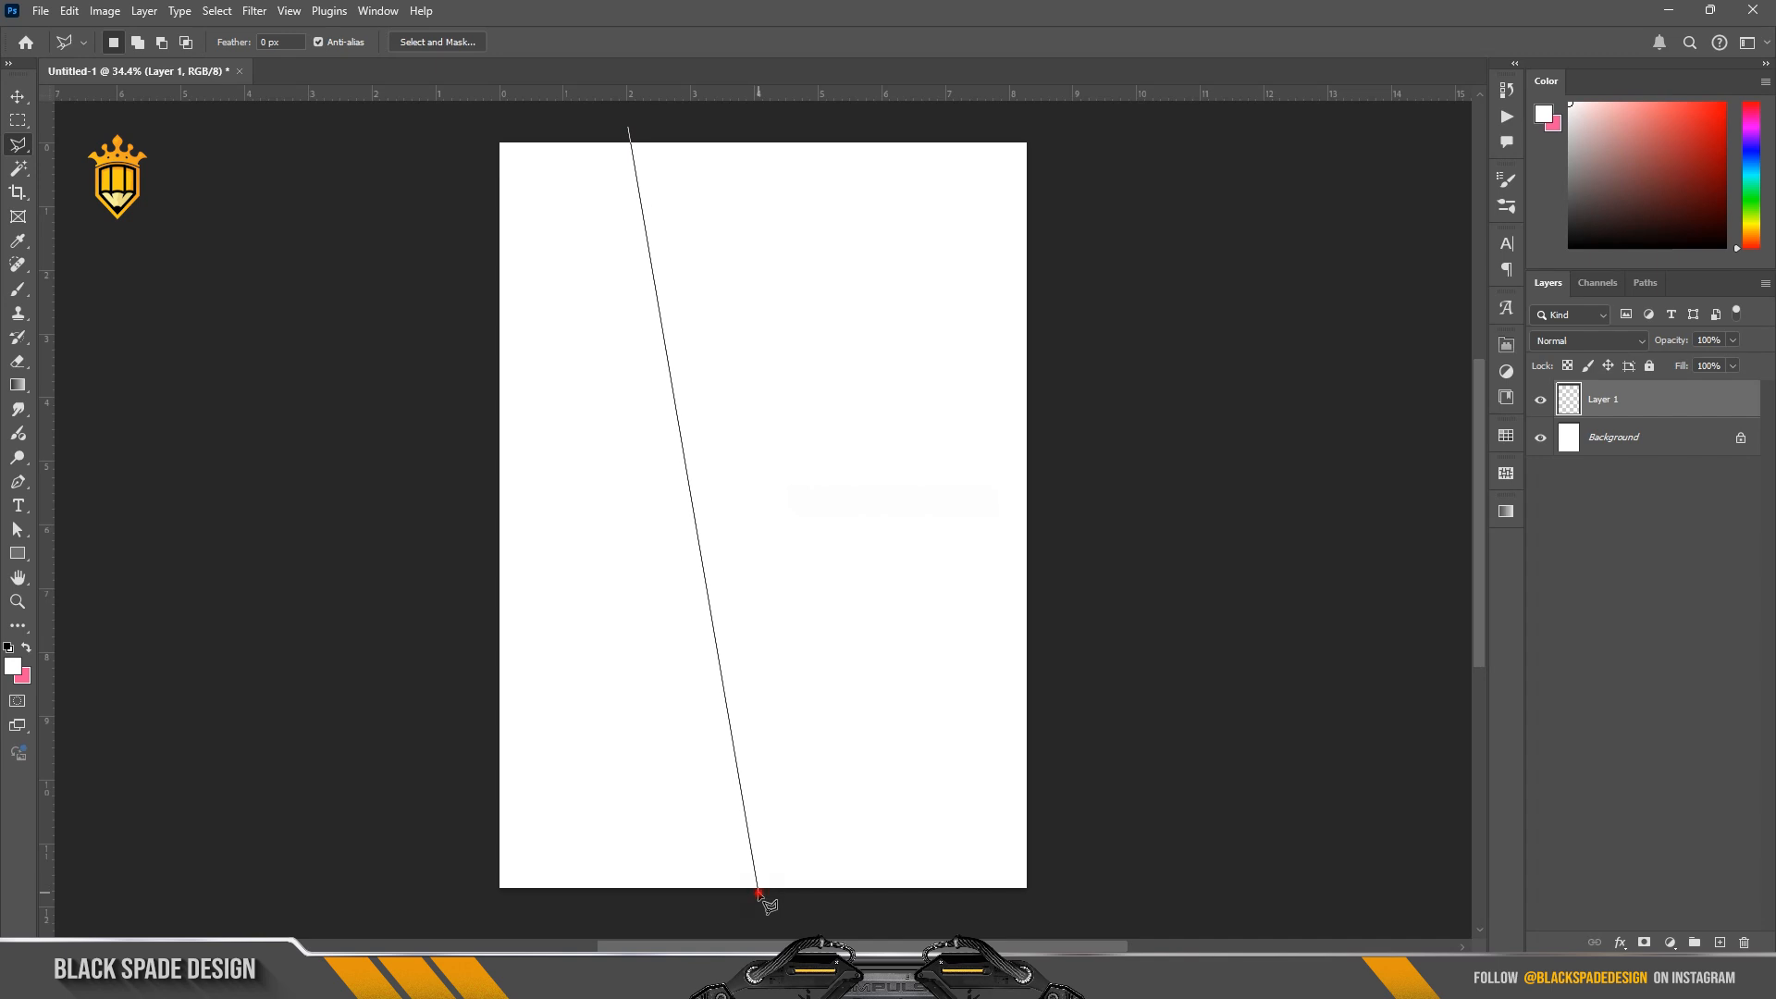
Step: Finish the polygonal selection of a ray from the canvas's bottom centre to its upper-left corner and fill it with the pink background color
left_click(756, 887)
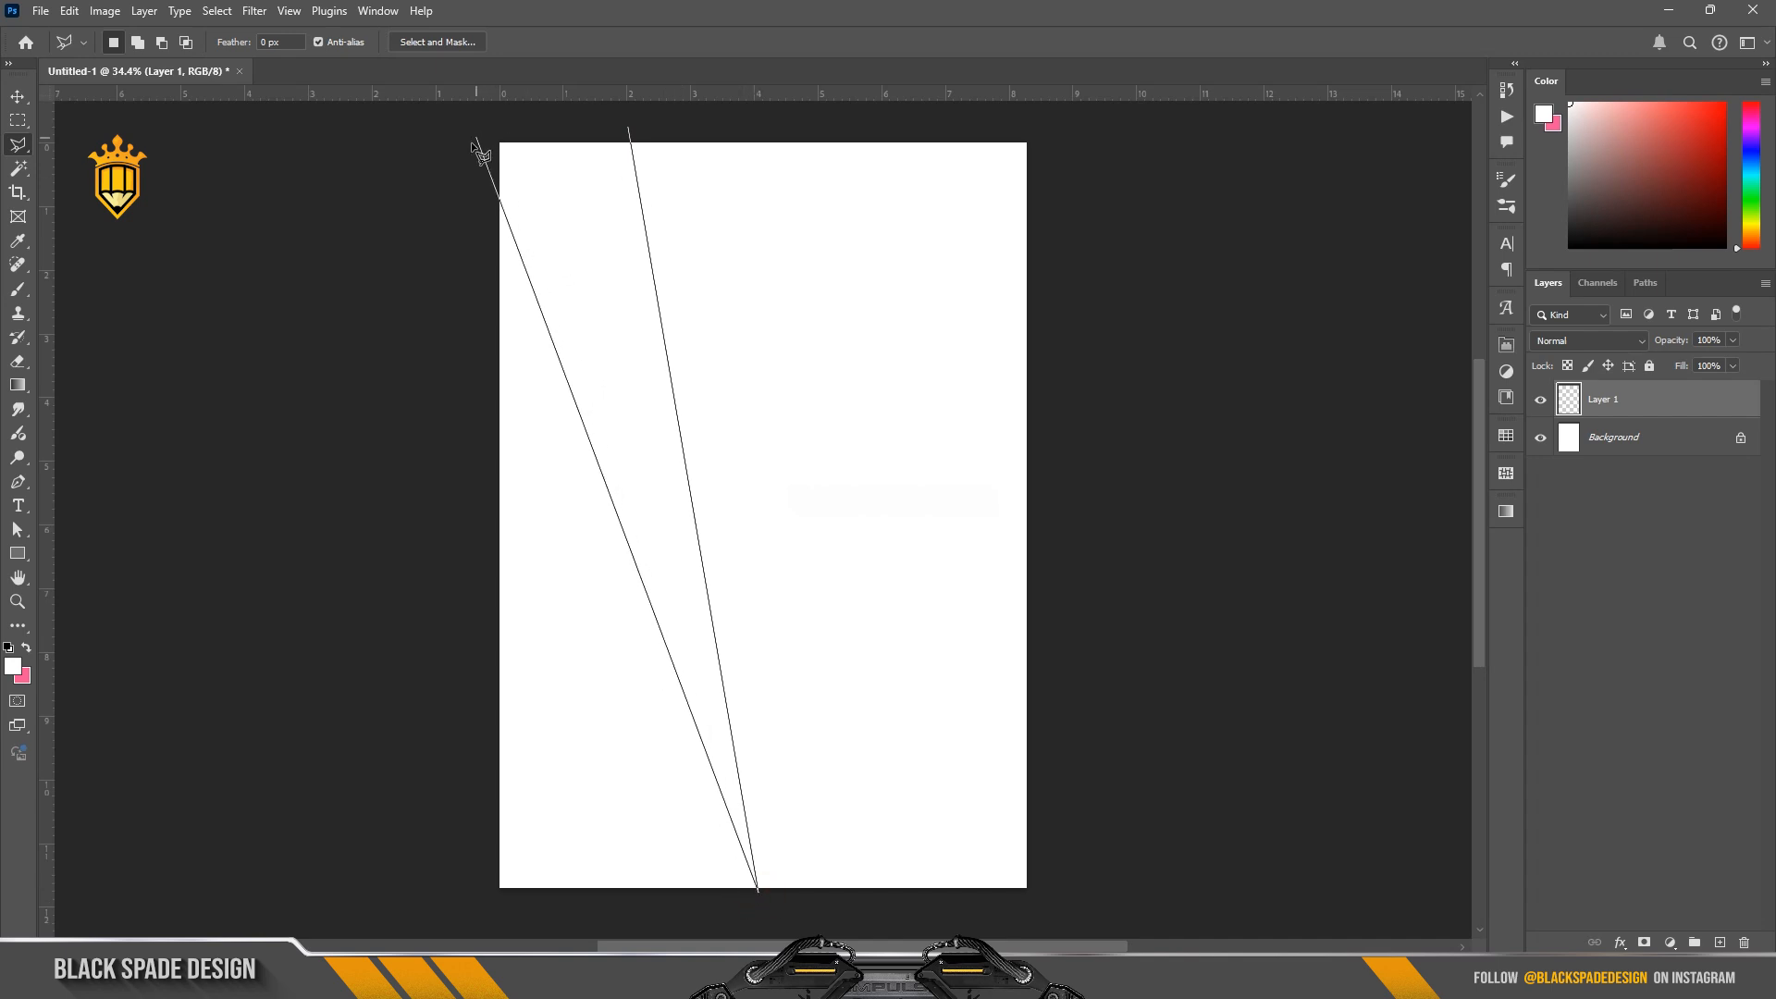
left_click(629, 131)
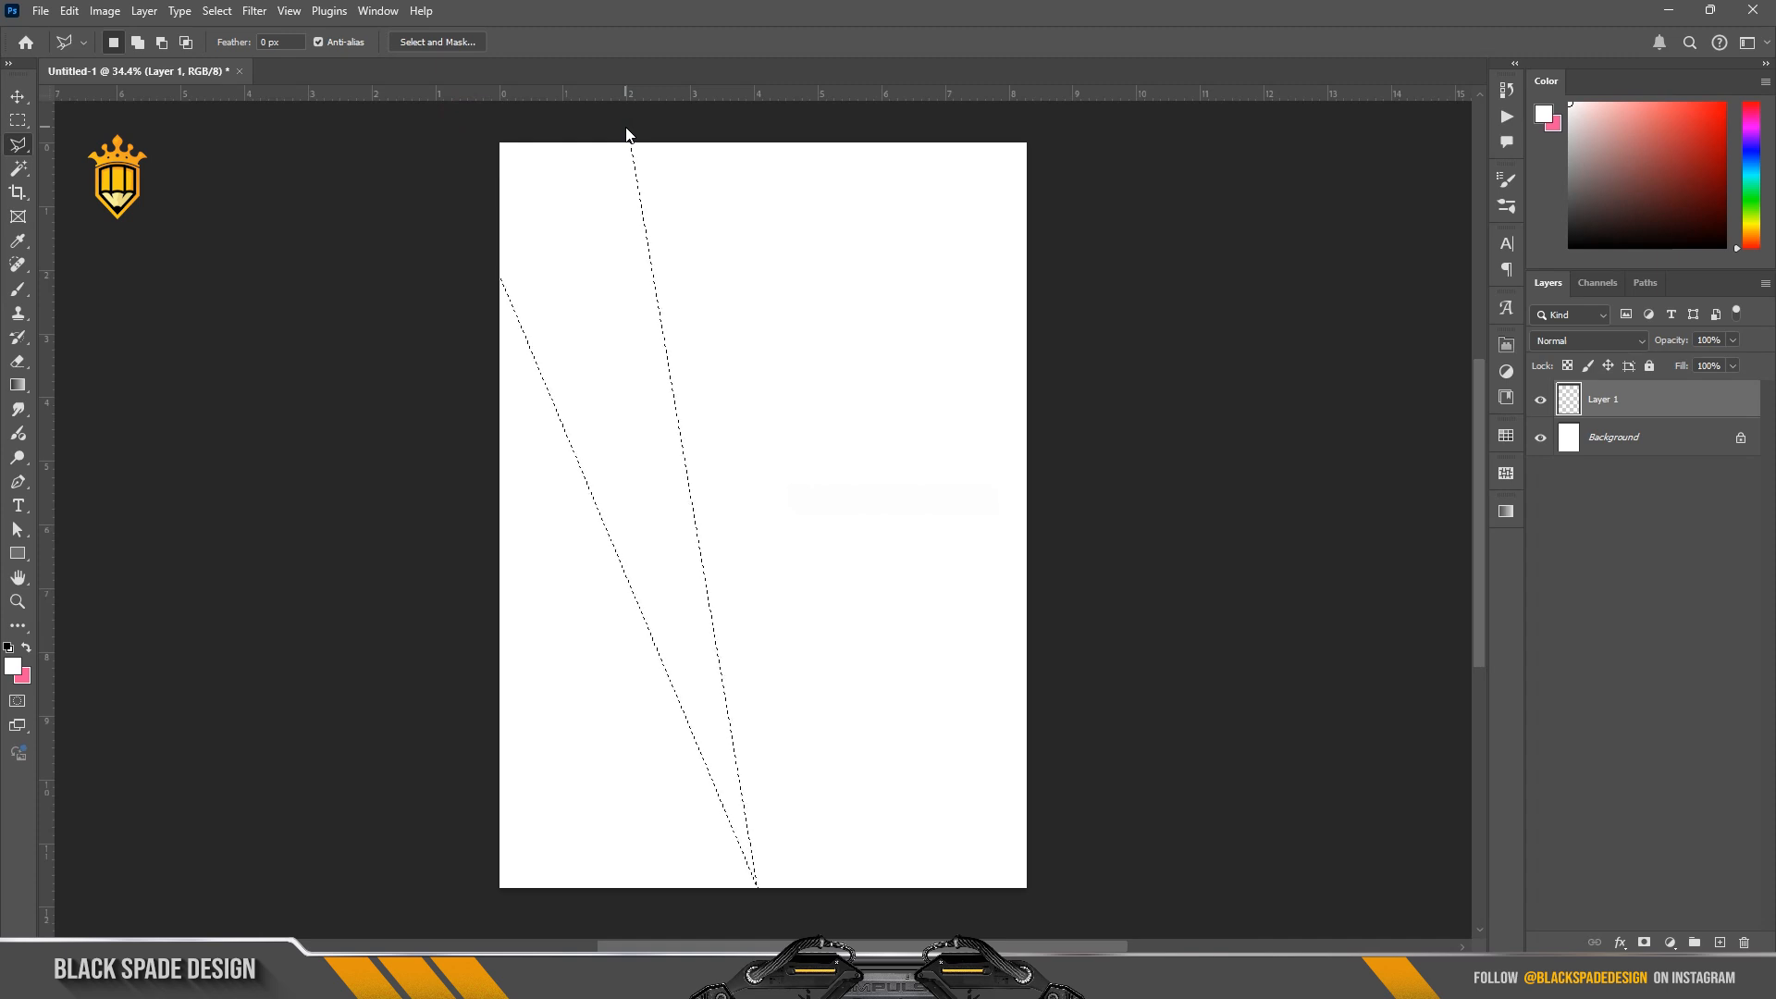
key("ctrl+BackSpace")
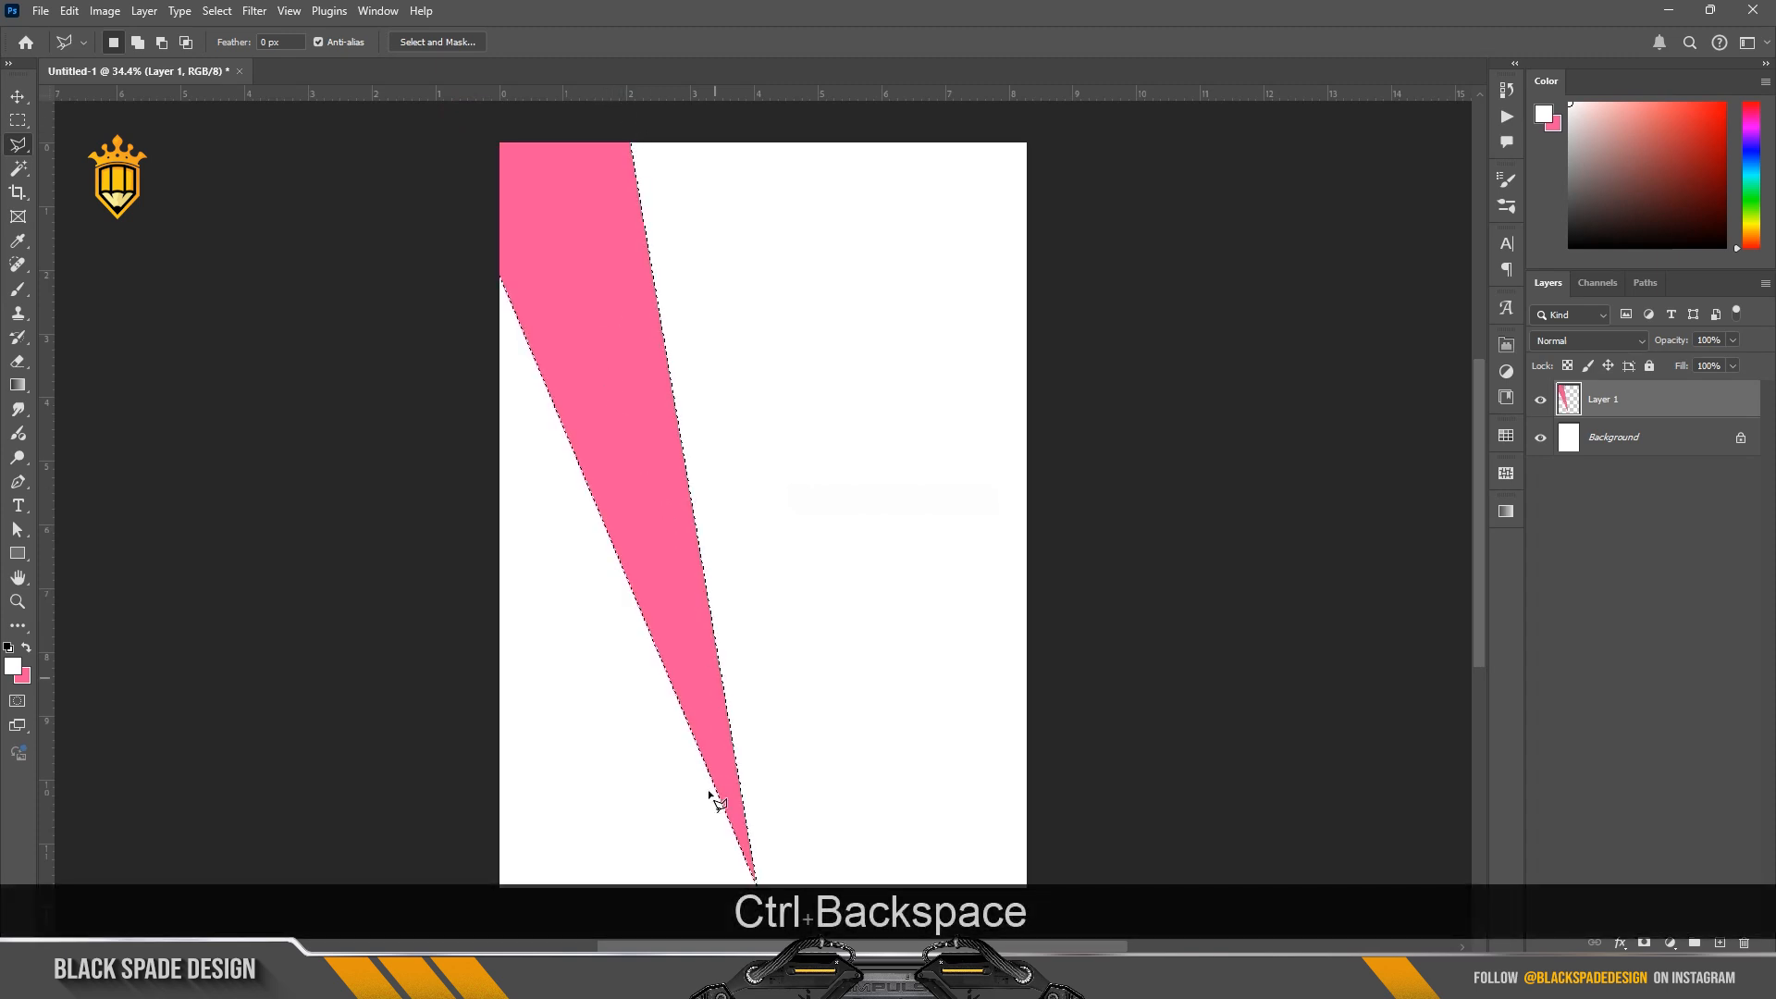
Step: Select a second ray below the first with the Polygonal Lasso, leaving a thin white gap, and fill it with pink
left_click(752, 888)
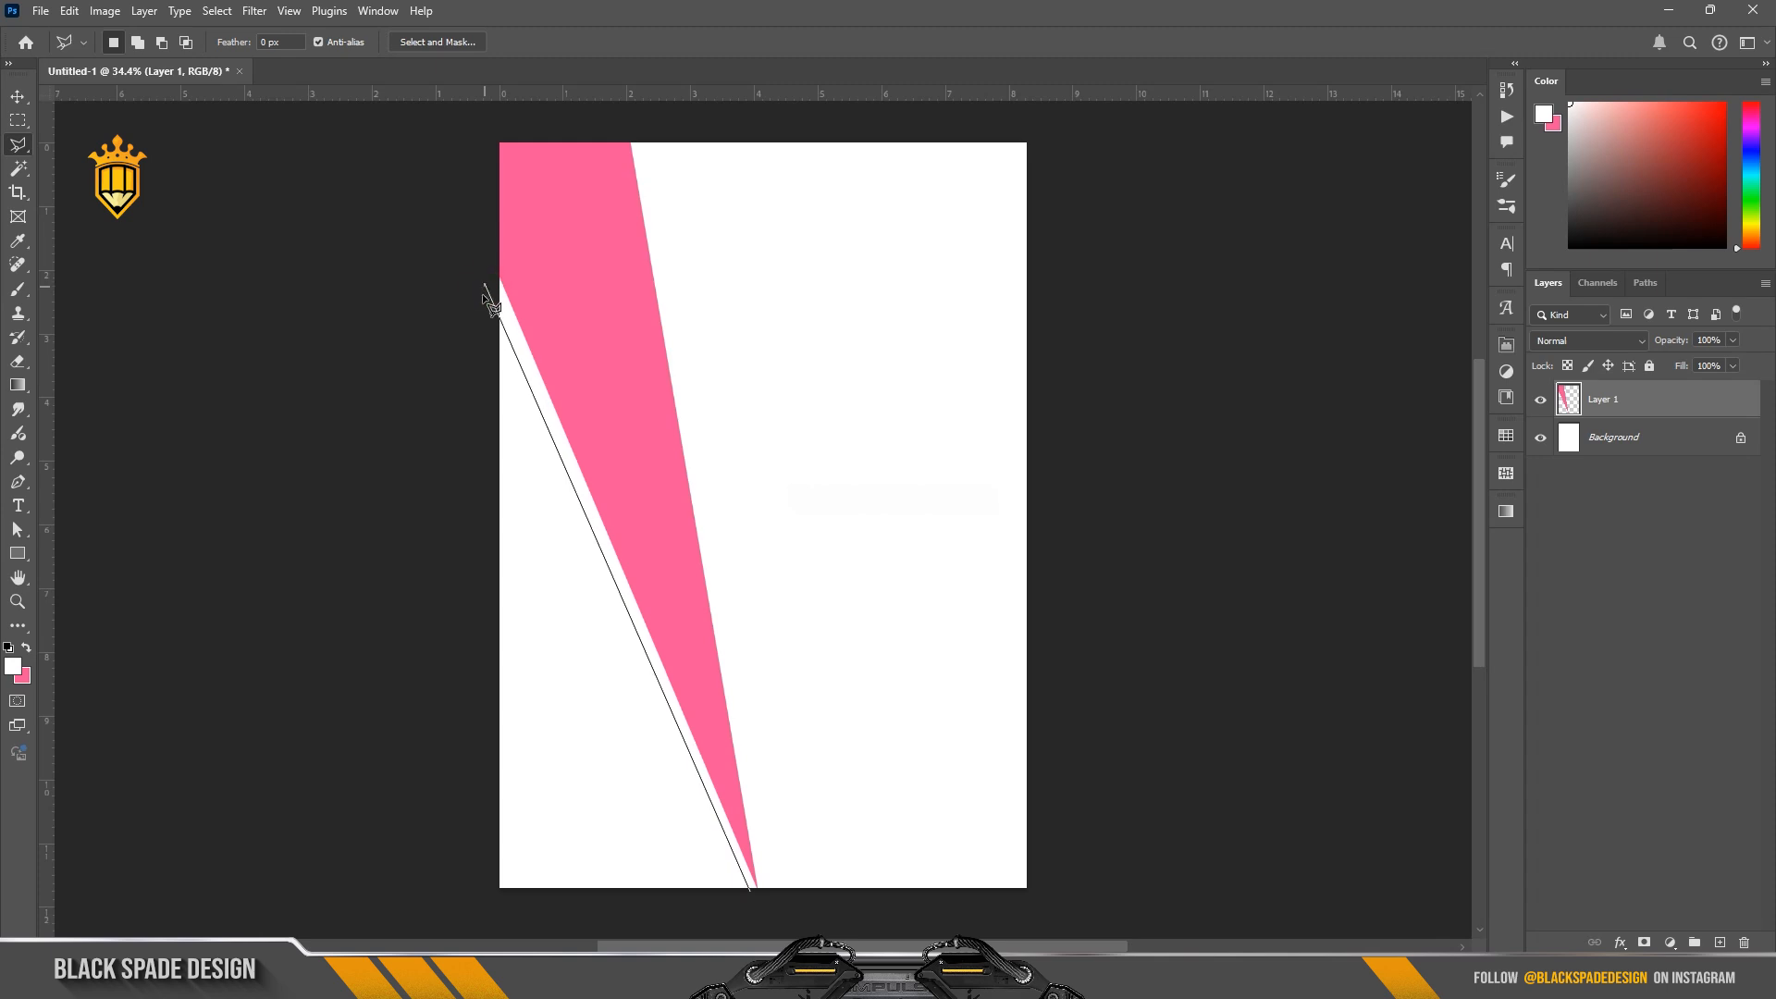
left_click(464, 546)
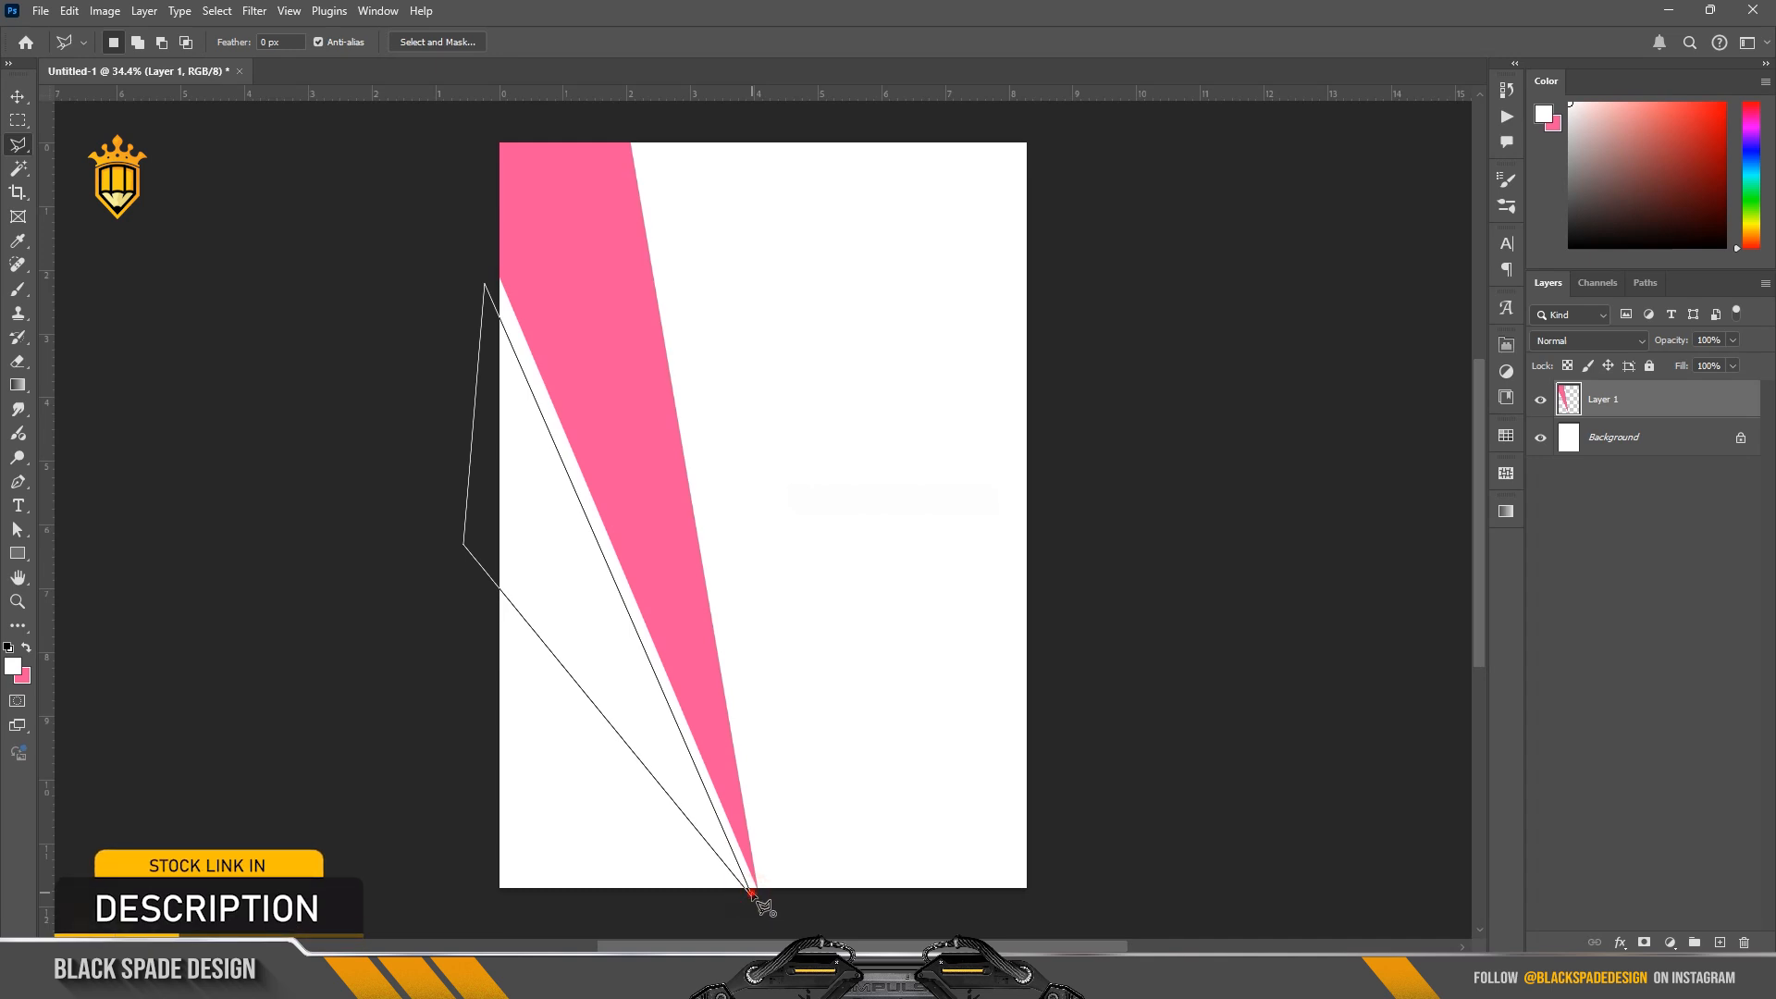
left_click(748, 890)
key("ctrl+BackSpace")
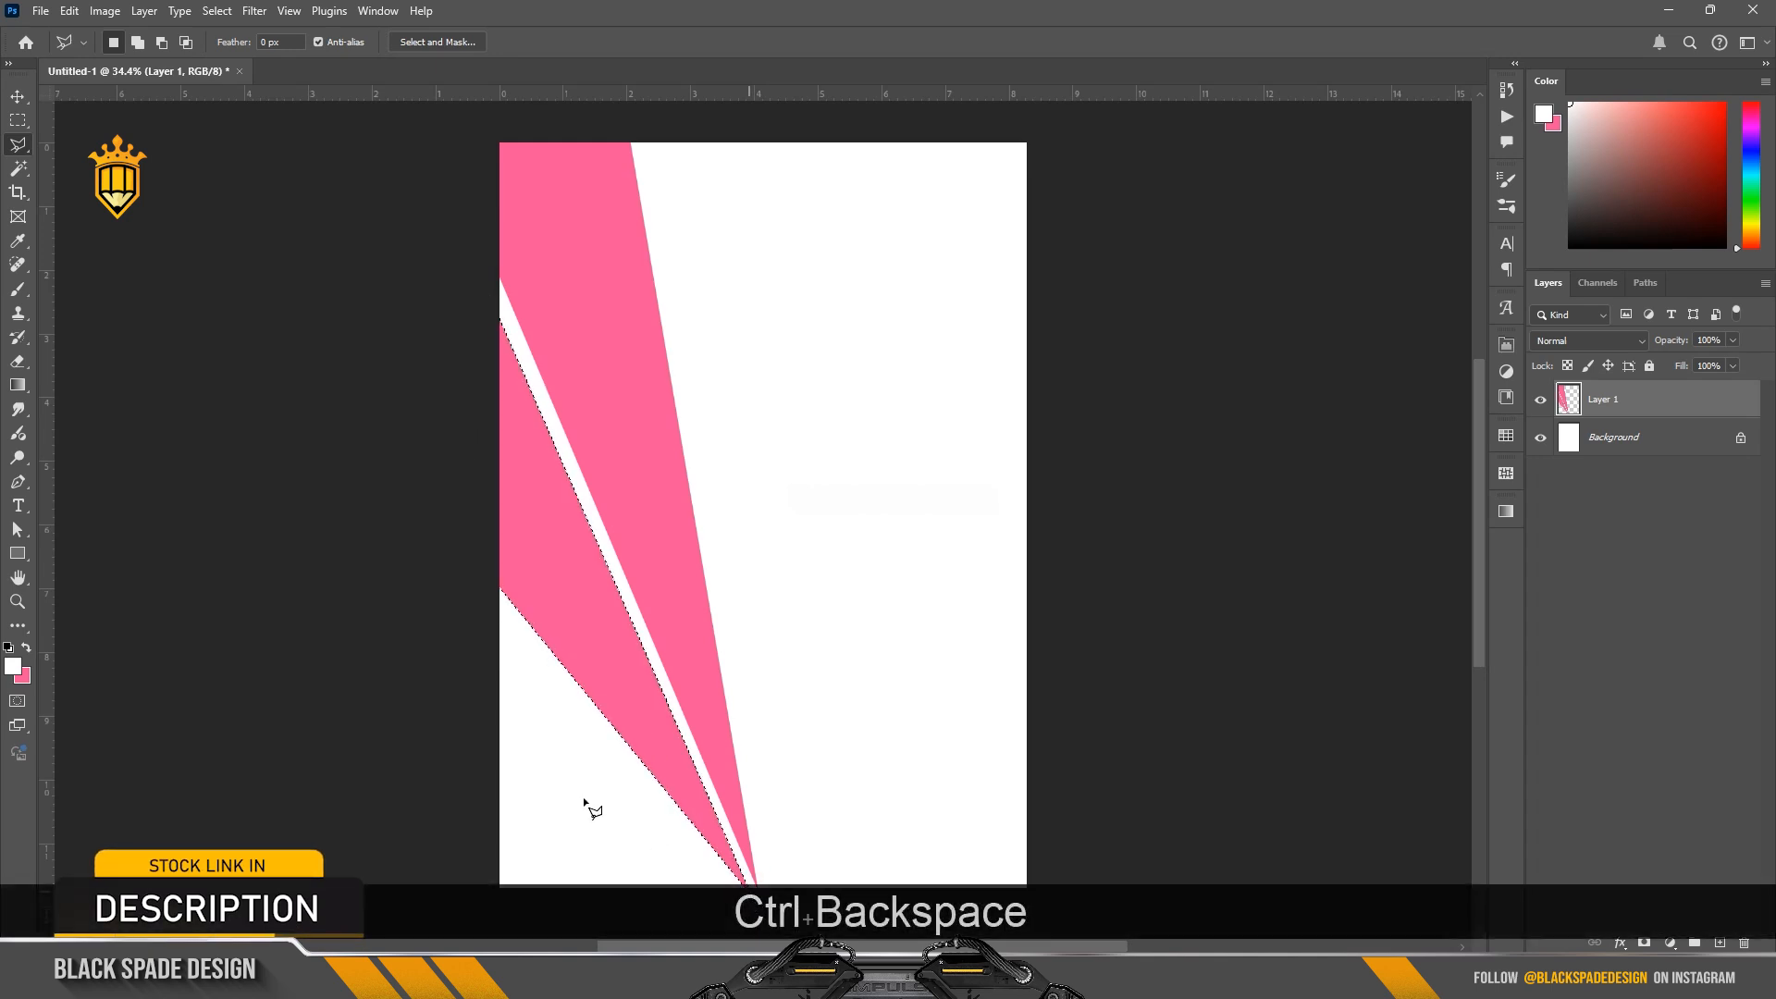
Step: Select a third ray toward the canvas's lower-left edge, fill it with pink, and deselect
left_click_drag(647, 628, 606, 483)
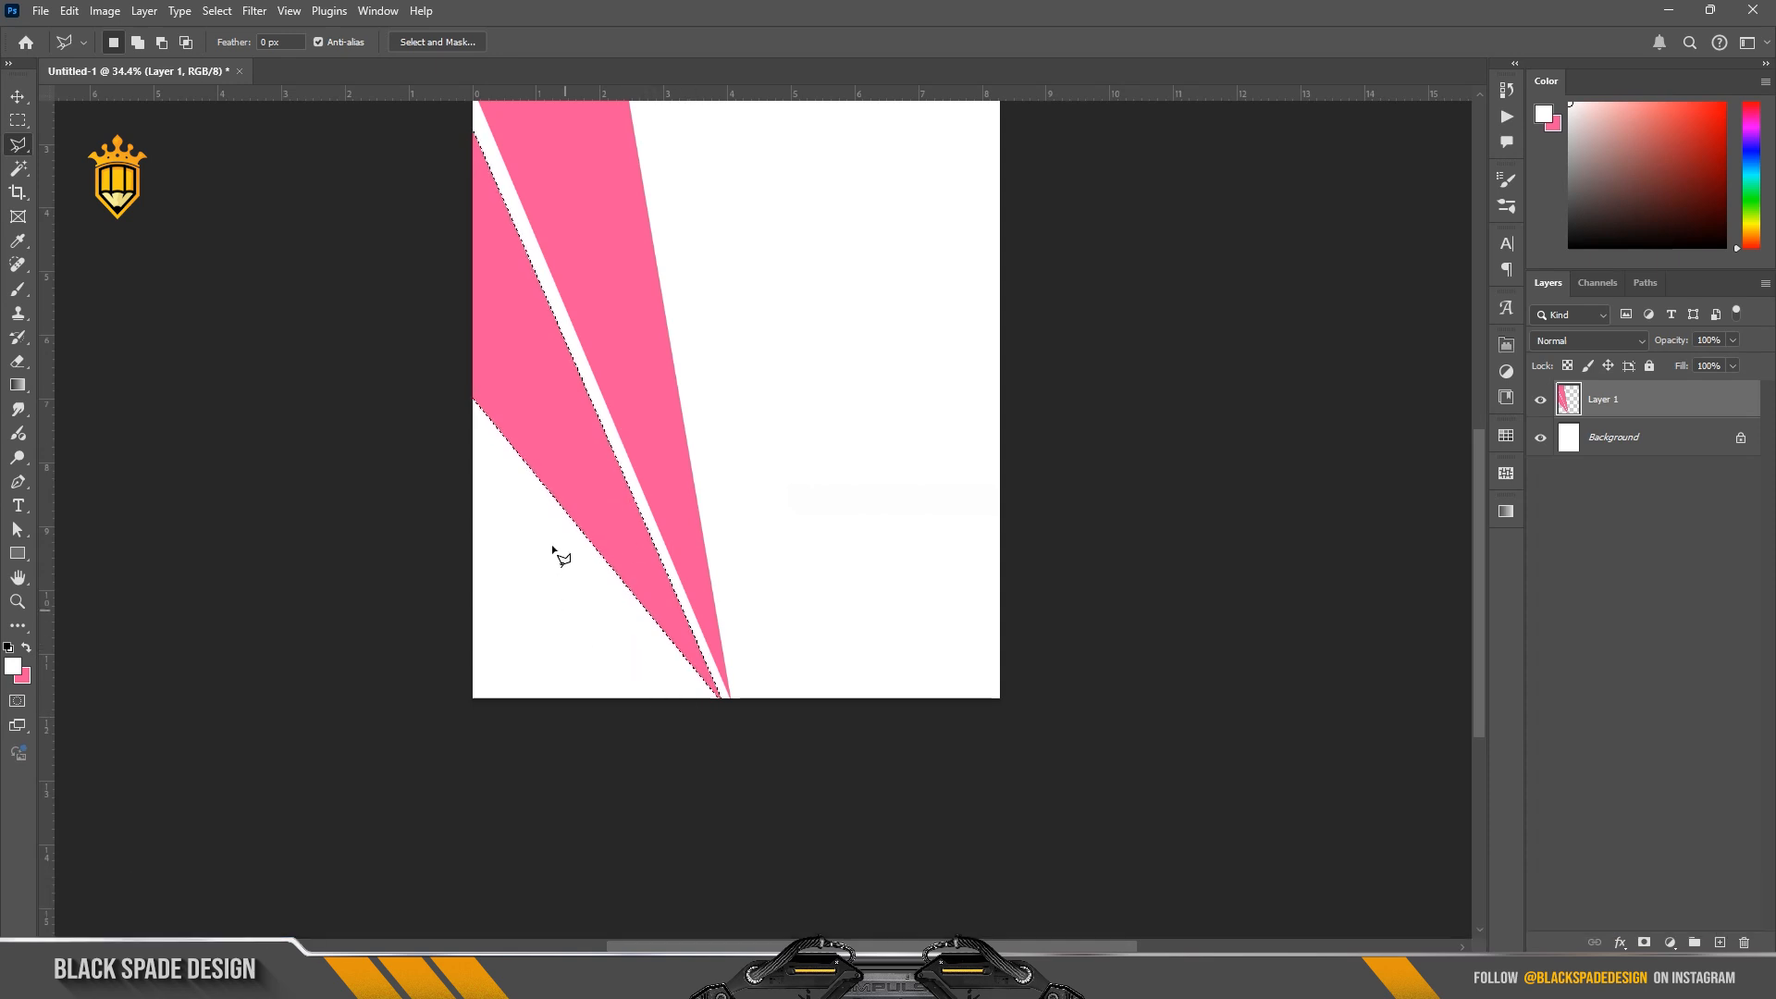
scroll(628, 629, "up", 1)
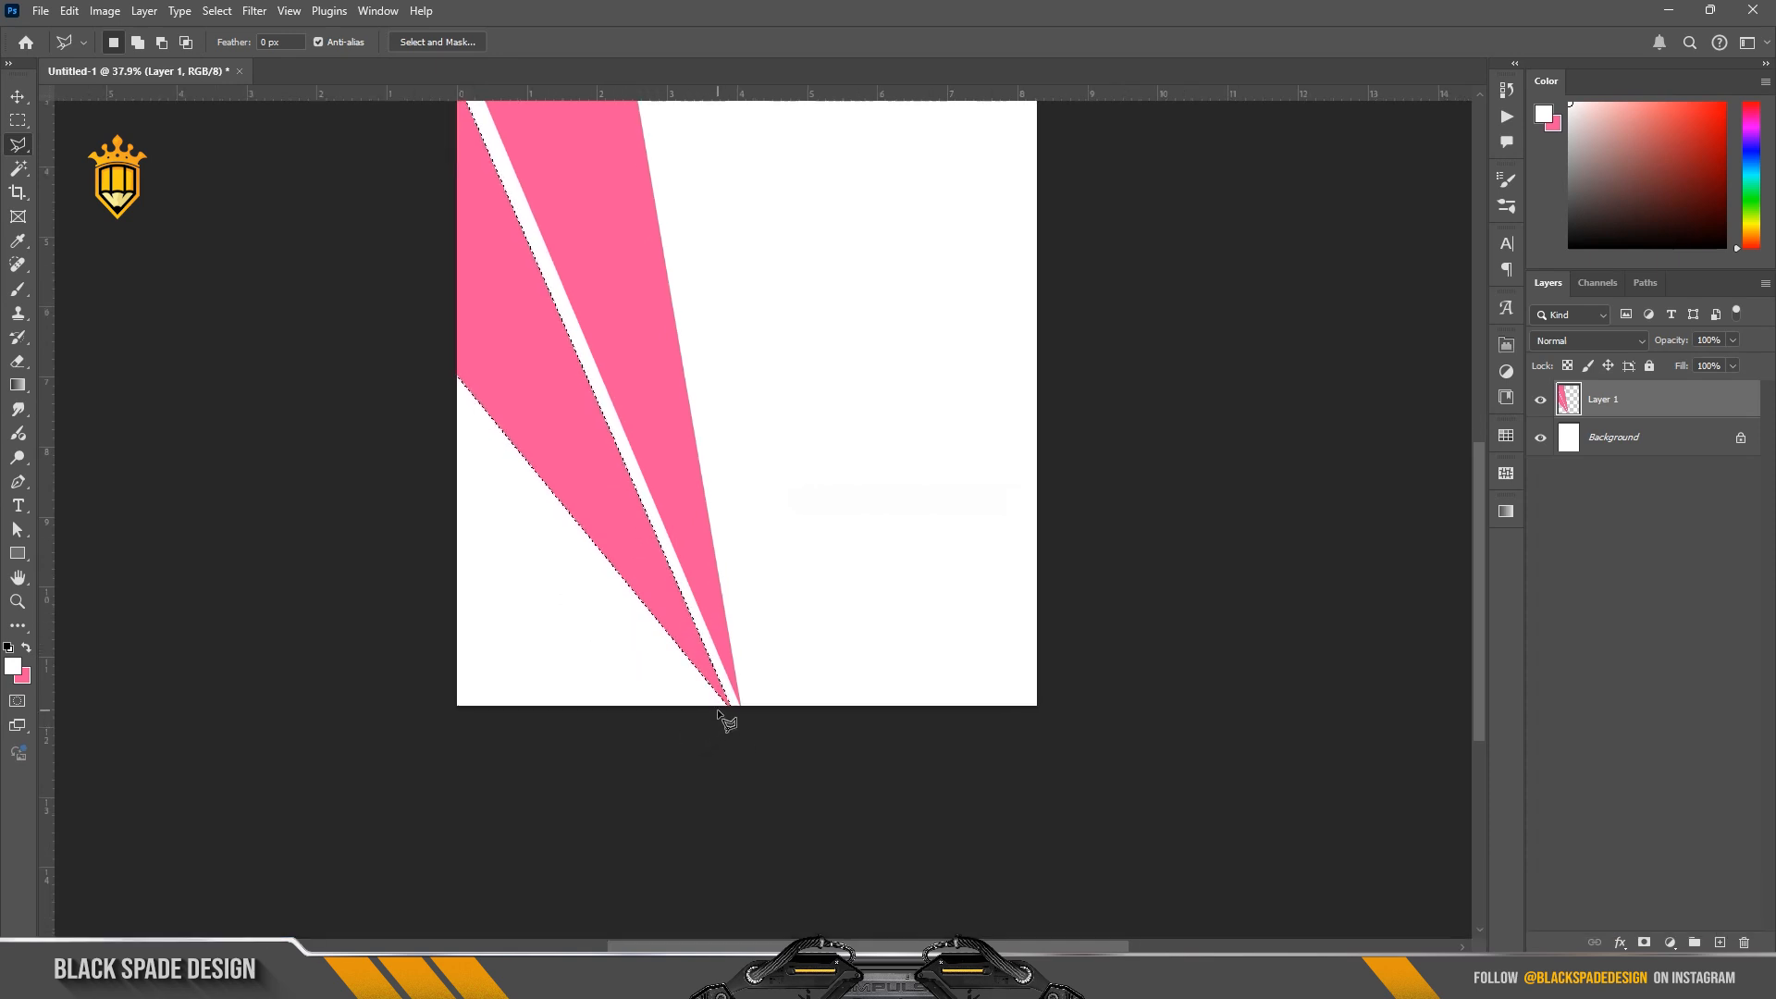
left_click(717, 708)
left_click(415, 595)
left_click(720, 714)
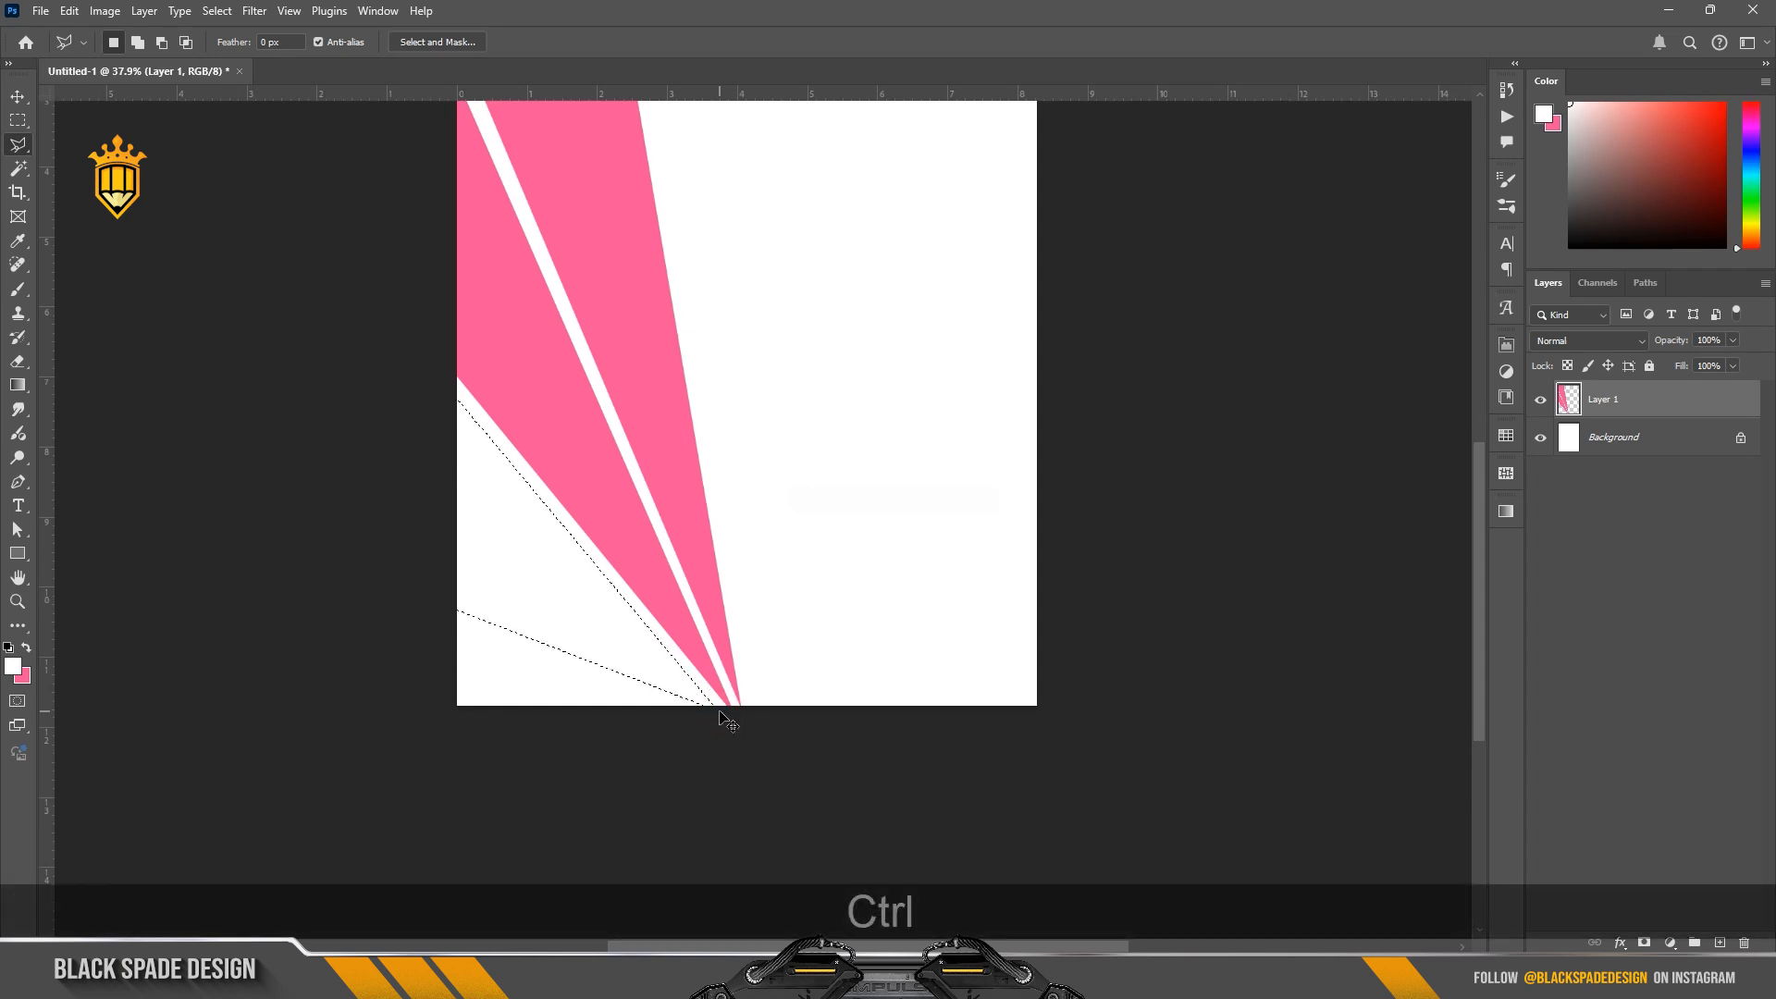
key("ctrl+BackSpace")
scroll(678, 659, "down", 4)
key("ctrl+d")
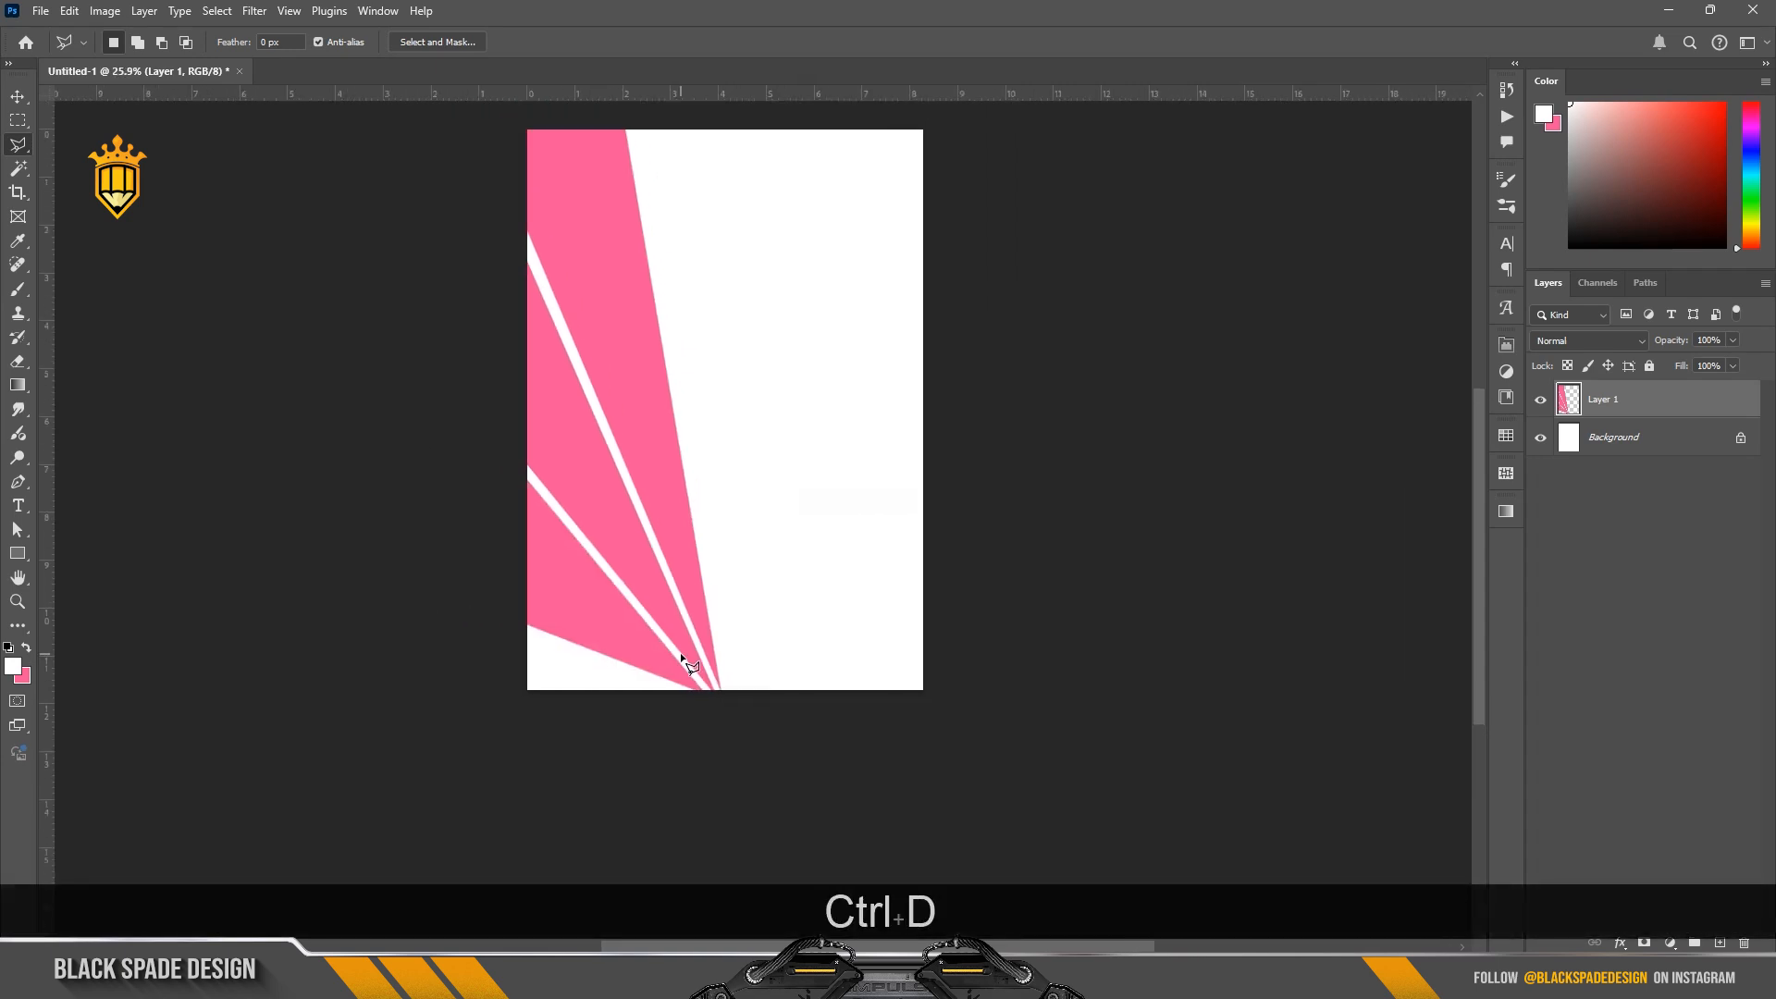
Step: Select the remaining lower-left corner of the canvas below a thin white gap, fill it with pink, and deselect
scroll(654, 647, "up", 3)
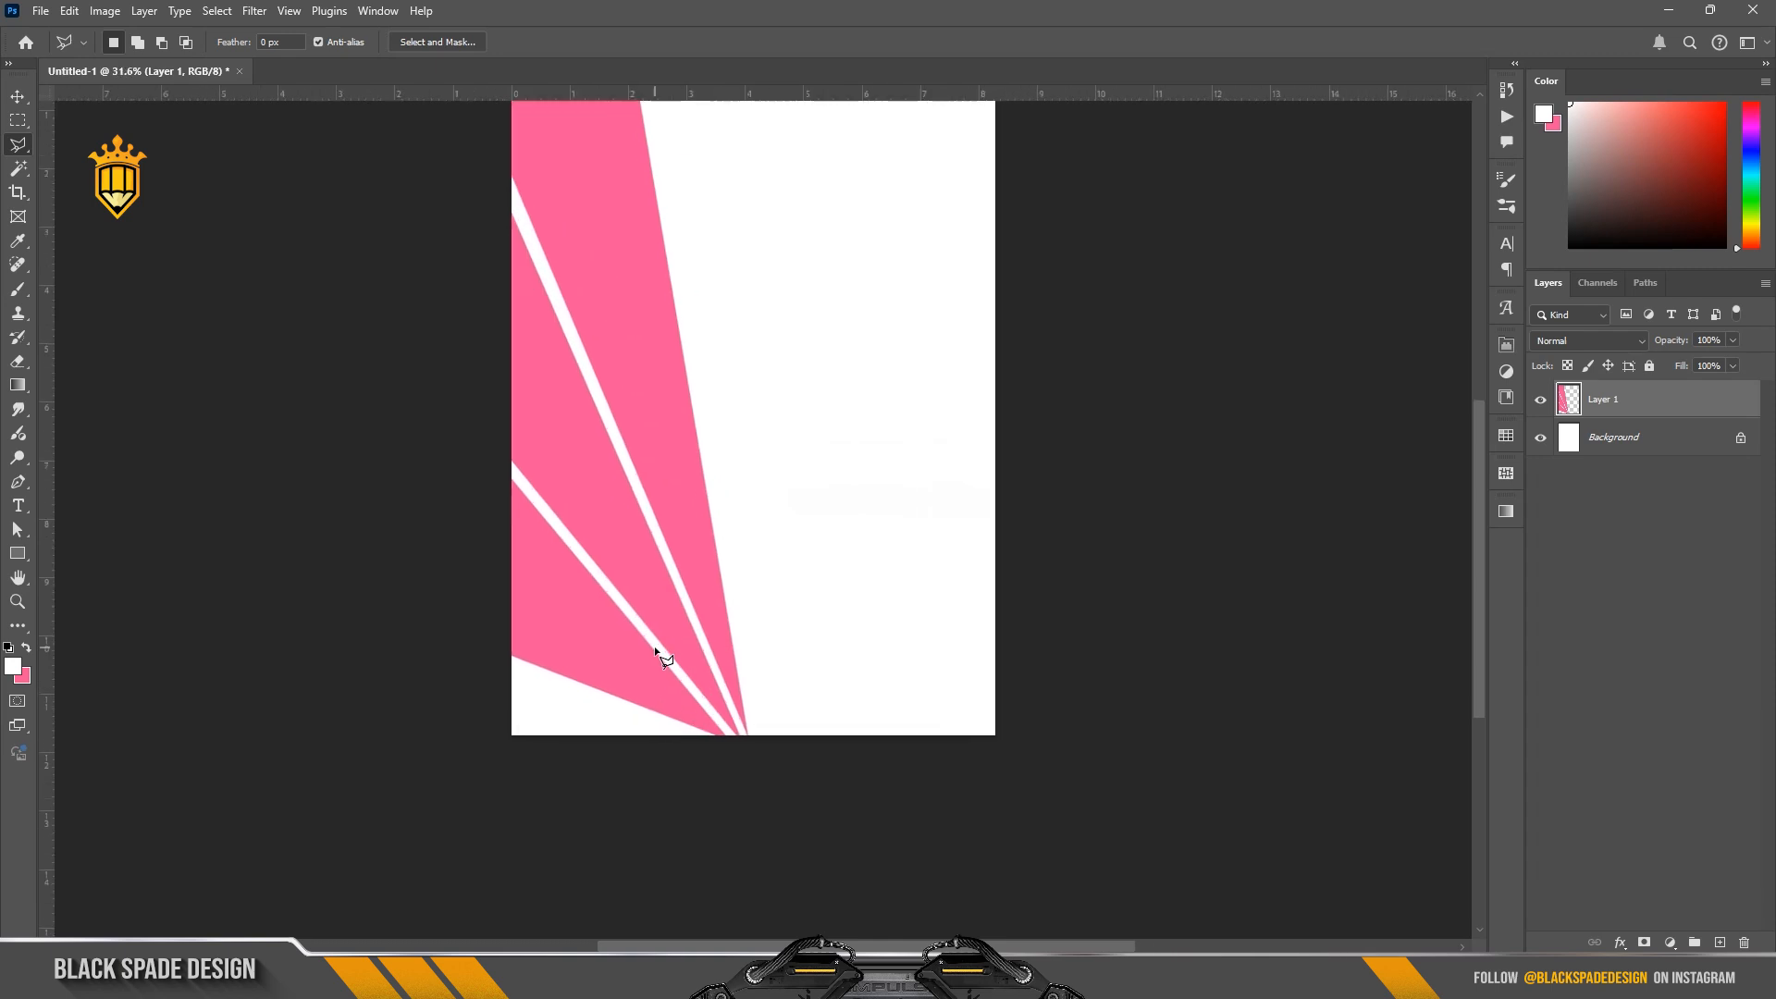
scroll(660, 773, "up", 1)
left_click_drag(660, 773, 675, 680)
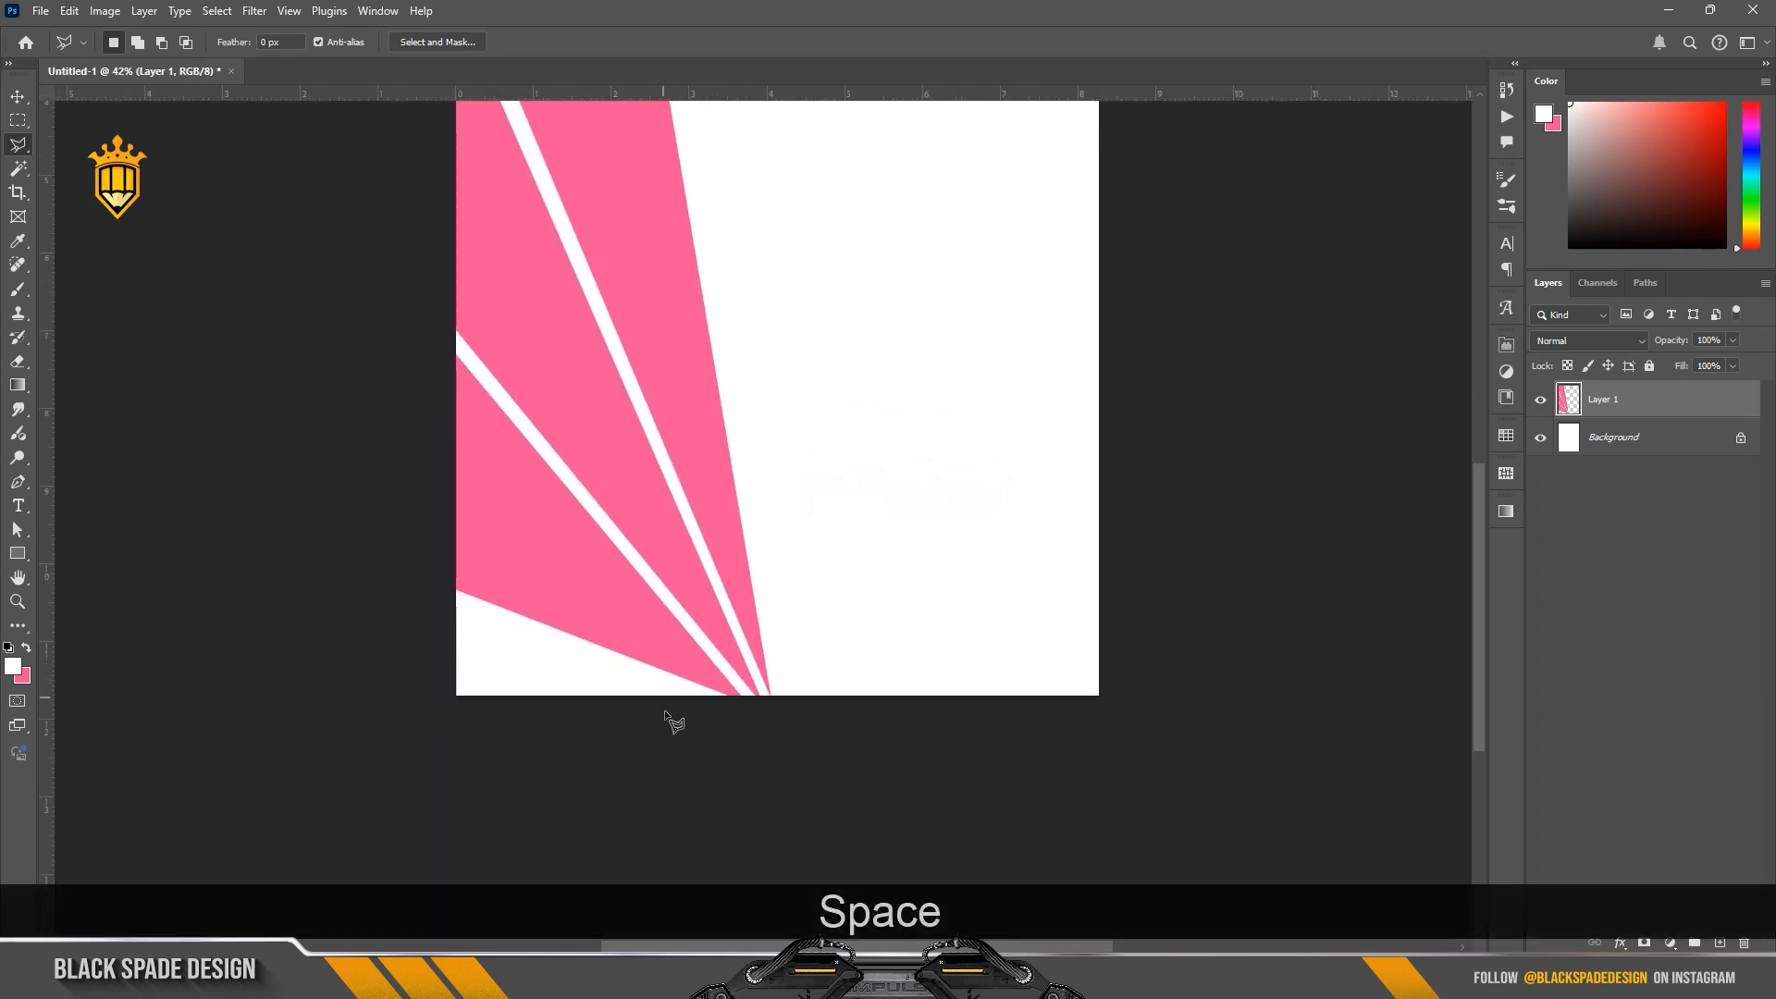
left_click(452, 602)
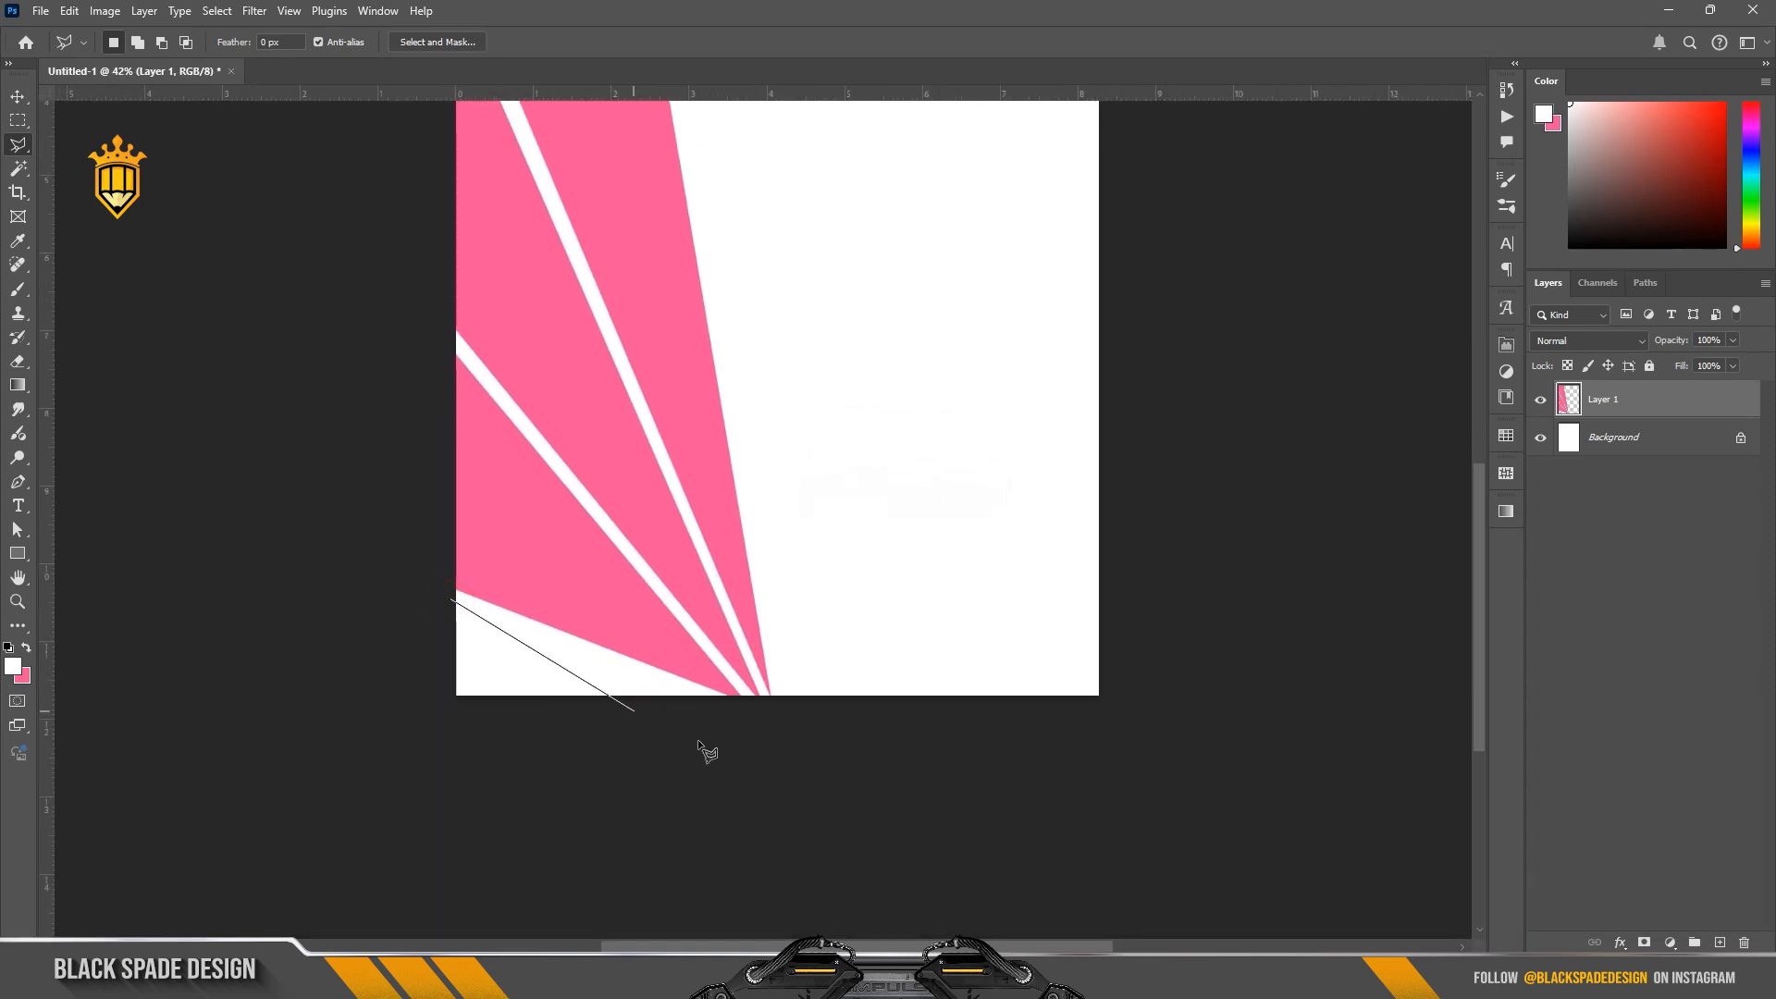
left_click(763, 721)
left_click(452, 603)
key("ctrl+BackSpace")
key("ctrl+d")
scroll(567, 531, "down", 3)
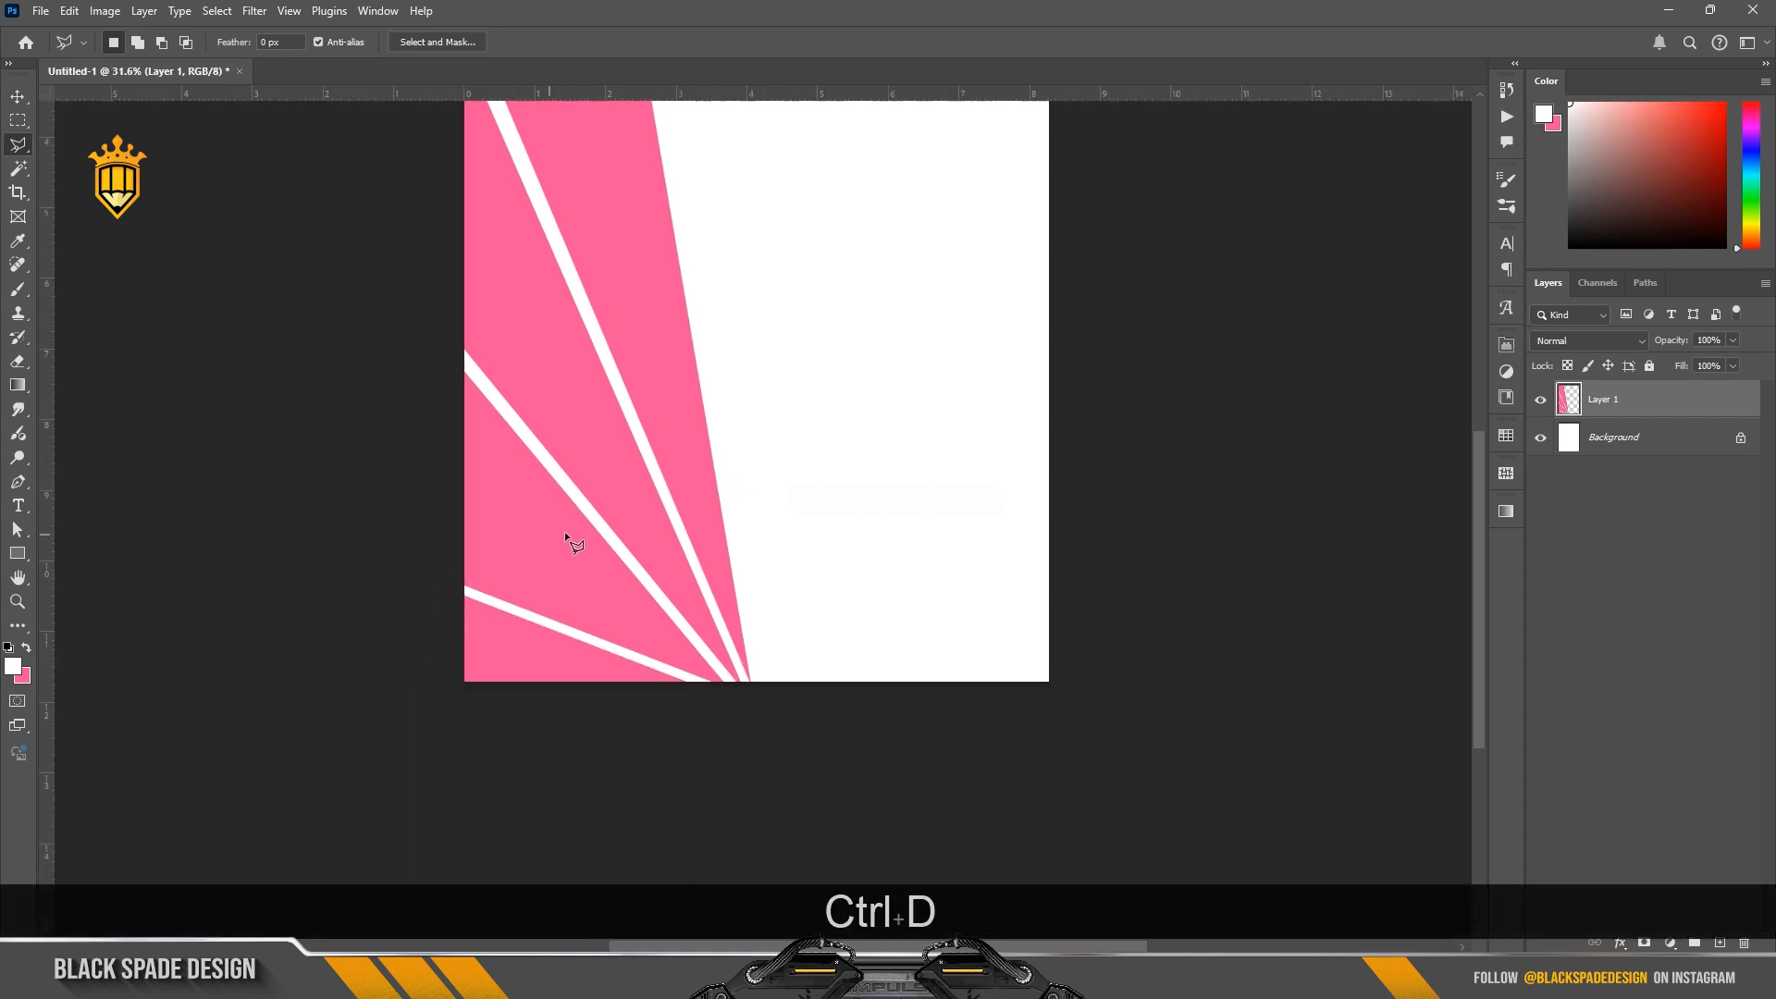
Step: Duplicate the ray layer, flip the copy horizontally, and move it to the canvas's right edge to mirror the rays
left_click_drag(619, 504, 615, 579)
key("v")
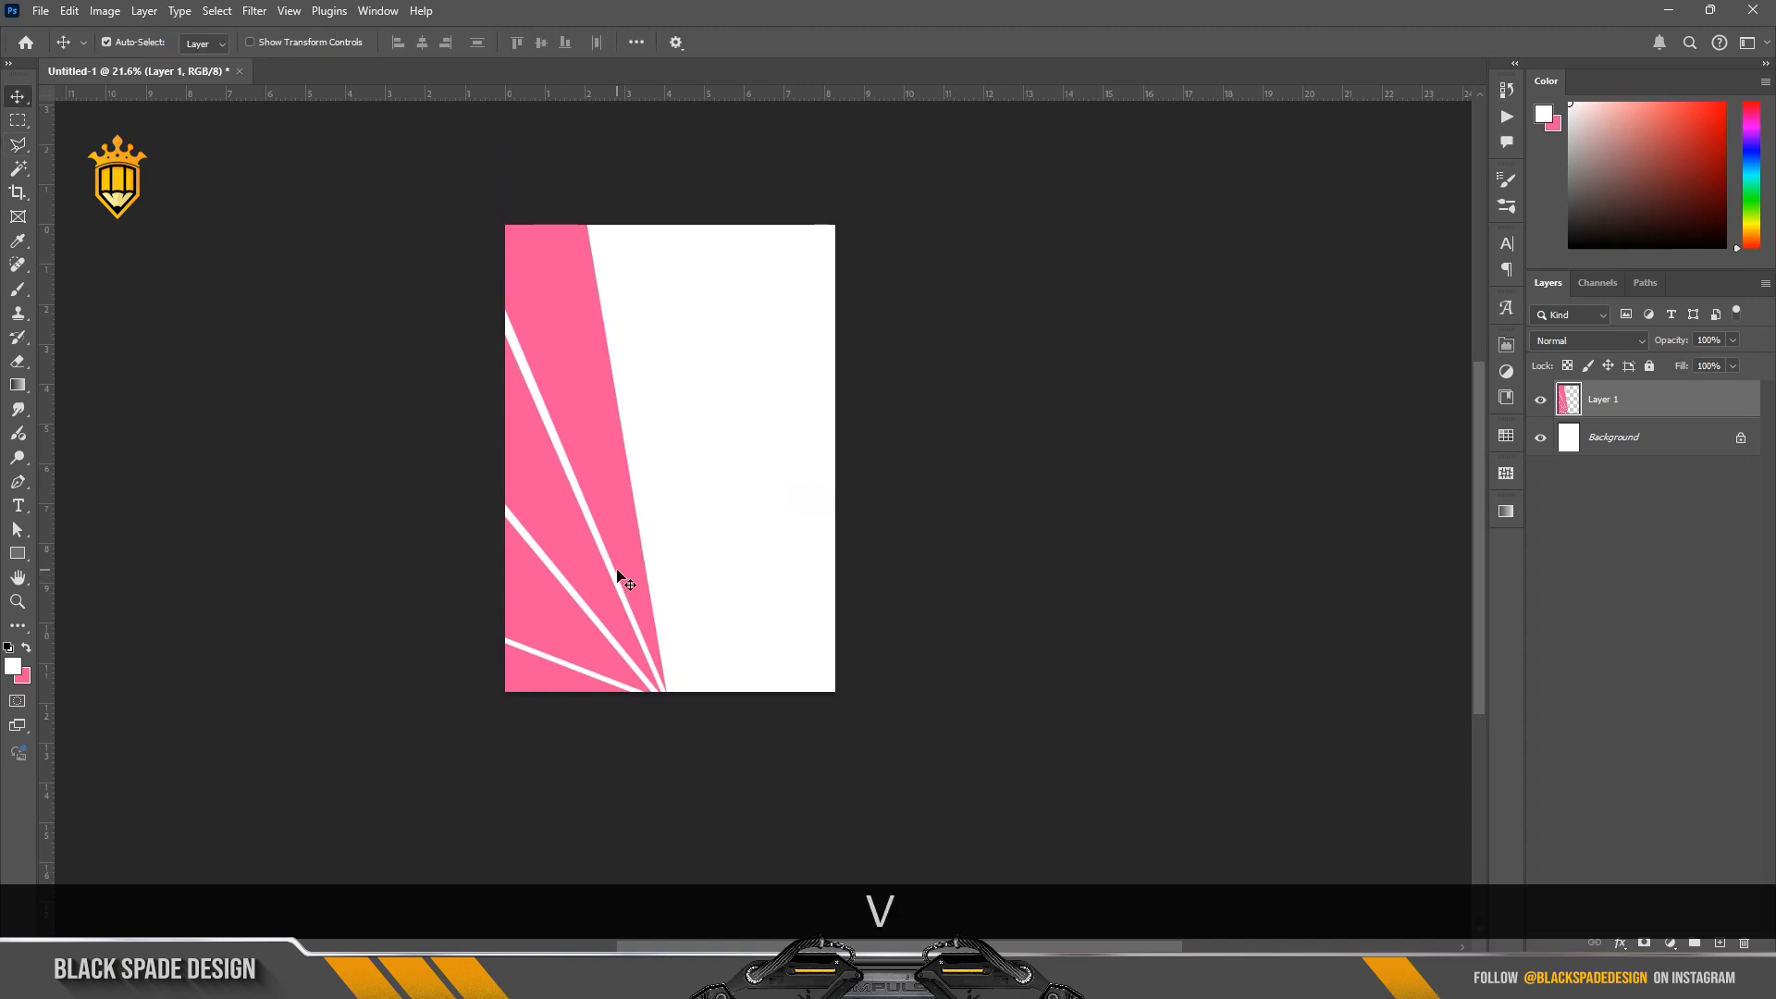
key("ctrl+j")
key("ctrl+t")
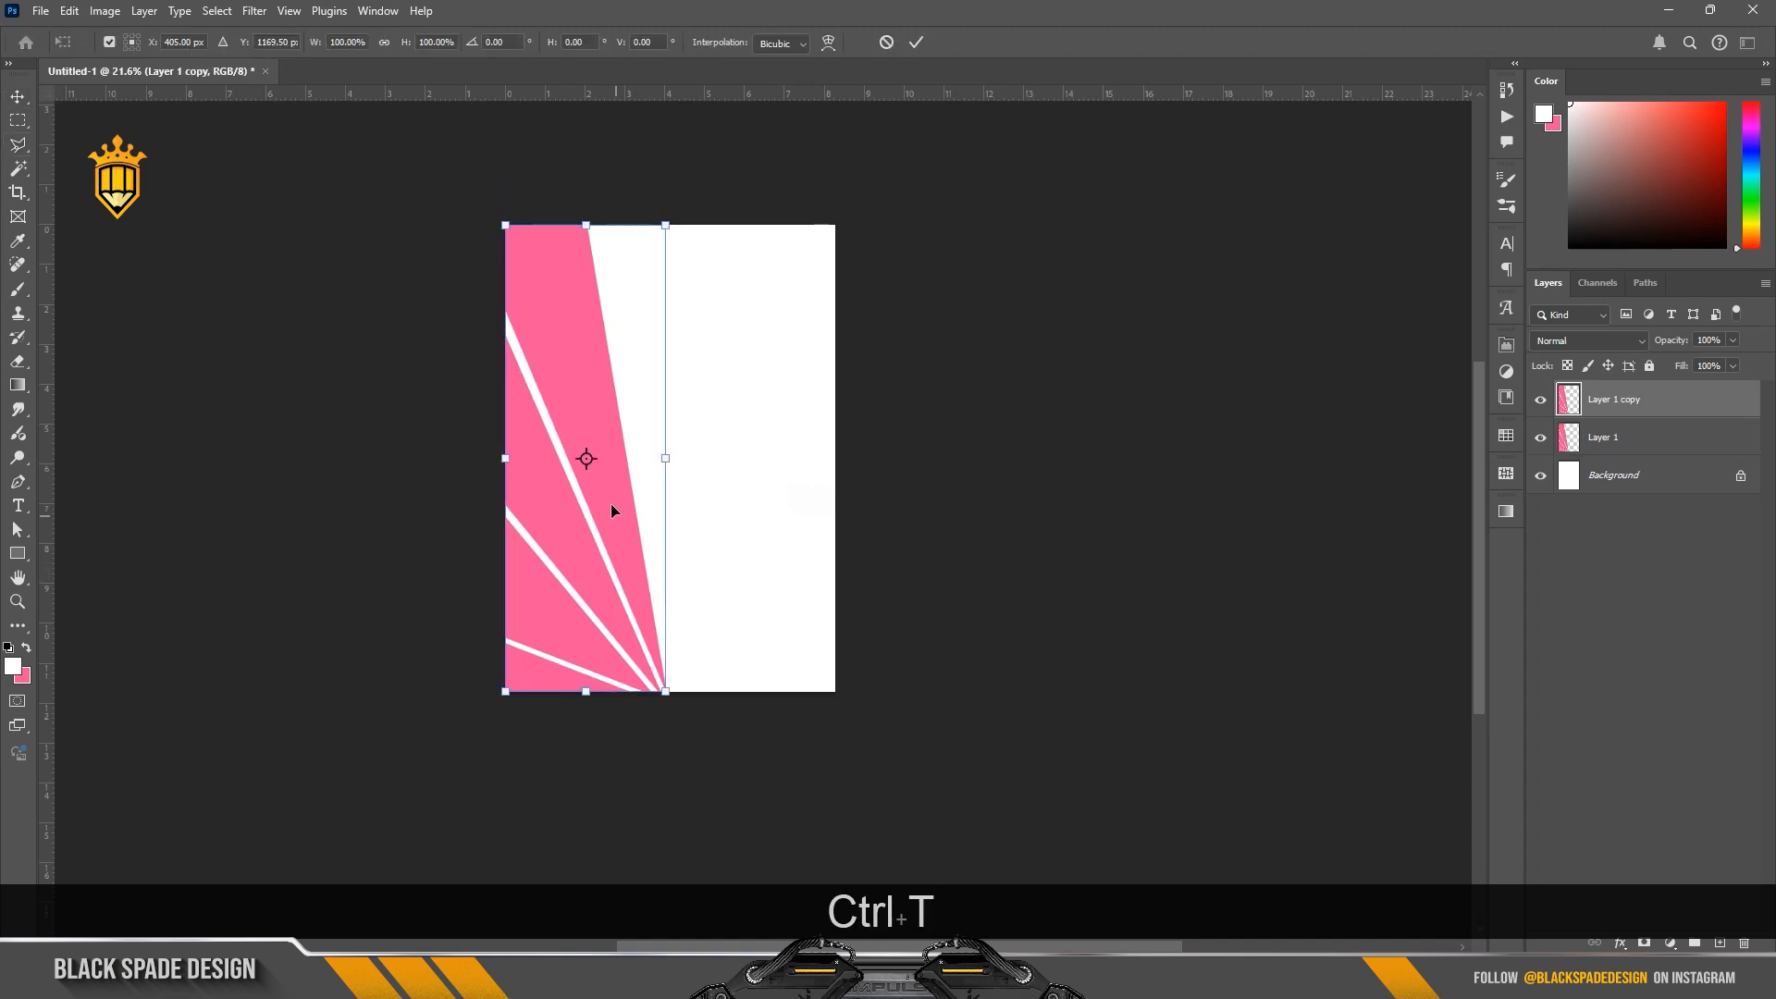
right_click(610, 503)
left_click(648, 865)
left_click_drag(580, 547, 748, 548)
key("Return")
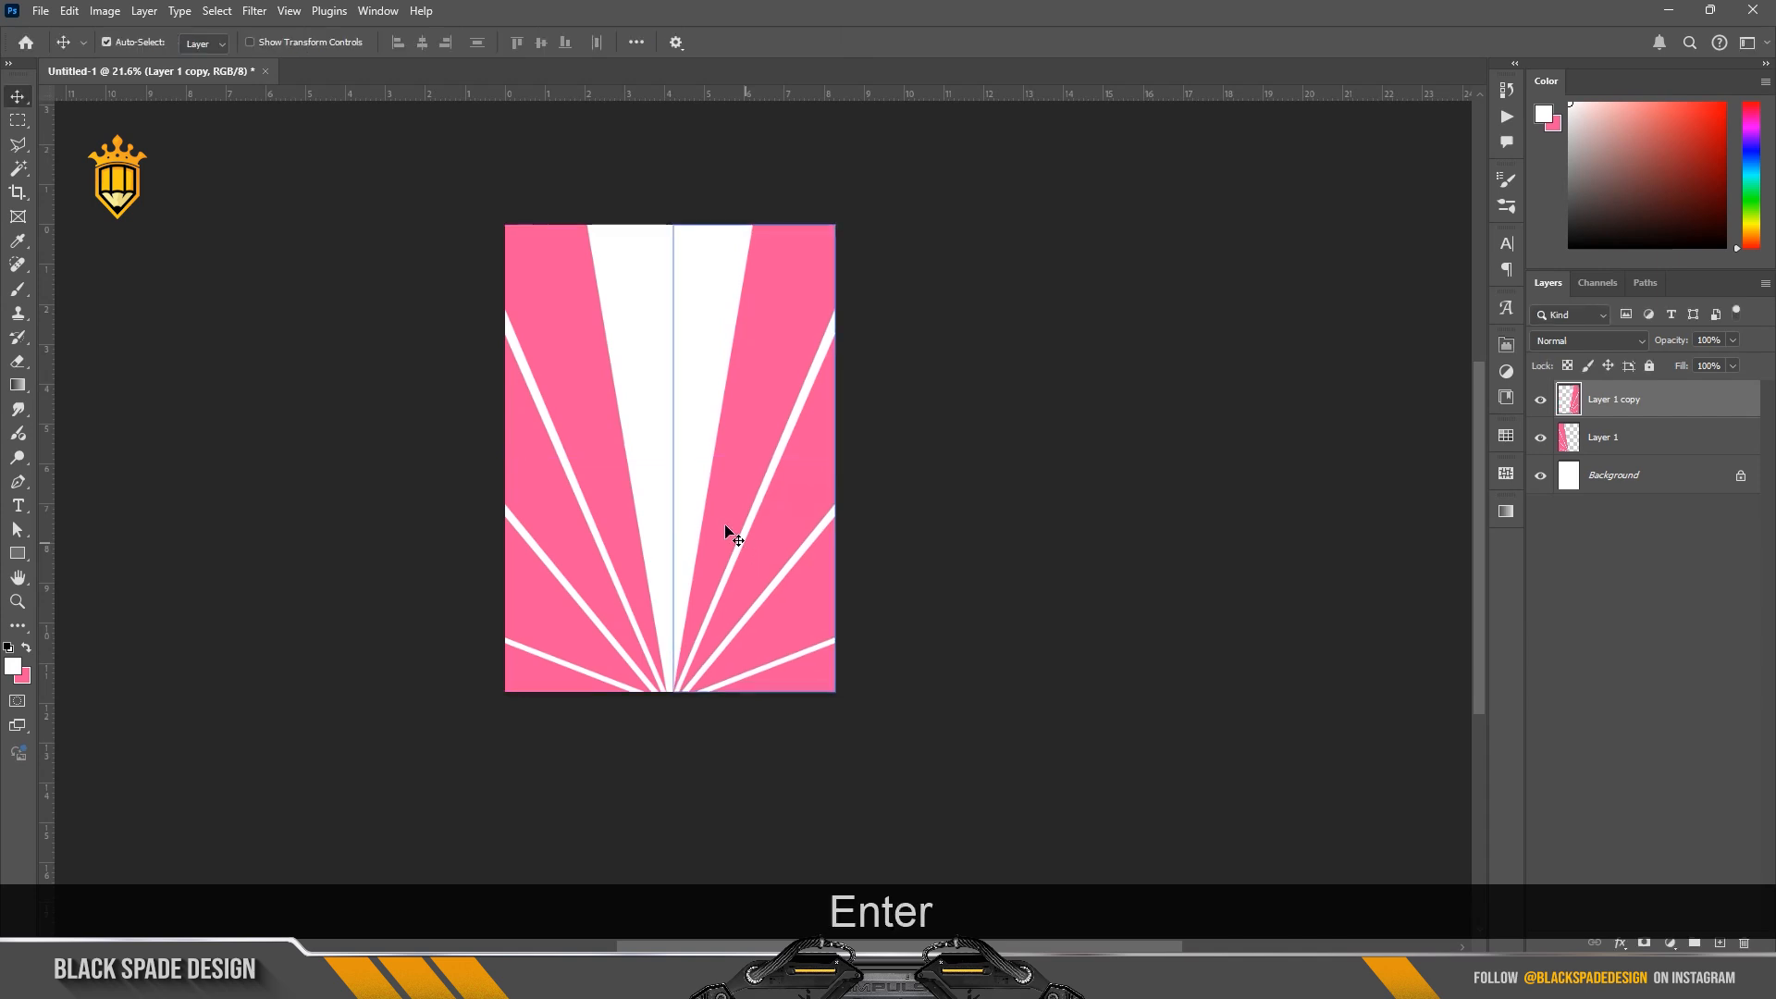
Step: Merge Layer 1 and Layer 1 copy into a single ray layer
scroll(725, 528, "down", 3)
scroll(678, 496, "up", 5)
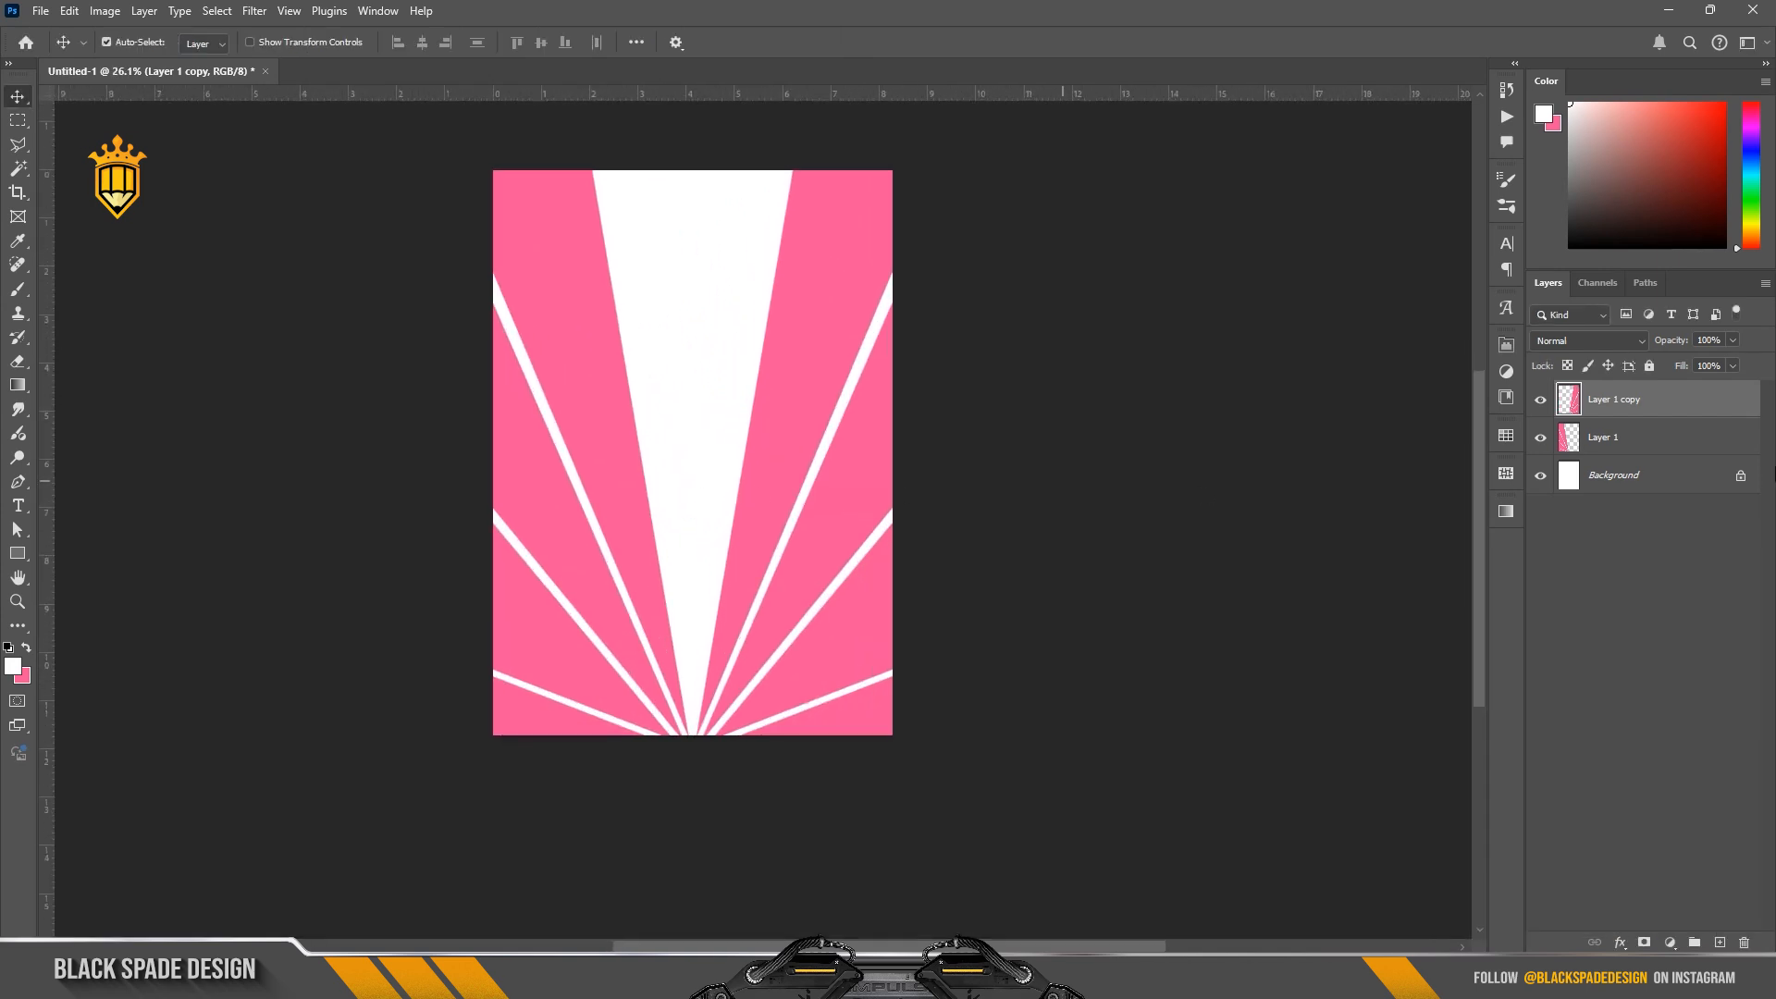
left_click(1676, 442, "shift")
key("ctrl+e")
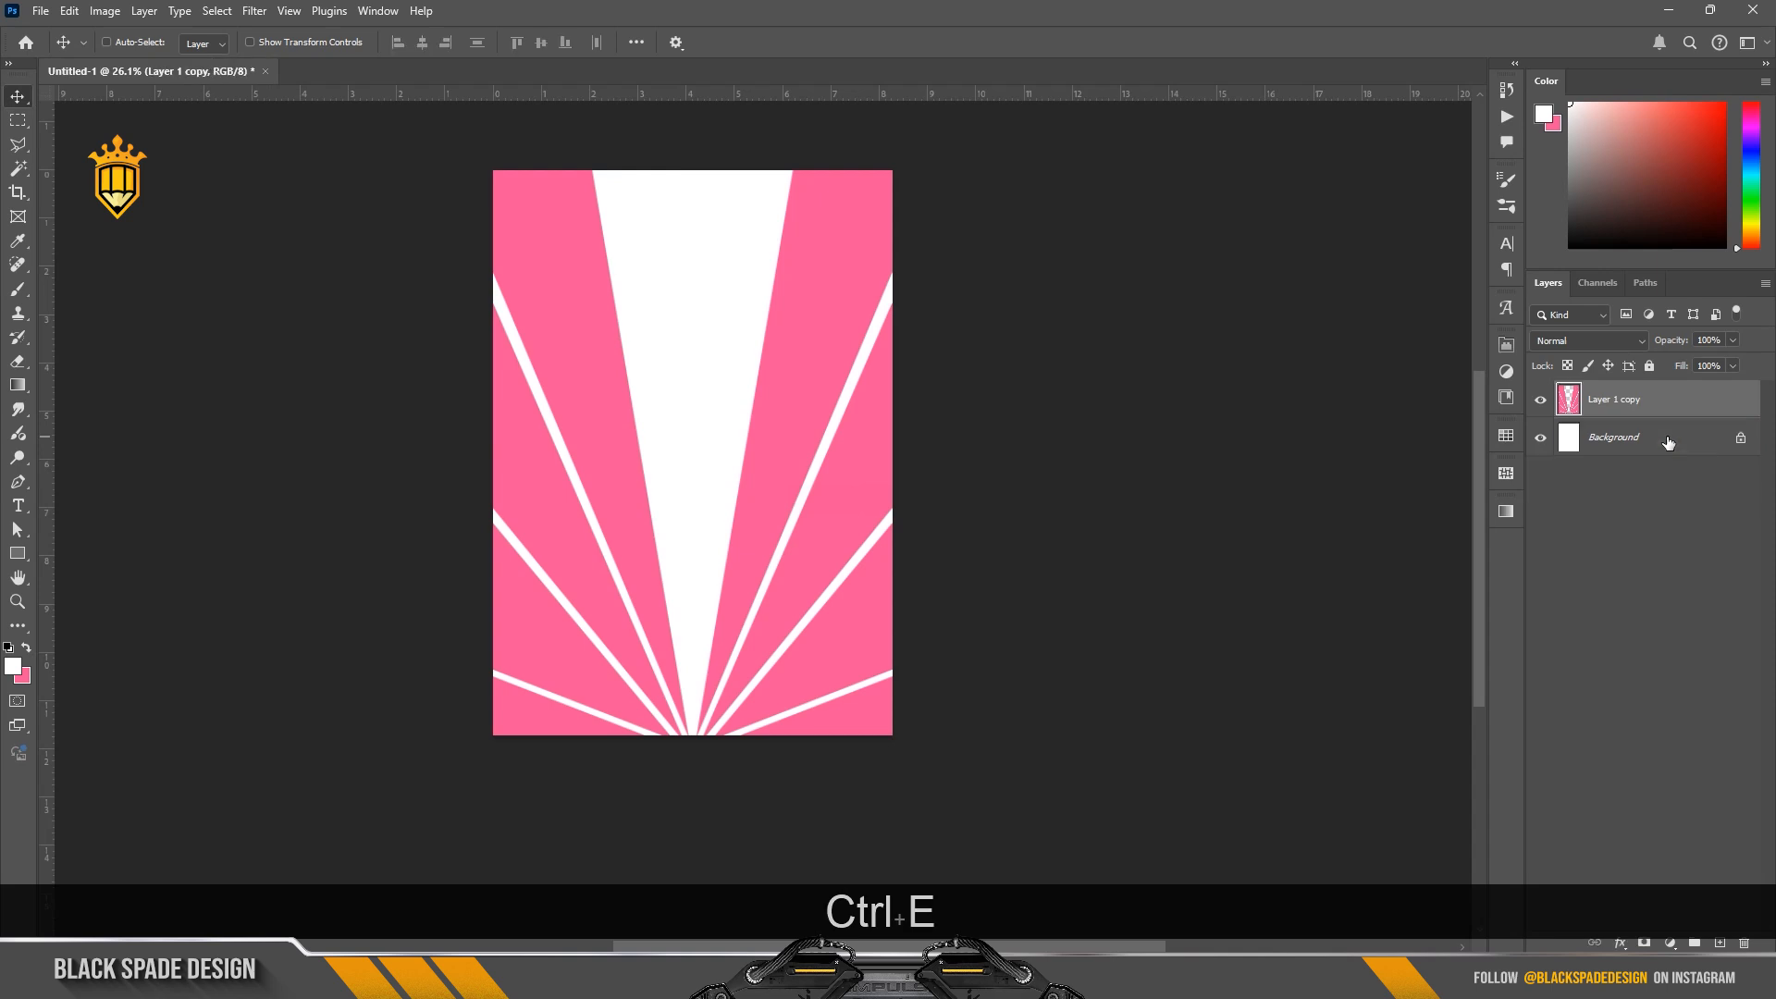
Step: Place the thoonu pillar image from the Pongal 2026 folder, scale it to about 74%, and position it at the canvas's bottom centre
scroll(675, 483, "down", 2)
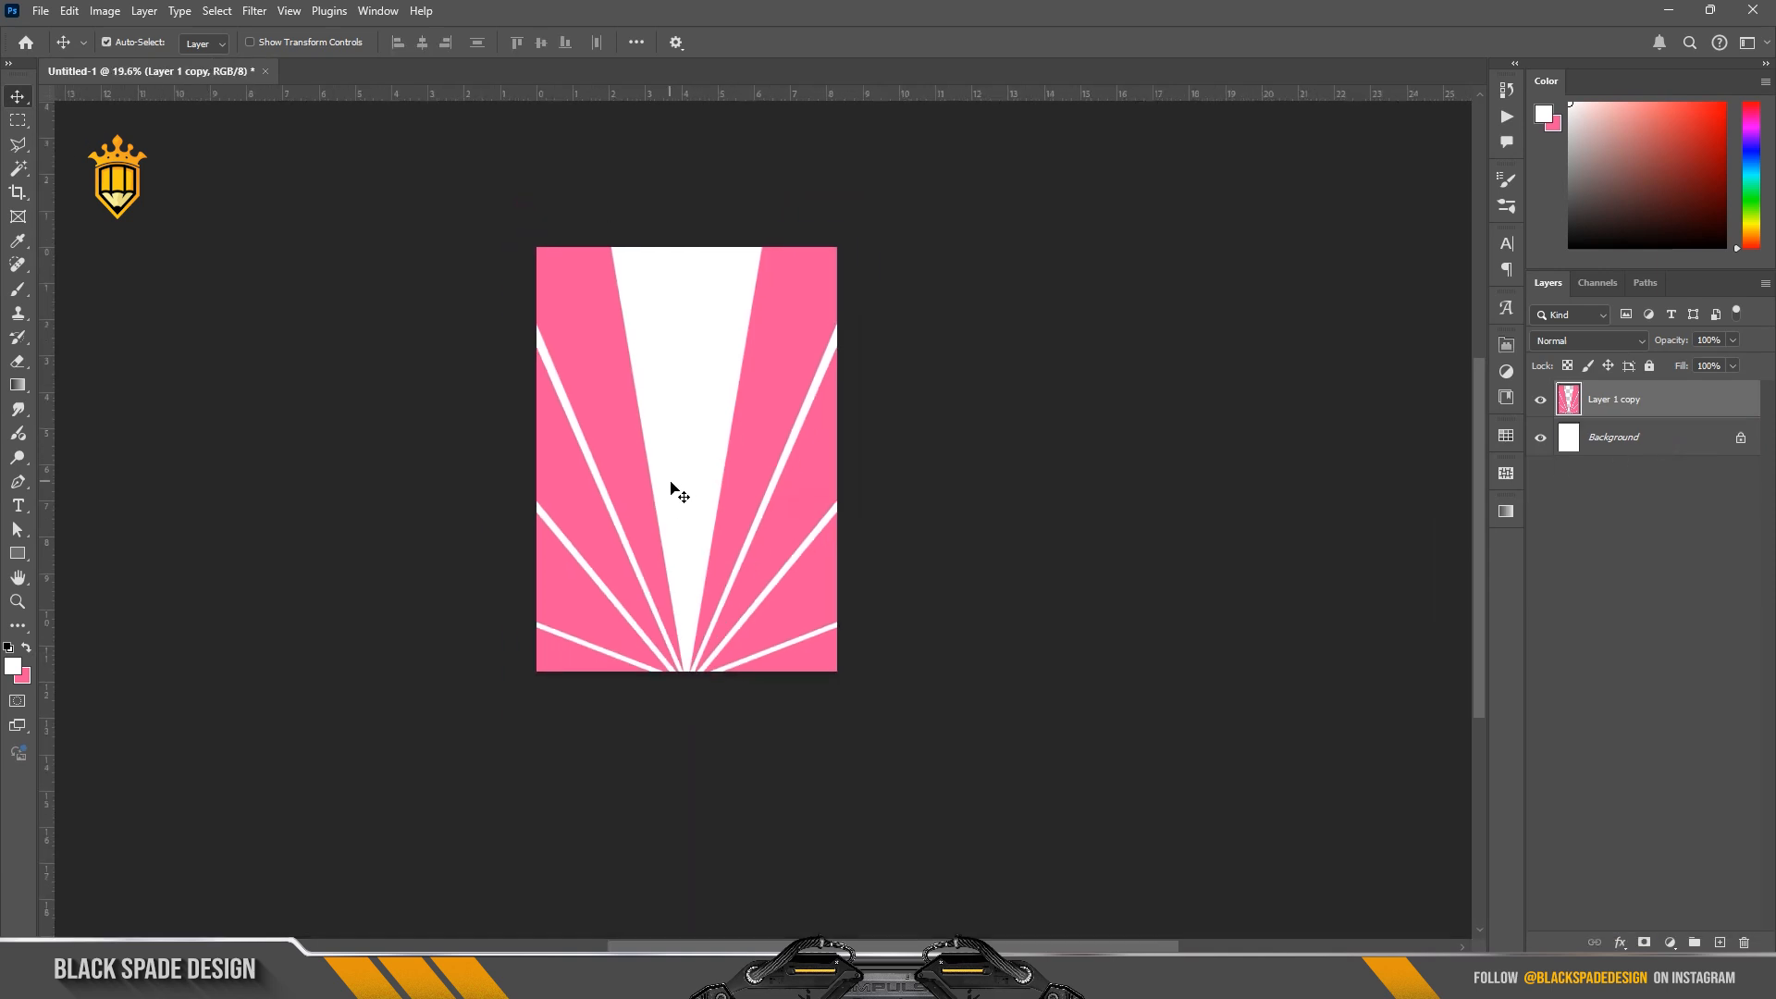
scroll(674, 483, "up", 4)
left_click_drag(674, 481, 737, 502)
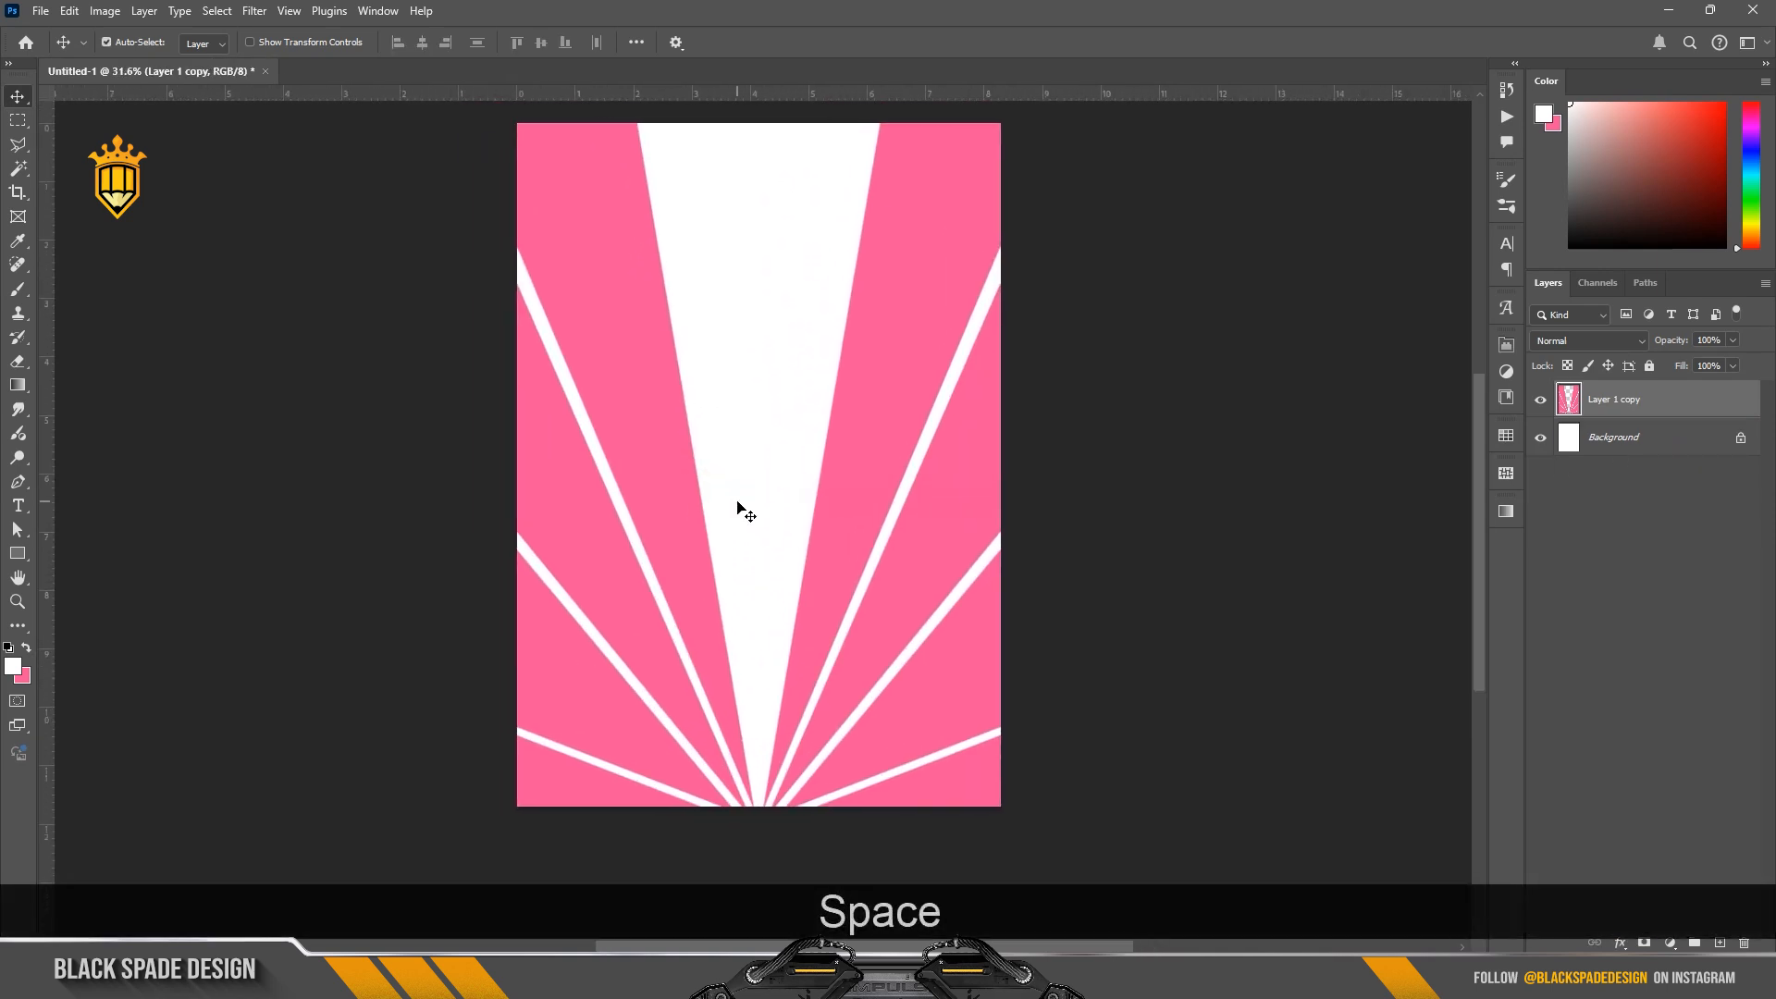
left_click(777, 976)
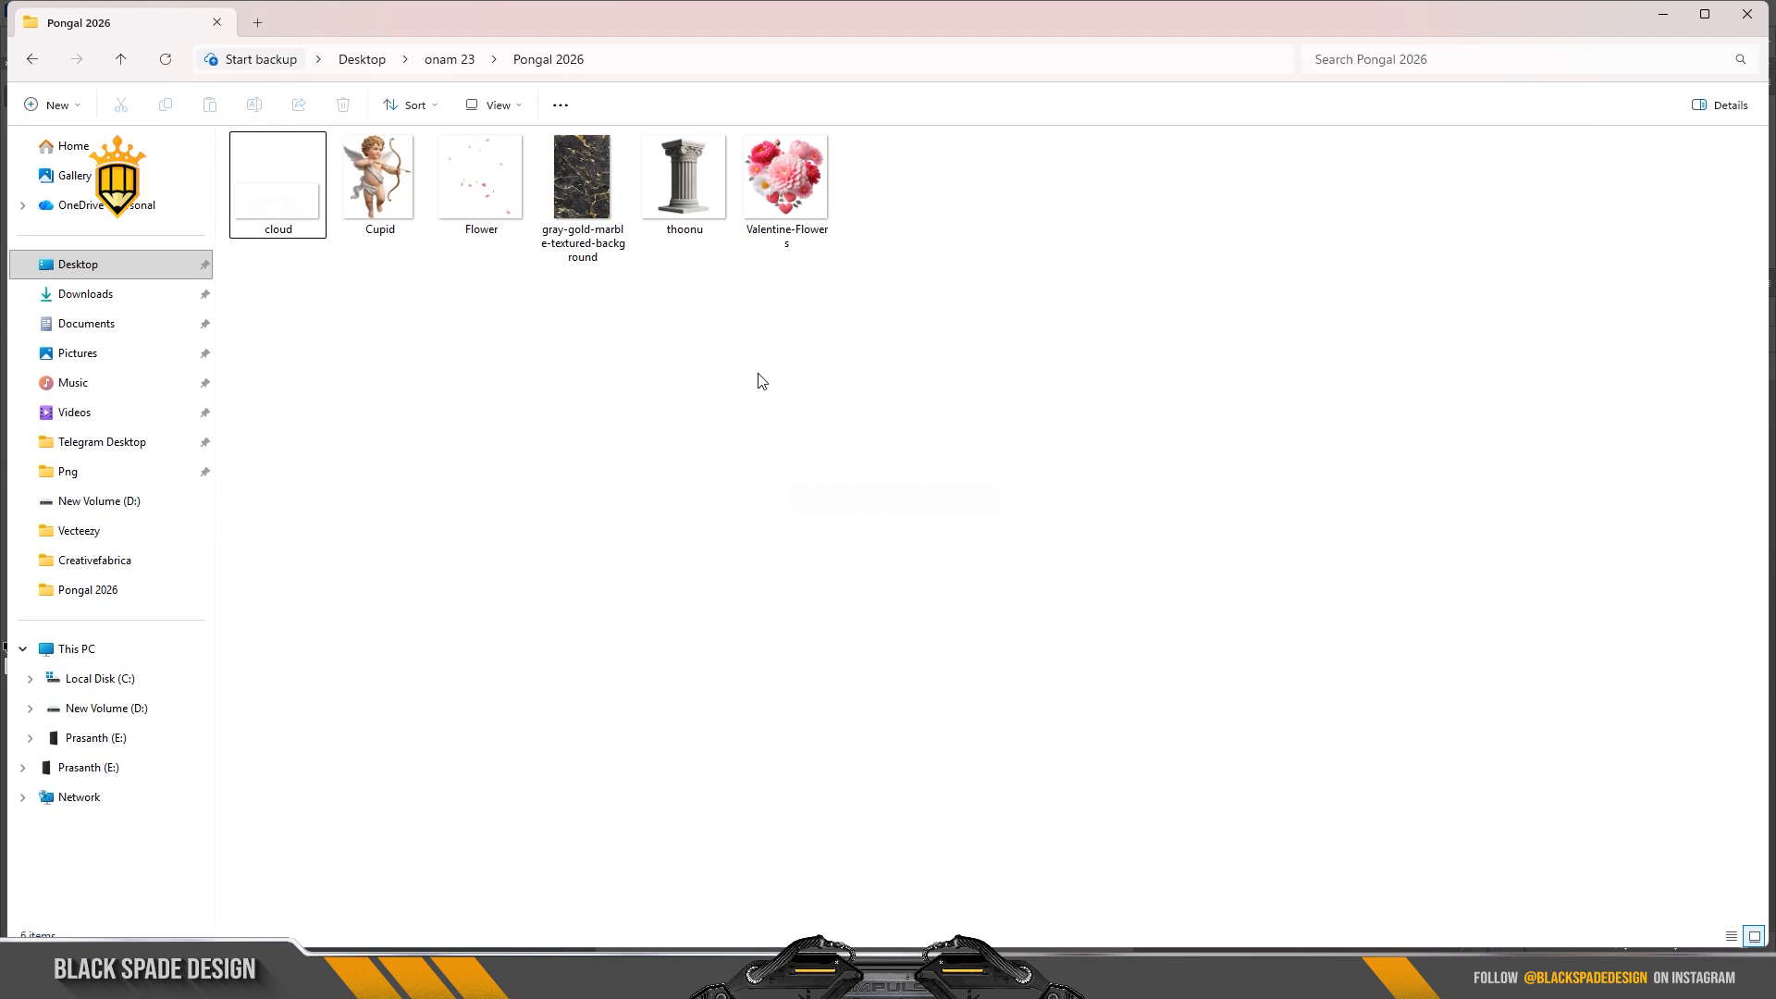
left_click_drag(696, 236, 807, 747)
left_click_drag(791, 490, 793, 703)
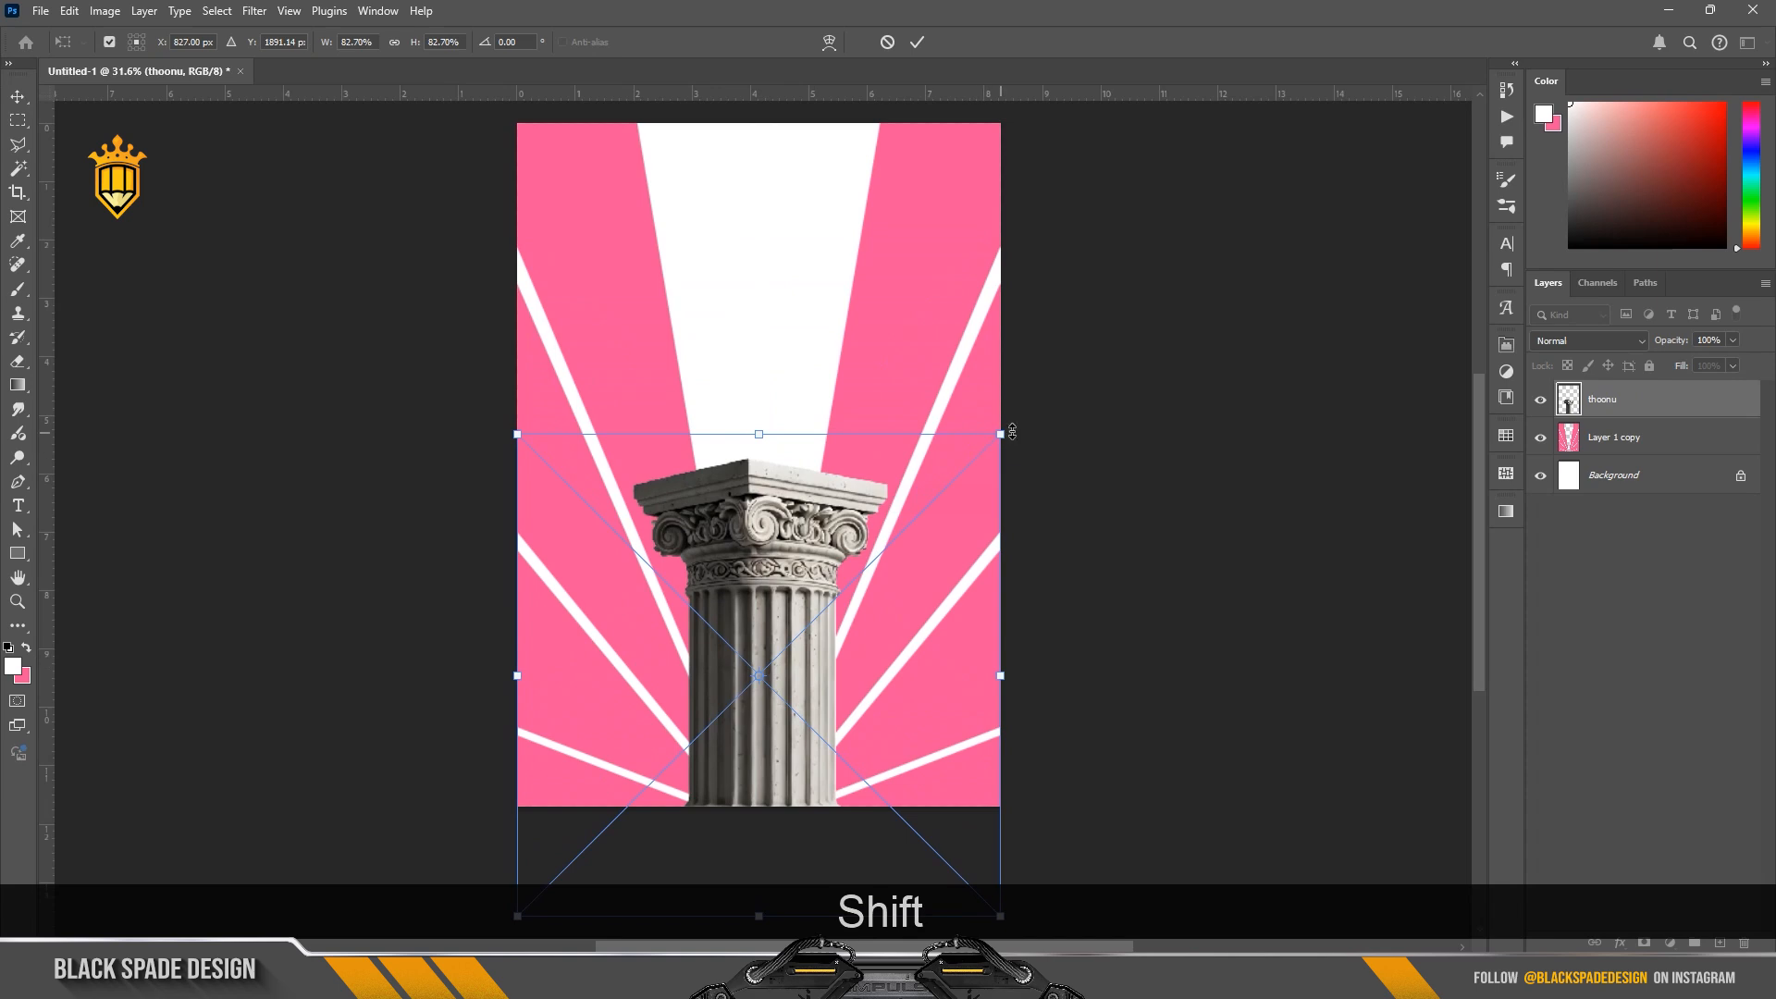
left_click_drag(1000, 433, 946, 487)
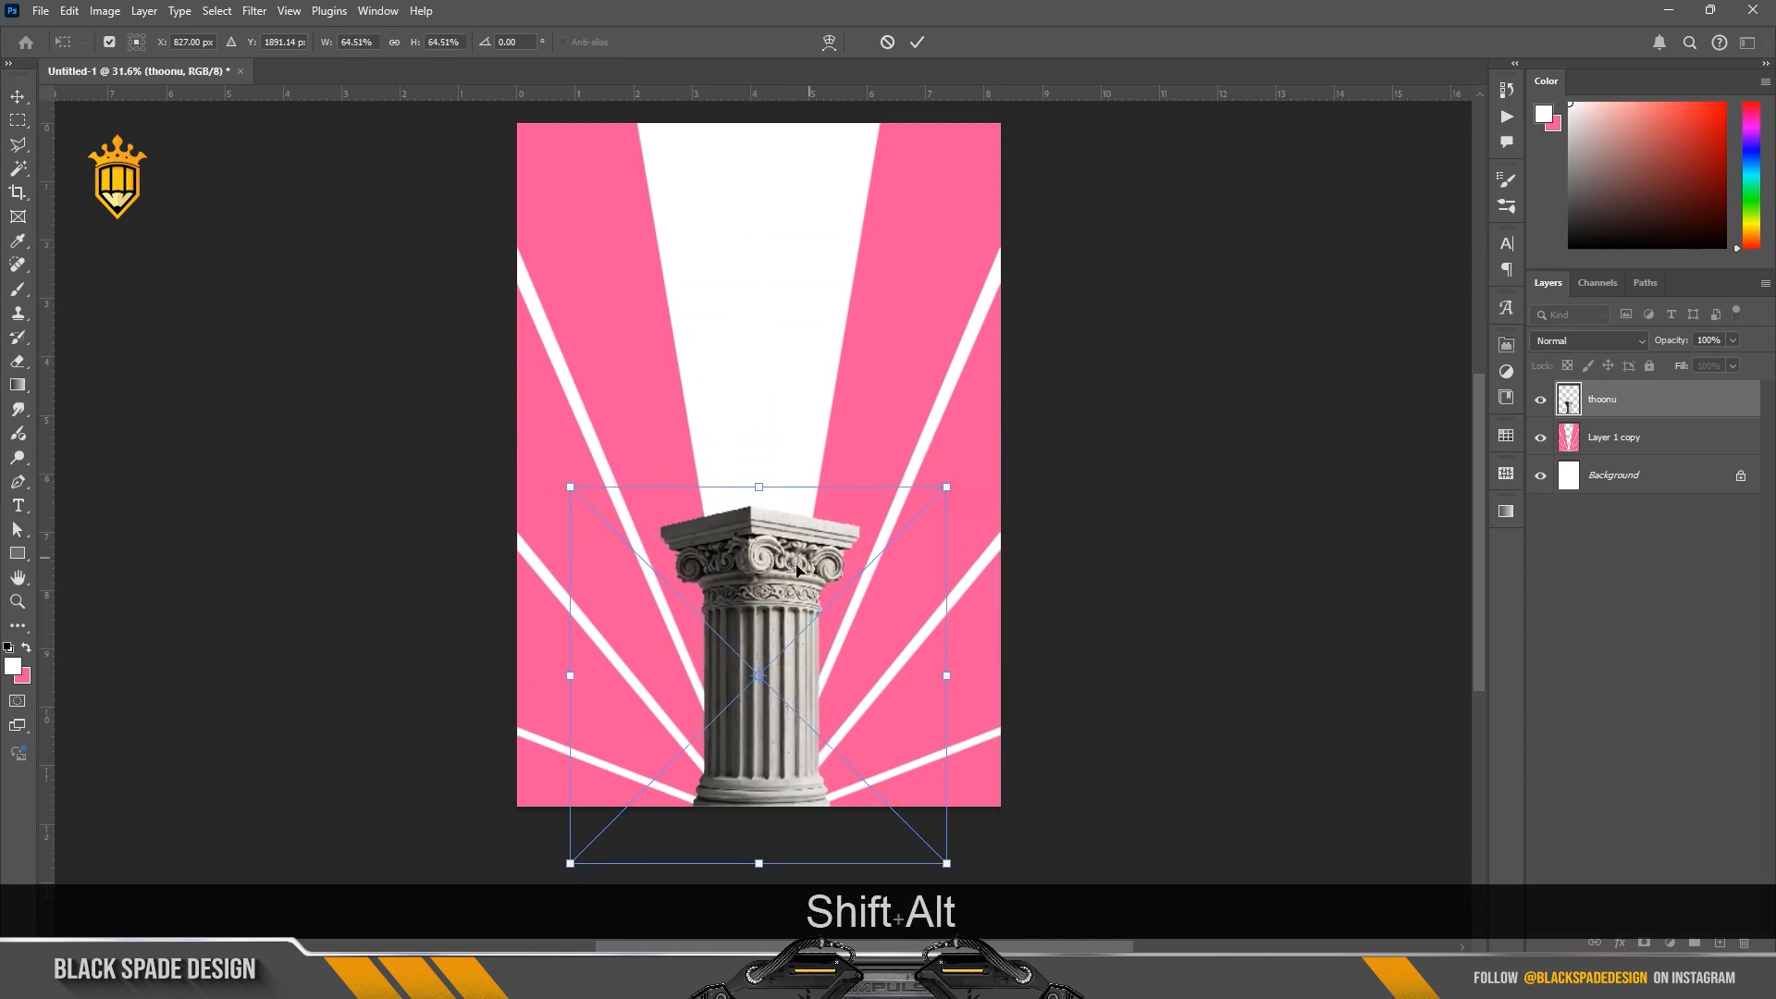
left_click_drag(792, 575, 792, 664)
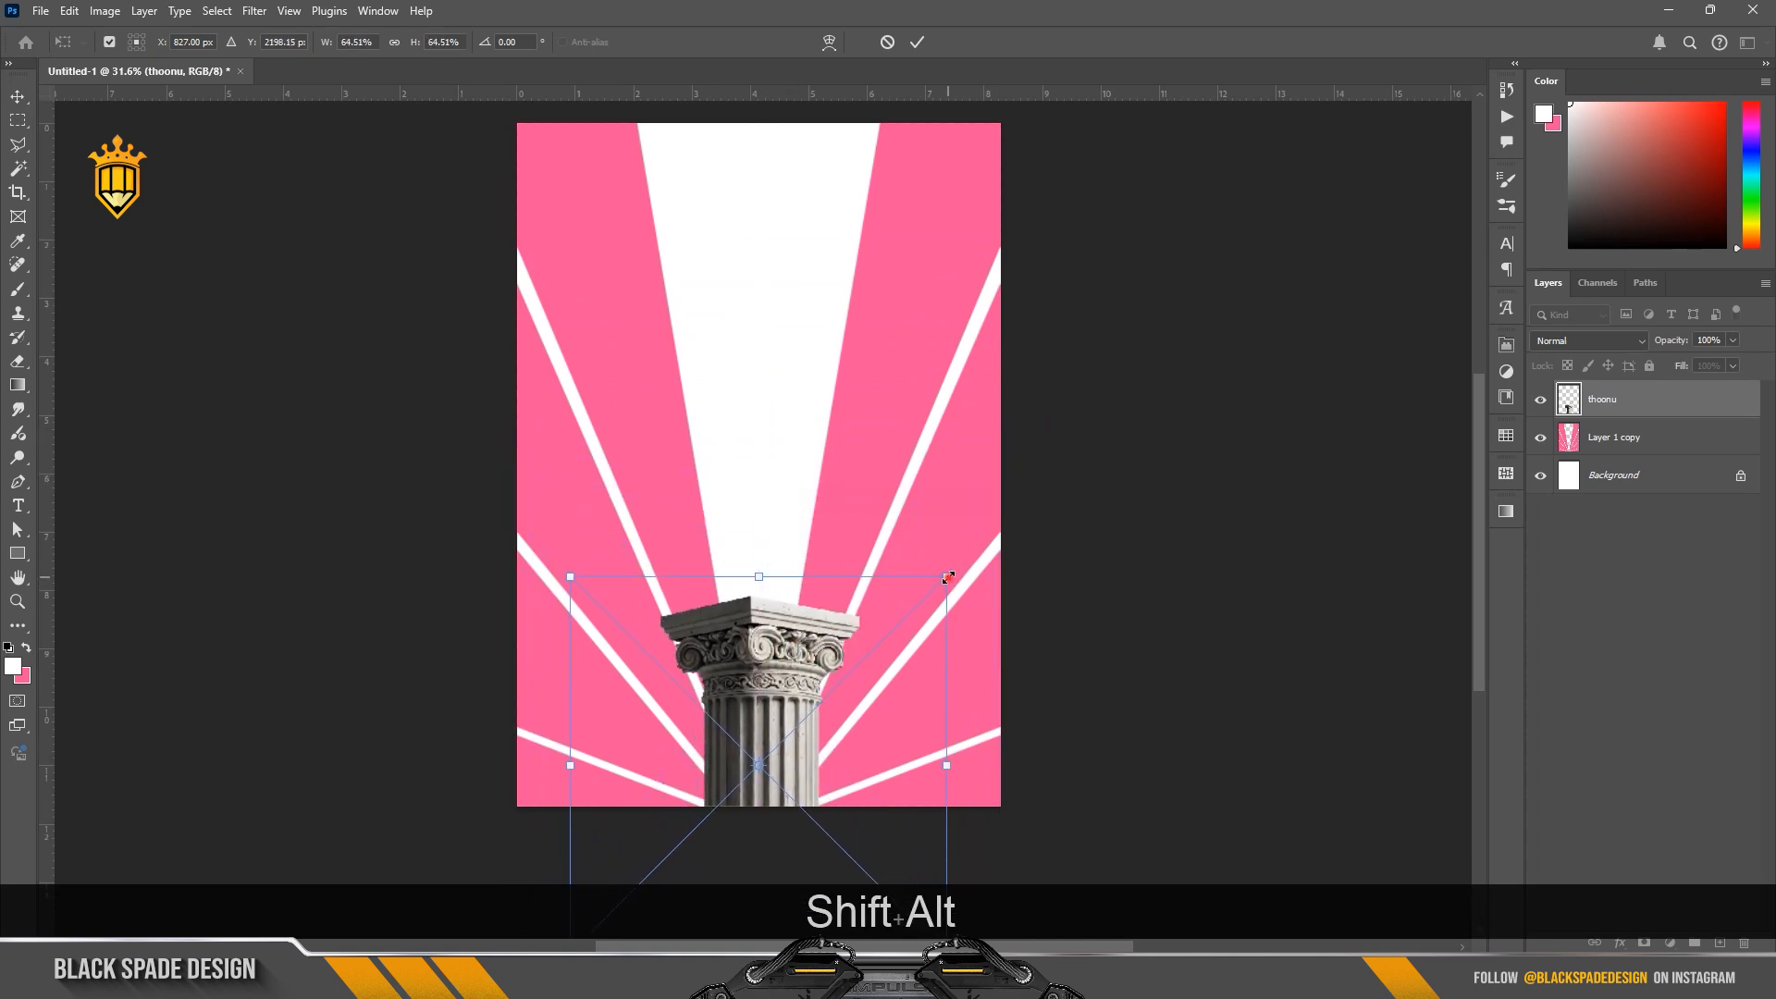
left_click_drag(949, 577, 985, 555)
left_click_drag(814, 628, 767, 633)
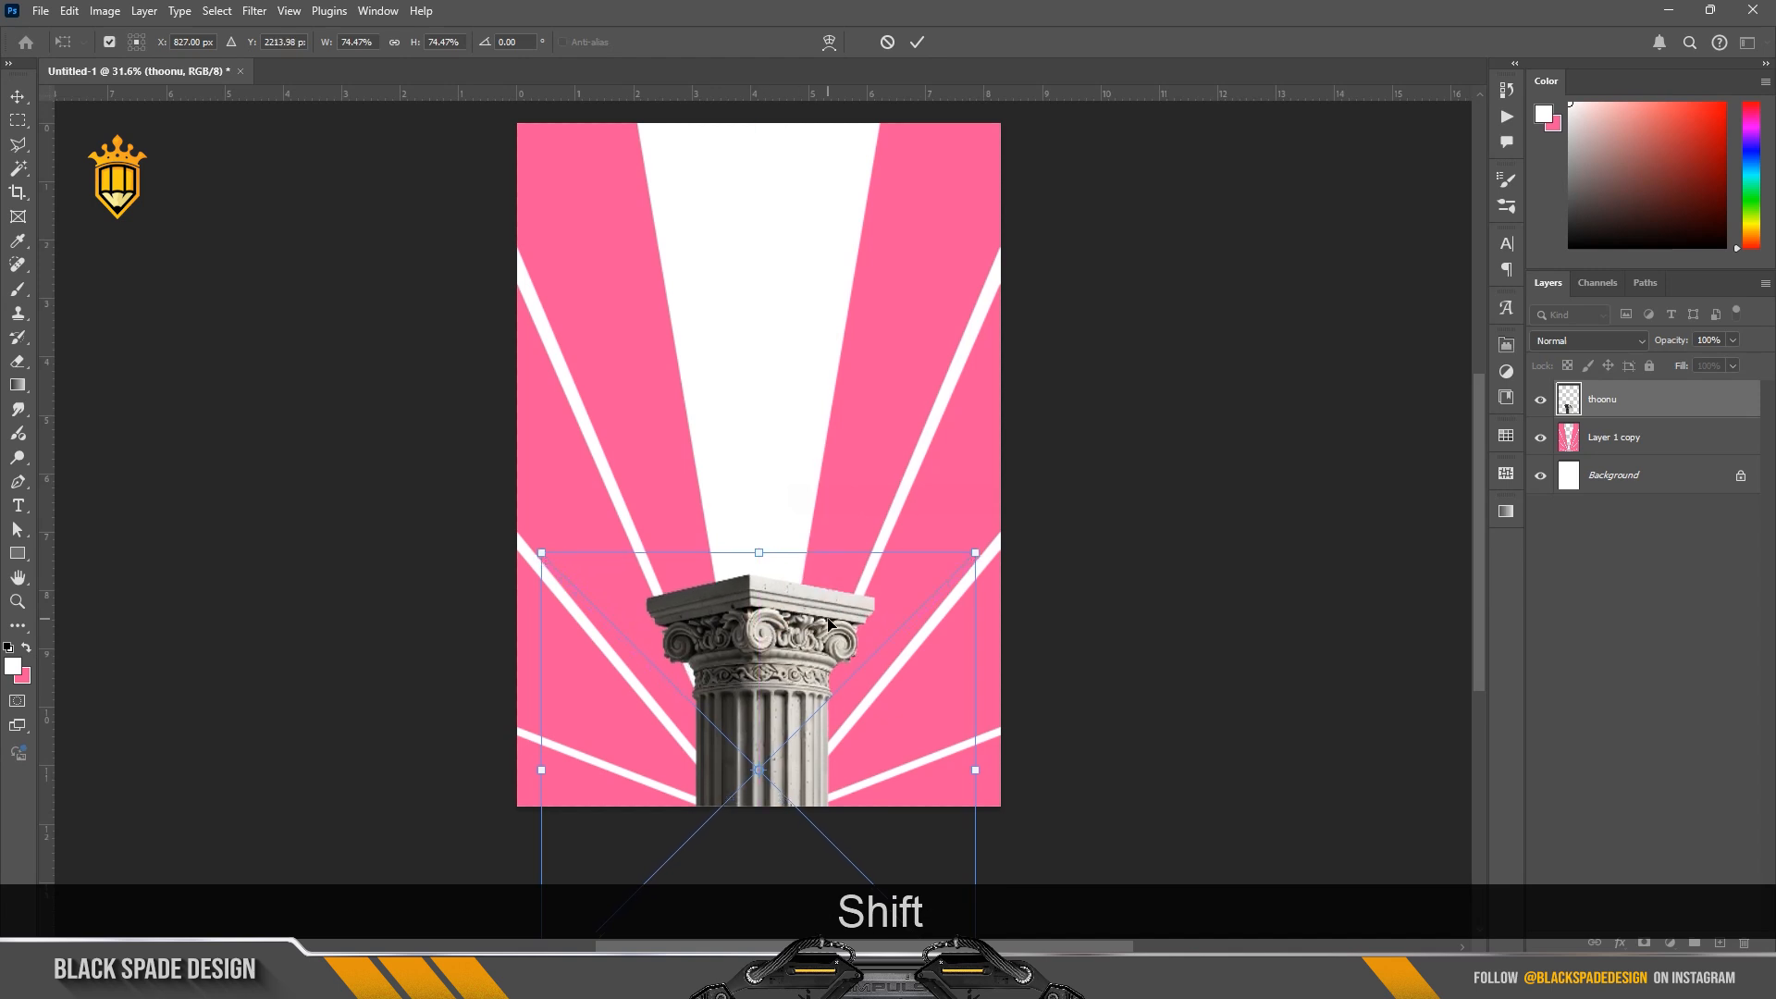
key("Return")
Step: Place the Cupid image from the Pongal 2026 folder, scale it to about 44%, and position it just above the pillar
left_click(803, 974)
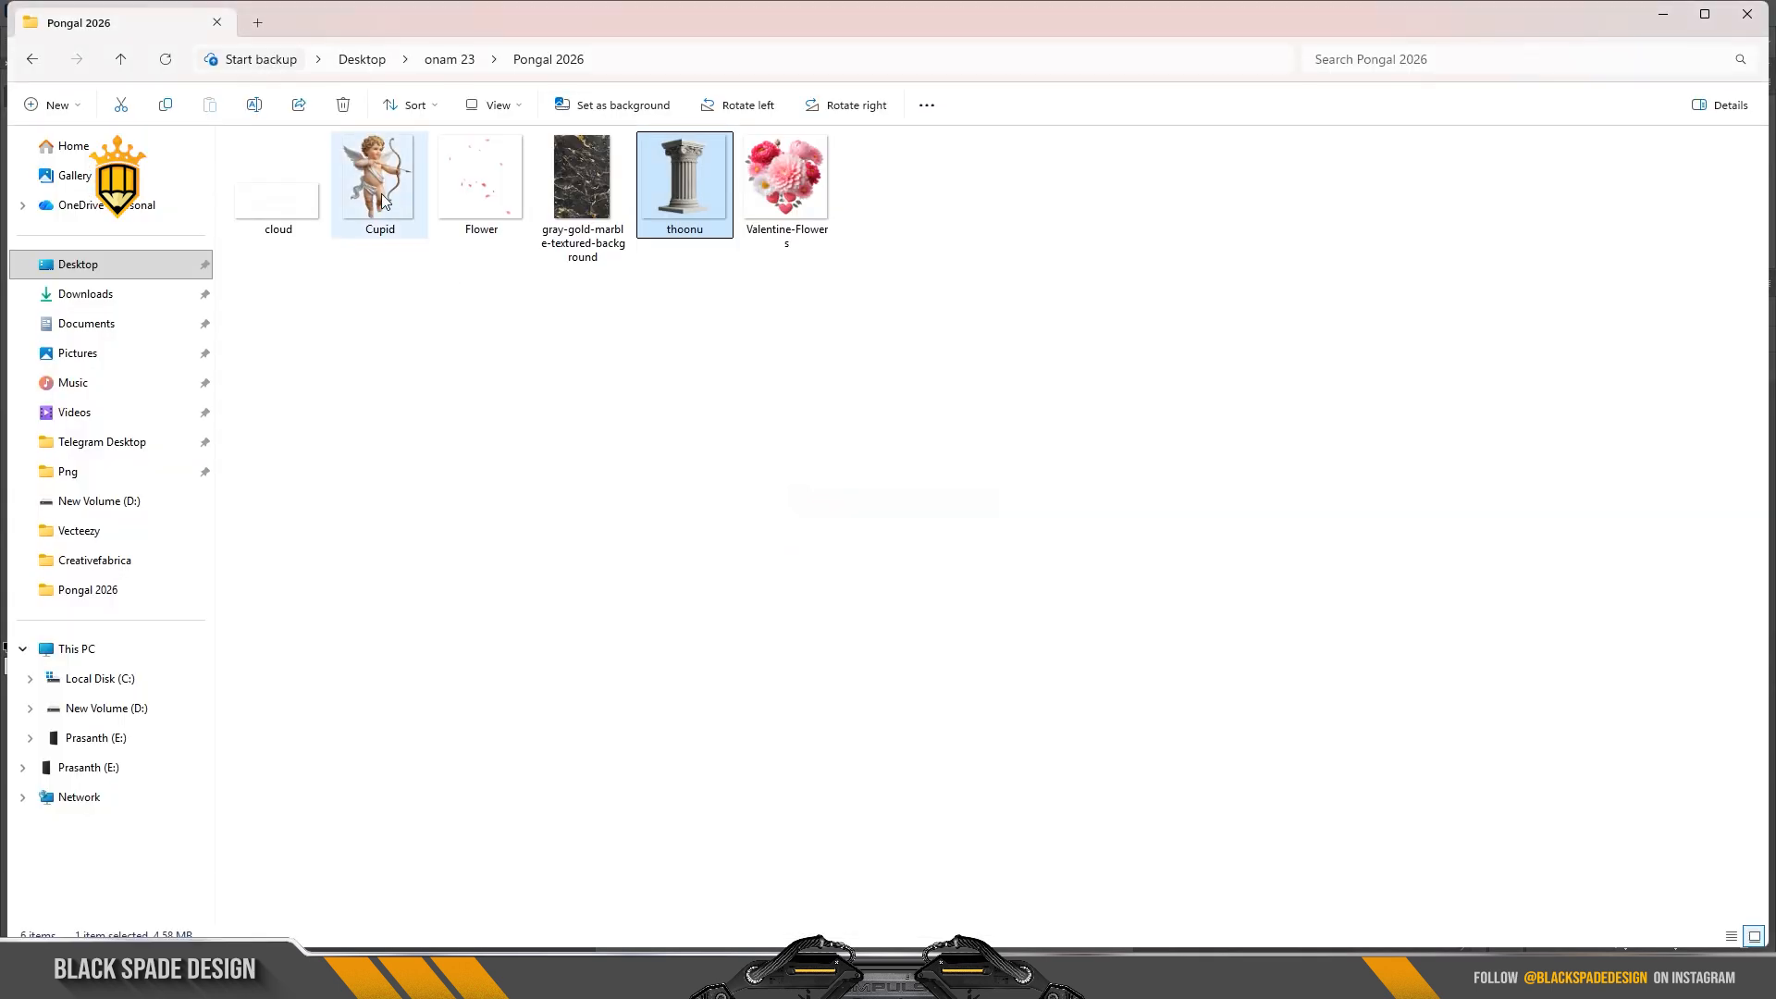
left_click_drag(381, 187, 846, 492)
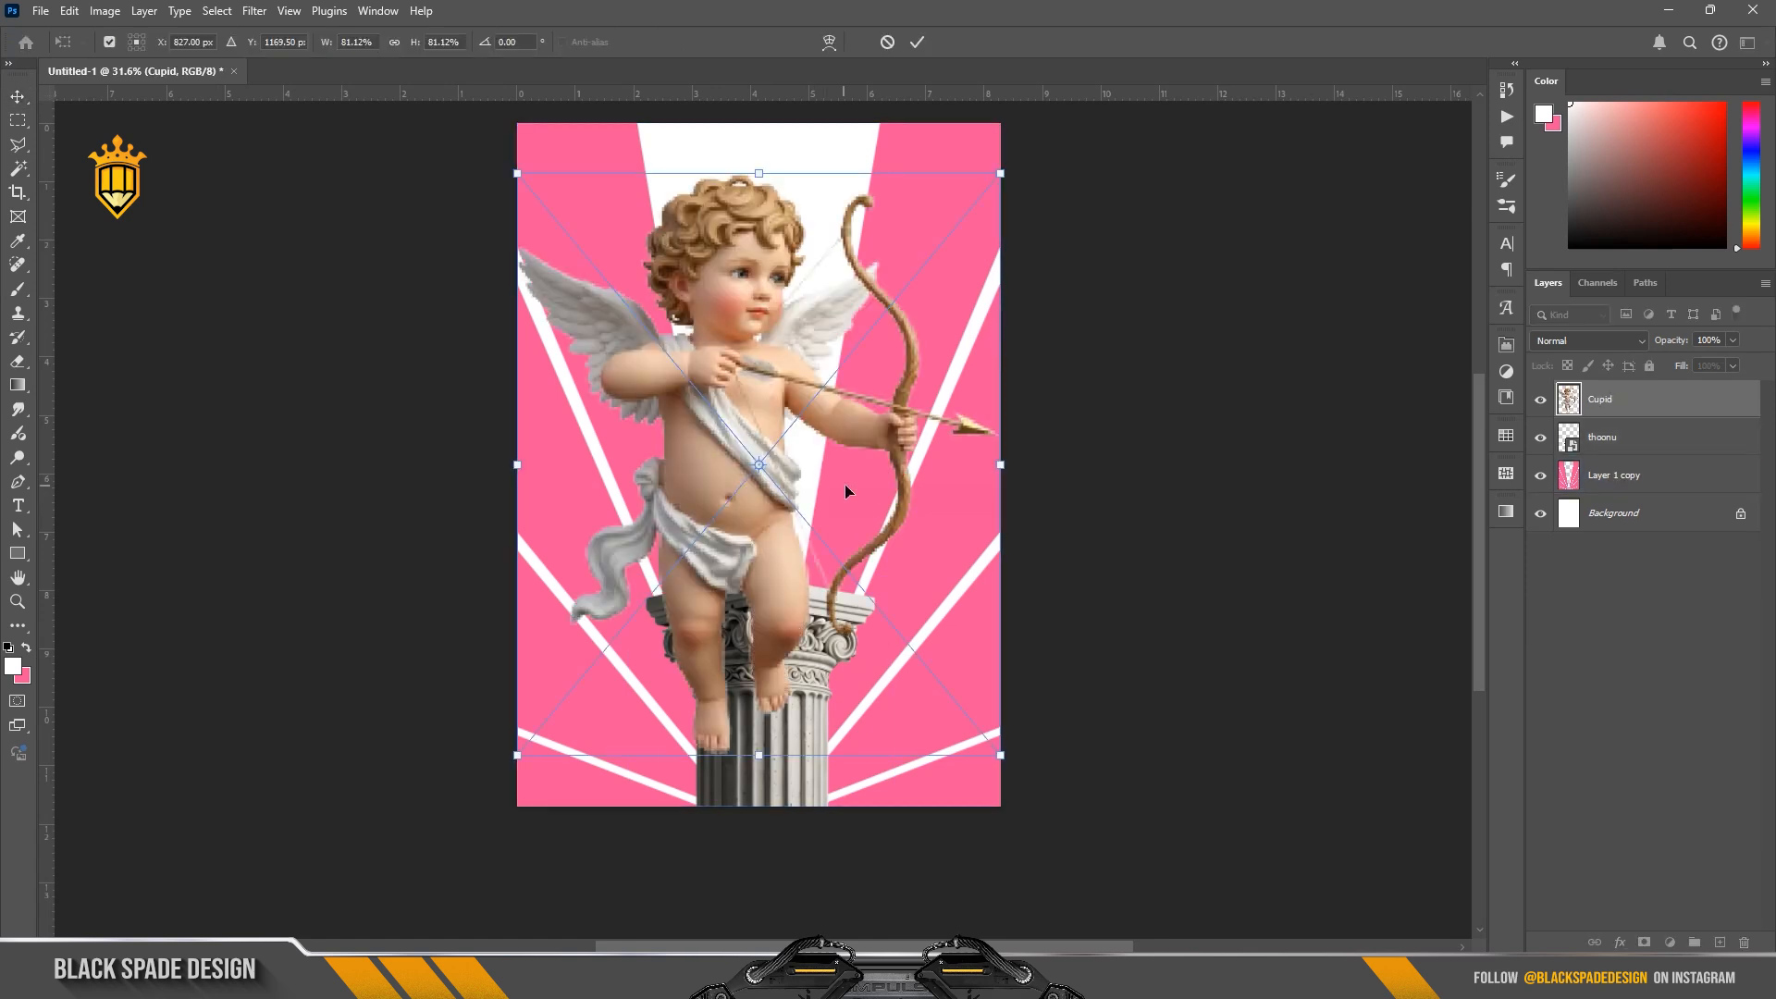
left_click_drag(997, 173, 897, 318)
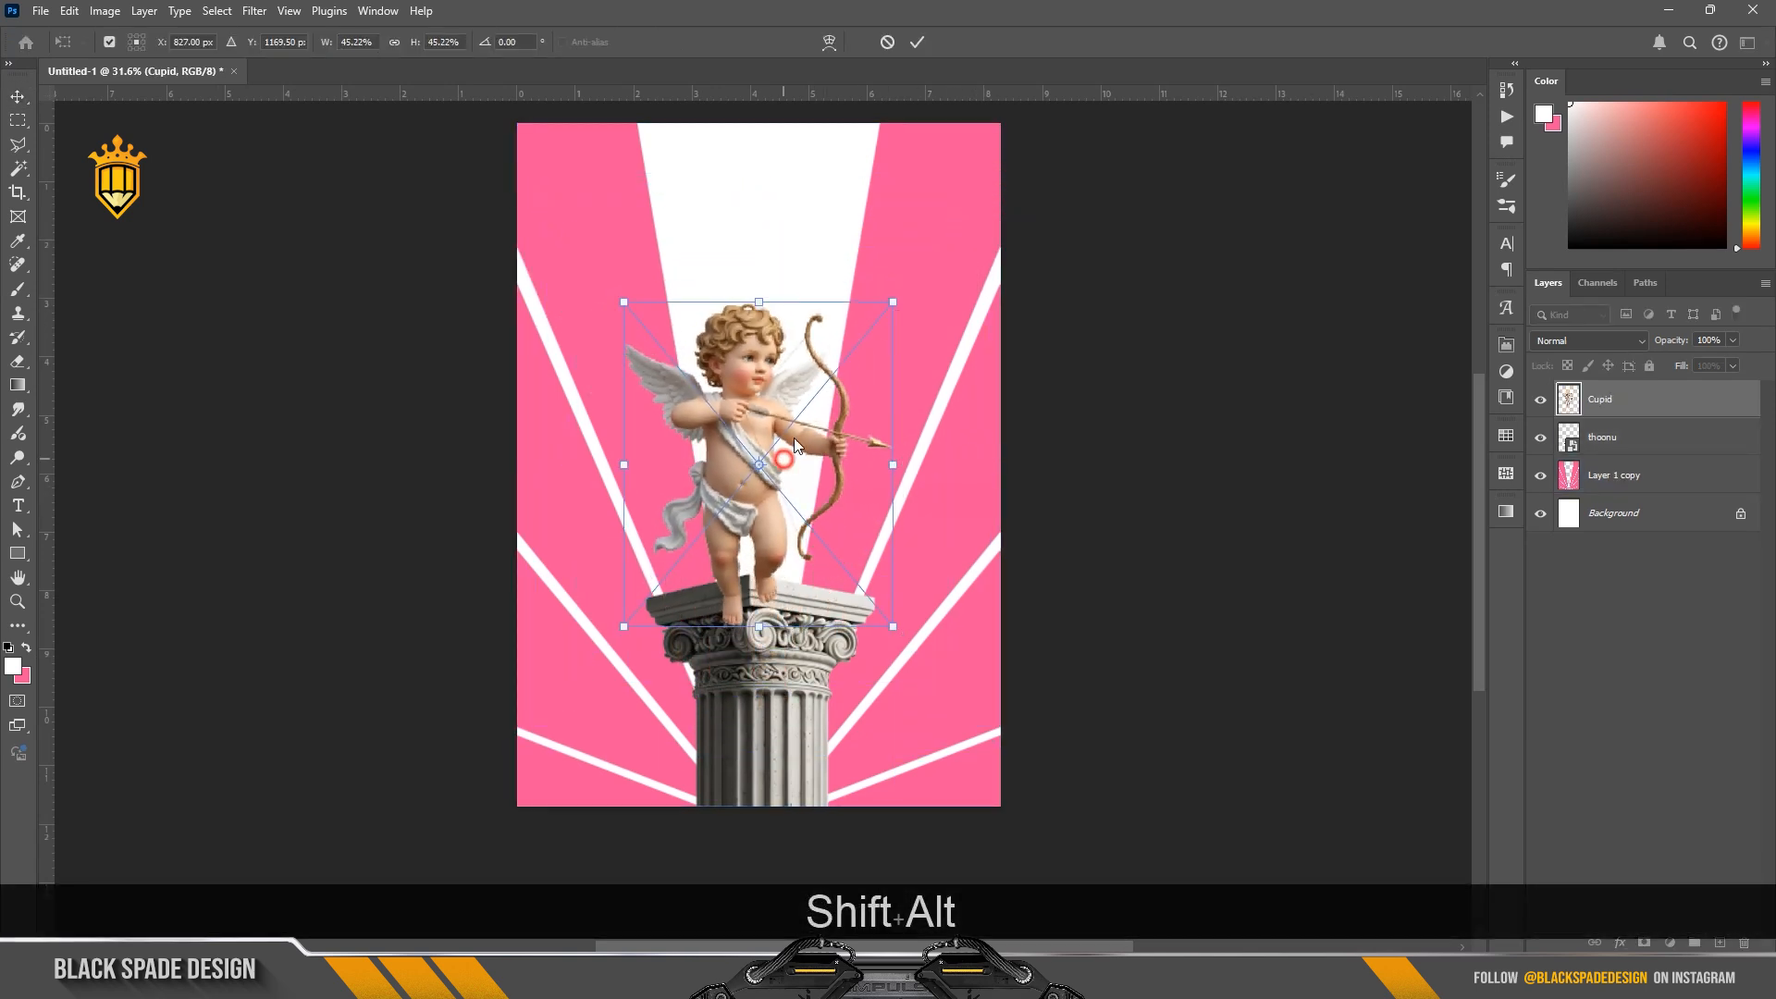
left_click_drag(796, 446, 811, 409)
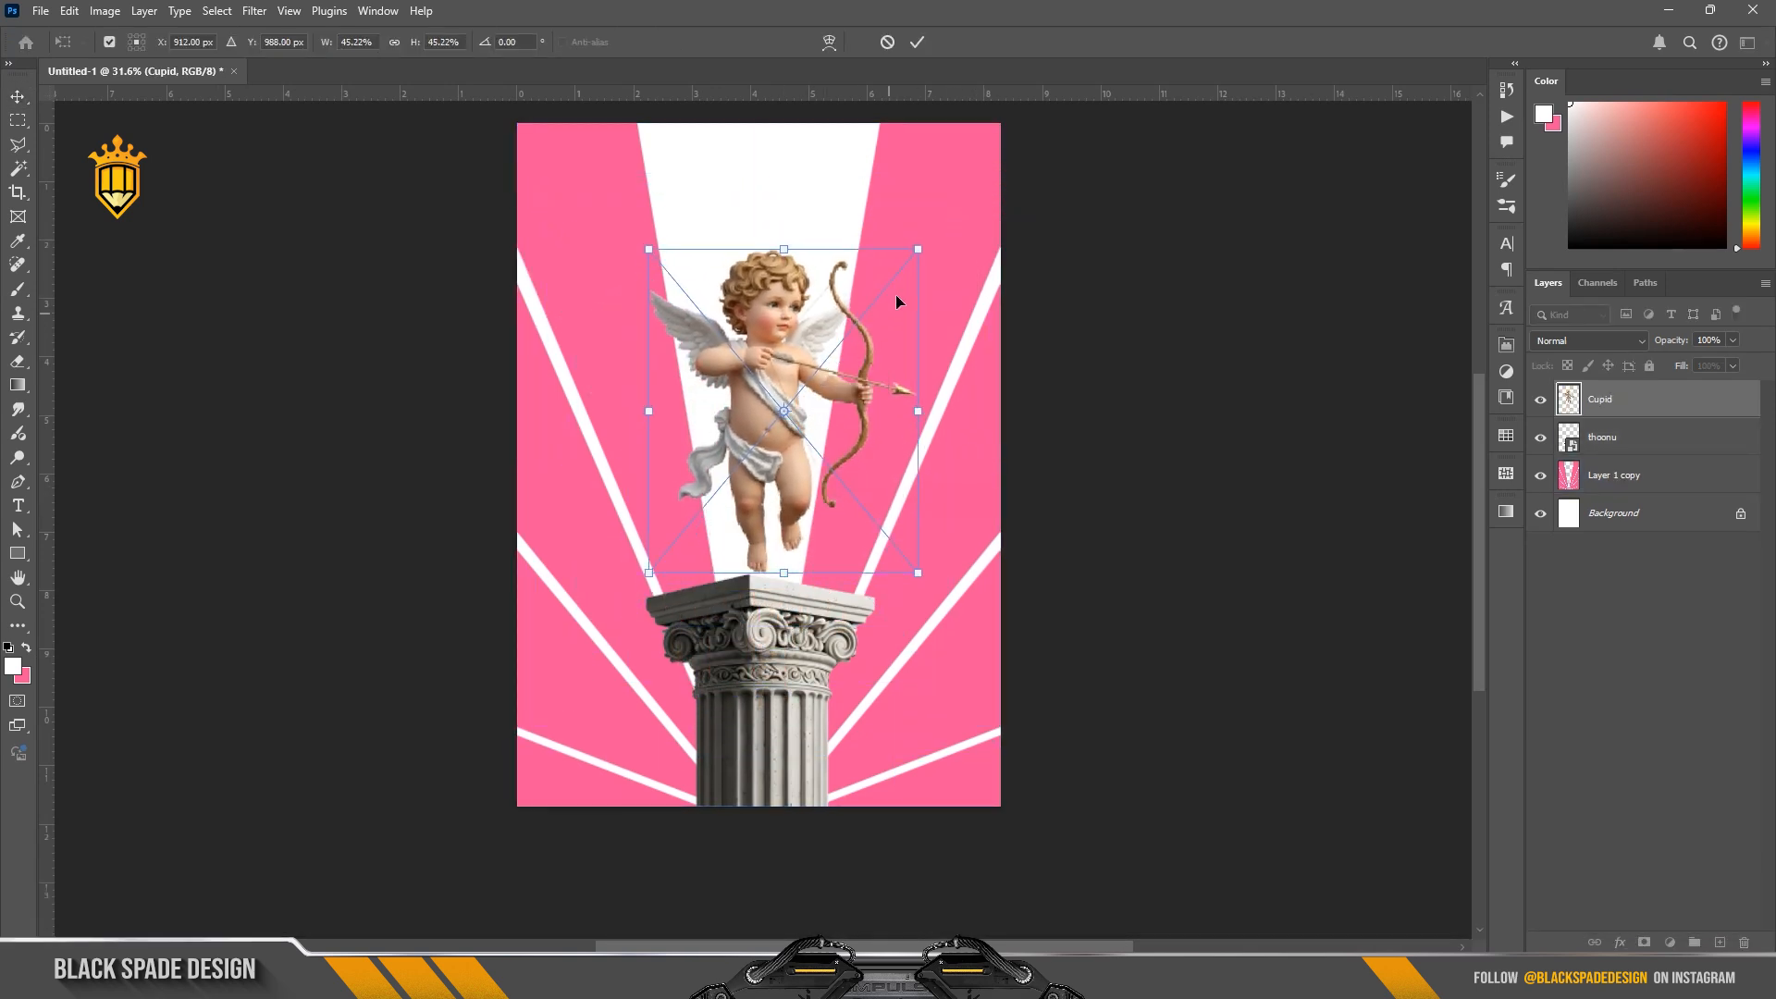
left_click_drag(911, 250, 904, 250)
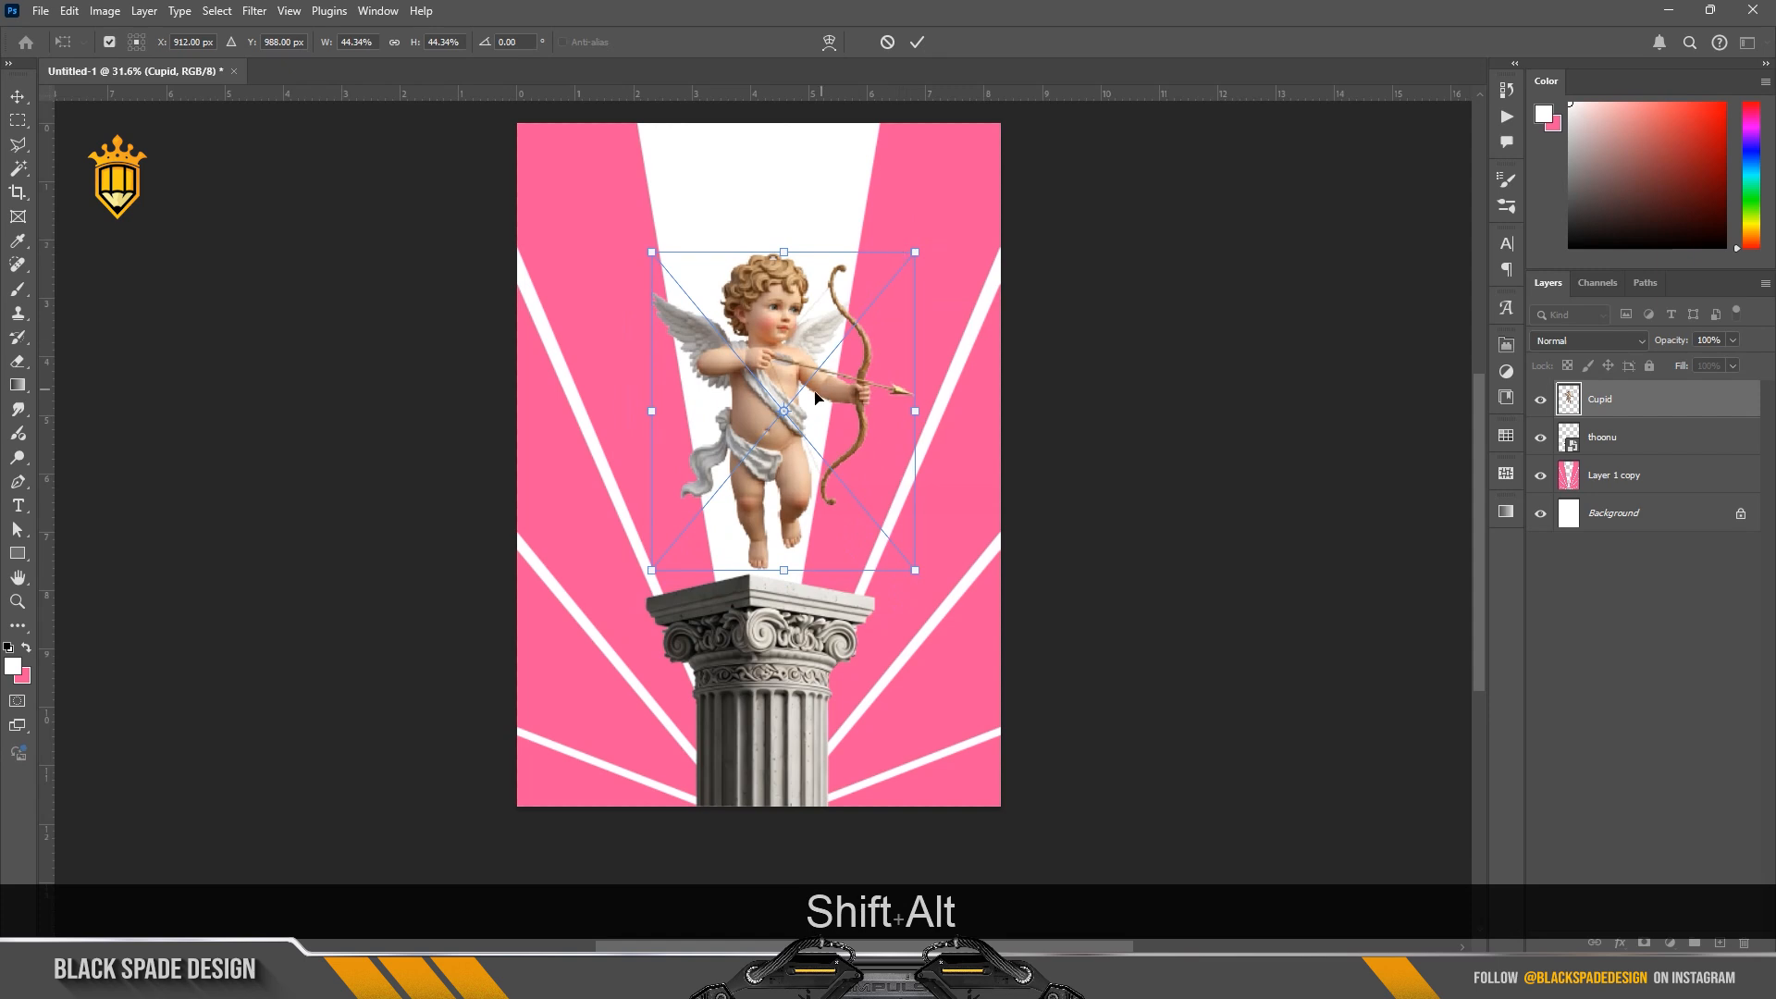
left_click_drag(814, 397, 801, 392)
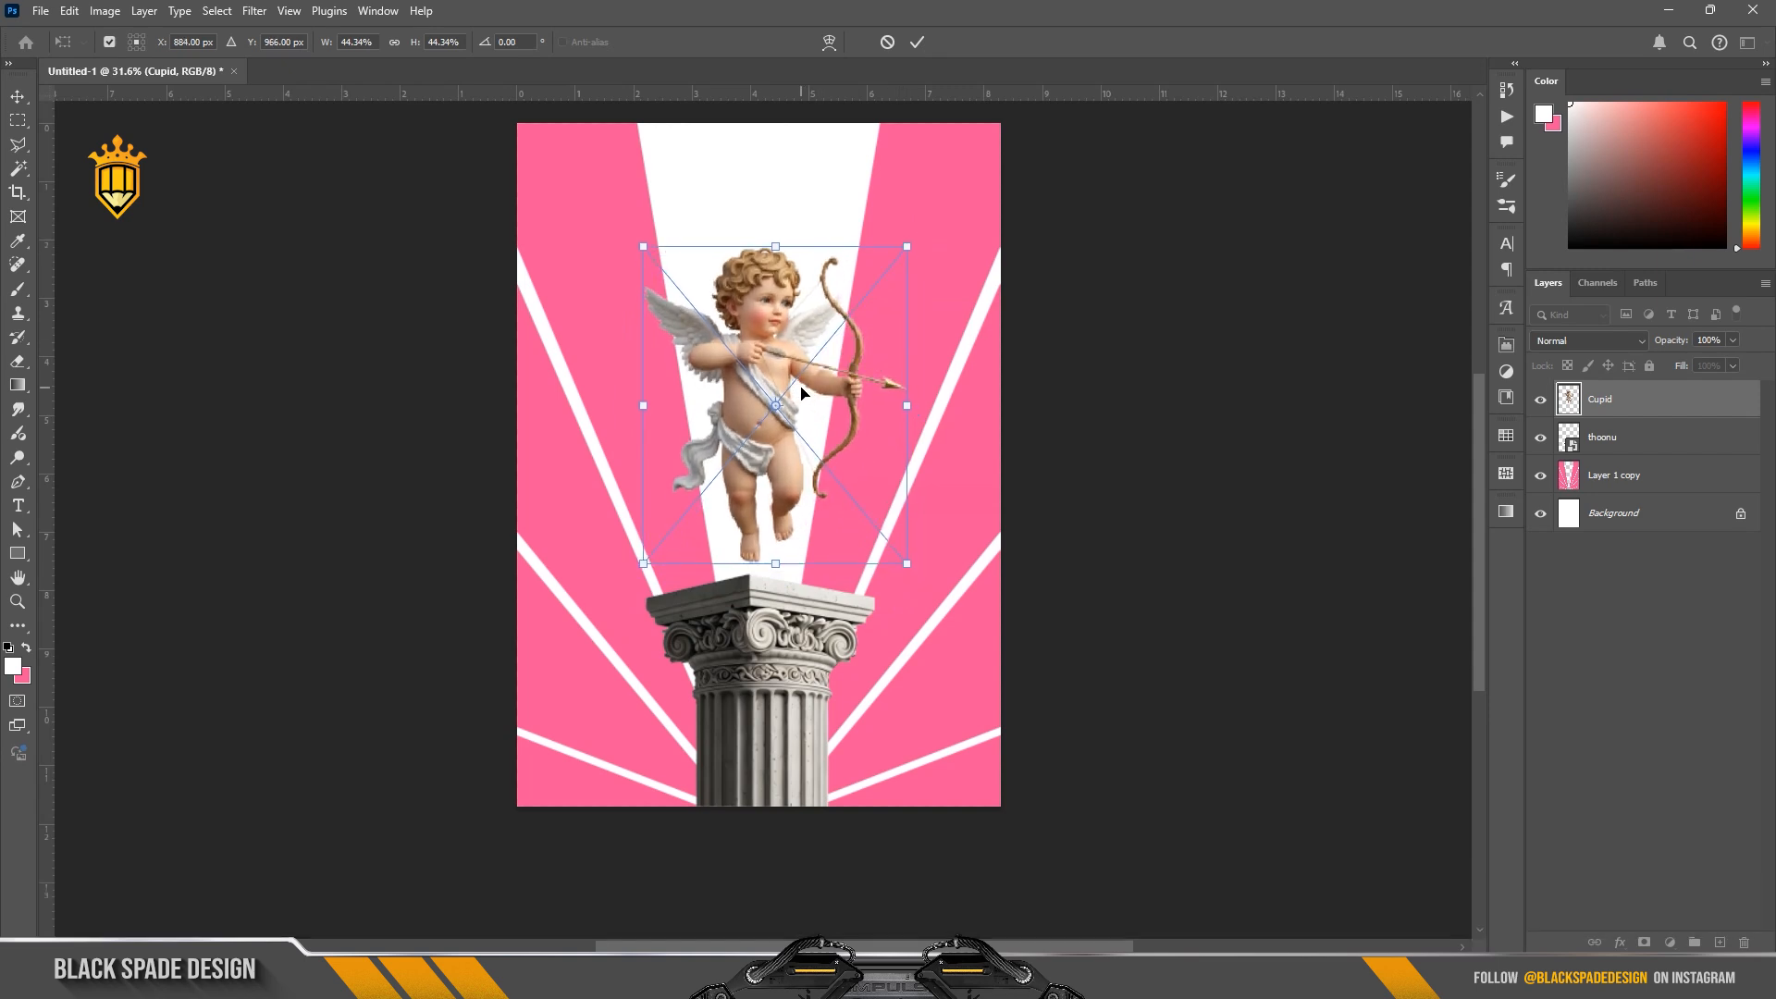
key("Return")
Step: Move the Cupid and thoonu layers together slightly down the canvas
left_click(1631, 439, "shift")
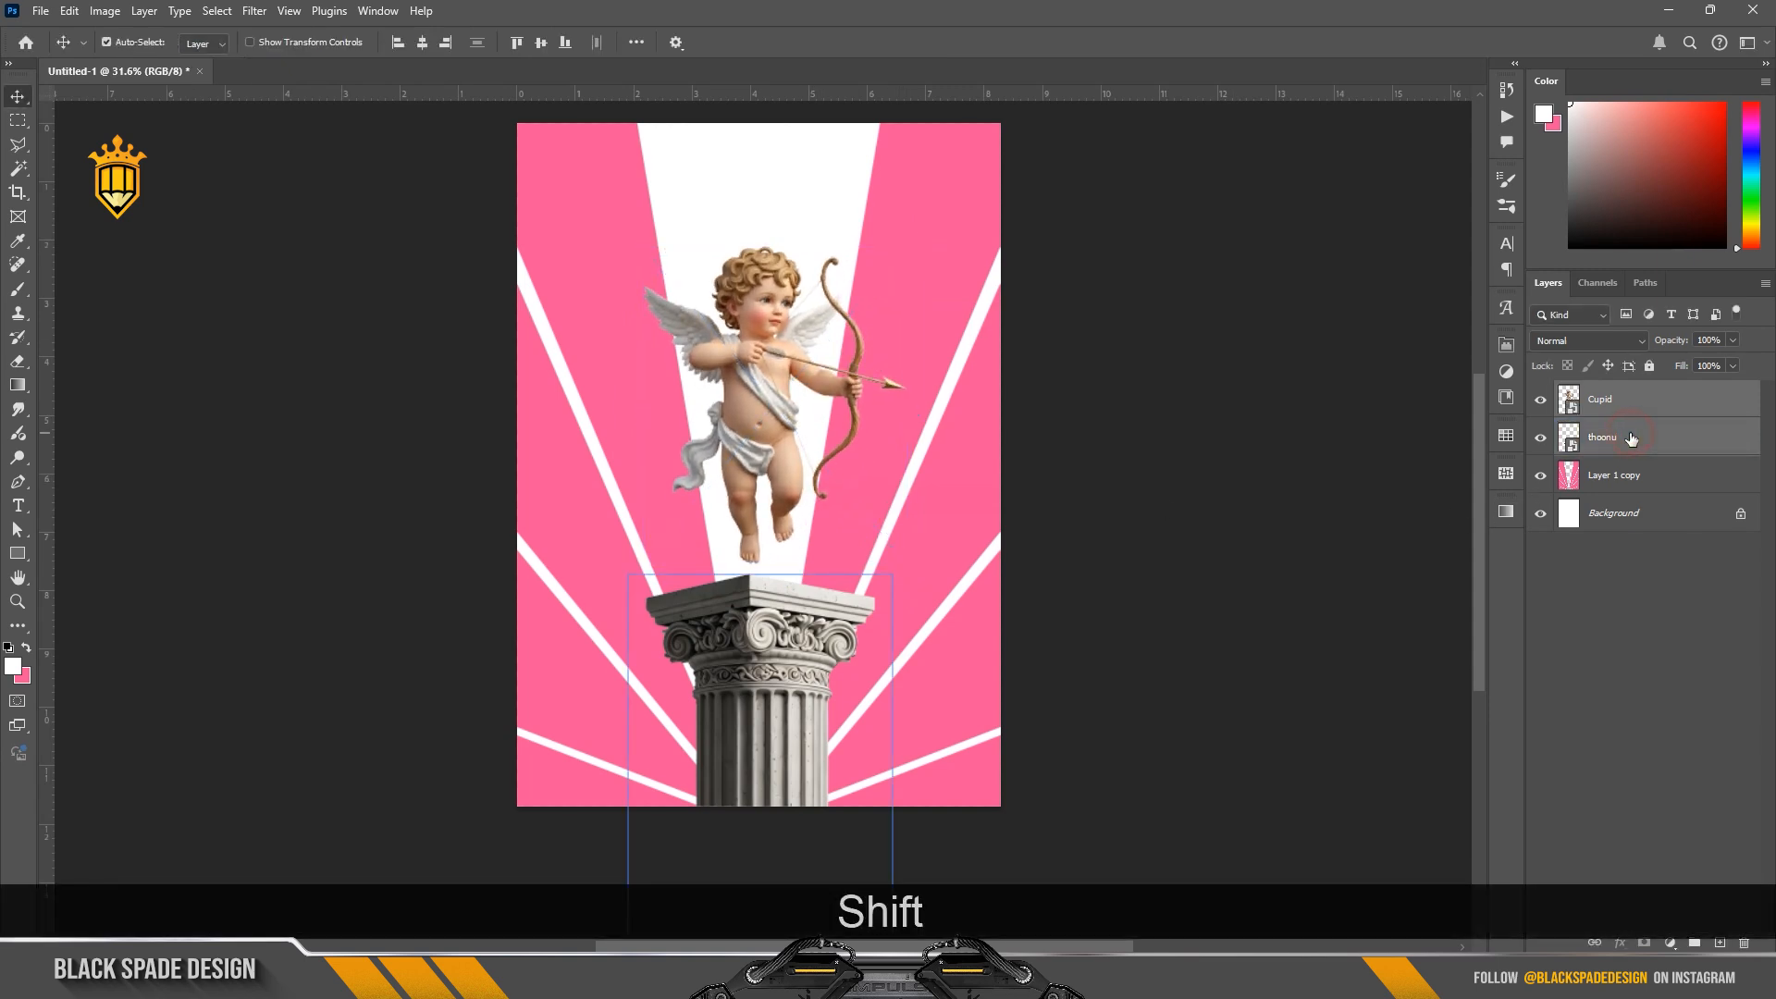
key("ctrl+t")
left_click_drag(801, 397, 801, 414)
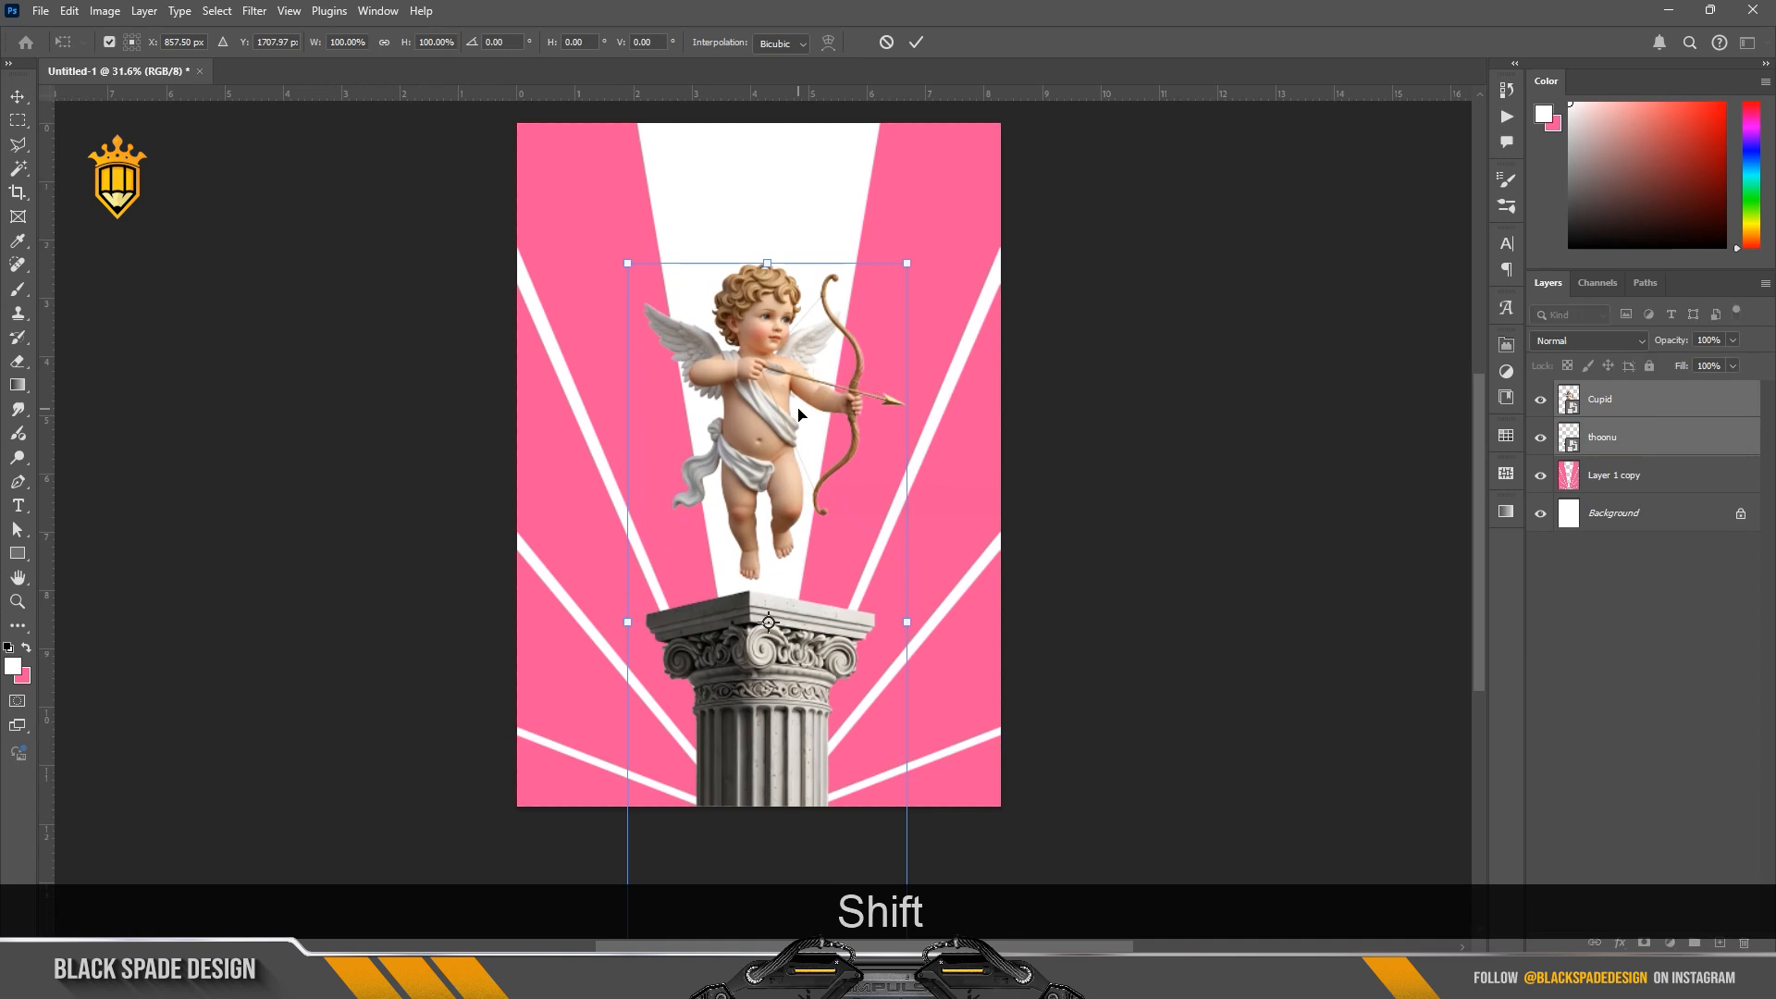
key("Return")
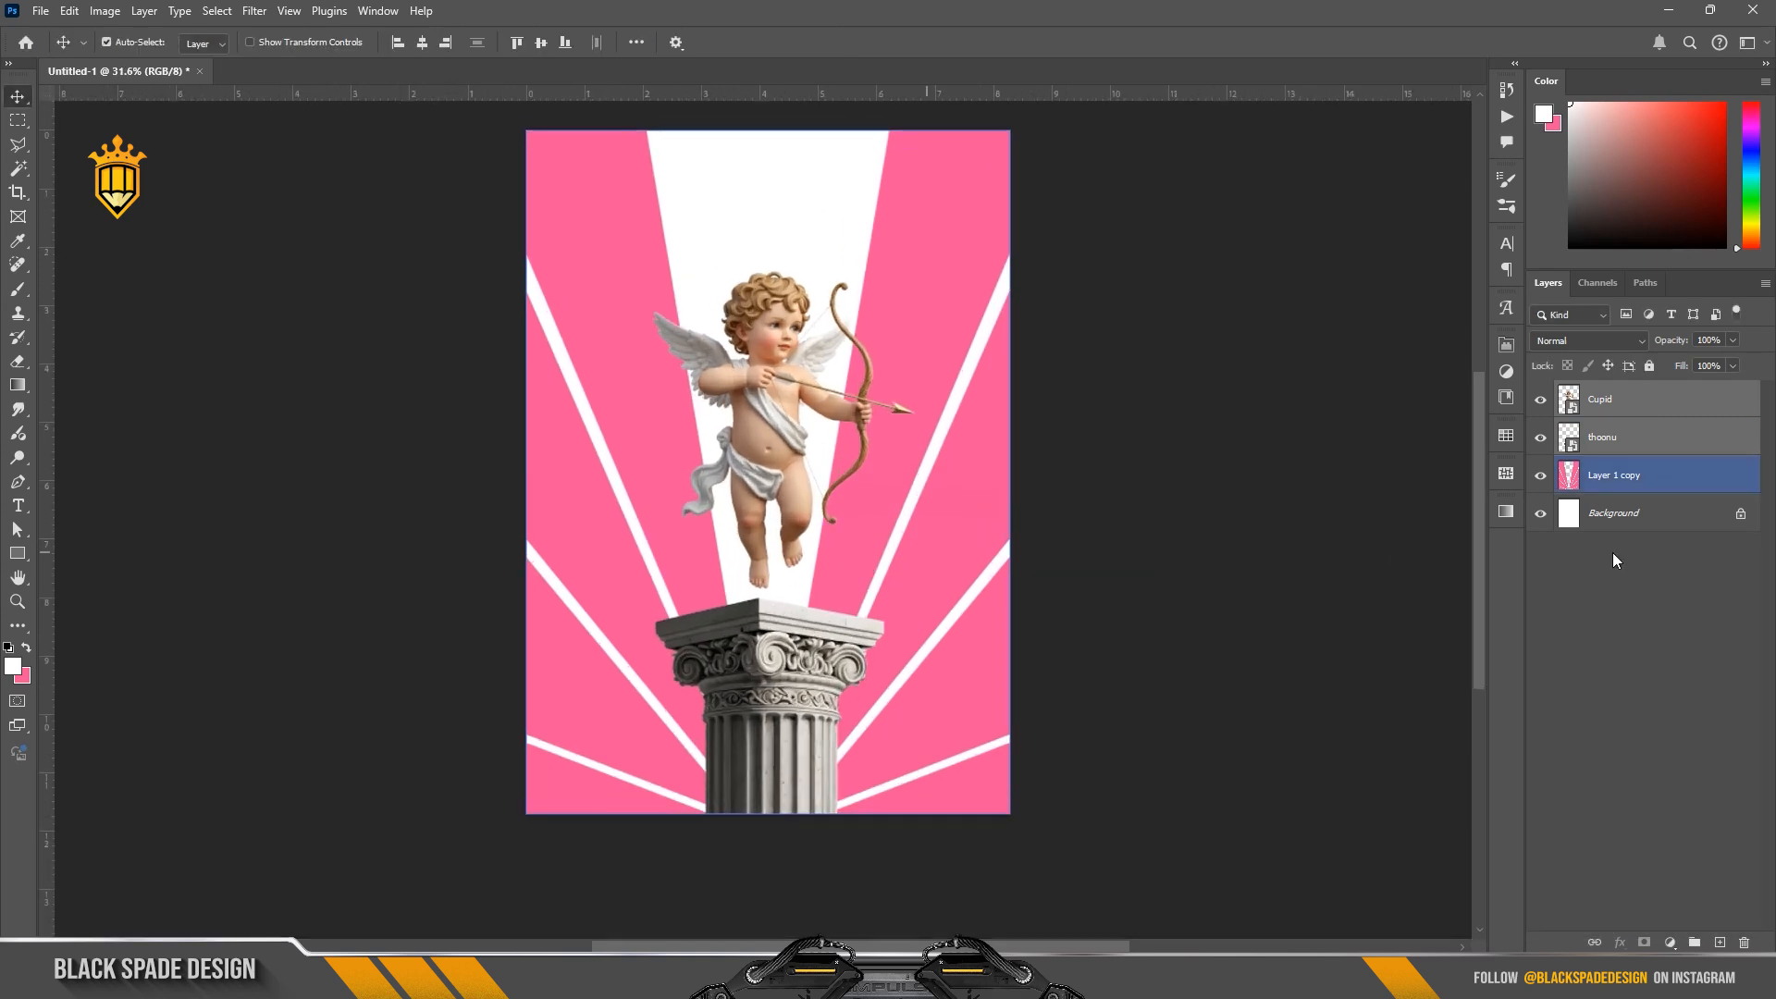
Step: Place the gray-gold marble texture image from the Pongal 2026 folder above Layer 1 copy and scale it to about 77%, covering the canvas
left_click(1625, 479)
left_click(838, 972)
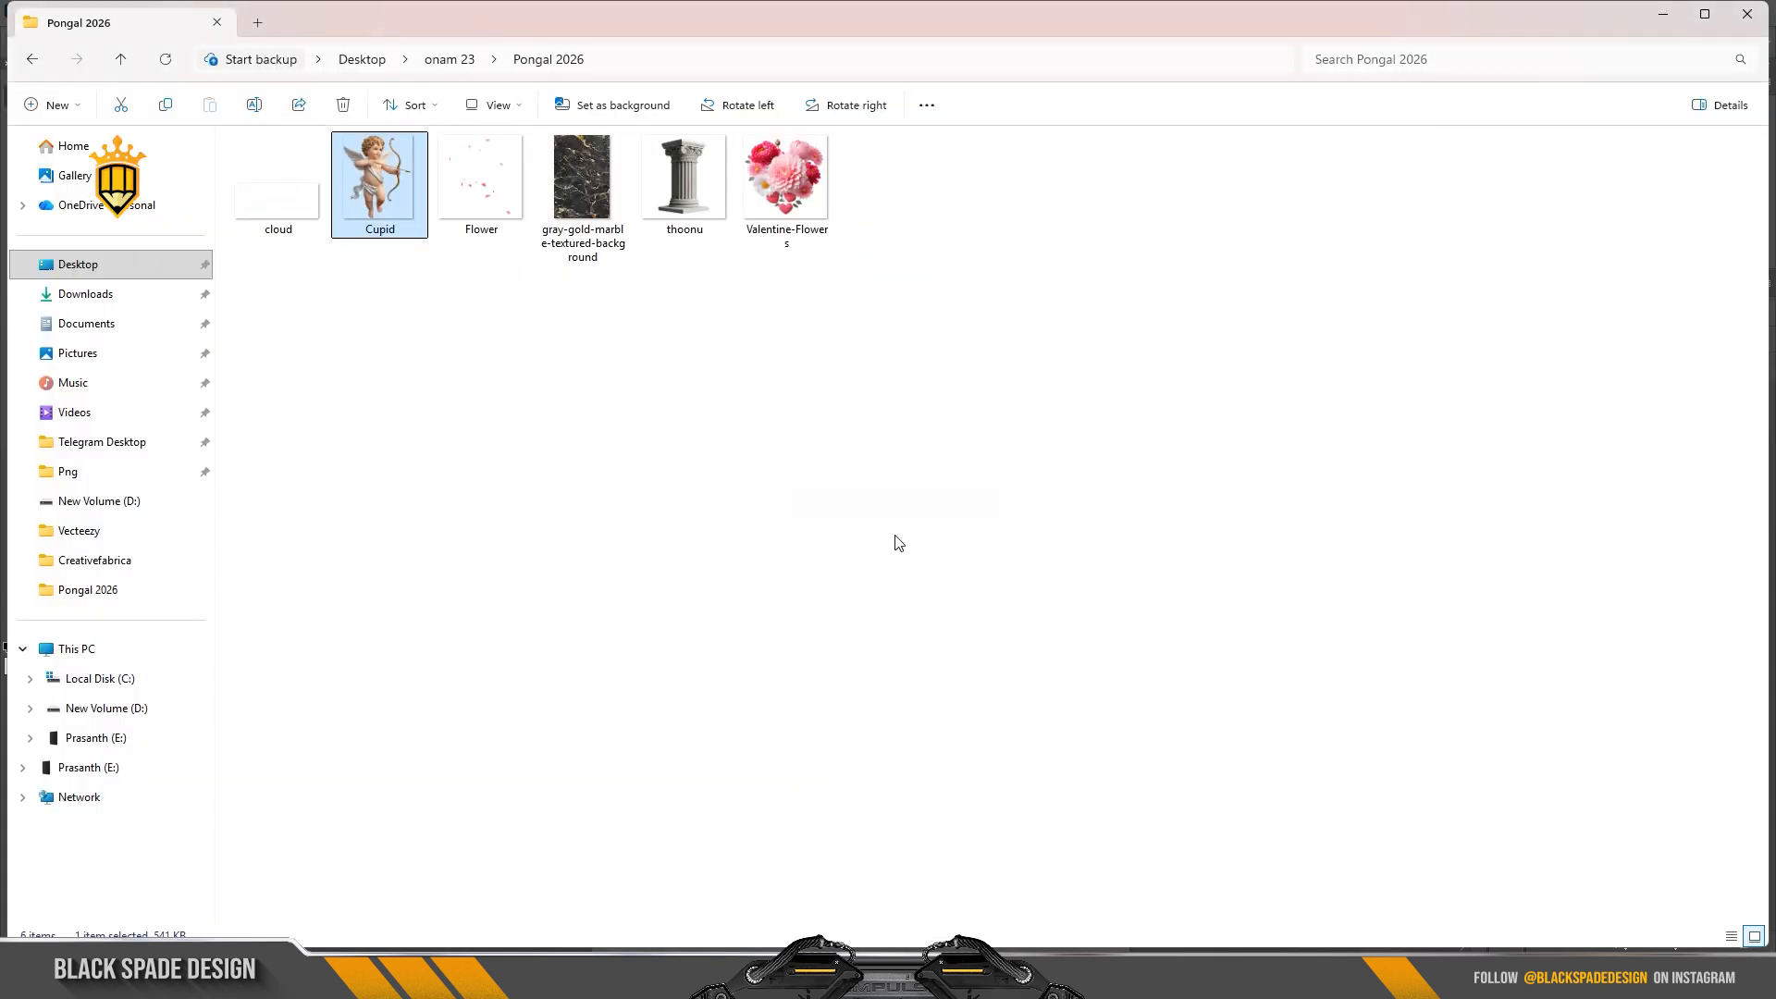
left_click_drag(594, 208, 836, 720)
scroll(835, 721, "down", 1)
left_click_drag(967, 235, 1005, 222)
key("Return")
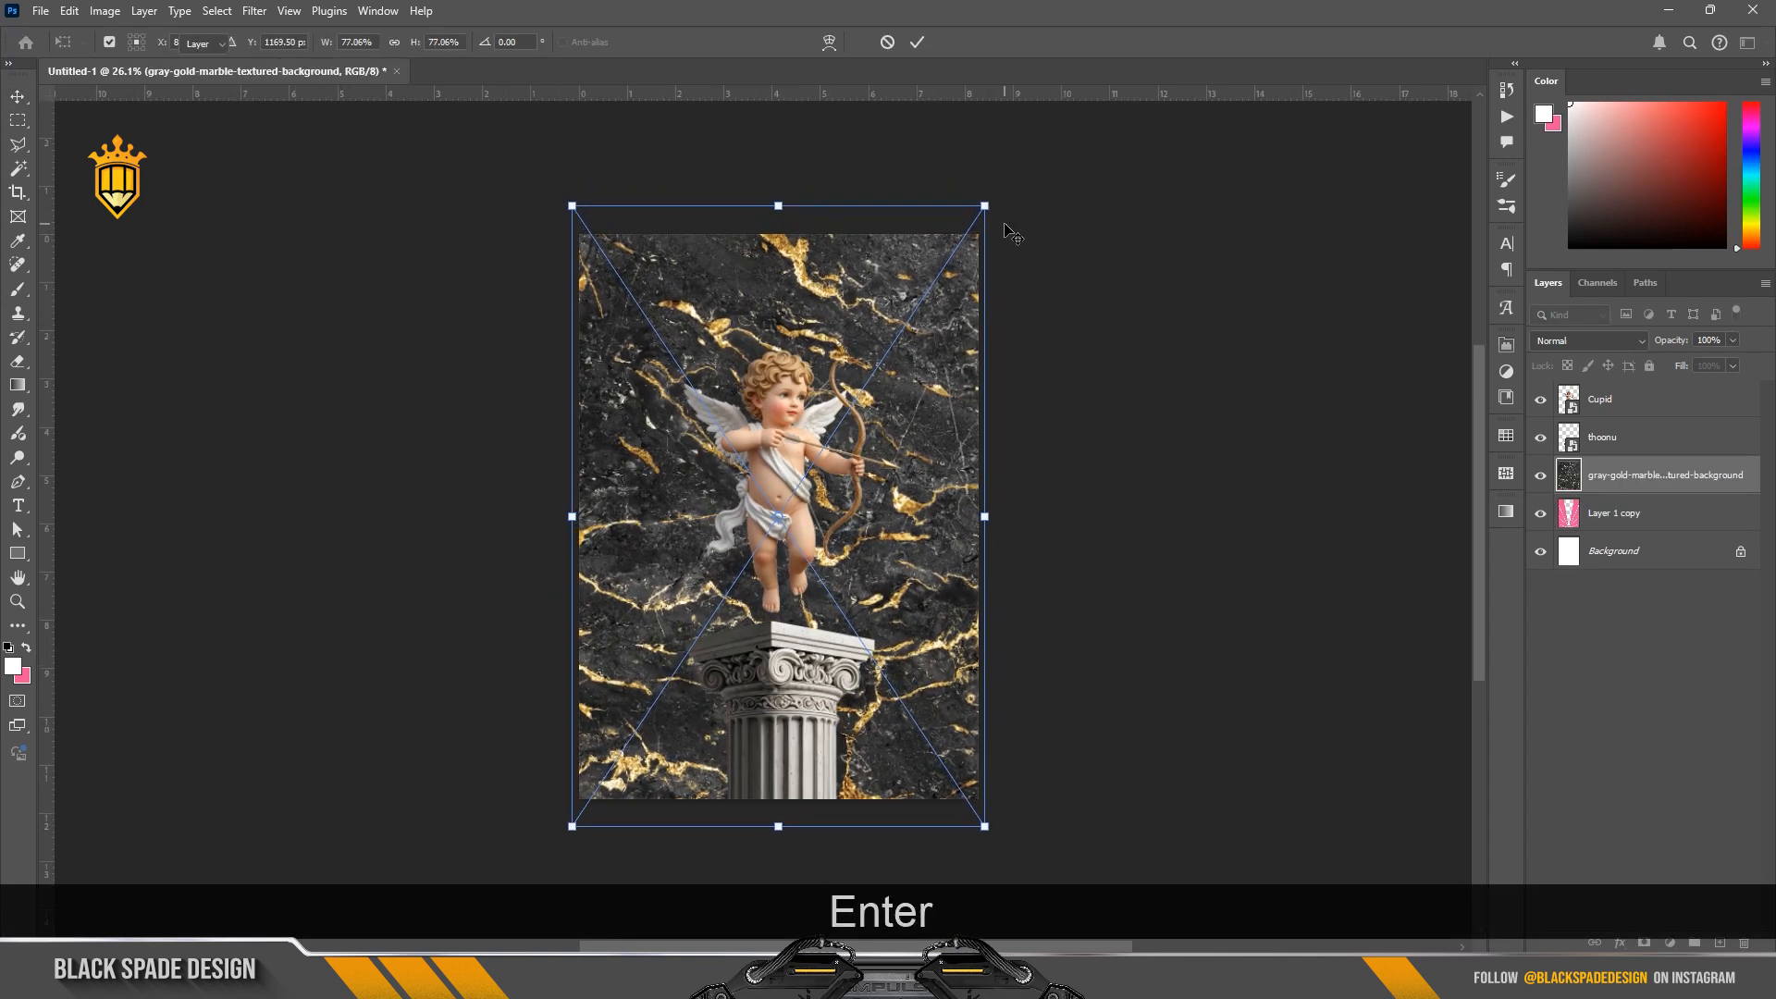
Step: Hide the marble texture and add a reversed linear pink Gradient Overlay at 90° and 91% scale to Layer 1 copy
scroll(1005, 224, "up", 2)
left_click(1540, 476)
left_click(1614, 513)
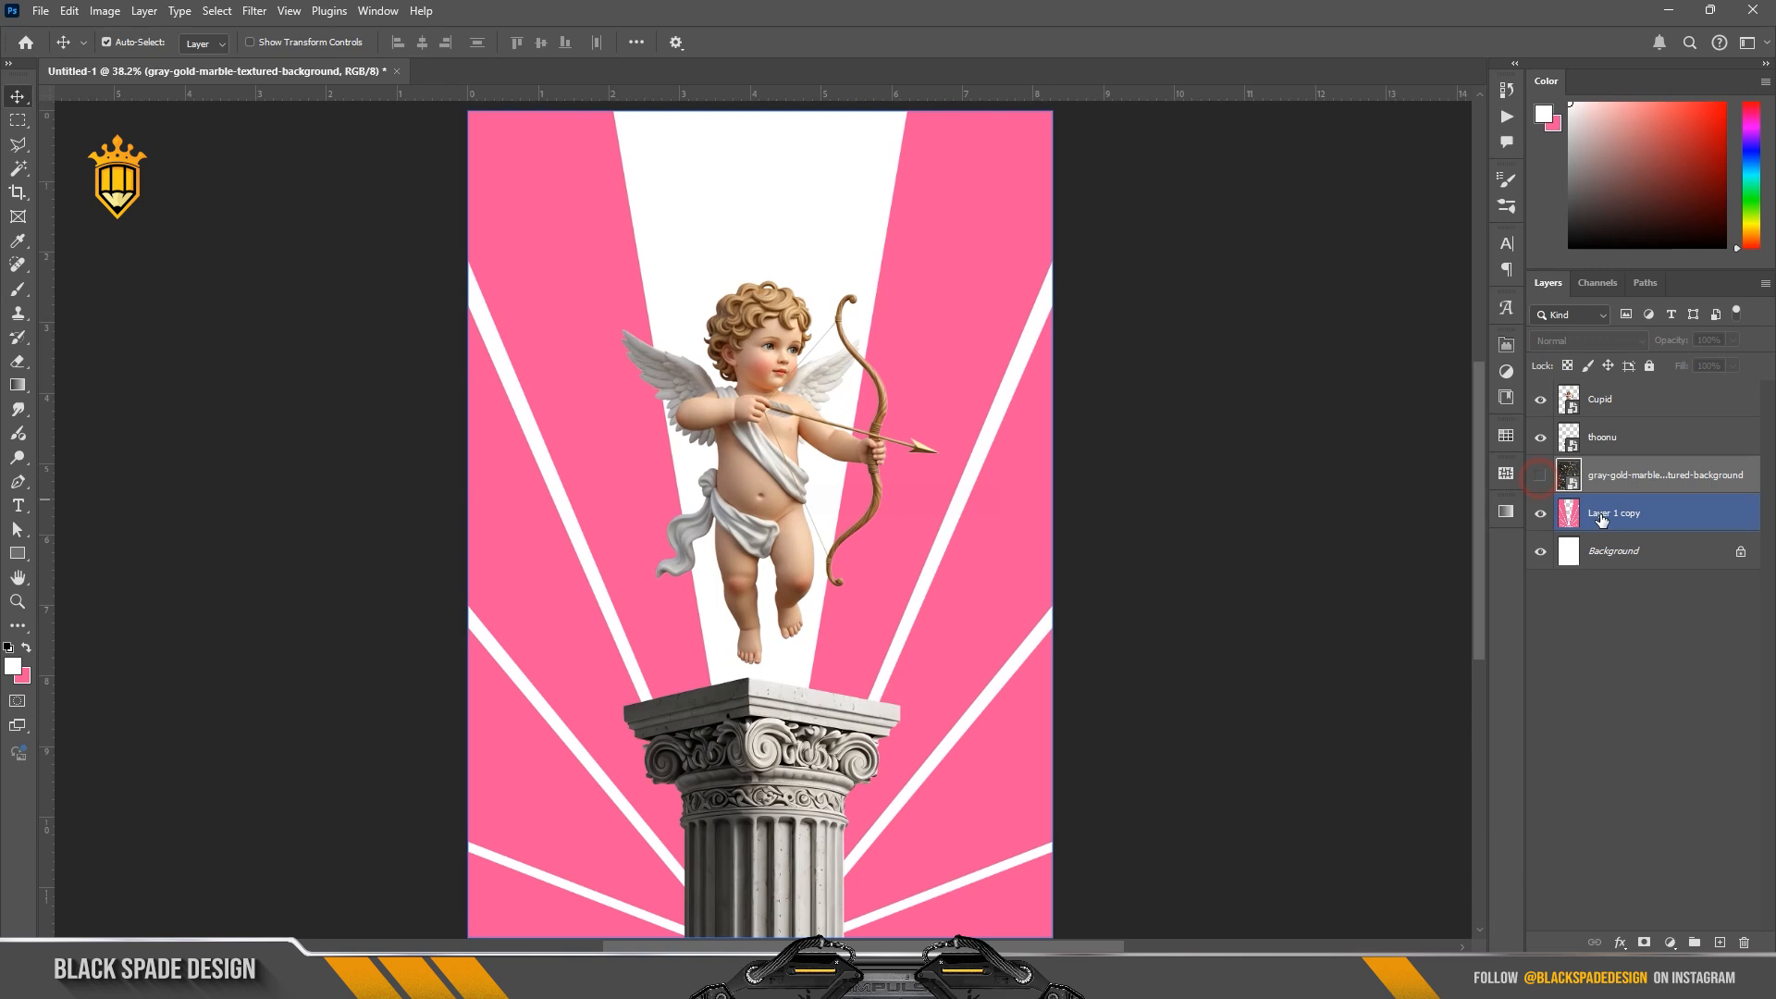
left_click(1620, 943)
left_click(1651, 889)
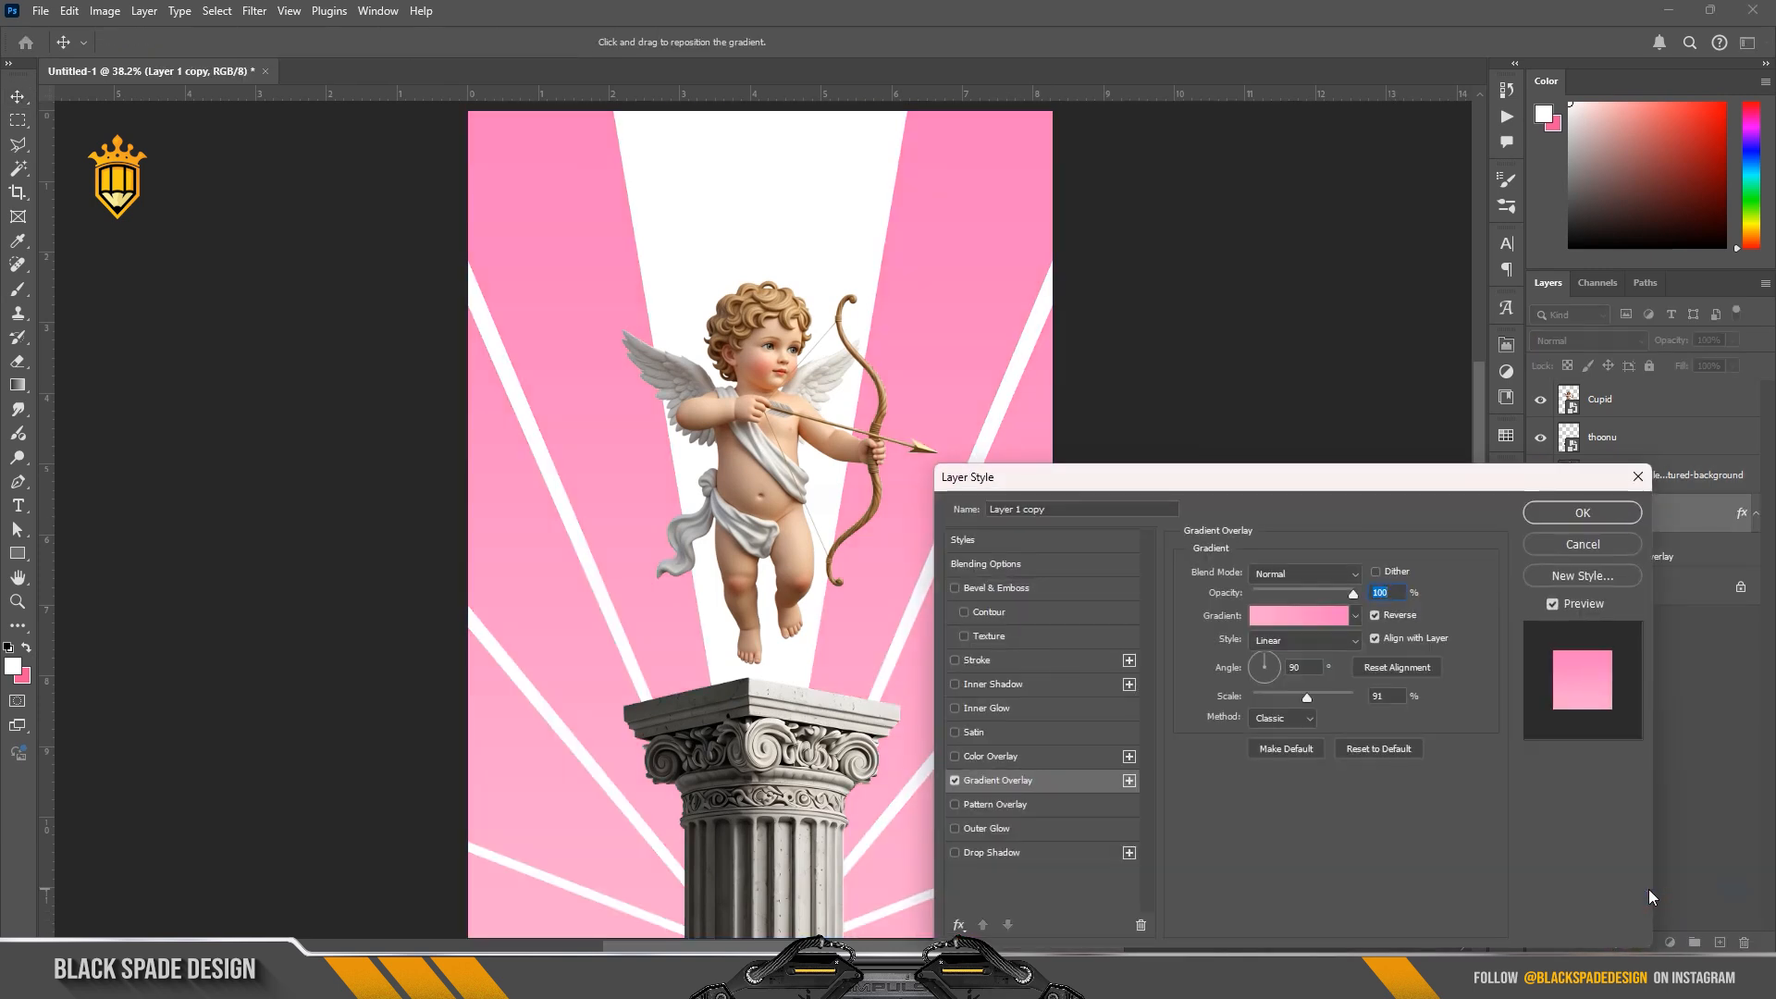
left_click(1554, 514)
Step: Show the marble texture layer, set its blend mode to Soft Light, and compare the poster with and without it
left_click(1540, 476)
left_click(1637, 475)
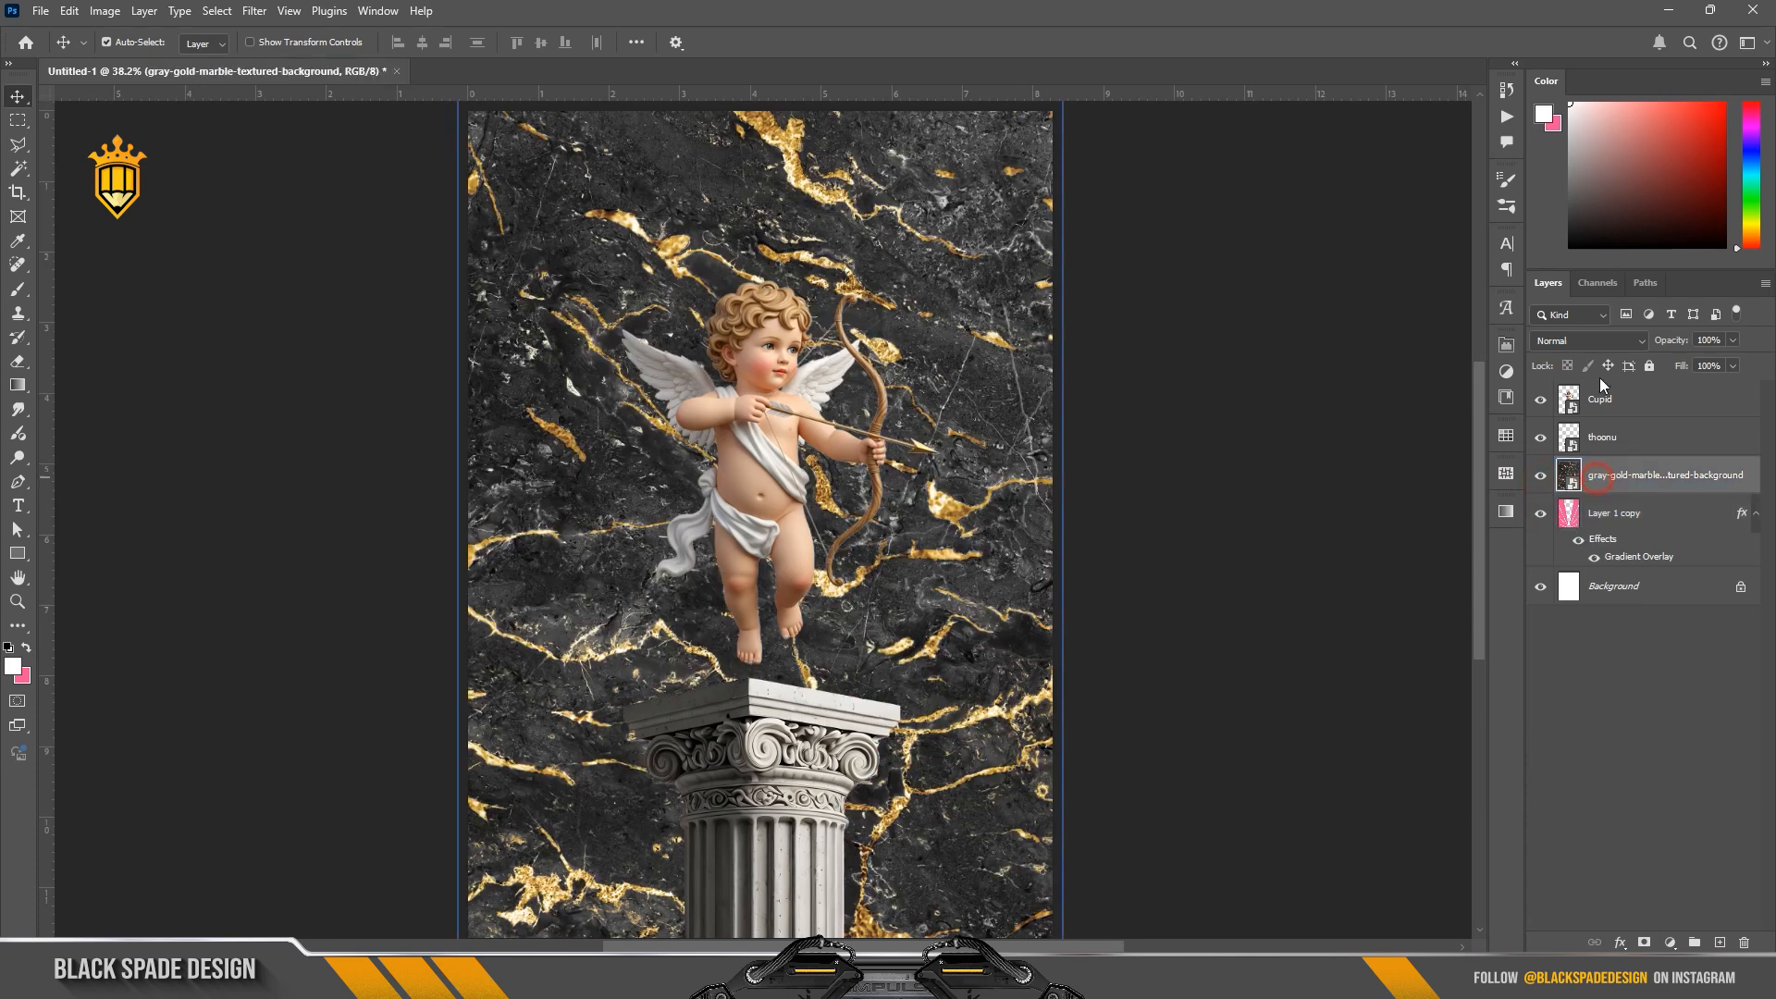
left_click(1588, 341)
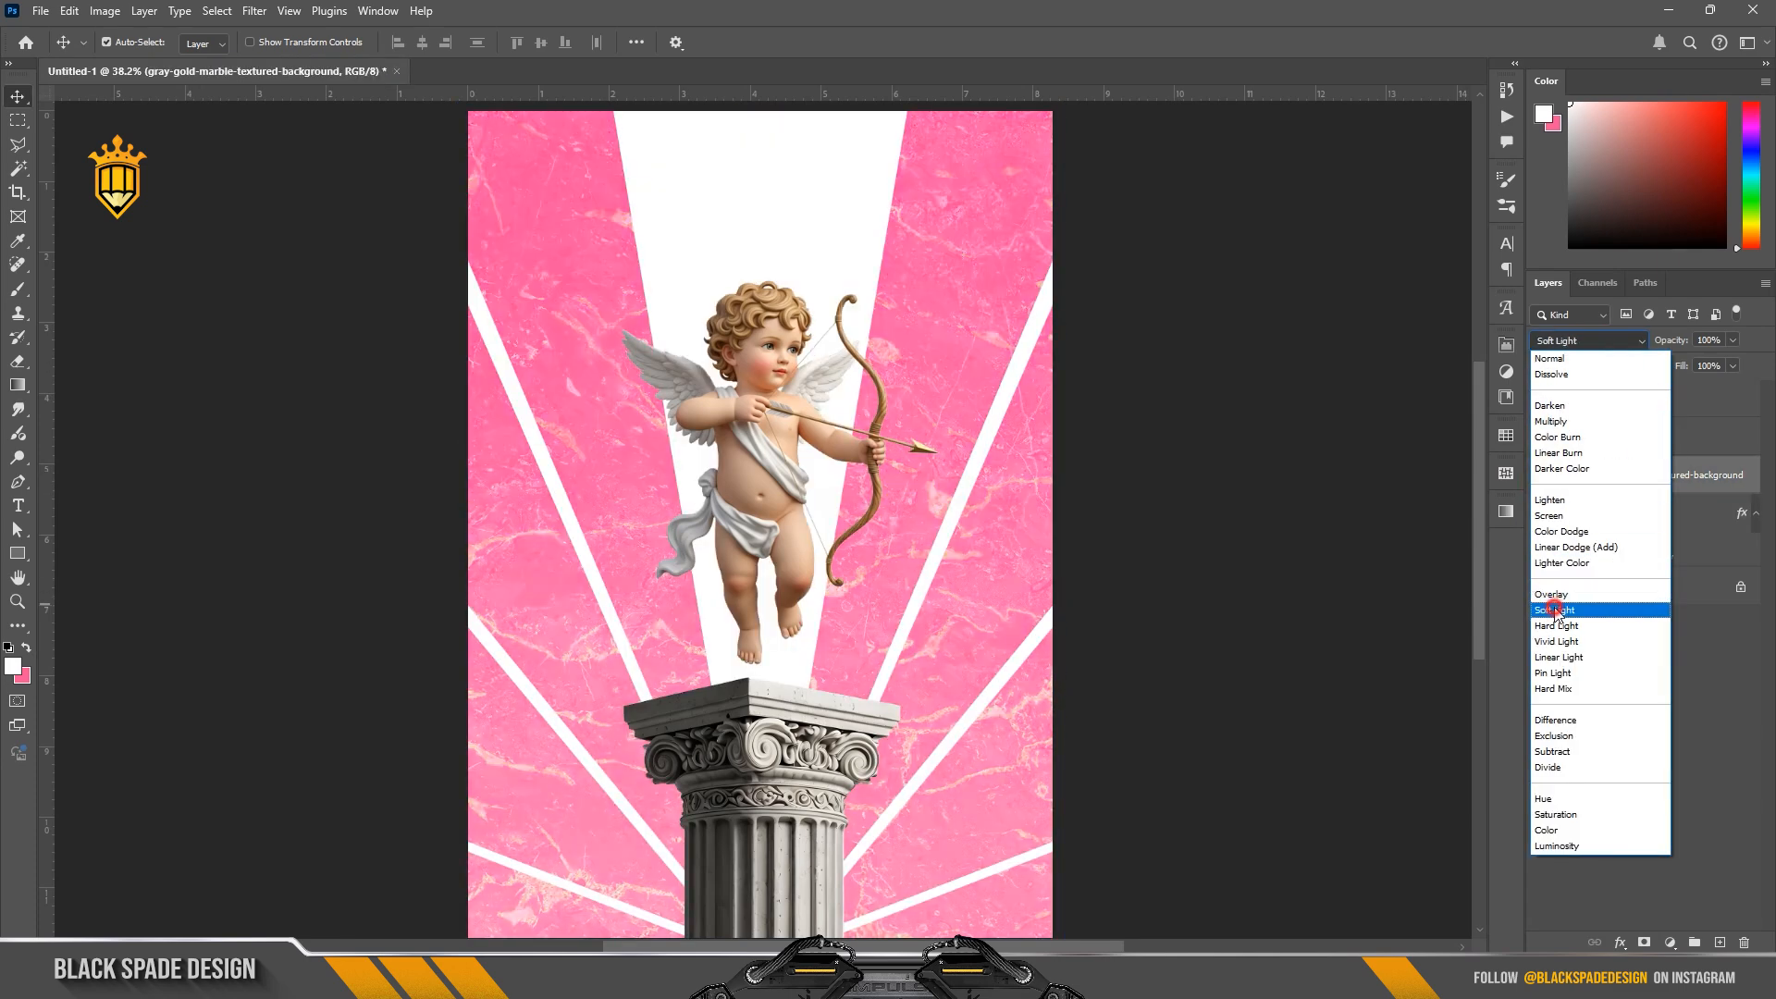
left_click(1554, 609)
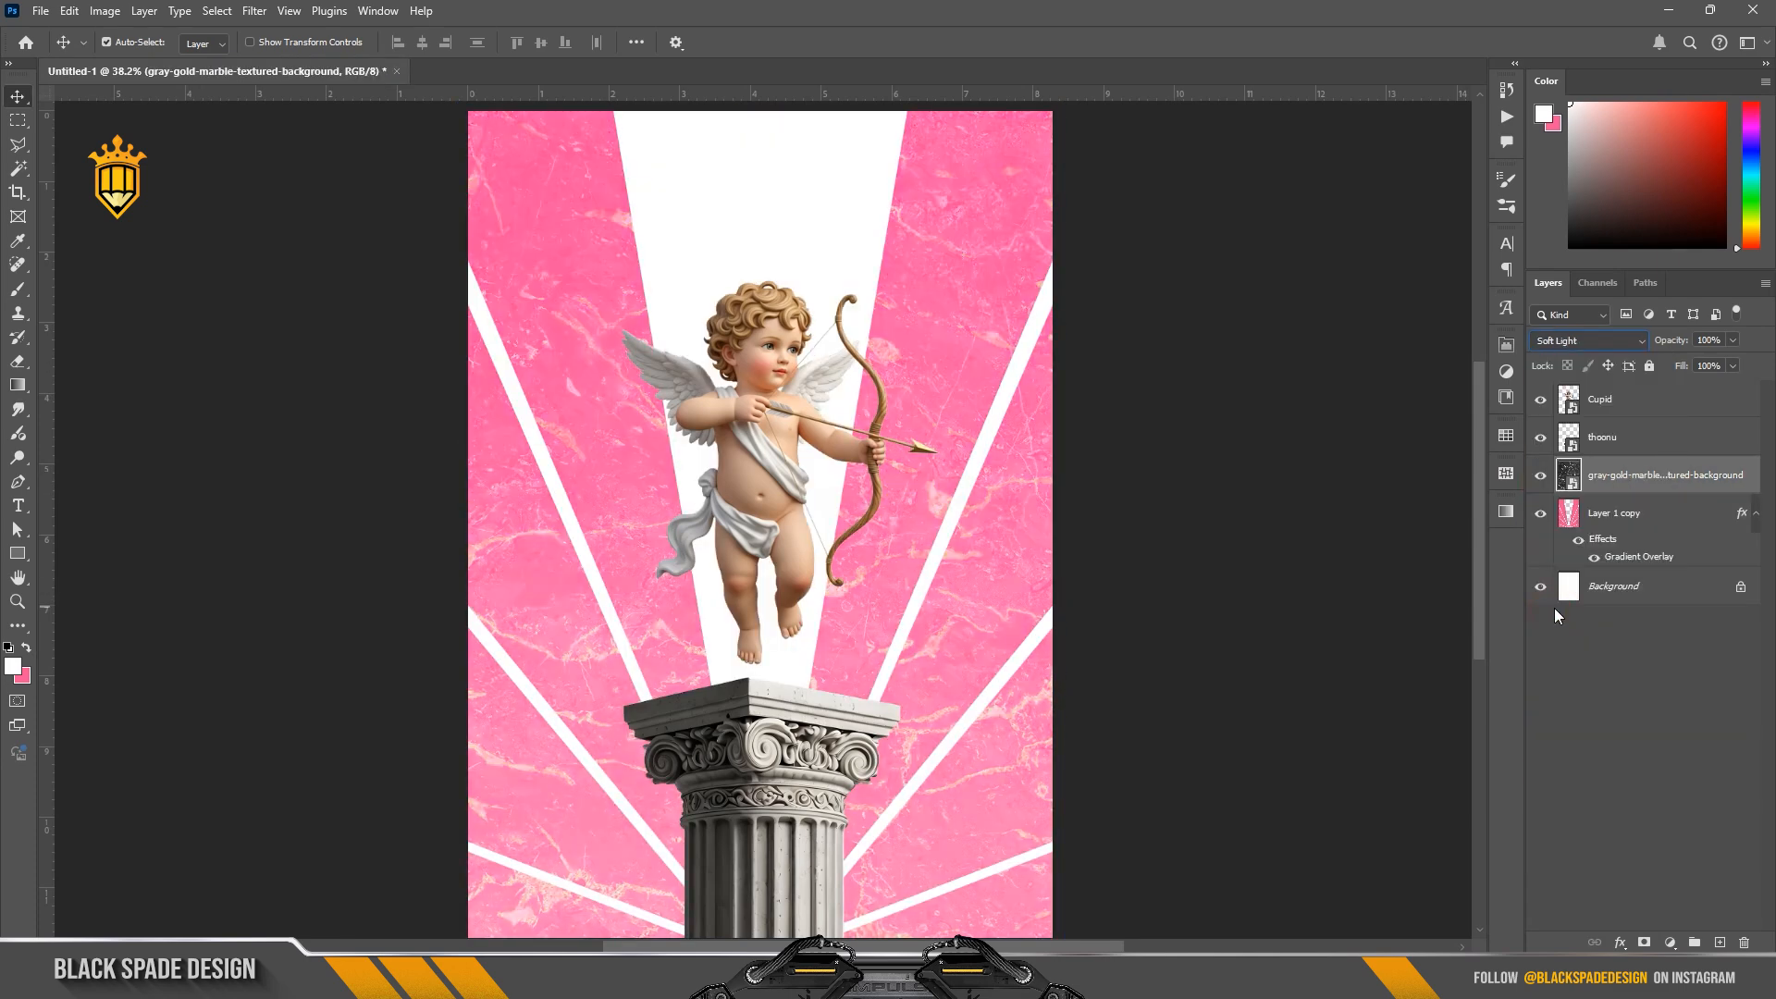
left_click(1540, 476)
left_click(1540, 476)
left_click(1540, 476)
left_click(1540, 476)
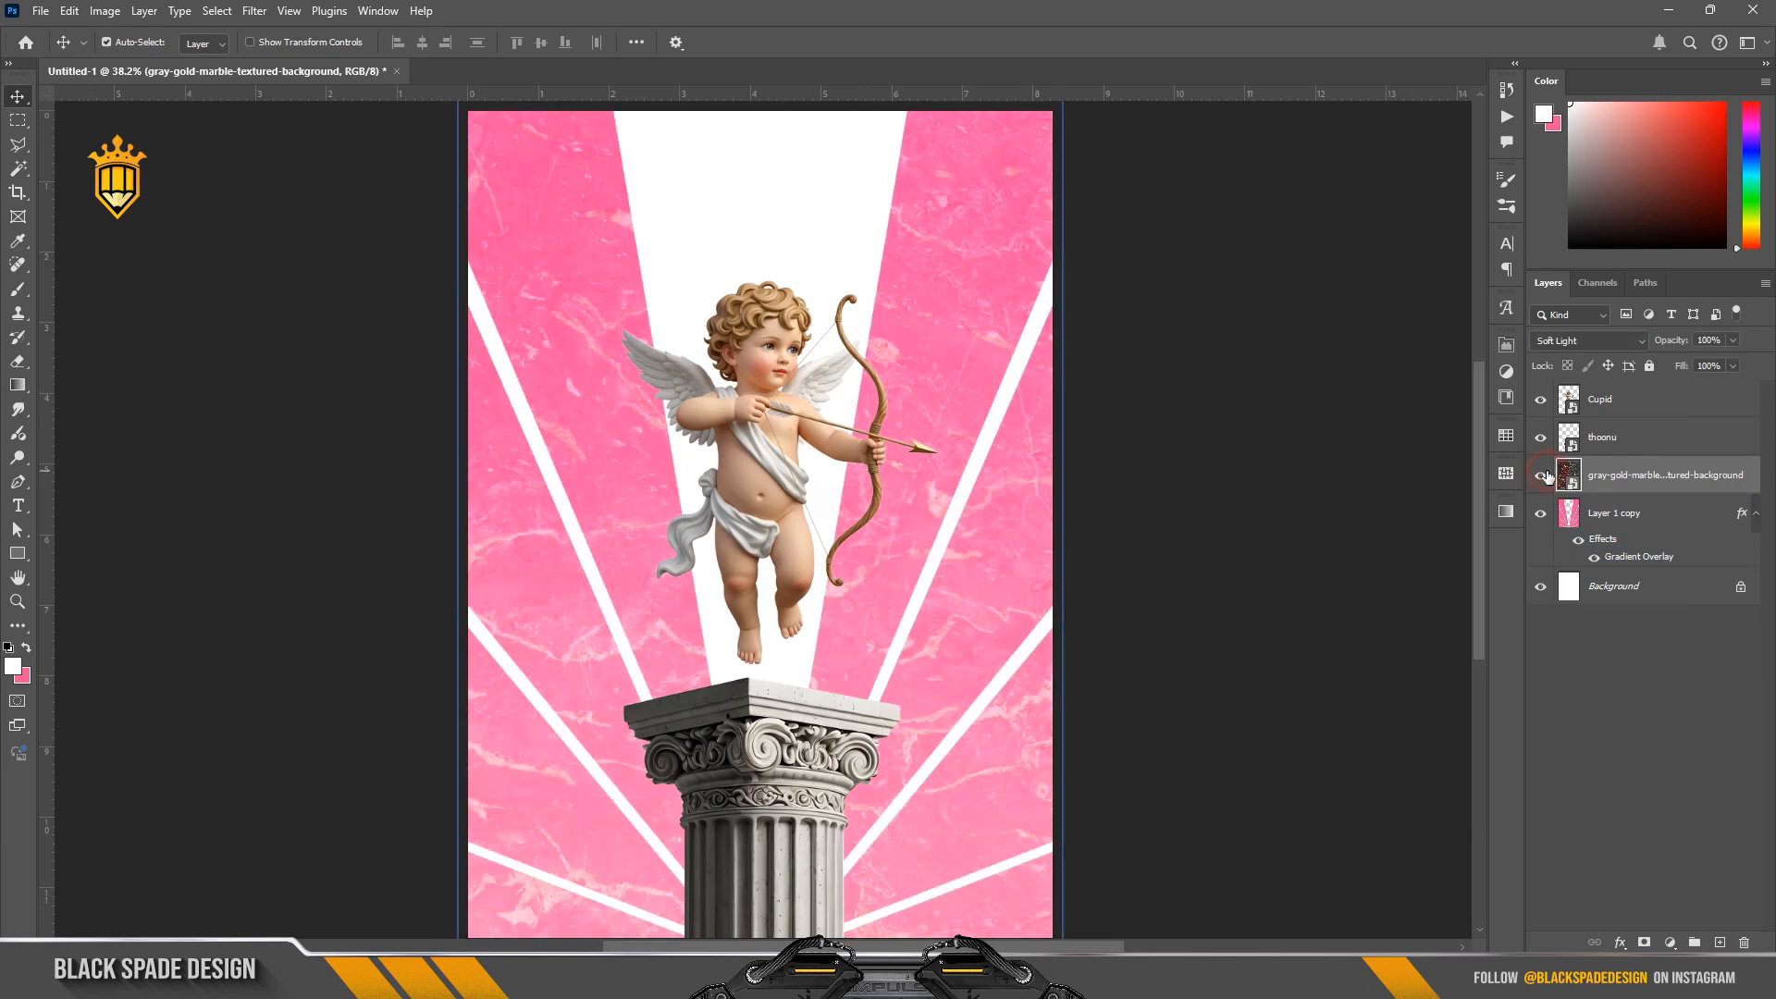
scroll(1221, 597, "down", 2)
scroll(1244, 643, "up", 1)
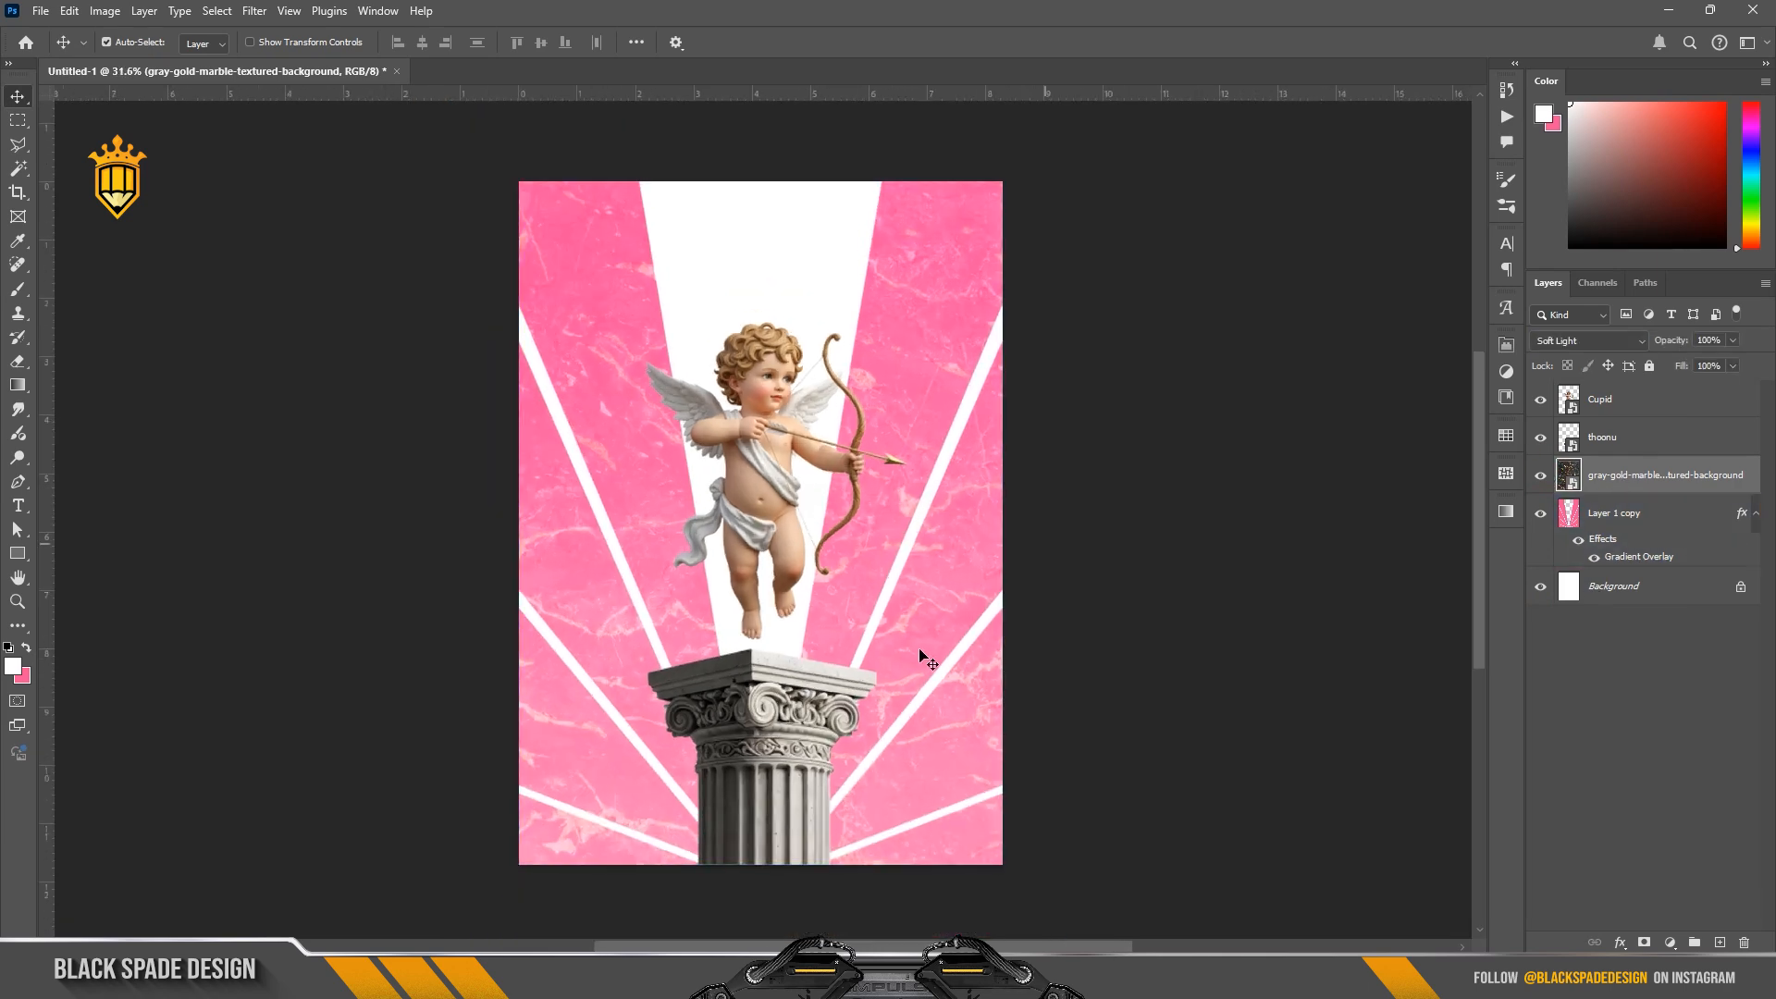
Step: Apply a Curves adjustment to the Cupid layer, moving the black point inward and setting the white point input to 235
scroll(918, 652, "up", 3)
left_click_drag(864, 682, 898, 609)
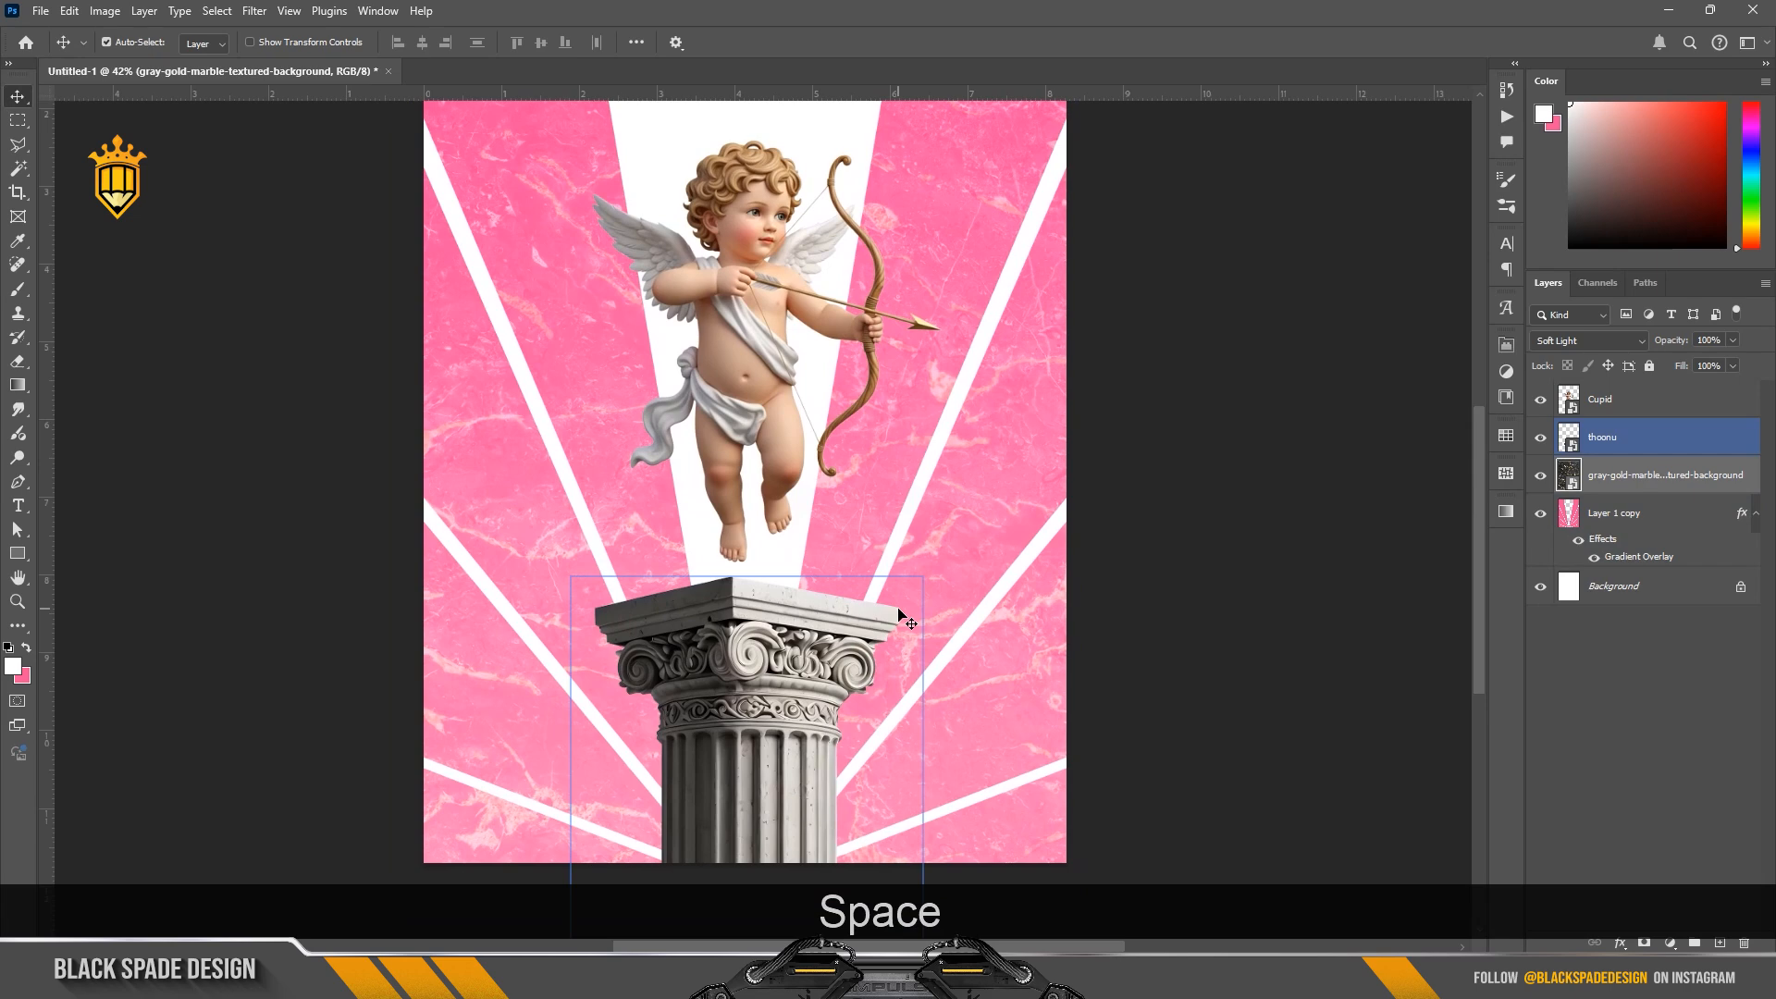
scroll(776, 605, "up", 3)
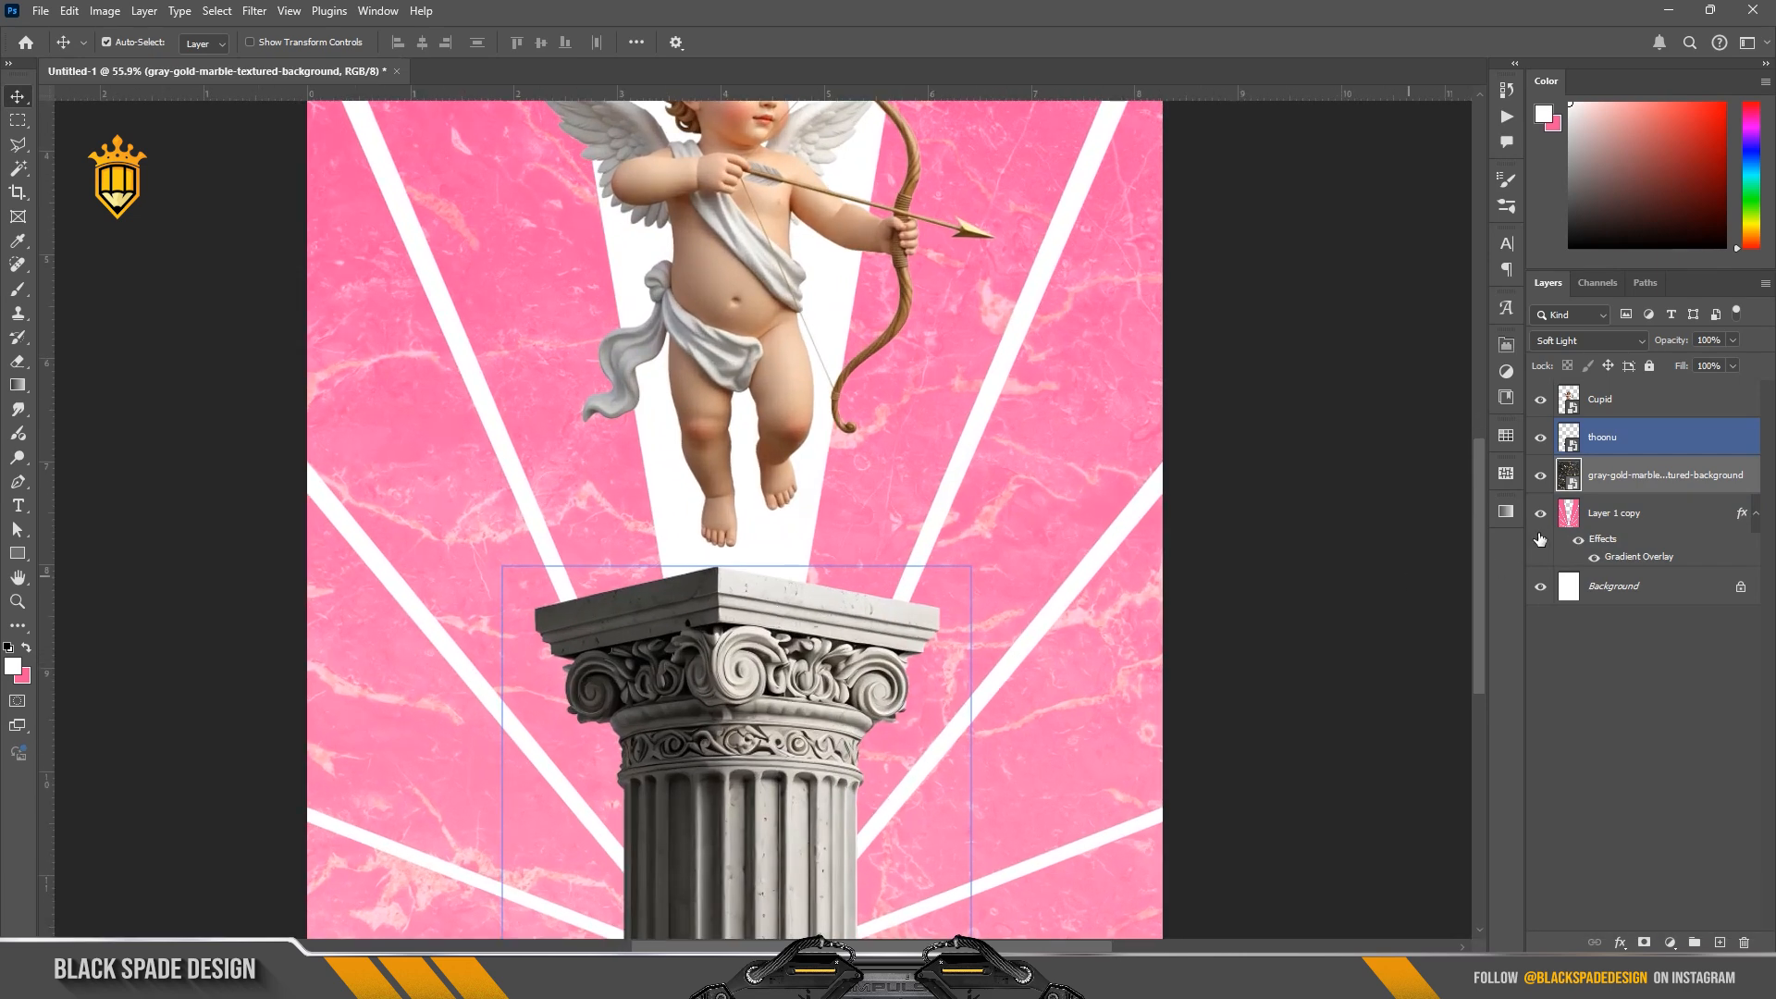
left_click(1610, 395)
scroll(924, 592, "down", 3)
scroll(924, 592, "down", 2)
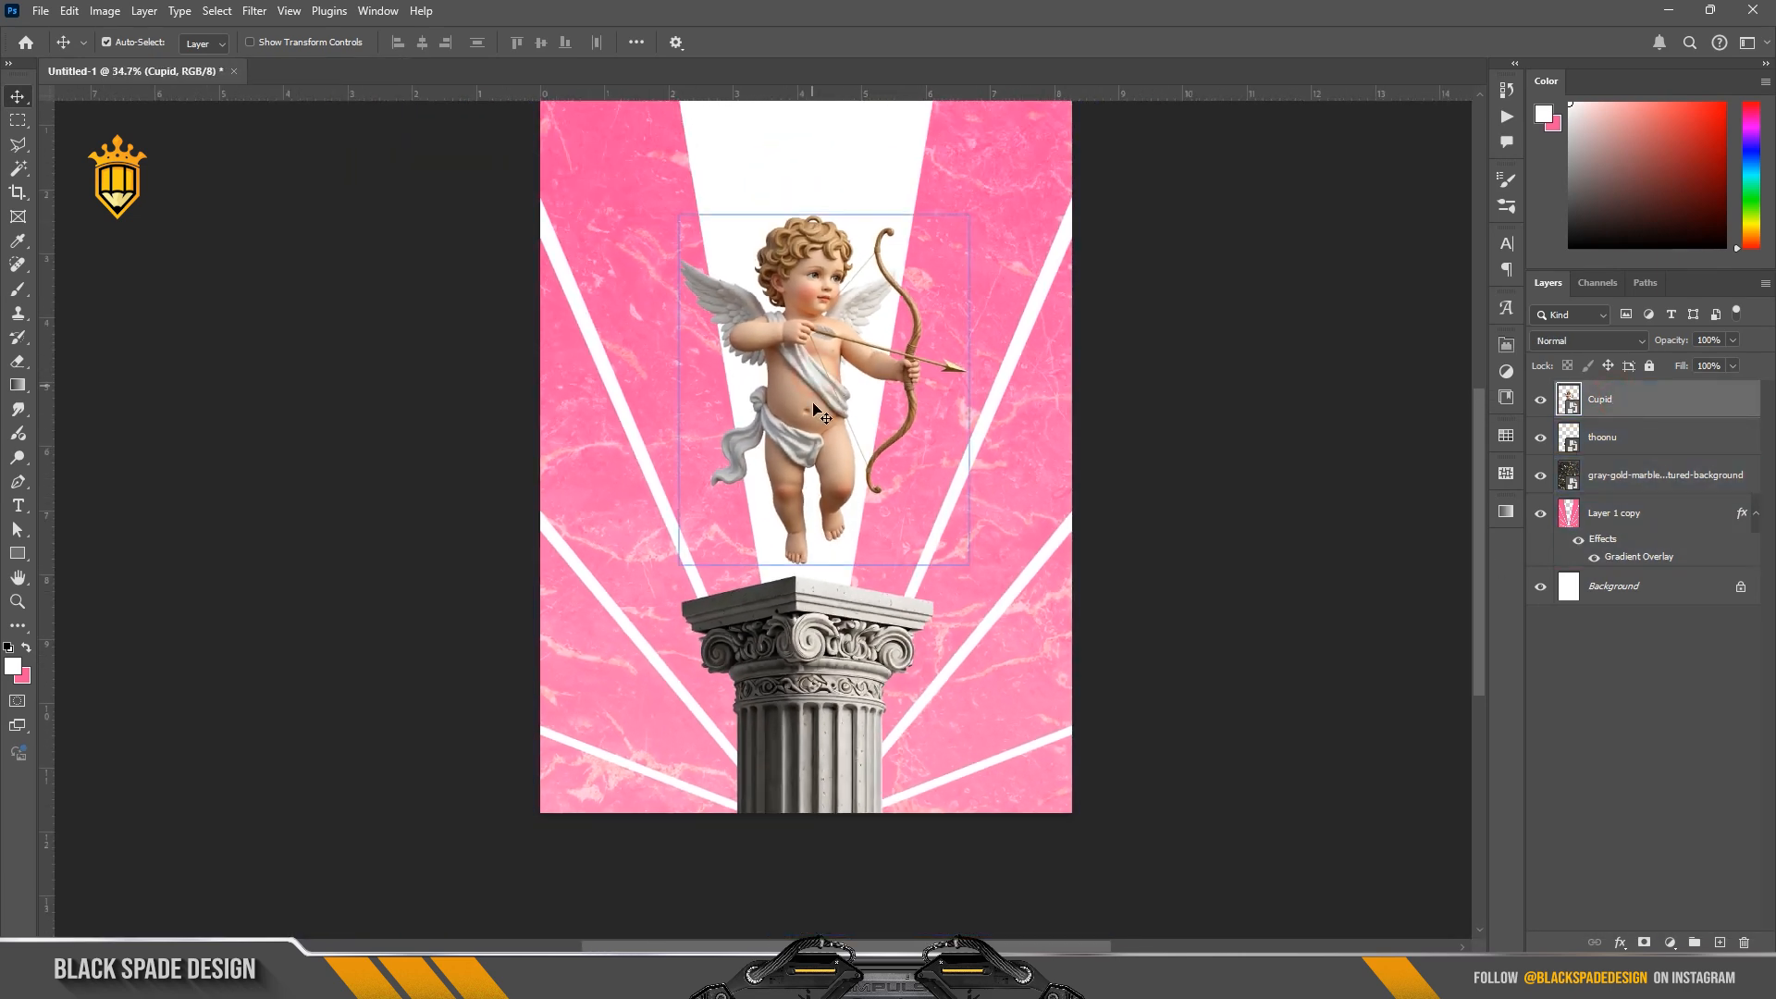
scroll(811, 397, "up", 2)
left_click_drag(819, 394, 814, 428)
key("ctrl+m")
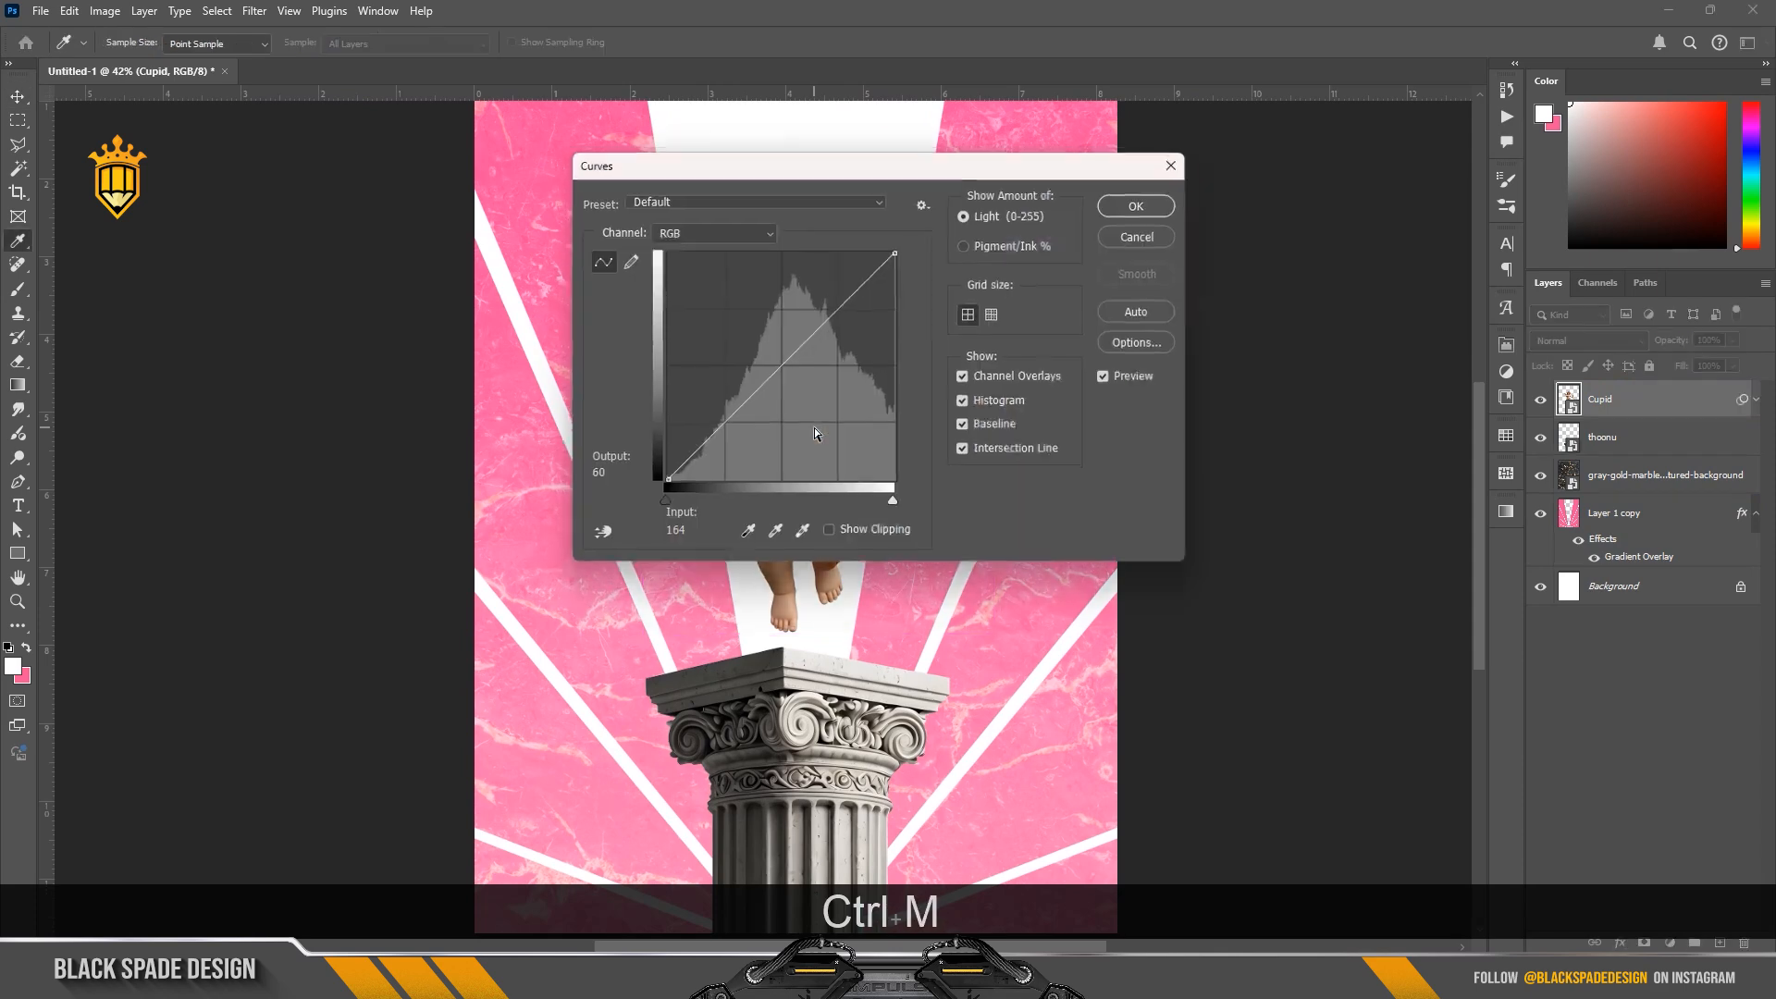
left_click_drag(744, 163, 1167, 340)
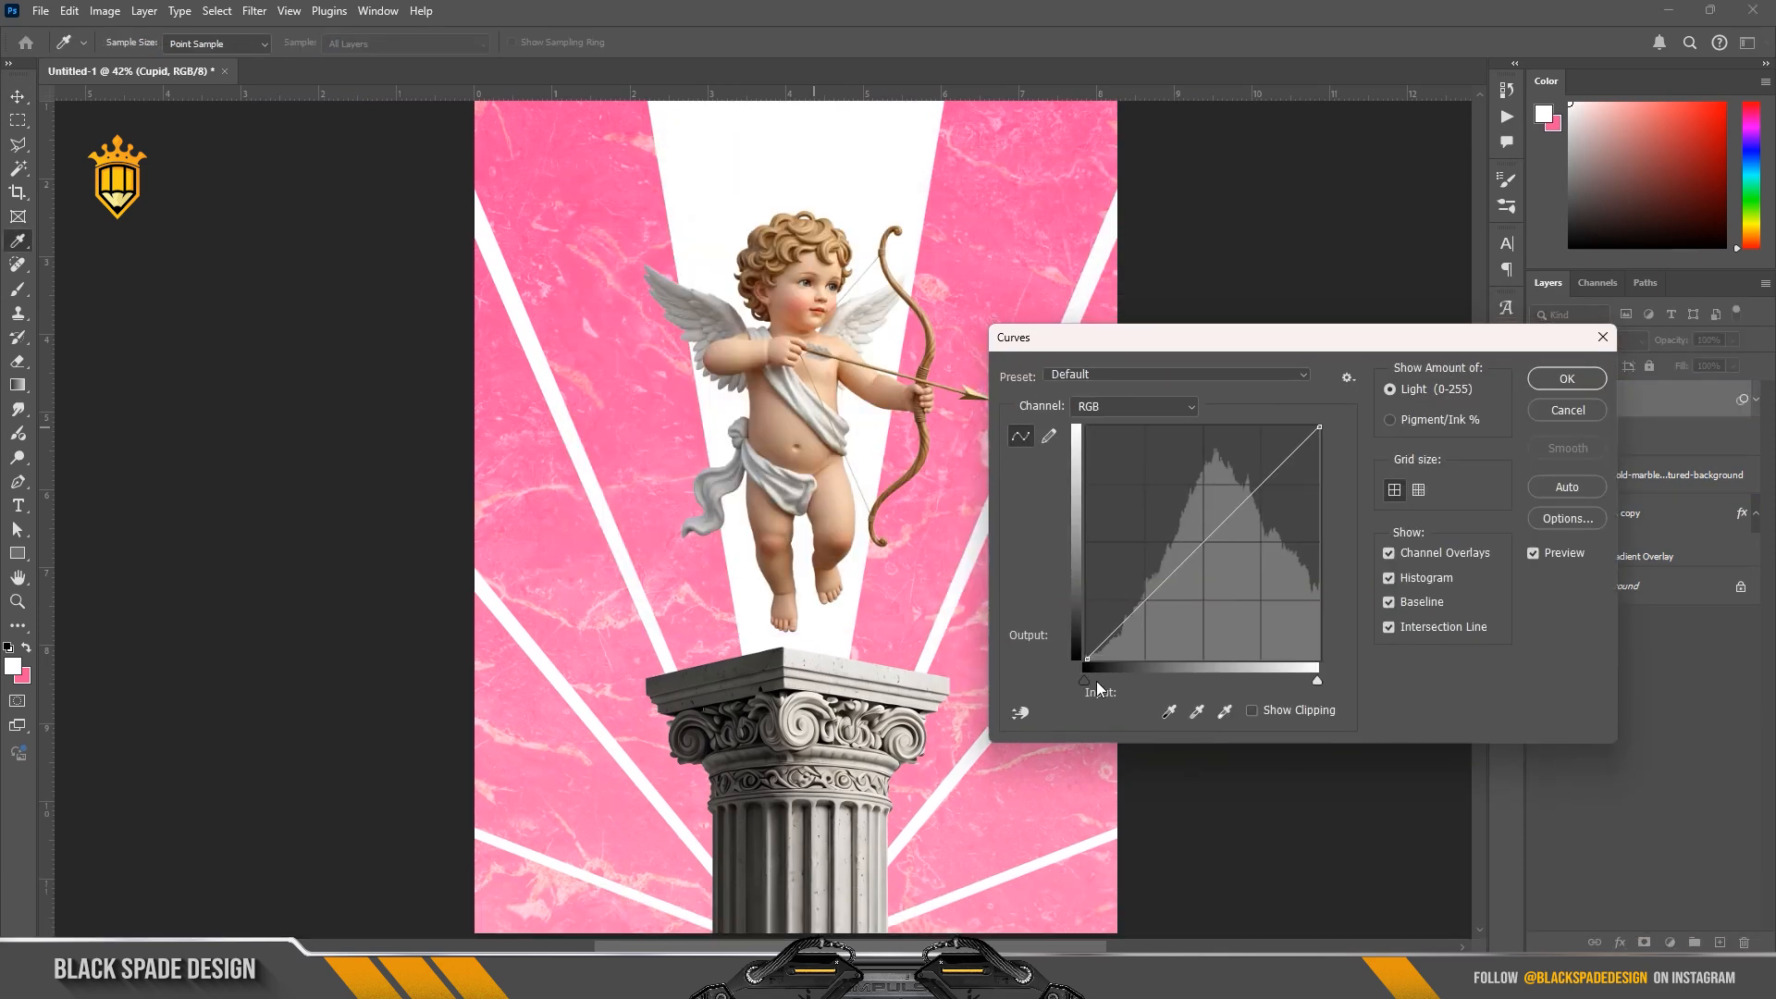
left_click_drag(1086, 682, 1107, 686)
left_click_drag(1312, 683, 1299, 681)
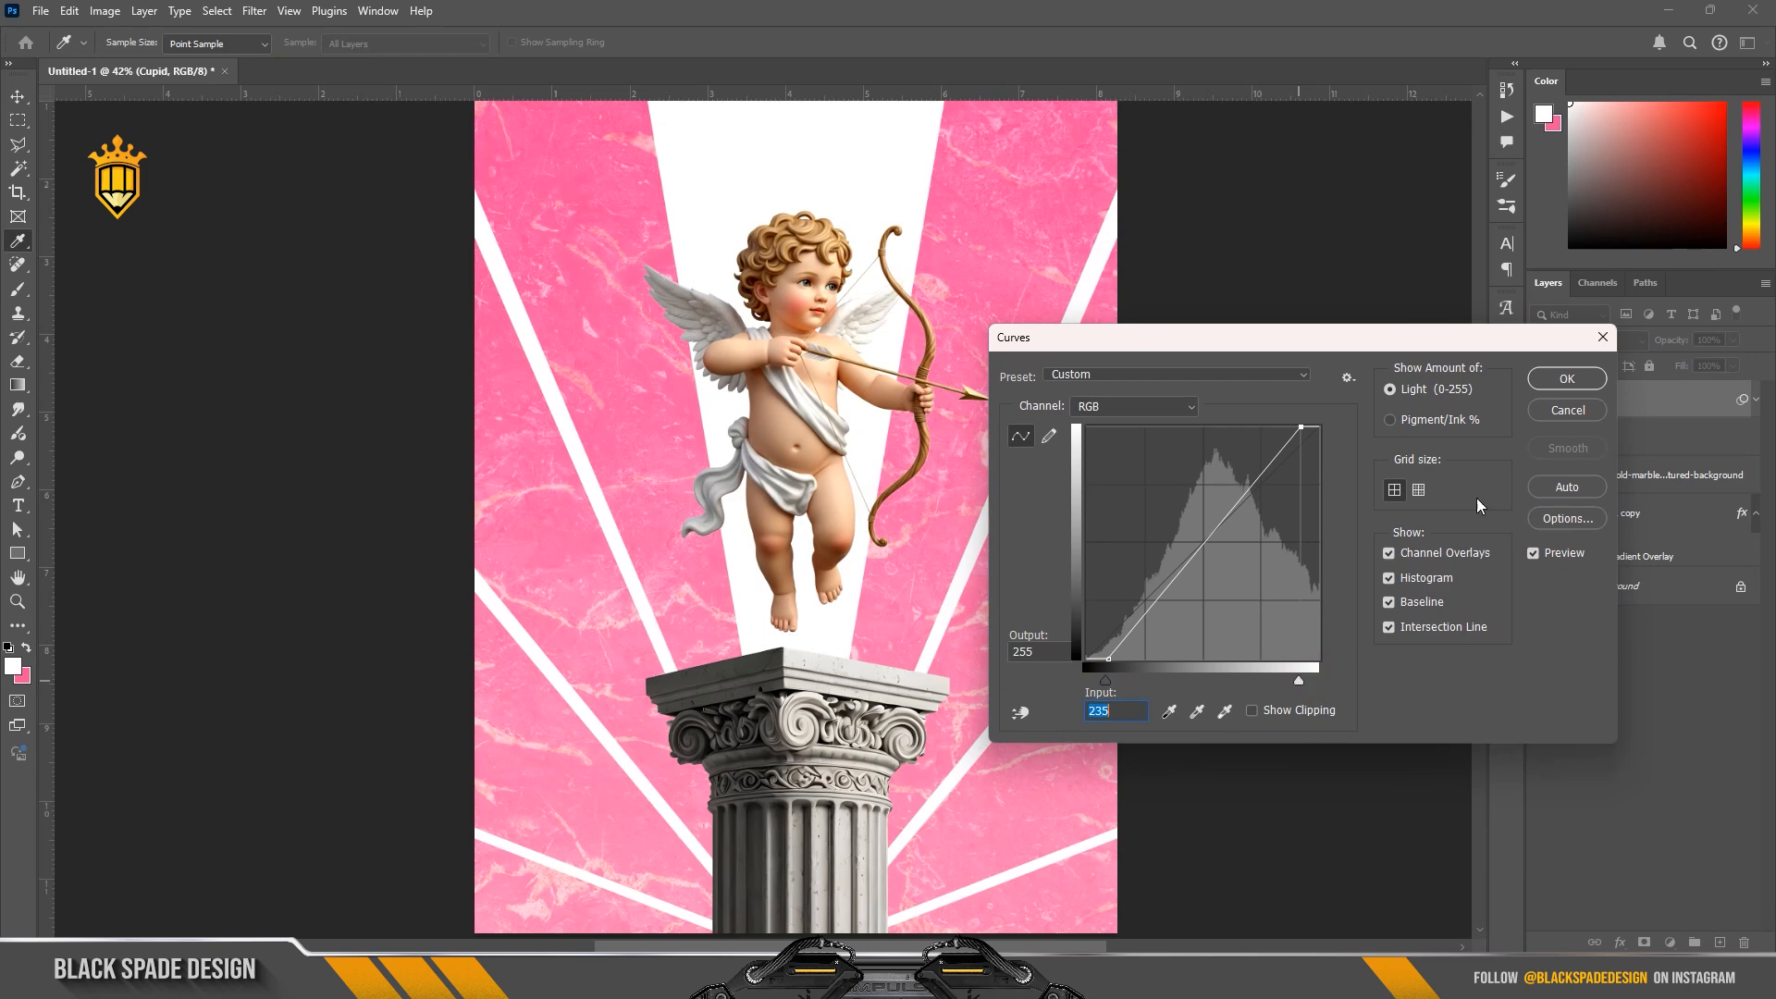
left_click(1567, 378)
Step: Paint black on the Cupid's smart filter mask with a 400 px brush to remove the Curves effect from the wing behind the drawing arm
left_click(1607, 448)
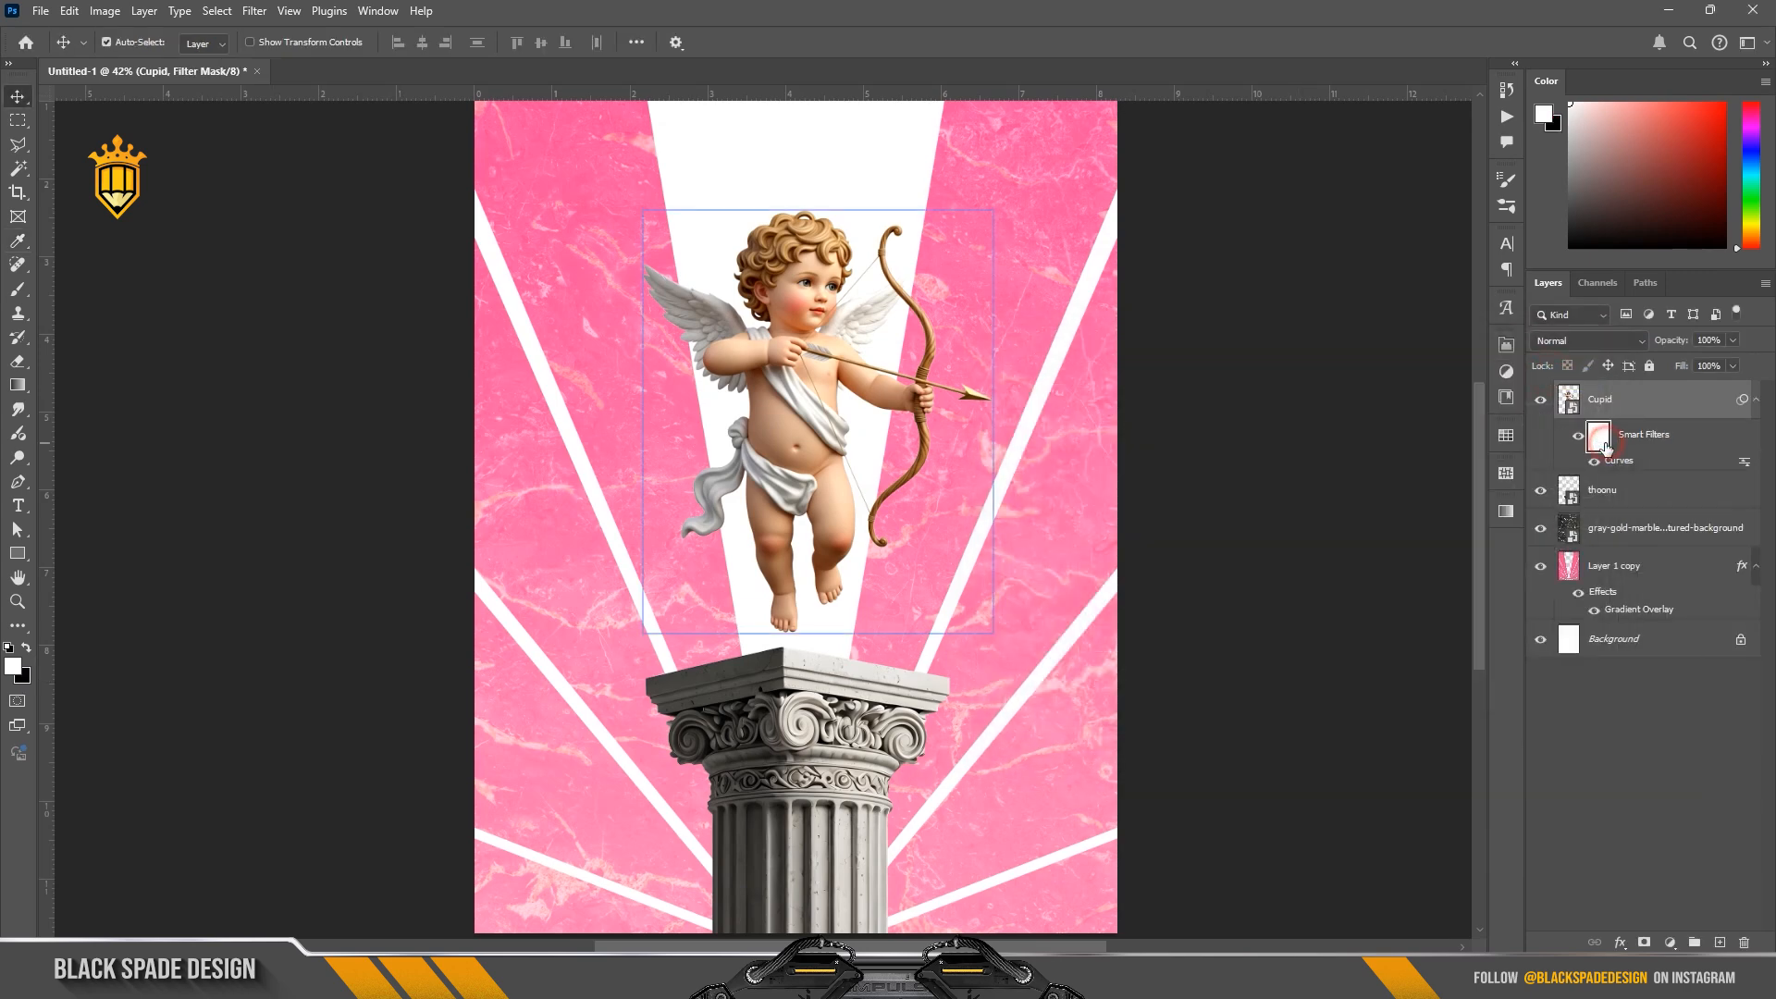
key("b")
scroll(718, 370, "up", 2)
key("bracketright")
key("bracketright")
key("bracketright")
key("bracketright")
key("bracketright")
key("bracketright")
key("bracketright")
key("bracketright")
key("bracketright")
key("bracketright")
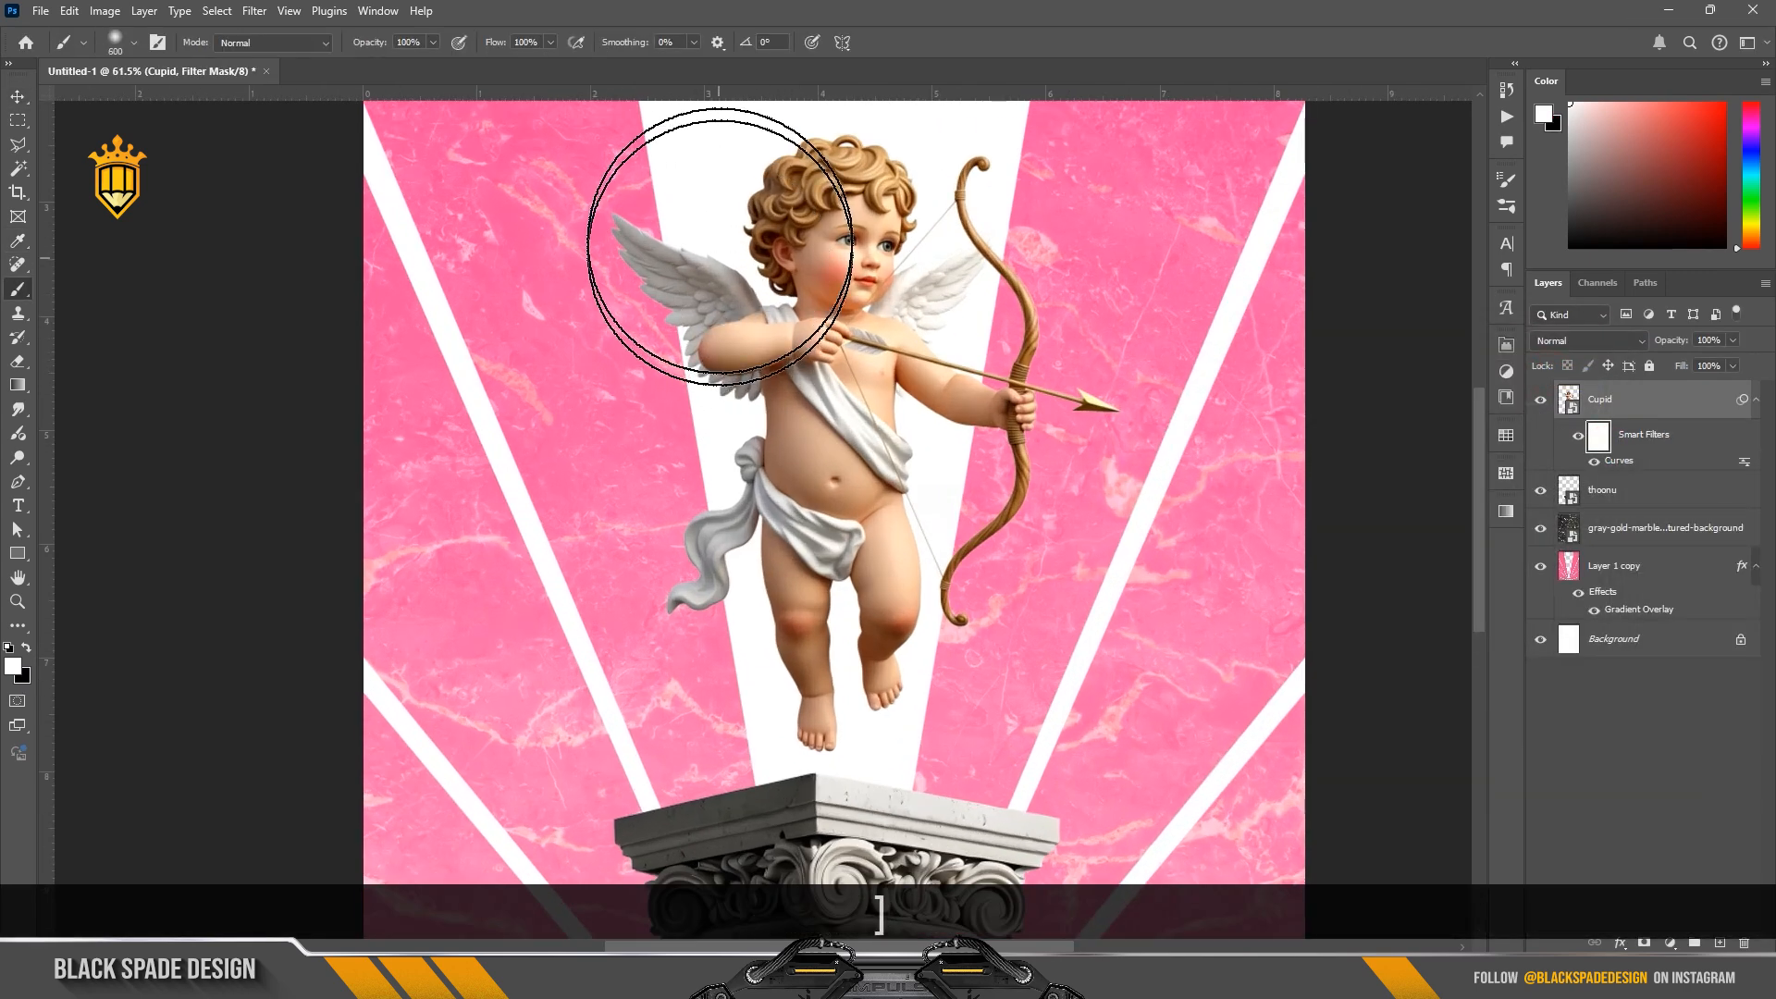
key("bracketleft")
key("bracketleft")
left_click(735, 203)
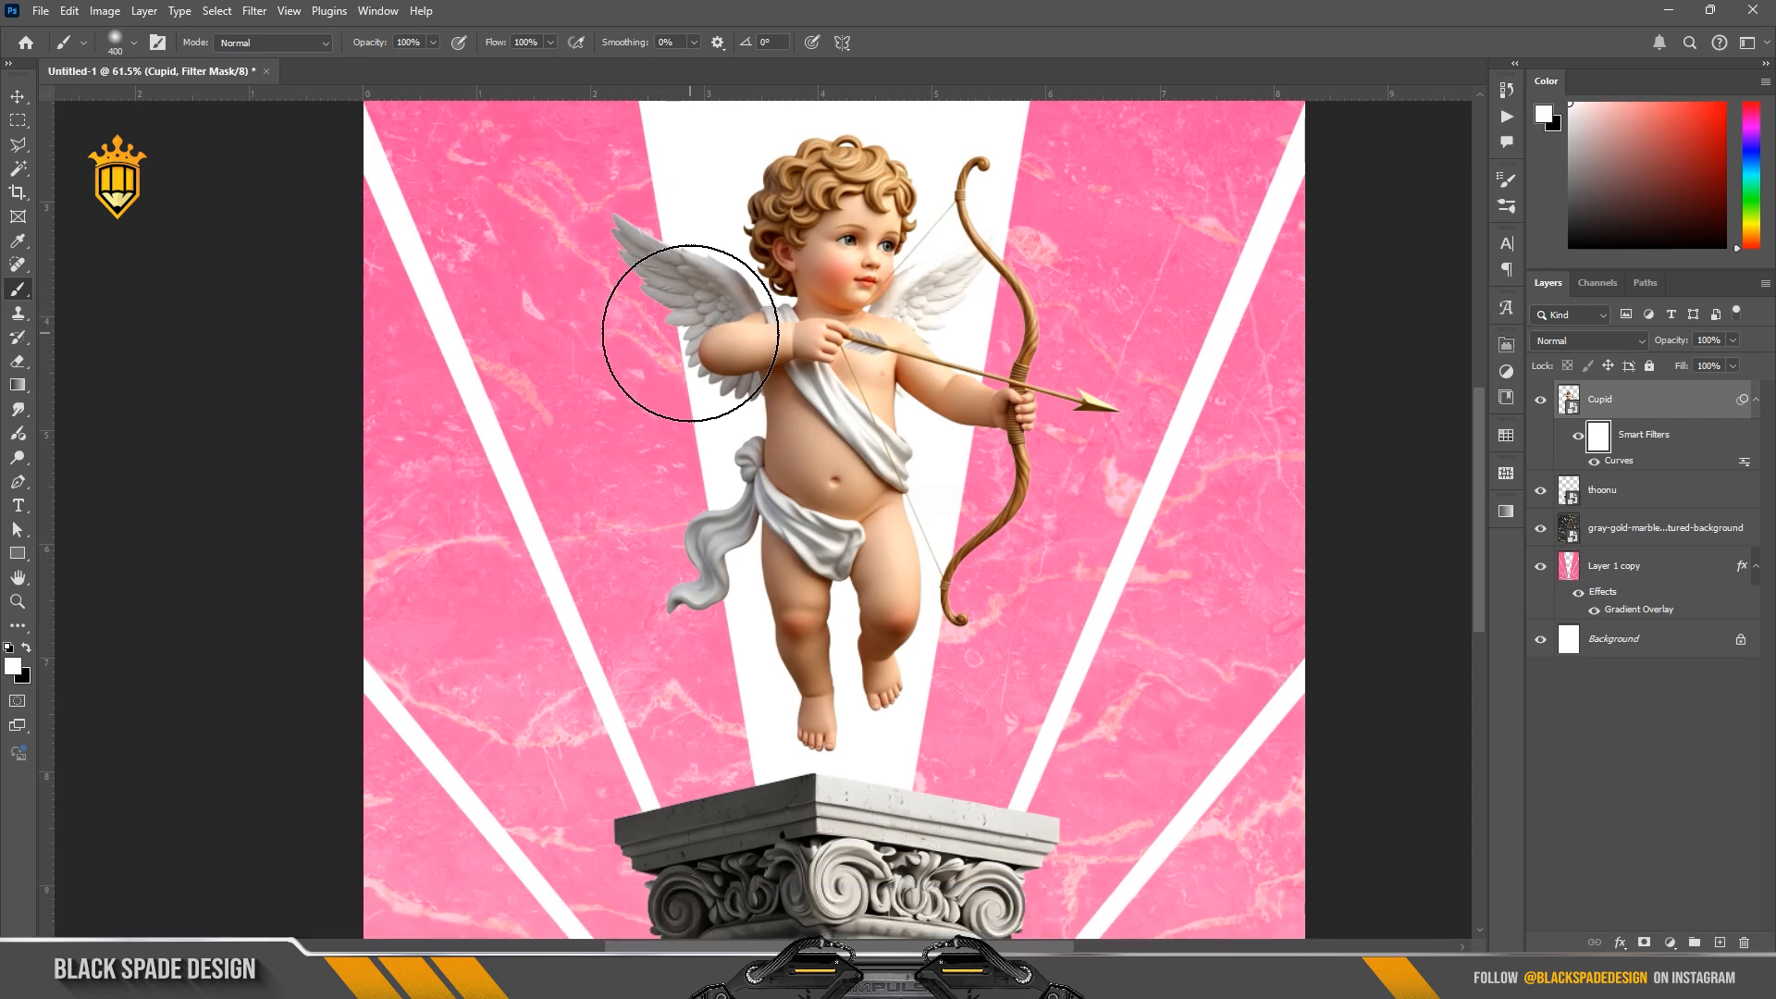
key("x")
mouse_move(706, 277)
left_mouse_down()
mouse_move(733, 176)
mouse_move(719, 223)
left_mouse_up()
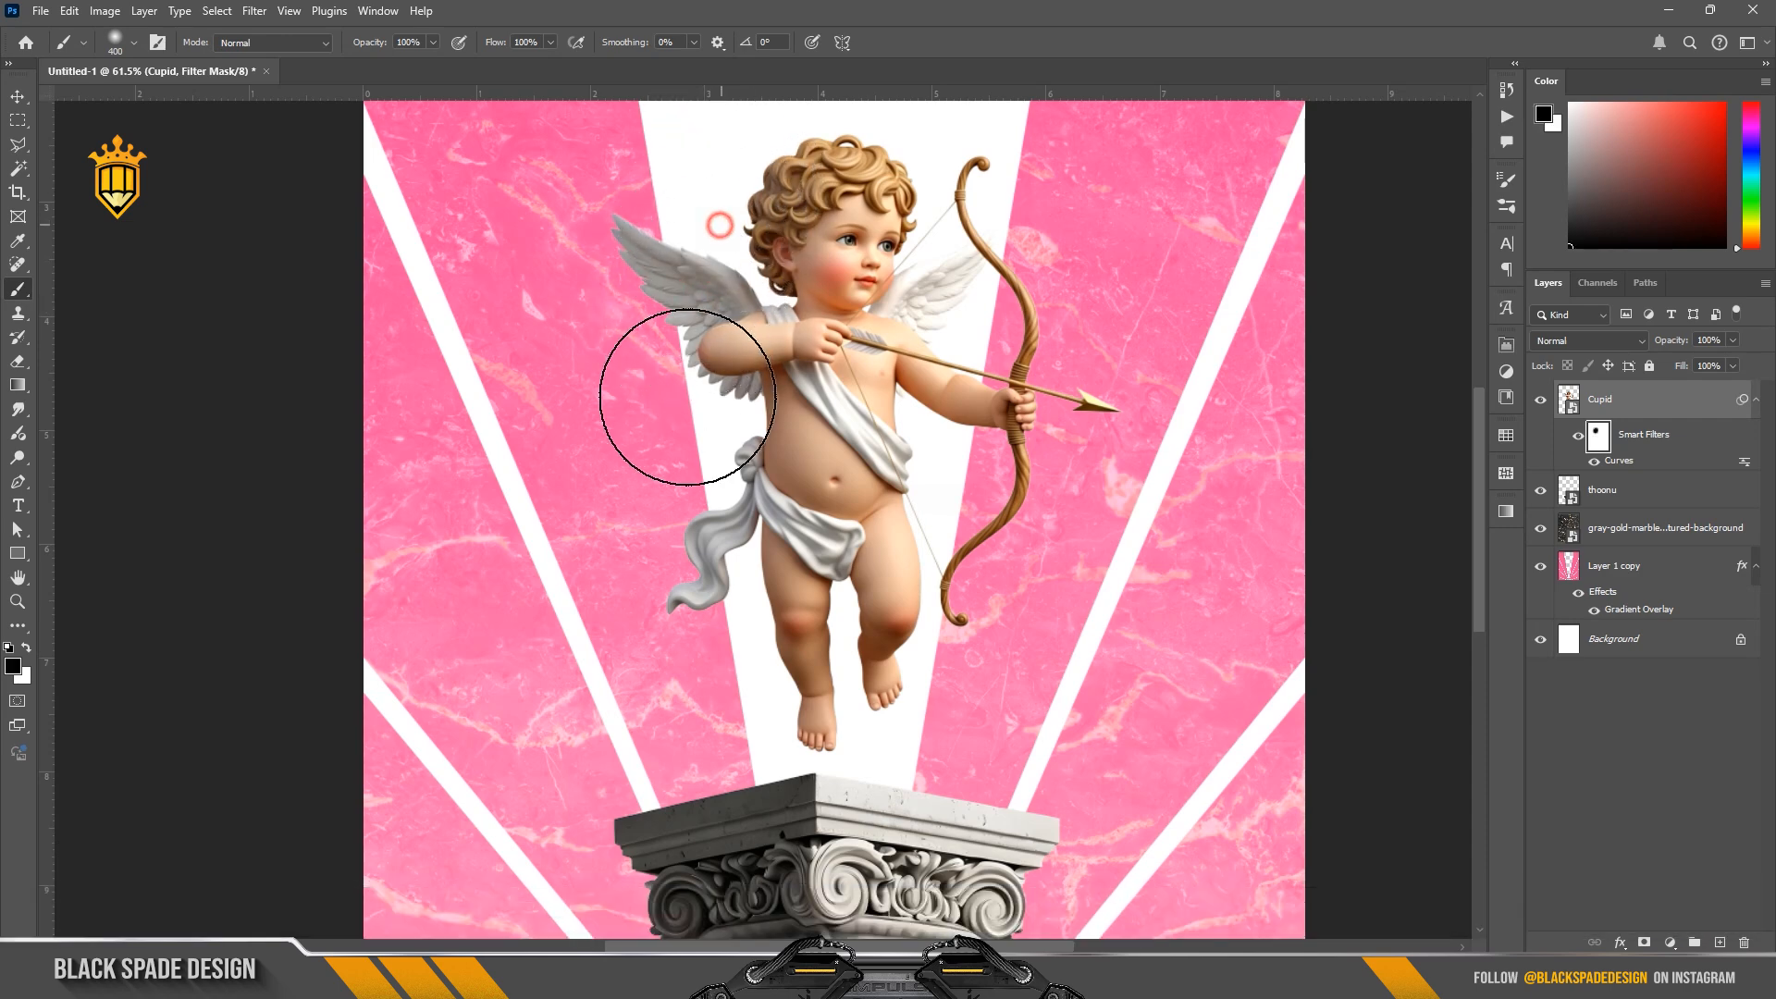
Step: Reduce the brush to 90 px and mask the Curves effect off the Cupid's hanging white cloth
key("bracketleft")
scroll(727, 579, "up", 1)
key("bracketleft")
key("bracketleft")
key("bracketleft")
key("bracketleft")
key("bracketleft")
key("bracketleft")
key("bracketleft")
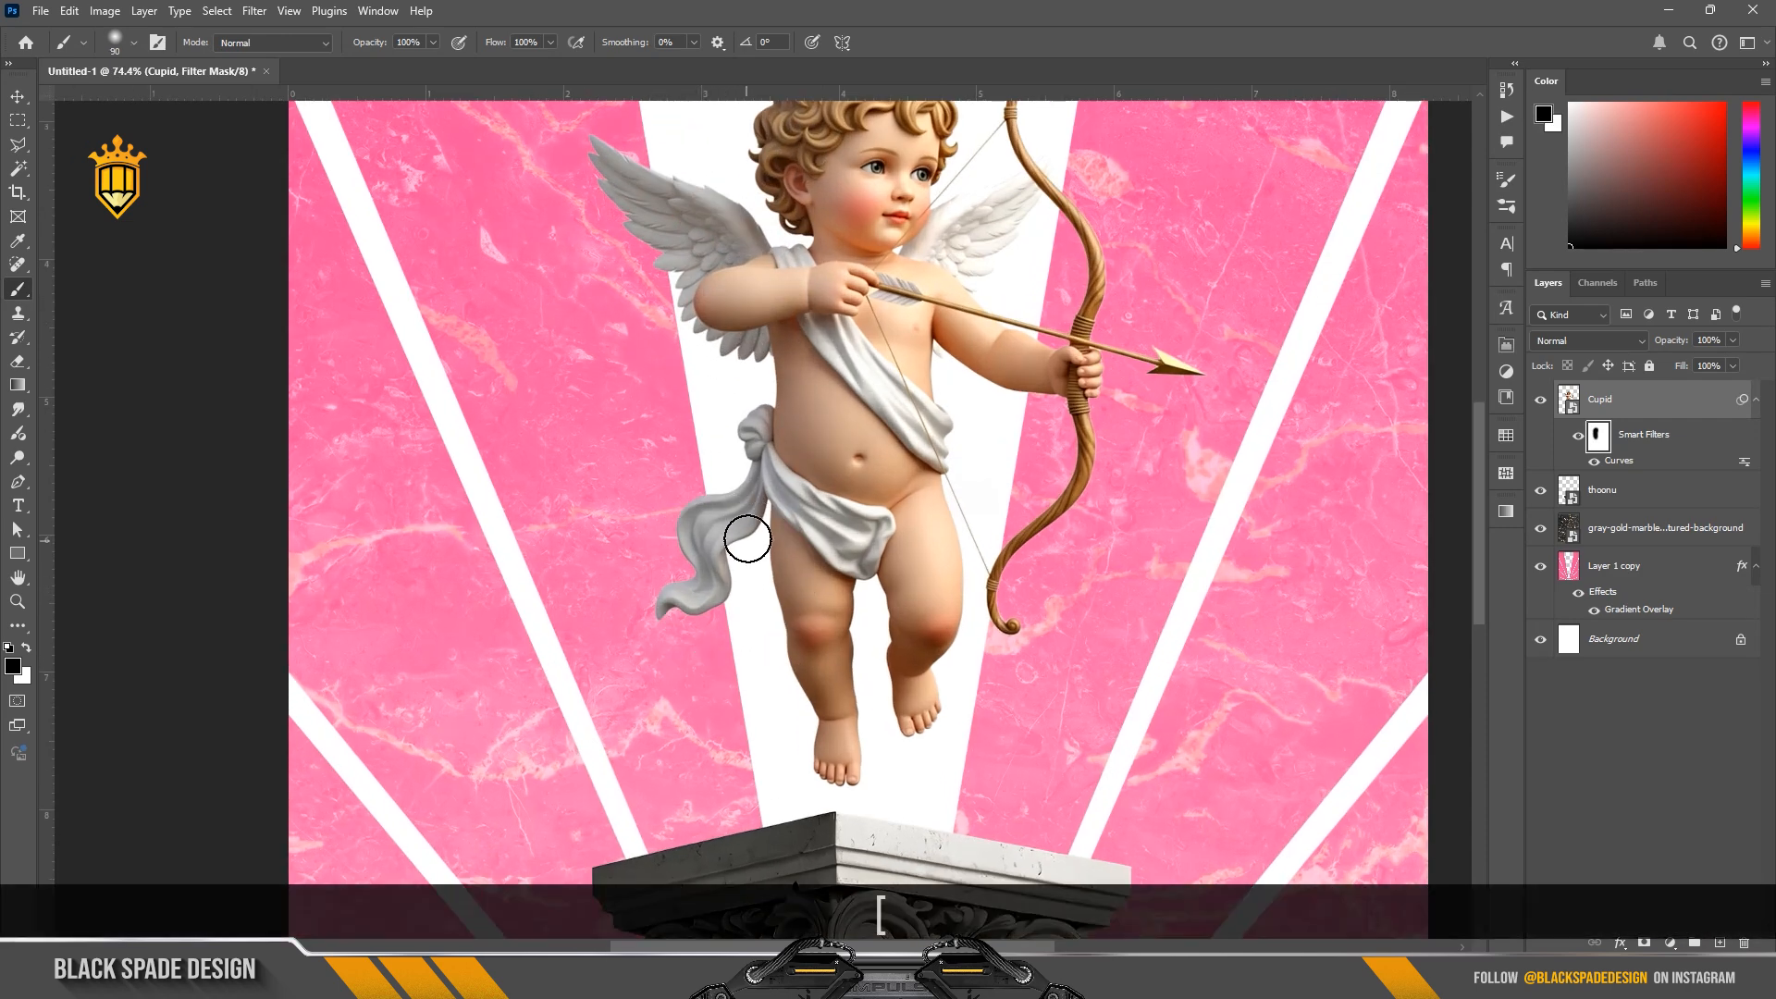
scroll(811, 785, "down", 1)
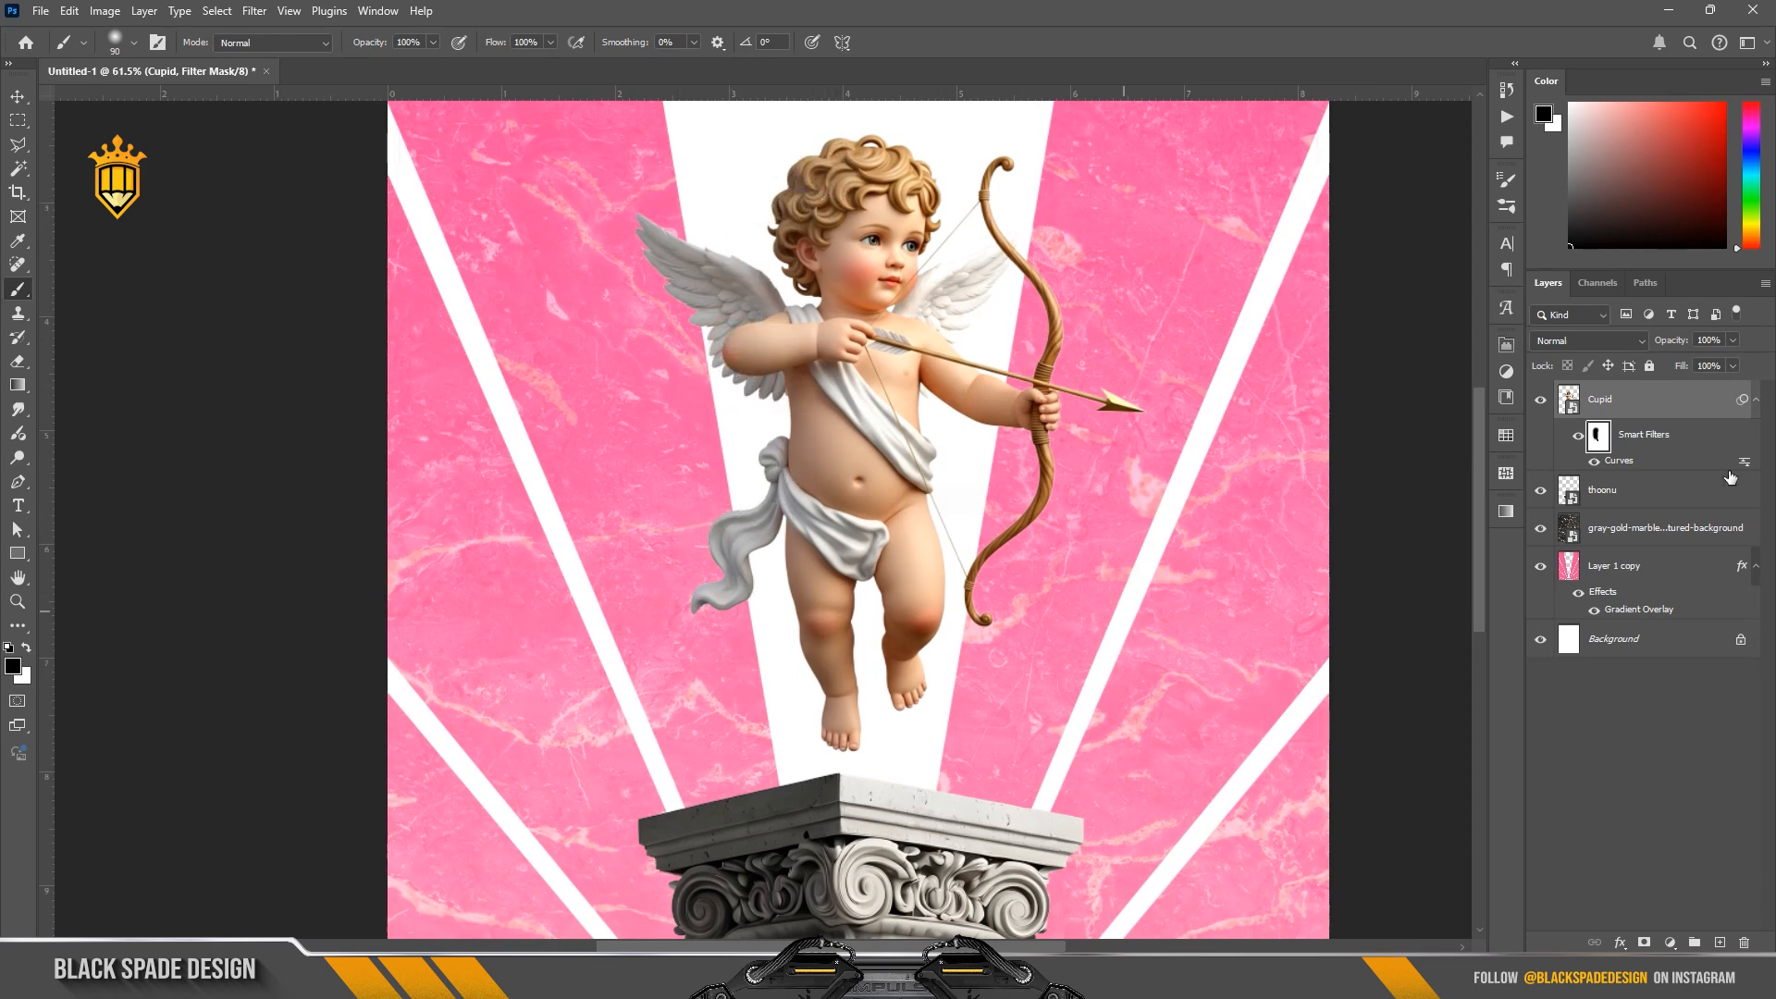
Step: Apply Color Balance to the Cupid layer's midtones with levels +10, -24 and 0
key("ctrl+b")
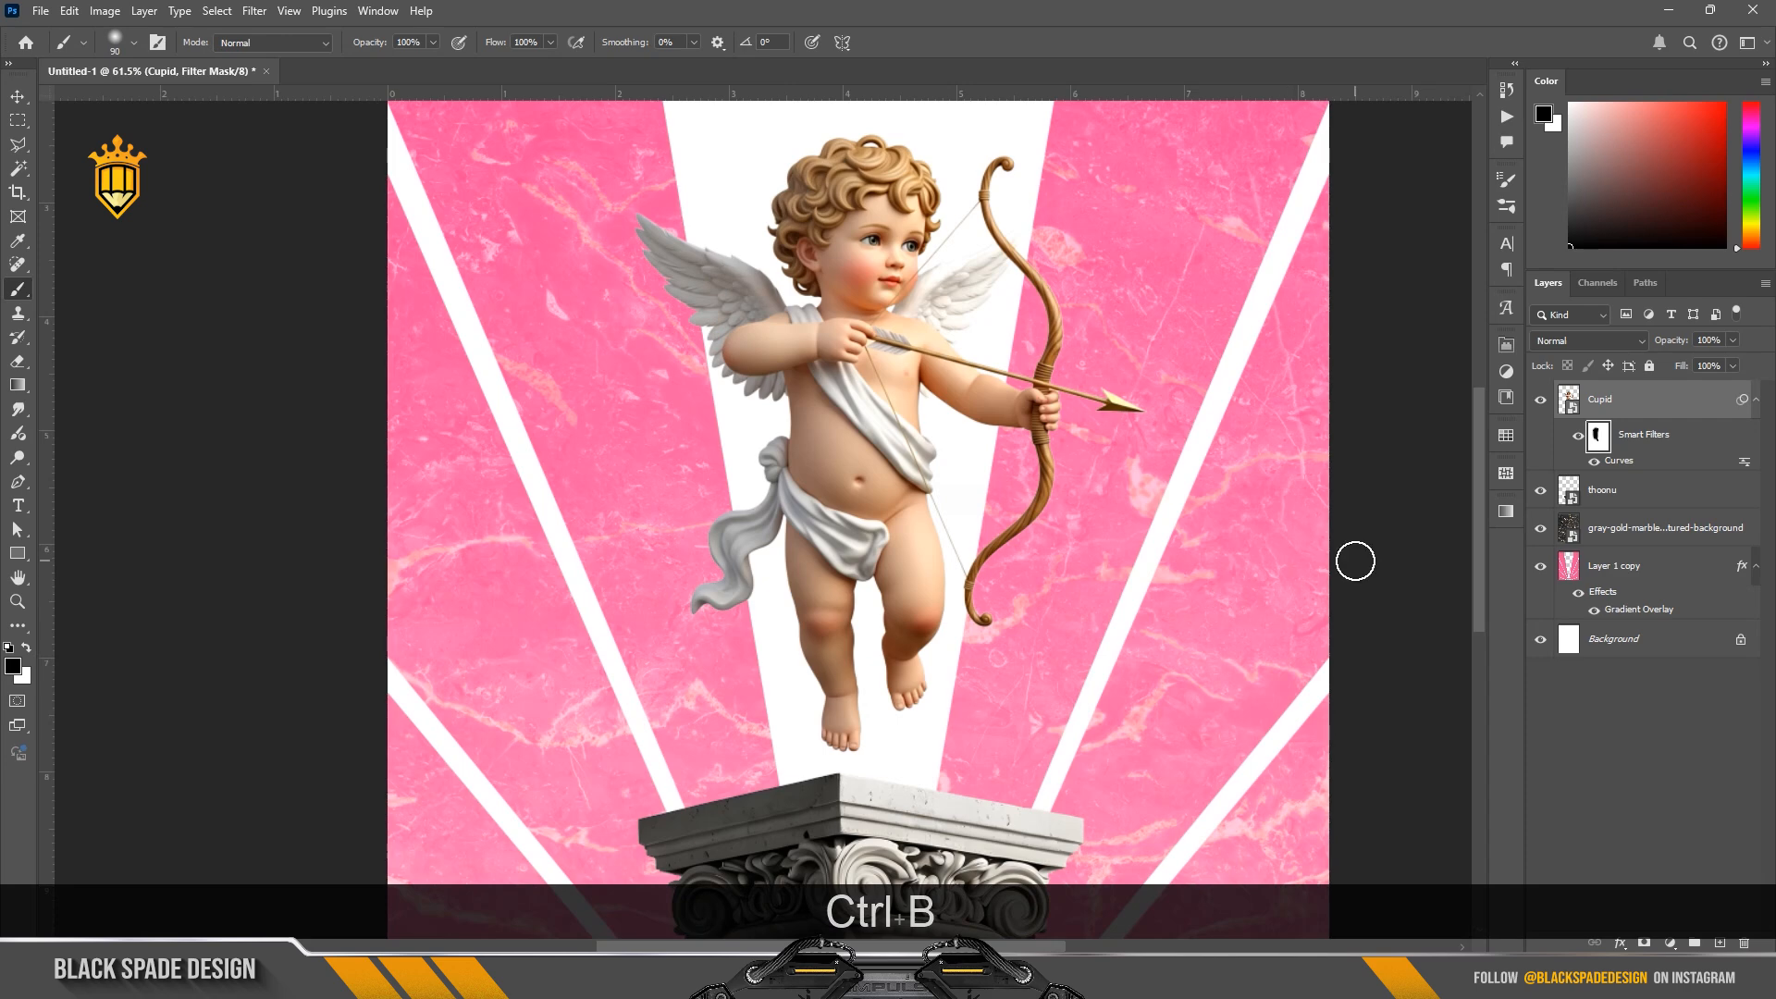
key("v")
key("ctrl+v")
scroll(971, 581, "down", 2)
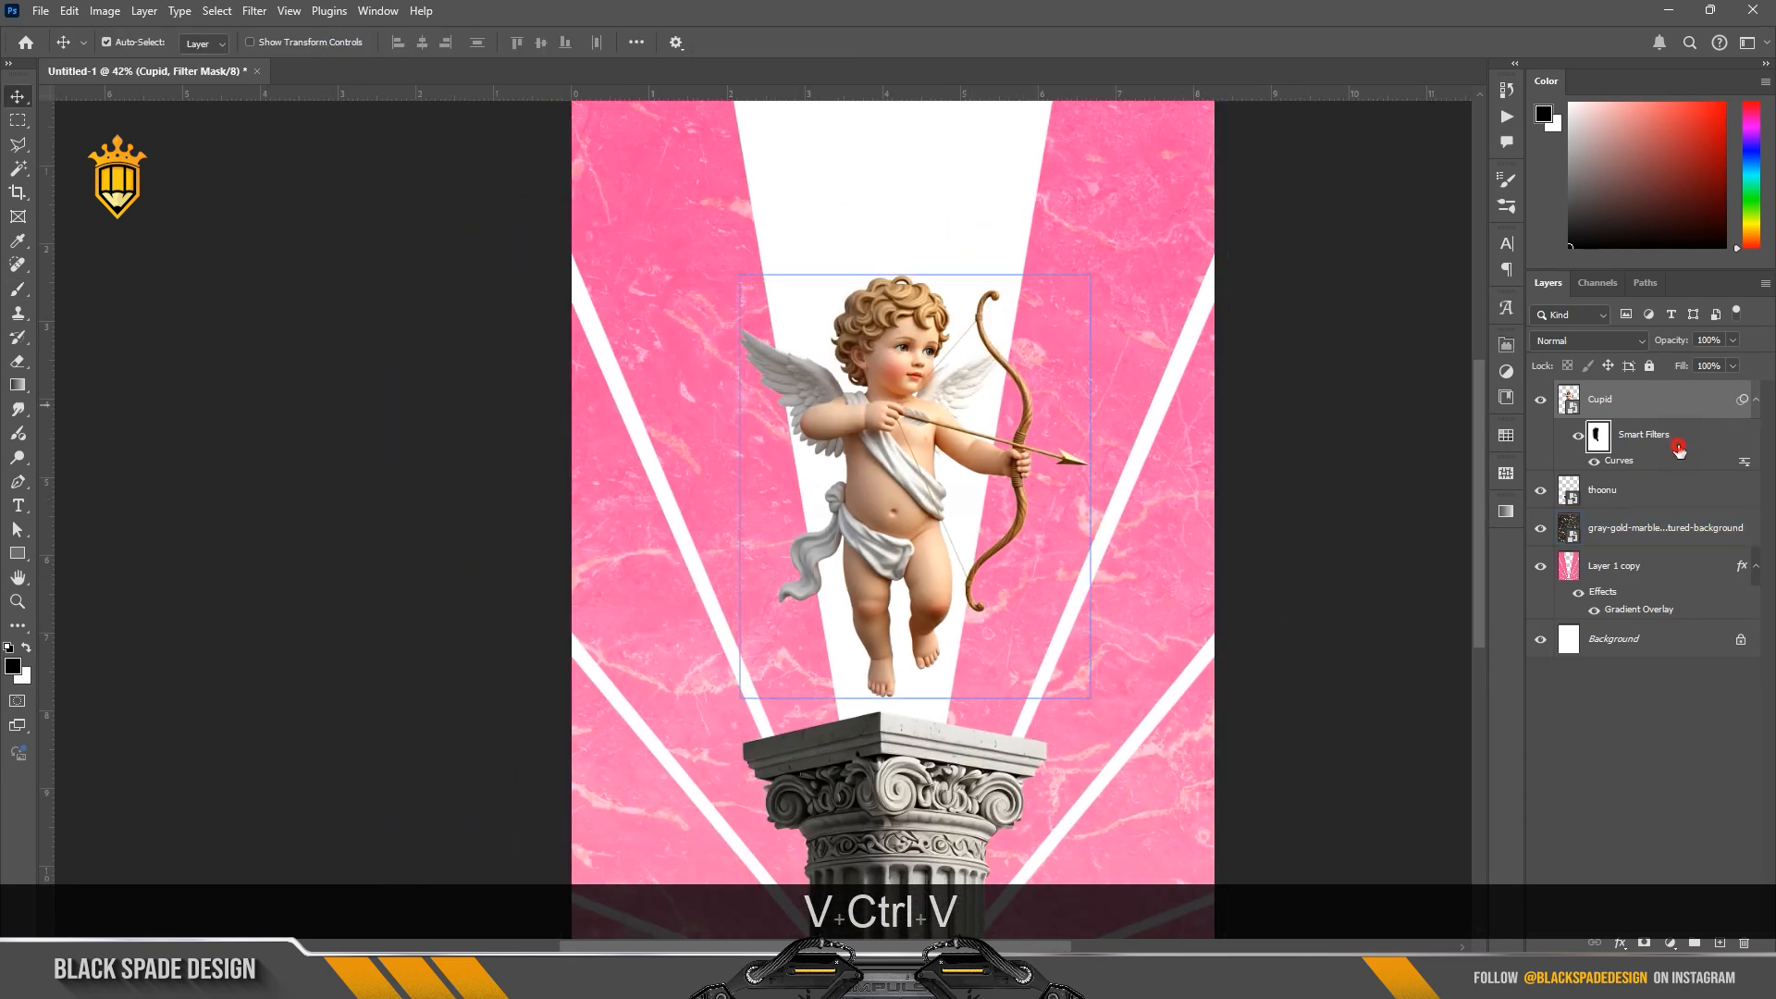
left_click(1629, 401)
key("ctrl+b")
left_click_drag(879, 228, 1216, 470)
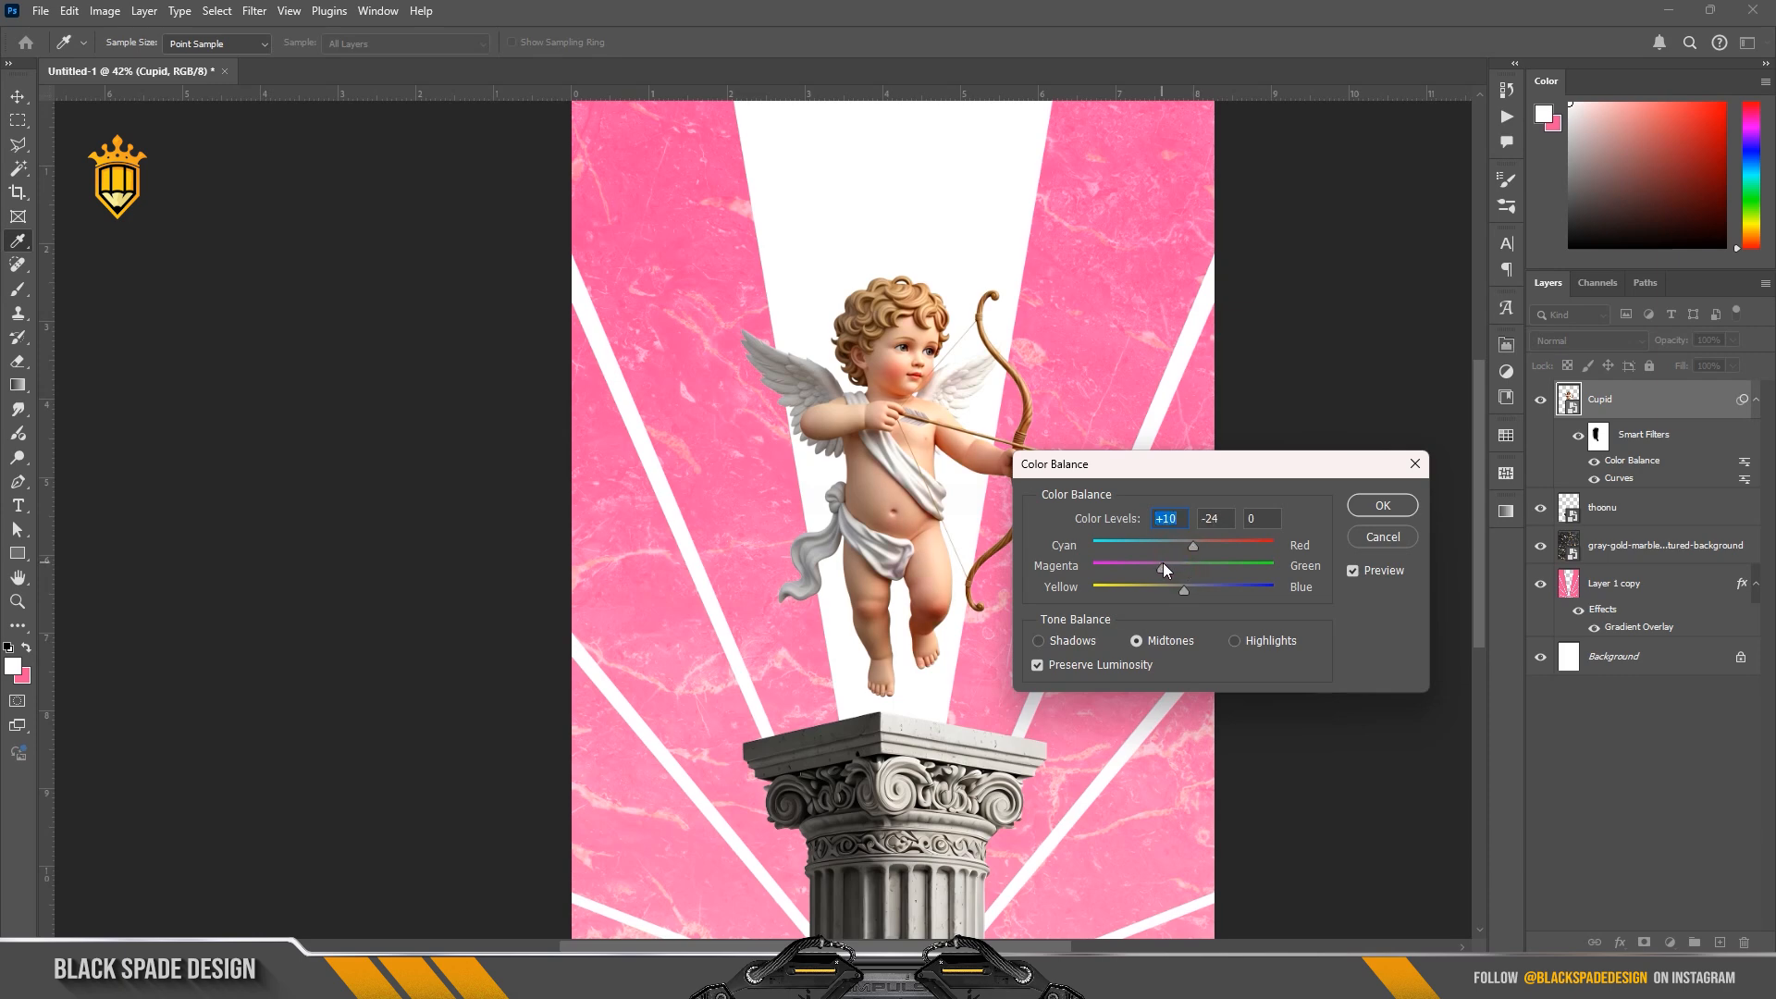
left_click(1380, 507)
Step: Place the Valentine-Flowers image from the Pongal 2026 folder over the poster's lower part and move its layer beneath the thoonu pillar layer
scroll(967, 584, "down", 2)
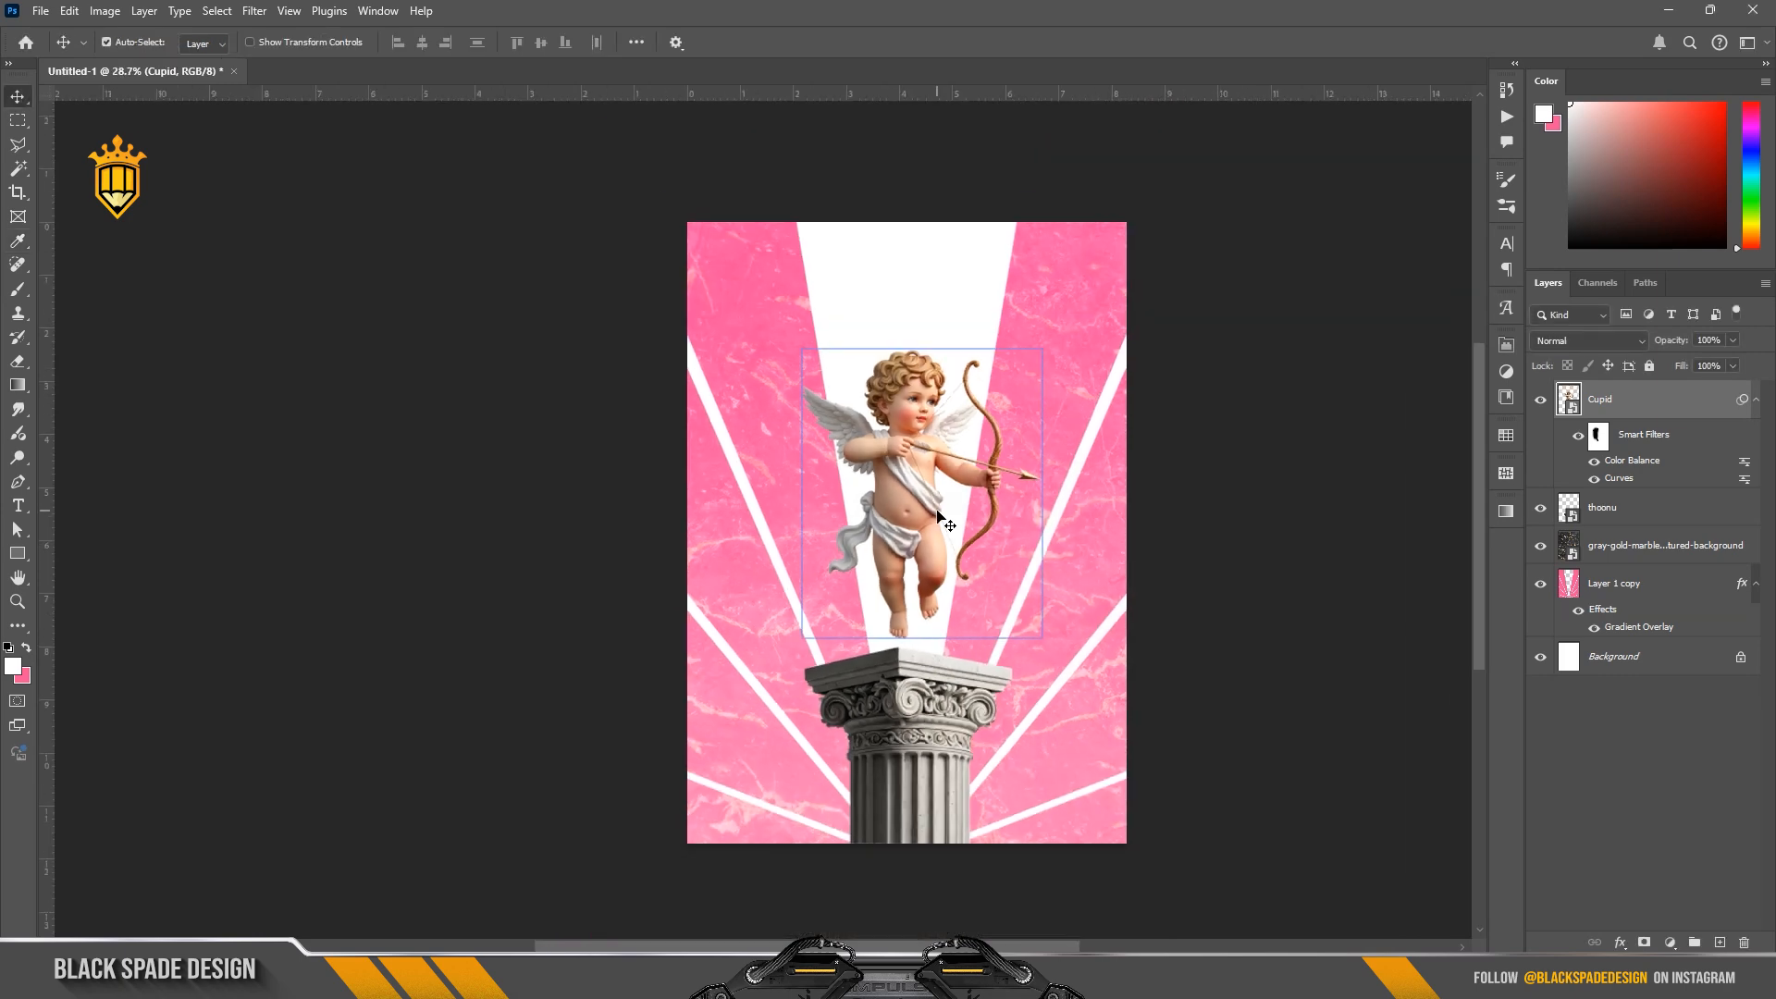
scroll(968, 584, "up", 1)
left_click_drag(967, 585, 948, 580)
left_click(833, 973)
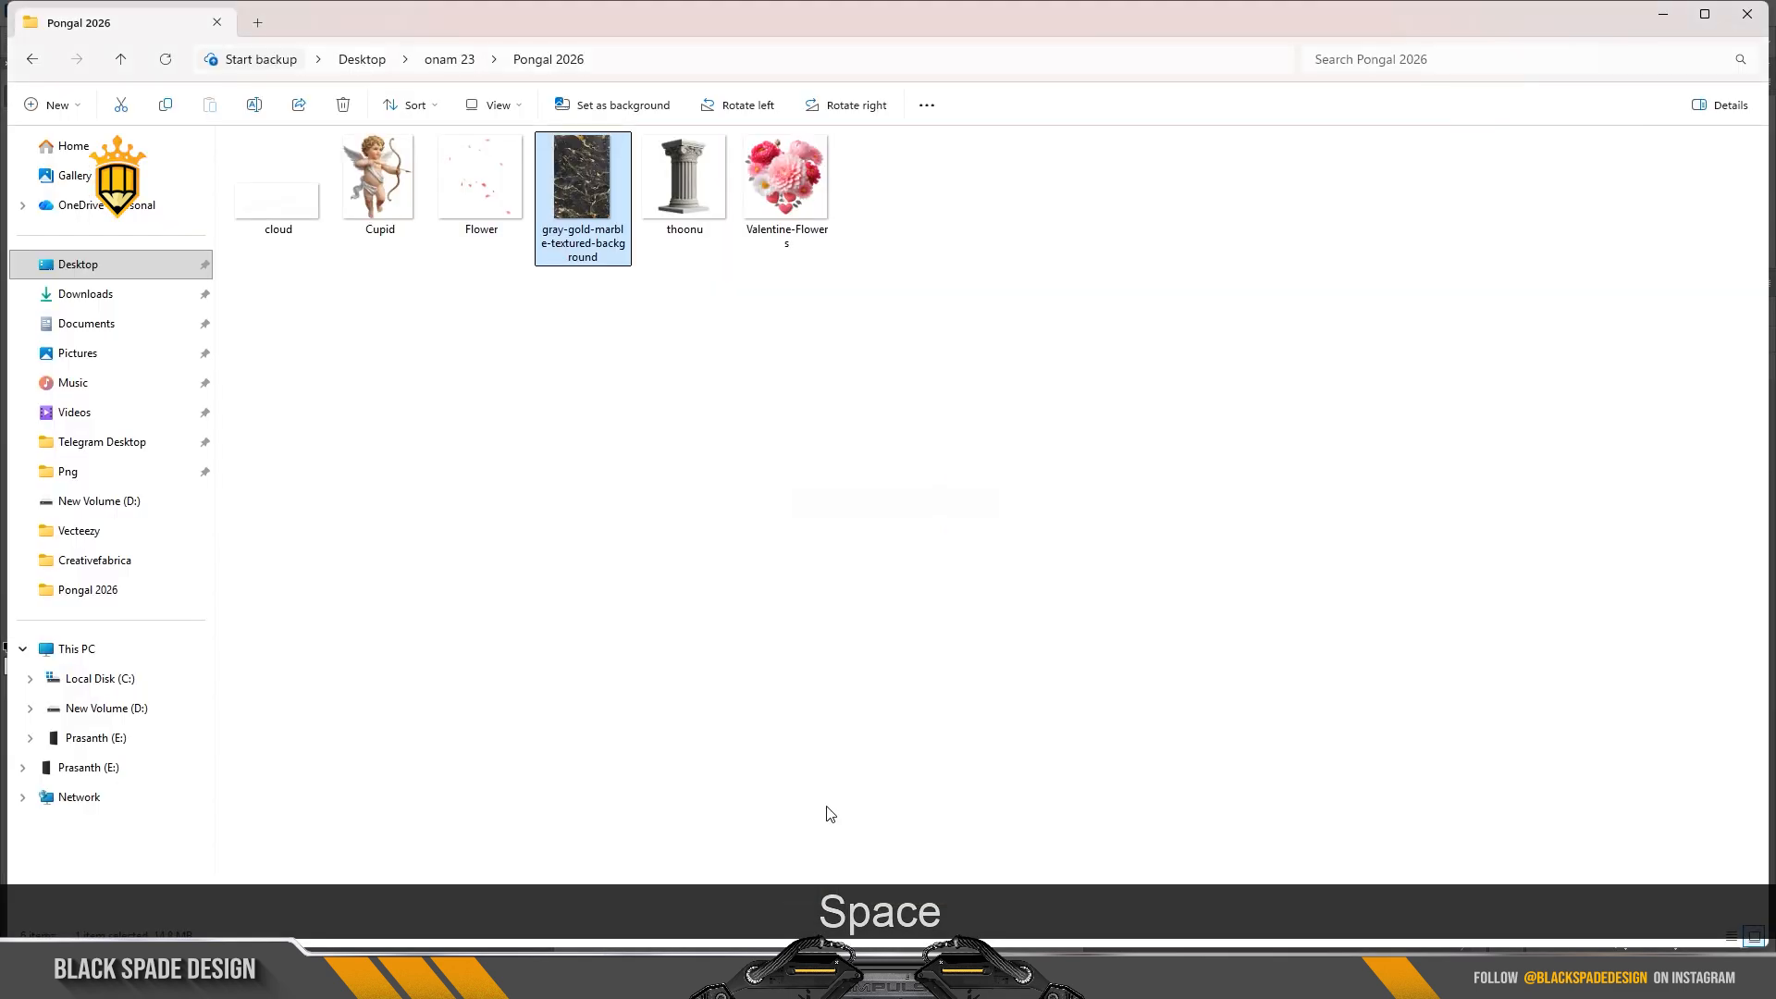
left_click_drag(777, 191, 942, 859)
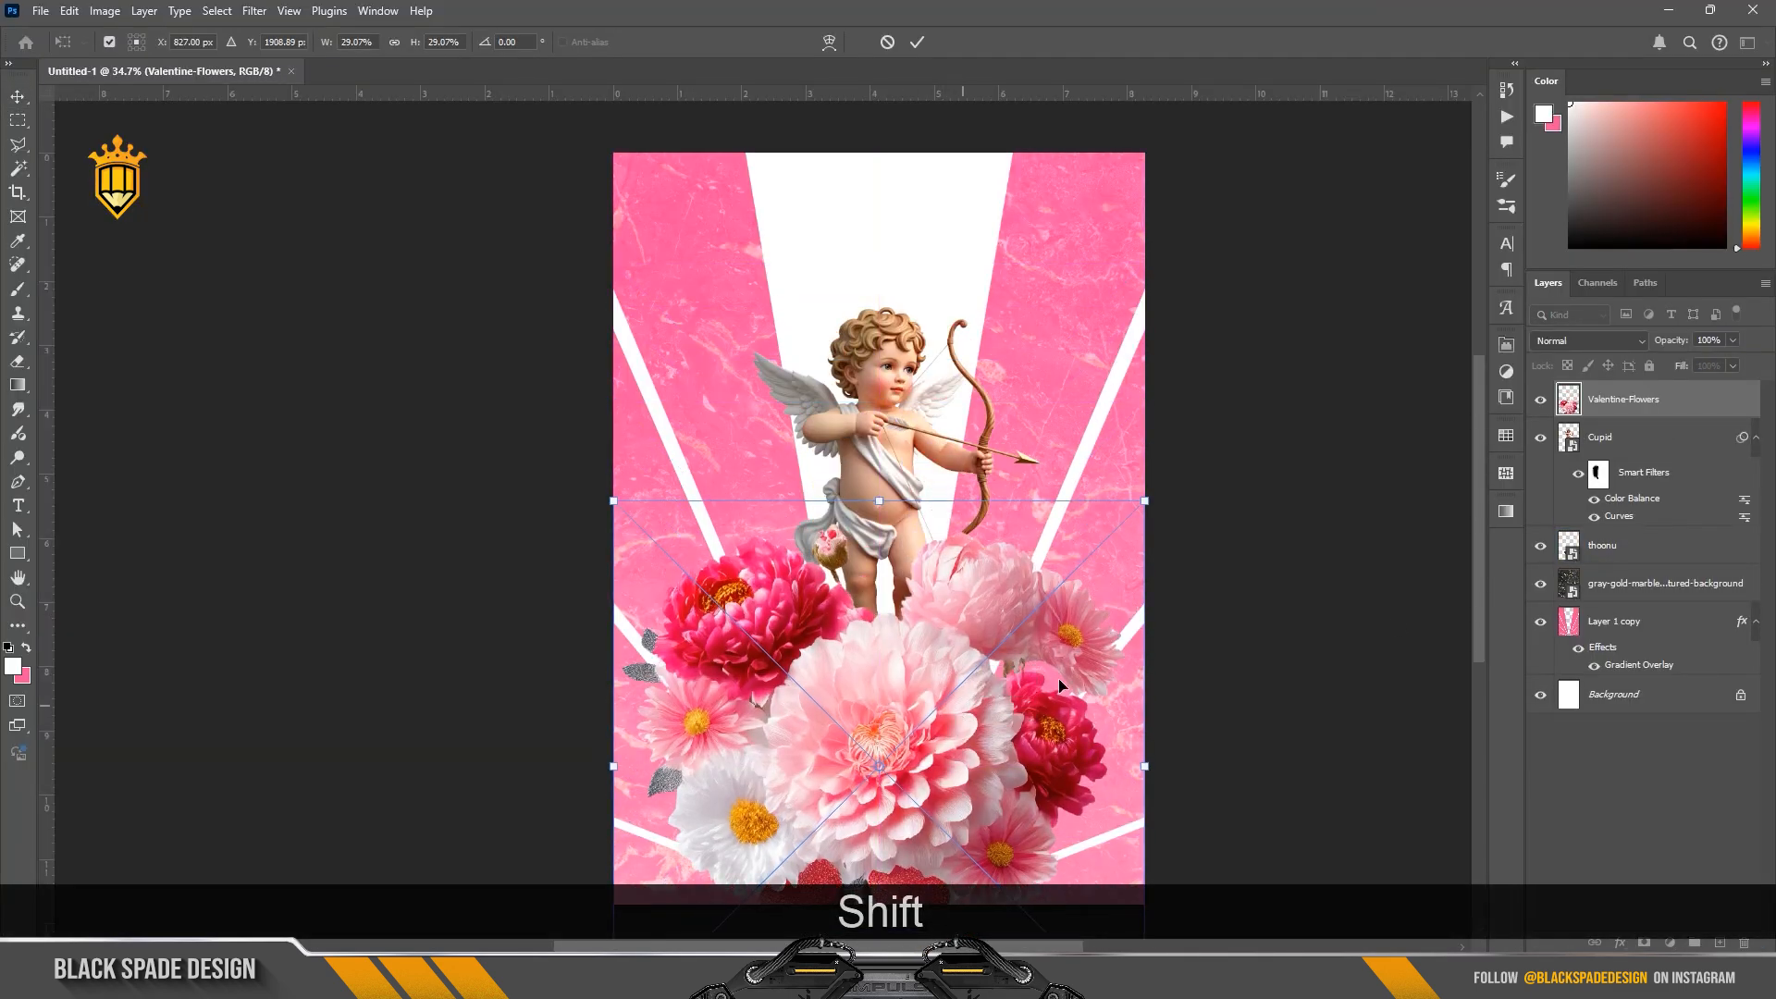
key("Return")
left_click_drag(1611, 407, 1610, 565)
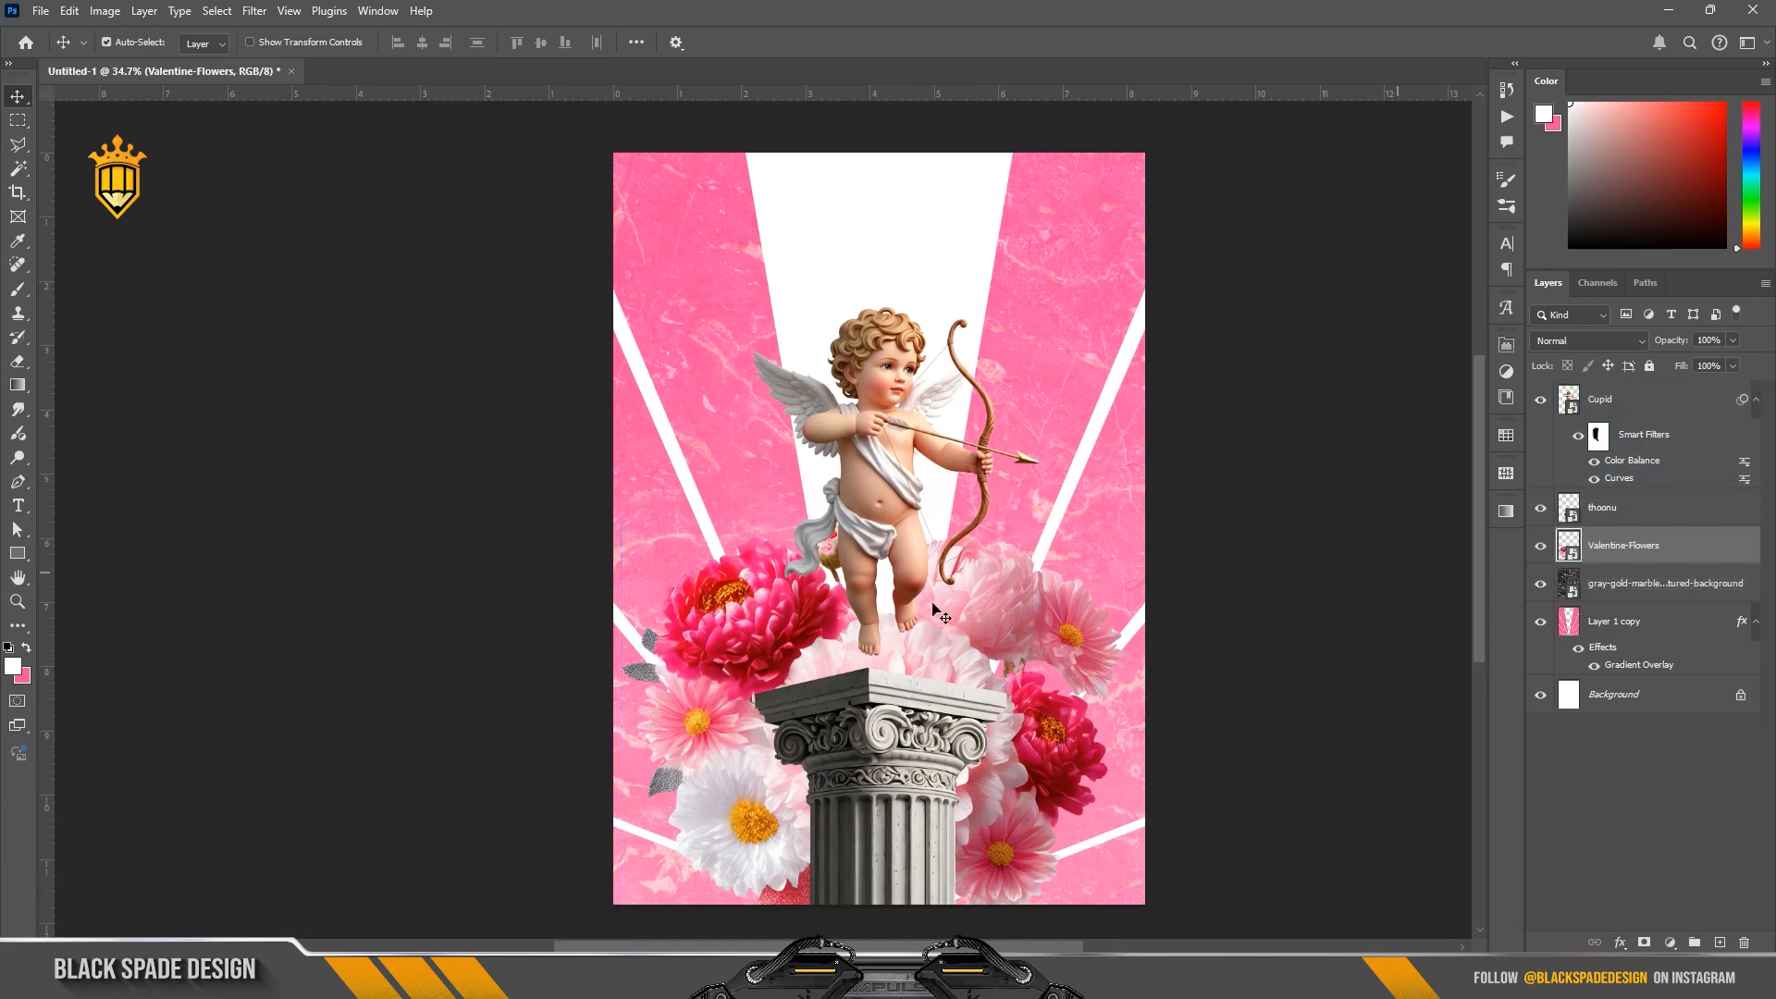
Step: Scale the Valentine-Flowers layer to about 16.6% and nudge it slightly down behind the pillar's capital
key("ctrl+t")
scroll(962, 605, "up", 3)
scroll(979, 579, "up", 2)
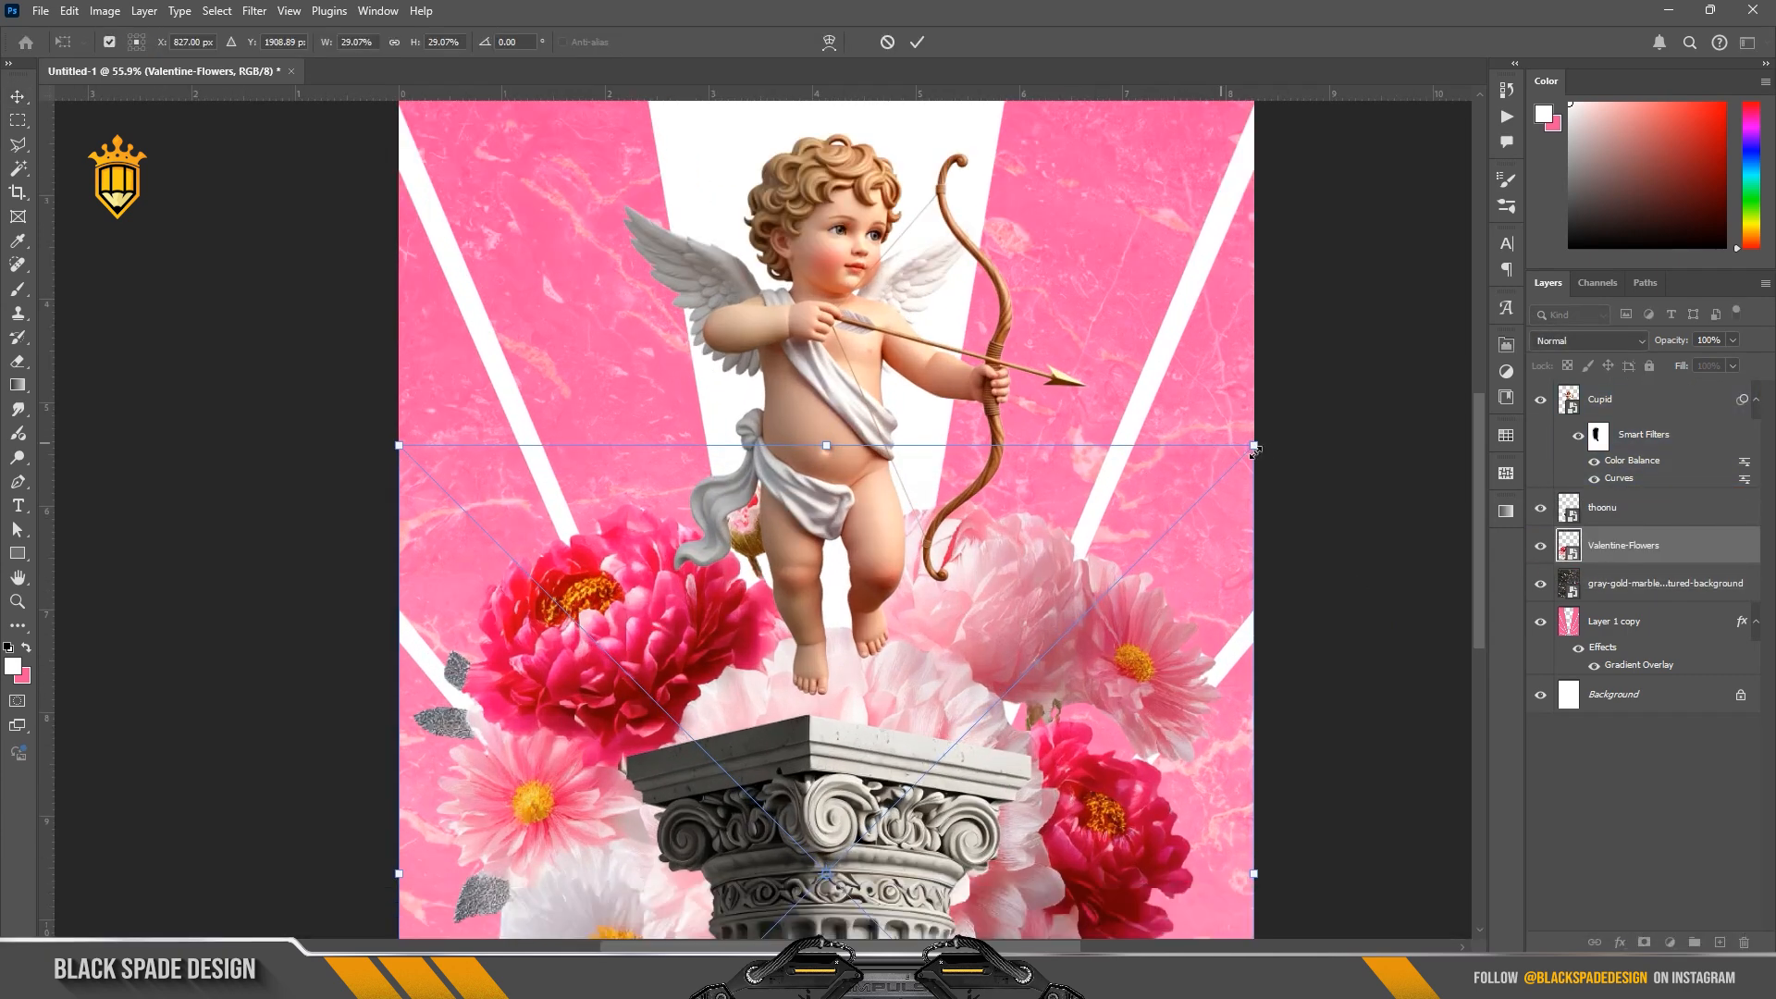
left_click_drag(1258, 452, 1070, 628)
left_click_drag(924, 610, 944, 341)
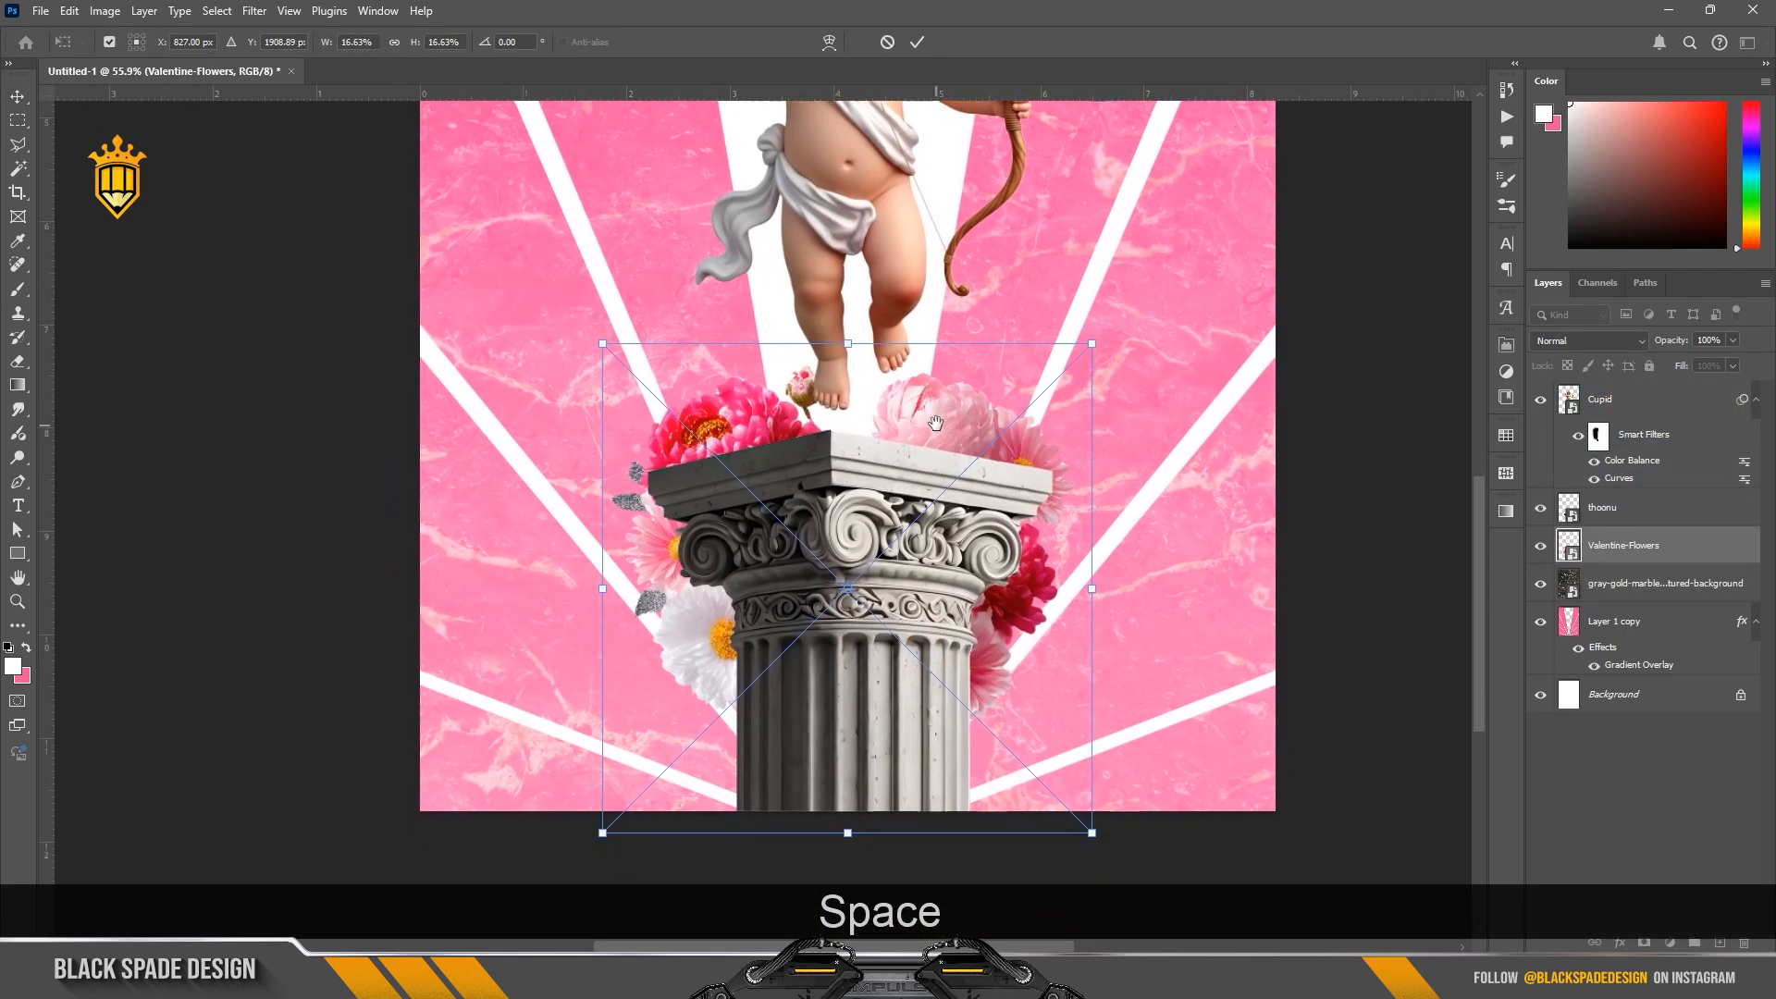
left_click_drag(950, 436, 950, 445)
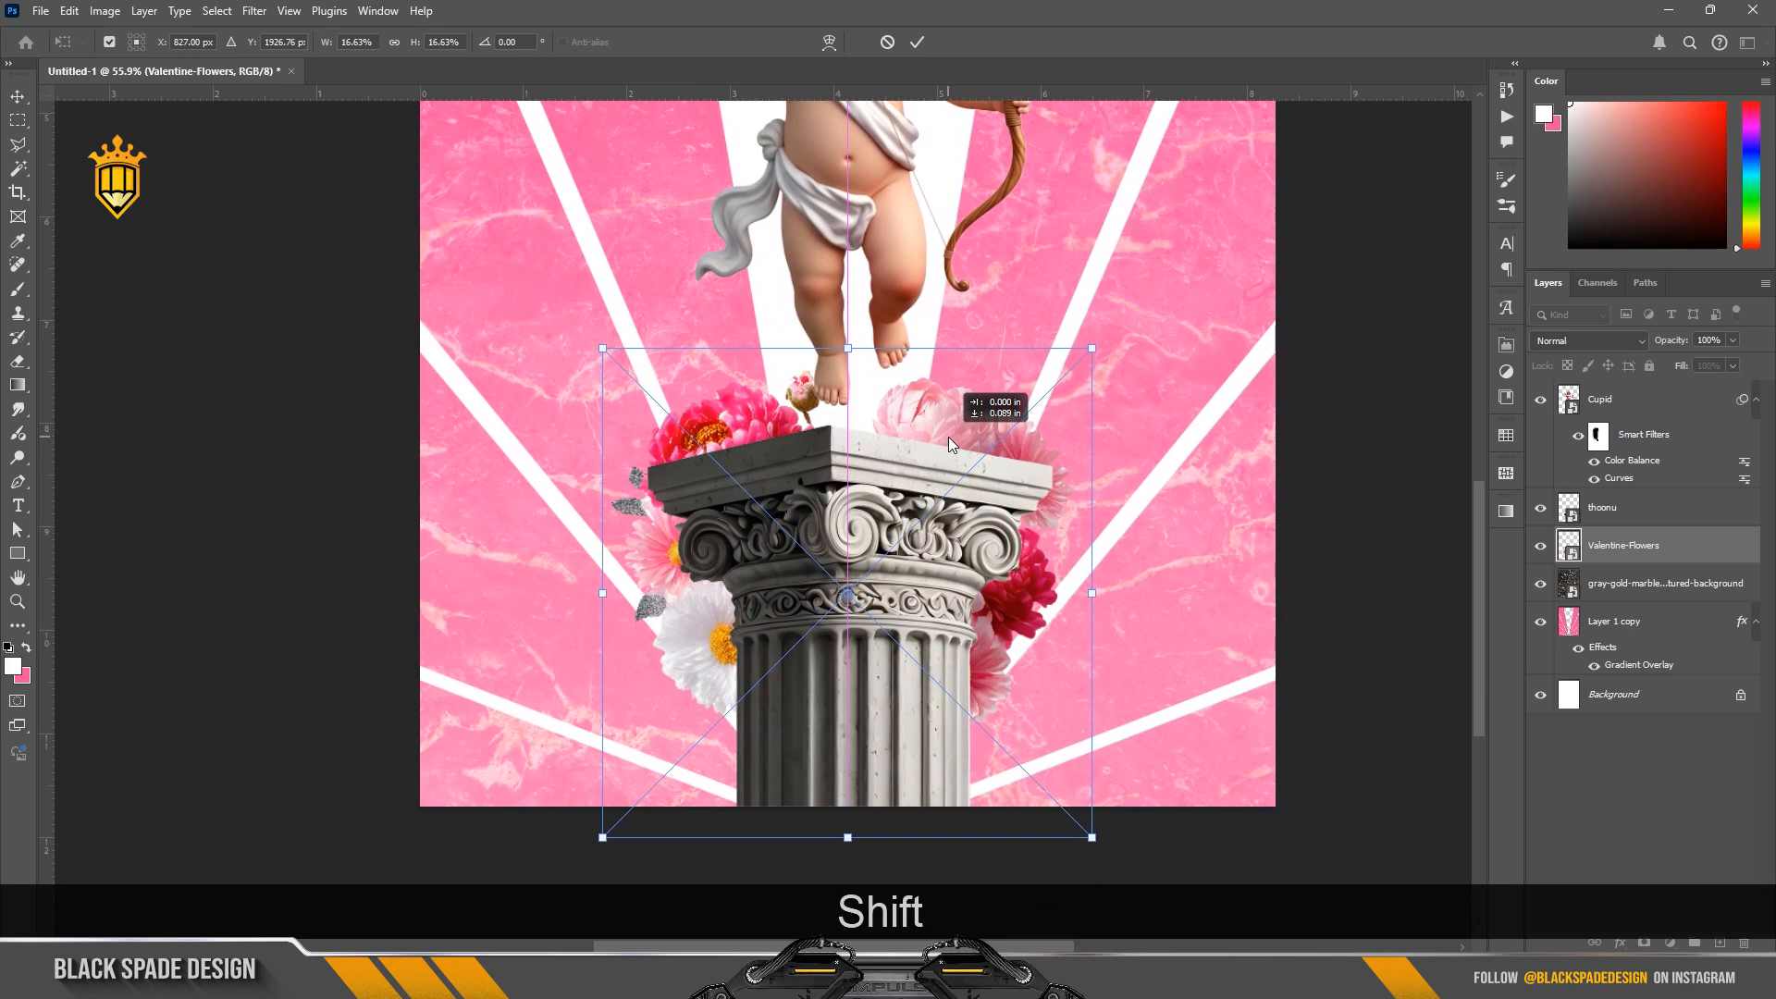
key("Return")
scroll(947, 444, "down", 2)
left_click(943, 454)
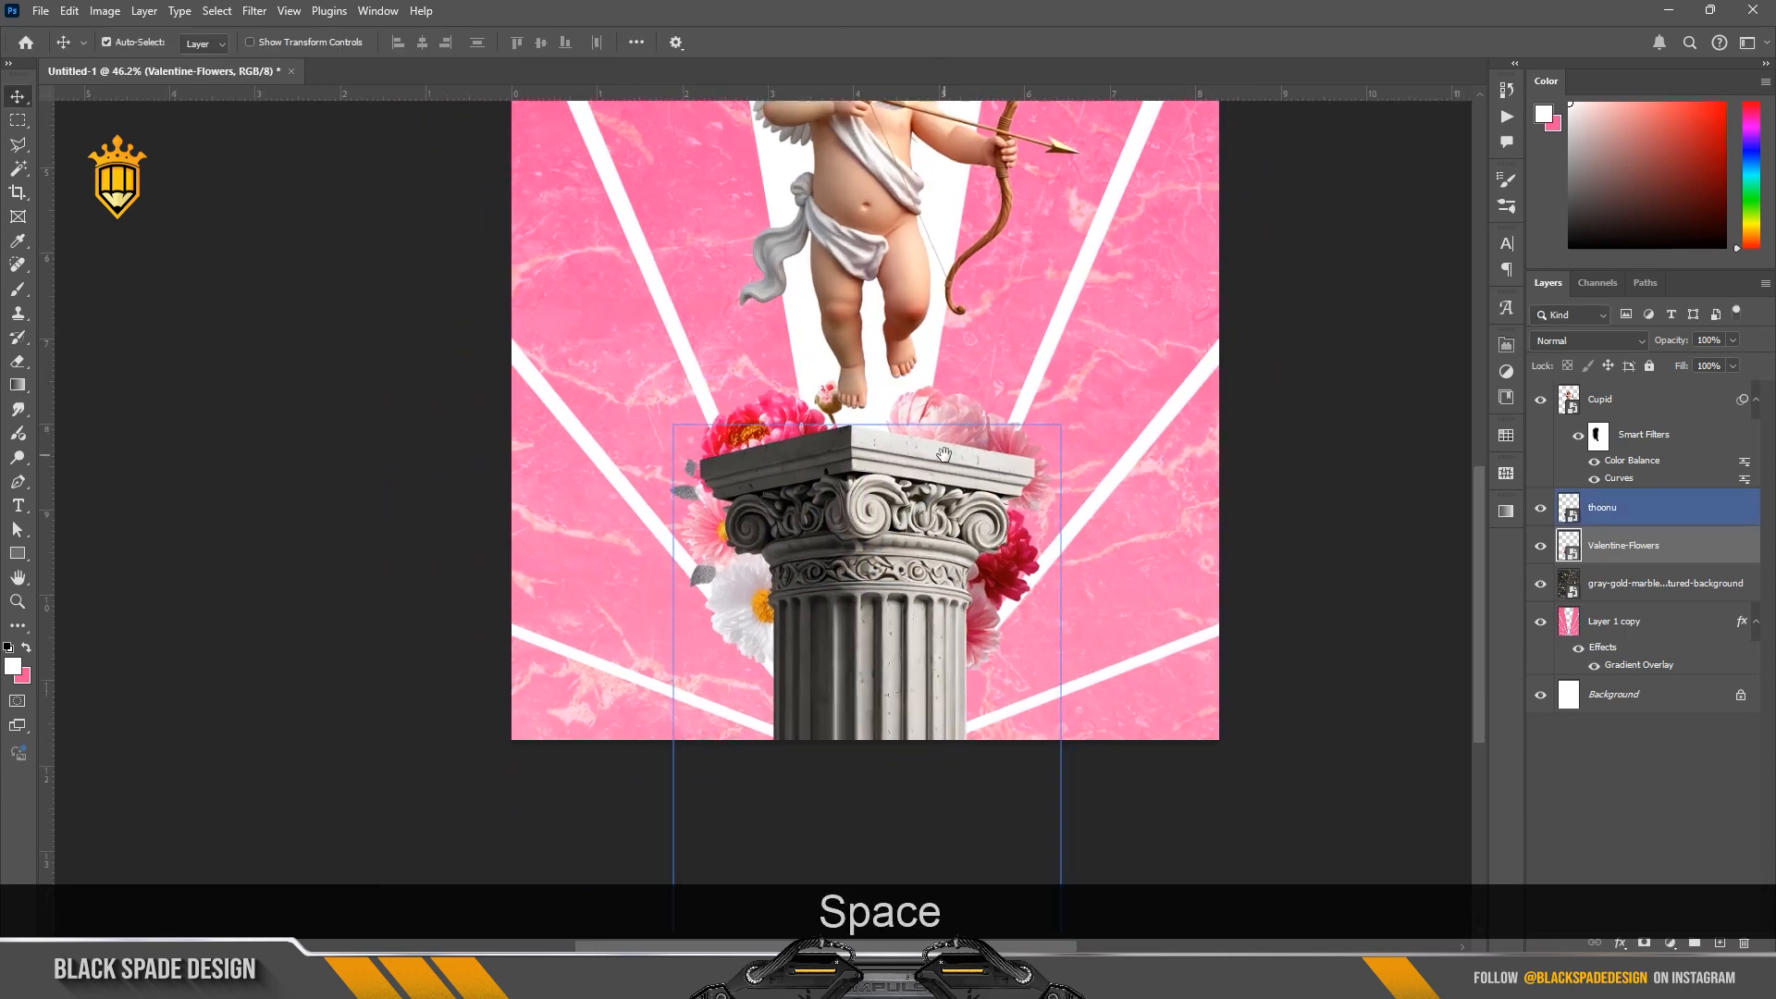
left_click_drag(944, 454, 943, 498)
Step: Create a new layer above the Cupid and dab white over the poster's lower-left corner with the 1600 px irregular soft brush
left_click(1638, 408)
scroll(946, 574, "down", 5)
left_click_drag(952, 560, 911, 598)
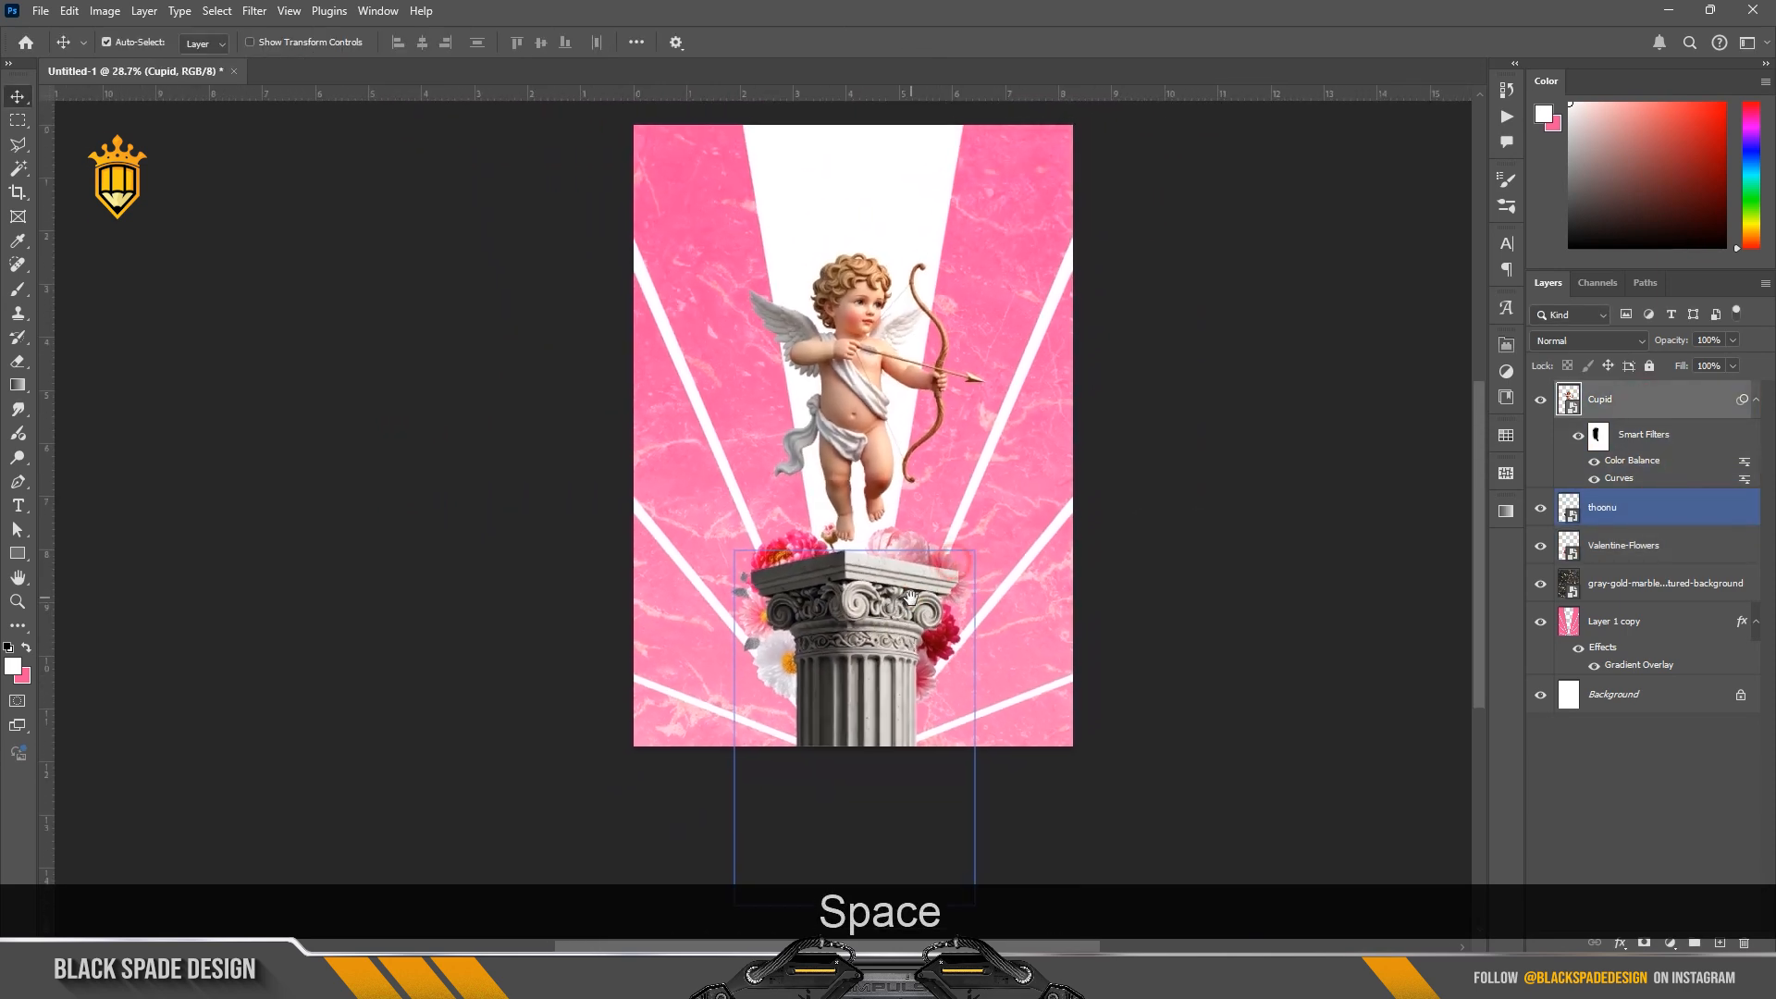
left_click(1717, 944)
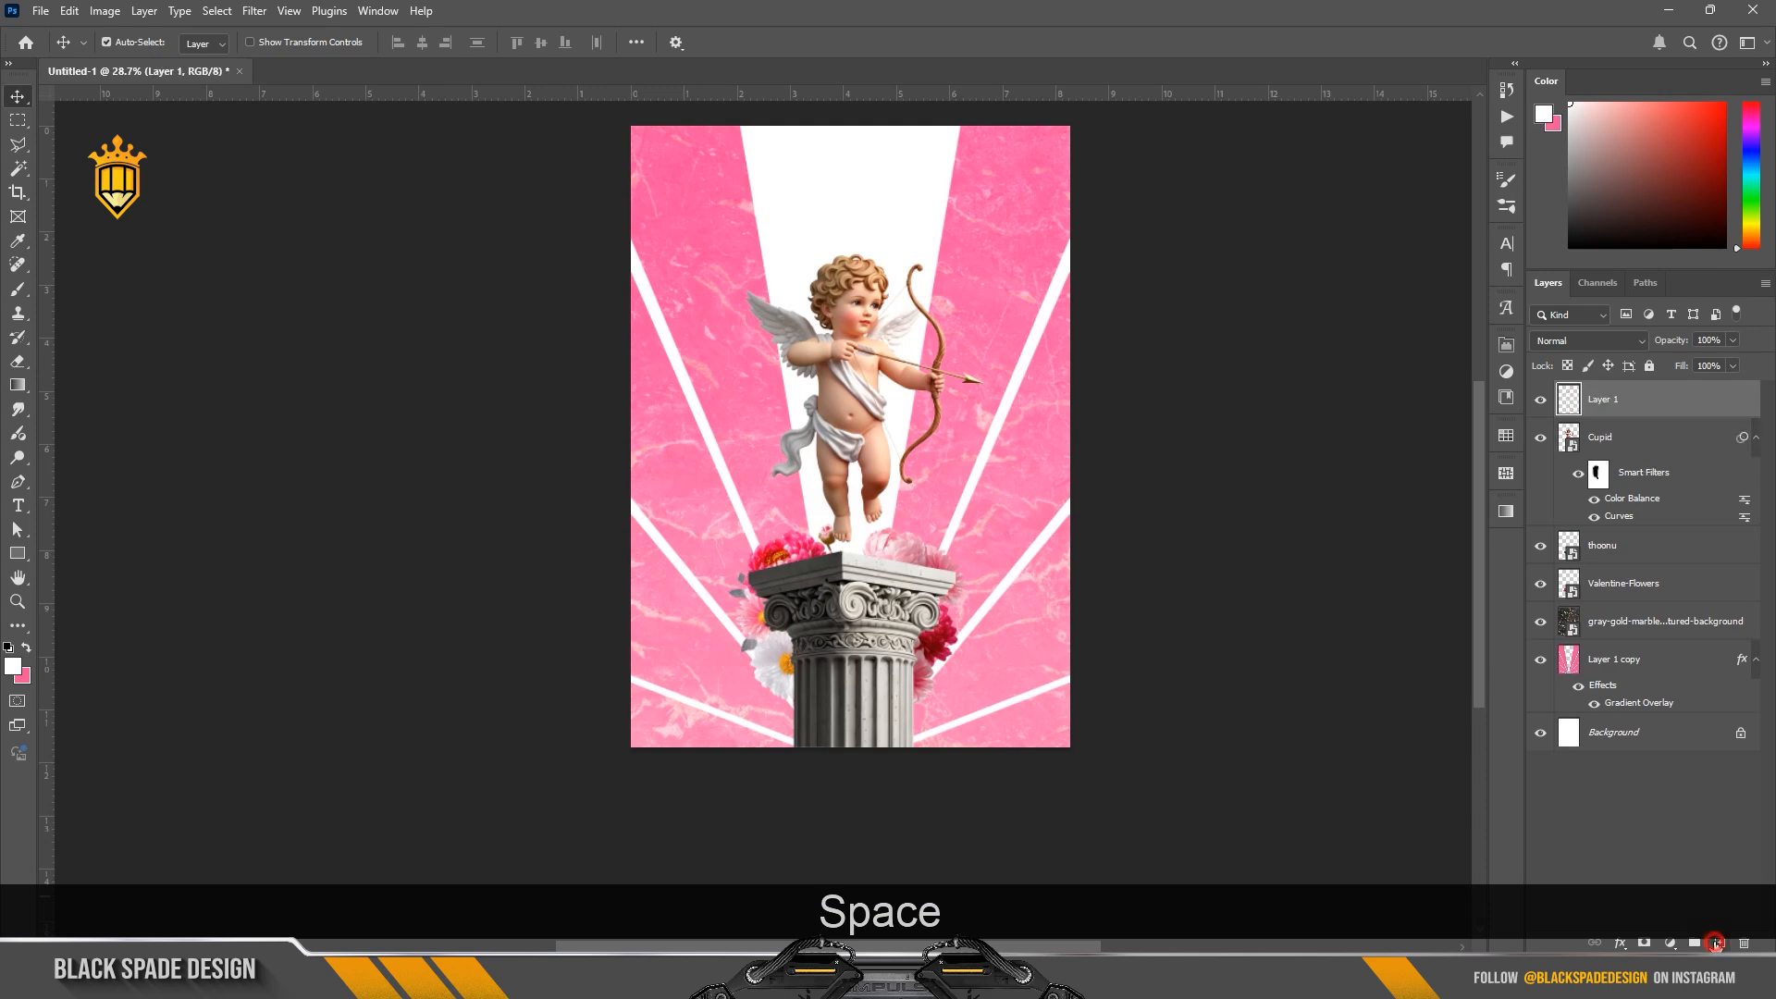
key("b")
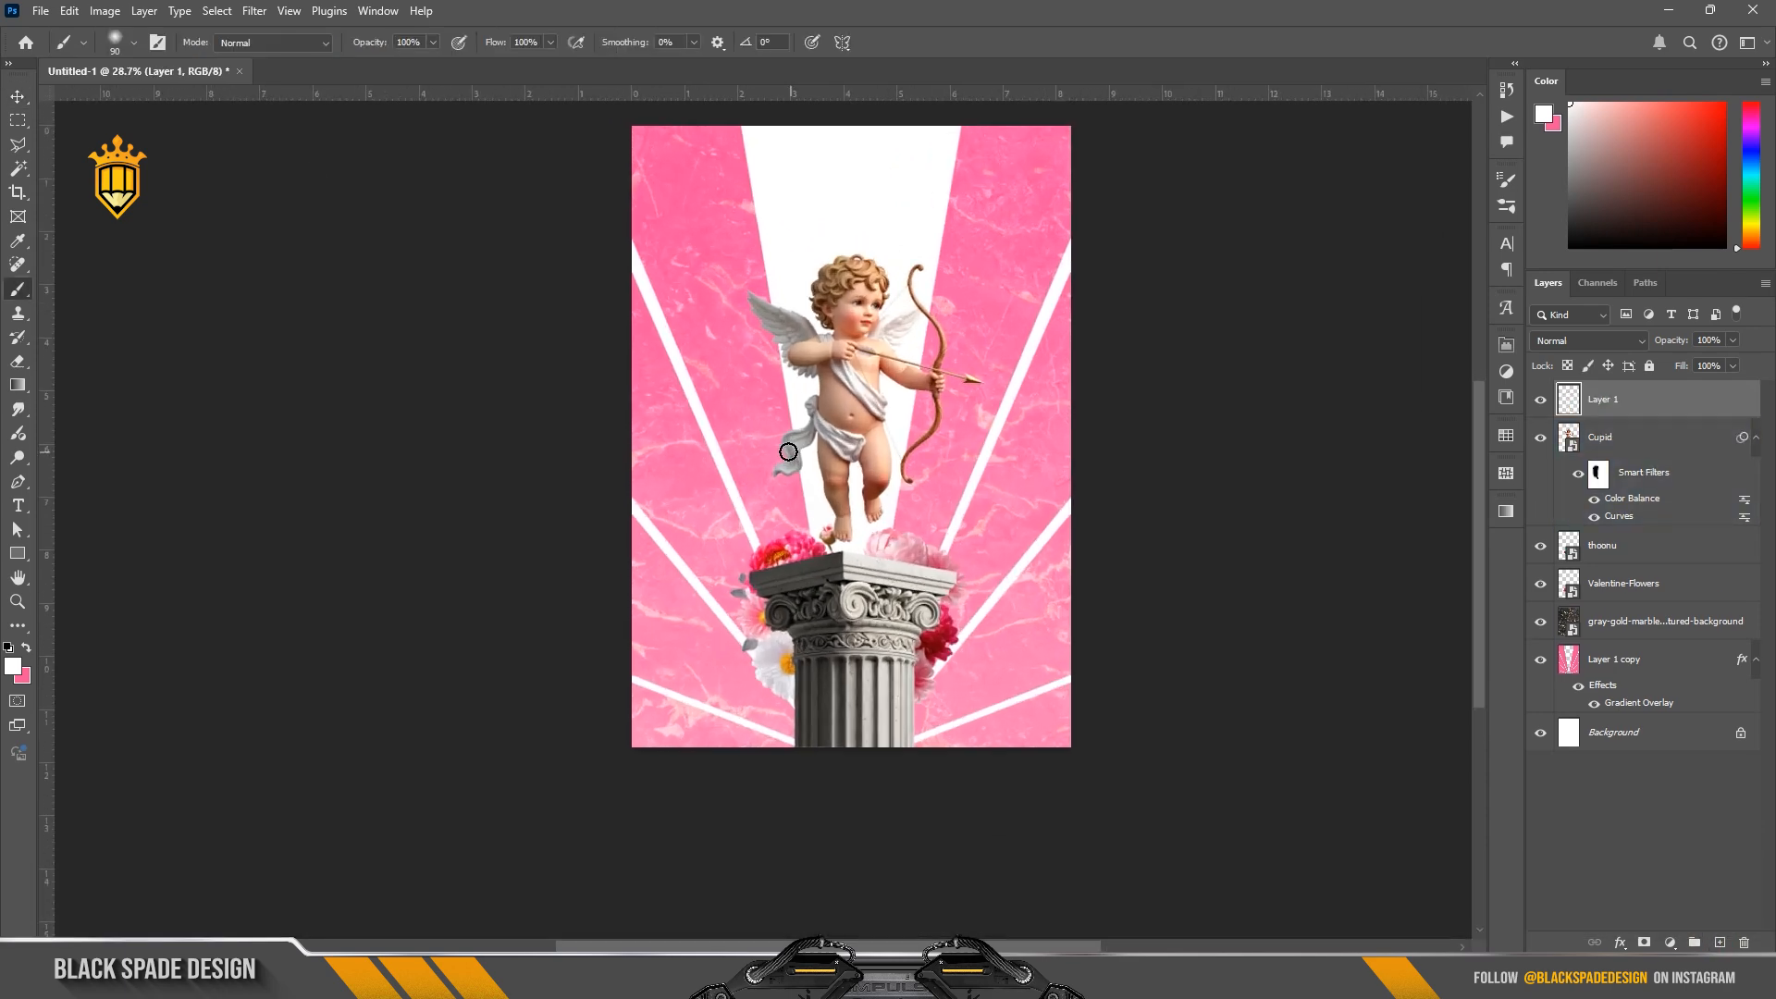
left_click(135, 45)
left_click(76, 222)
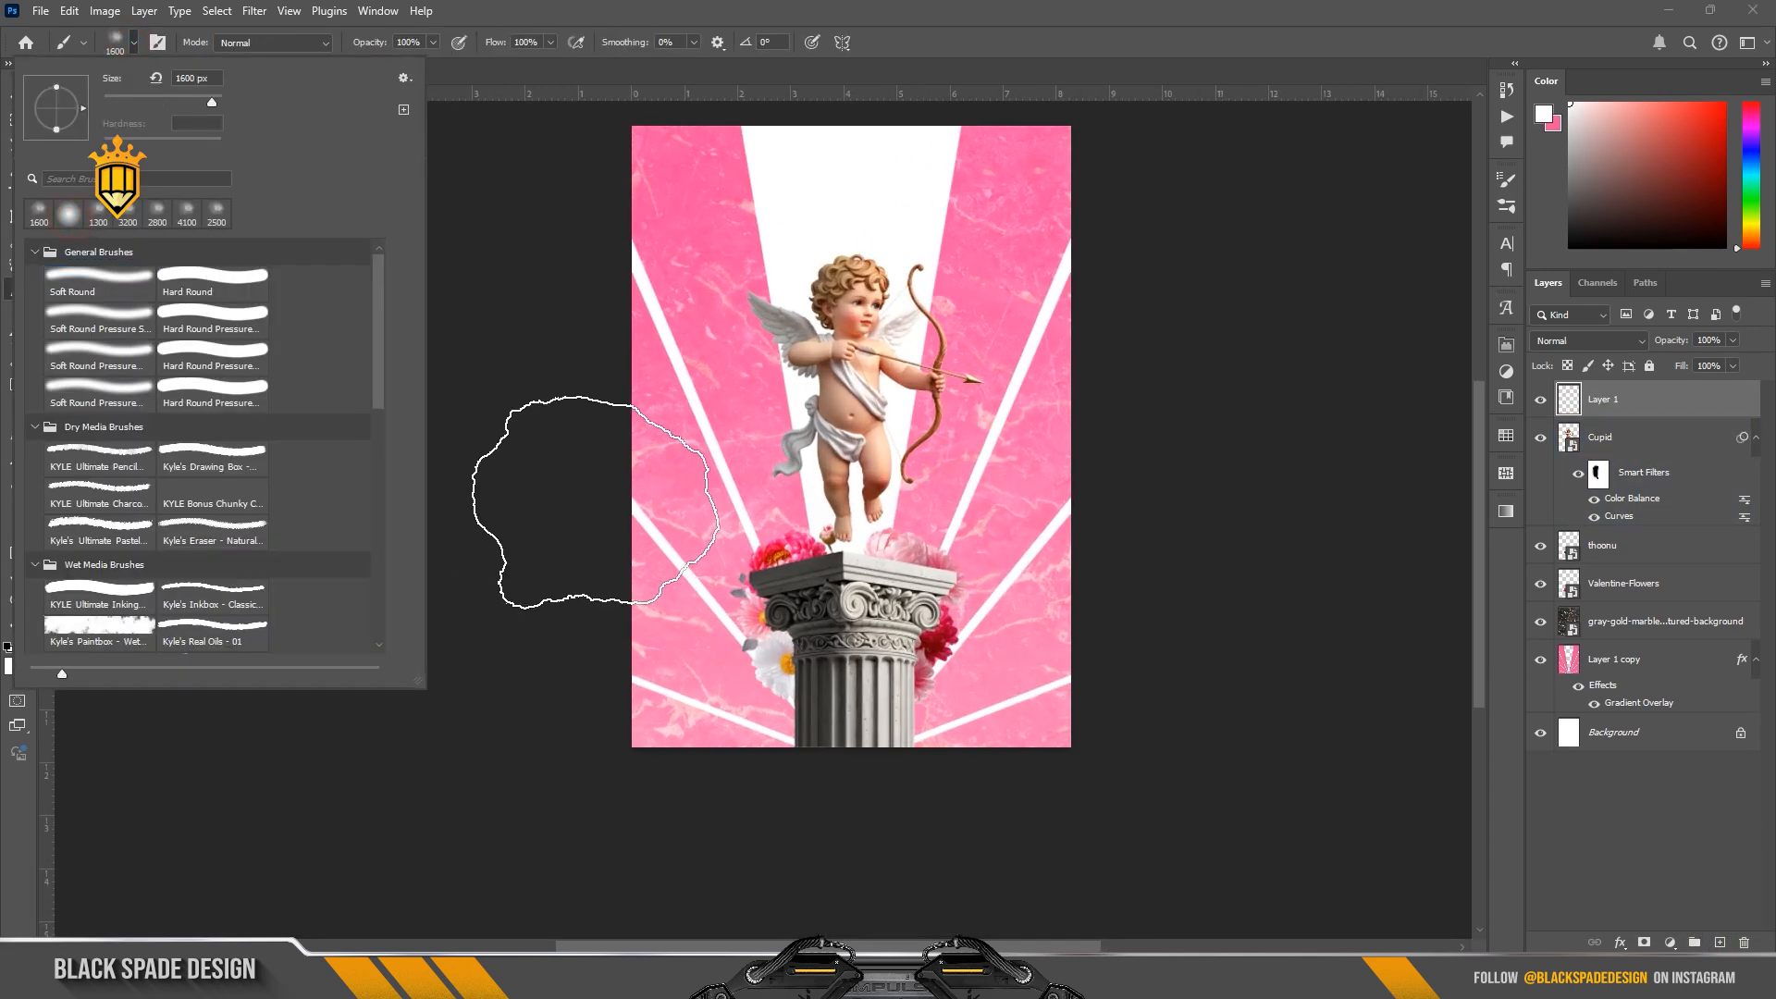
left_click(647, 684)
scroll(835, 717, "up", 3)
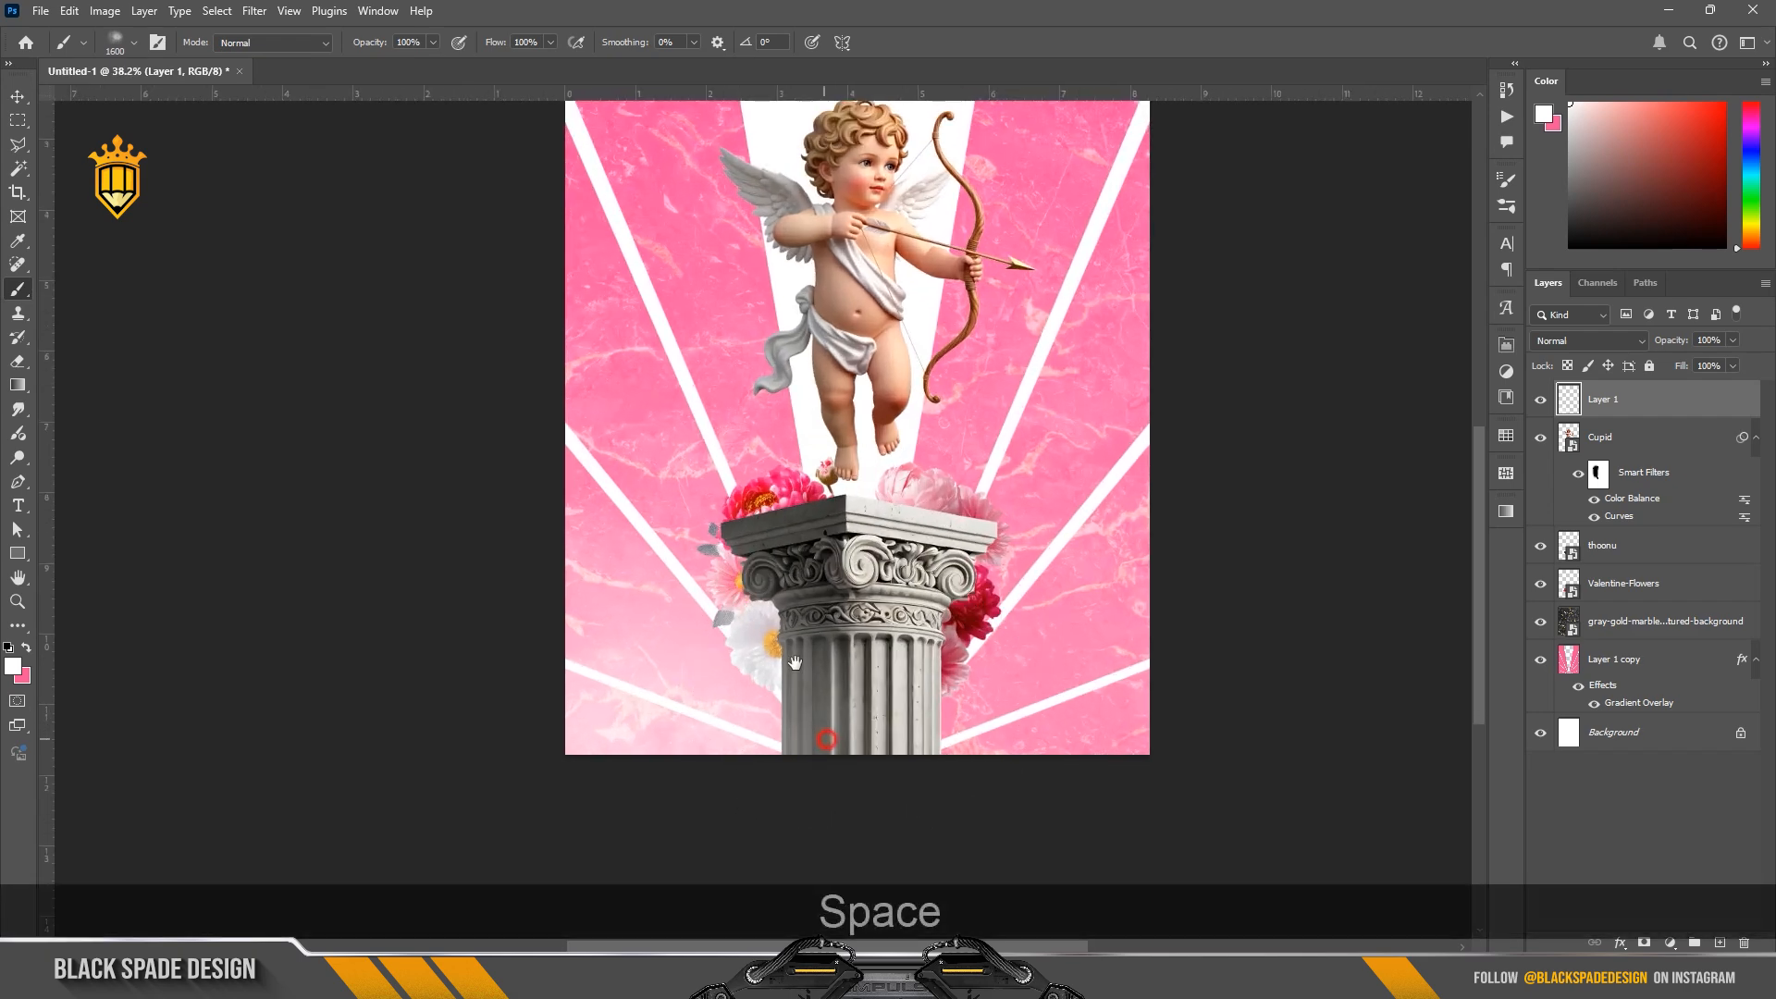
left_click_drag(829, 740, 785, 634)
Step: Set the foreground colour to a very pale pink for painting with the brush
left_click(15, 667)
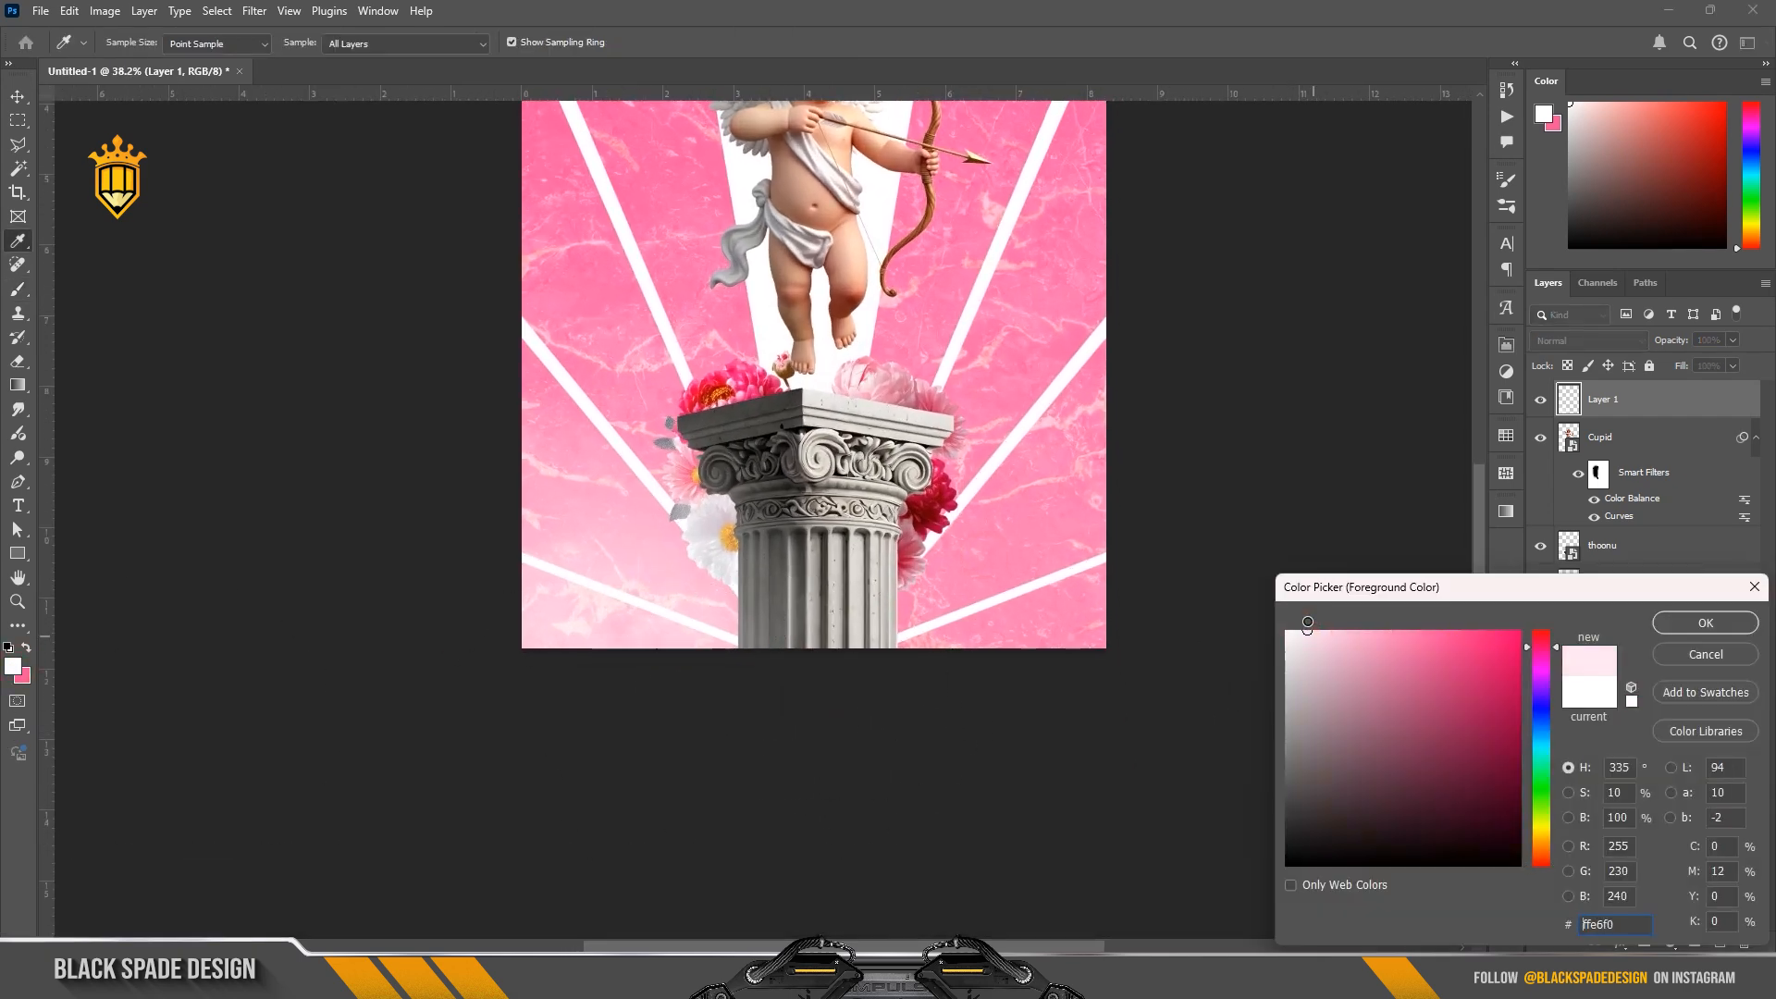
left_click(1677, 620)
key("b")
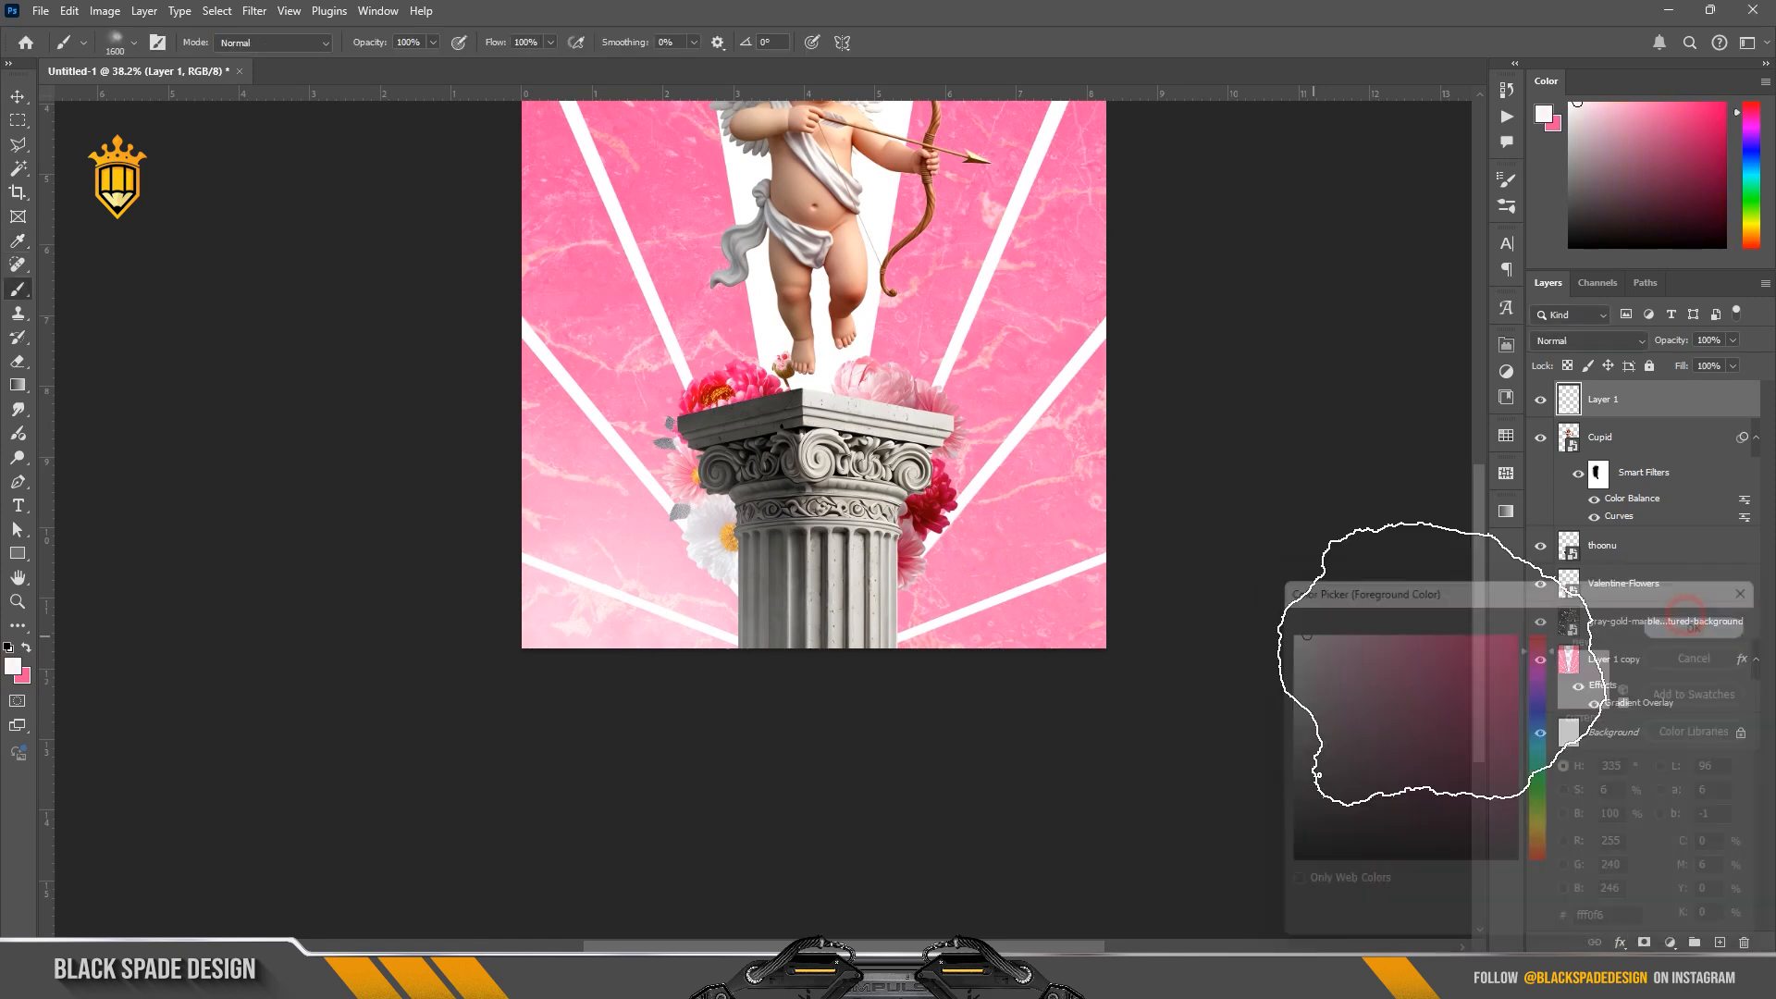
Step: Enlarge the brush to 2800 px and paint a pale haze over the pillar and the poster's lower part on Layer 1
scroll(1056, 607, "down", 3)
left_click_drag(1066, 591, 997, 735)
scroll(999, 735, "down", 3)
key("]")
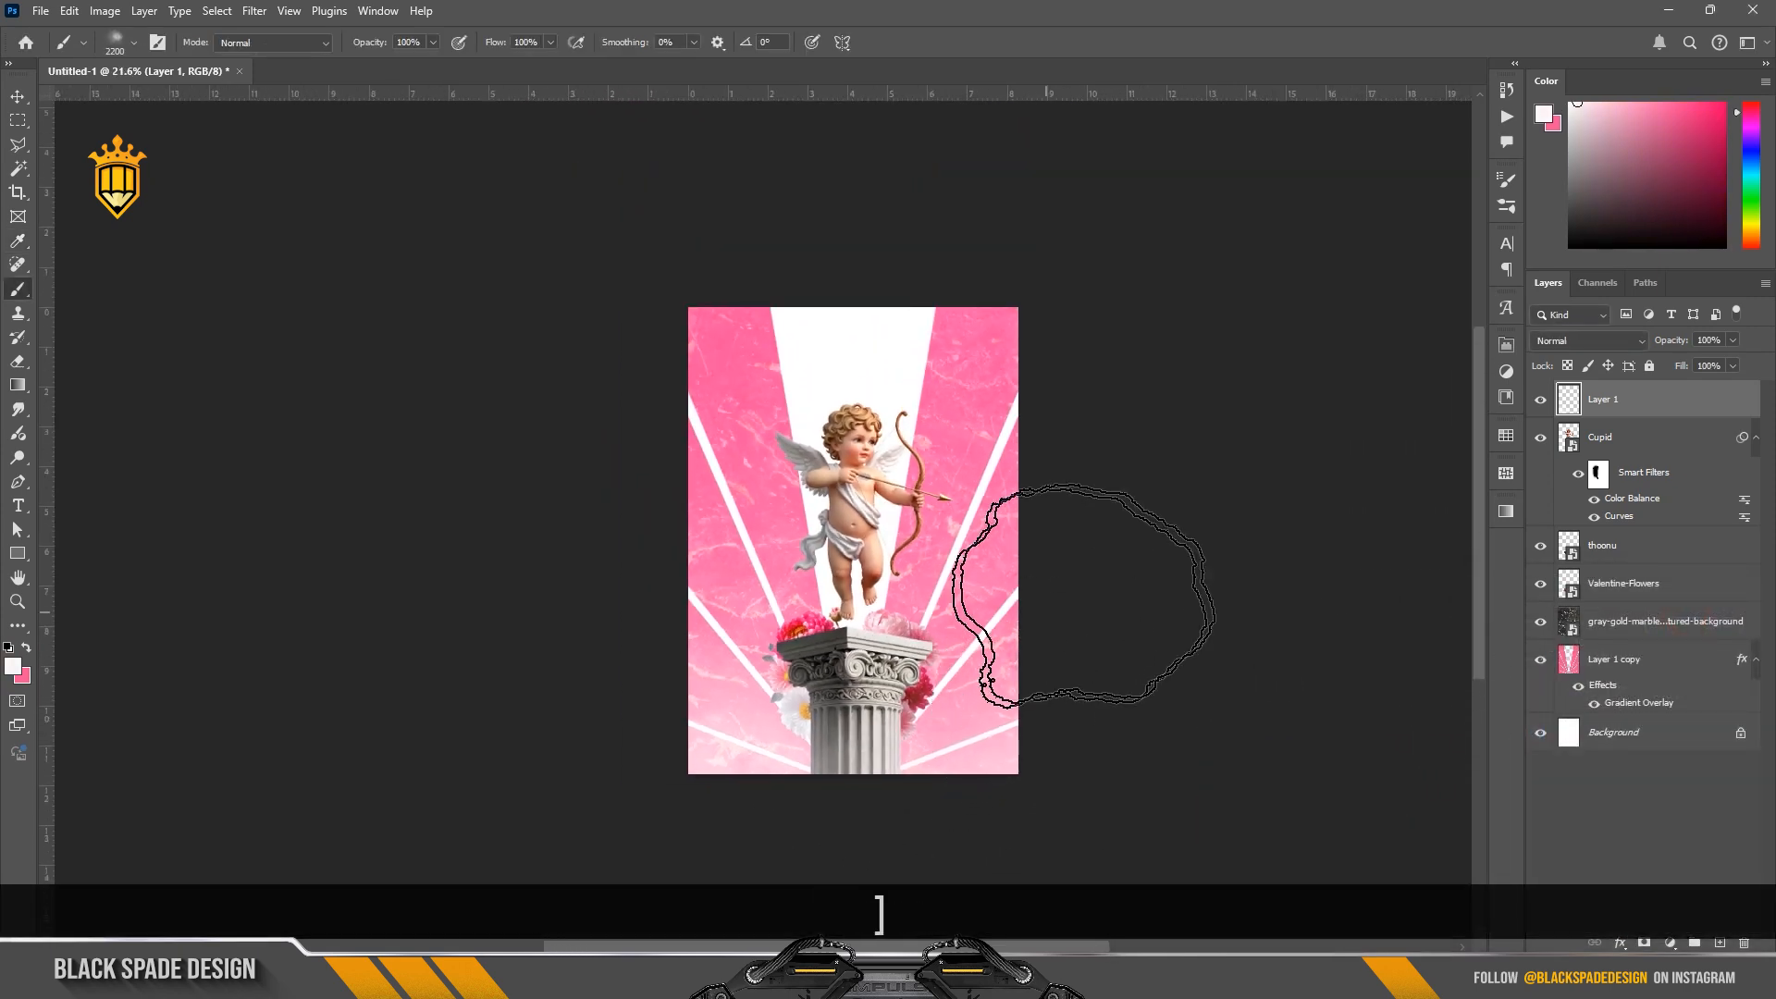
key("]")
key("]")
key("]")
key("]")
key("]")
key("]")
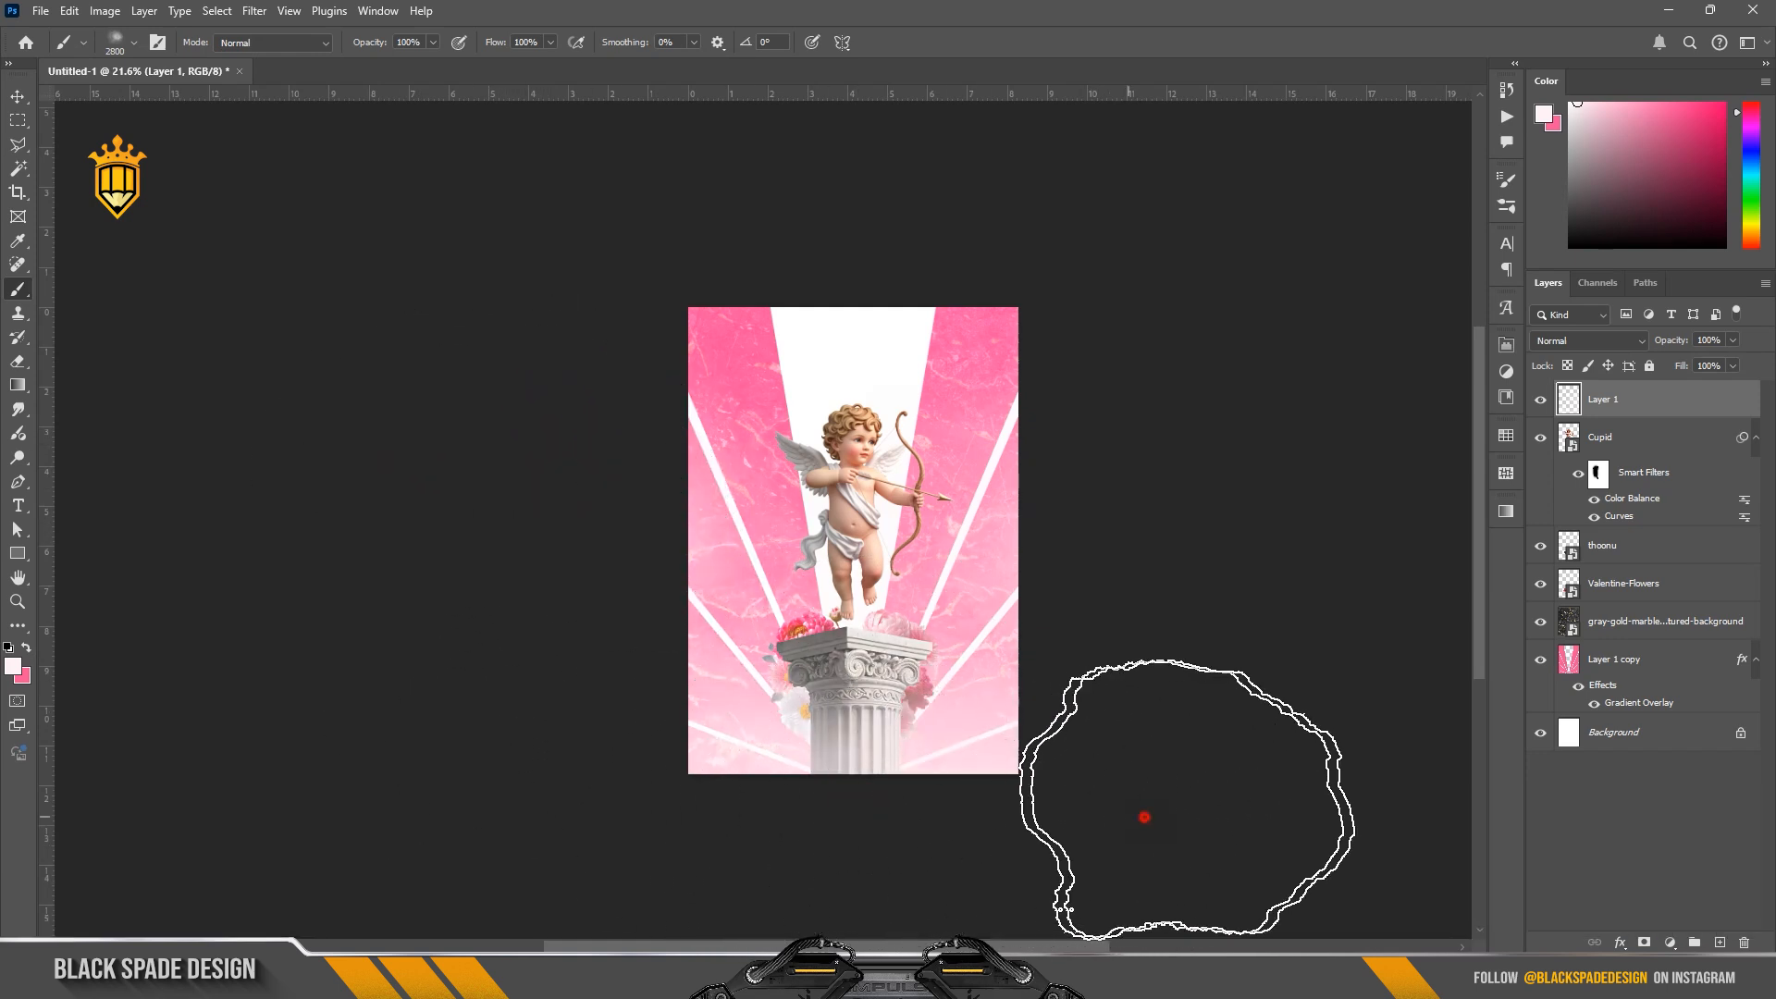
scroll(879, 638, "up", 1)
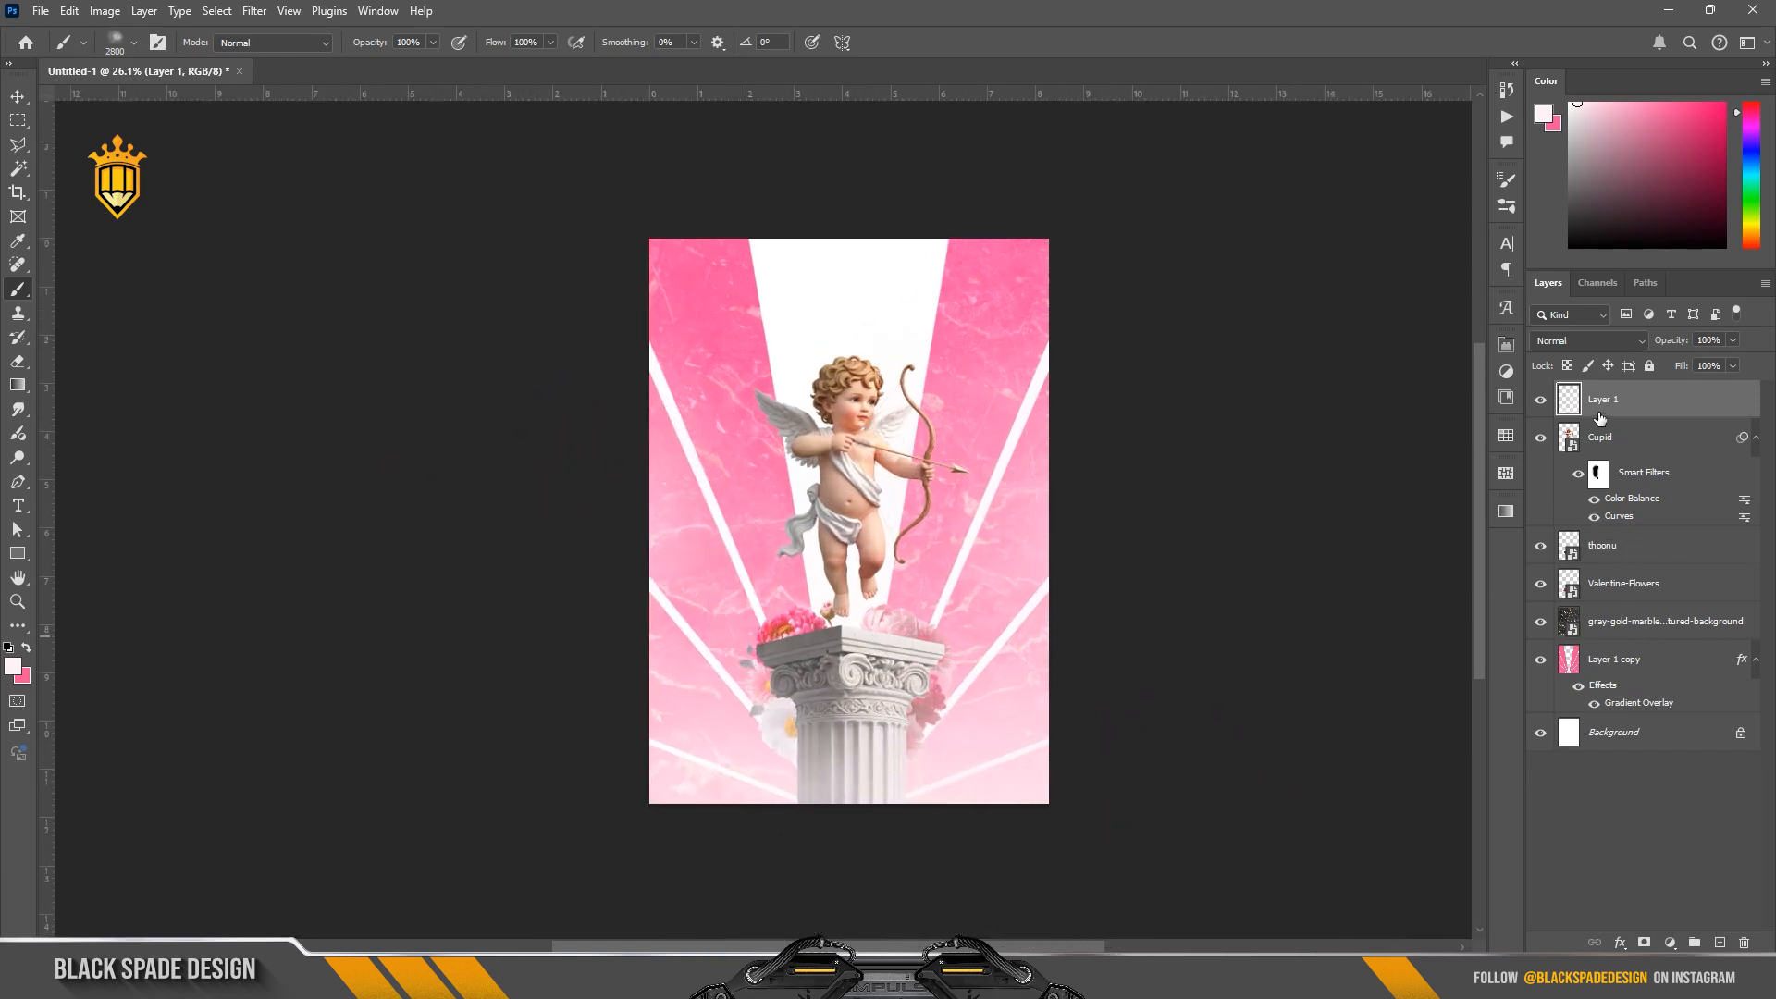
Step: Move the haze layer, Layer 1, beneath the Cupid layer
left_click_drag(1600, 413, 1605, 515)
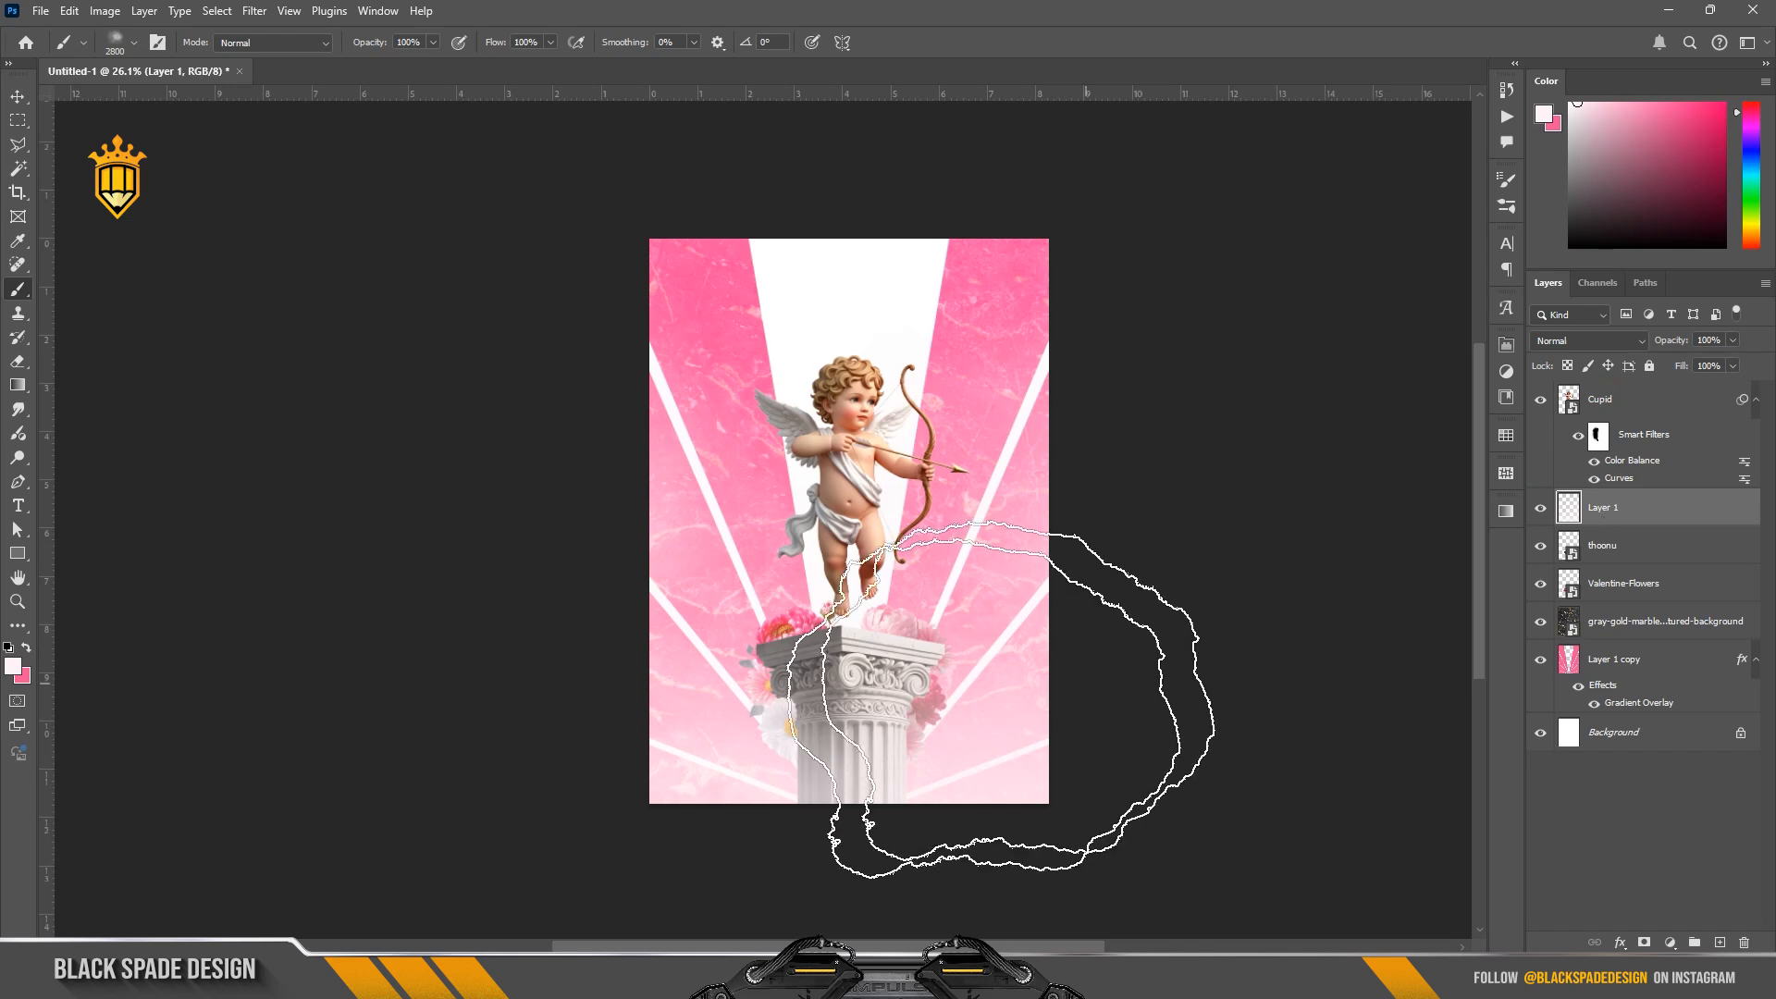
scroll(845, 770, "up", 5)
key("space")
left_click_drag(829, 678, 807, 612)
key("v")
scroll(934, 625, "down", 3)
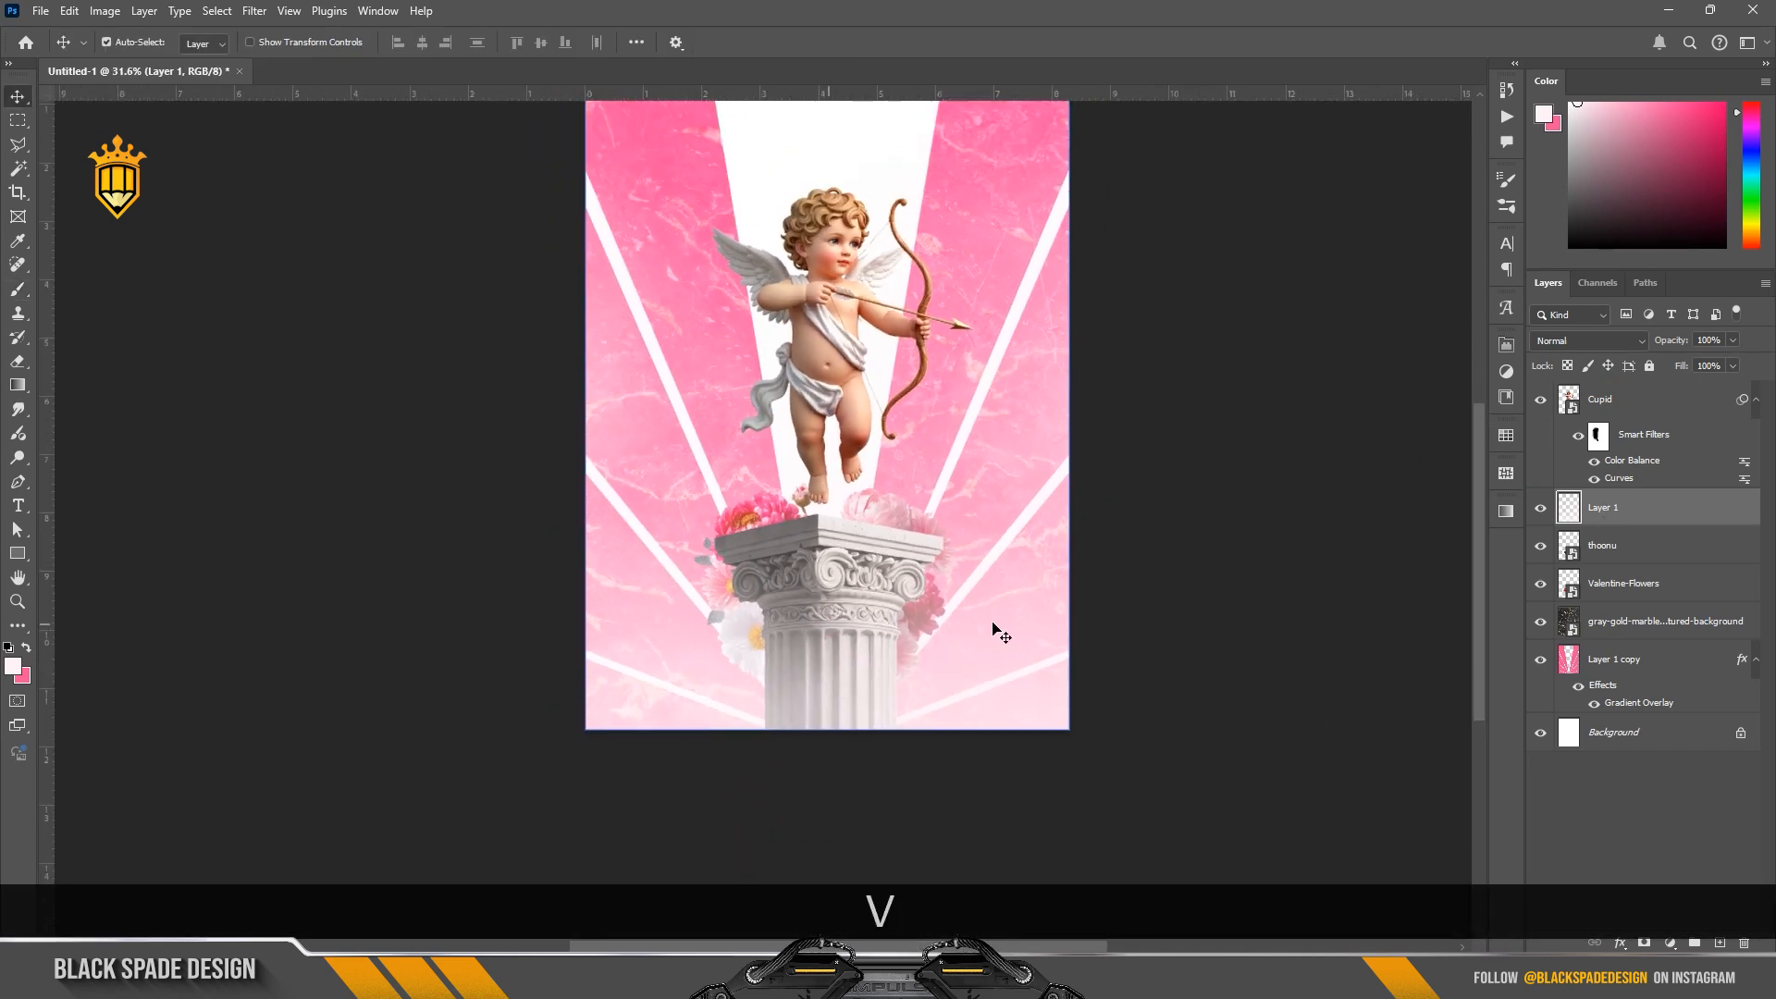
Step: Apply a pink Color Overlay to the thoonu pillar layer with Overlay blend mode and about 43% opacity
left_click(1610, 548)
left_click(1620, 942)
left_click(1648, 872)
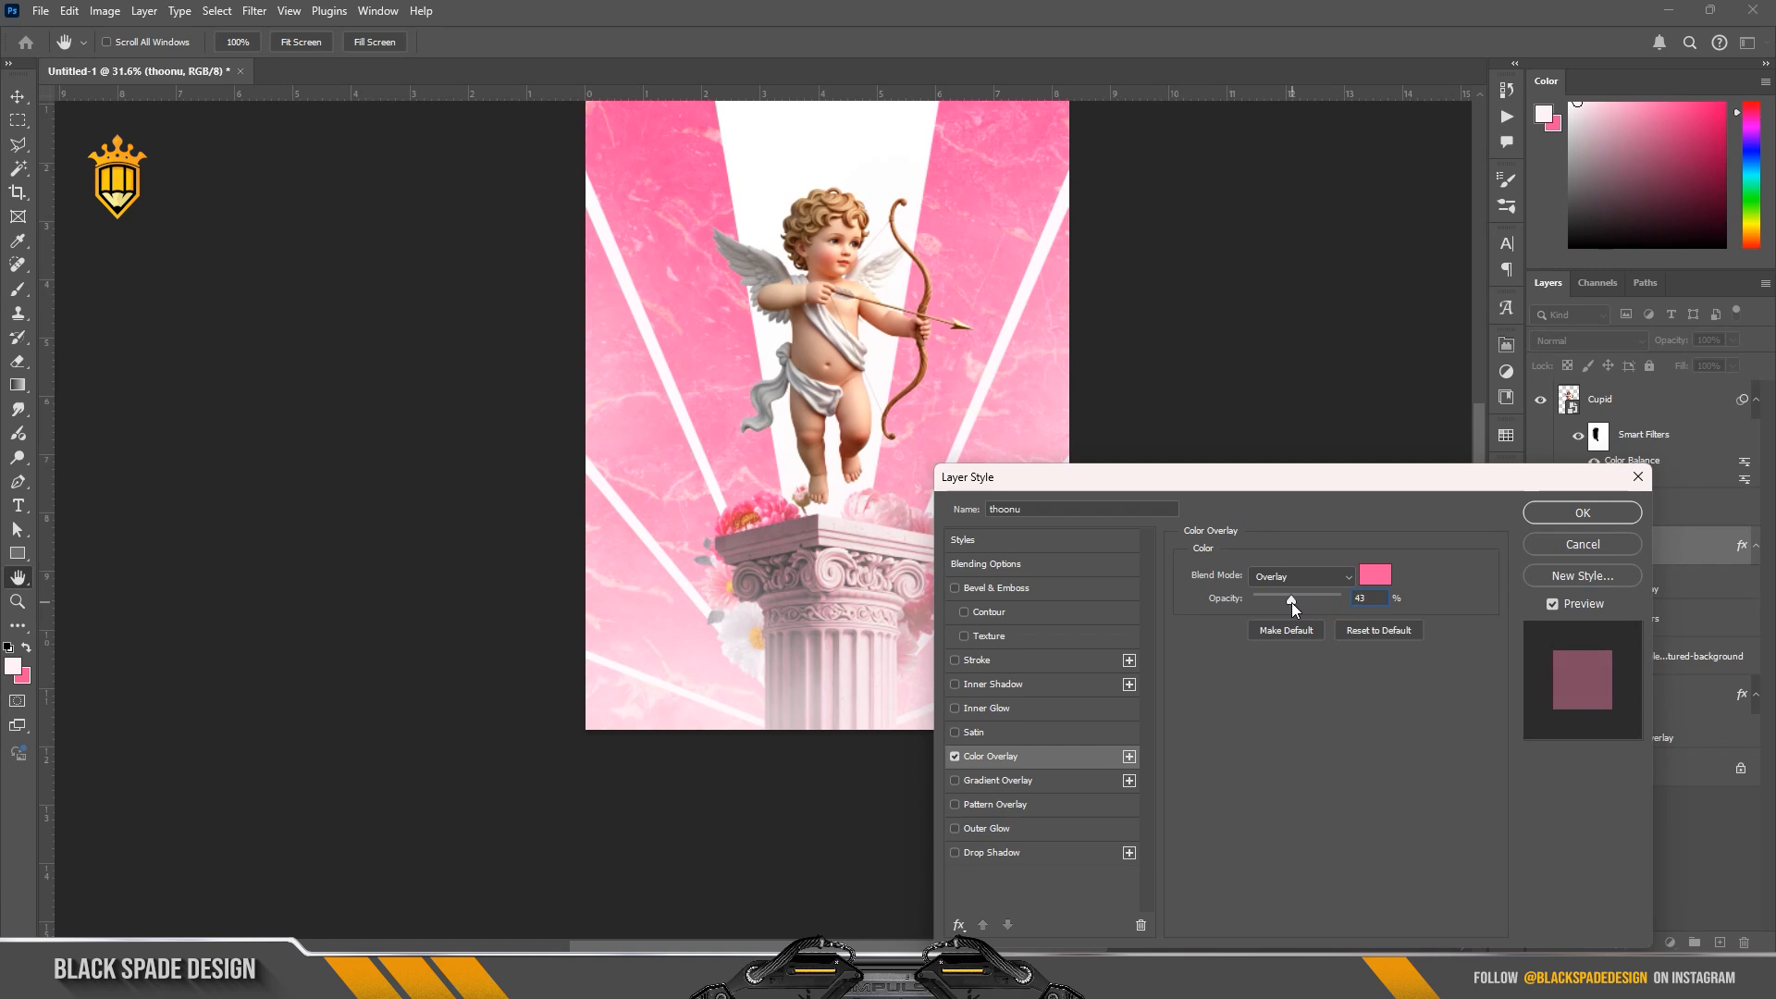
left_click(1556, 515)
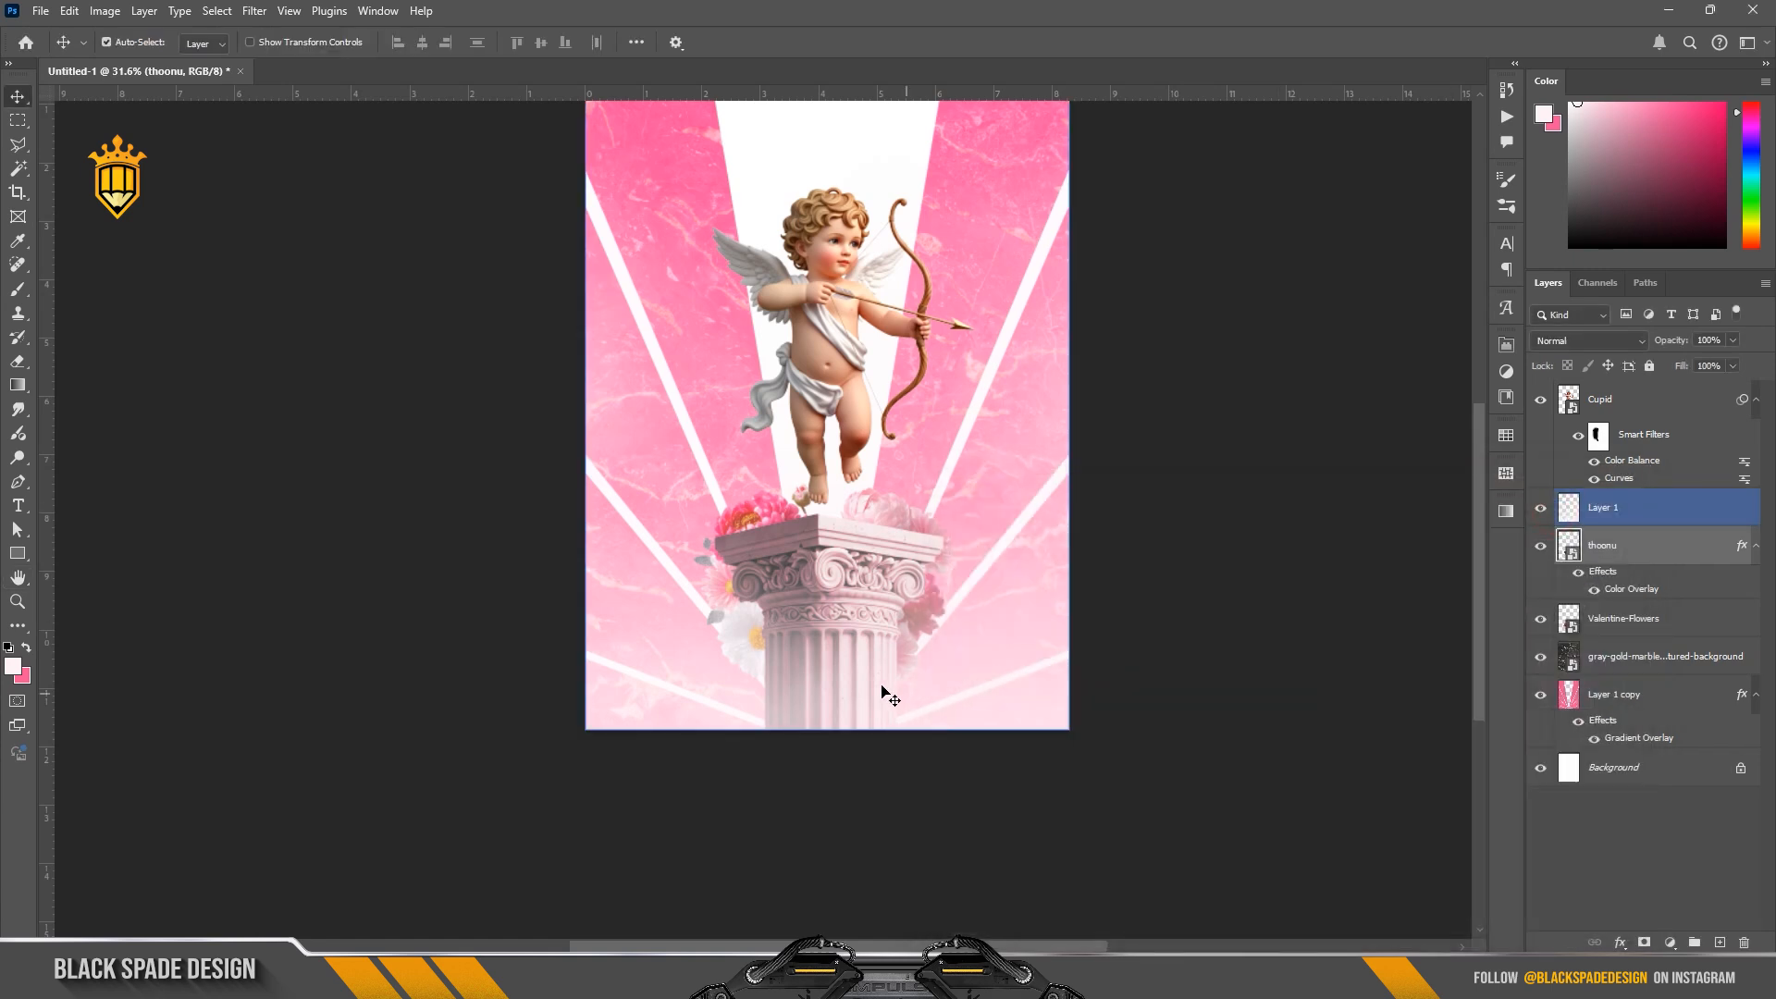
scroll(880, 676, "down", 4)
scroll(794, 488, "up", 5)
key("space")
left_click_drag(833, 613, 833, 560)
Step: Place the cloud image from the Pongal 2026 folder above the Cupid layer and shift it down across the pillar's base
left_click(1634, 402)
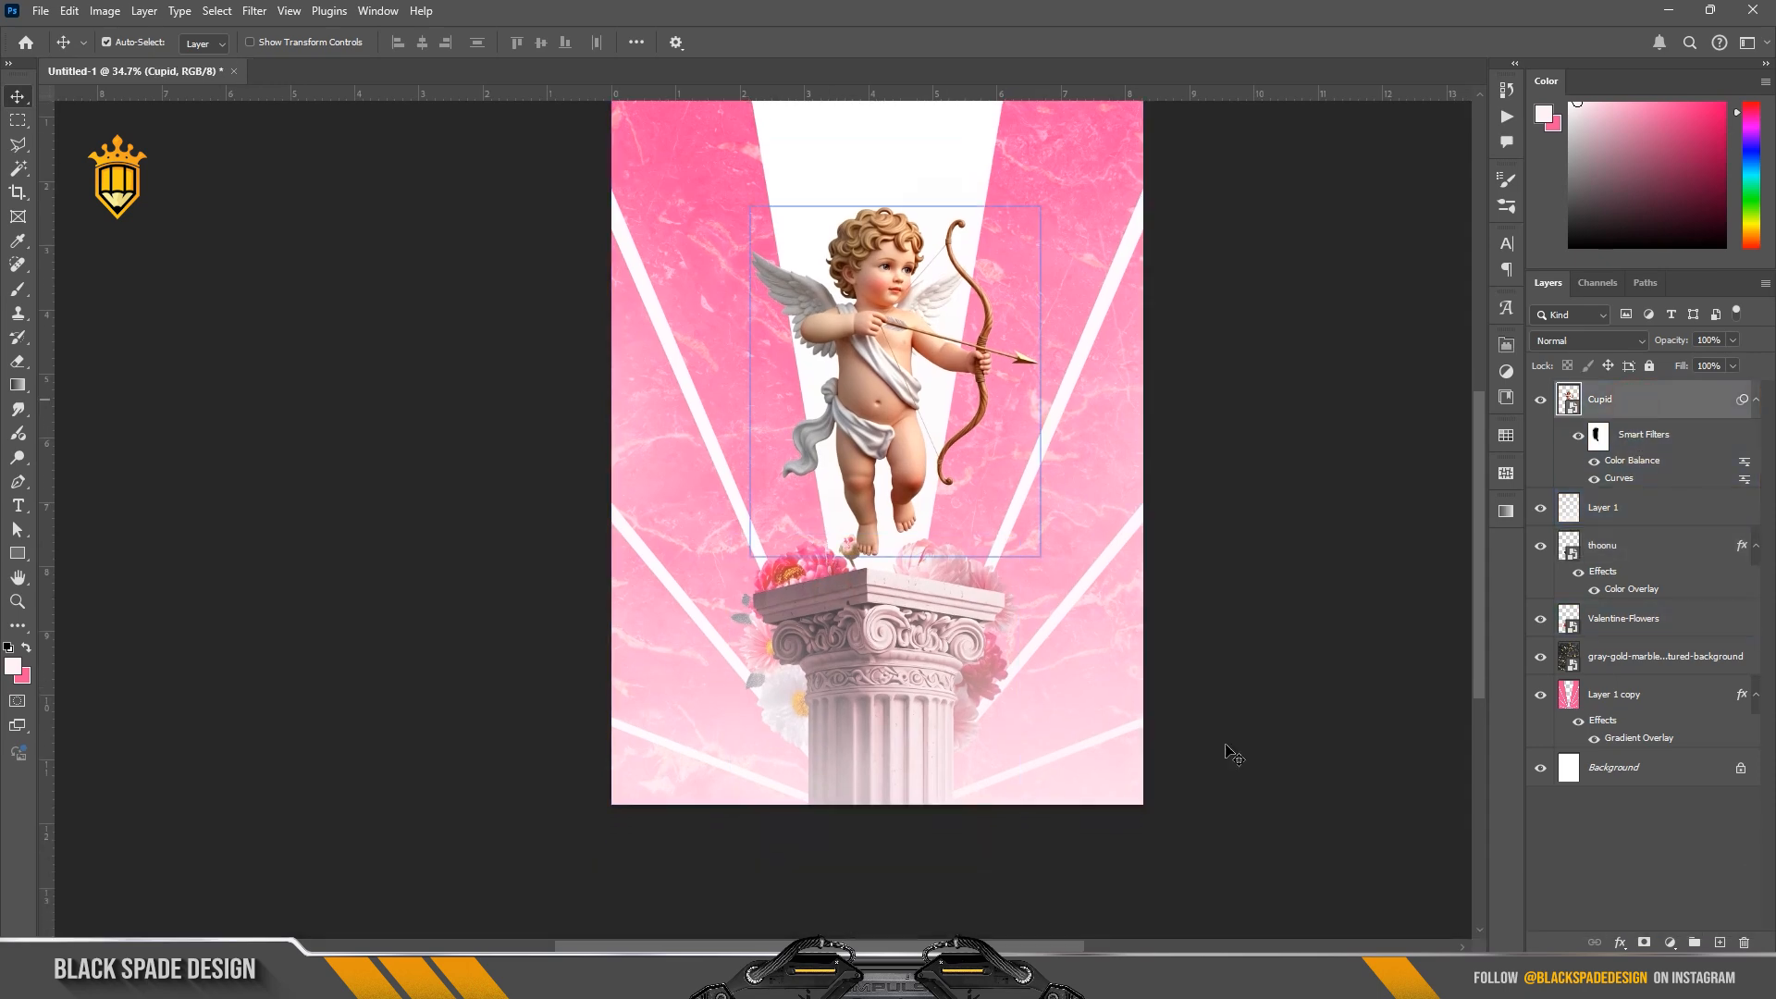
left_click(782, 973)
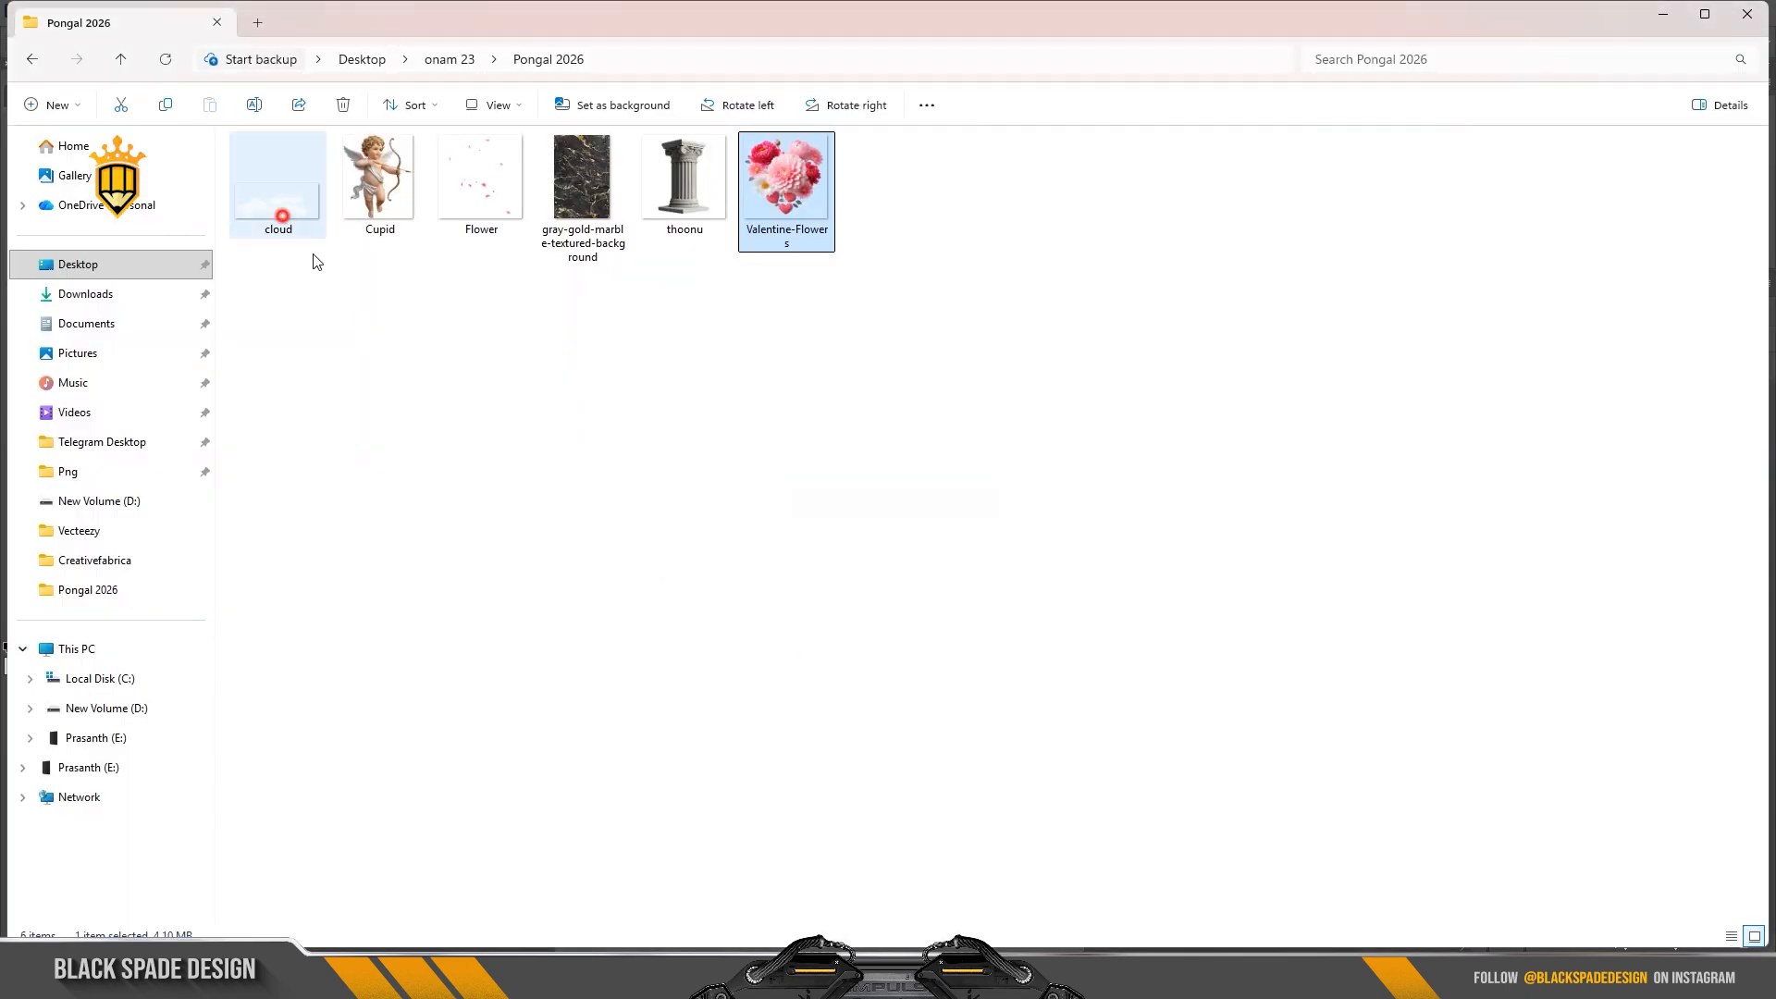
left_click_drag(309, 258, 968, 830)
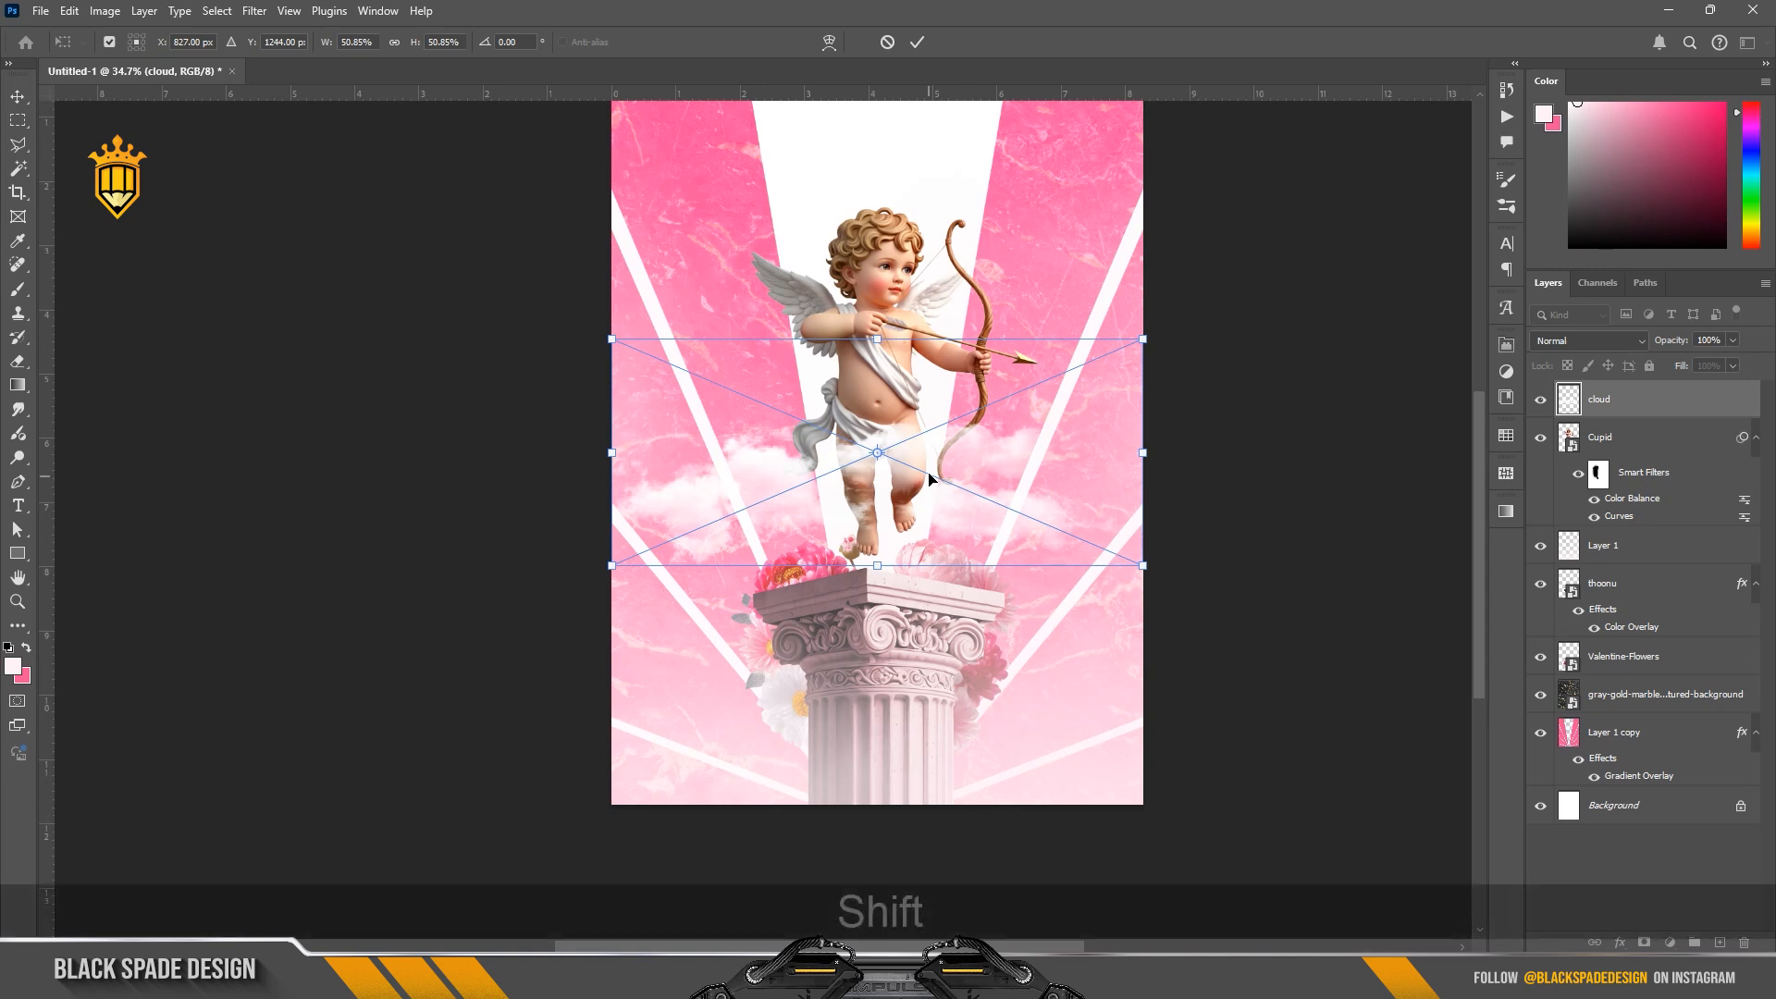
left_click_drag(930, 477, 968, 785)
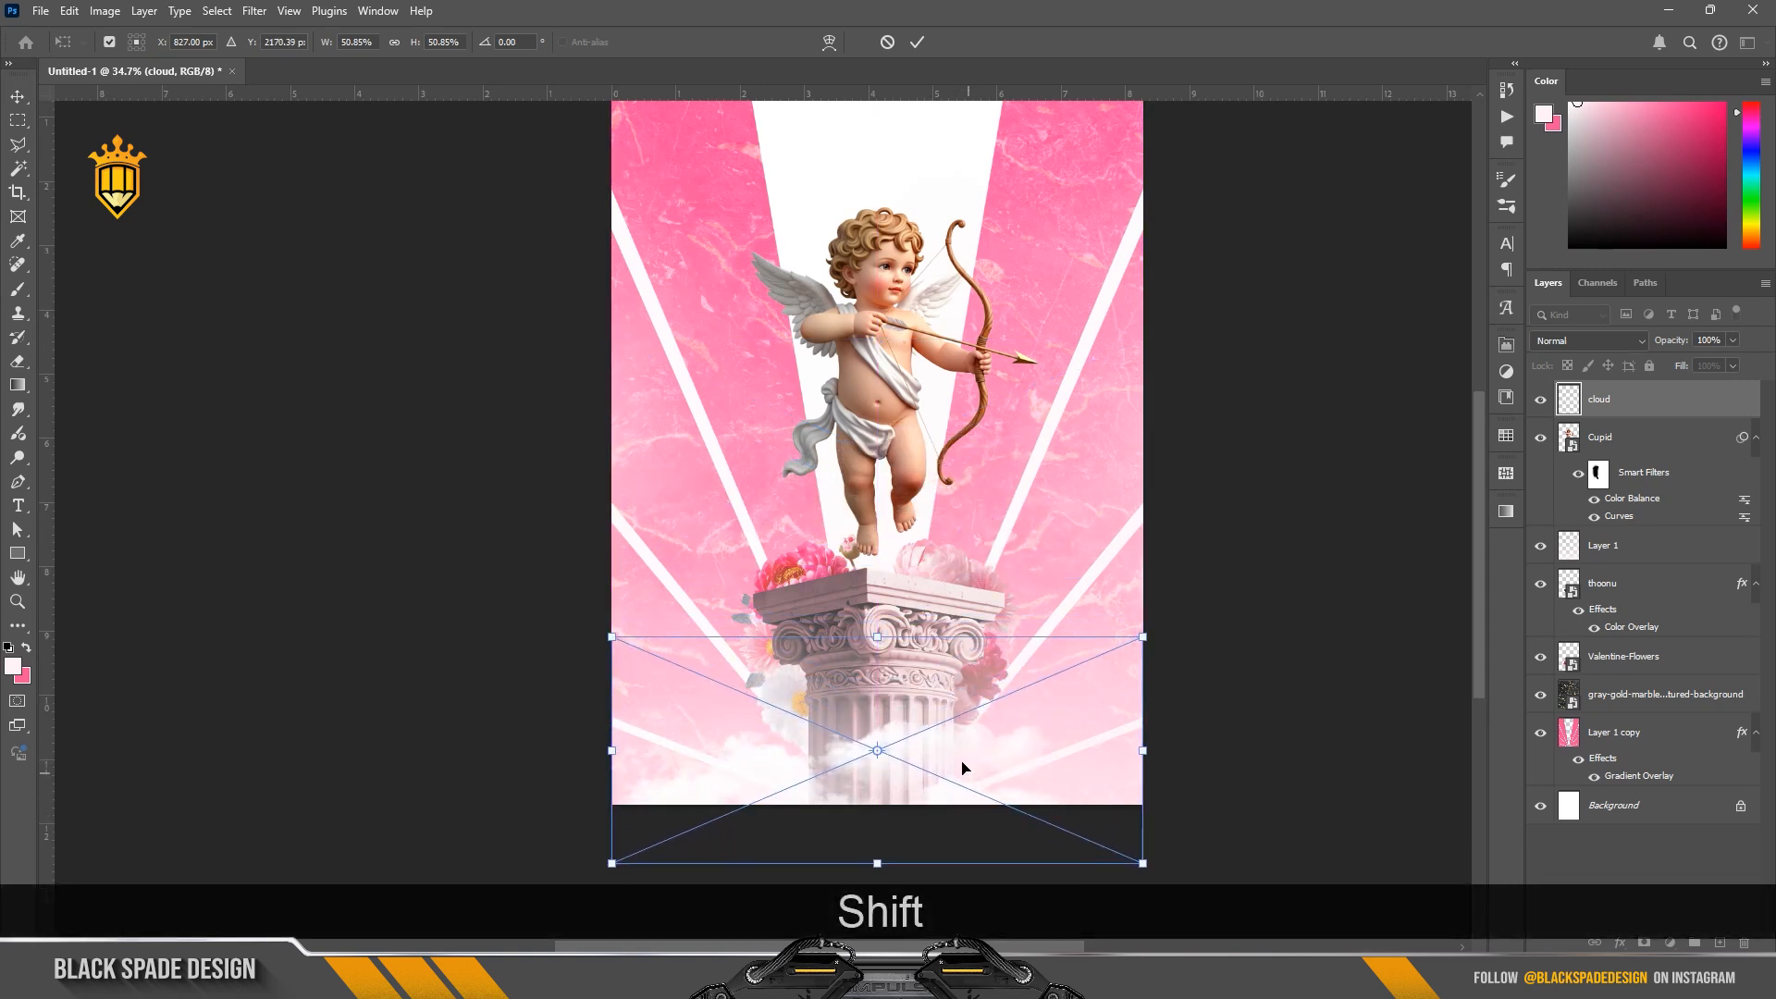
key("Return")
Step: Duplicate the cloud layer, scale the copy to 47.53% and position it over the poster's lower-right corner
key("ctrl+j")
key("ctrl+t")
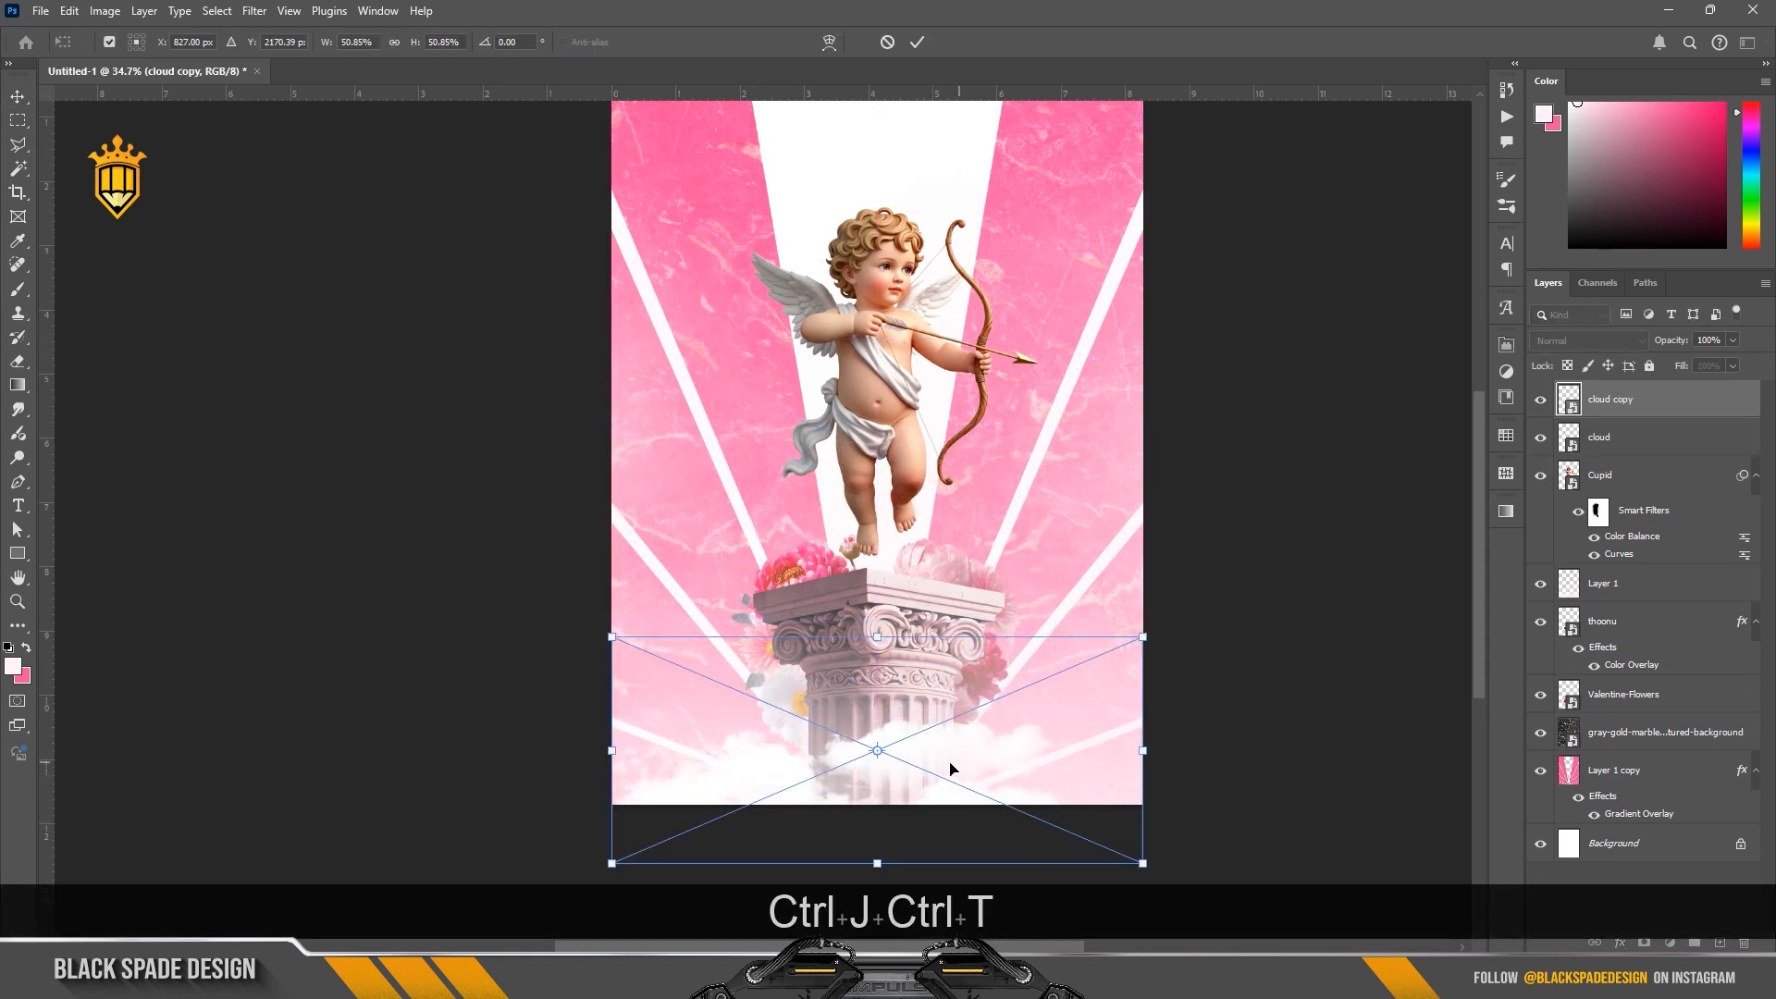
left_click_drag(951, 761, 1092, 731)
left_click_drag(1266, 617, 1182, 699)
left_click_drag(1106, 750, 1192, 764)
left_click_drag(1260, 673, 1337, 642)
left_click_drag(1178, 770, 1219, 770)
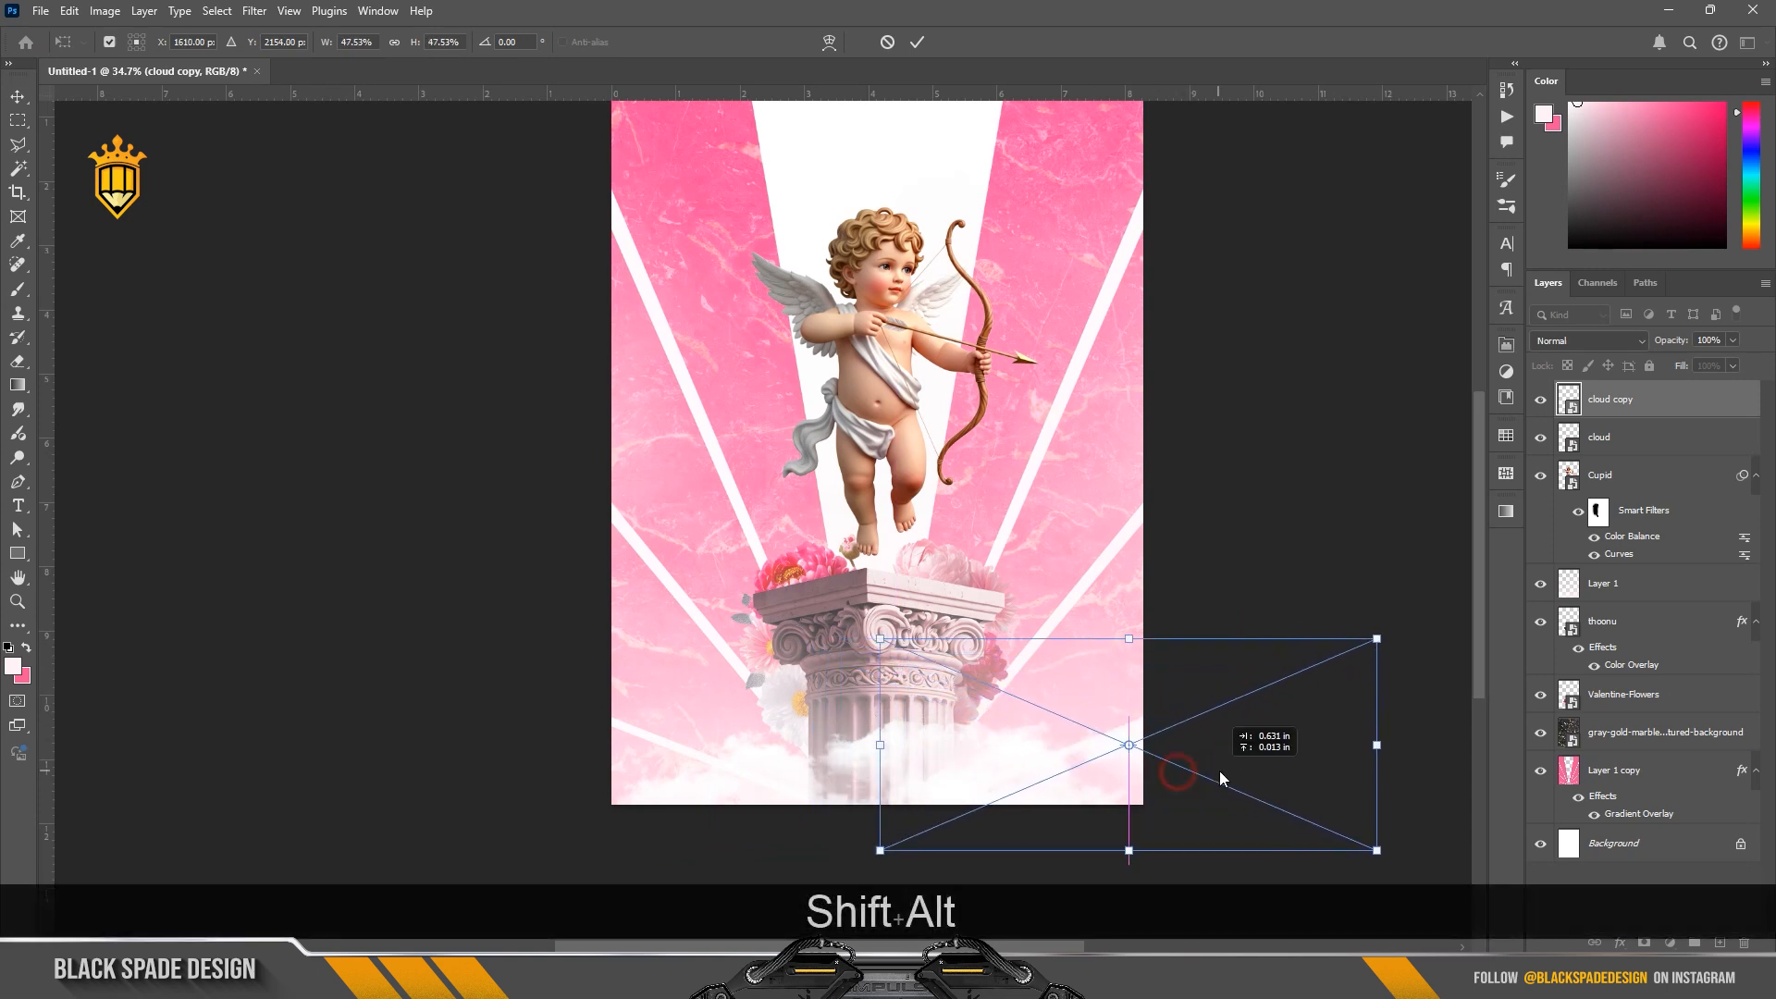
key("Return")
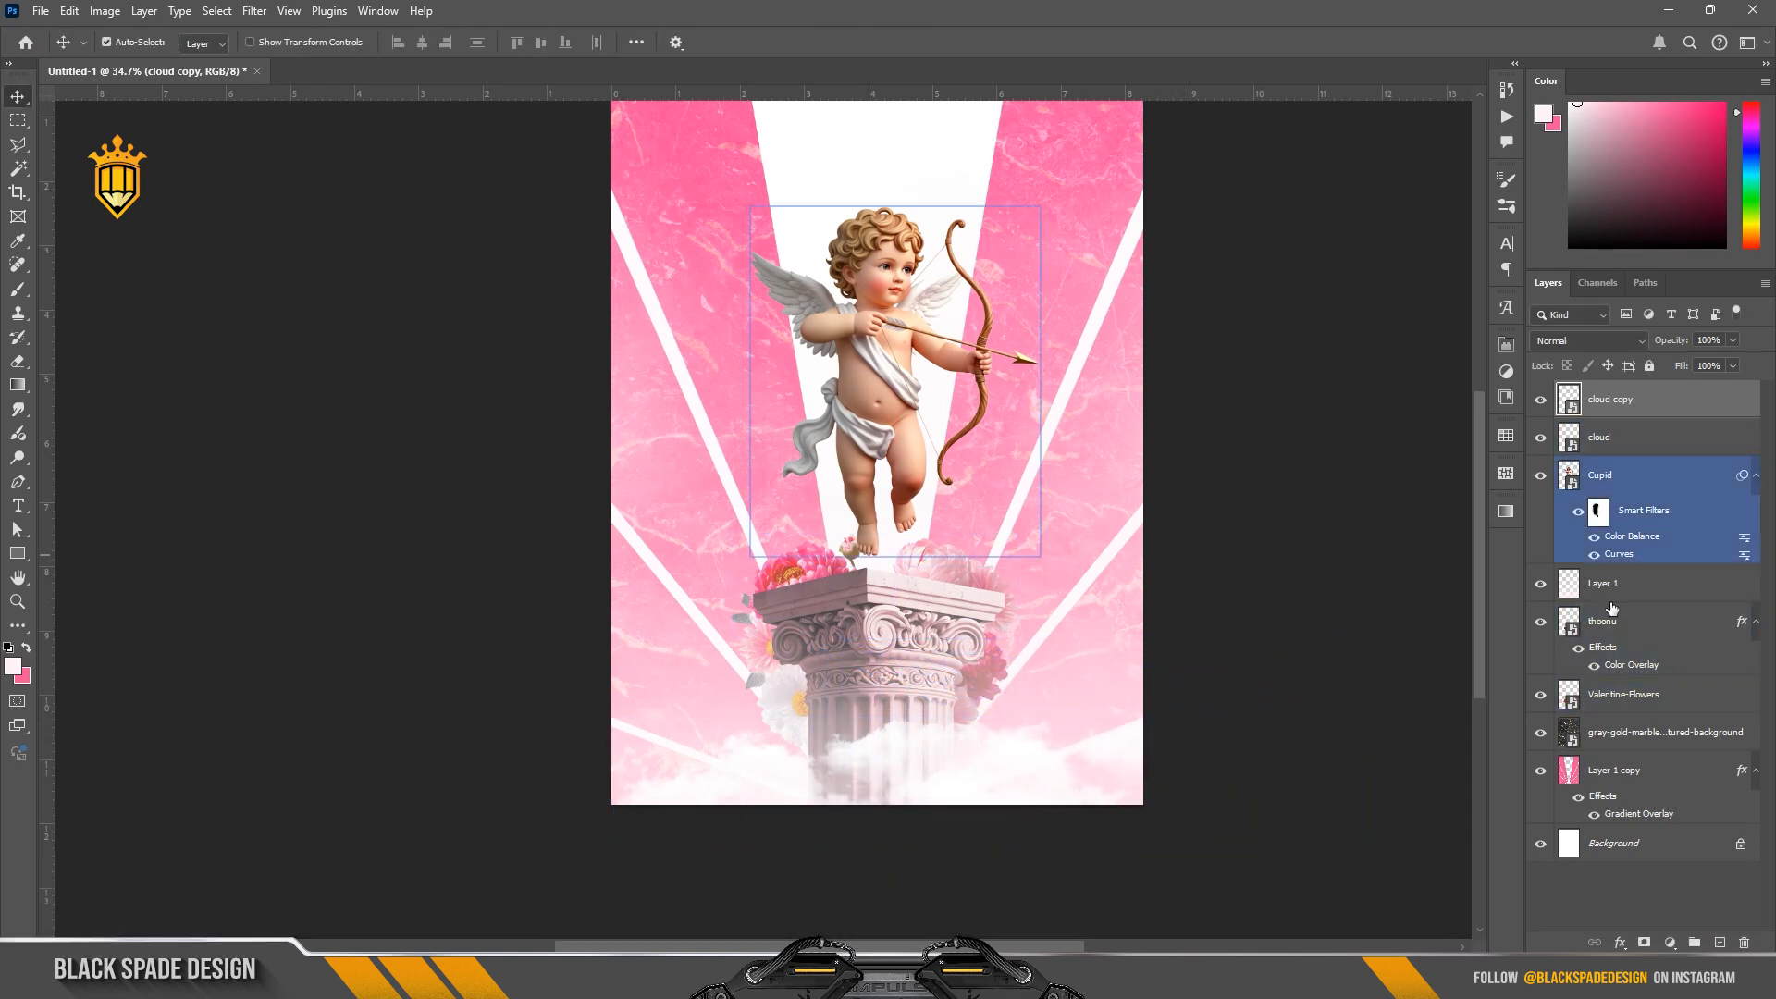
Step: Move the cloud and cloud copy layers together beneath Layer 1
left_click(1603, 585)
left_click(1609, 400)
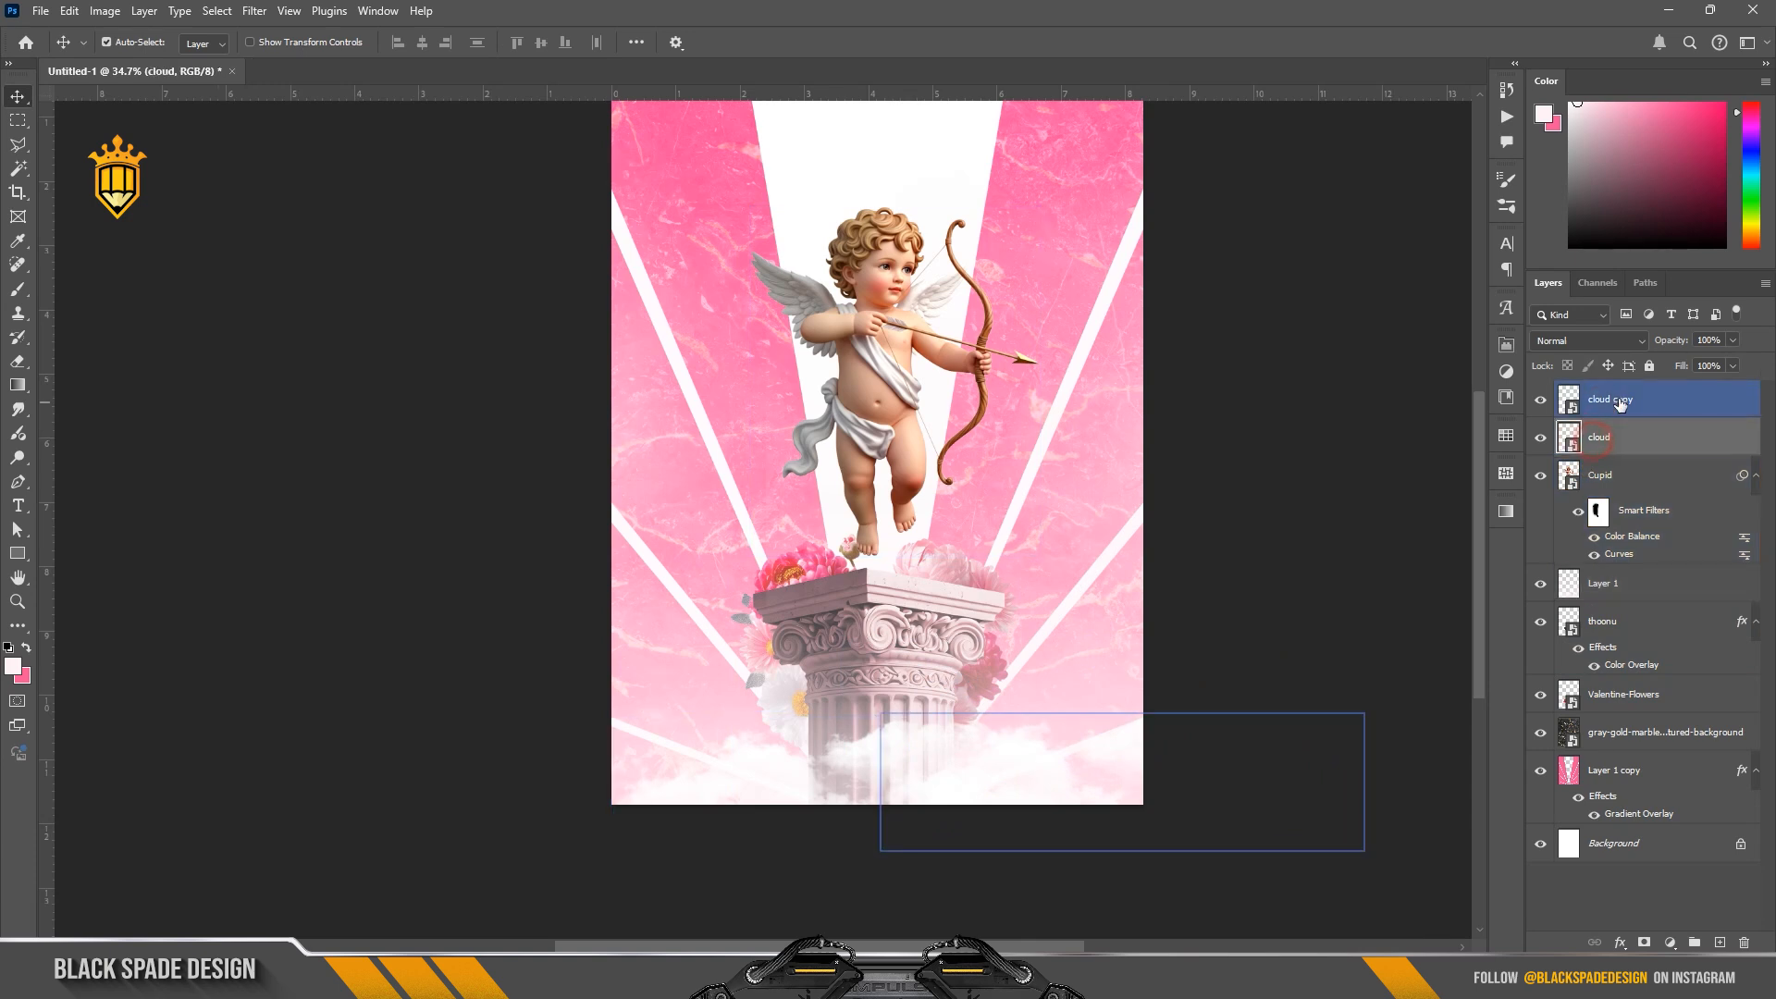
left_click(1627, 452, "shift")
left_click_drag(1626, 451, 1626, 602)
scroll(912, 791, "up", 2)
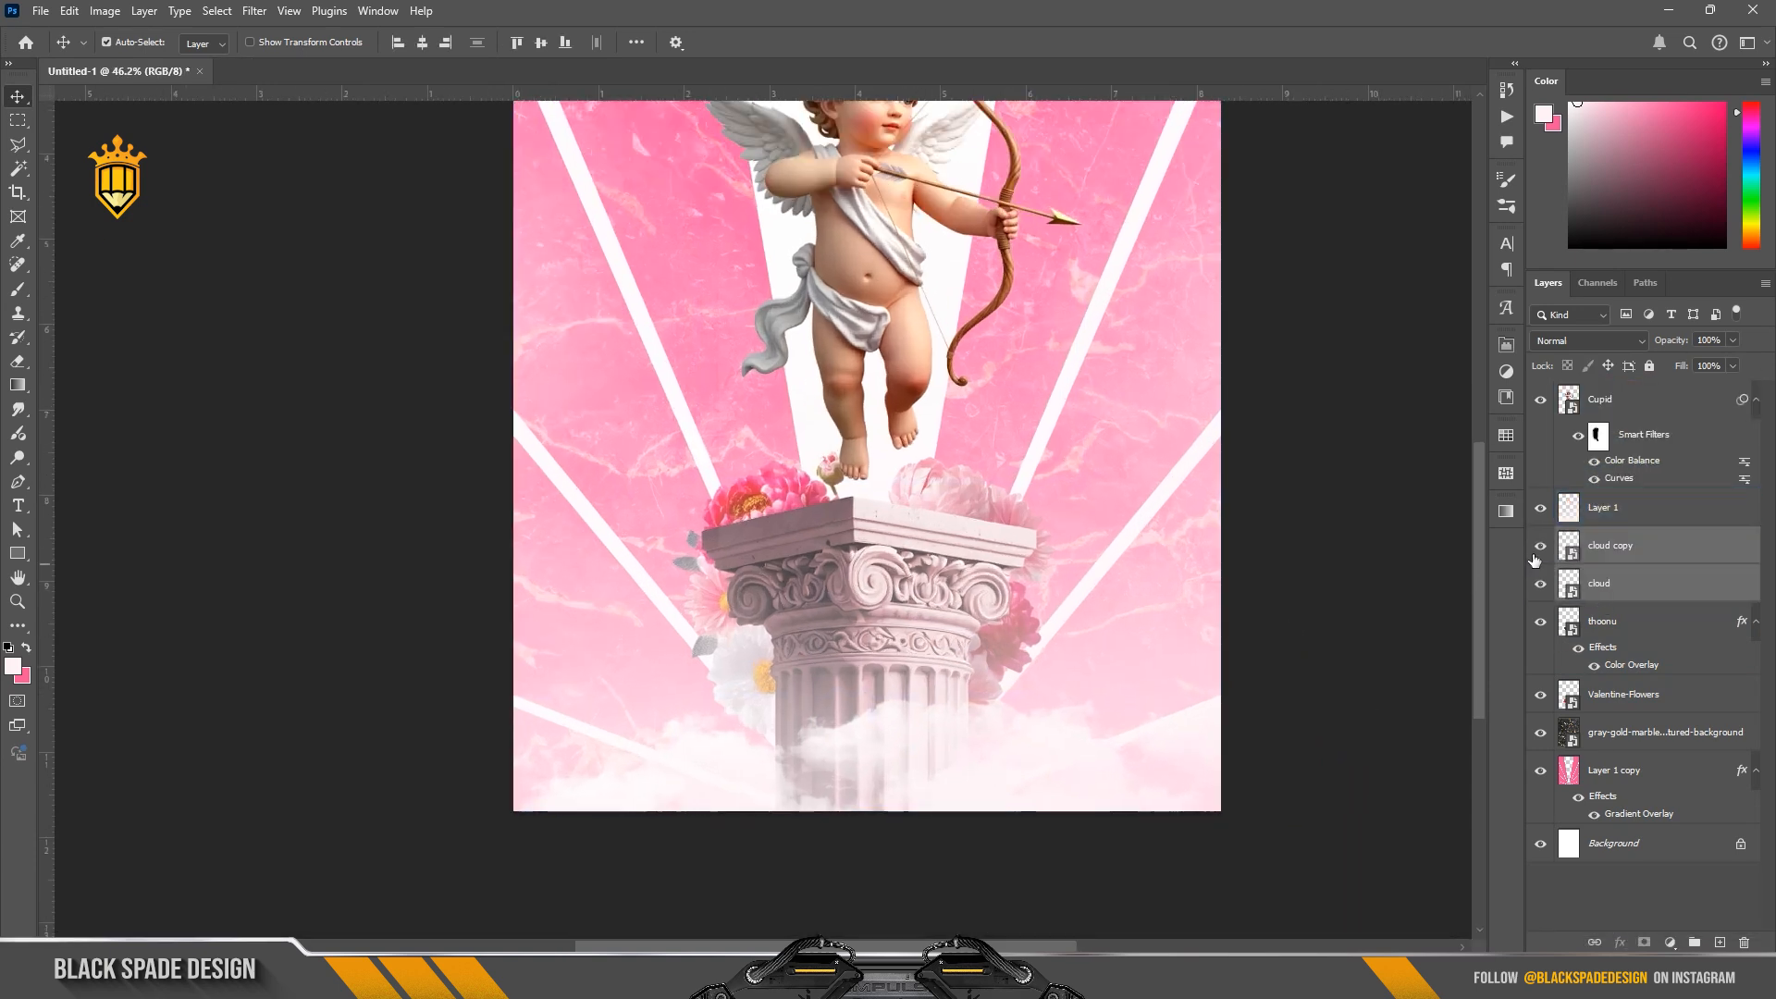
Step: Duplicate the cloud copy layer and shift the duplicate to the poster's lower-left corner
left_click(1628, 553)
key("ctrl+j")
key("ctrl+t")
left_click_drag(1122, 681, 545, 733)
key("Return")
scroll(634, 674, "down", 2)
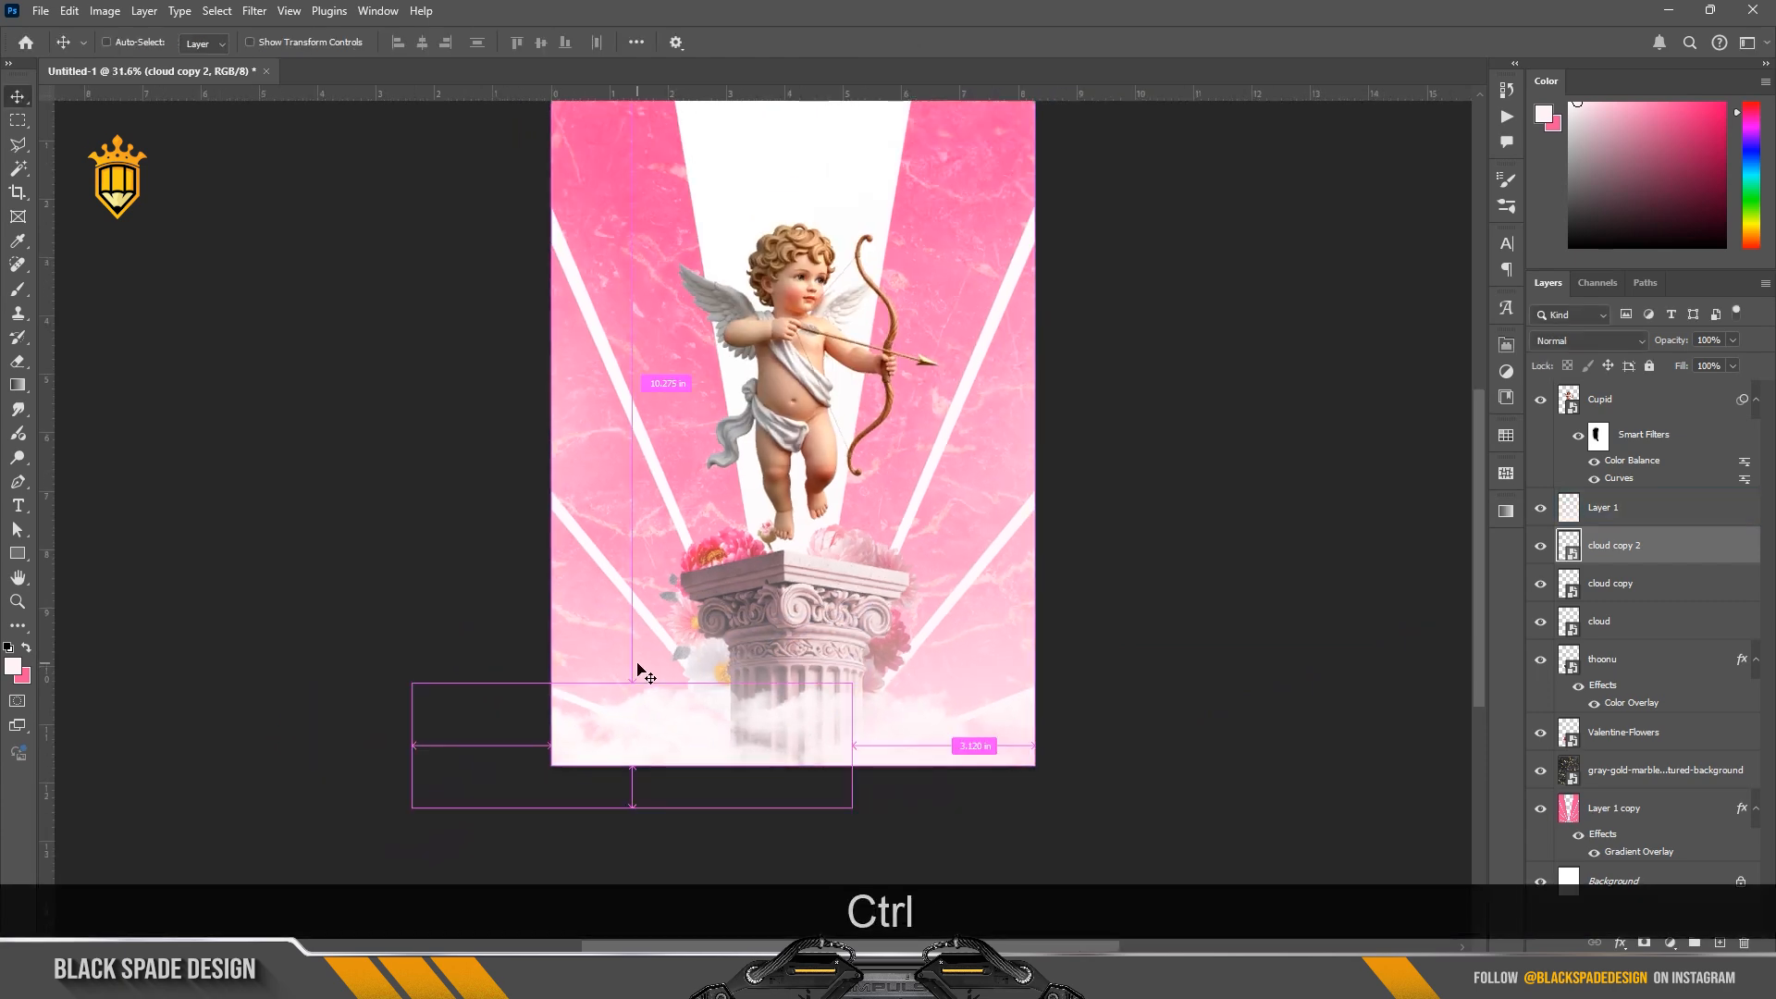
Step: Duplicate cloud copy 2, rotate the duplicate to -22.96° and place it along the poster's right edge beside the pillar
key("ctrl+j")
key("ctrl+t")
left_click_drag(918, 690, 1113, 620)
left_click_drag(1317, 627, 1309, 507)
scroll(1114, 651, "up", 3)
left_click_drag(1038, 662, 1138, 606)
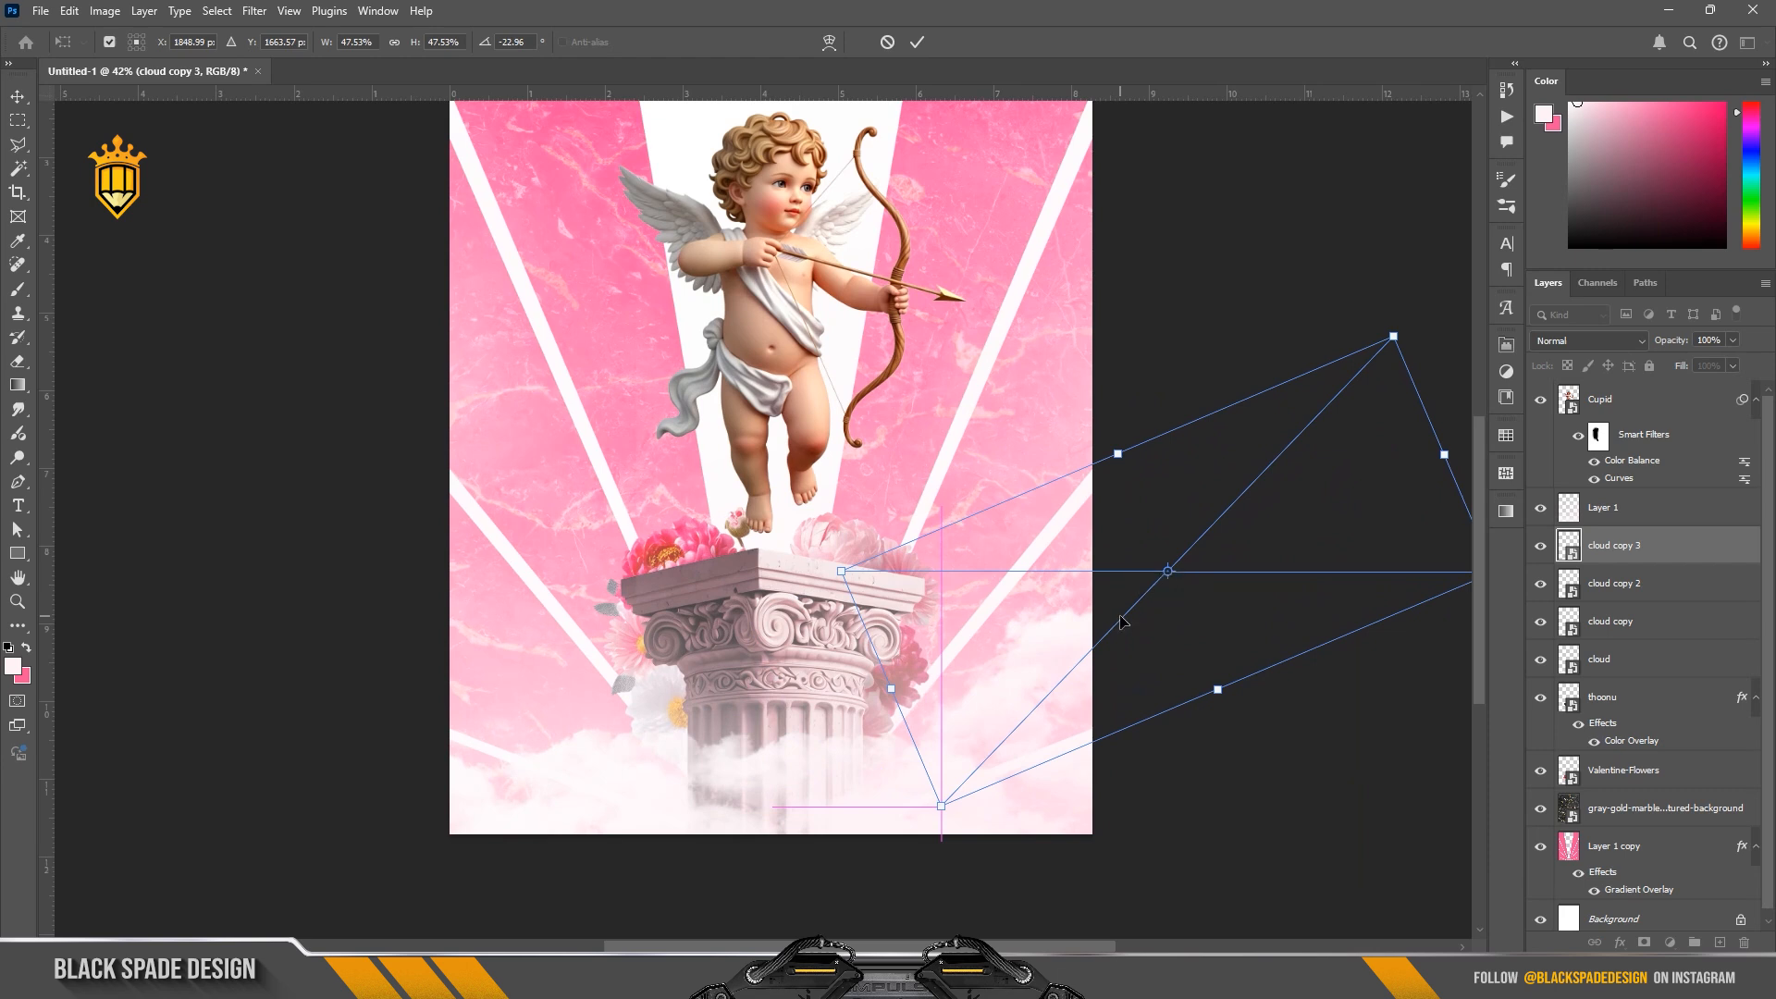
key("Return")
Step: Duplicate the rotated cloud, turn the new copy to -33.84° and raise it higher along the poster's right edge
key("ctrl+j")
key("ctrl+t")
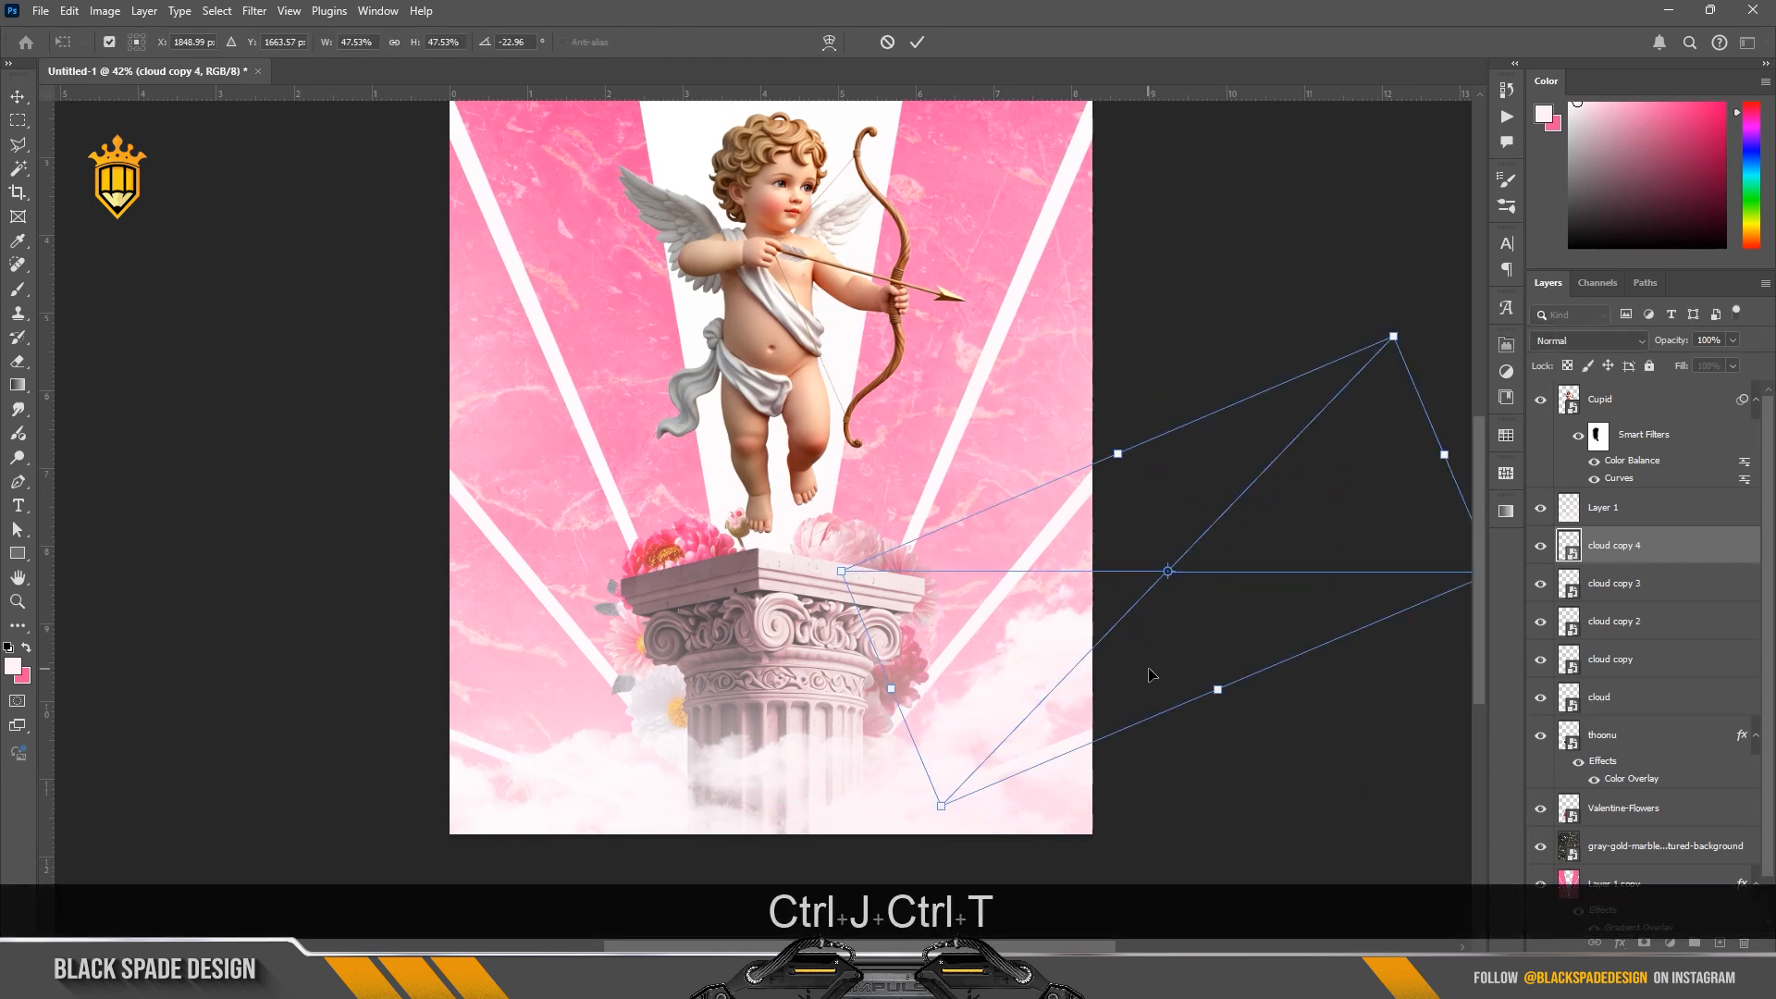
left_click_drag(1115, 632, 1074, 535)
left_click_drag(1223, 603, 1240, 586)
mouse_move(1206, 453)
left_mouse_down()
mouse_move(1194, 414)
mouse_move(1201, 468)
mouse_move(1141, 376)
mouse_move(1154, 319)
mouse_move(1216, 452)
left_mouse_up()
key("Return")
Step: Add another copy of the -33.84° cloud and position it at about X 1657 px, Y 950 px on the right edge
key("ctrl+j")
key("ctrl+t")
key("space")
left_click_drag(1131, 375, 1006, 512)
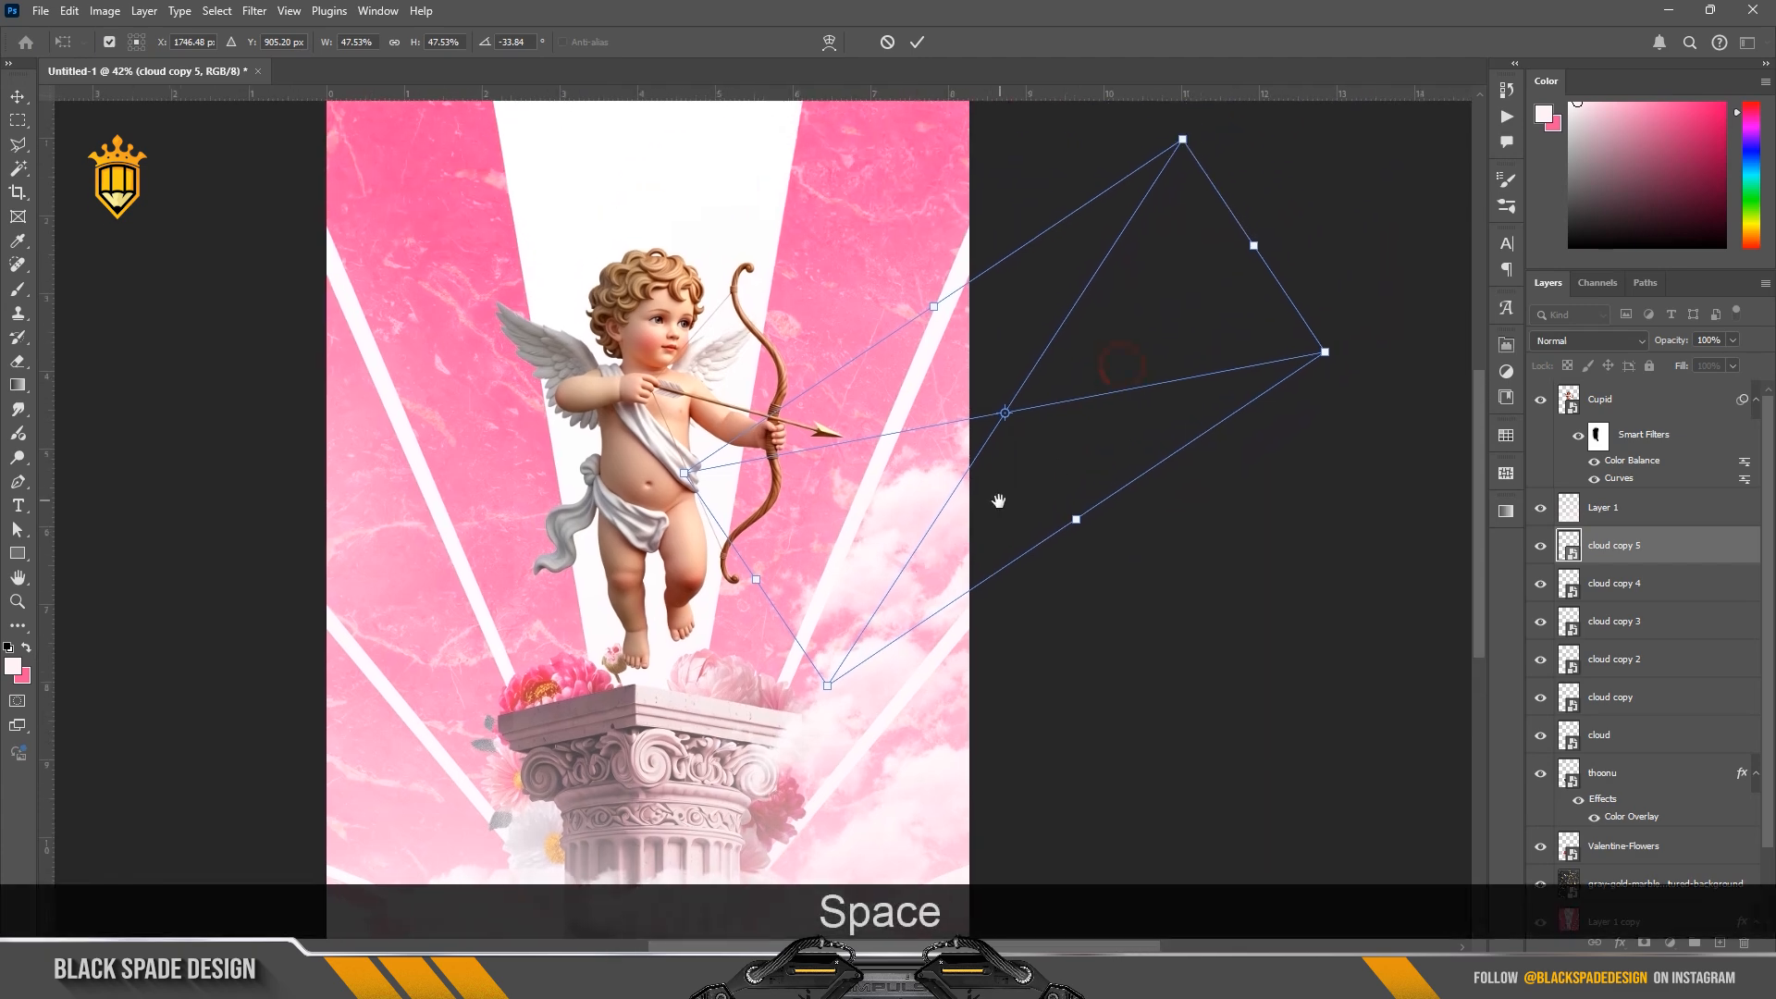
left_click_drag(1078, 456, 1059, 490)
scroll(1058, 468, "up", 1)
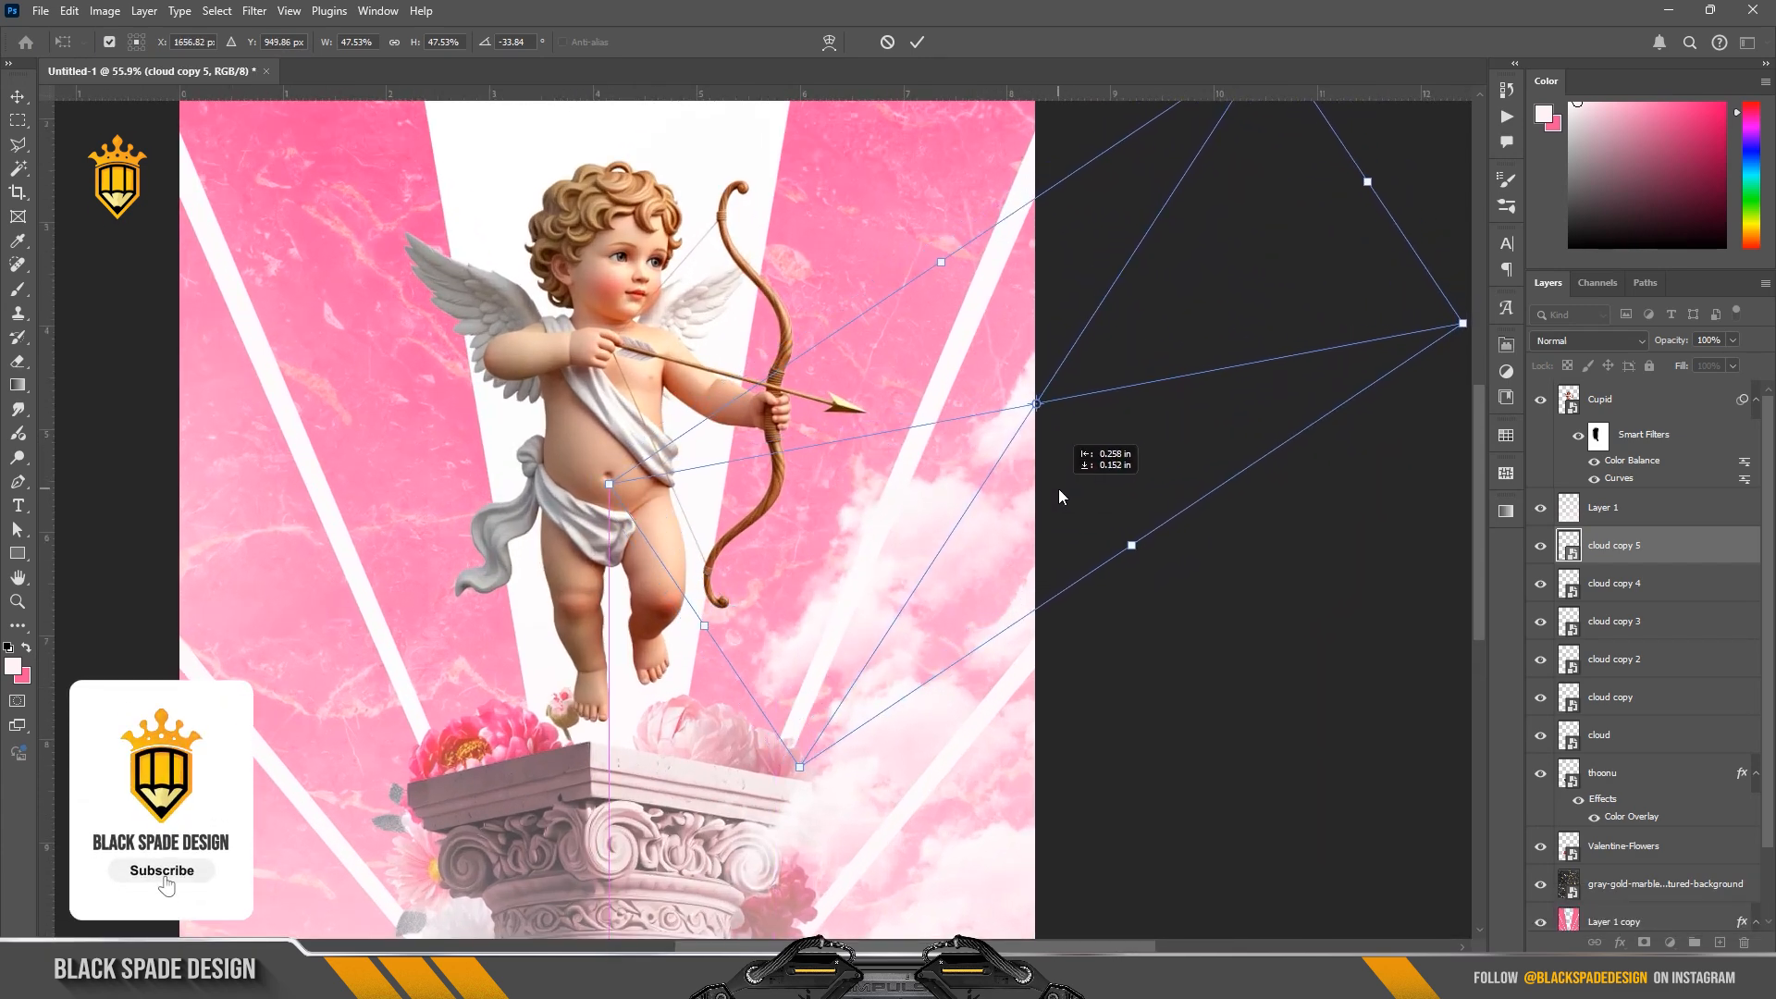
scroll(1057, 491, "down", 5)
scroll(1045, 493, "up", 2)
key("space")
left_click_drag(968, 535, 1023, 520)
key("Return")
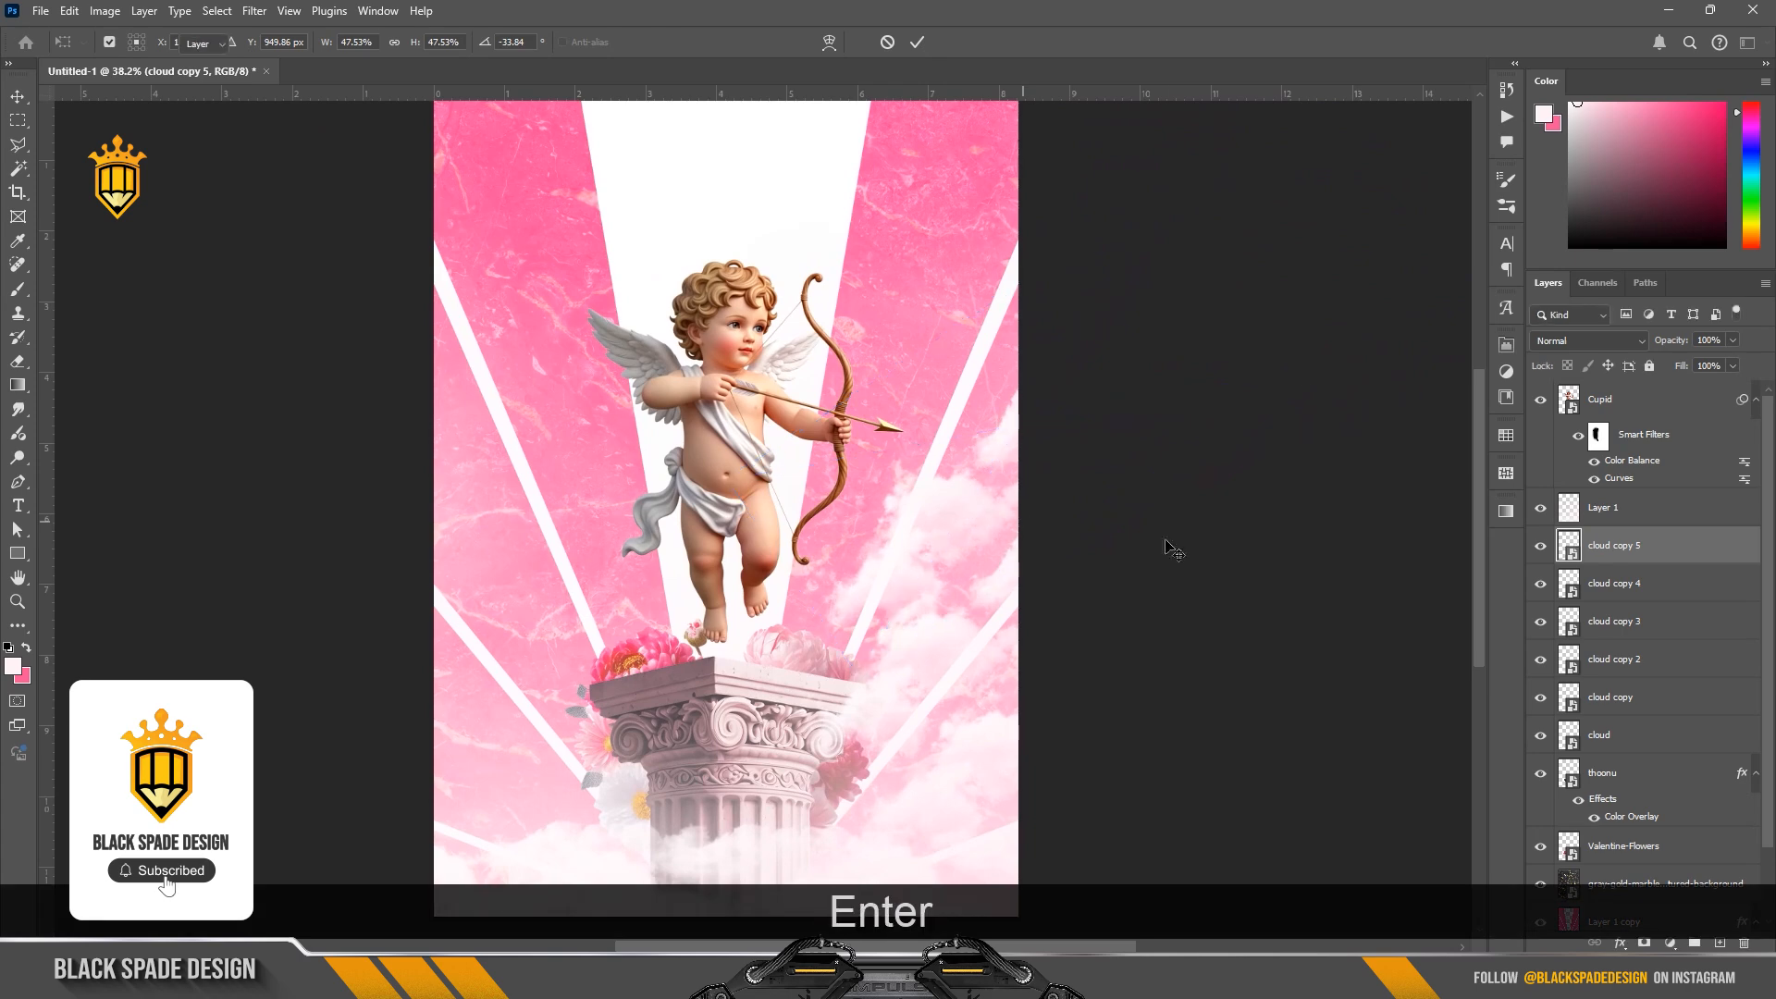
Step: Duplicate cloud copies 3 to 5 together, flip the duplicates horizontally and position them along the poster's left edge
left_click(1609, 626, "shift")
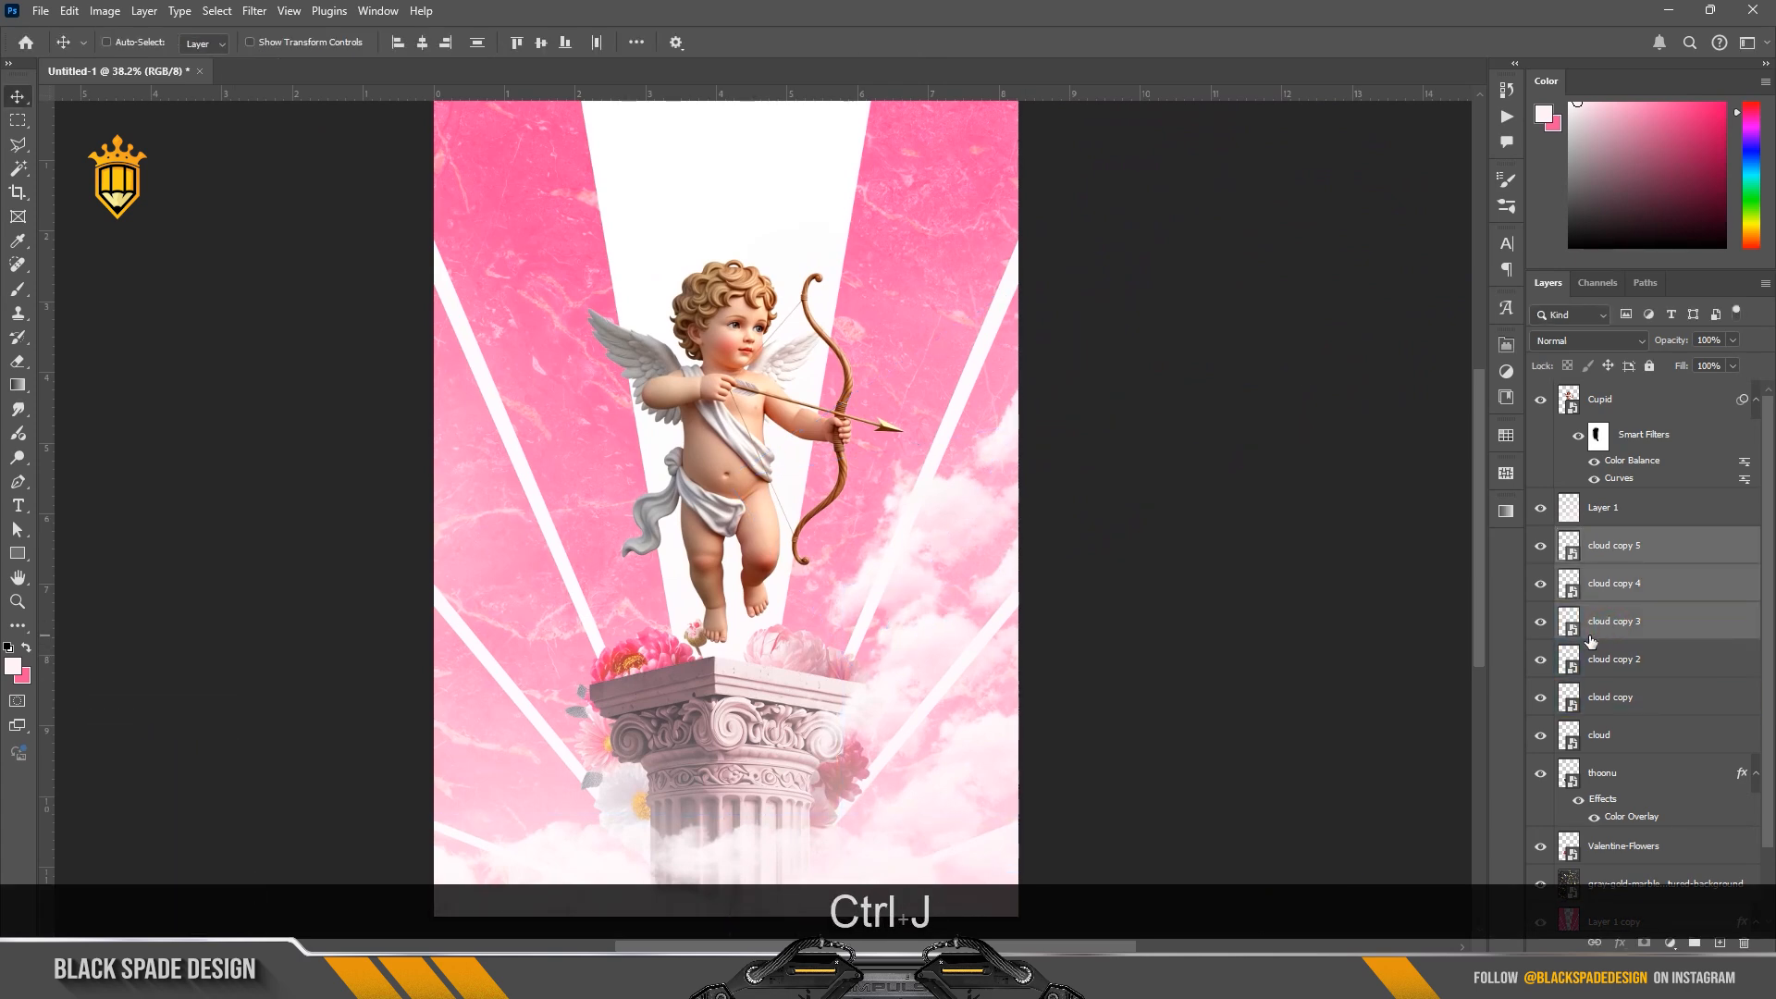
key("ctrl+j")
key("ctrl+t")
left_click_drag(1110, 638, 607, 519)
right_click(846, 638)
left_click(895, 612)
scroll(518, 658, "up", 1)
left_click_drag(659, 544, 702, 629)
key("Return")
scroll(651, 557, "down", 4)
scroll(801, 610, "down", 1)
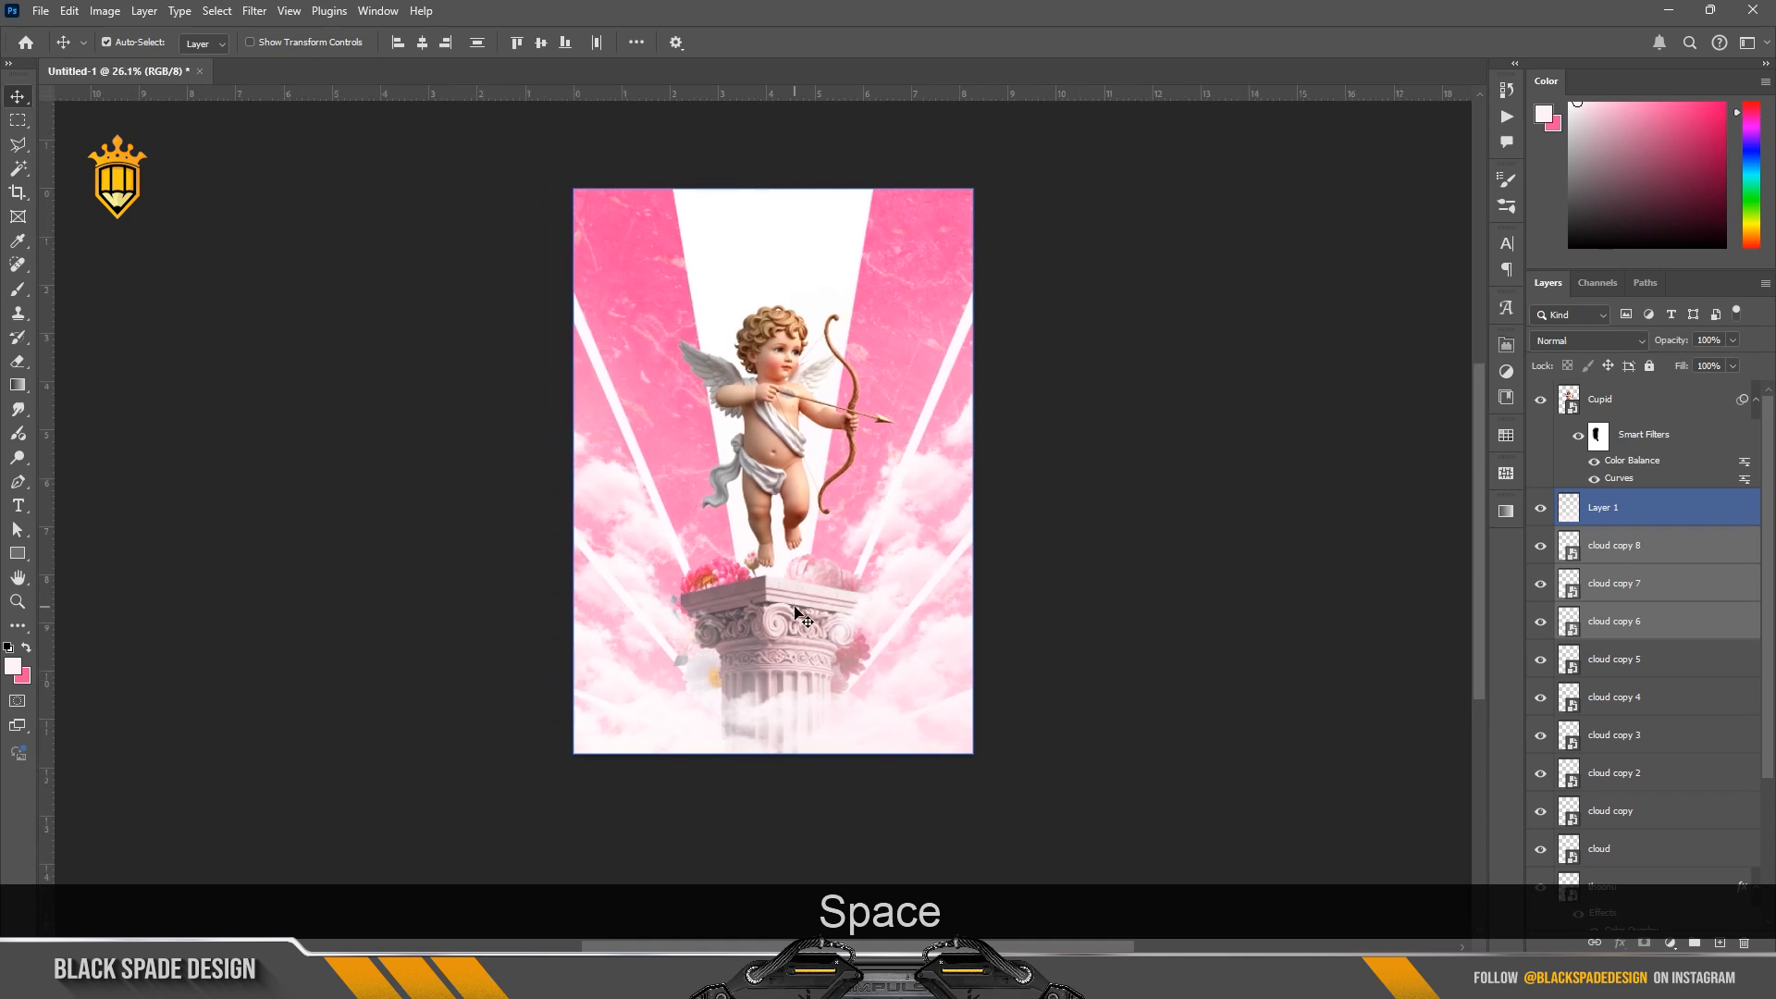
Step: Duplicate the lower-right cloud copy and shift the duplicate to X 1153 px, Y 2169 px over the pillar's base
scroll(773, 702, "up", 4)
right_click(784, 728)
left_click(805, 738)
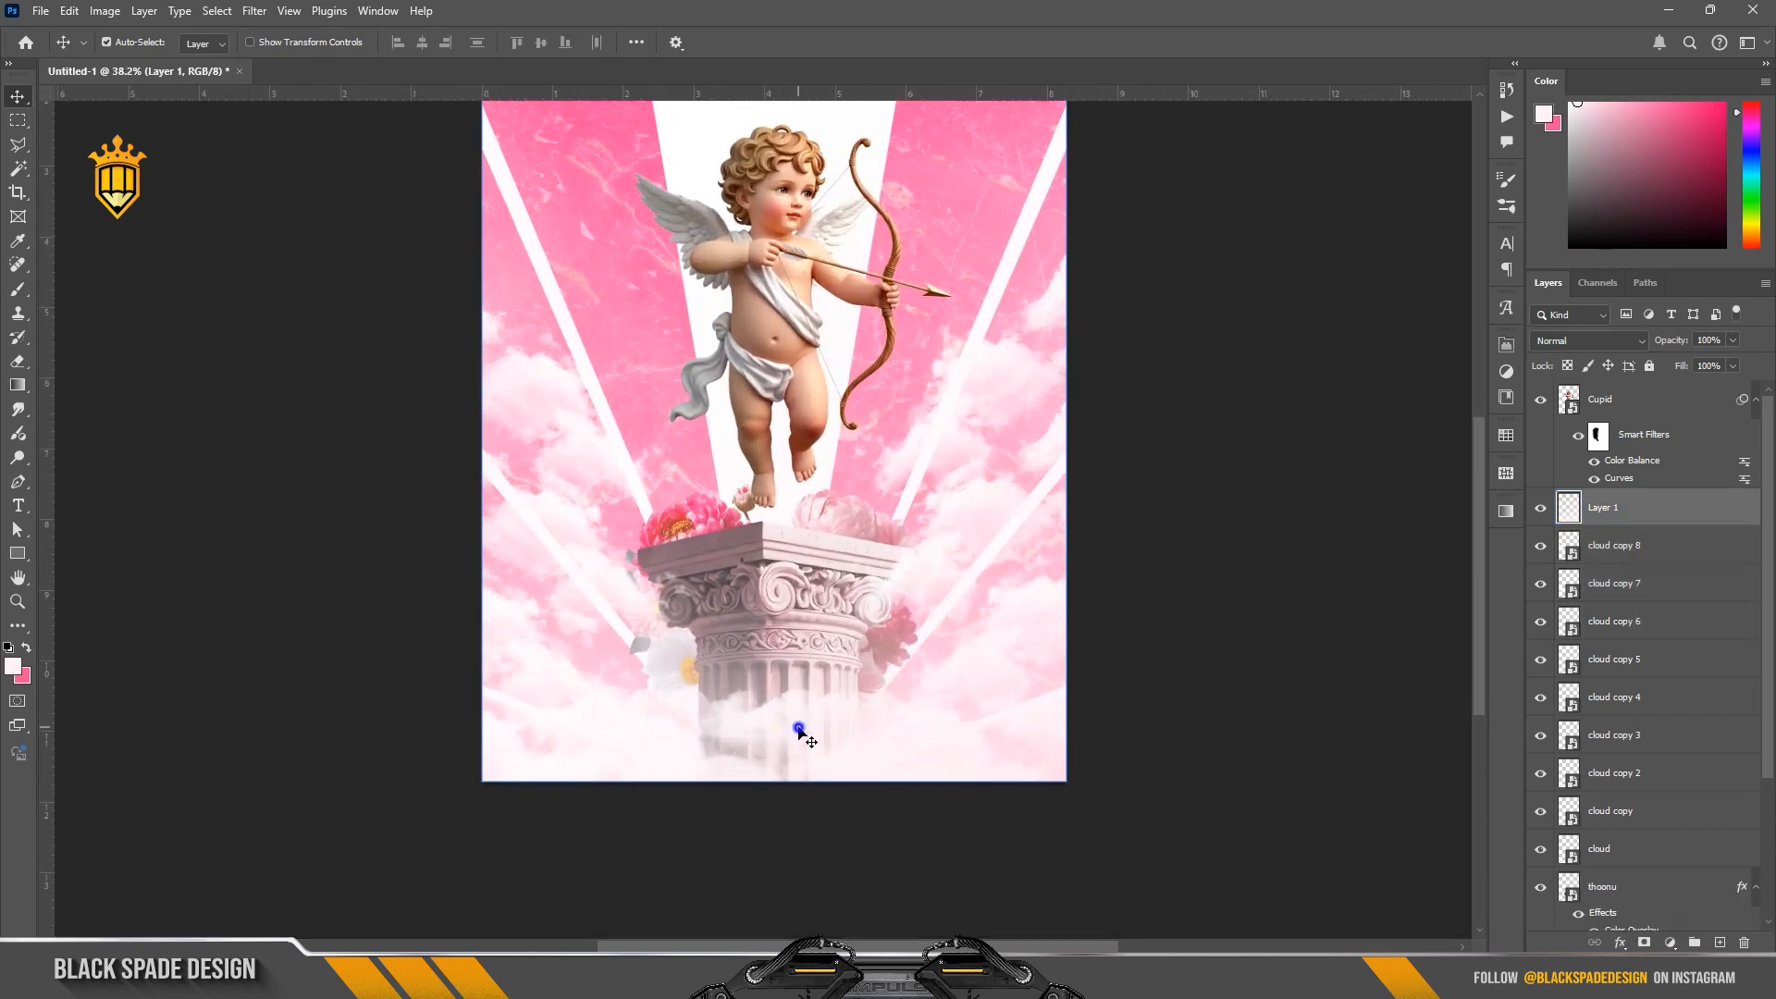
right_click(799, 730)
left_click(814, 754)
key("ctrl+j")
key("ctrl+t")
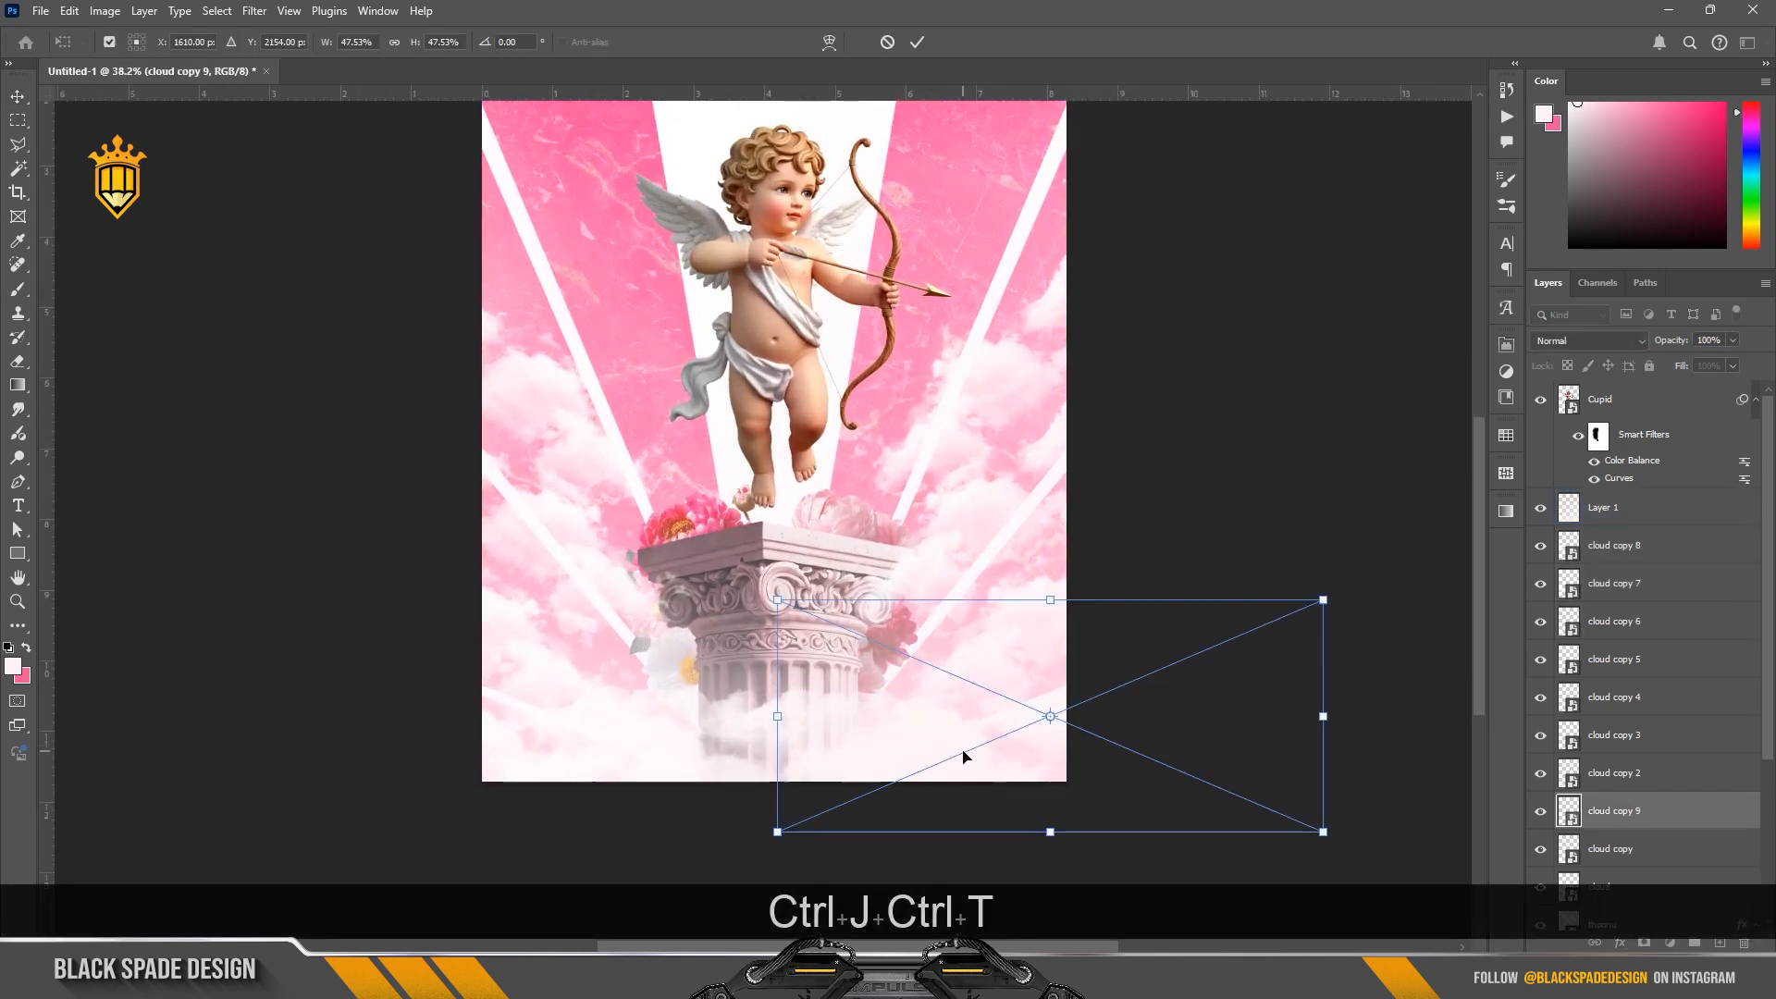
left_click_drag(963, 757, 806, 761)
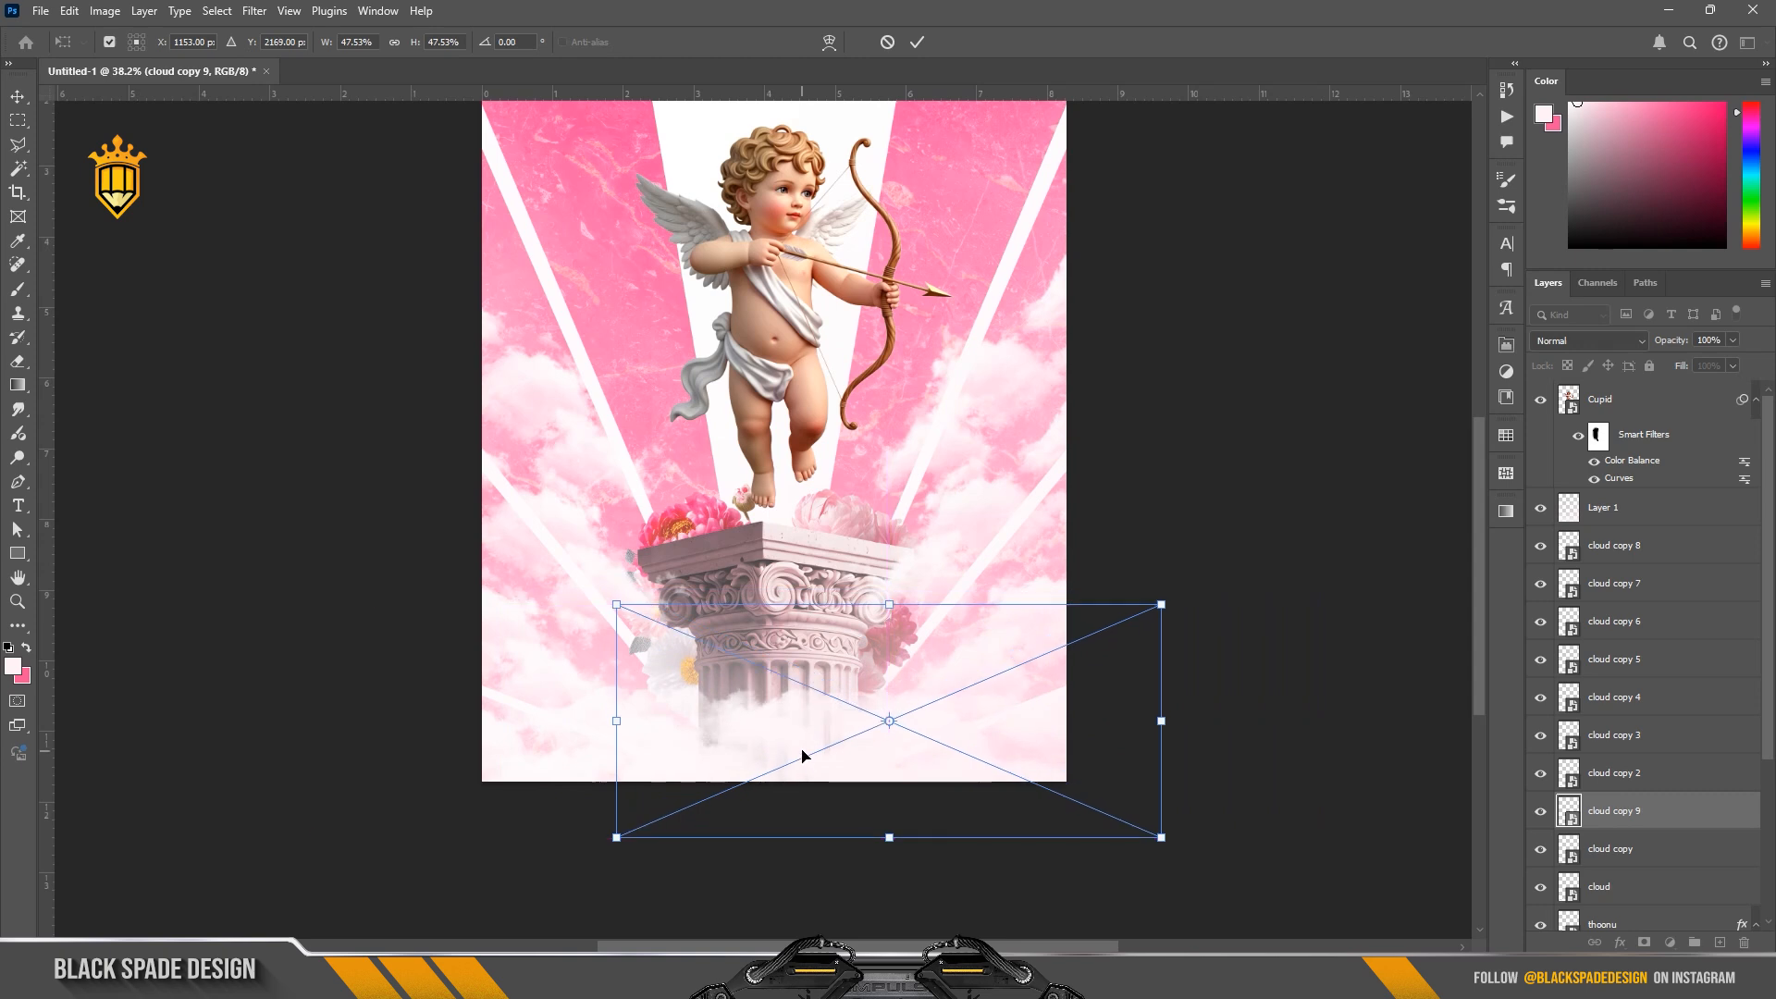
key("Return")
scroll(807, 740, "down", 2)
scroll(810, 712, "up", 1)
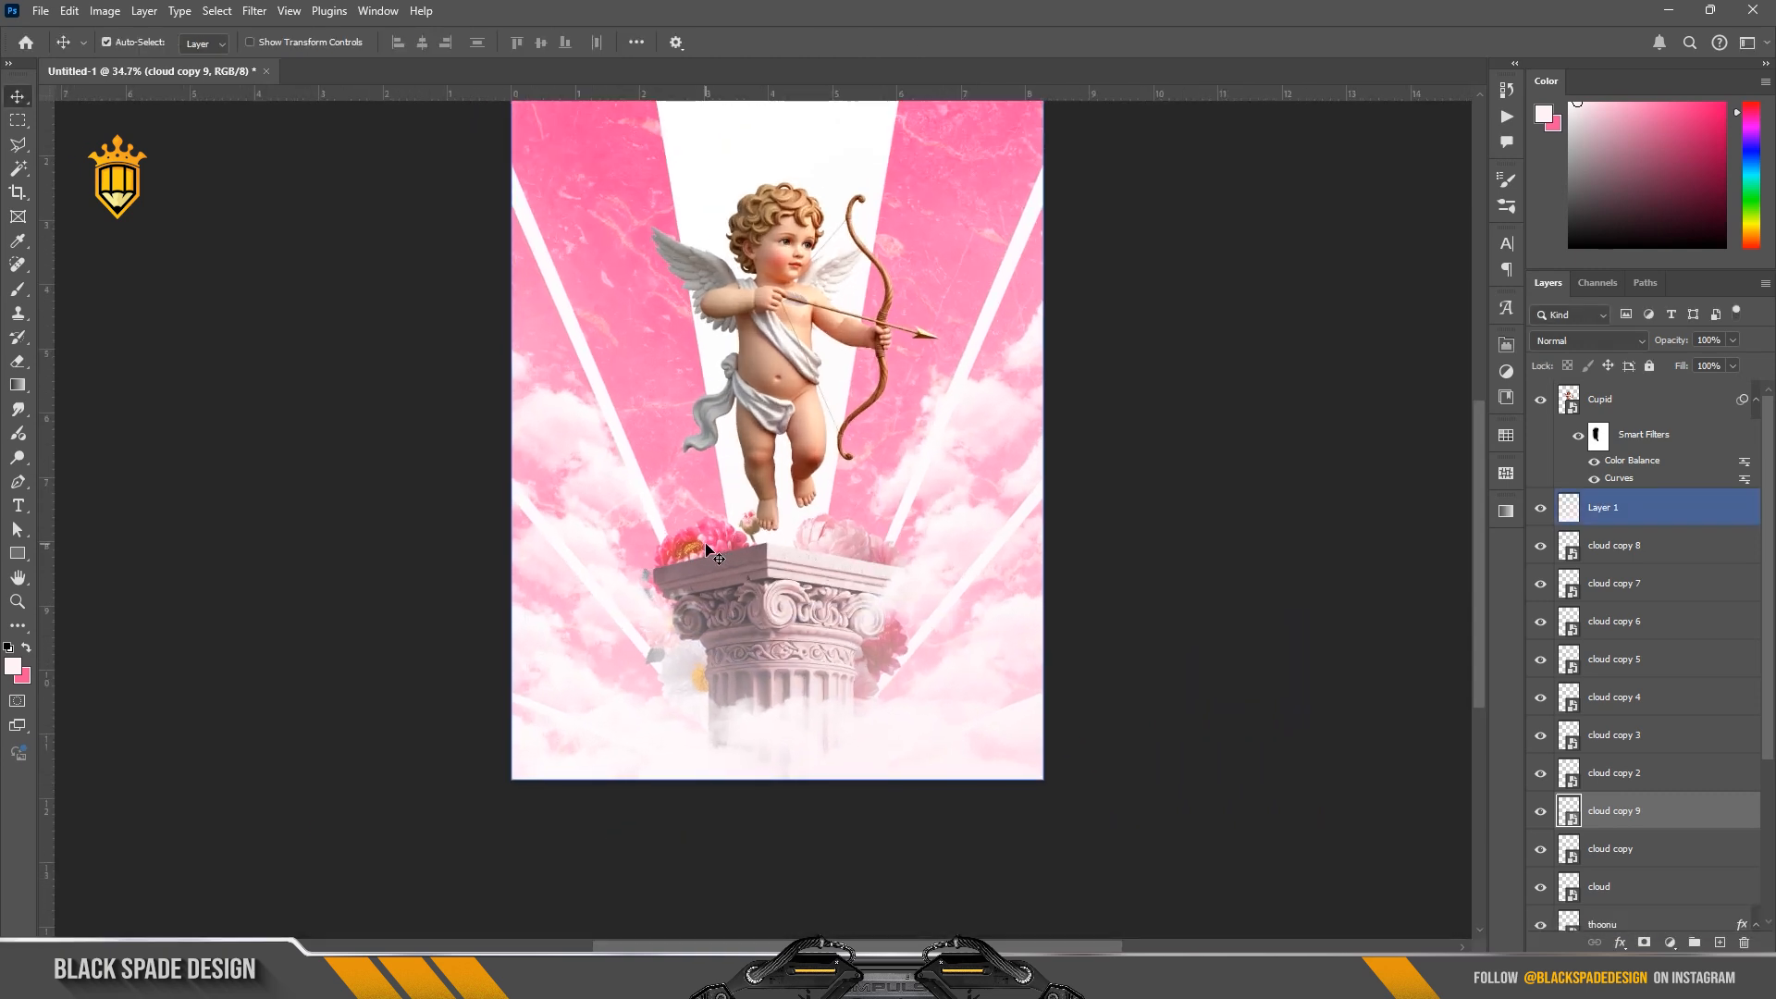
Step: Darken the pillar's shadows with a Curves adjustment that moves the black point to input 19, output 0
scroll(811, 685, "down", 2)
scroll(809, 685, "up", 3)
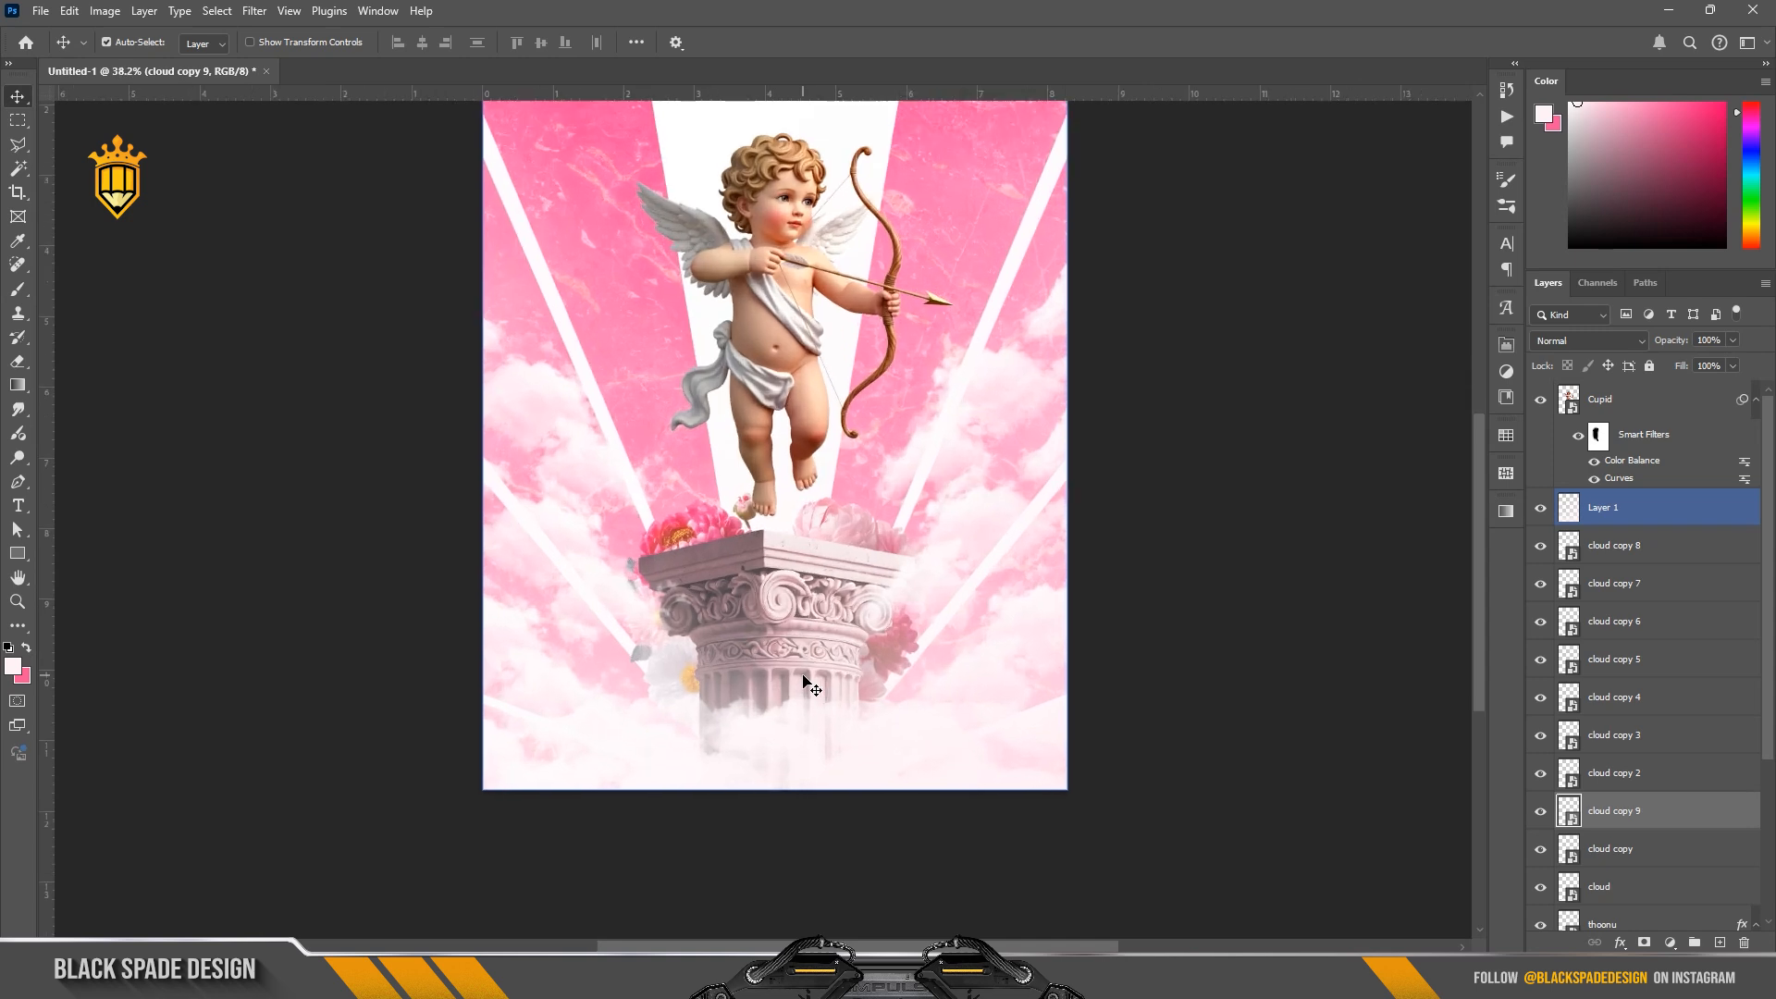
scroll(794, 681, "up", 1)
left_click_drag(793, 681, 792, 650)
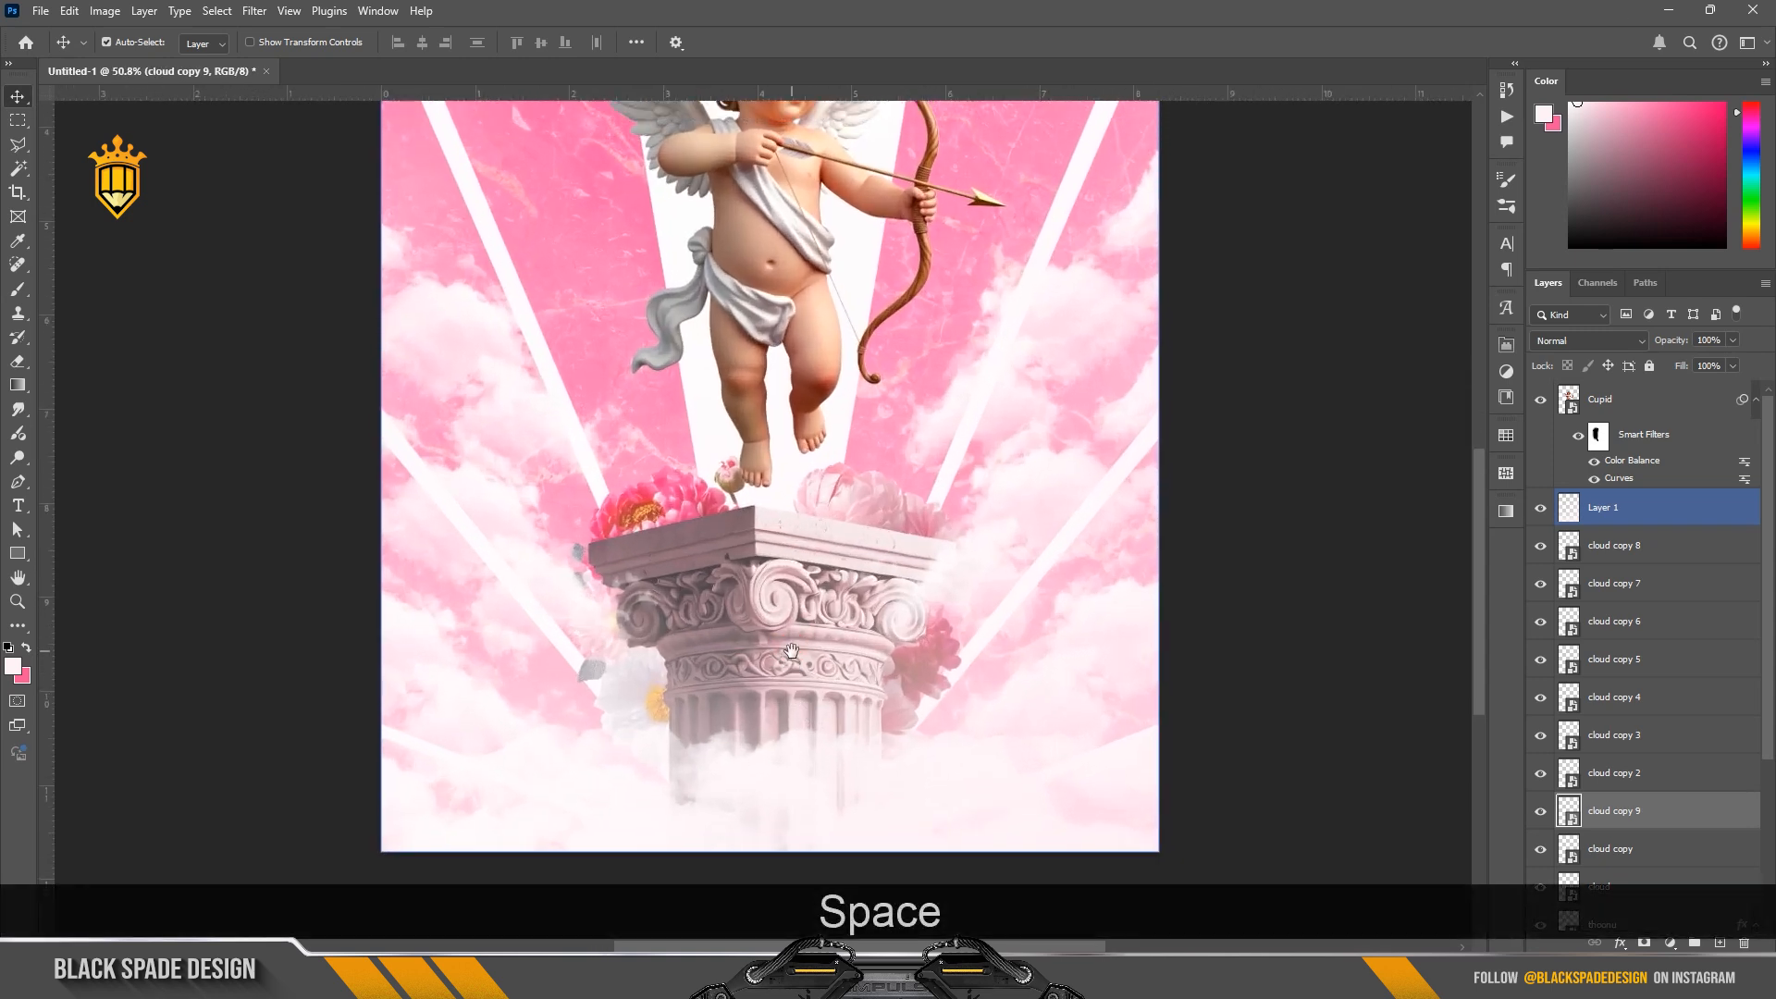
right_click(772, 575)
left_click(807, 599)
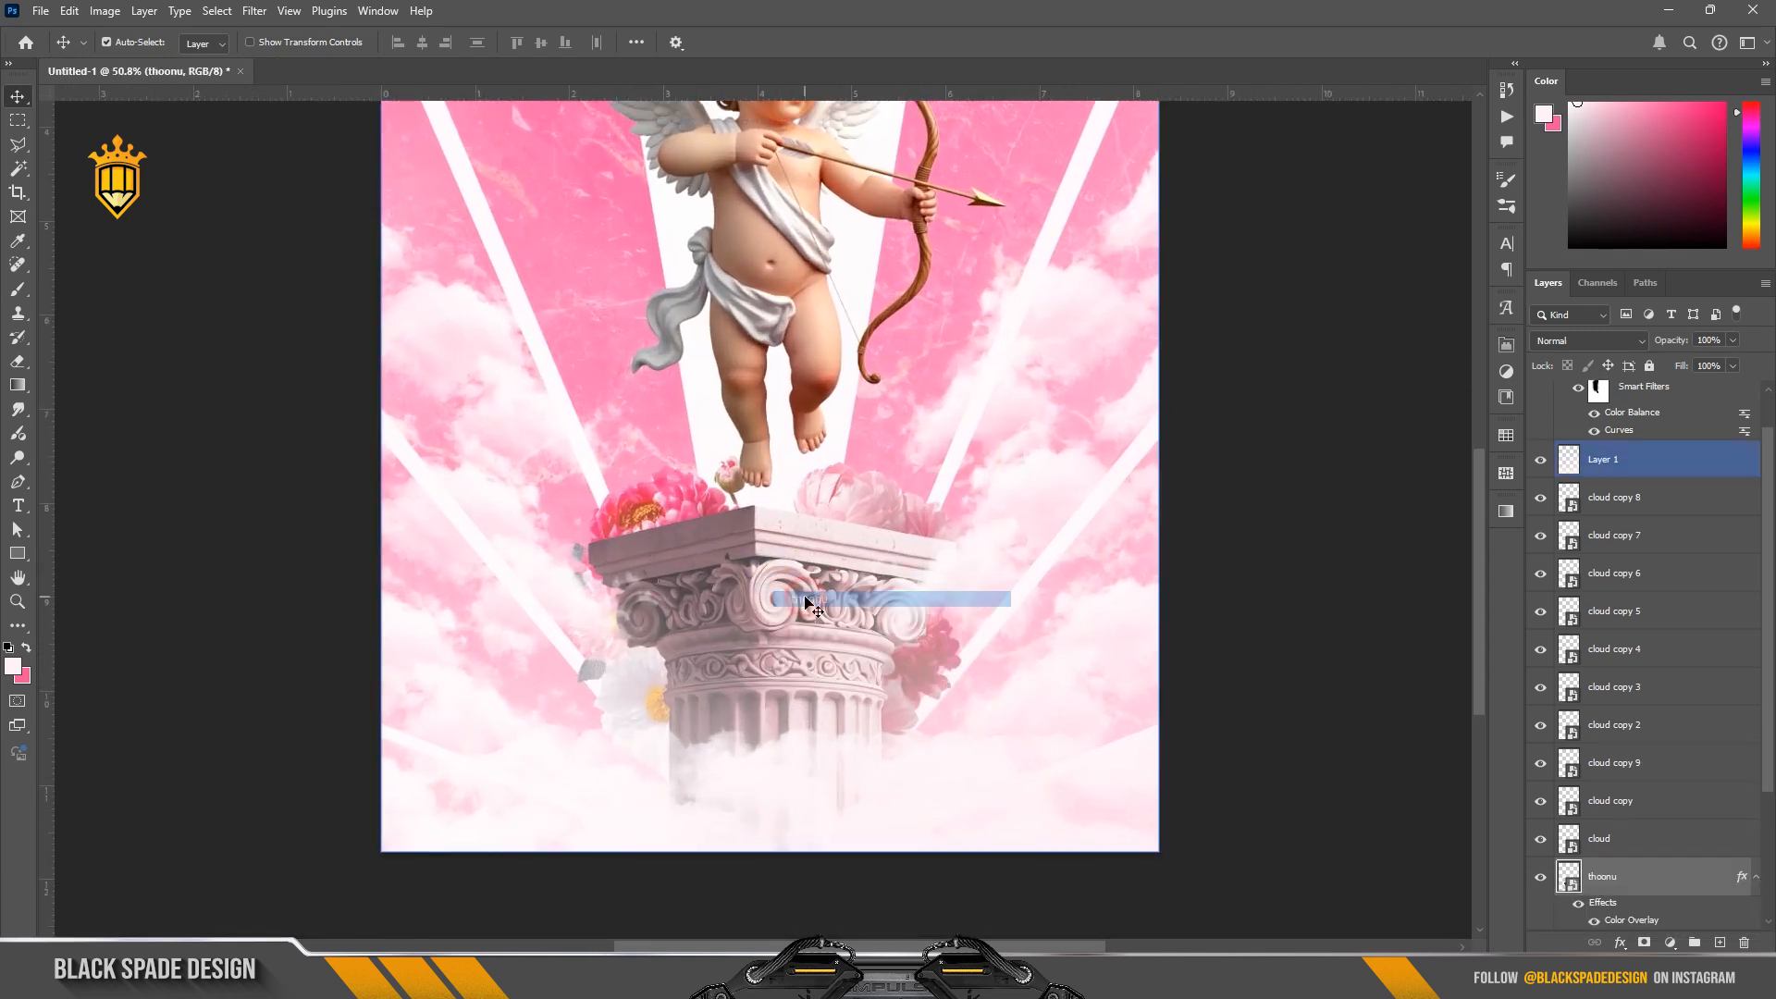
key("ctrl+m")
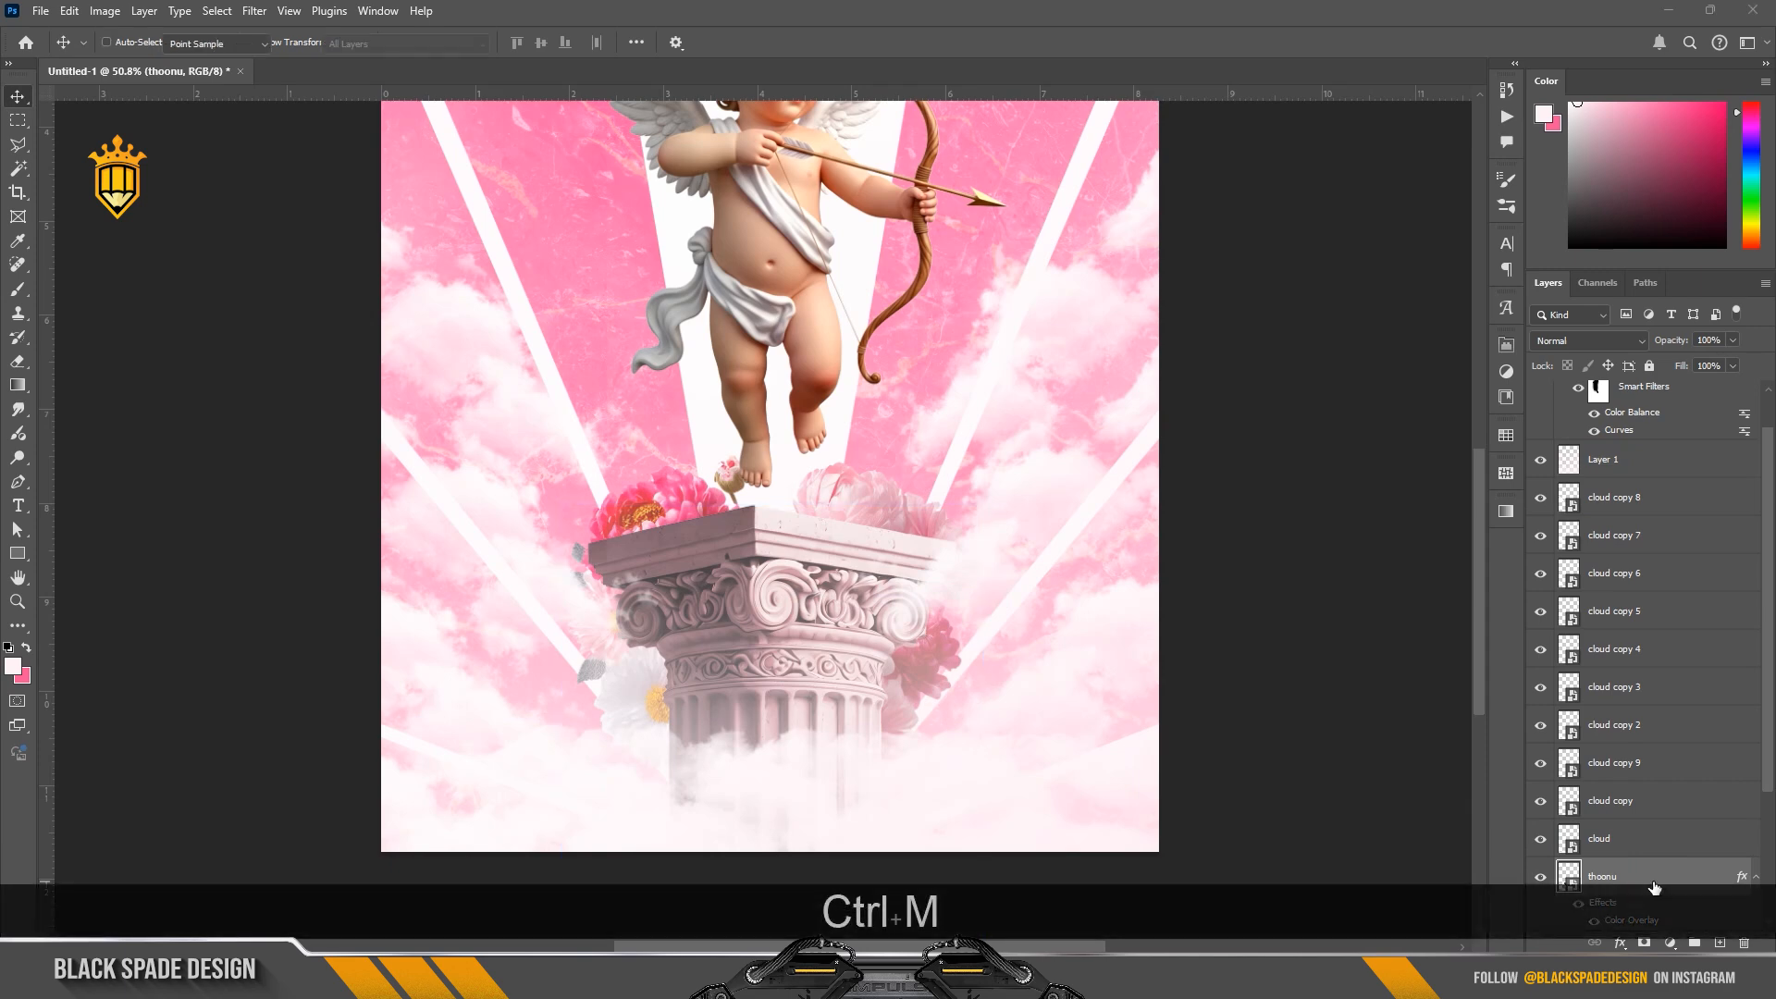
left_click_drag(1091, 681, 1101, 685)
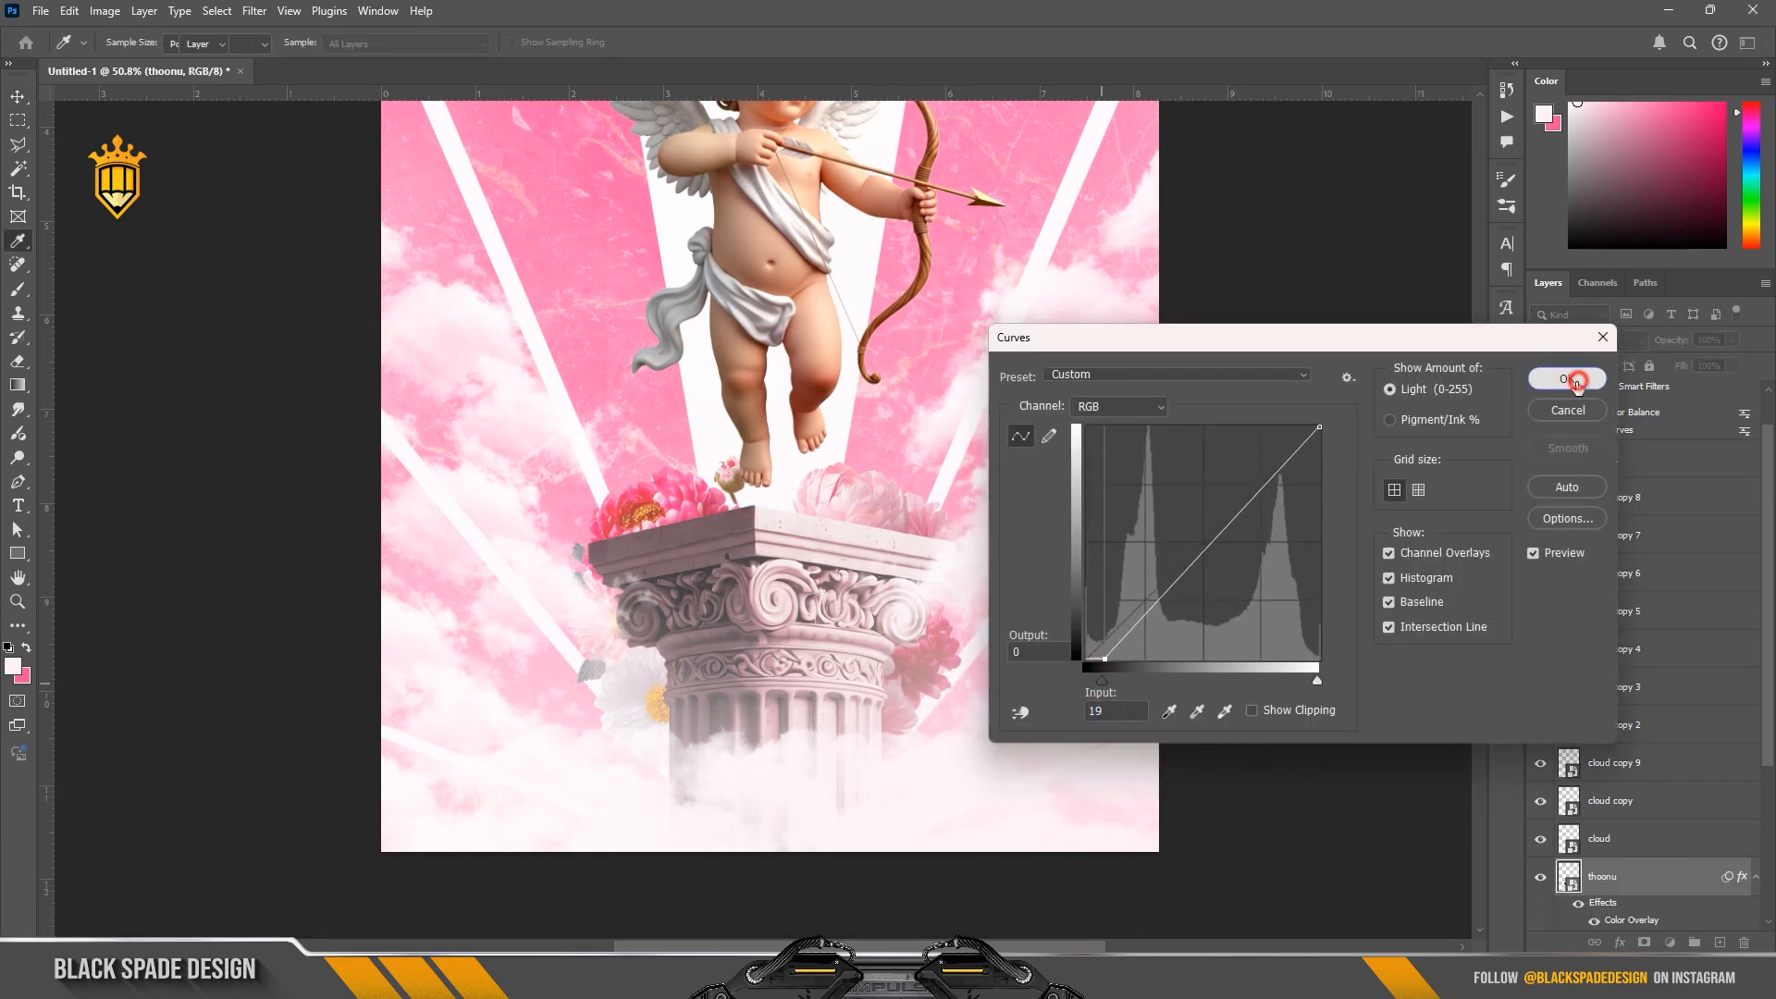
left_click(1578, 383)
Step: Add a Curves adjustment layer clipped to the Cupid, with the white point at input 238, and invert its mask to black
scroll(980, 554, "down", 6)
left_click_drag(981, 559, 949, 646)
left_click(840, 433)
scroll(840, 434, "up", 2)
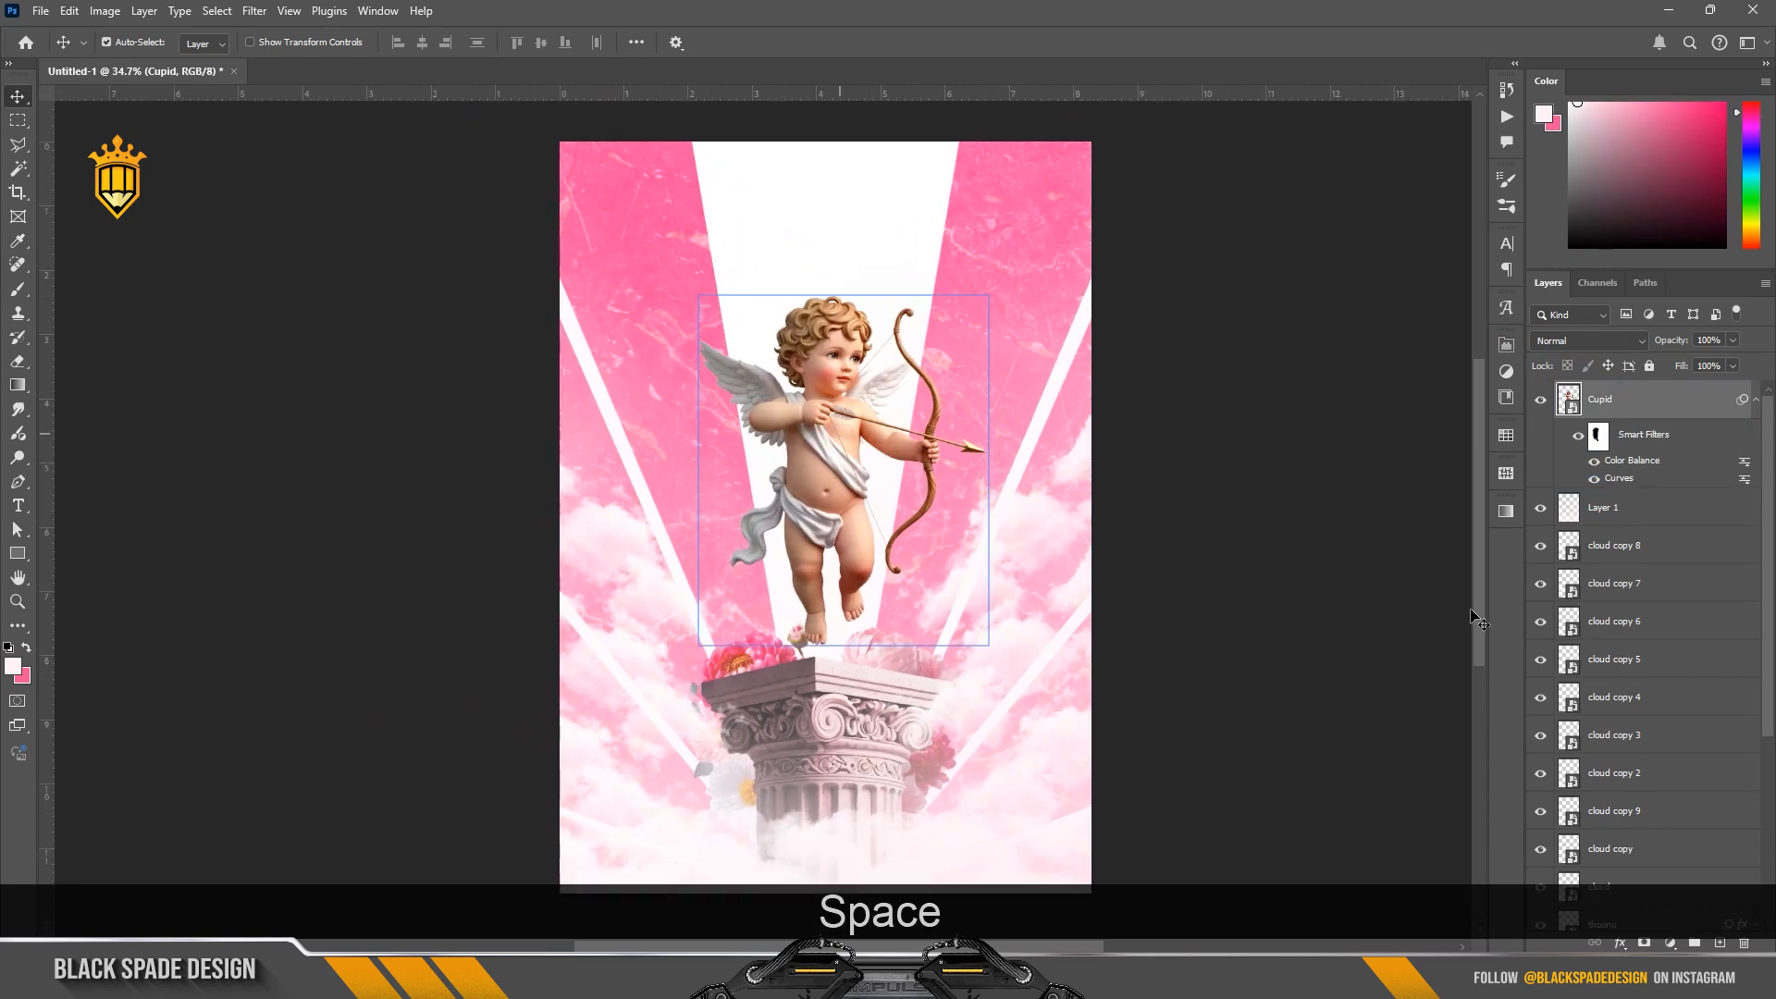
left_click(1671, 942)
left_click(1656, 706)
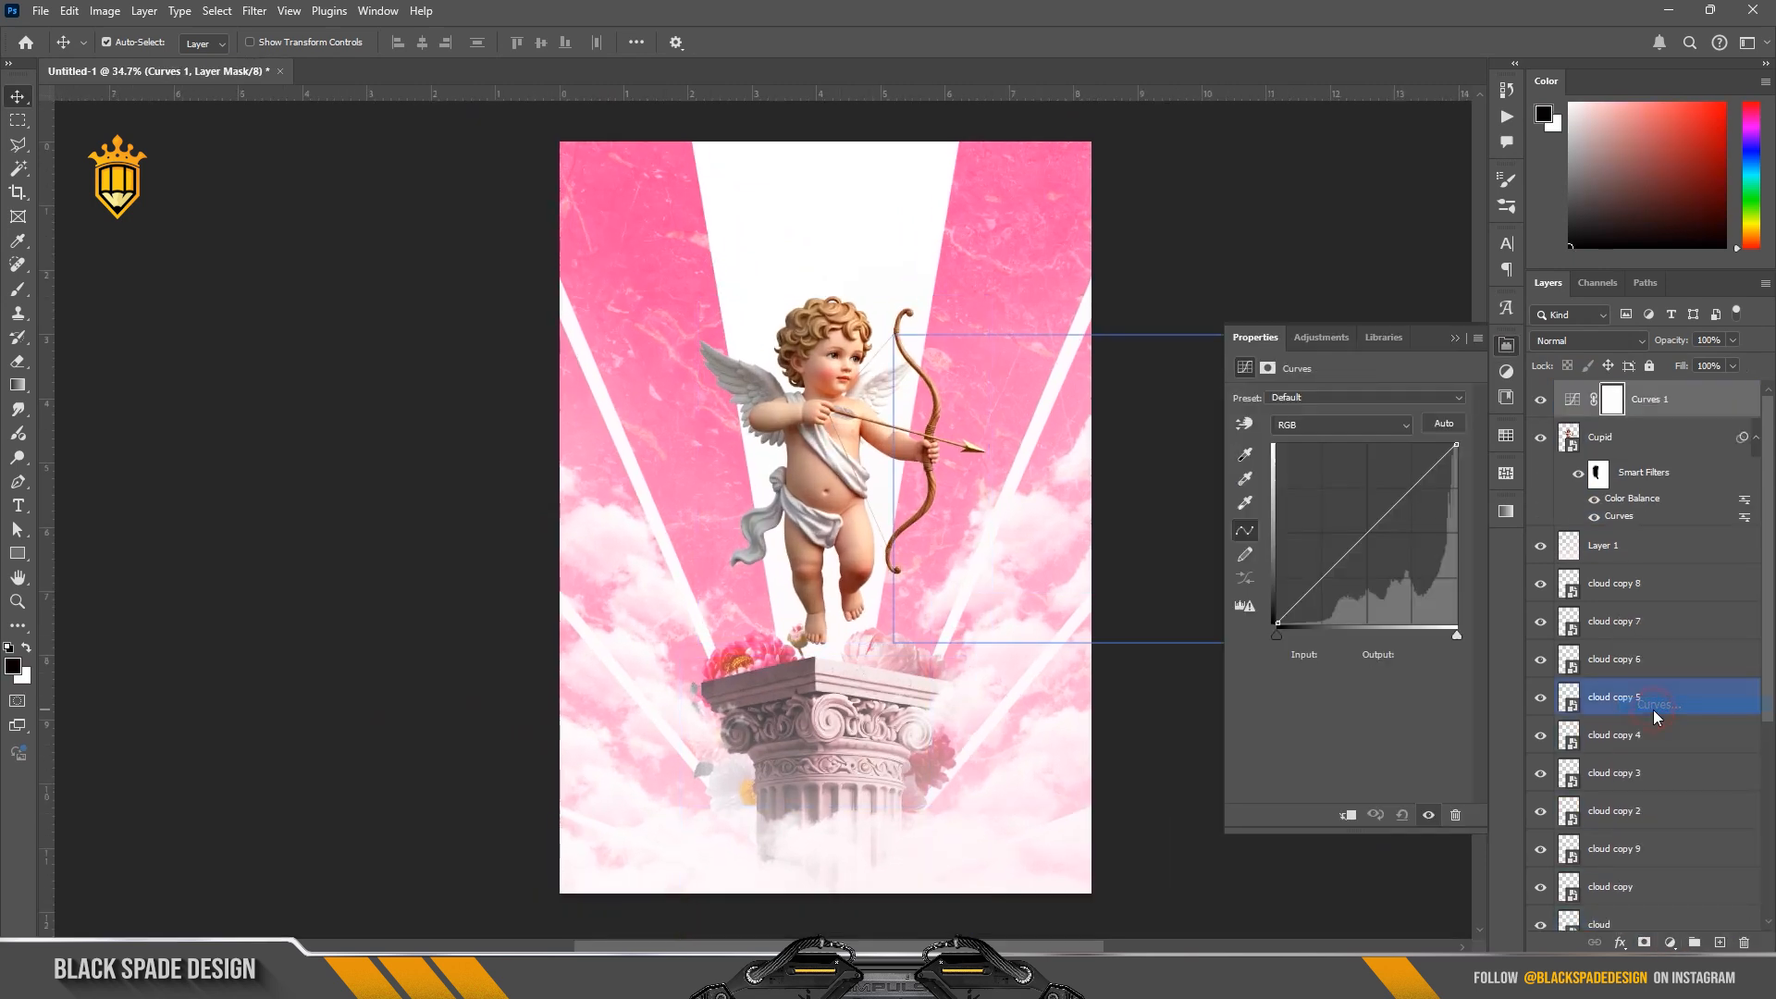
left_click_drag(1447, 638, 1445, 638)
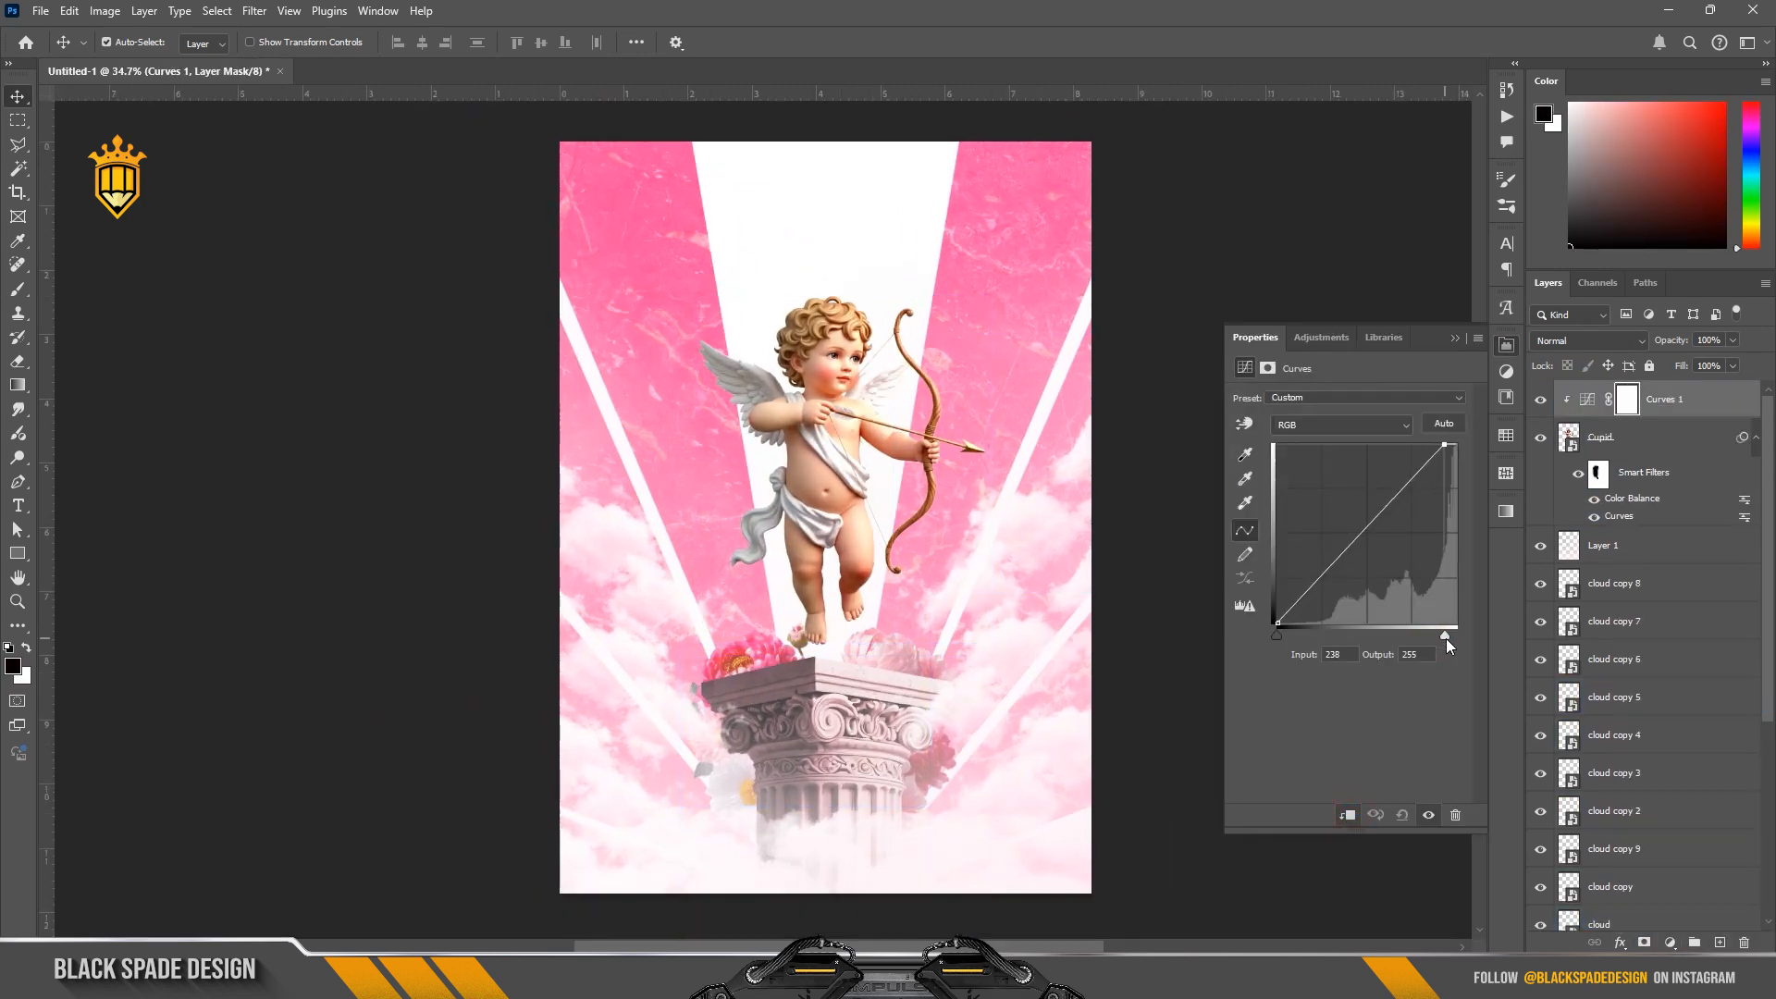
left_click(1455, 338)
key("ctrl+i")
Step: Paint white on the Curves mask with a 158 px Soft Round brush to brighten the Cupid's hair, bow and drawing arm
key("b")
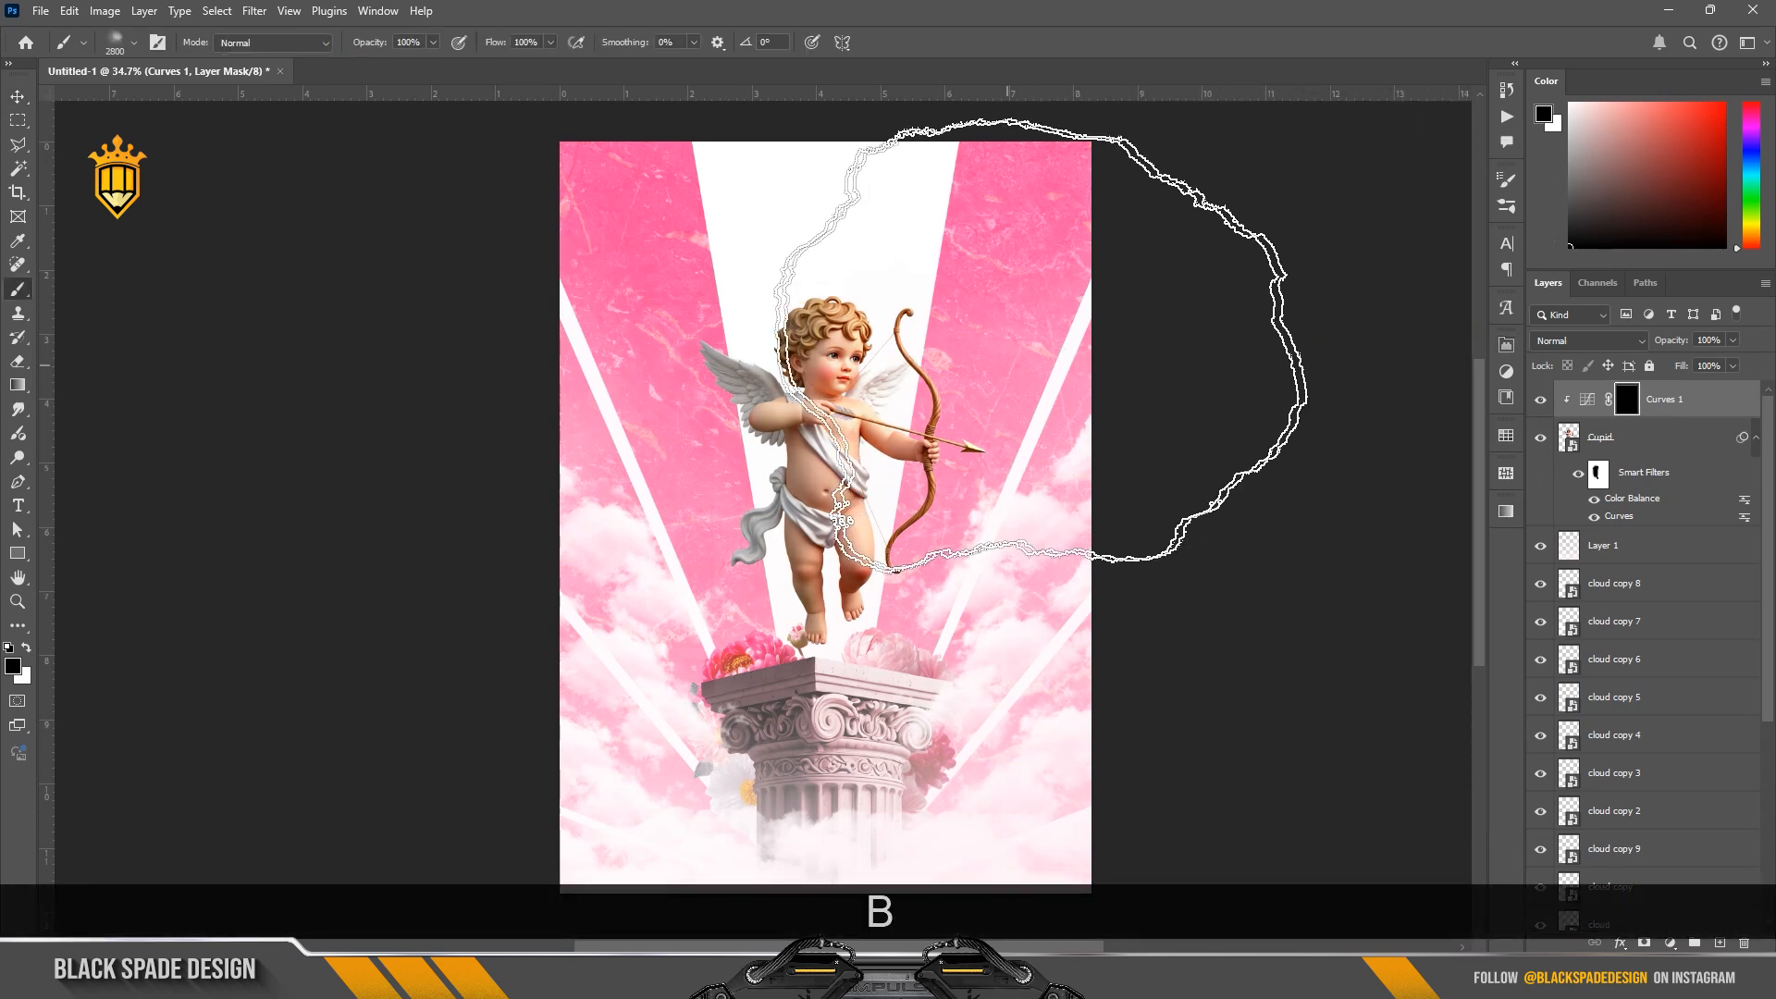
scroll(1110, 357, "up", 2)
left_click(133, 44)
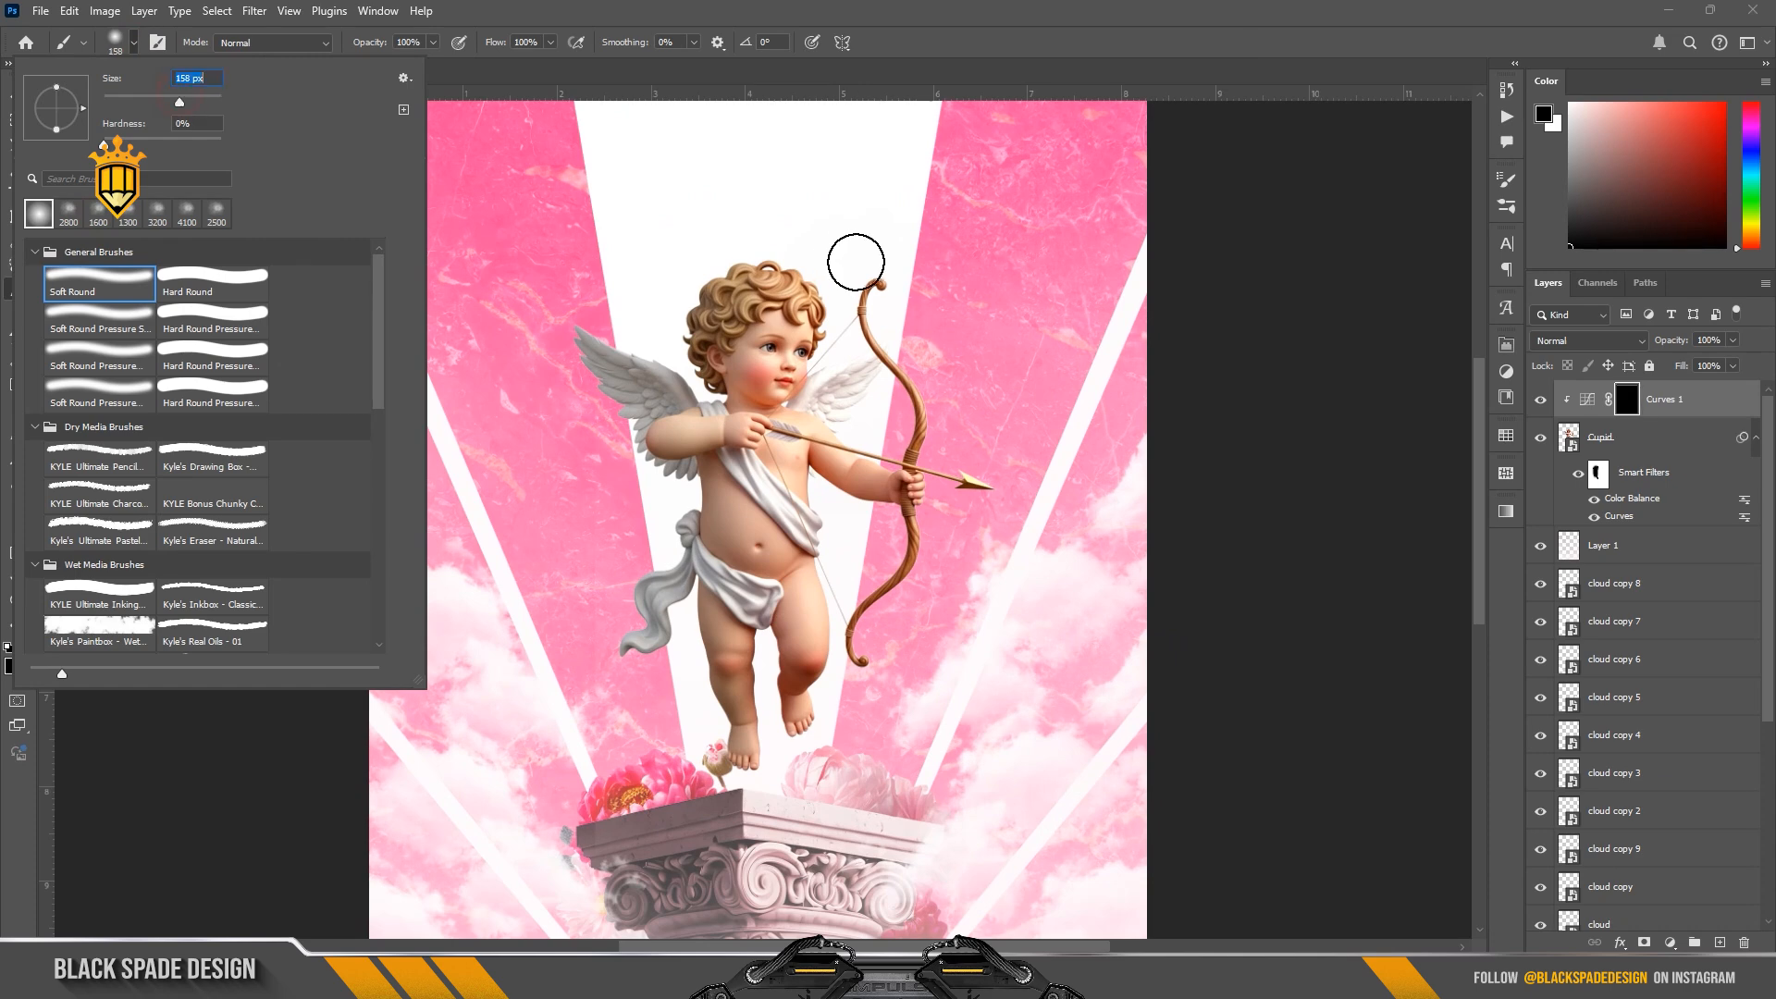
left_click(856, 262)
scroll(884, 261, "up", 4)
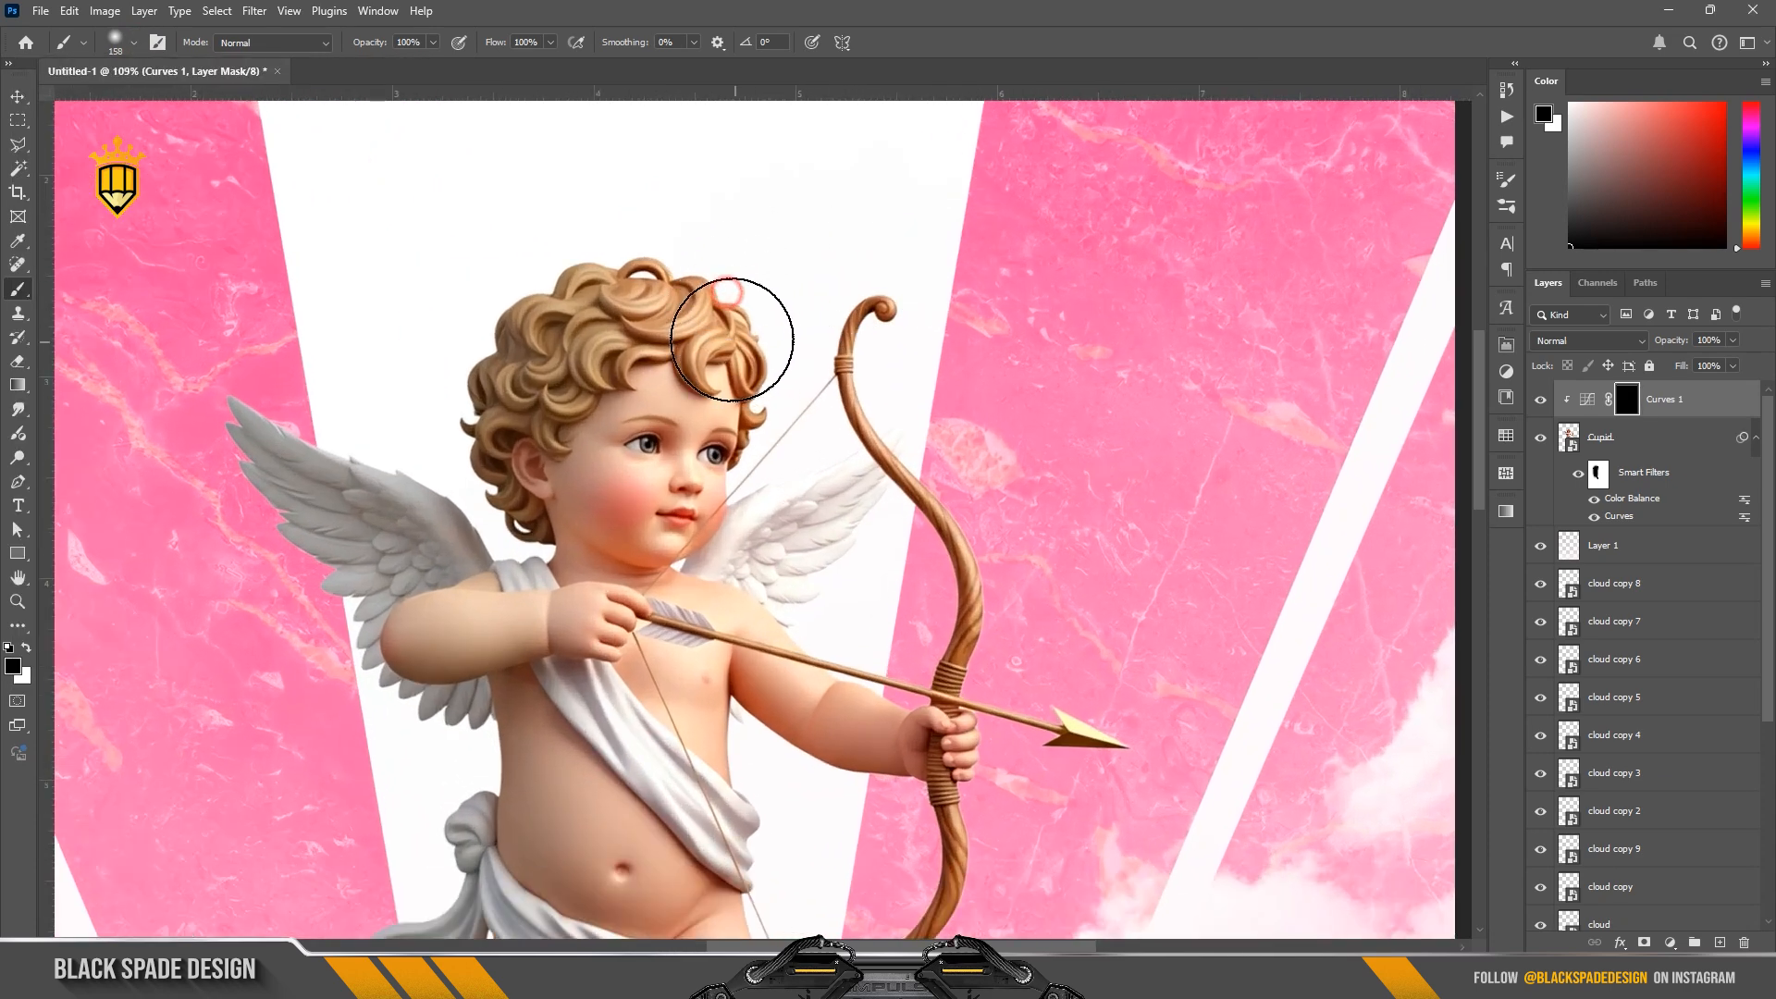
scroll(779, 419, "down", 1)
key("x")
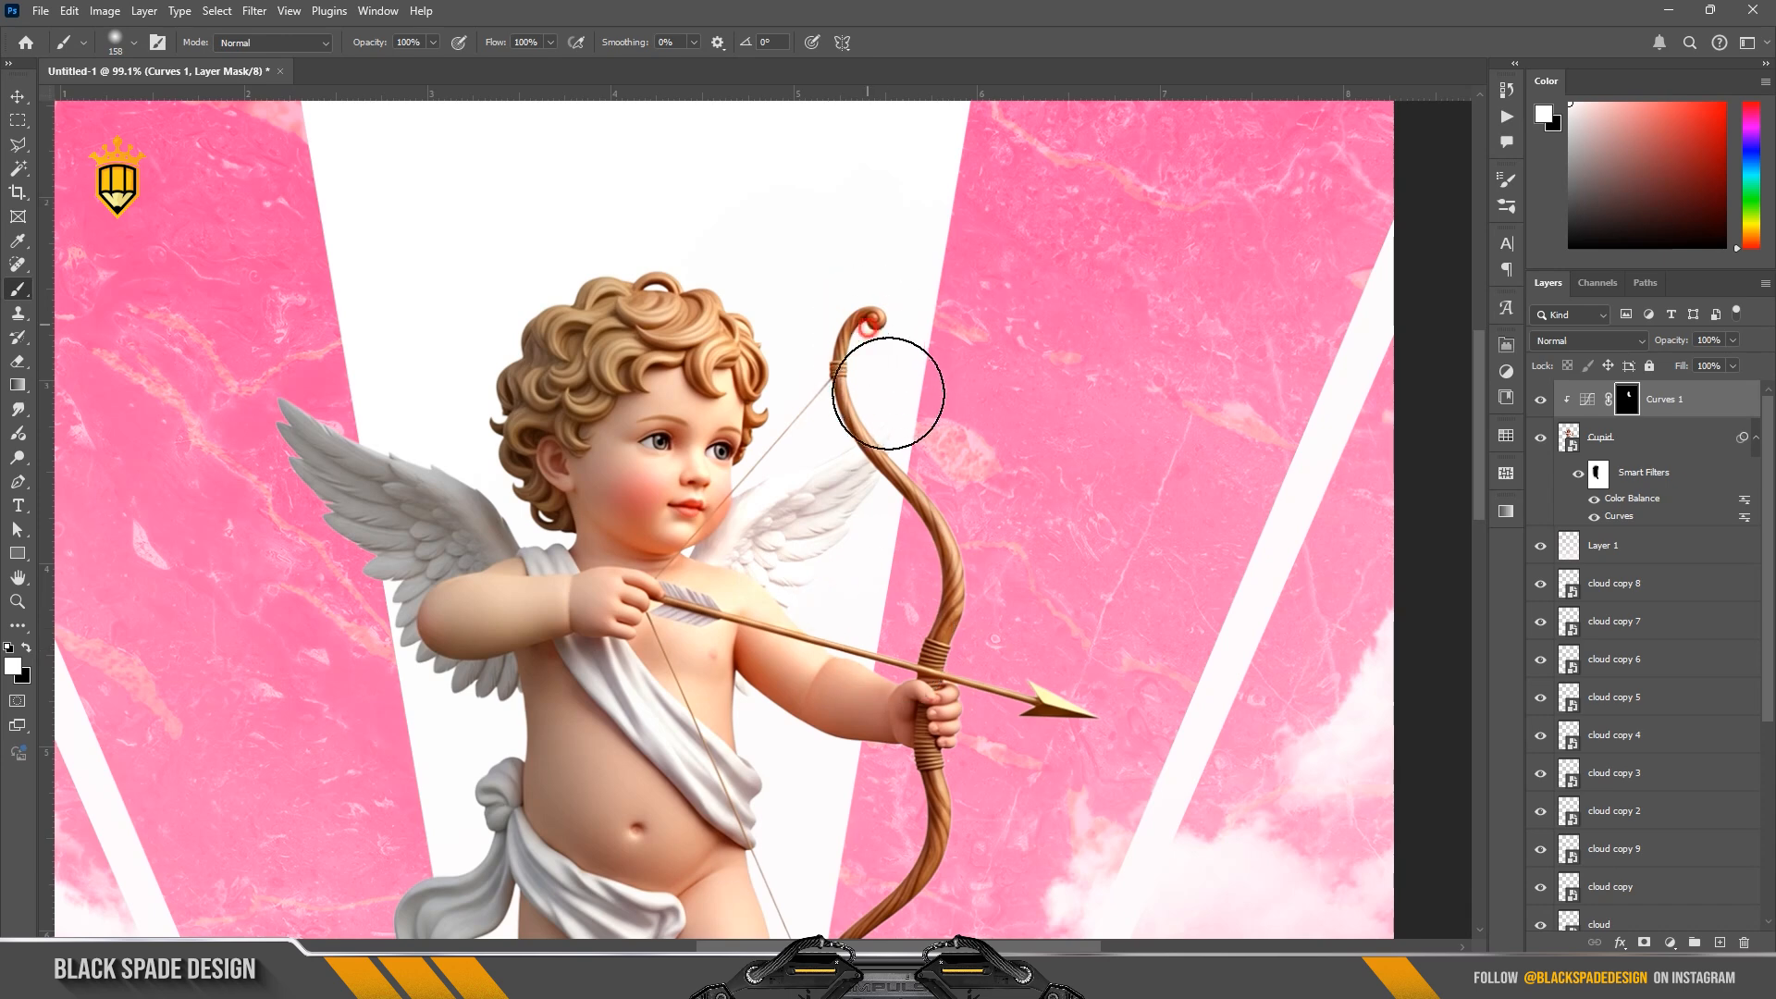
key("space")
left_click_drag(990, 651, 963, 443)
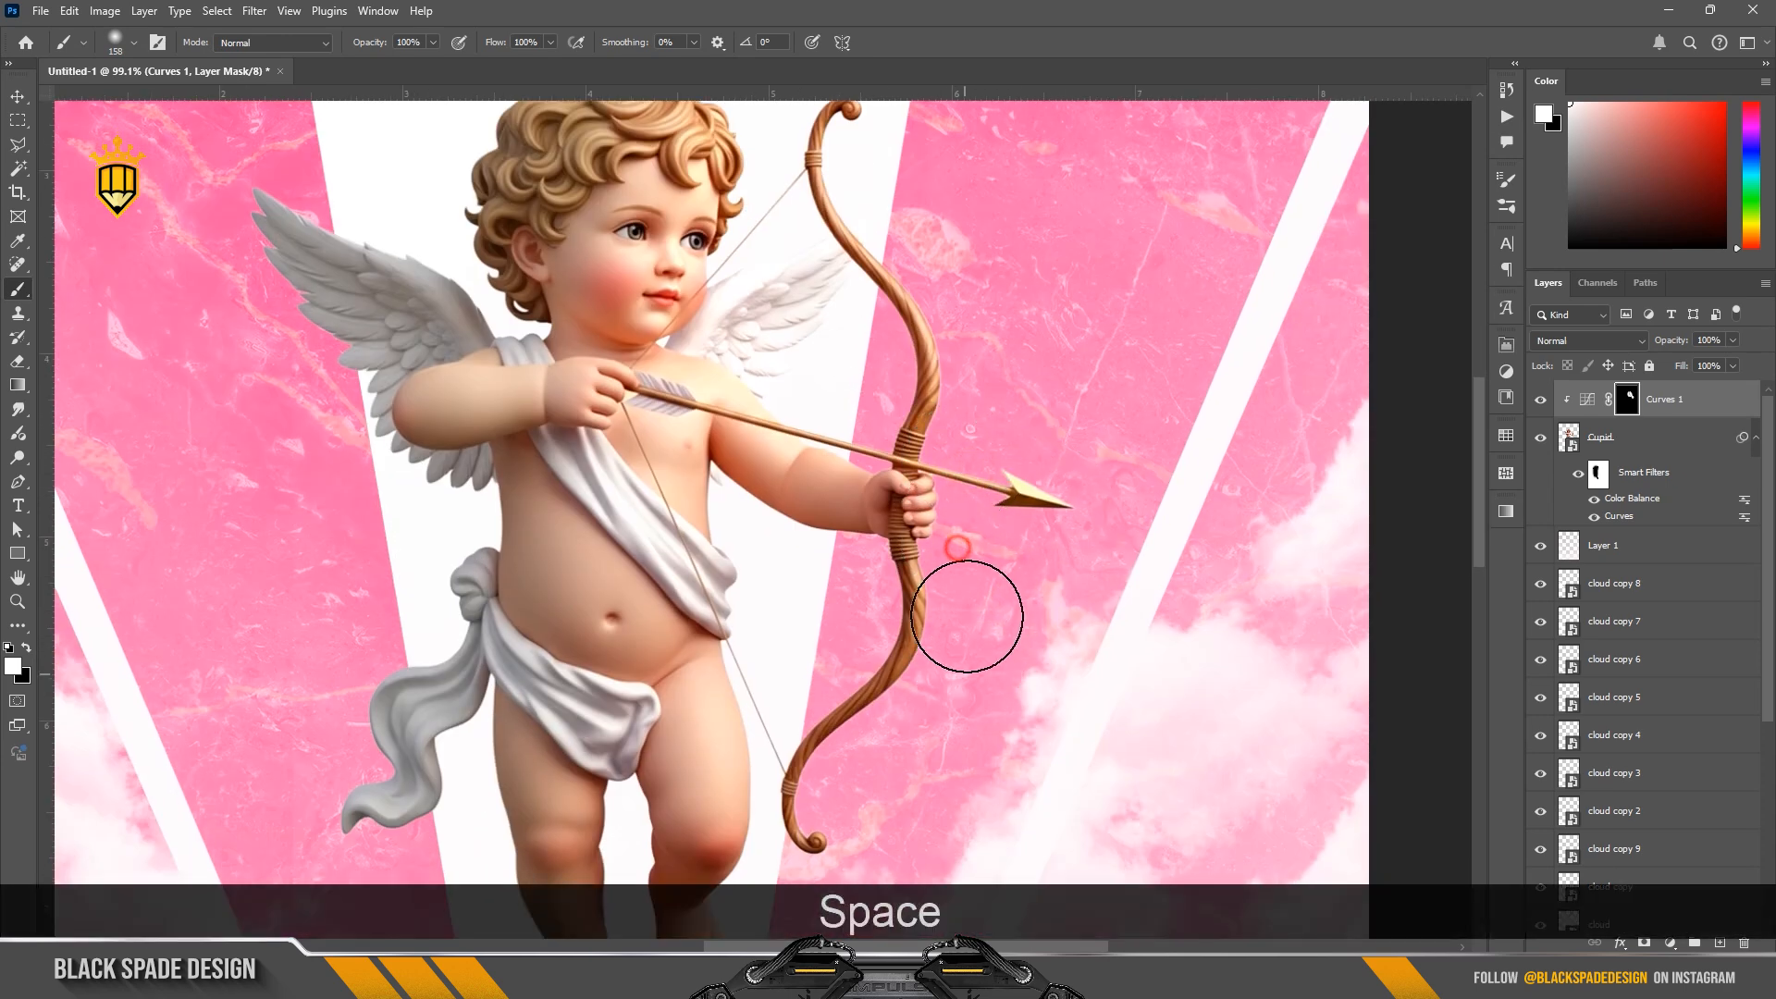
key("space")
left_click_drag(771, 546, 818, 460)
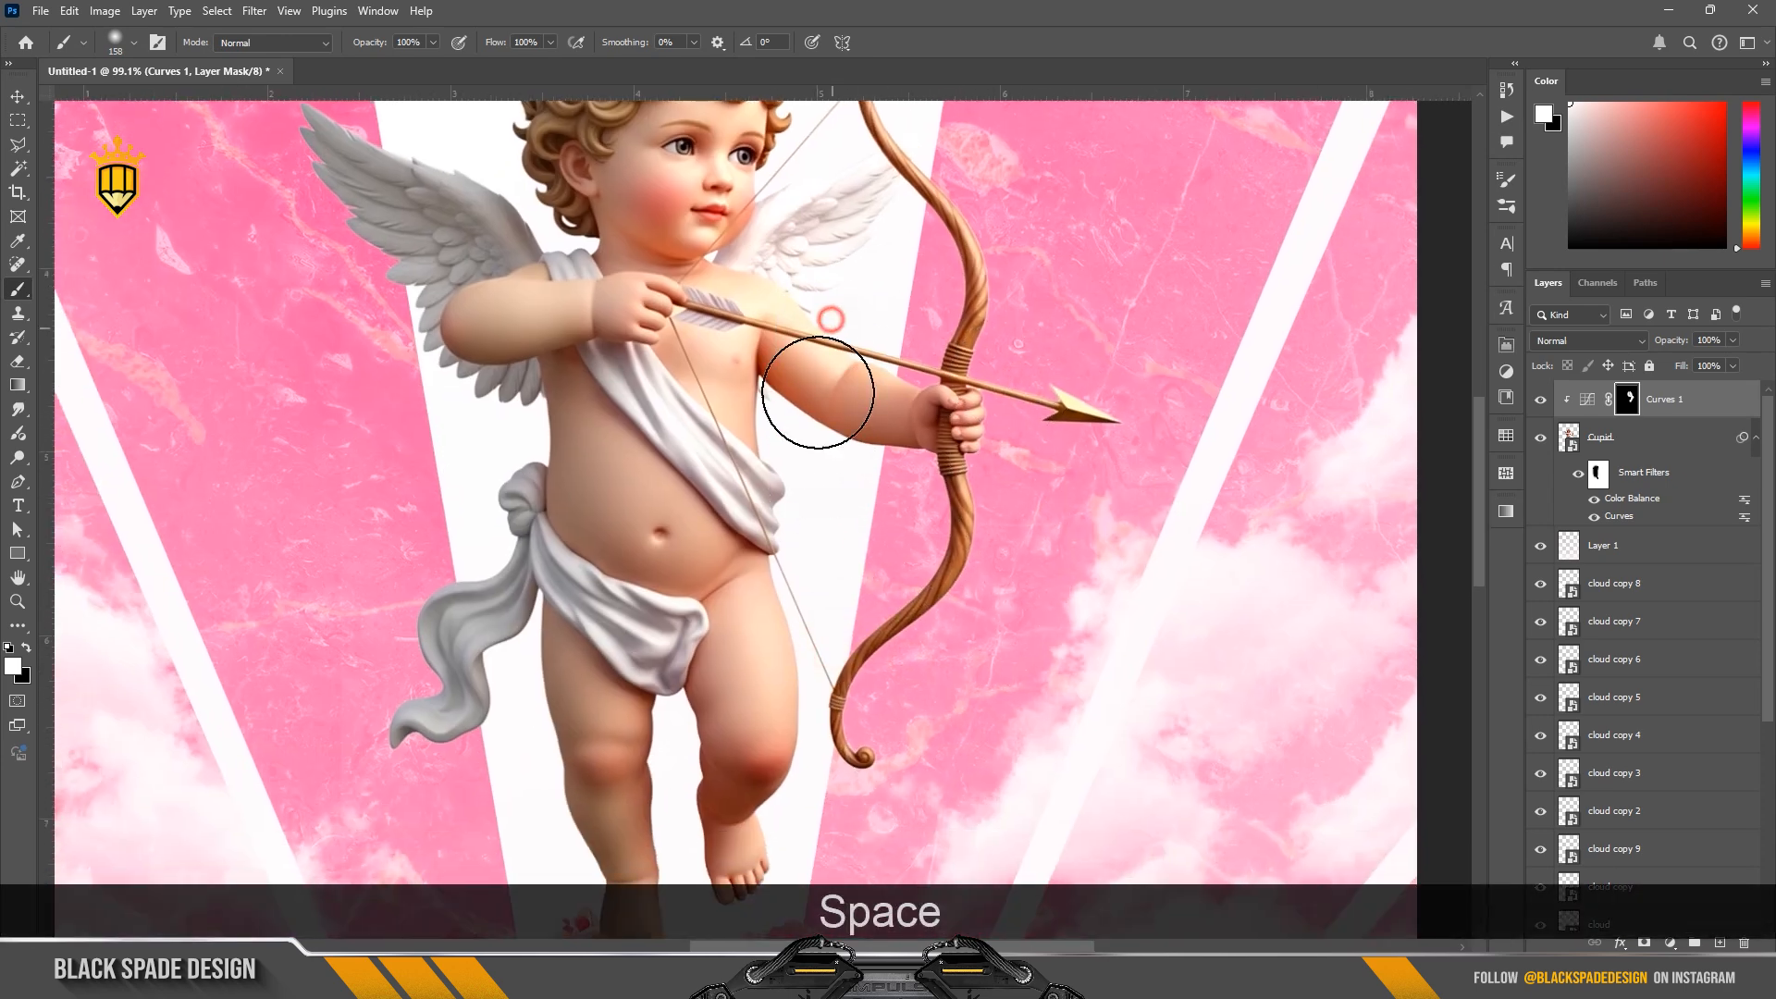
Step: Reduce the brush to 100 px and paint more highlights on the Curves mask over the Cupid's torso, legs and hair
key("bracketleft")
key("bracketleft")
key("bracketleft")
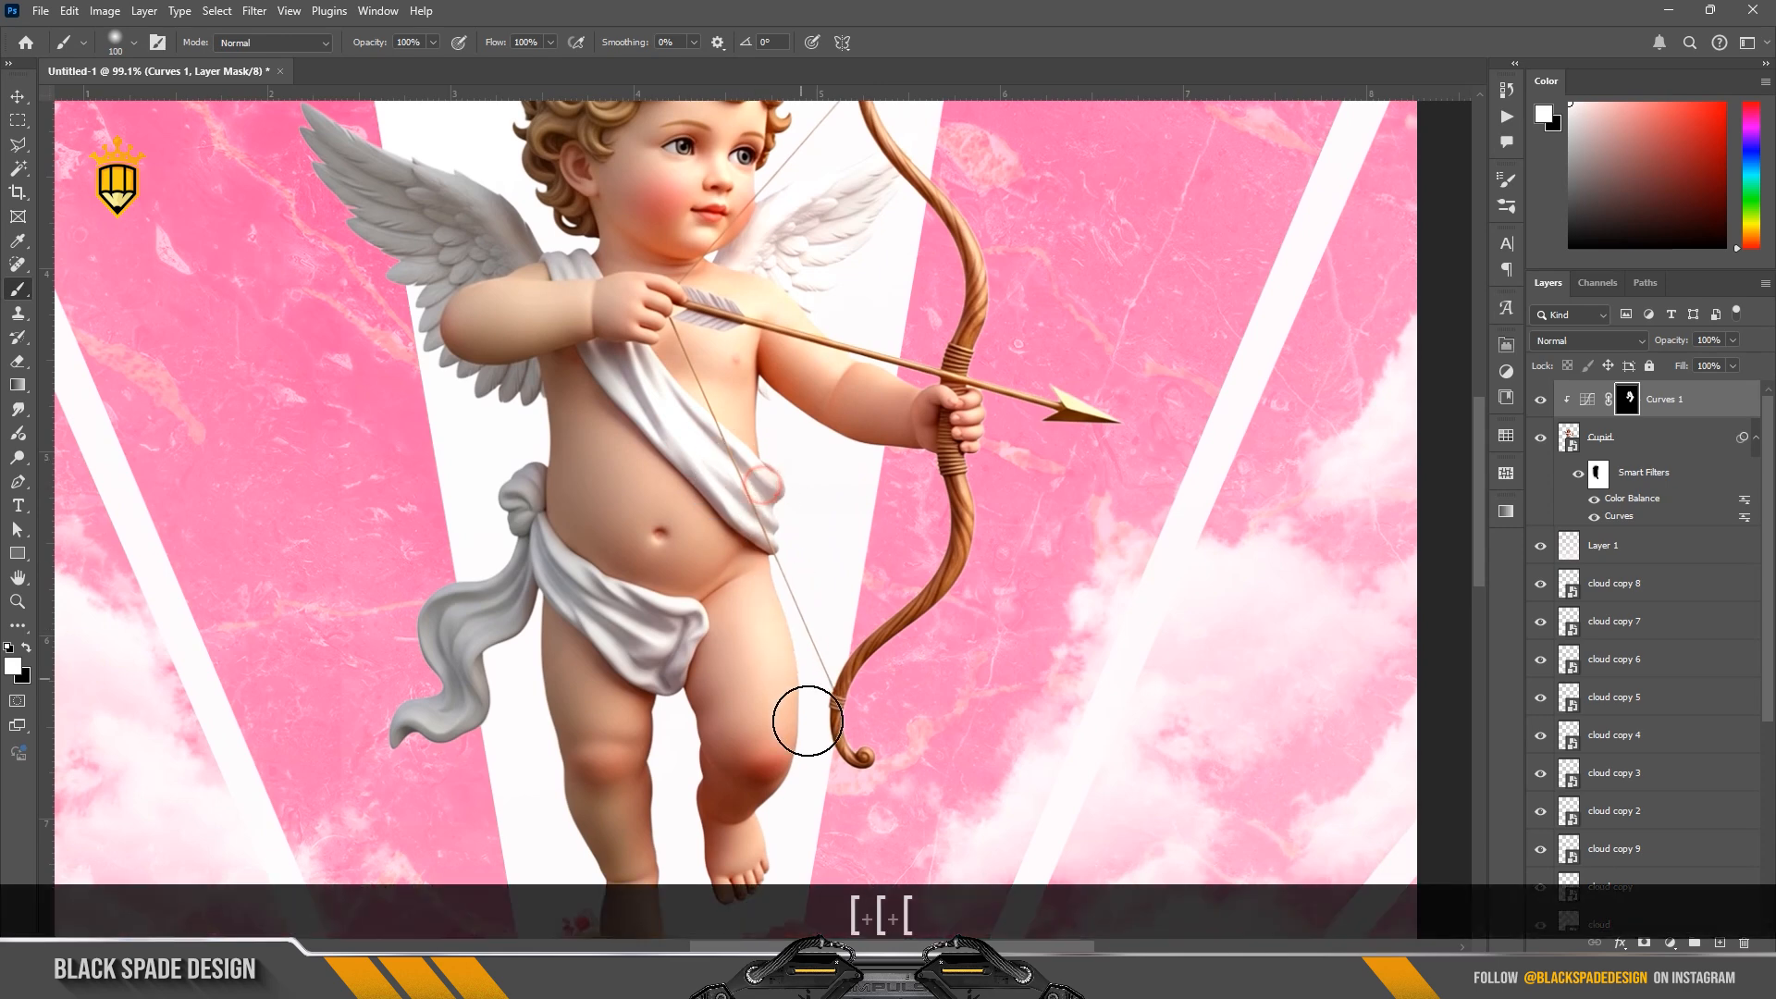
key("space")
left_click_drag(745, 713, 736, 638)
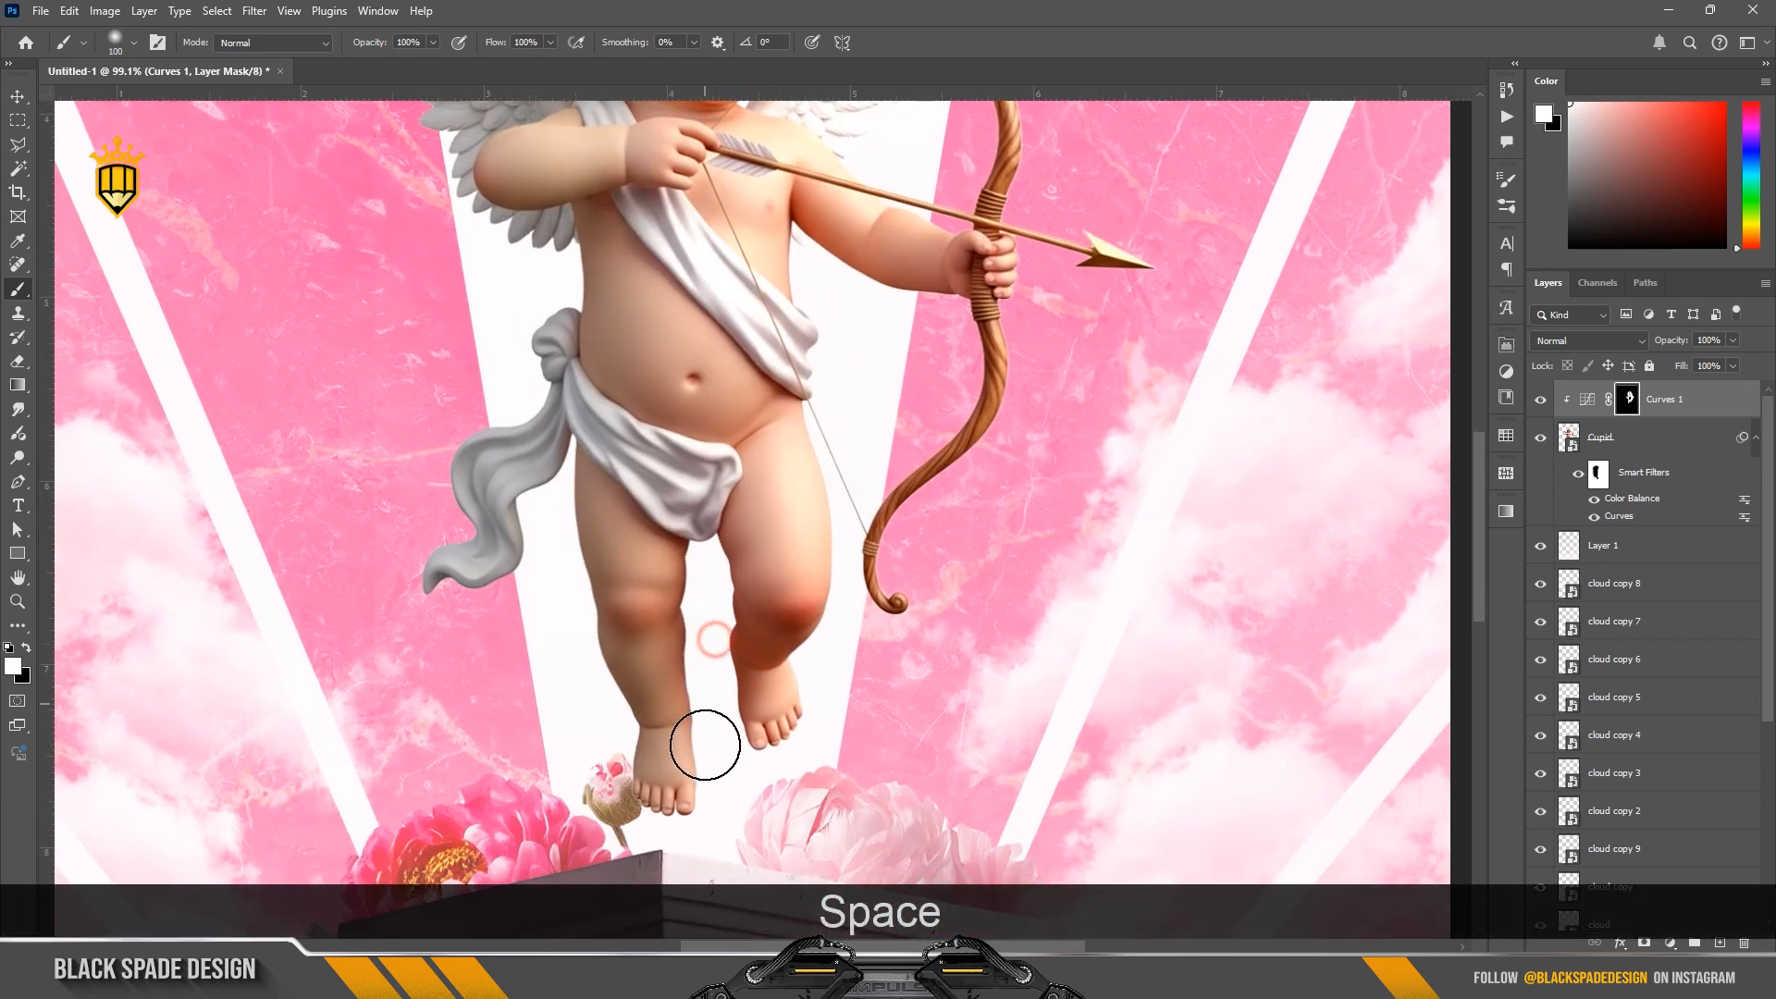
key("space")
left_click_drag(745, 504, 784, 686)
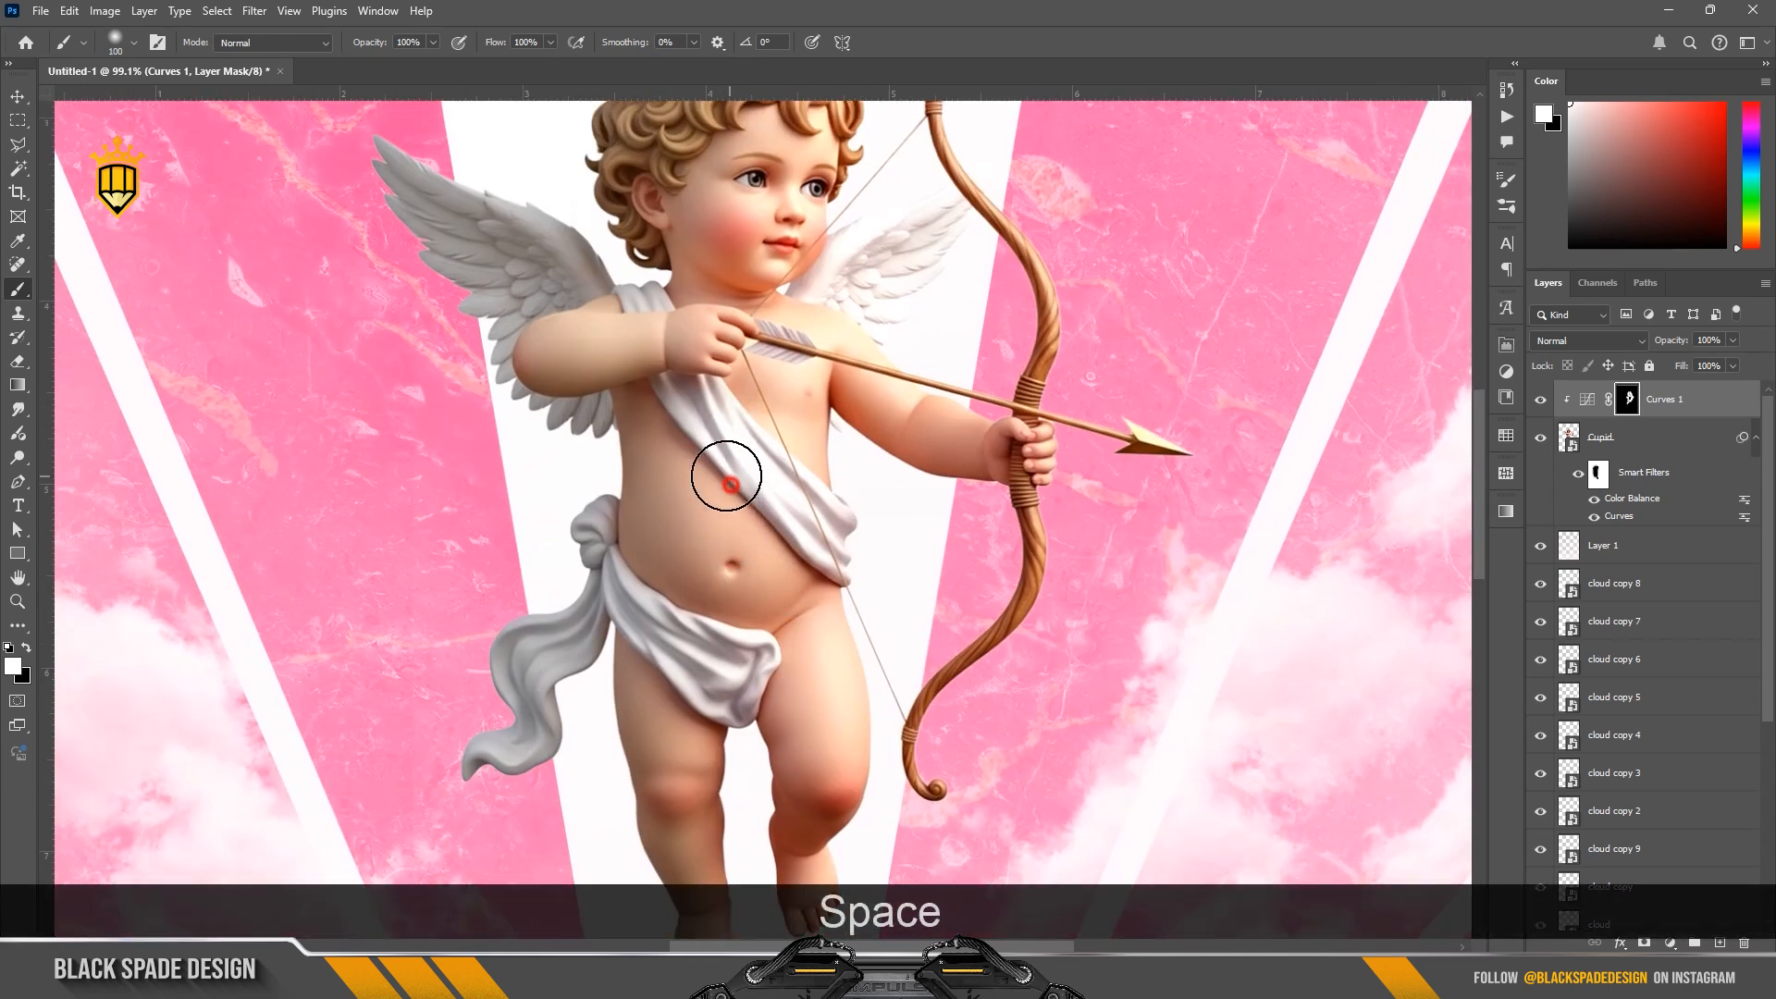
key("space")
left_click_drag(754, 245, 782, 349)
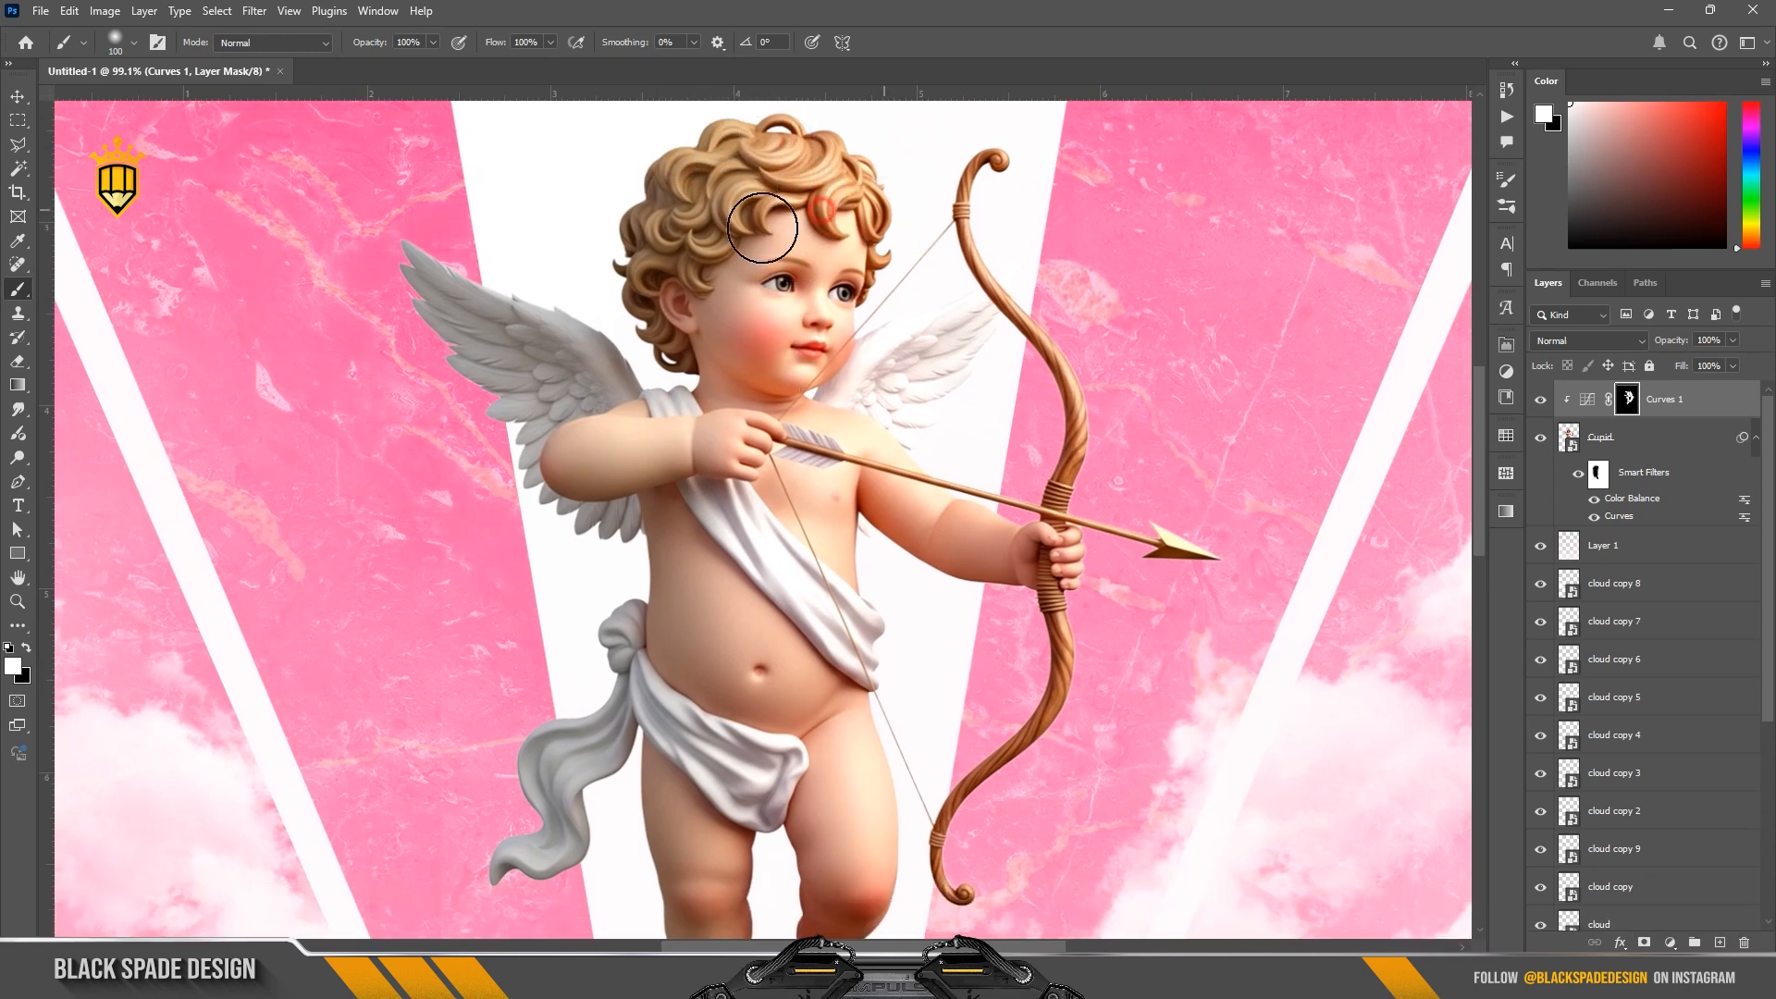
Step: Scale the Valentine-Flowers layer up to 18.31% and lower it to Y 1972 px behind the pillar
scroll(725, 450, "down", 10)
key("space")
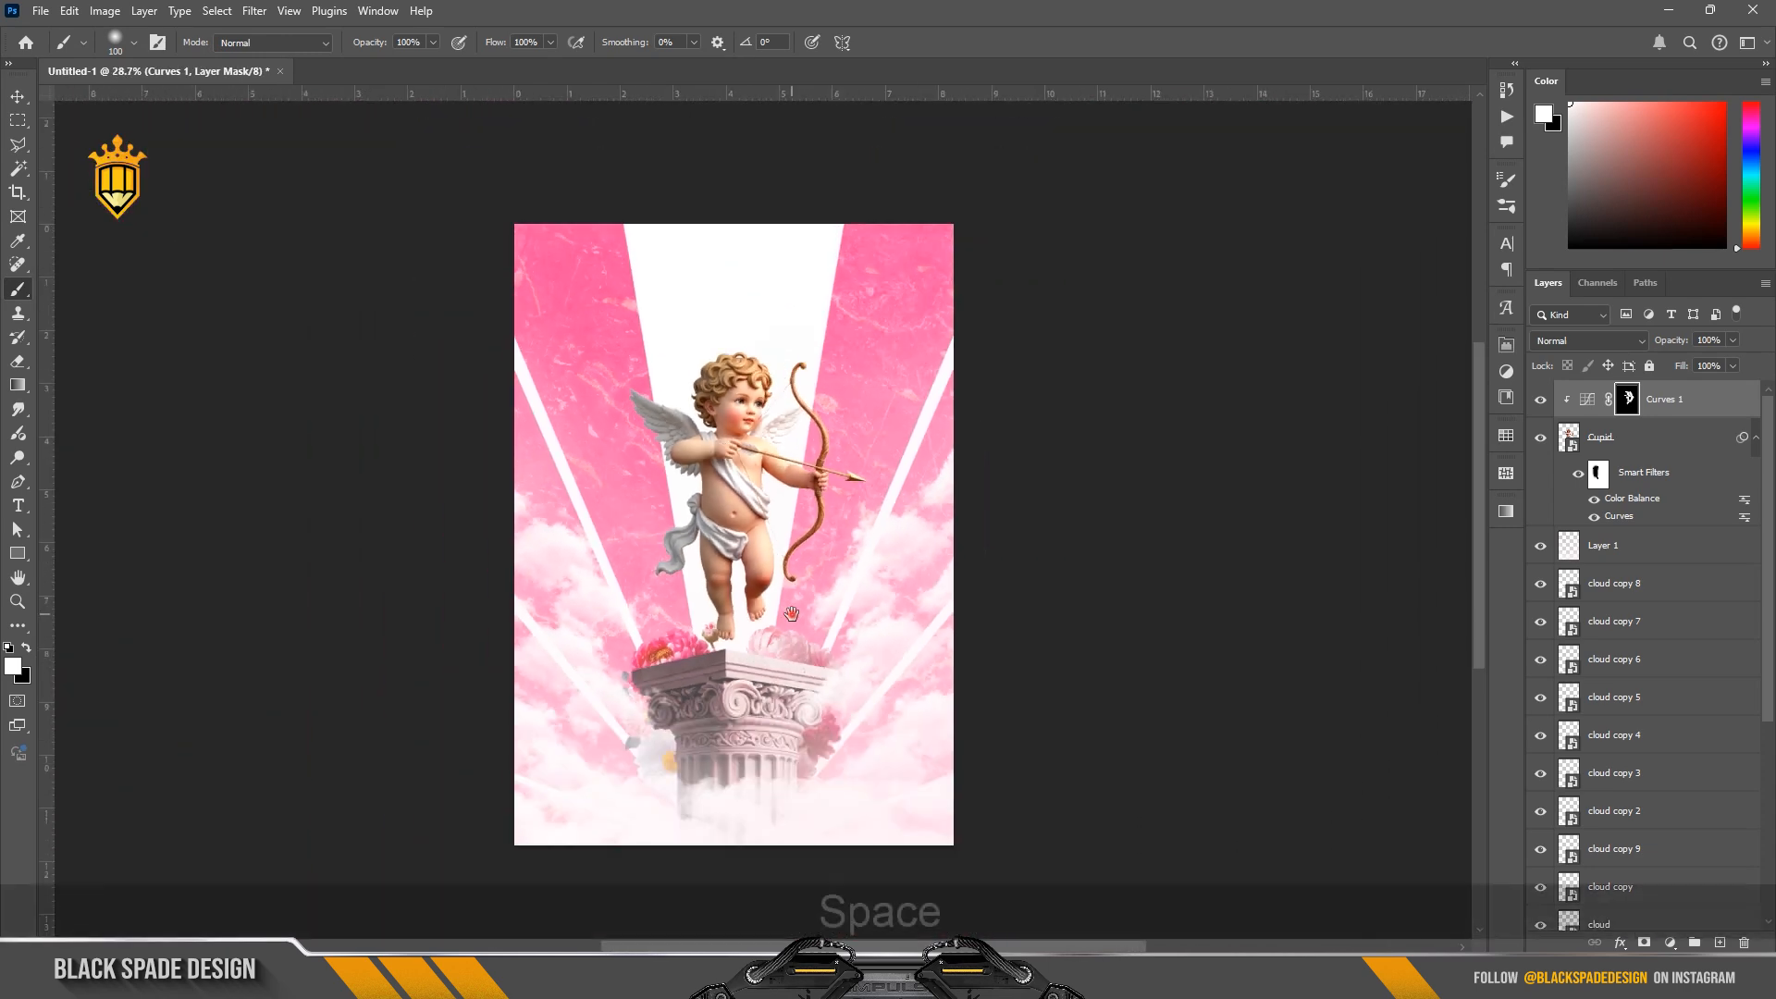
left_click_drag(793, 616, 795, 547)
scroll(794, 547, "down", 2)
key("space")
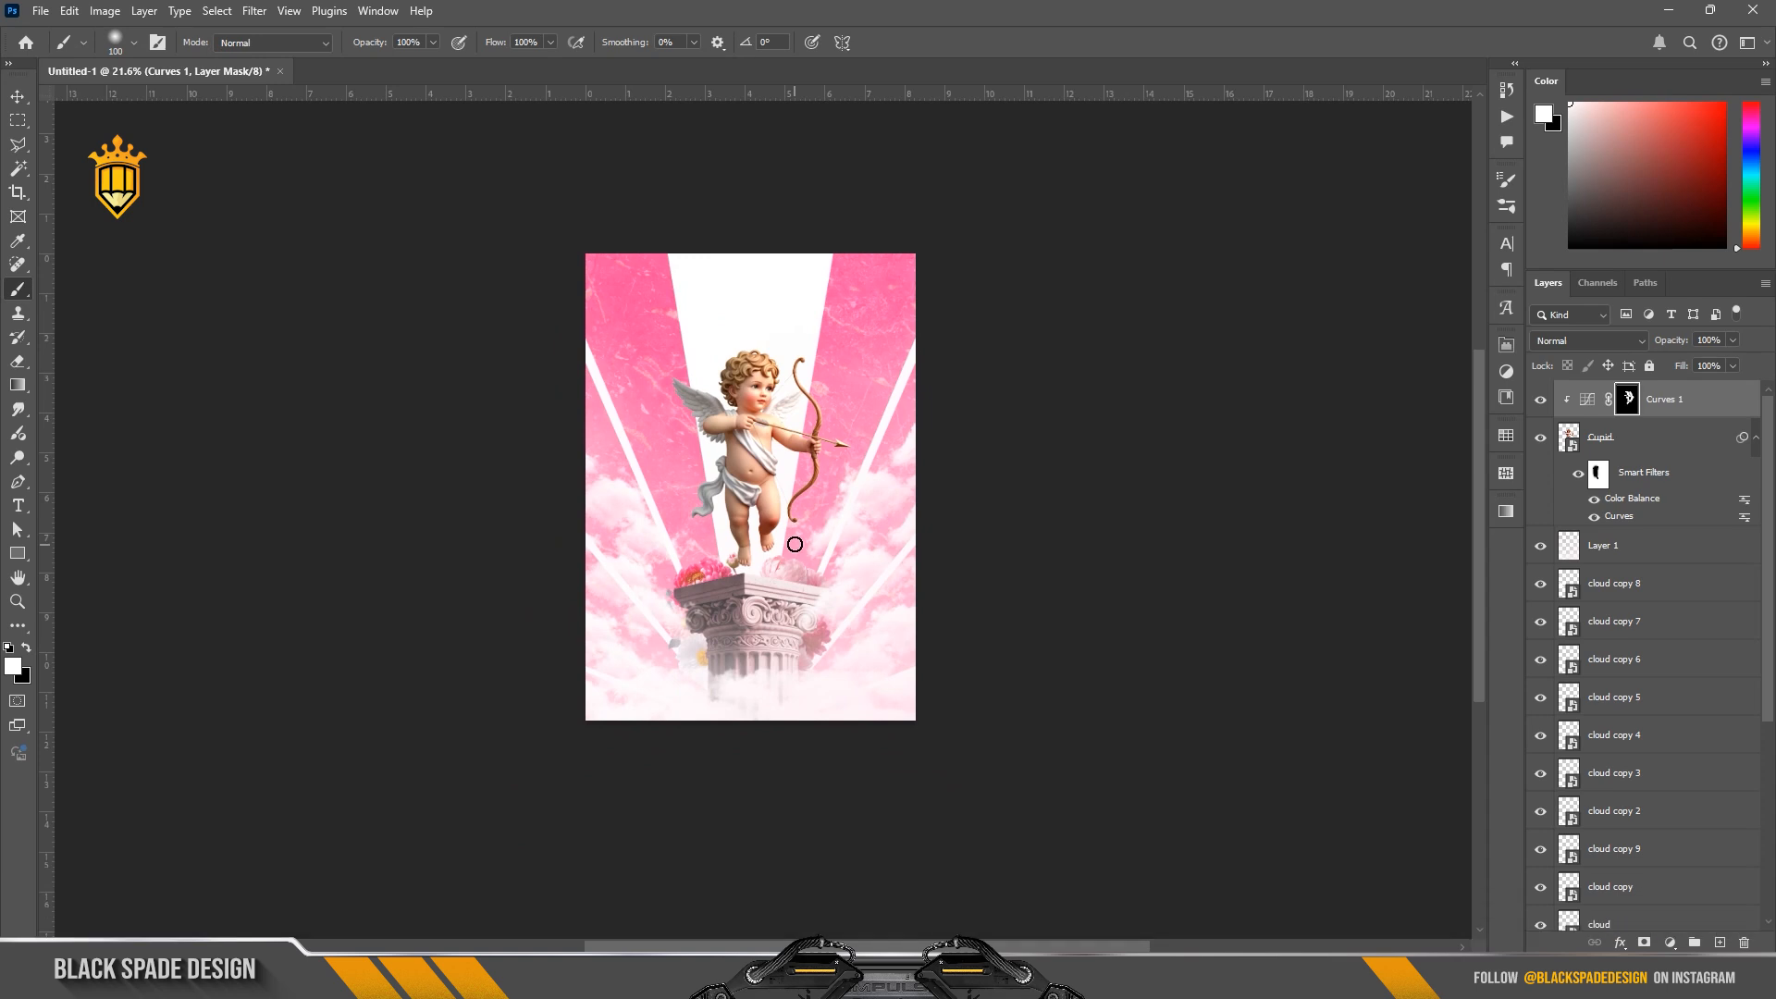
scroll(794, 545, "up", 4)
left_click_drag(762, 536, 763, 483)
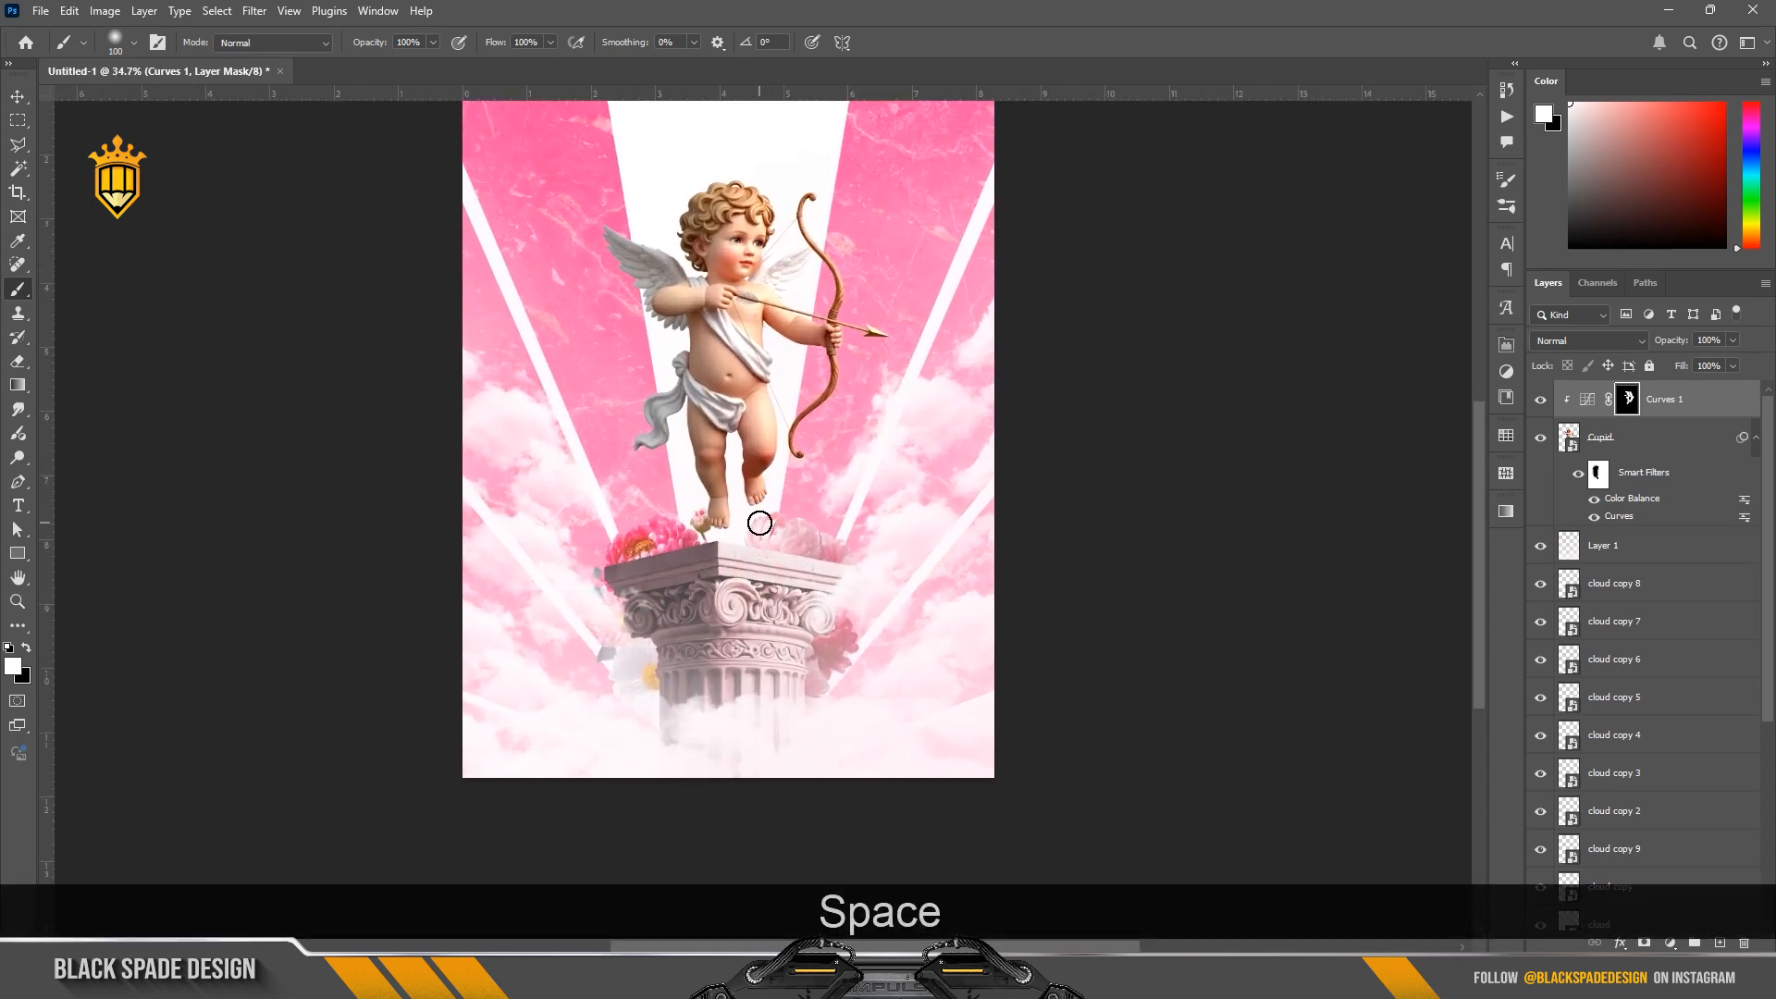
key("v")
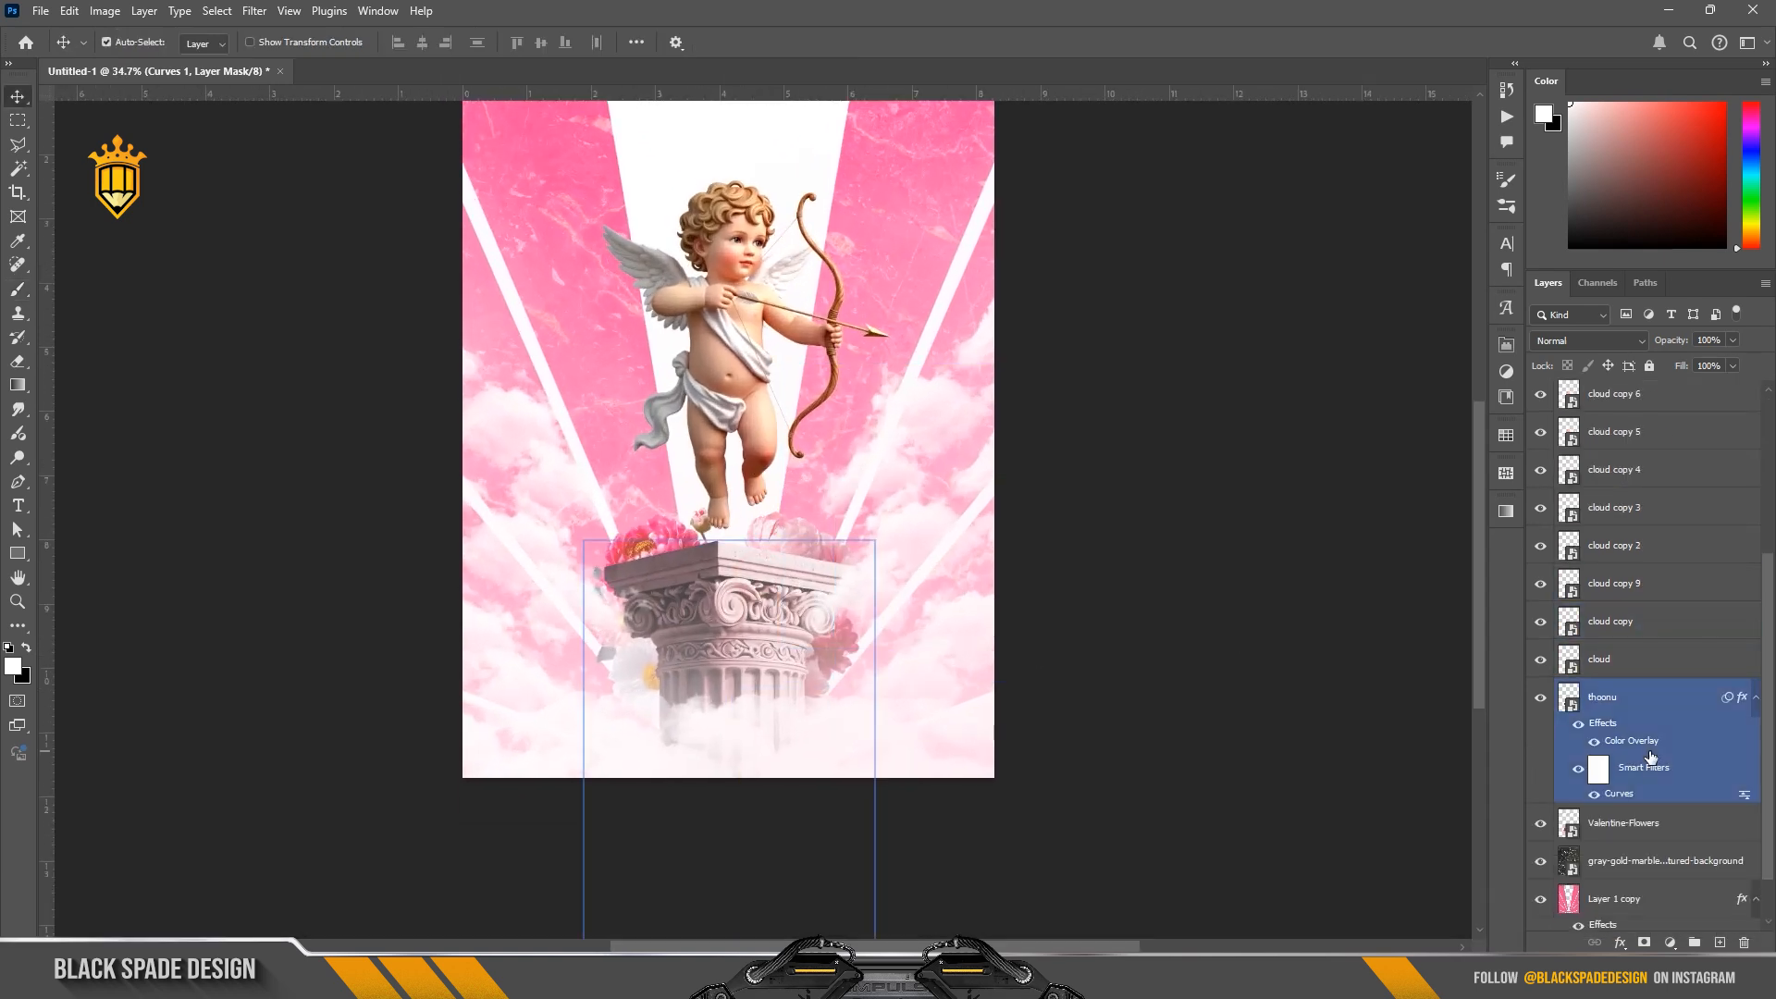
left_click(851, 555, "ctrl")
key("ctrl+t")
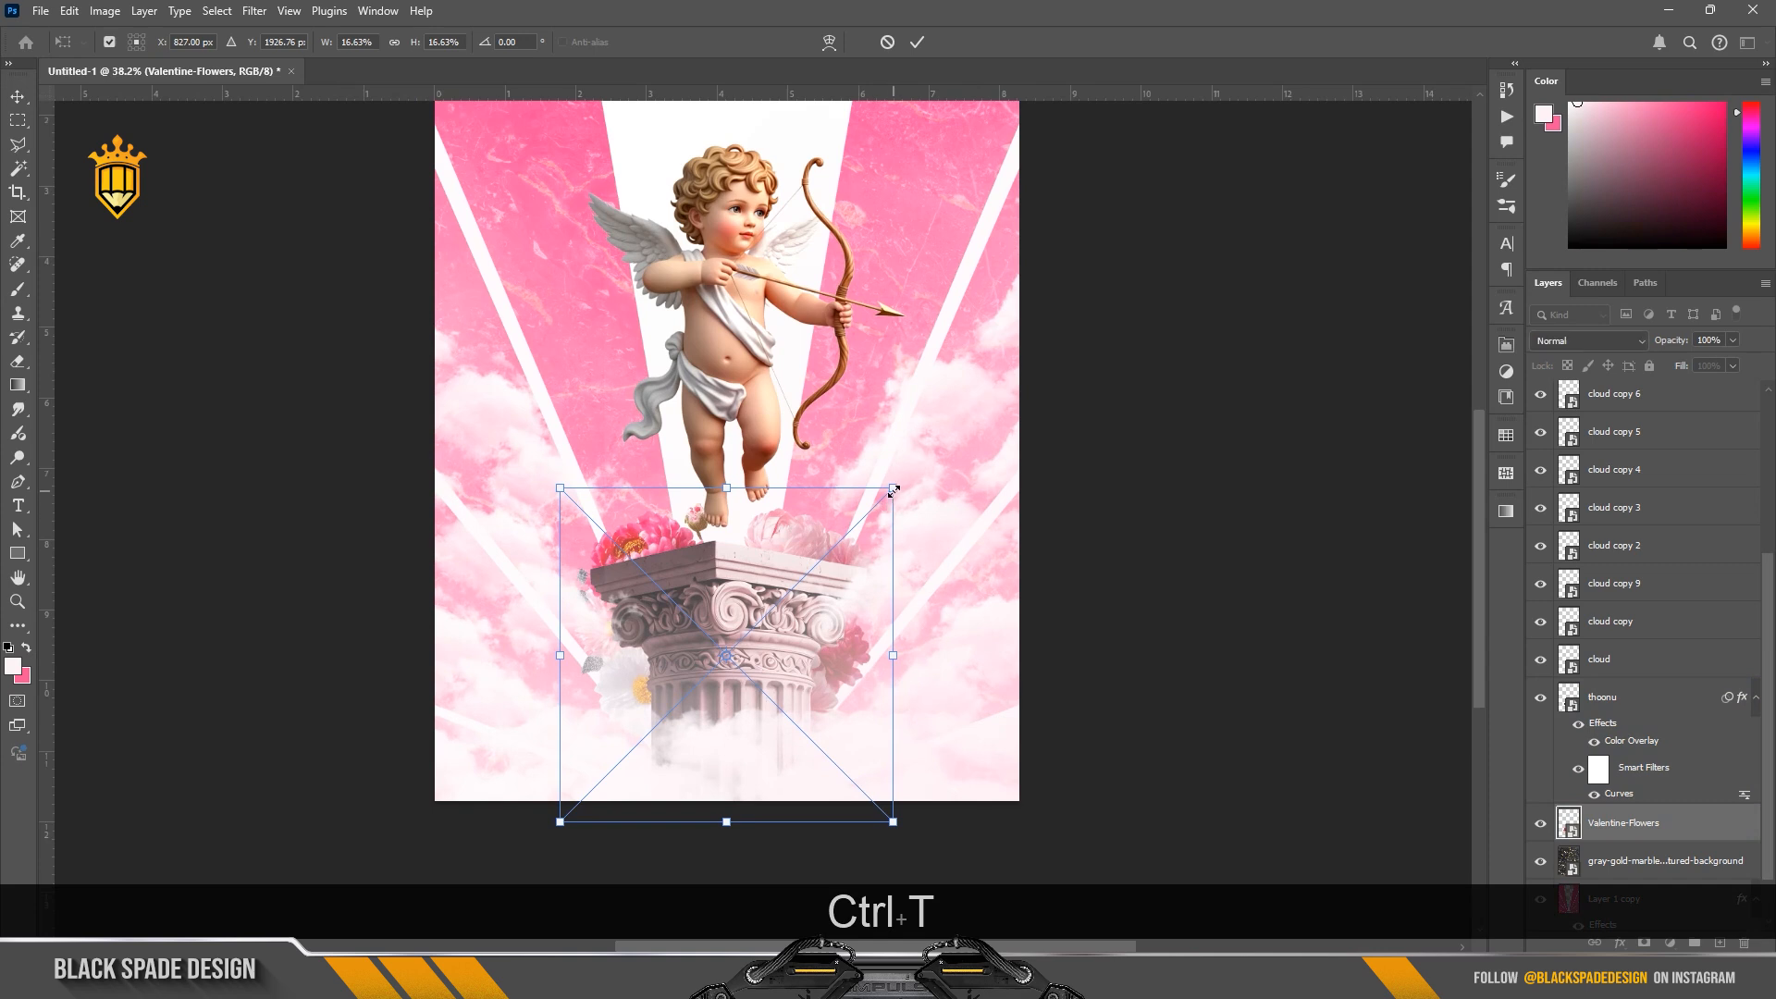
left_click_drag(894, 488, 928, 482)
scroll(801, 537, "up", 2)
left_click_drag(780, 543, 778, 564)
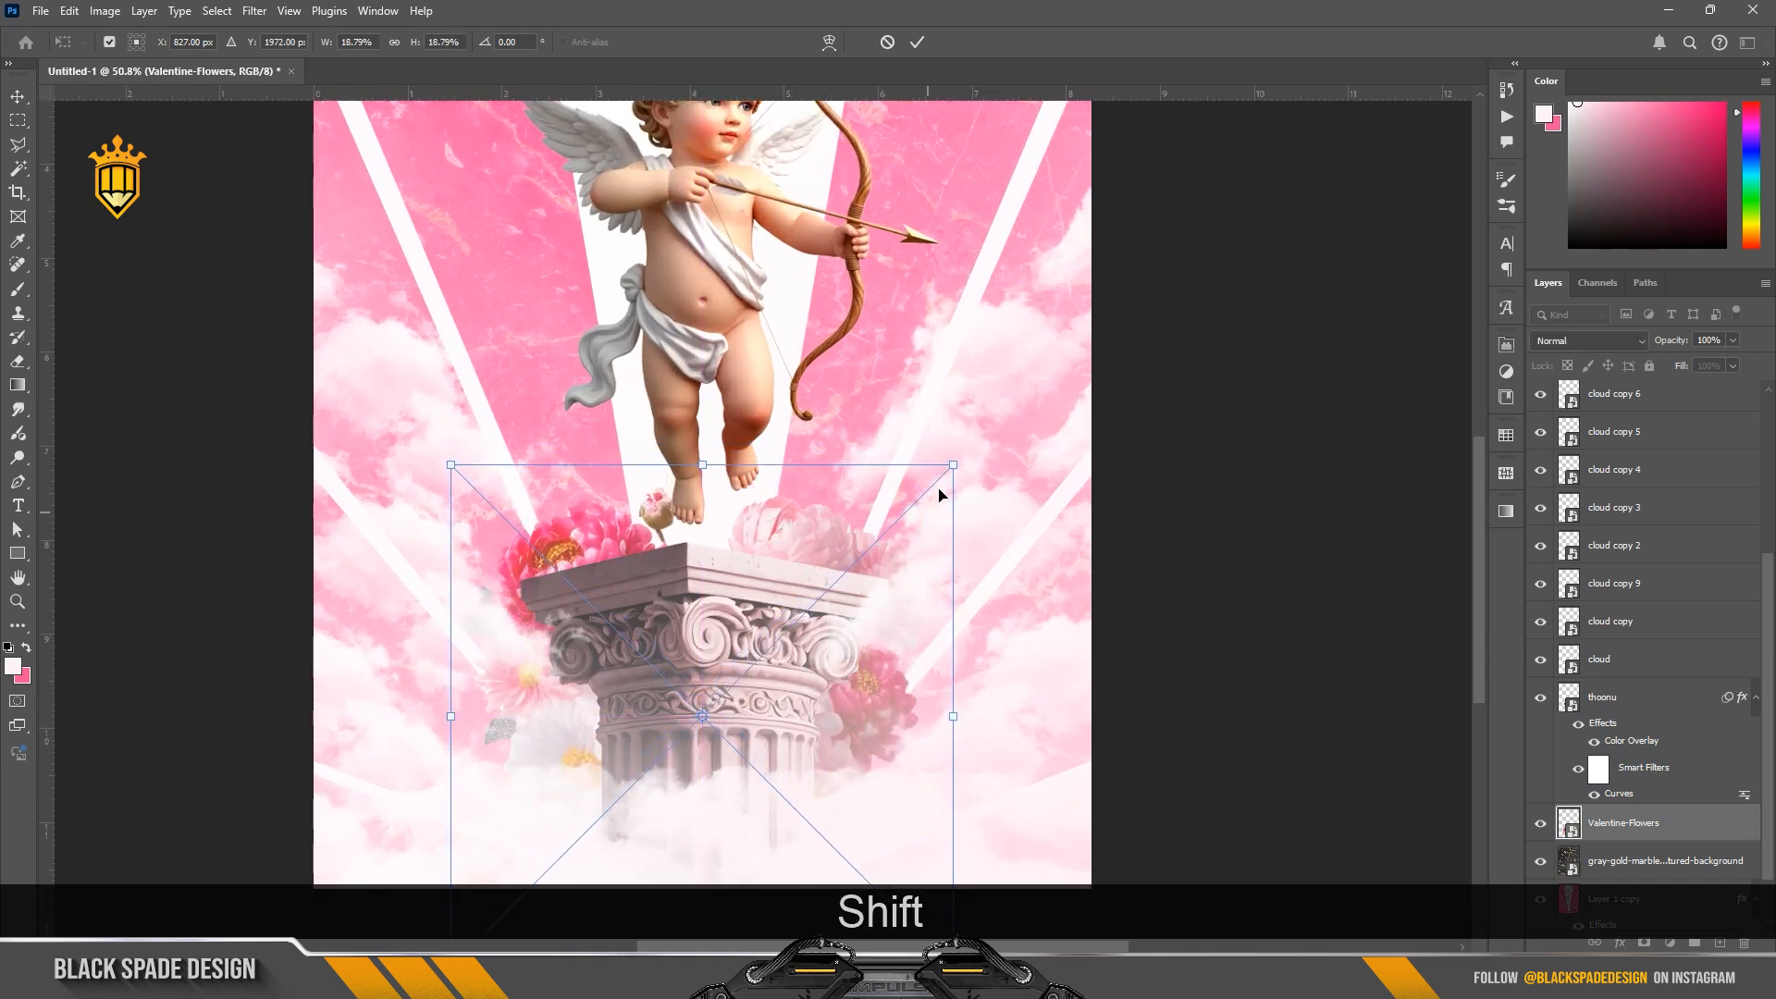
left_click_drag(949, 467, 940, 465)
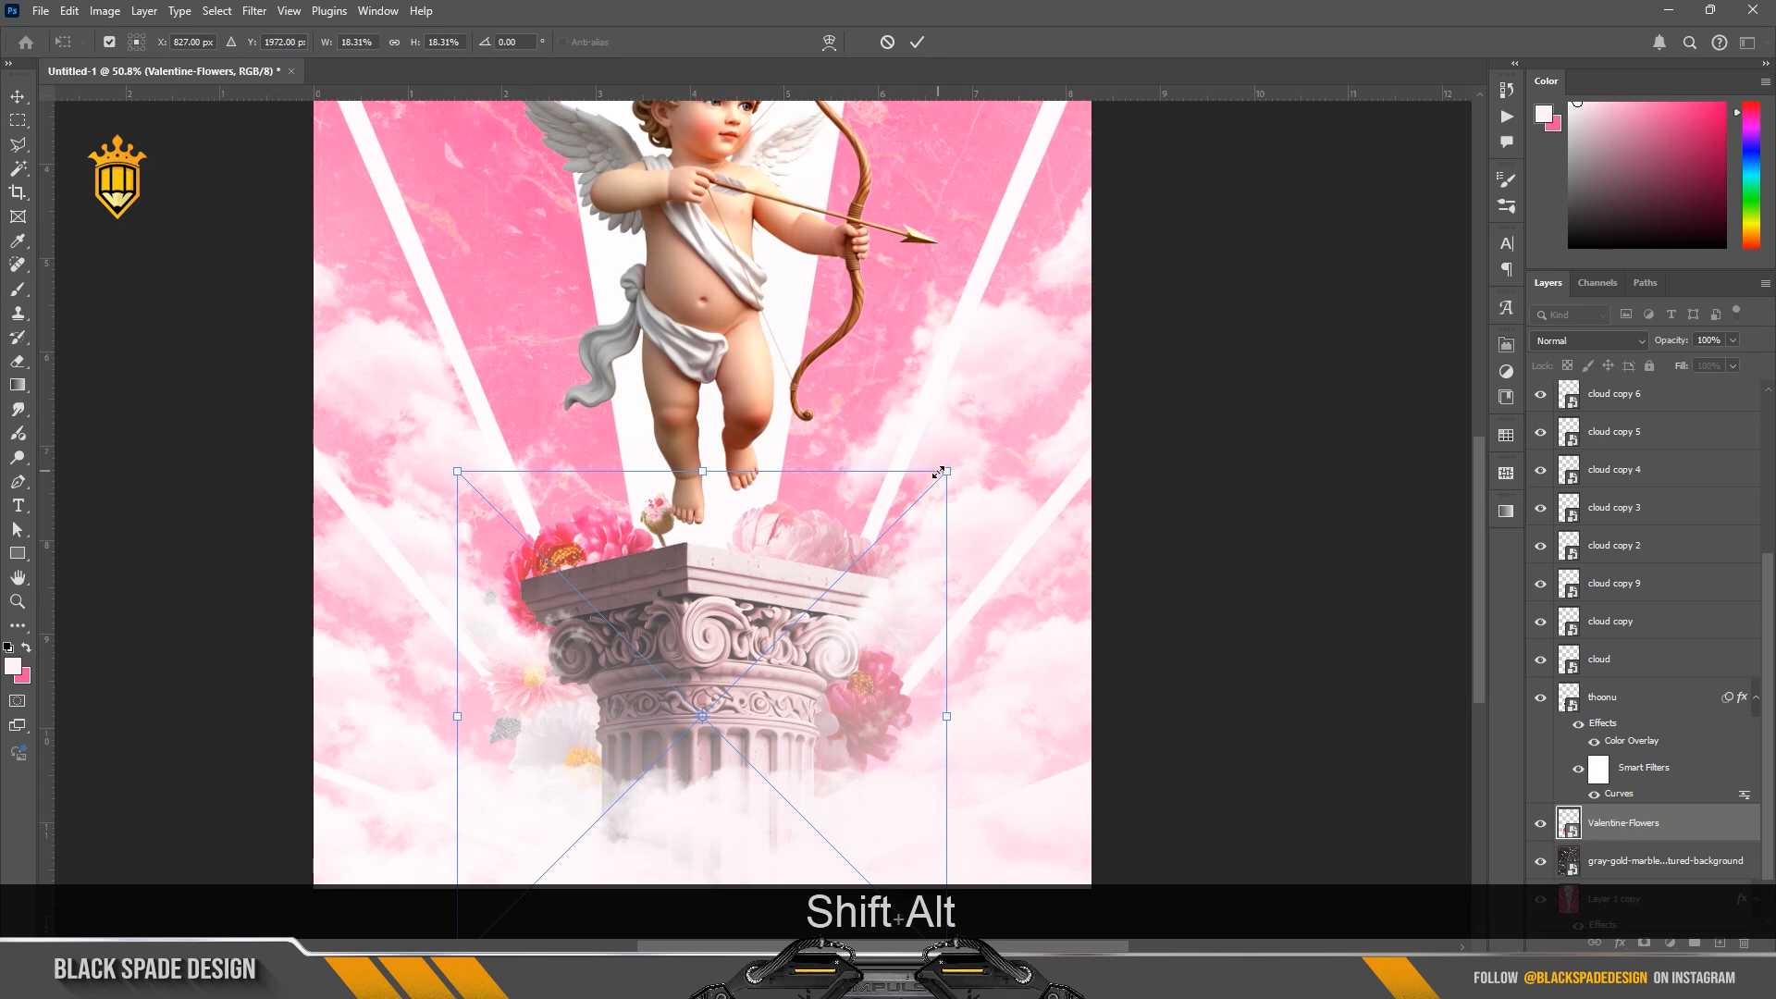
key("Return")
Step: Add the text "HUNTER" over the pillar's base on a new layer above the Cupid's Curves adjustment
scroll(727, 673, "down", 4)
scroll(1653, 547, "up", 5)
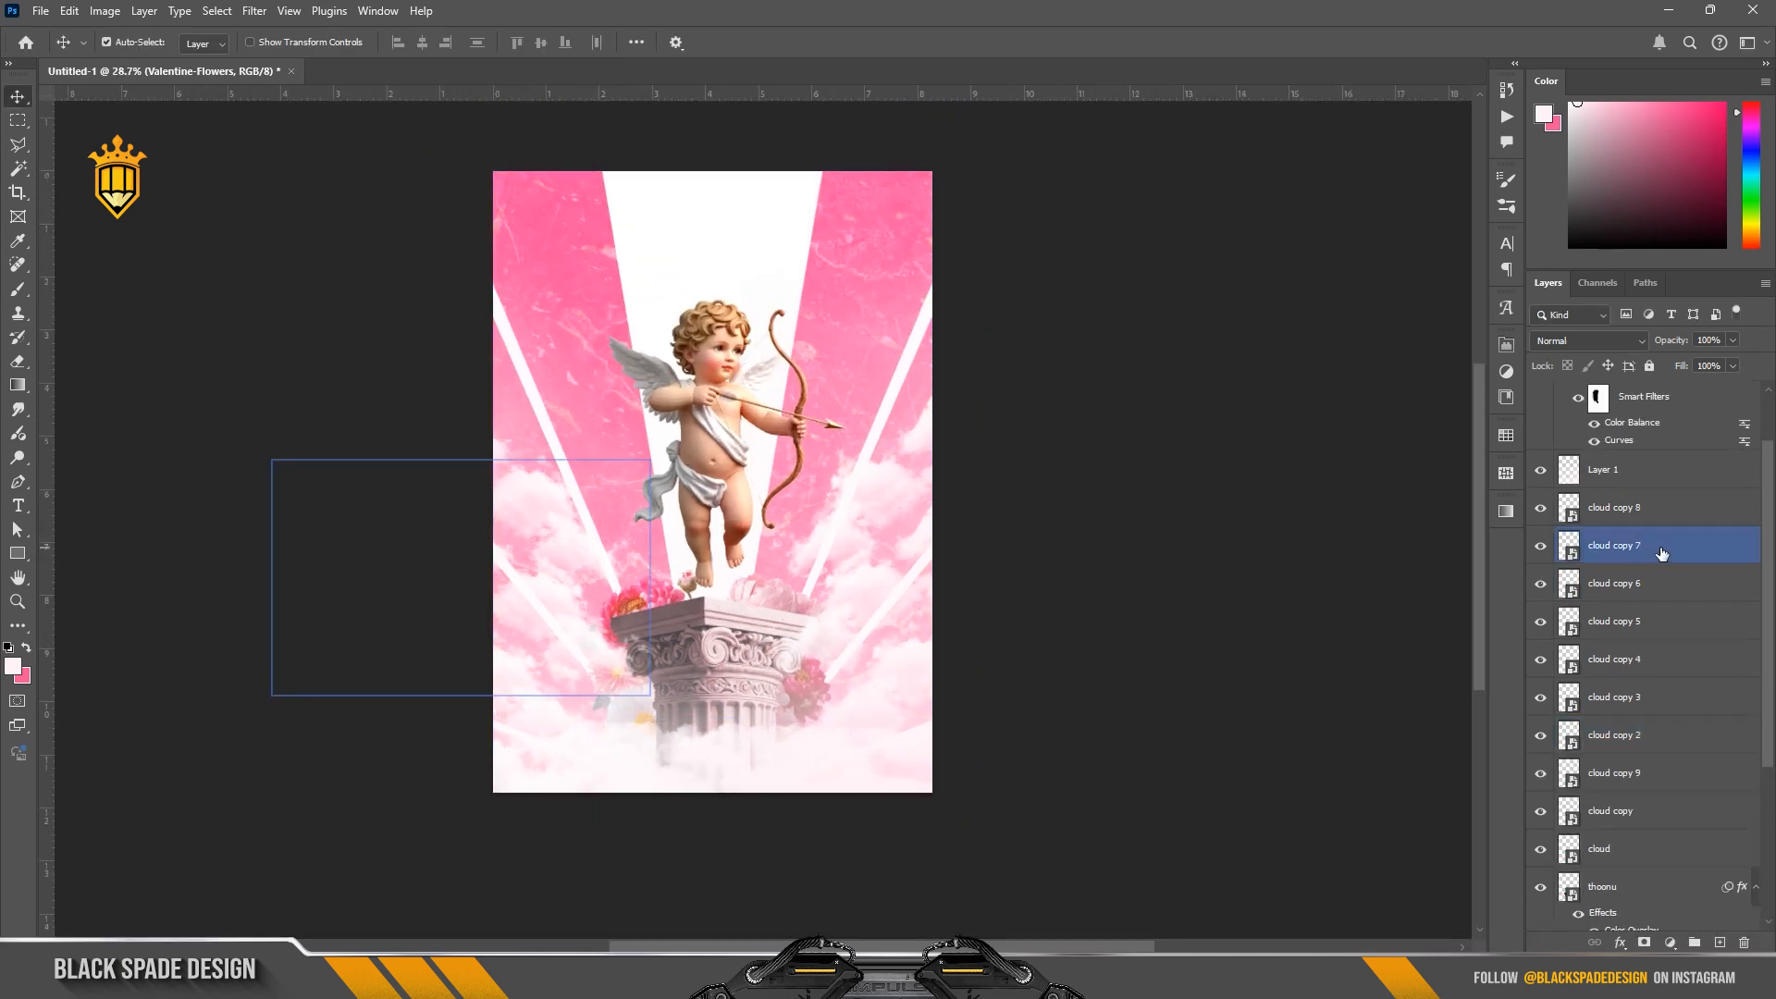
left_click(1674, 434)
left_click(1689, 412)
scroll(740, 680, "up", 4)
left_click_drag(726, 716, 796, 717)
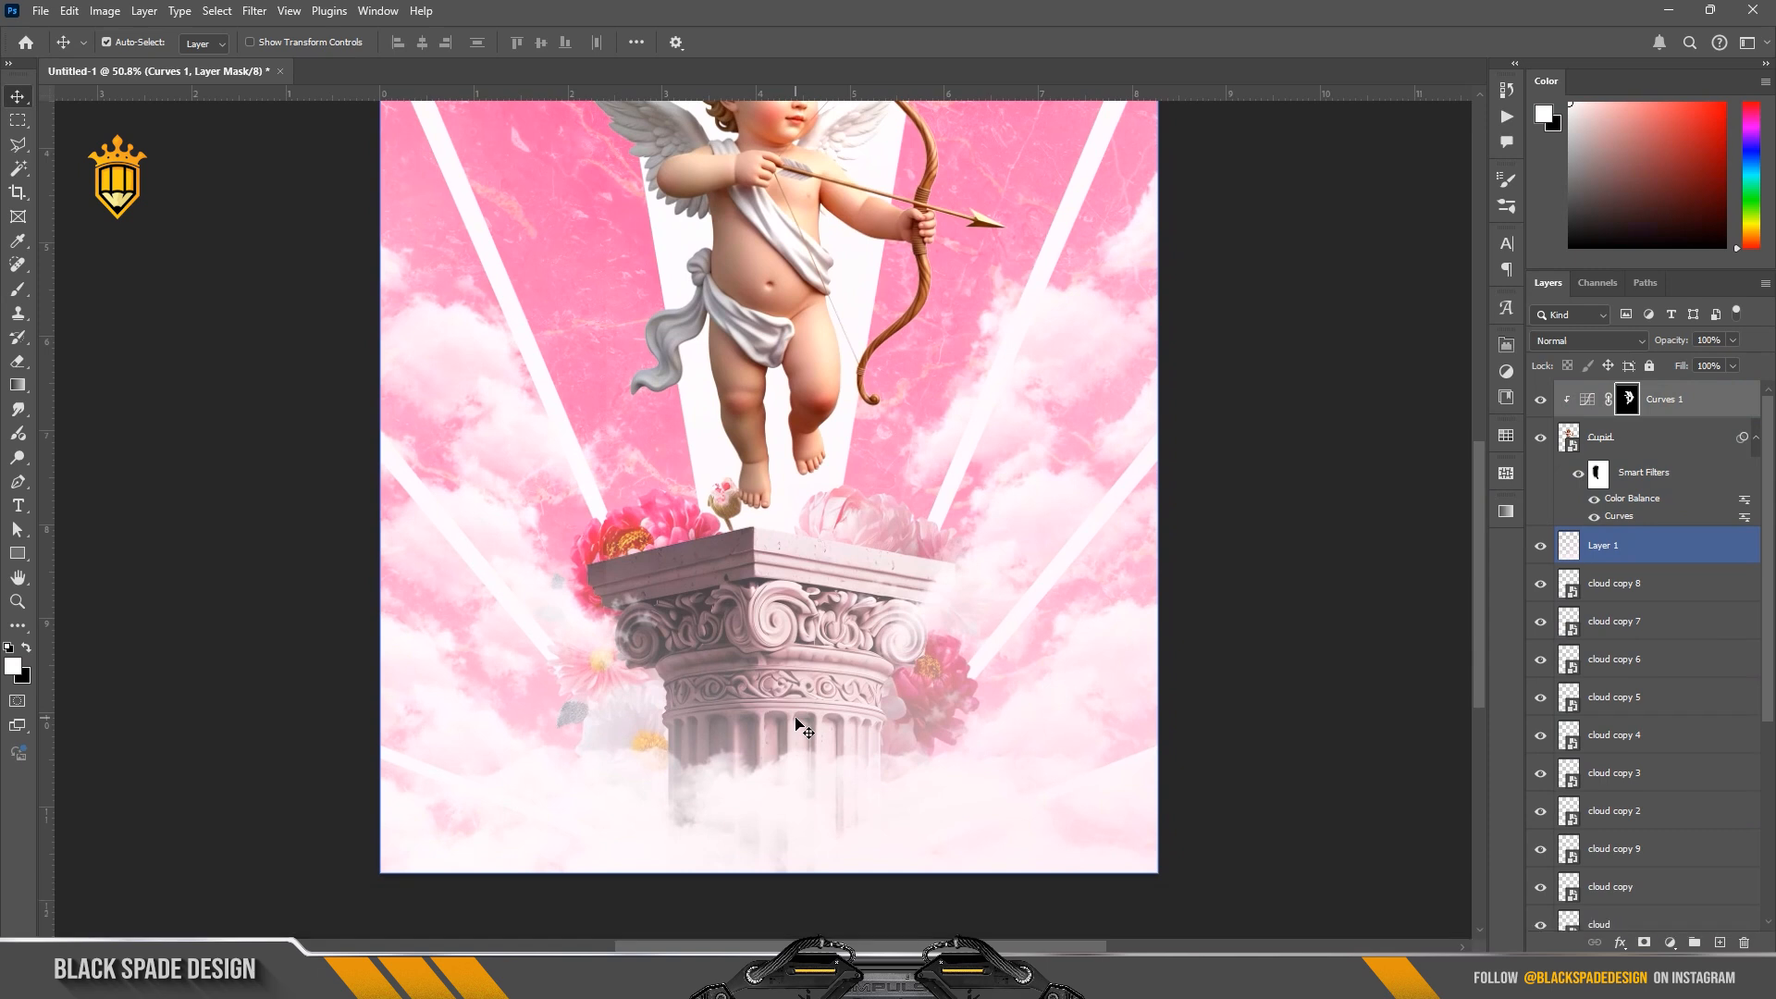
key("t")
left_click(773, 782)
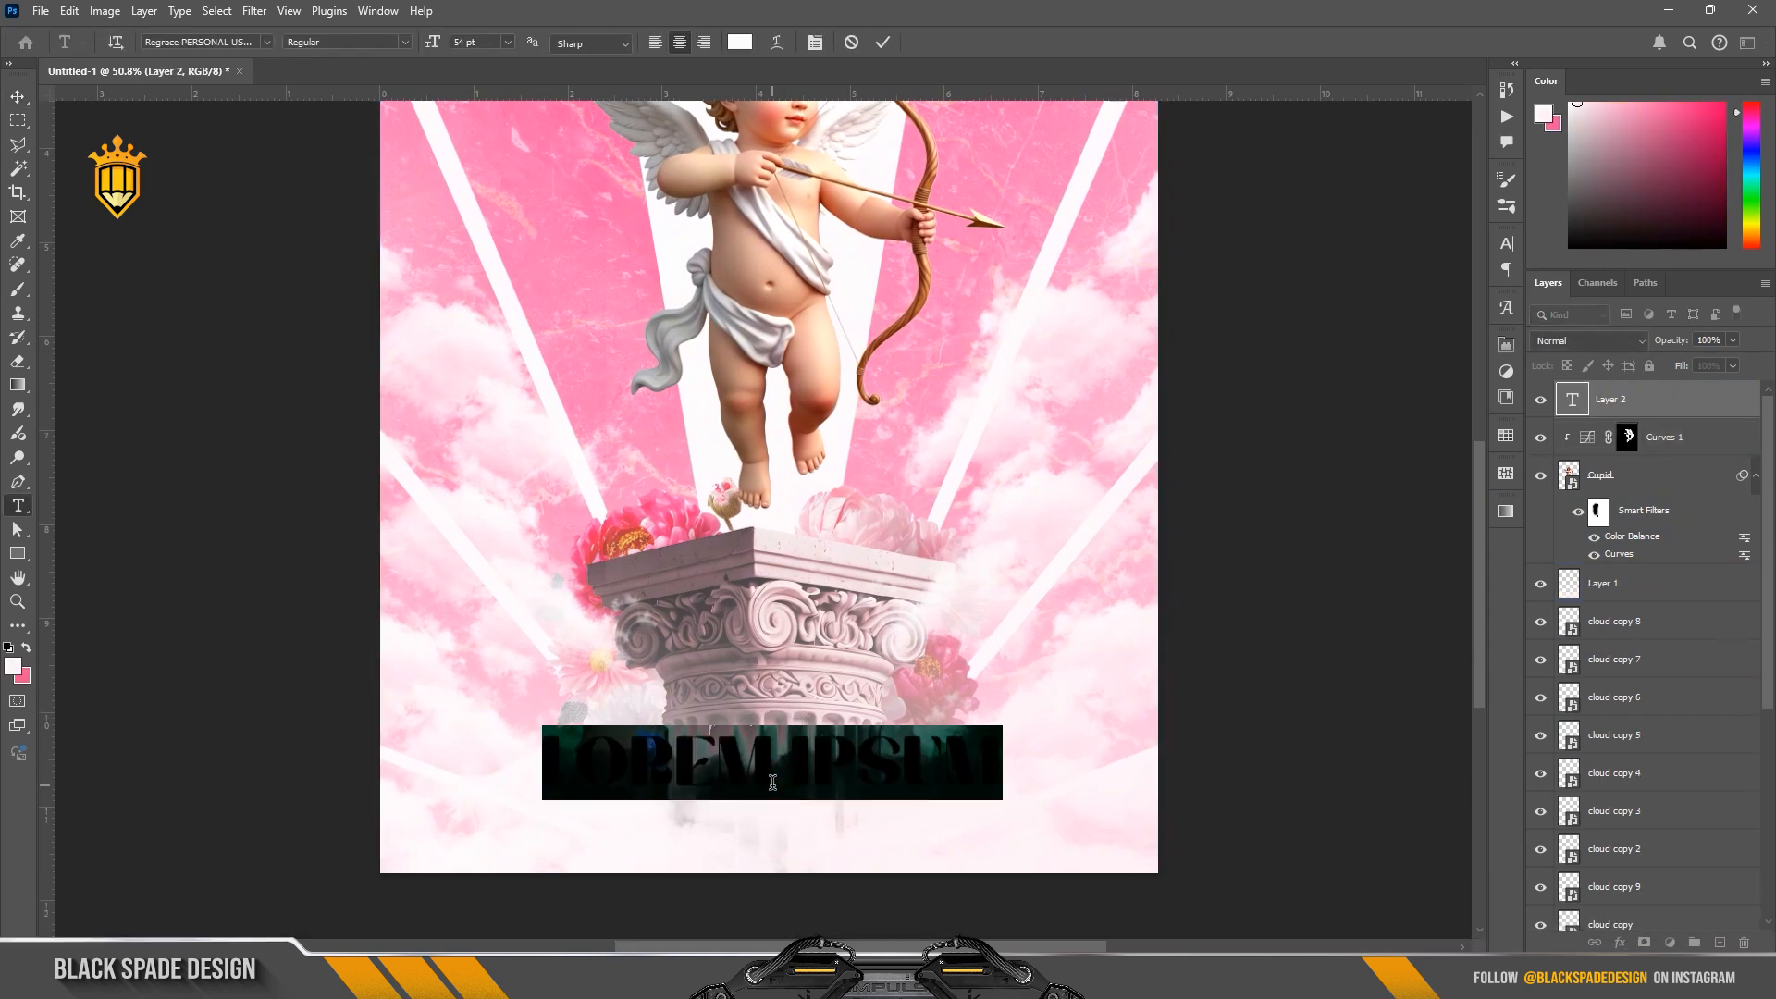
type("HUN")
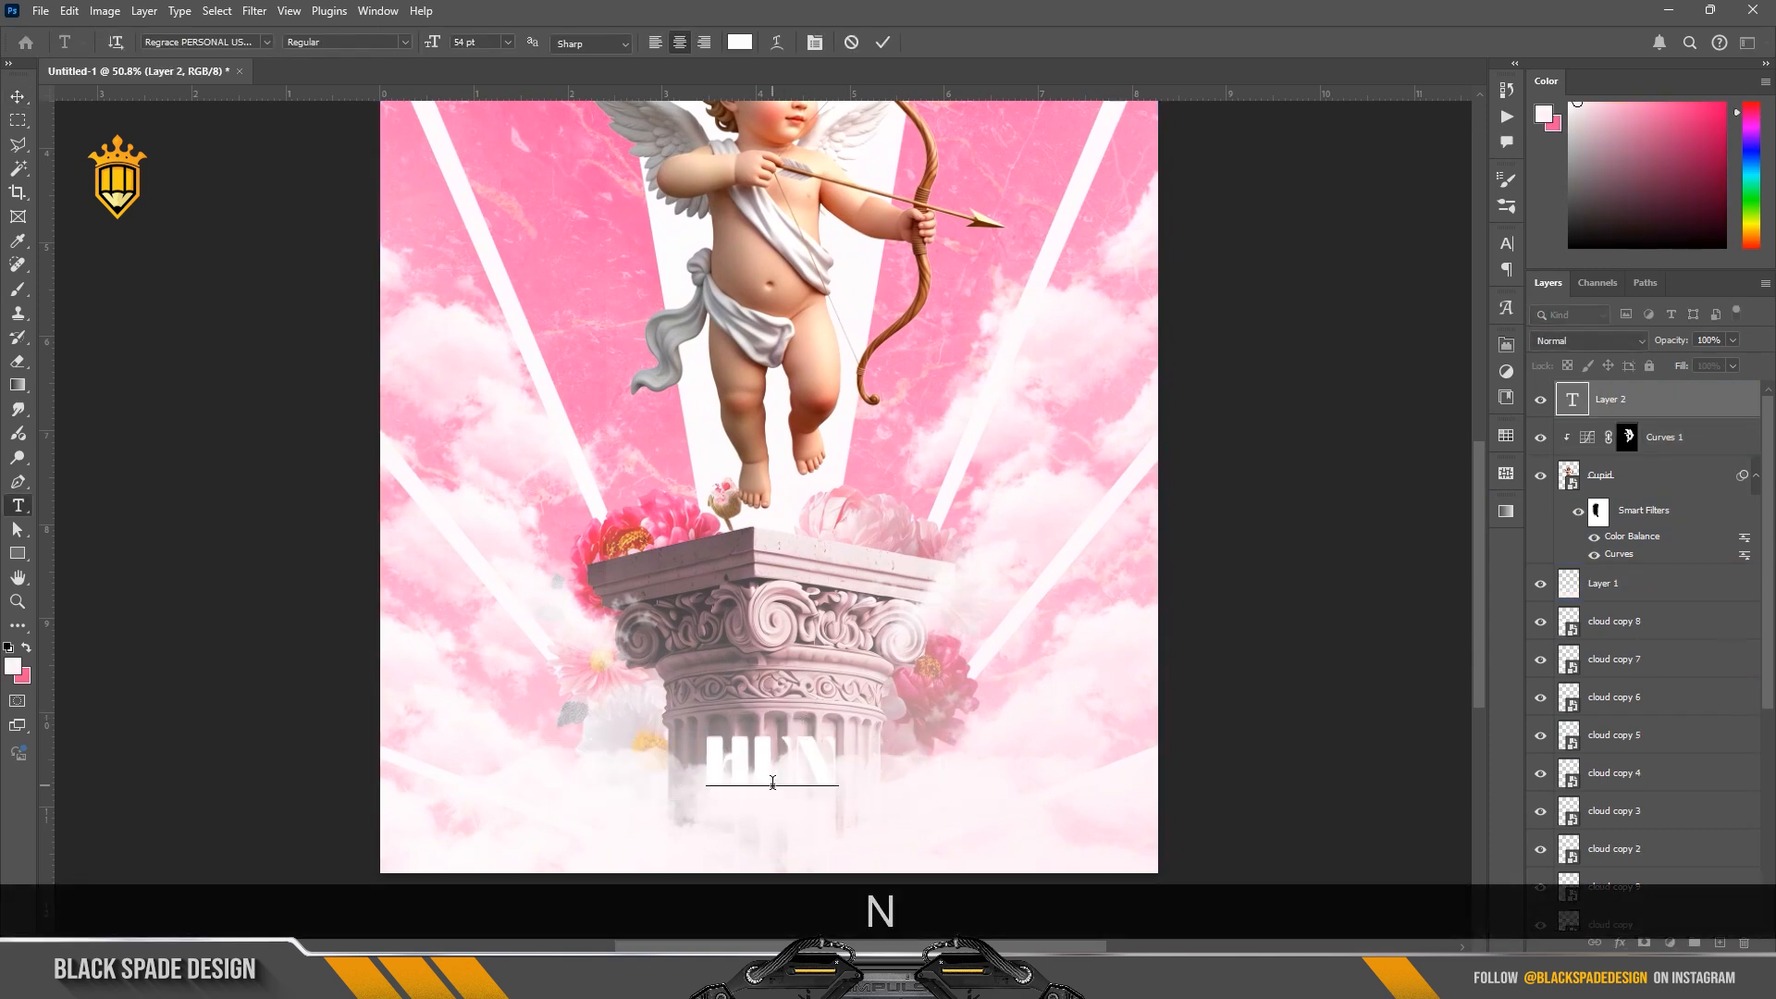
type("TER")
Step: Enlarge the HUNTER text to 92 pt and move it lower toward the poster's bottom edge
double_click(900, 762)
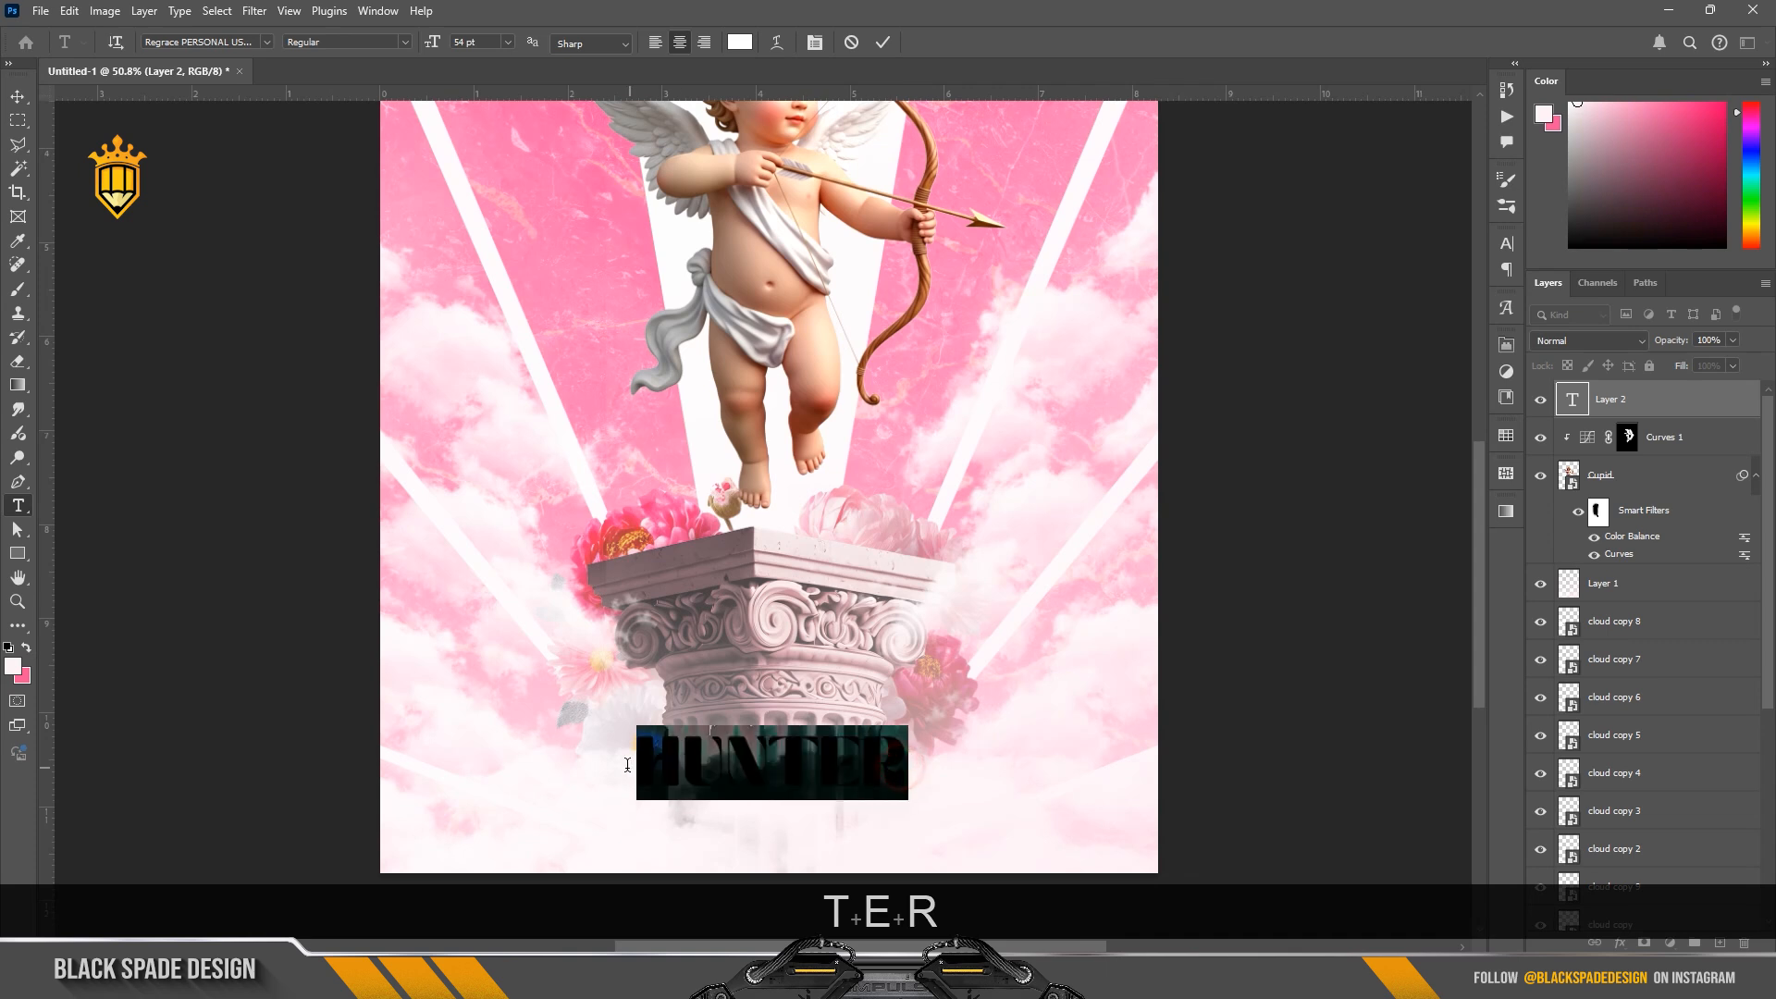
left_click_drag(434, 43, 467, 51)
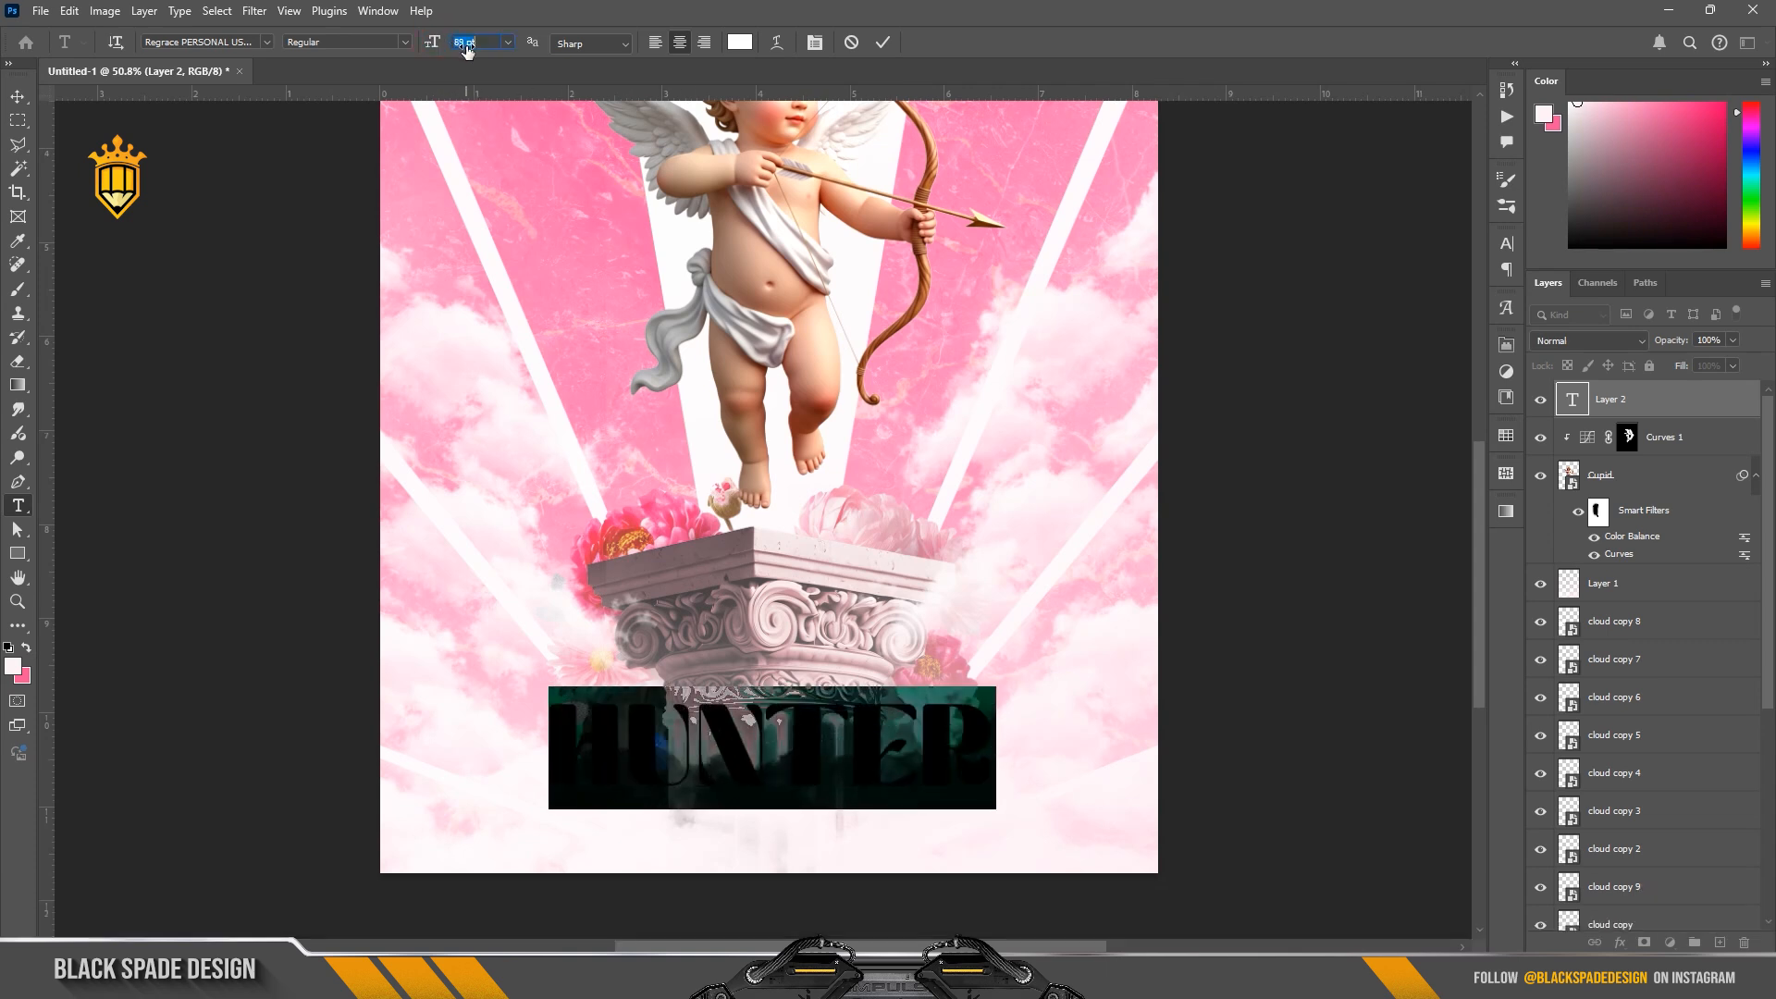
left_click(881, 43)
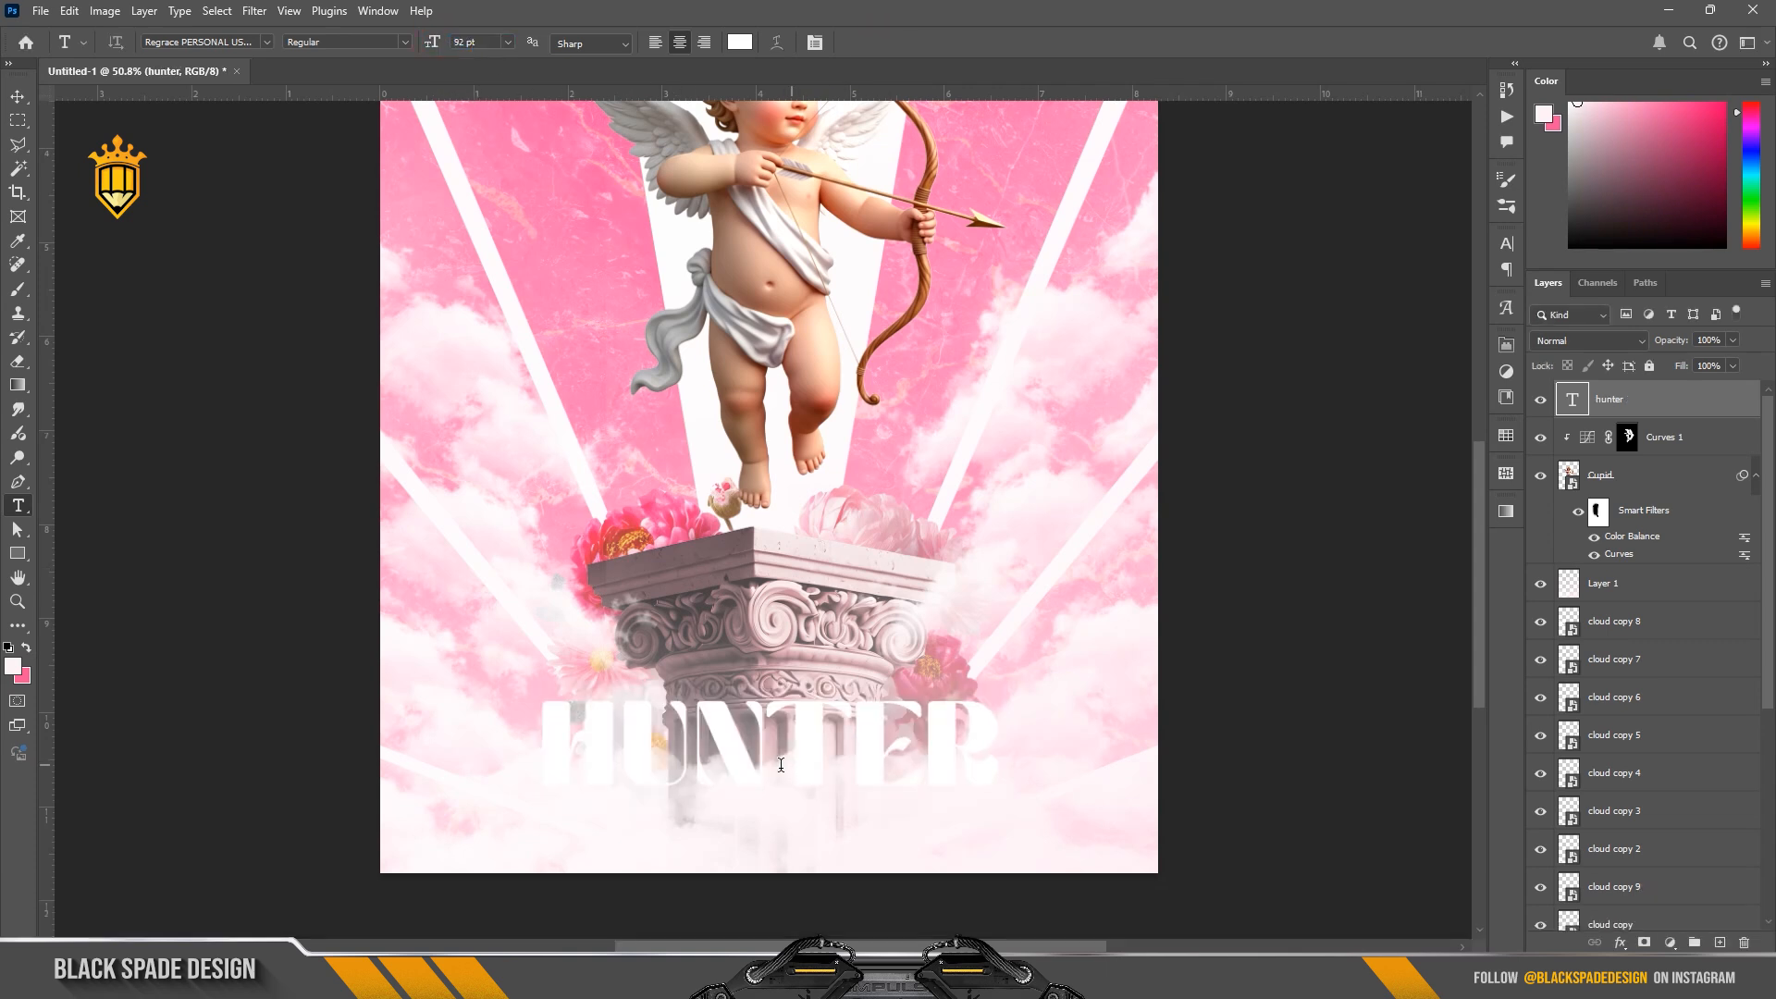
key("v")
left_click_drag(805, 737, 814, 786)
Step: Add a reversed pink linear Gradient Overlay at 90° with 91% scale to the HUNTER text
left_click(1621, 943)
left_click(1643, 884)
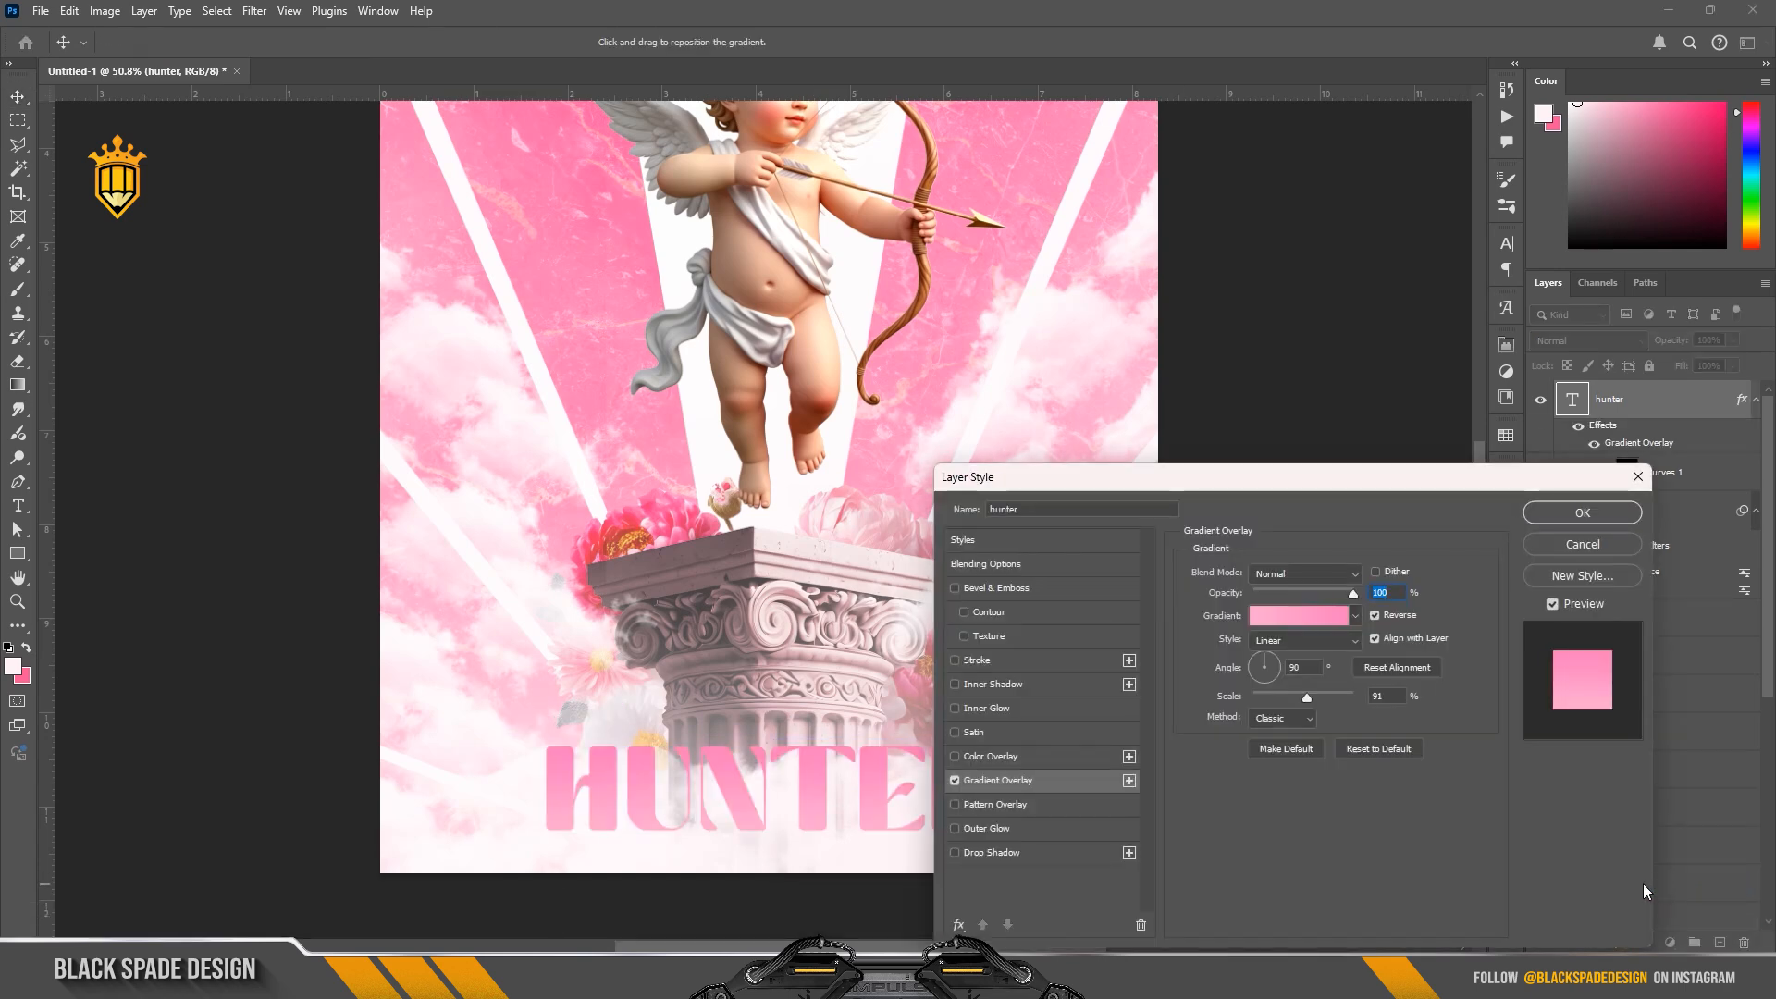
left_click_drag(1221, 480, 1261, 492)
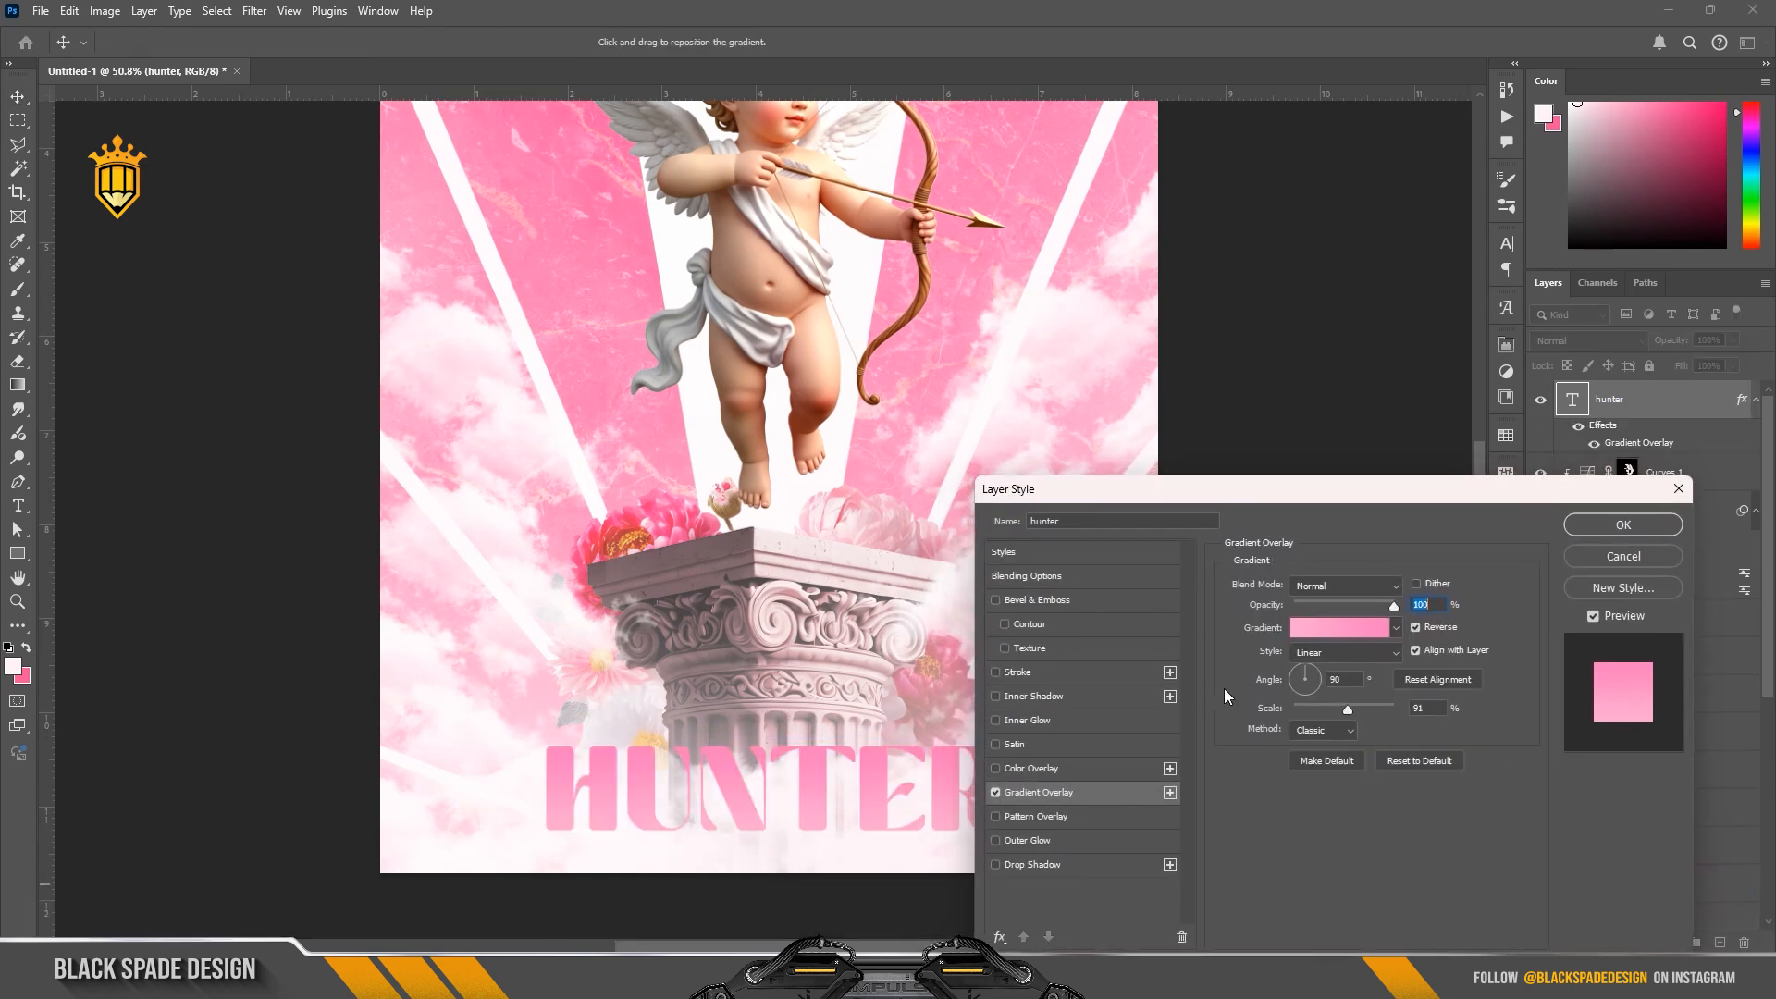
Step: Apply an Inner Bevel to the HUNTER text with 95% depth and 101 px size
left_click(1047, 598)
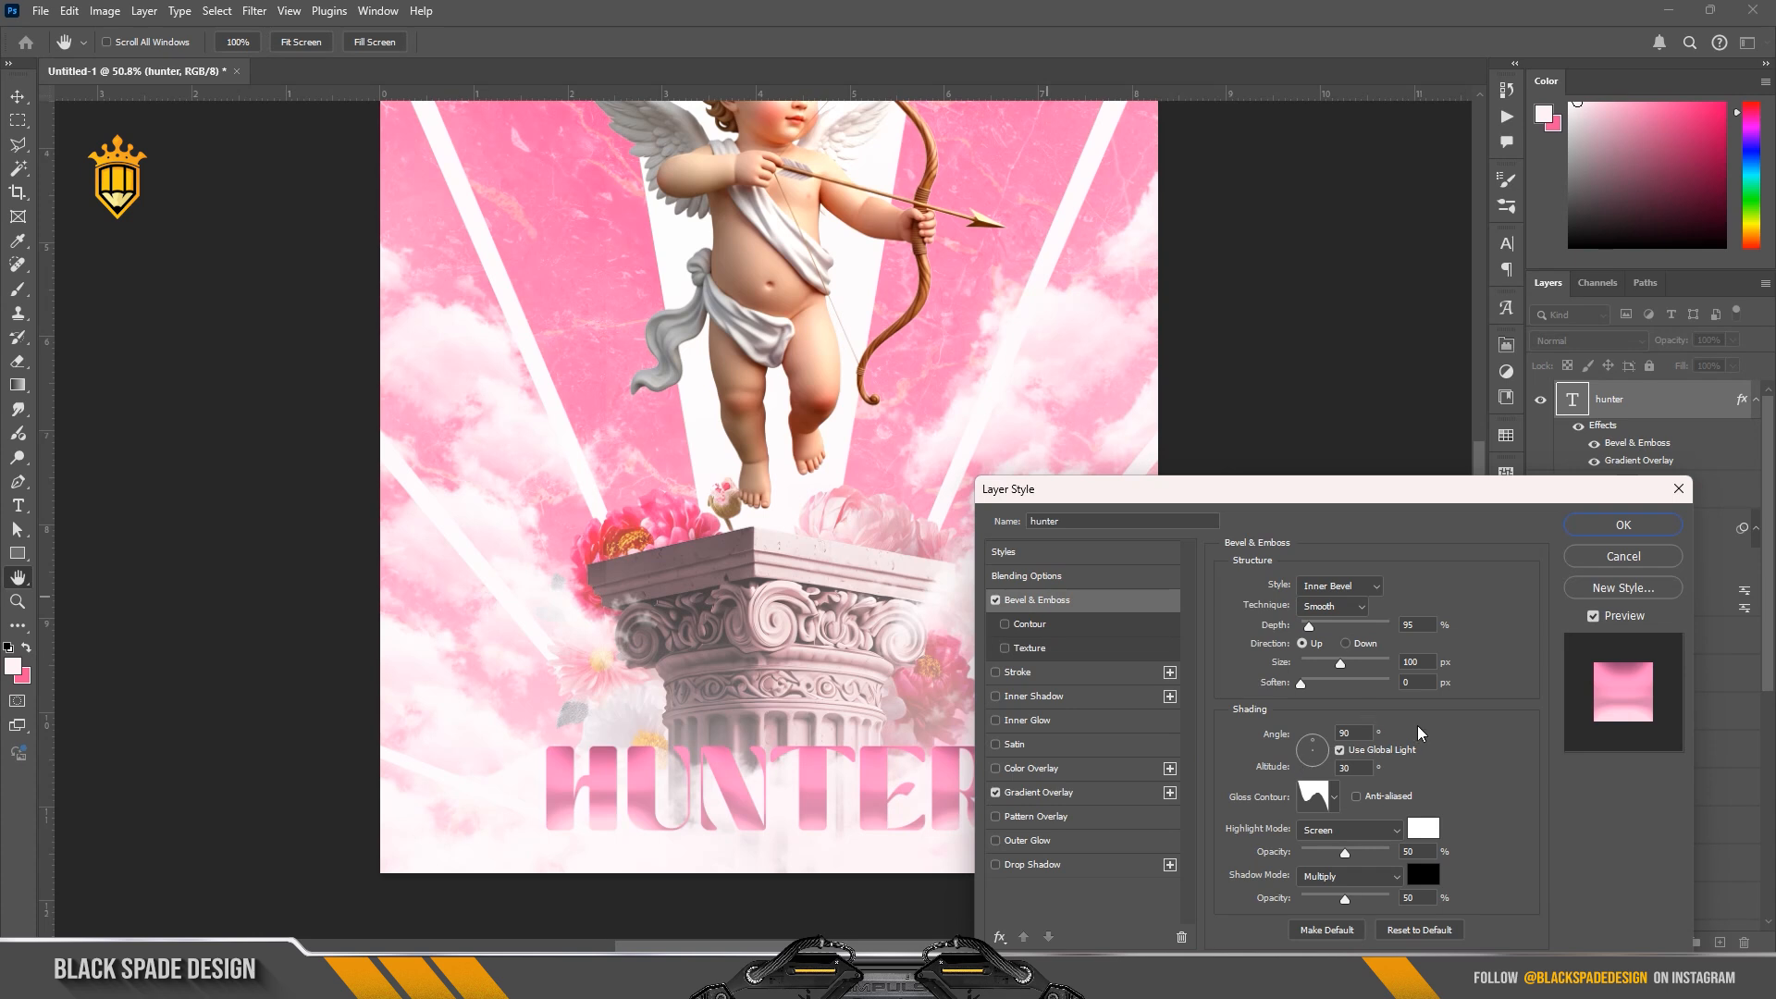
left_click_drag(1329, 664, 1343, 666)
left_click(1624, 525)
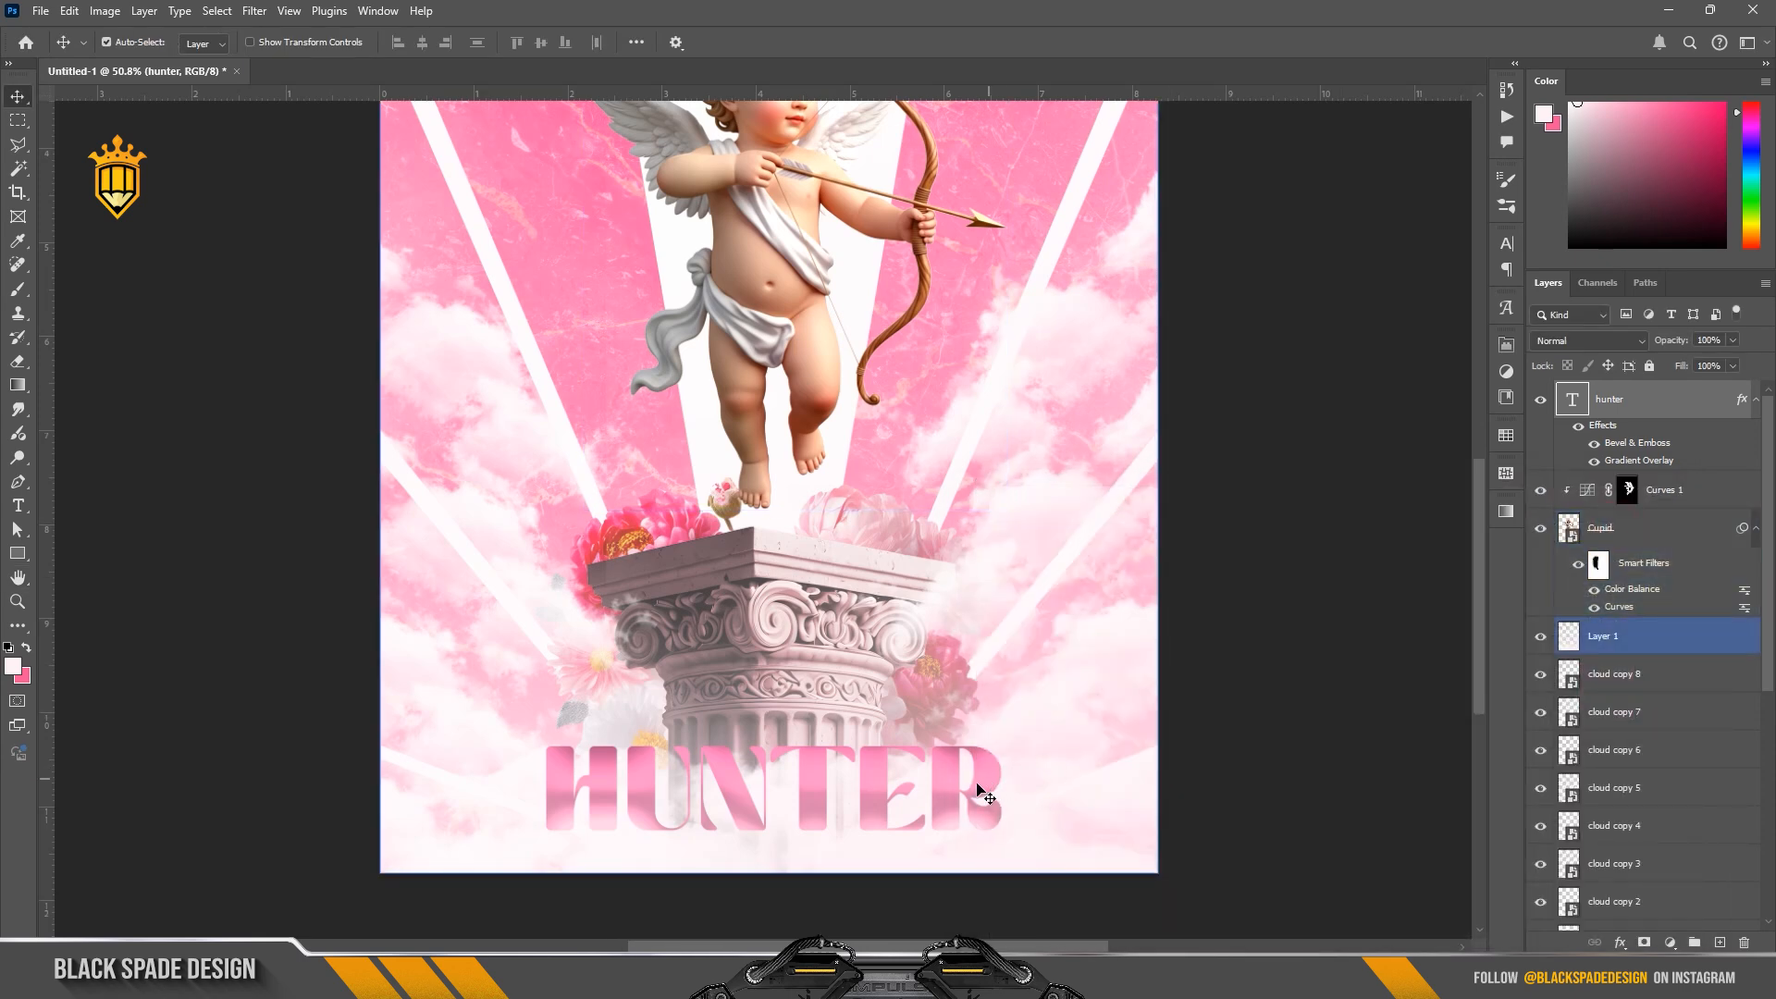
Step: Scale the HUNTER text down slightly to 85.66 pt
scroll(962, 801, "up", 2)
key("ctrl+t")
left_click_drag(1012, 718, 992, 723)
key("Return")
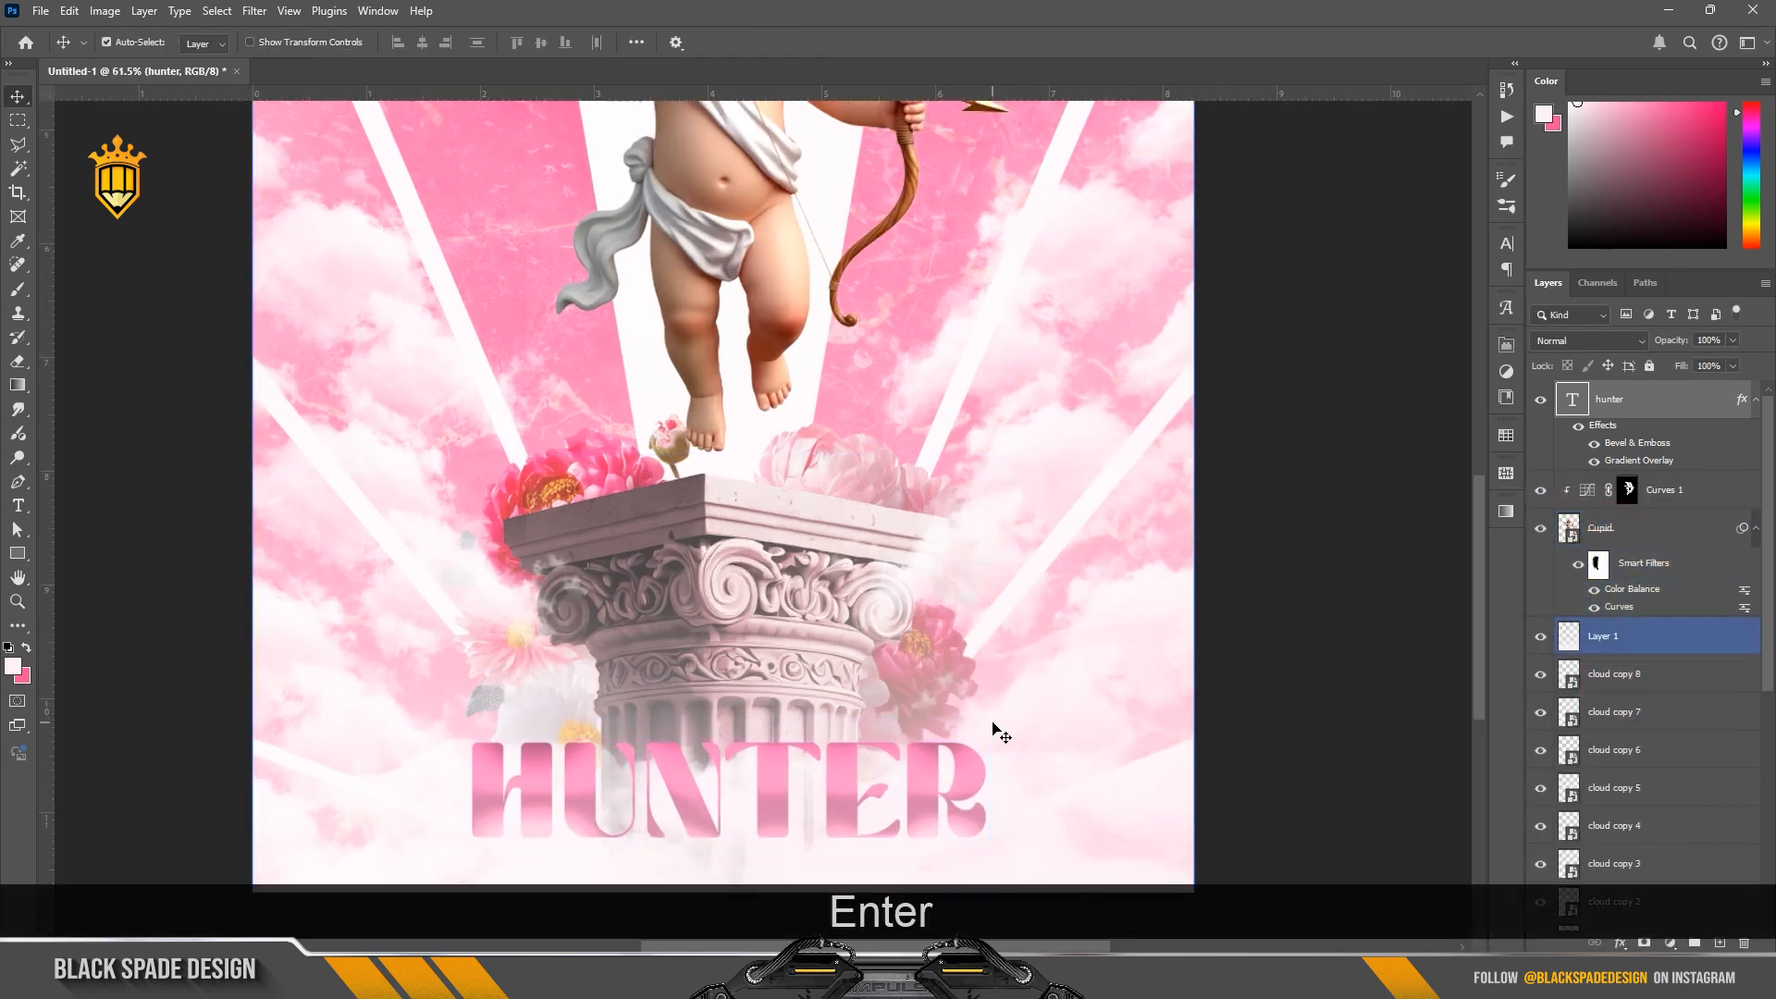
scroll(821, 773, "down", 2)
Step: Add a new text layer reading "Valentine" in the Karstar Free font at 92 pt over the pillar
key("t")
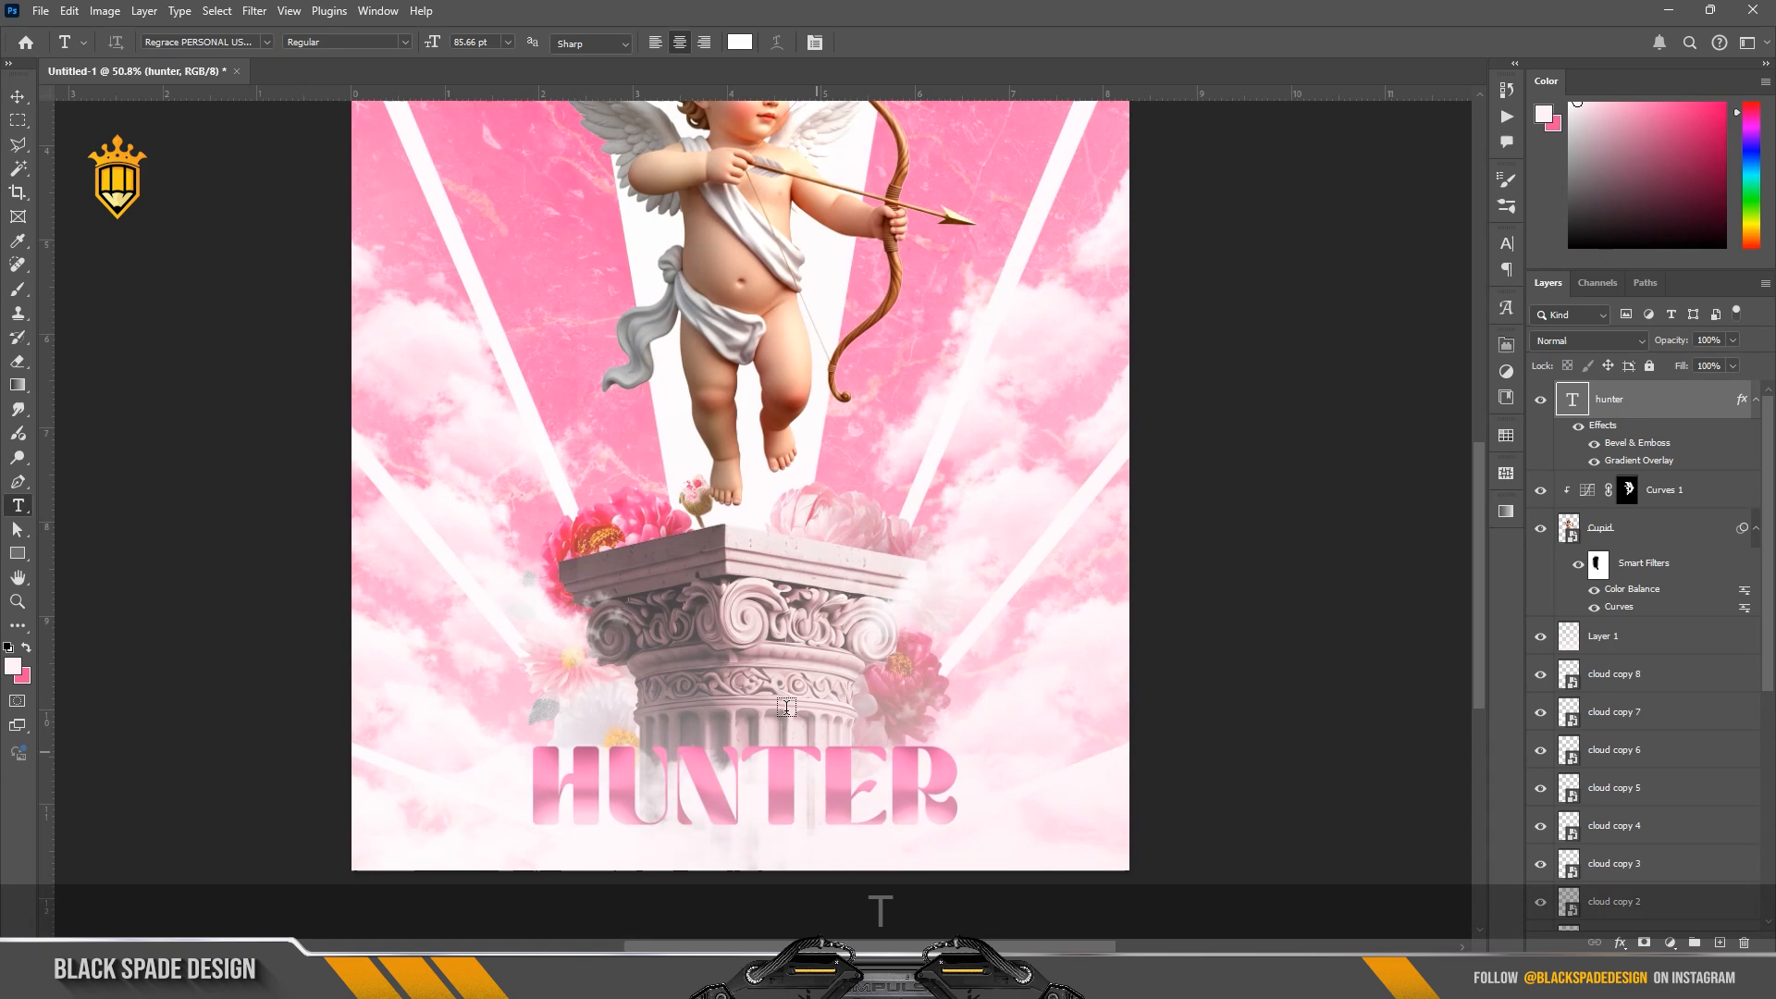
left_click(755, 666)
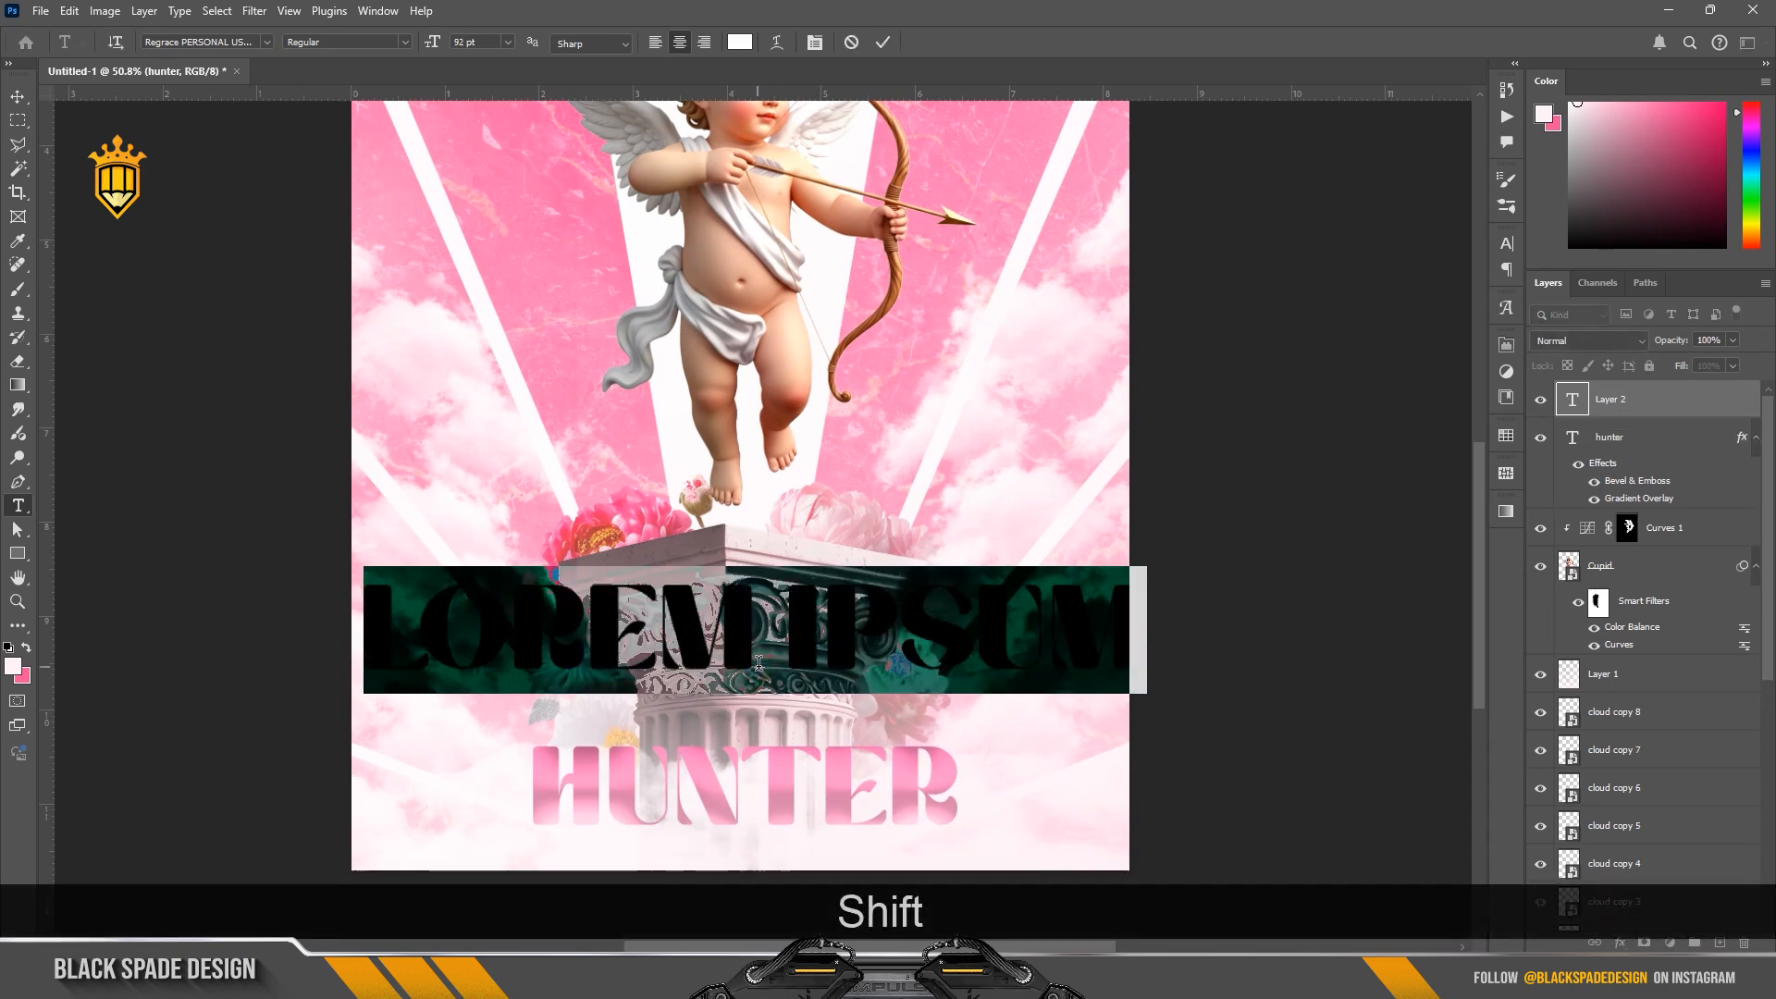
left_click(814, 42)
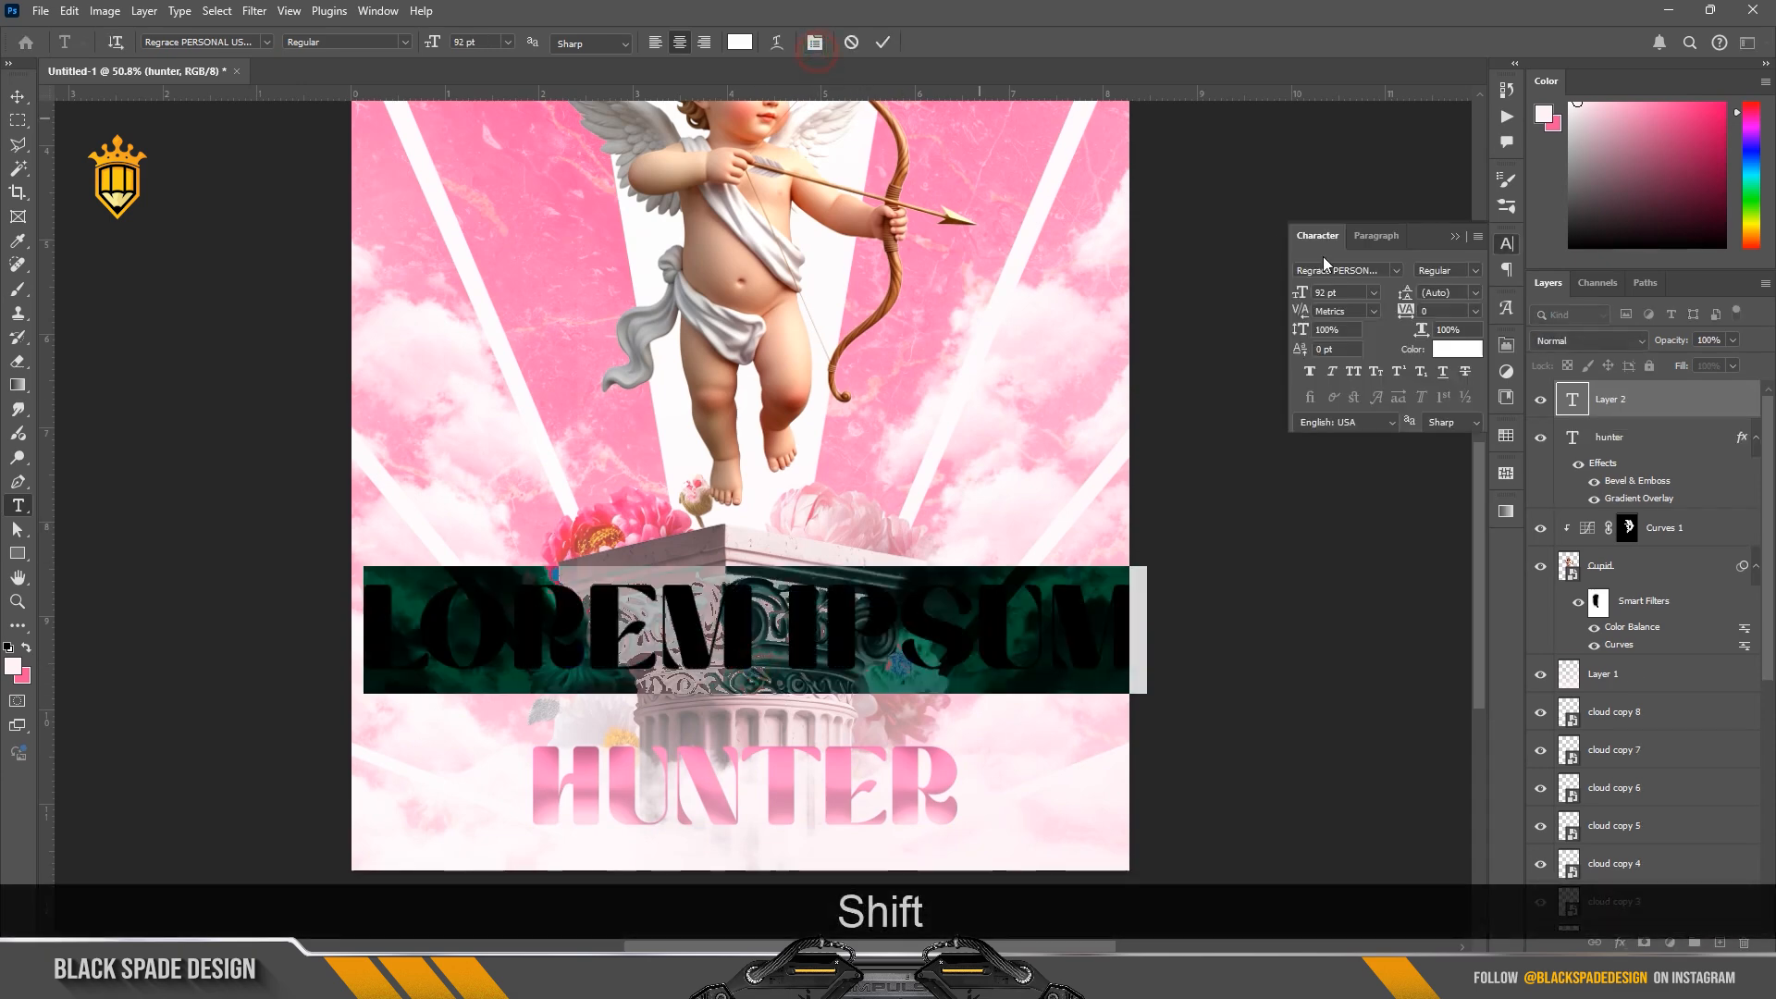
left_click(1395, 270)
scroll(1476, 394, "up", 2)
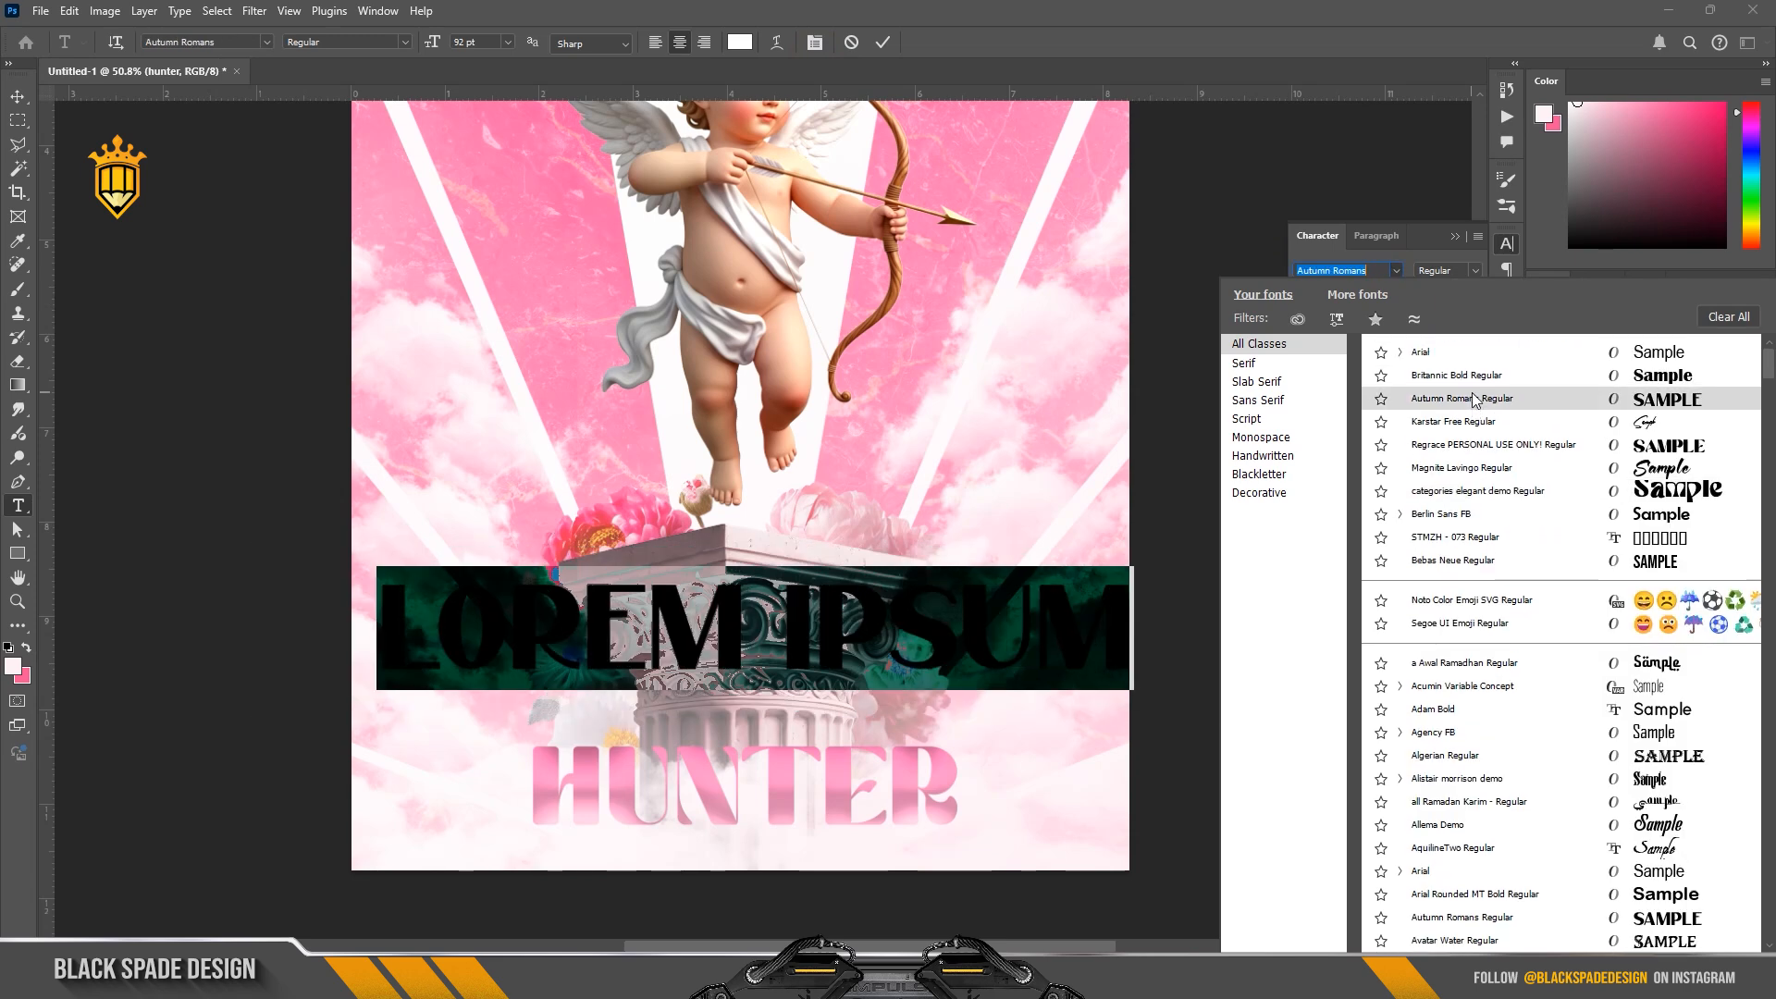
left_click(1460, 423)
type("V")
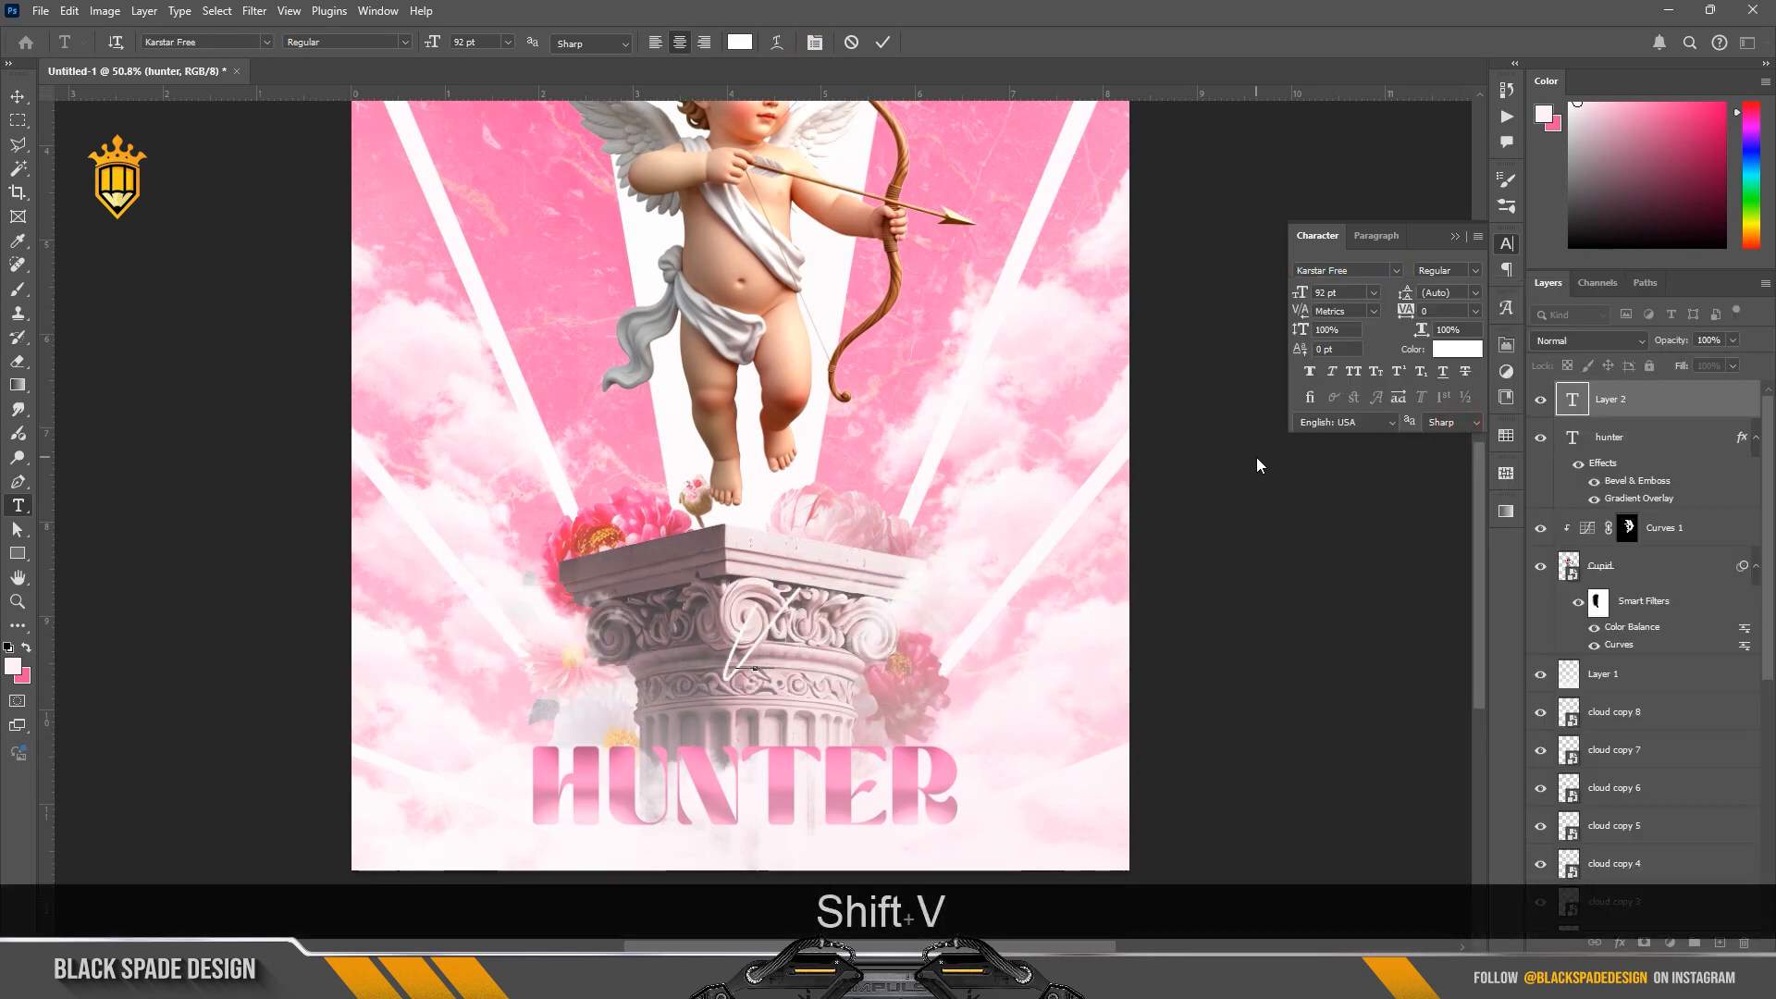
key("ctrl+v")
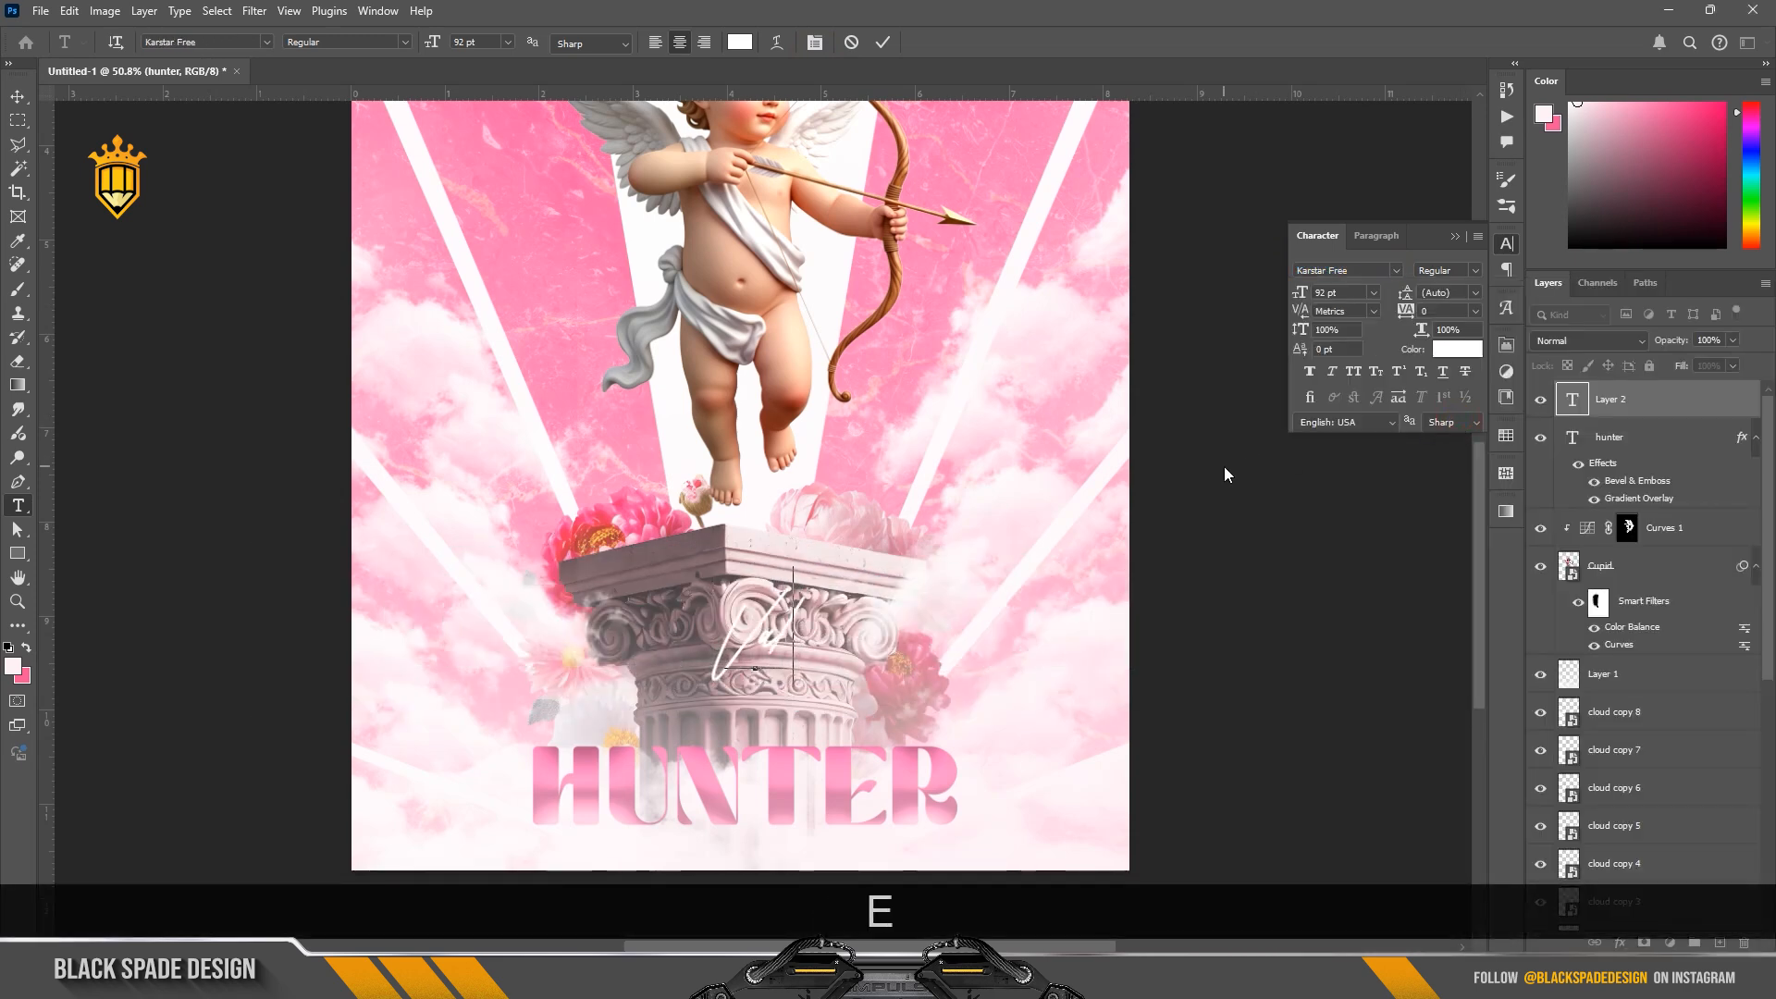
type("ntine")
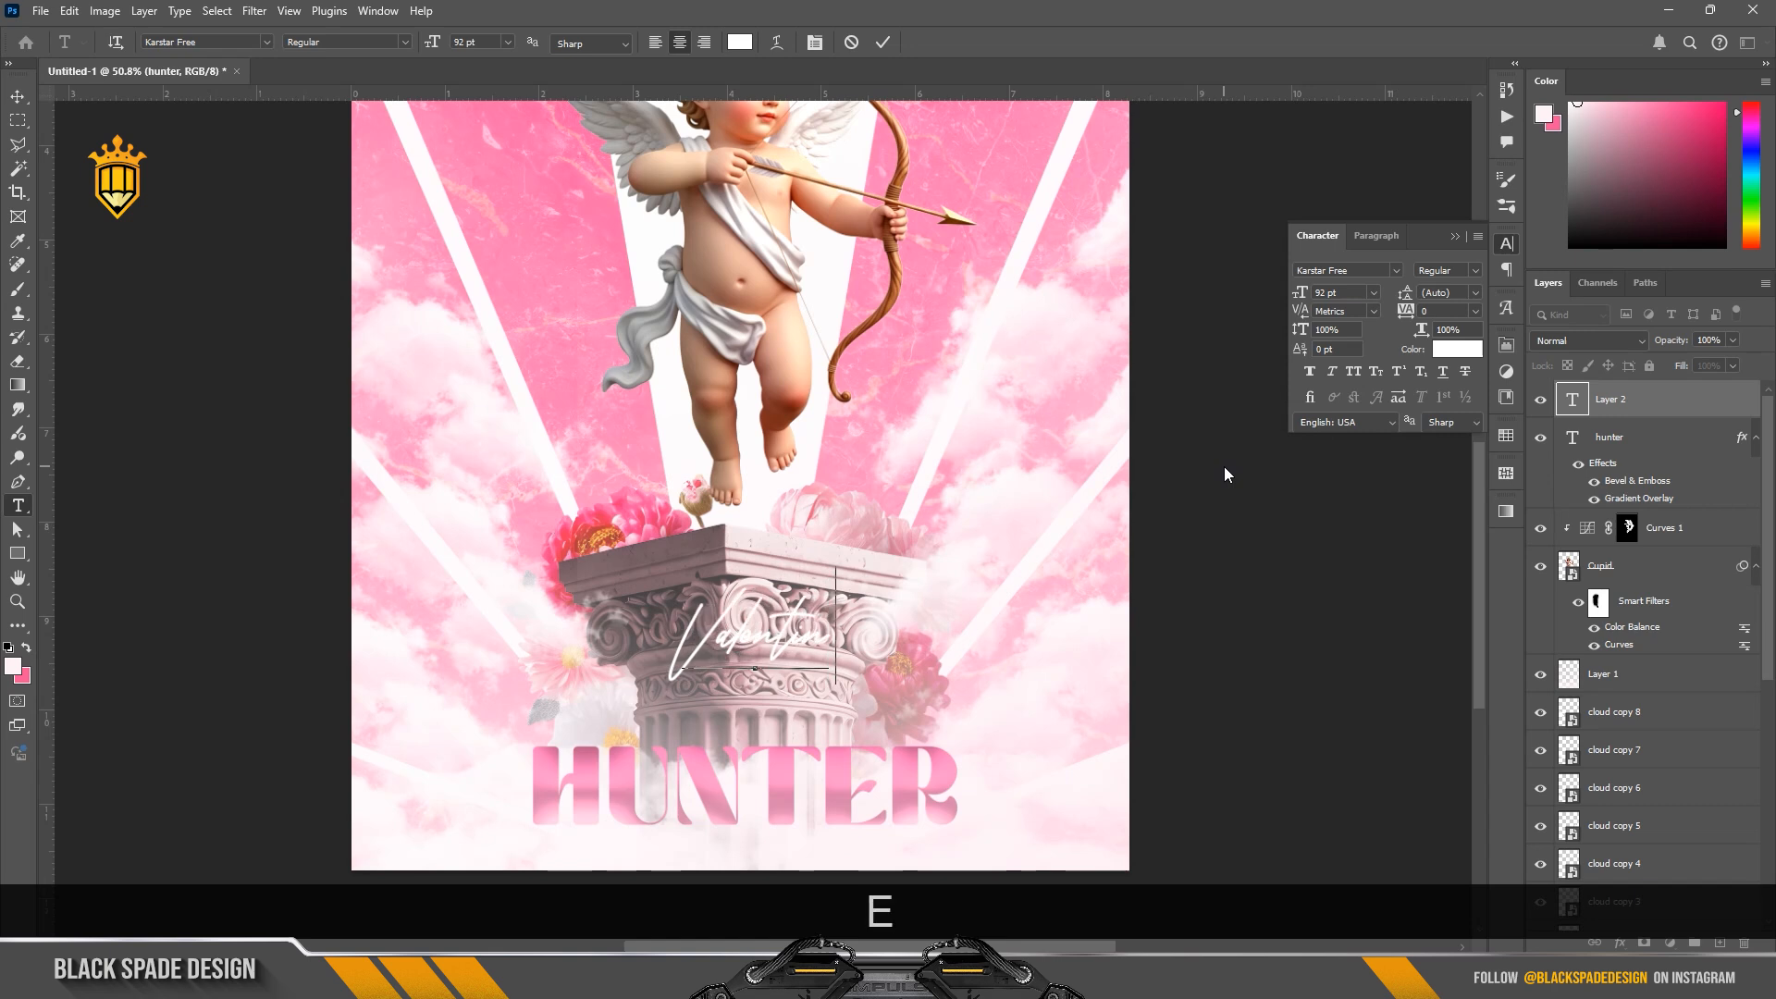
Step: Recolor the Valentine text dark brown, #371d17
left_click_drag(828, 634, 636, 636)
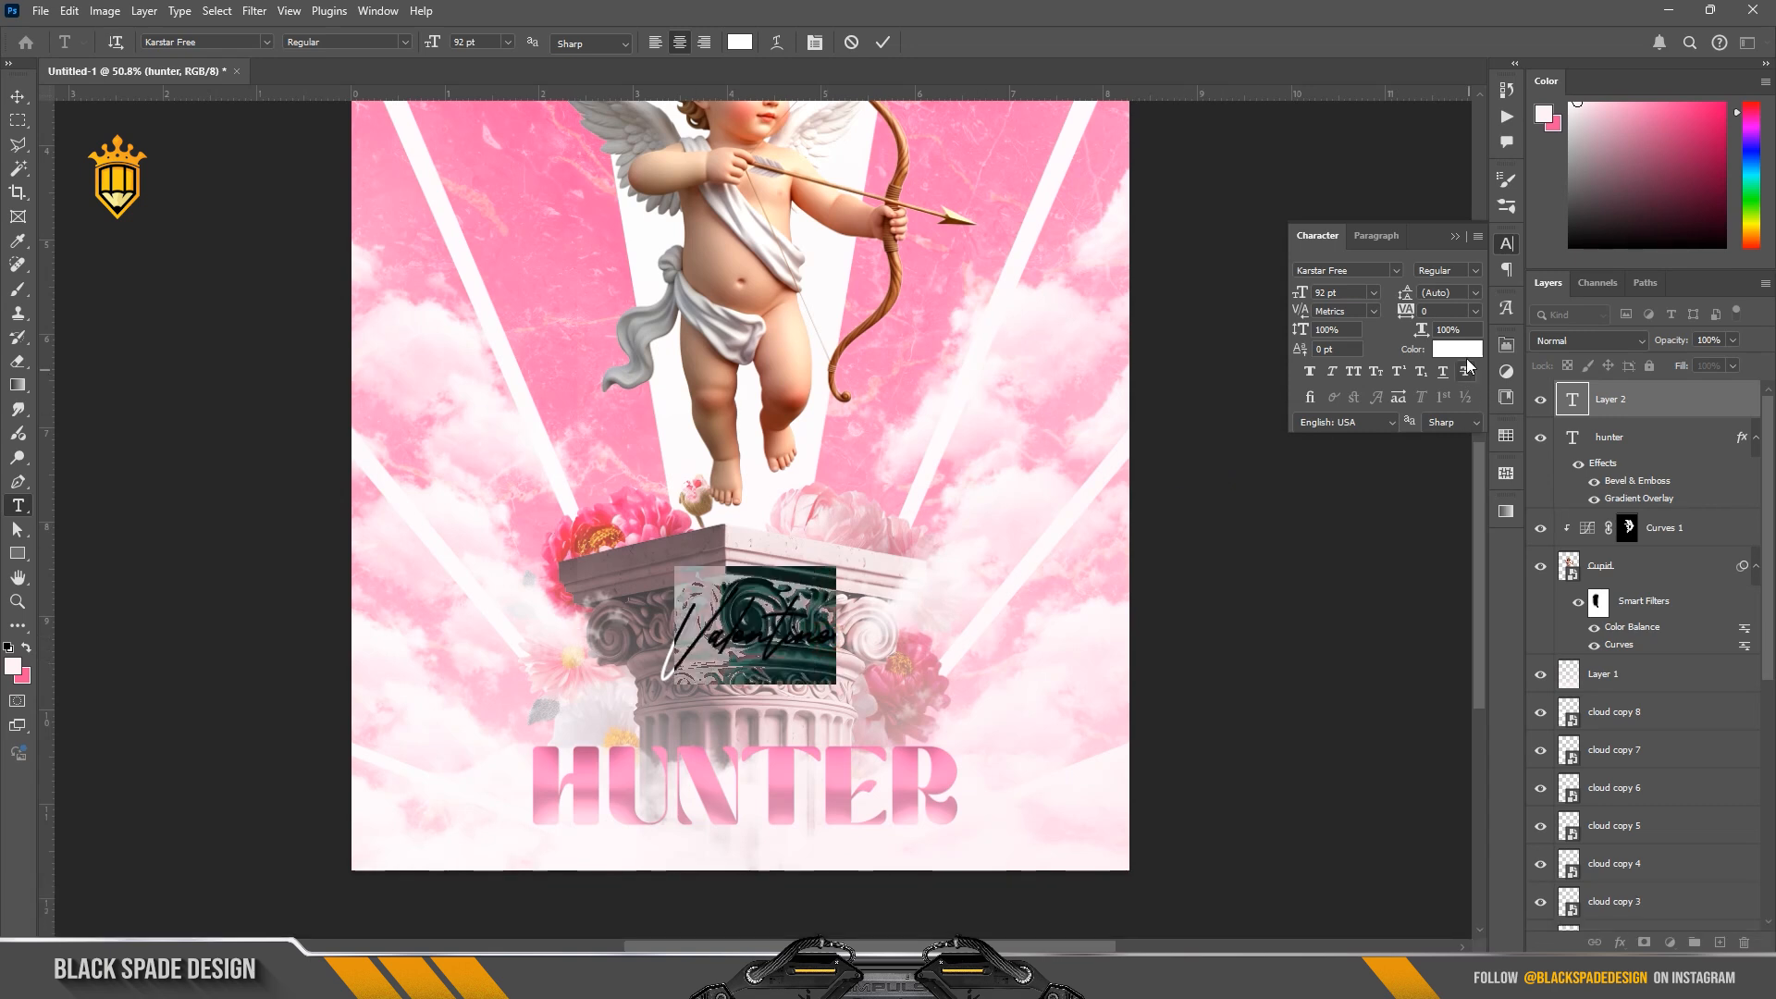
left_click(1462, 349)
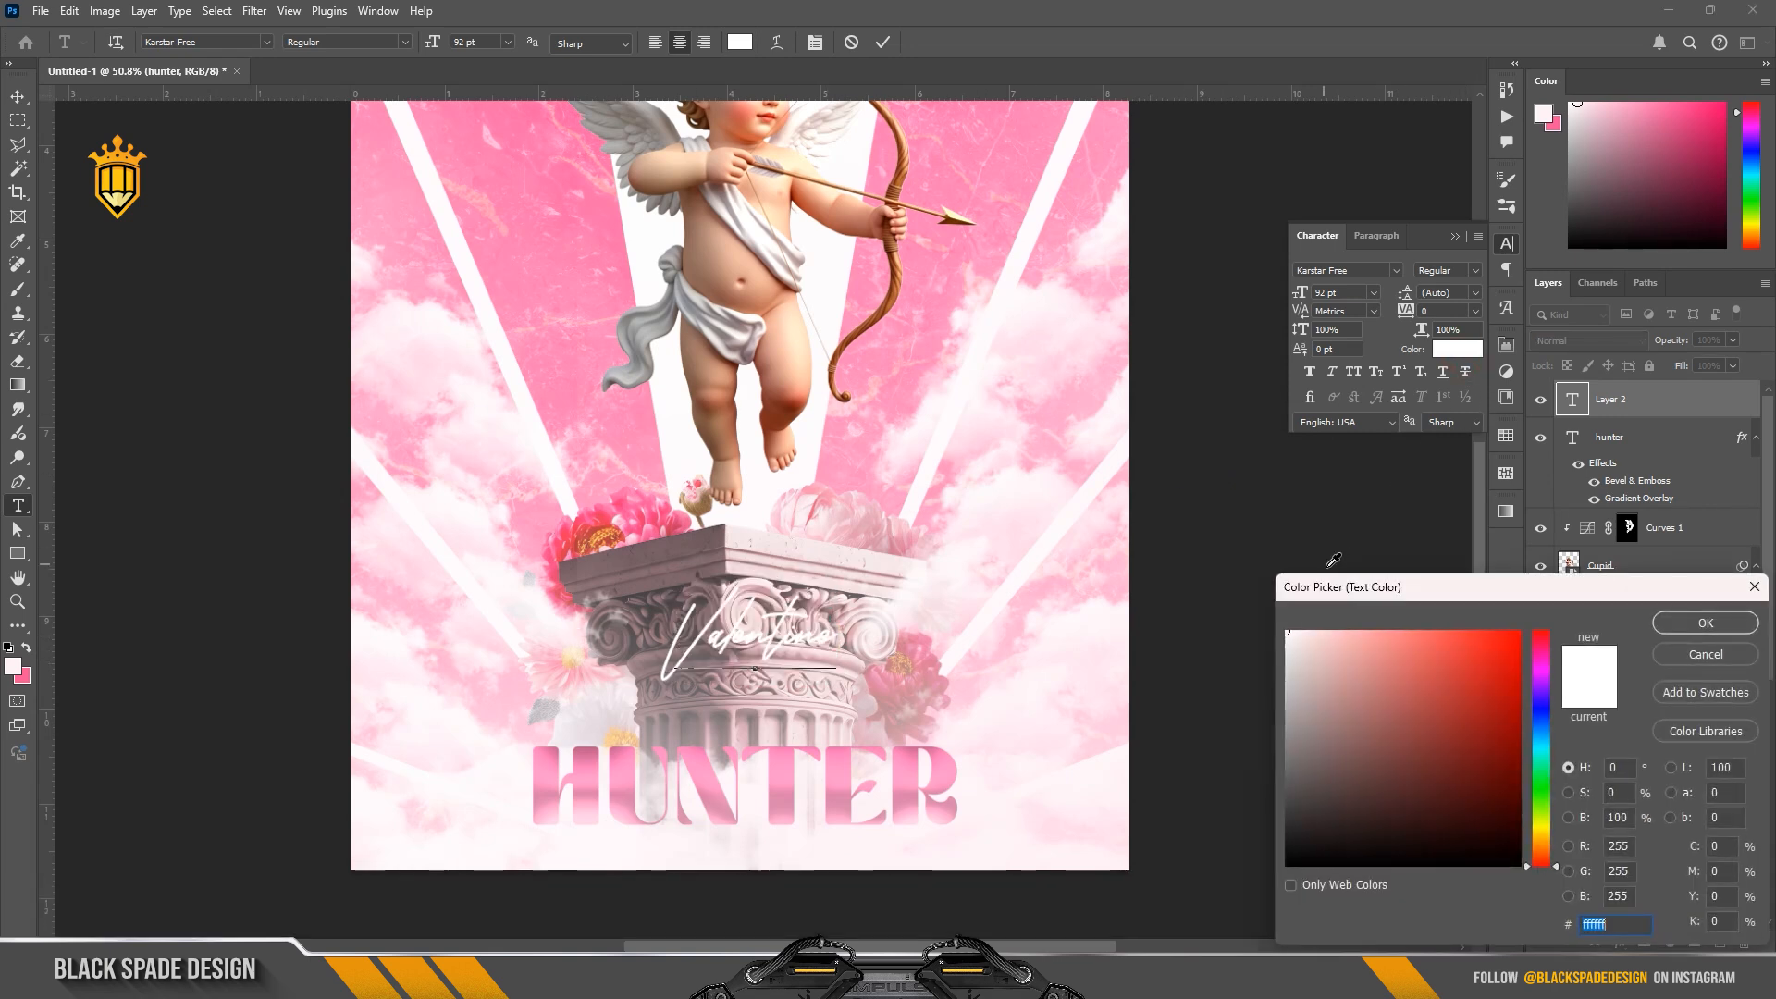
left_click(785, 417)
left_click(1424, 815)
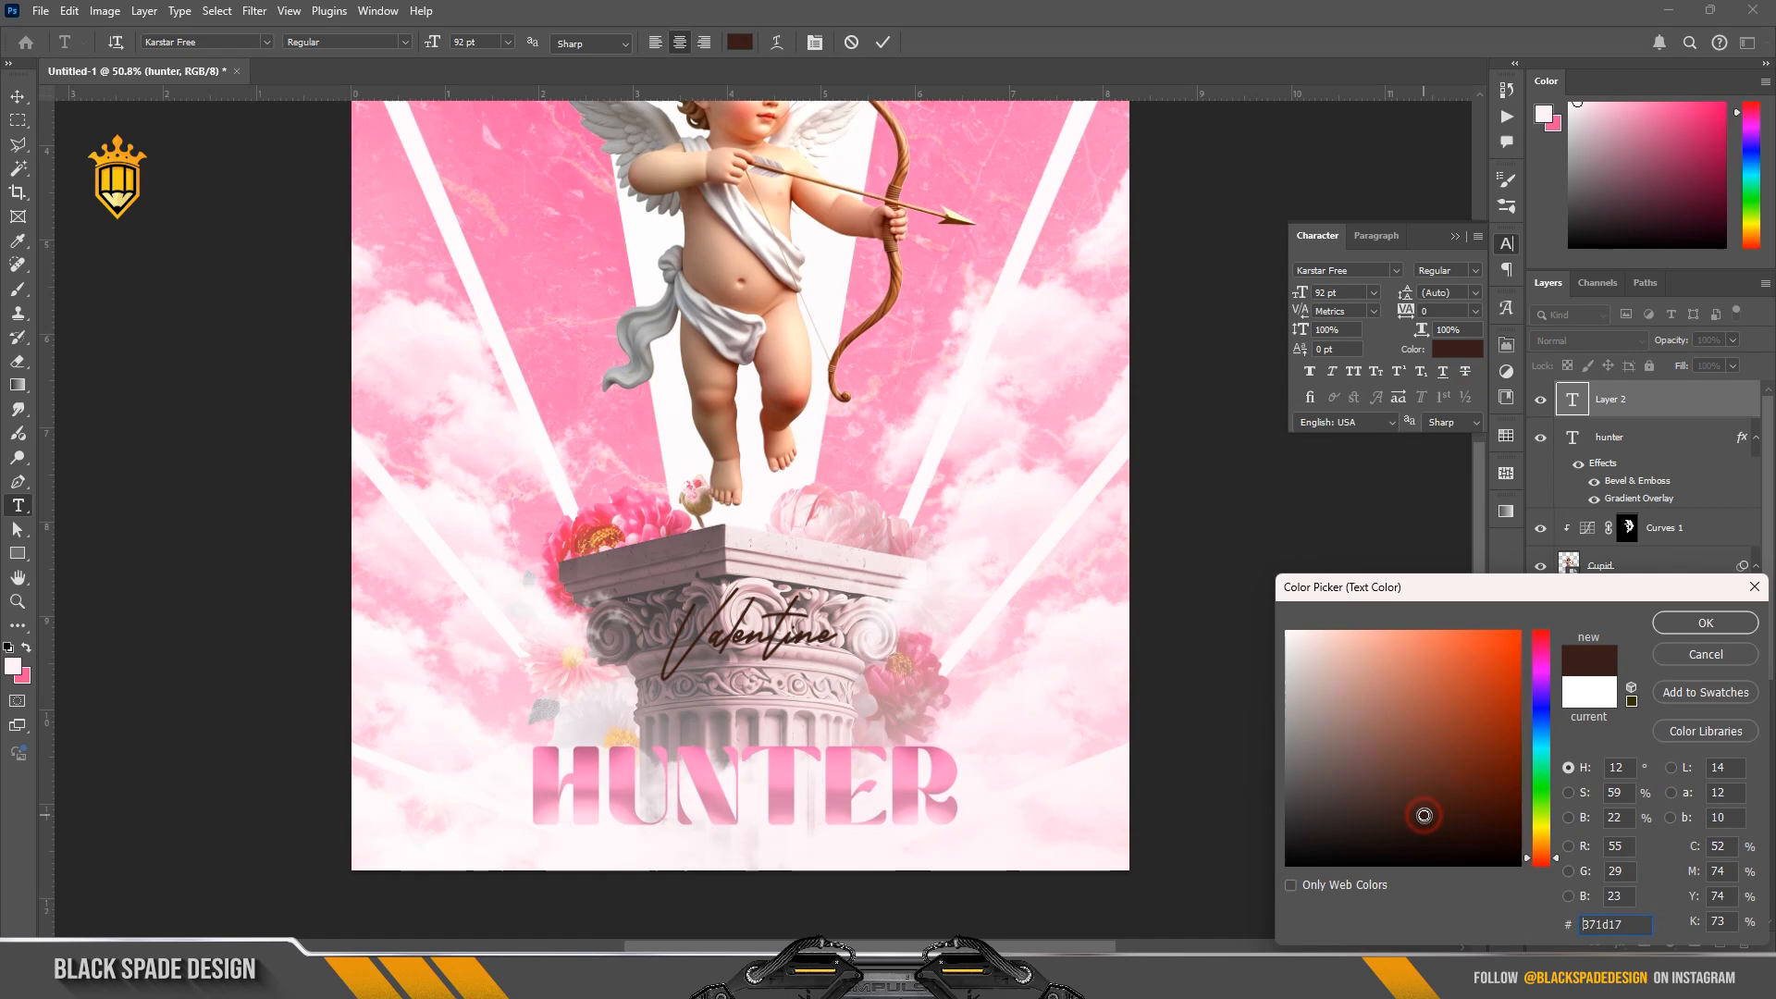
left_click(1713, 634)
left_click(887, 46)
Step: Move the Valentine text down onto the top edge of HUNTER and place its layer beneath the hunter layer
key("v")
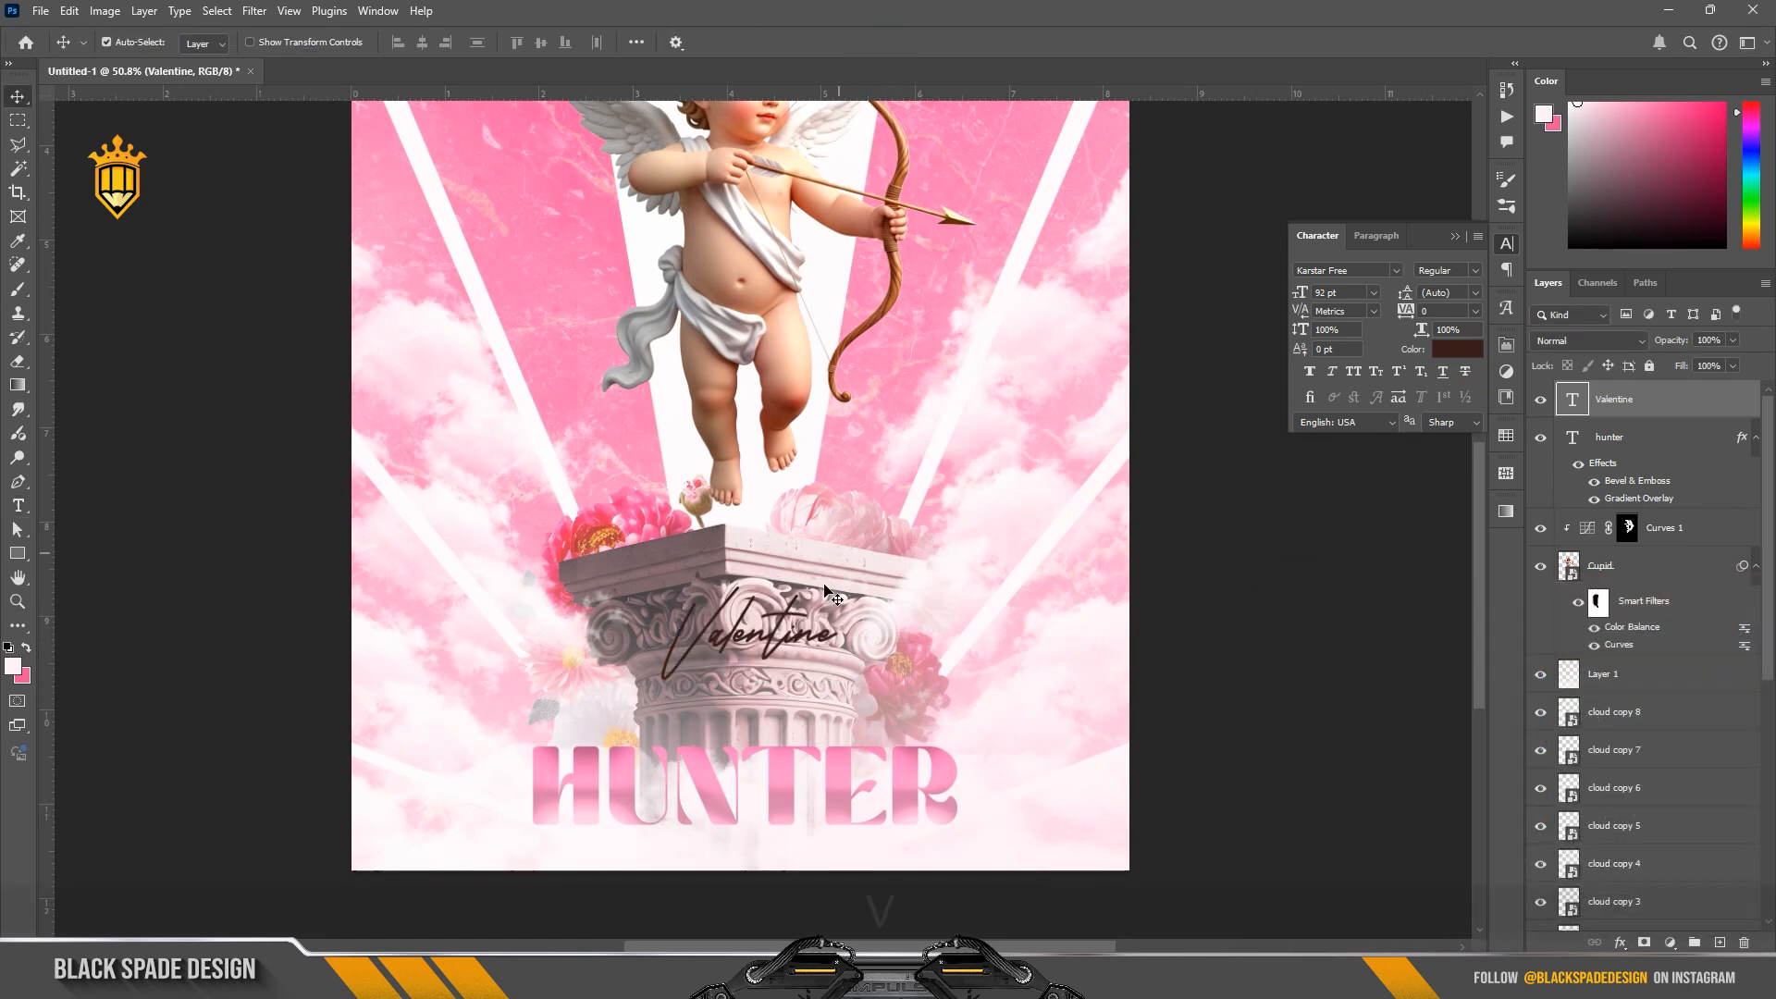
left_click_drag(818, 612, 833, 701)
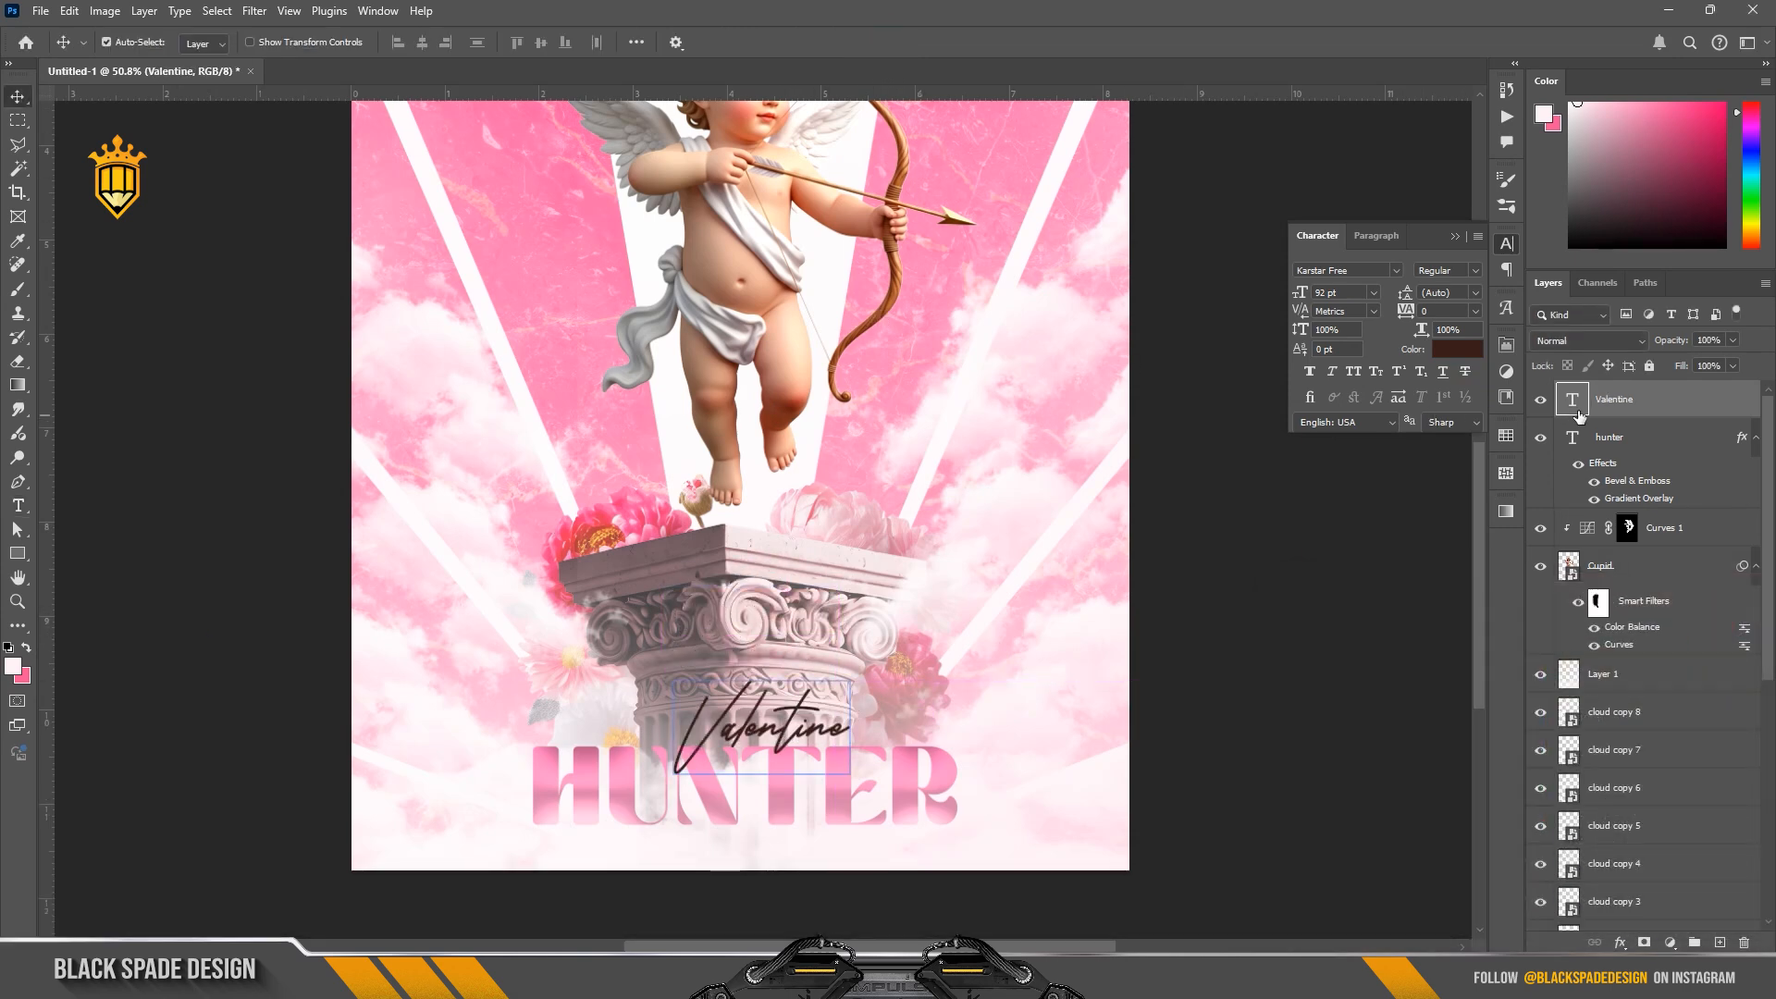
left_click_drag(1579, 415, 1610, 511)
scroll(805, 709, "up", 3)
left_click_drag(760, 746, 760, 732)
Step: Apply an Inner Bevel to the Valentine text with 95% depth and 101 px size
left_click(1619, 943)
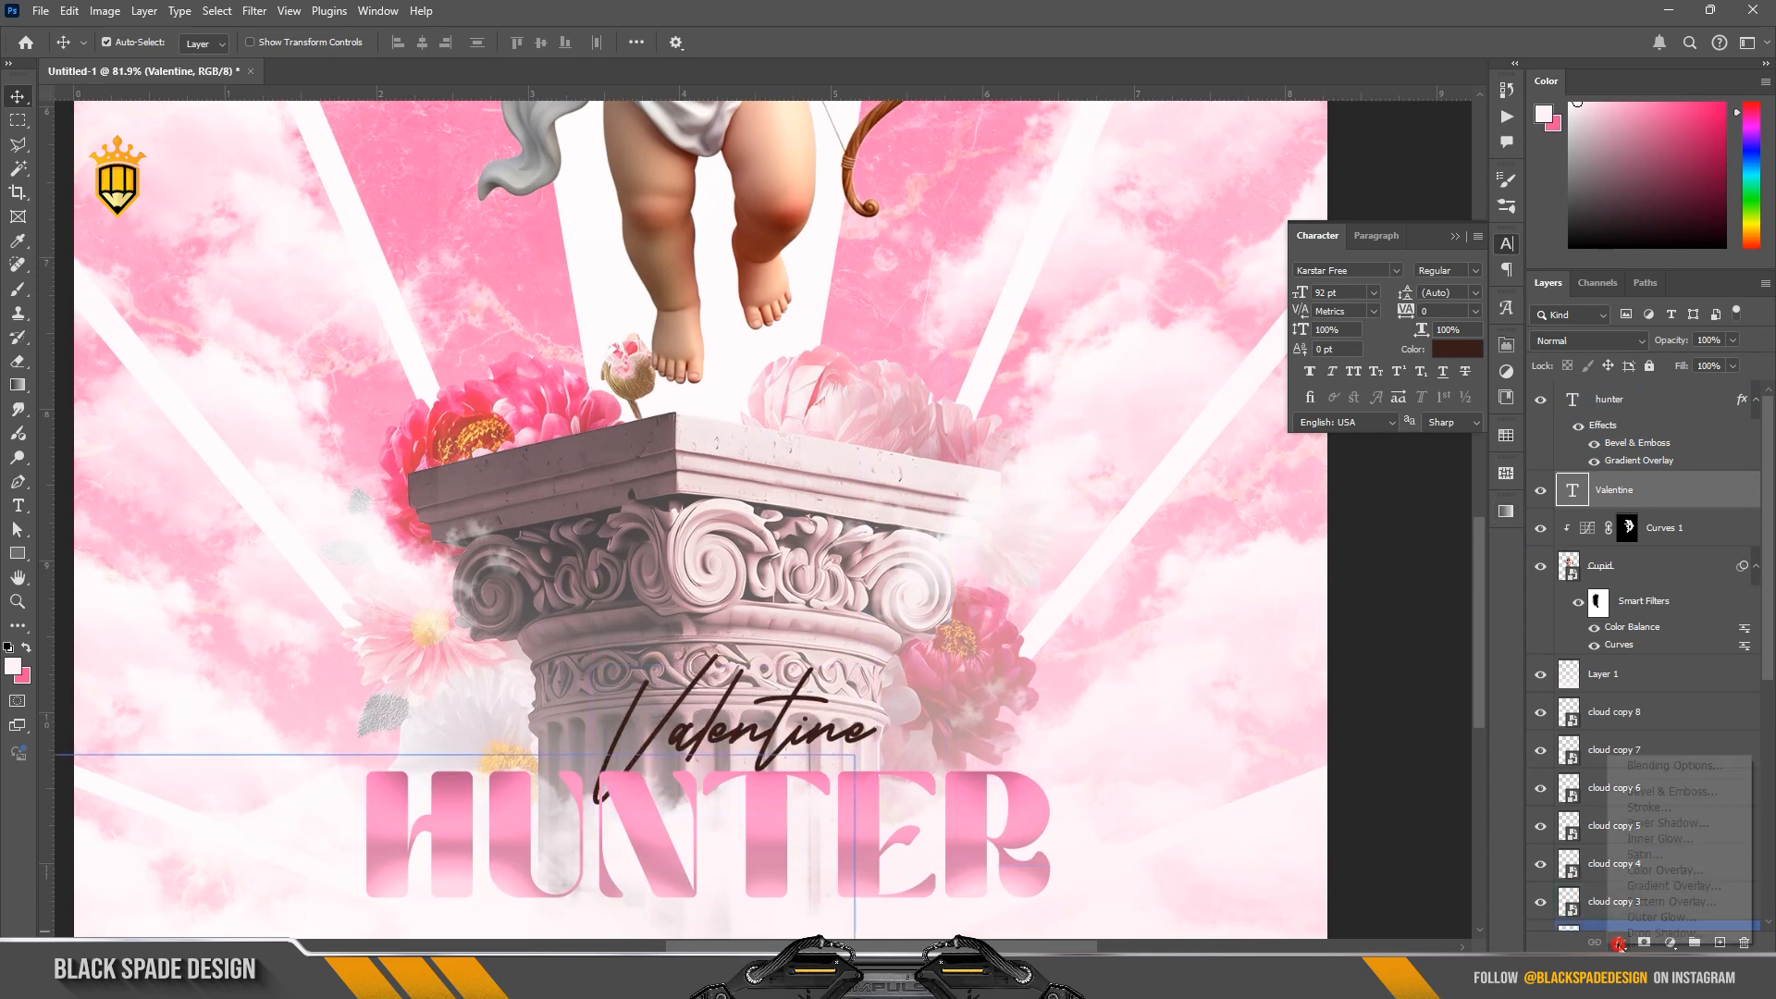
left_click(1660, 792)
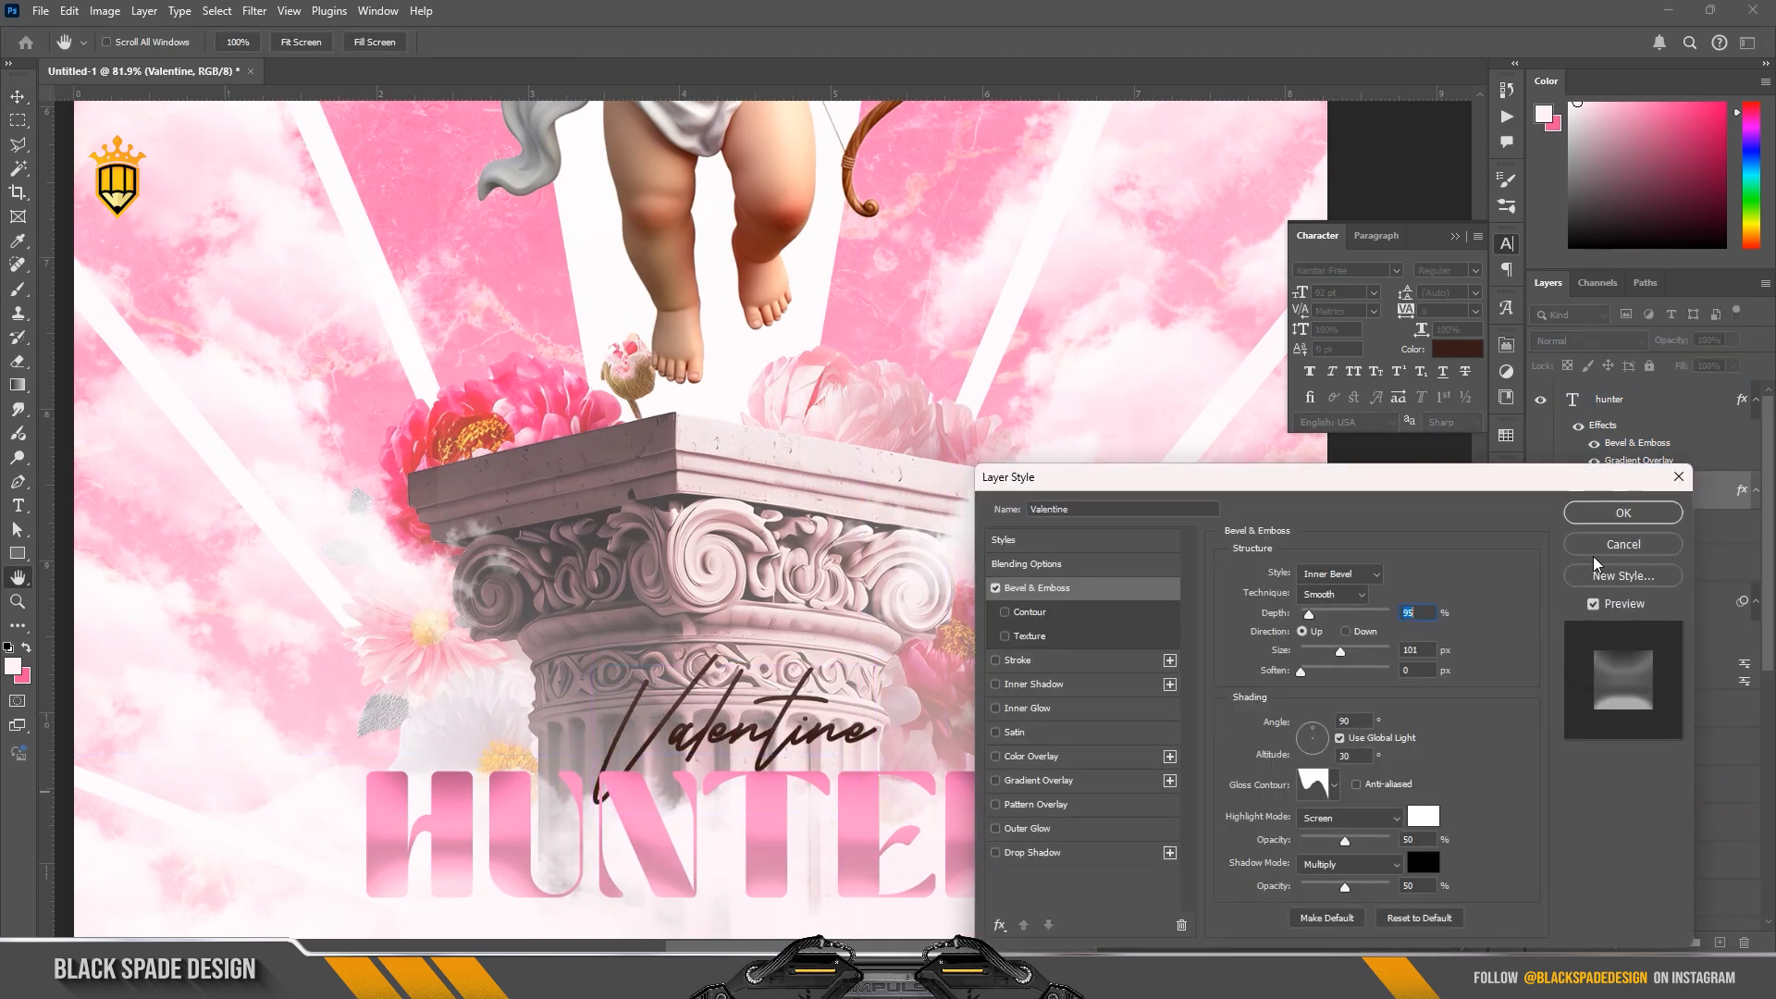
left_click(1611, 517)
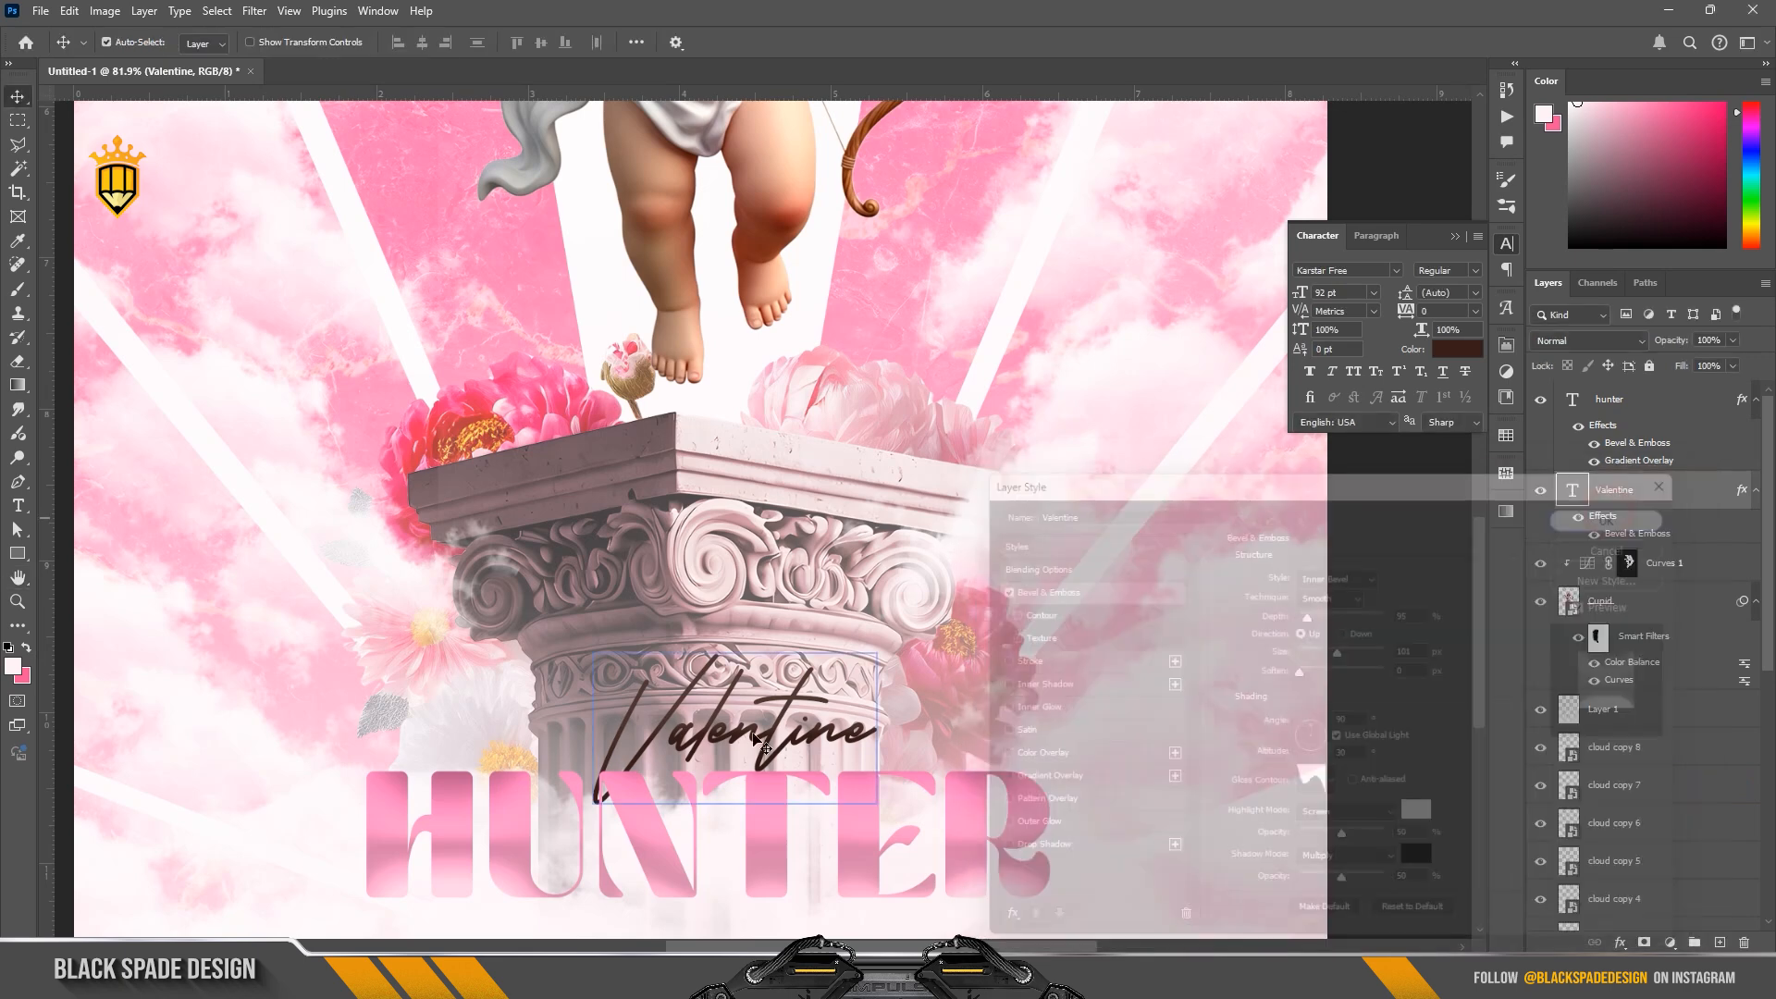
key("ctrl+0")
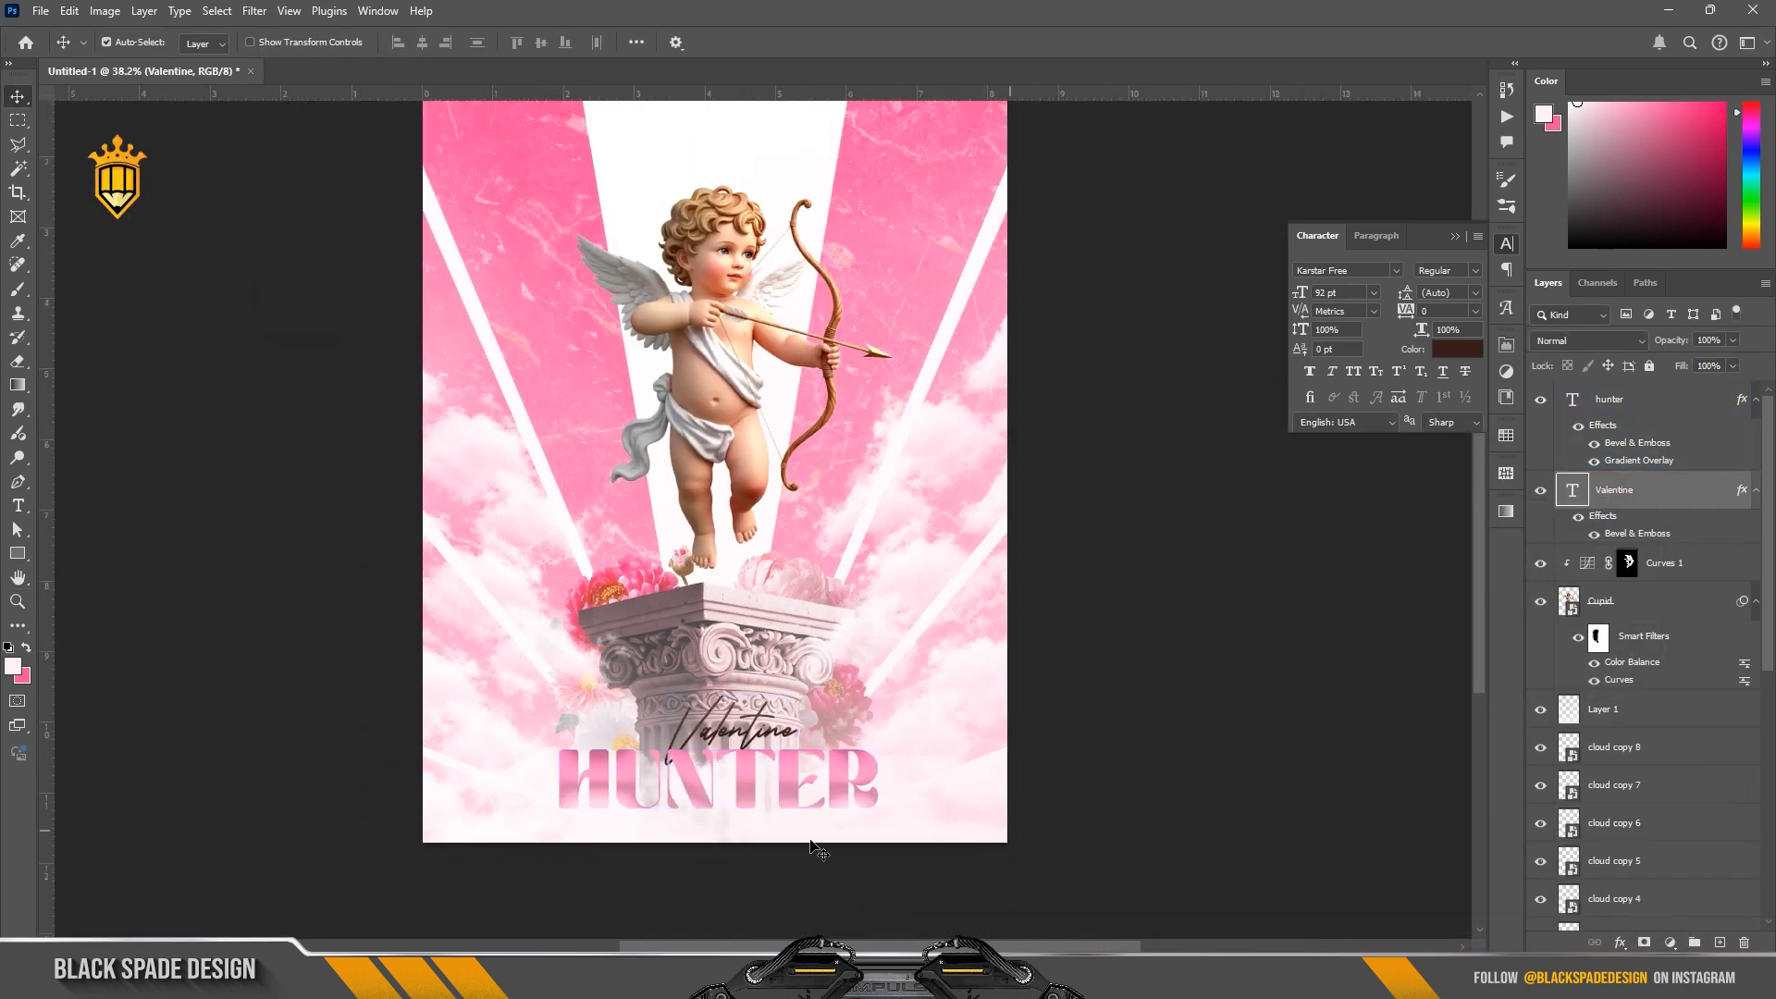
Step: Select Layer 1 for painting and choose the recent 2800 px cloud-shaped brush
left_click(1591, 711)
key("b")
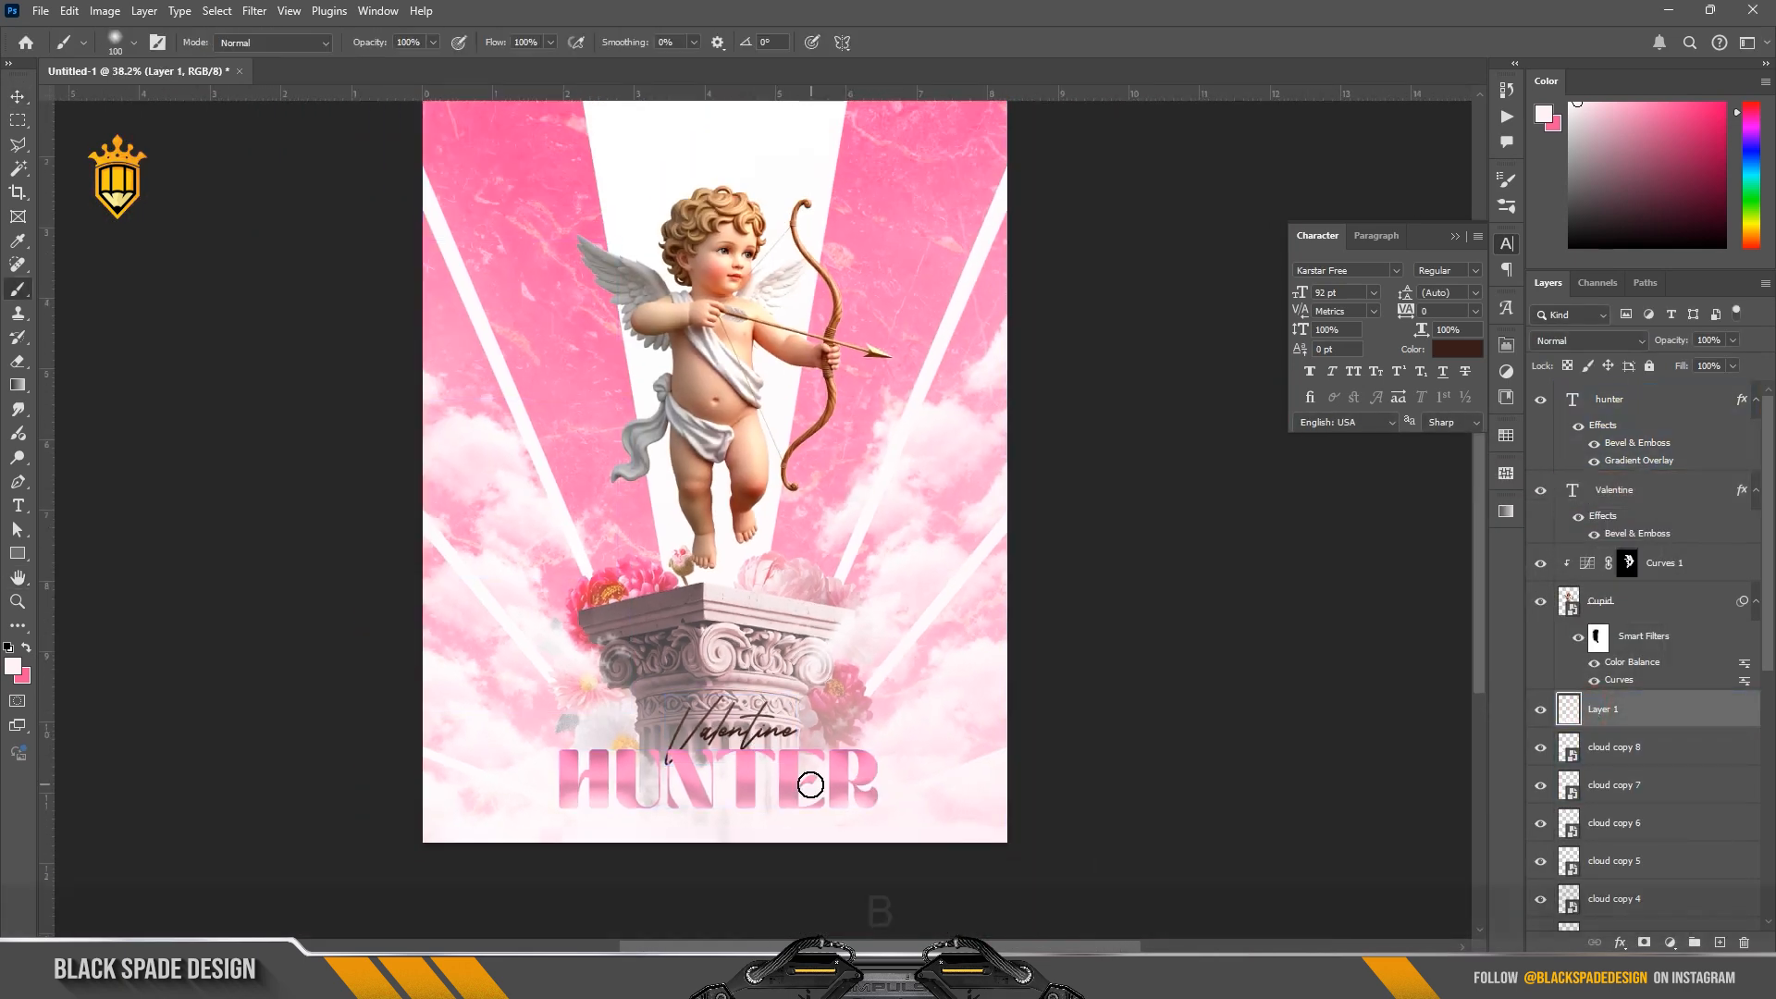
key("bracketright")
key("bracketright")
key("bracketright")
key("bracketright")
key("bracketright")
key("bracketright")
key("bracketright")
key("bracketright")
key("bracketright")
key("bracketright")
key("bracketright")
key("bracketright")
key("bracketright")
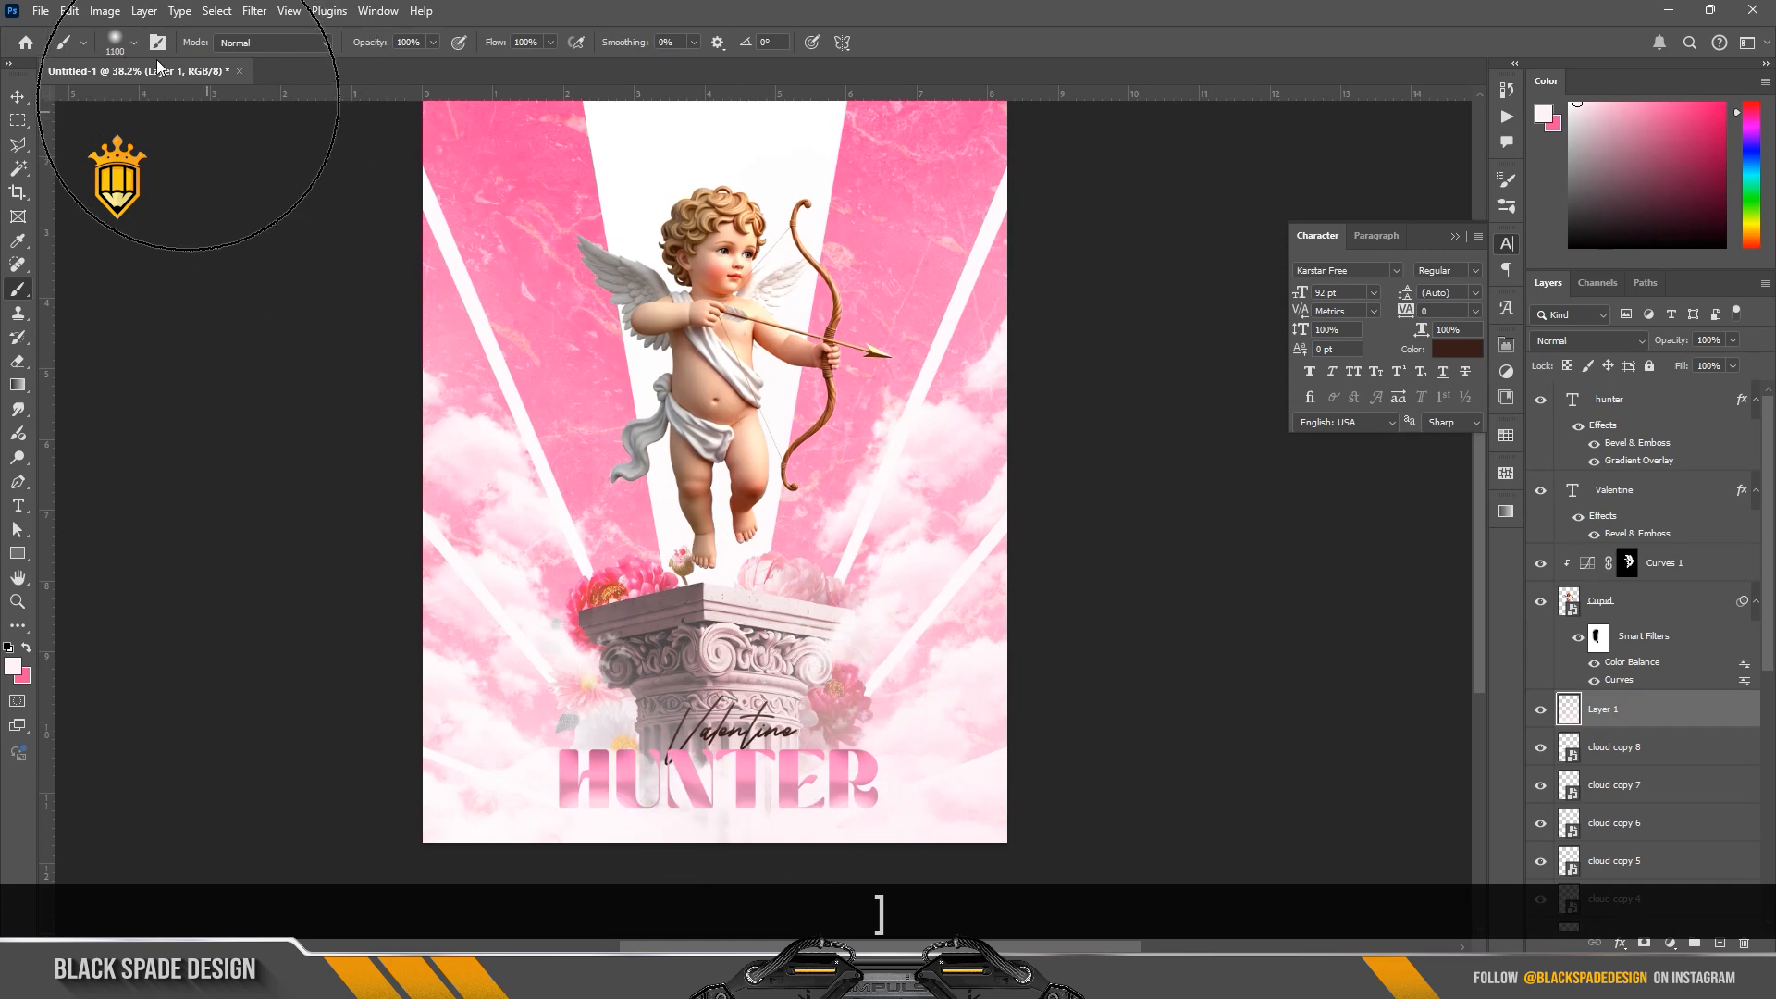
left_click(134, 43)
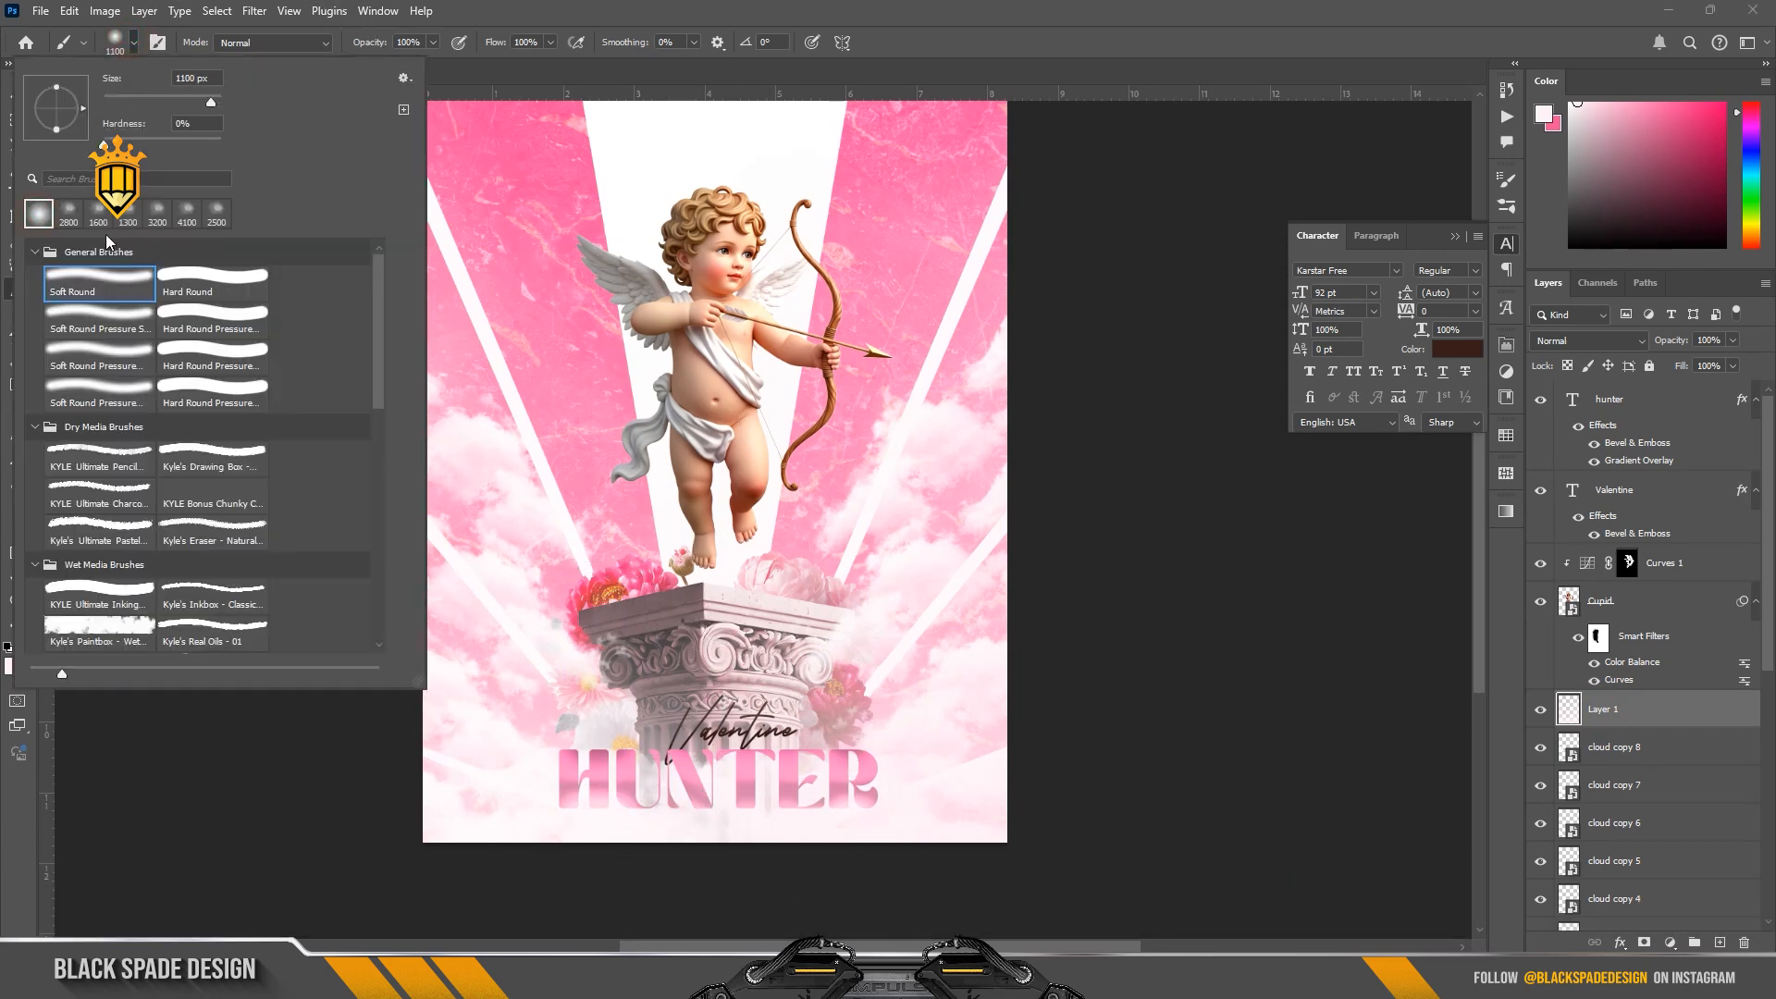
left_click(68, 214)
Step: Reduce the cloud brush to 1100 px and paint white mist on Layer 1 around the pillar's base behind HUNTER
scroll(783, 555, "down", 3)
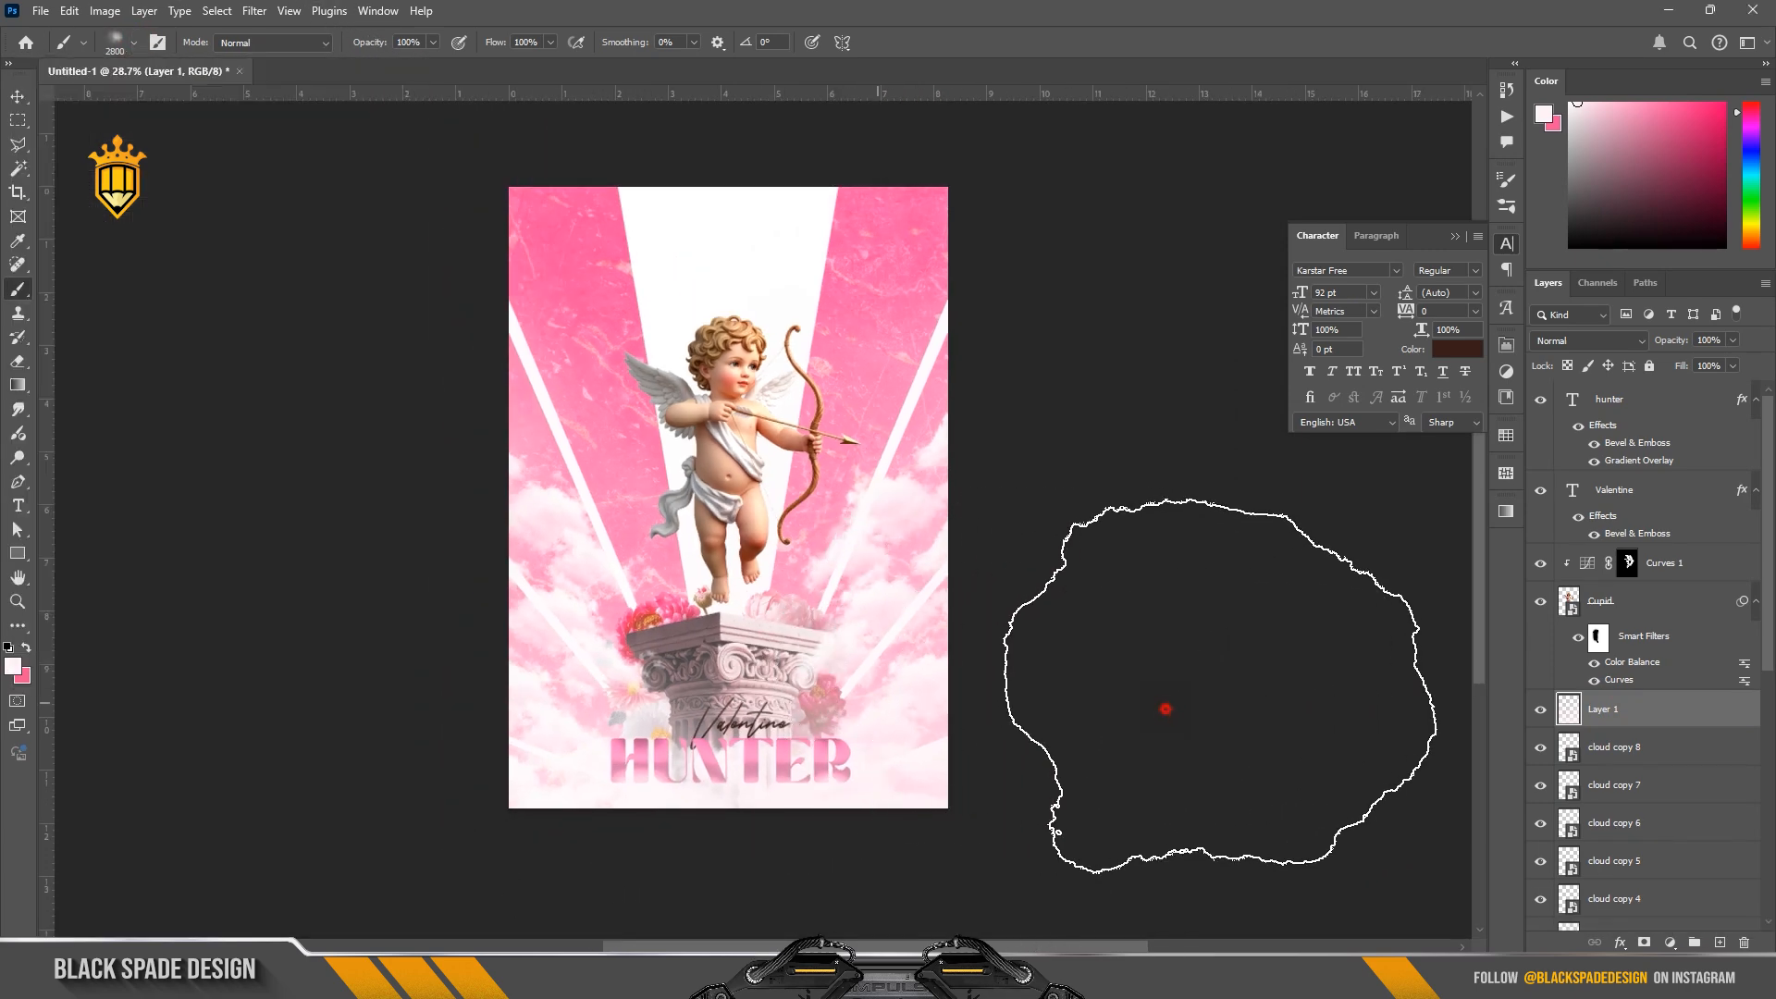
key("bracketleft")
key("bracketleft")
key("bracketleft")
key("bracketleft")
key("bracketleft")
key("bracketleft")
key("bracketleft")
key("bracketleft")
key("bracketleft")
key("bracketleft")
key("bracketleft")
key("bracketleft")
key("bracketleft")
key("bracketleft")
scroll(768, 795, "up", 2)
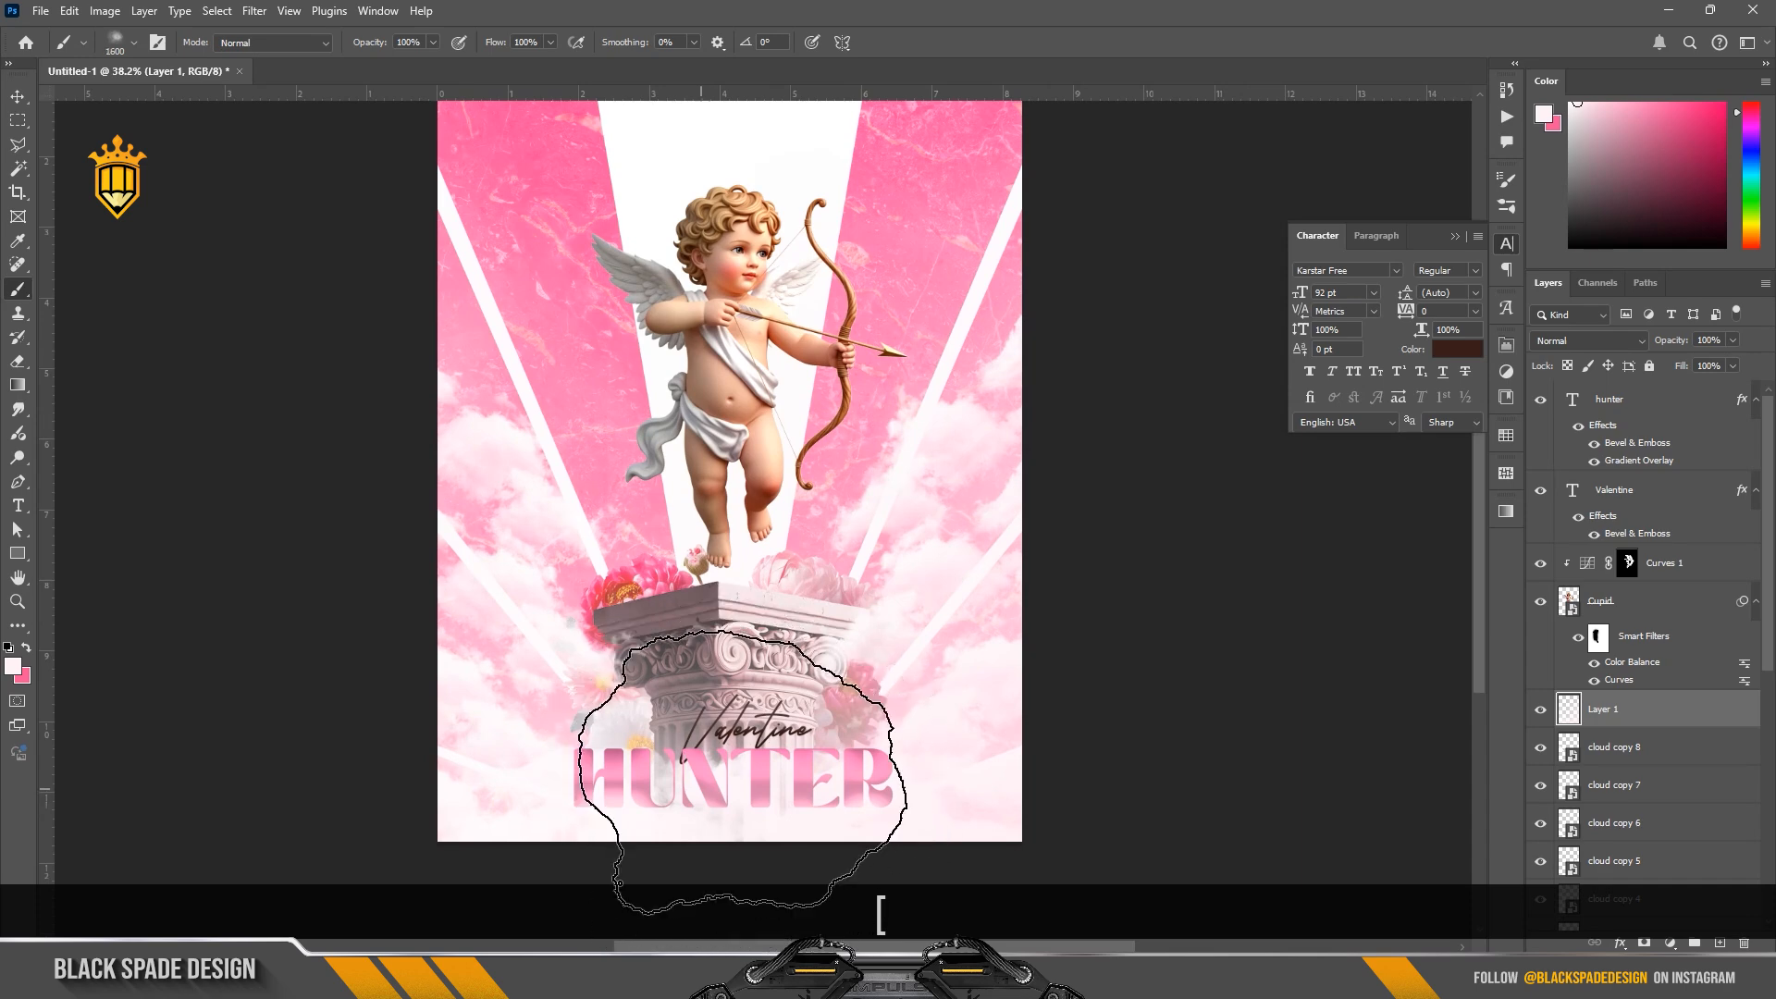
scroll(730, 763, "up", 2)
key("bracketleft")
key("bracketleft")
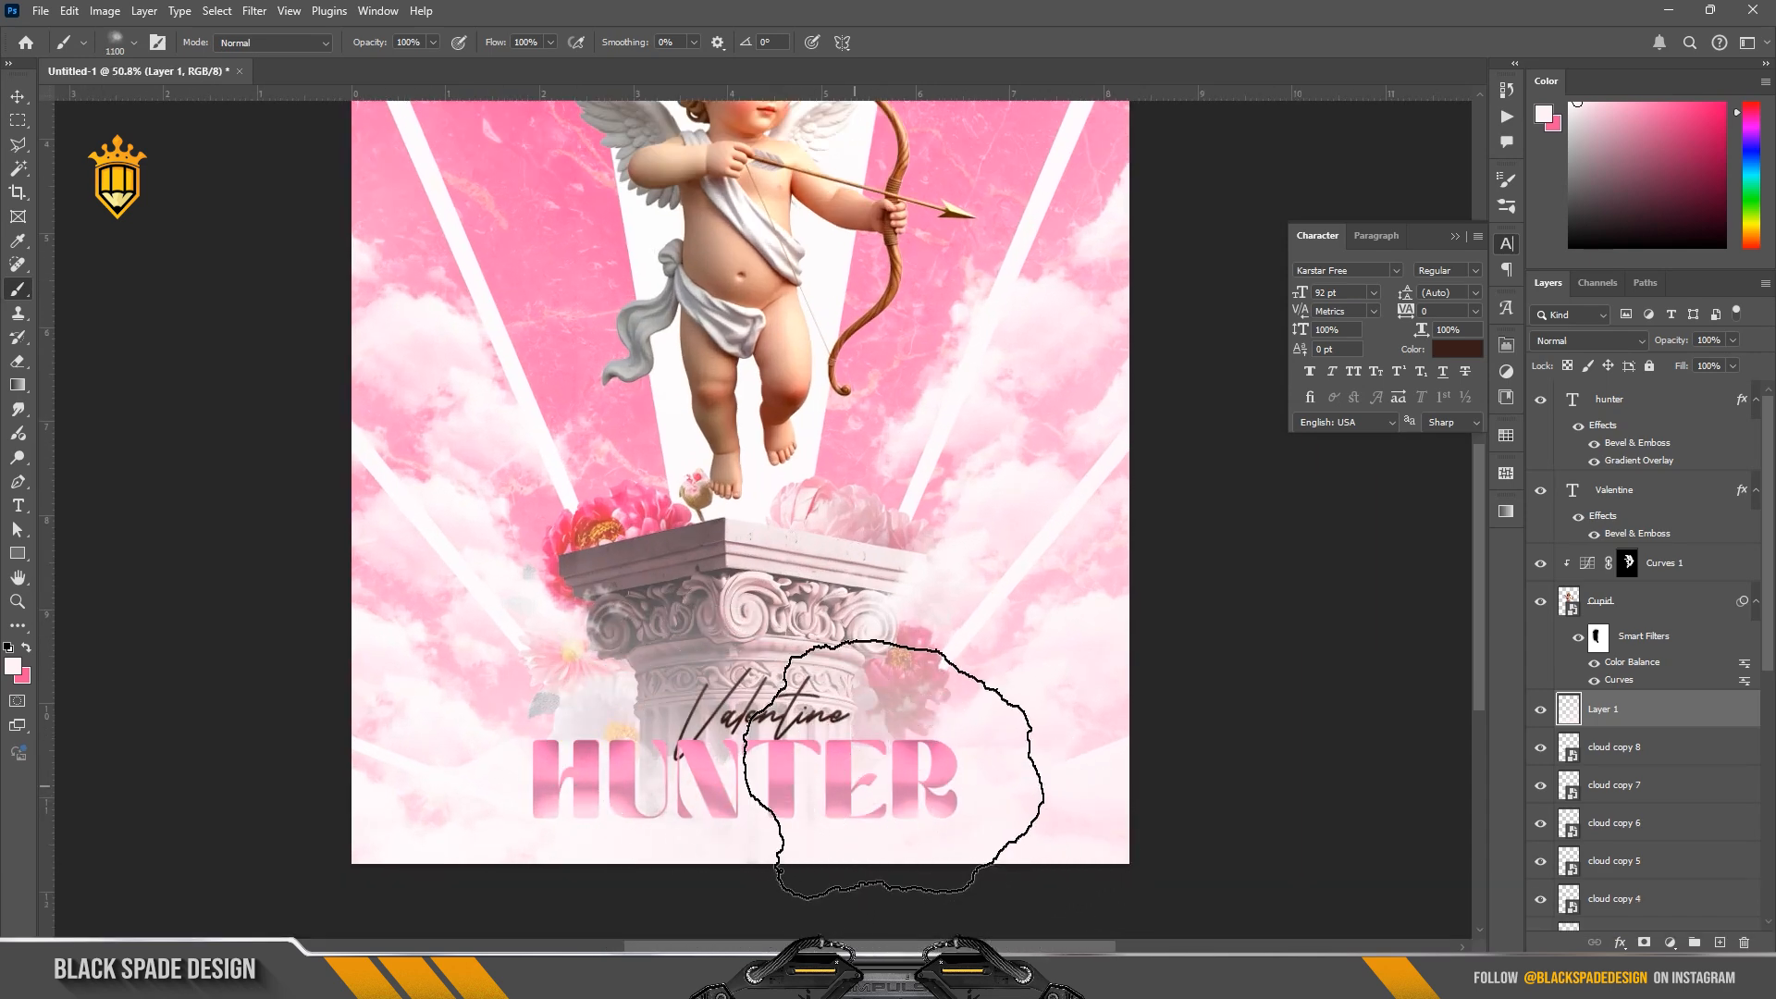
scroll(882, 773, "down", 2)
scroll(1064, 782, "down", 2)
key("space")
mouse_move(808, 684)
left_mouse_down()
mouse_move(800, 663)
mouse_move(805, 711)
left_mouse_up()
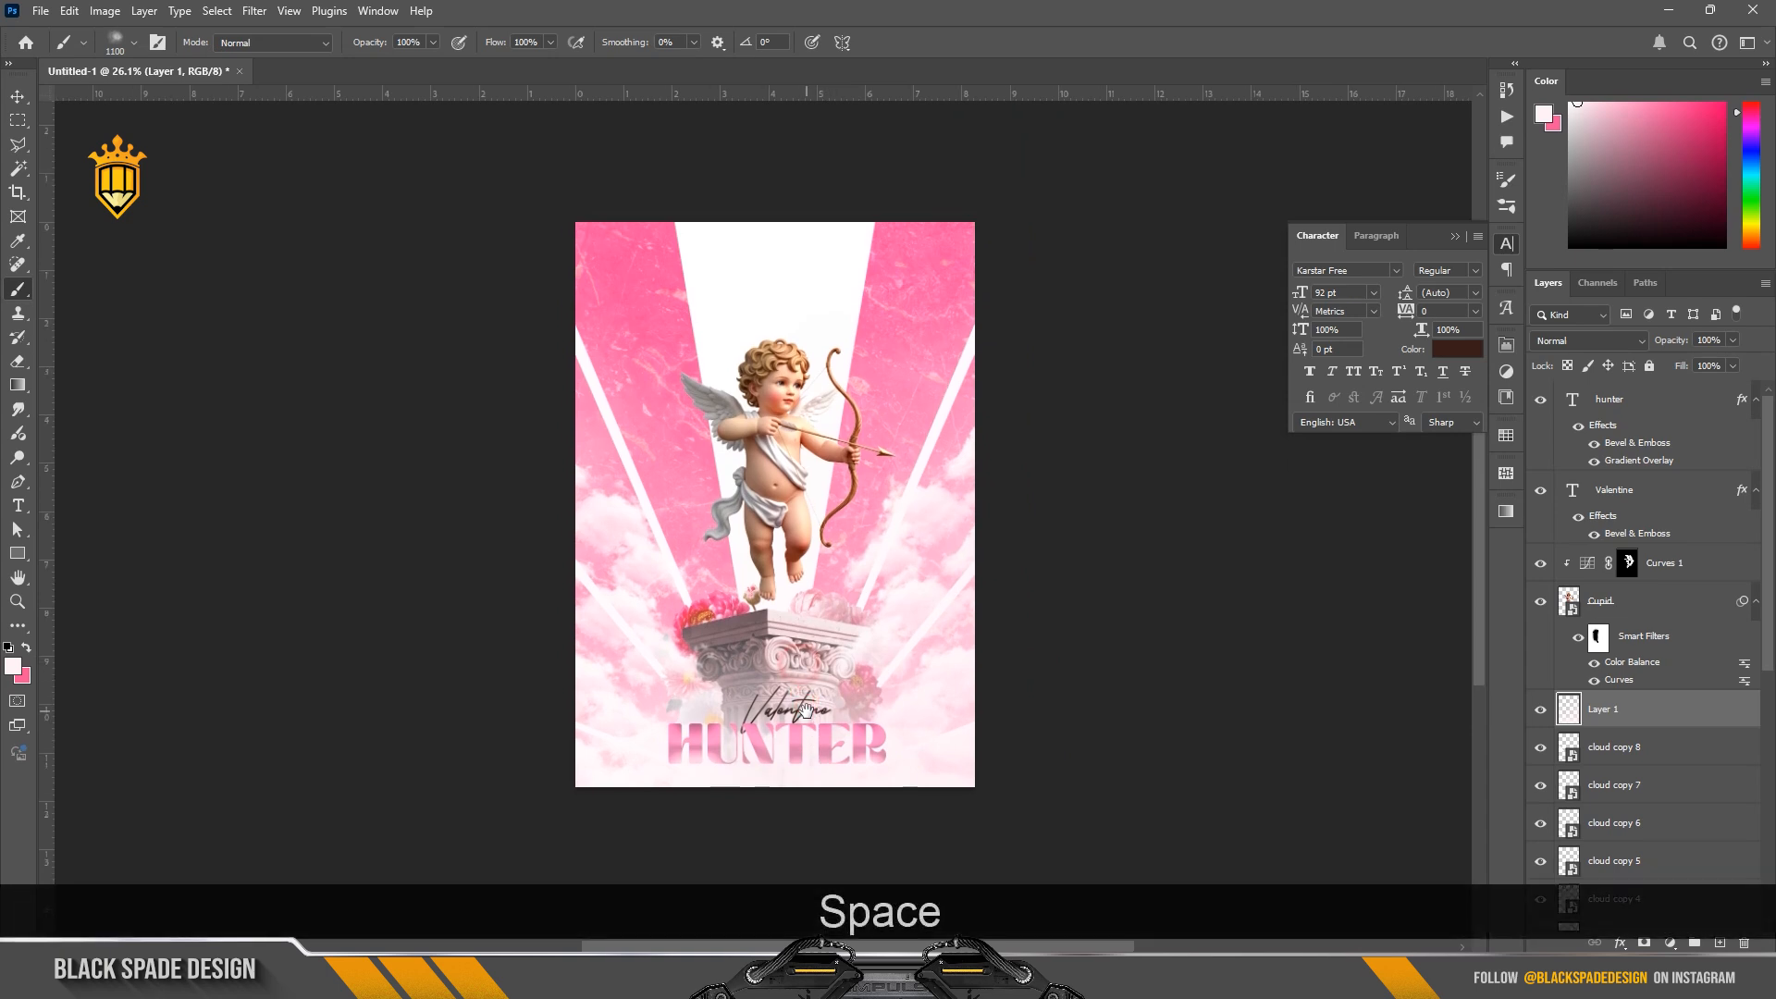
Step: Place the Flower image from the Pongal 2026 folder above the hunter layer, scaled to 81.86% with petals scattered across the poster
scroll(838, 698, "up", 2)
key("v")
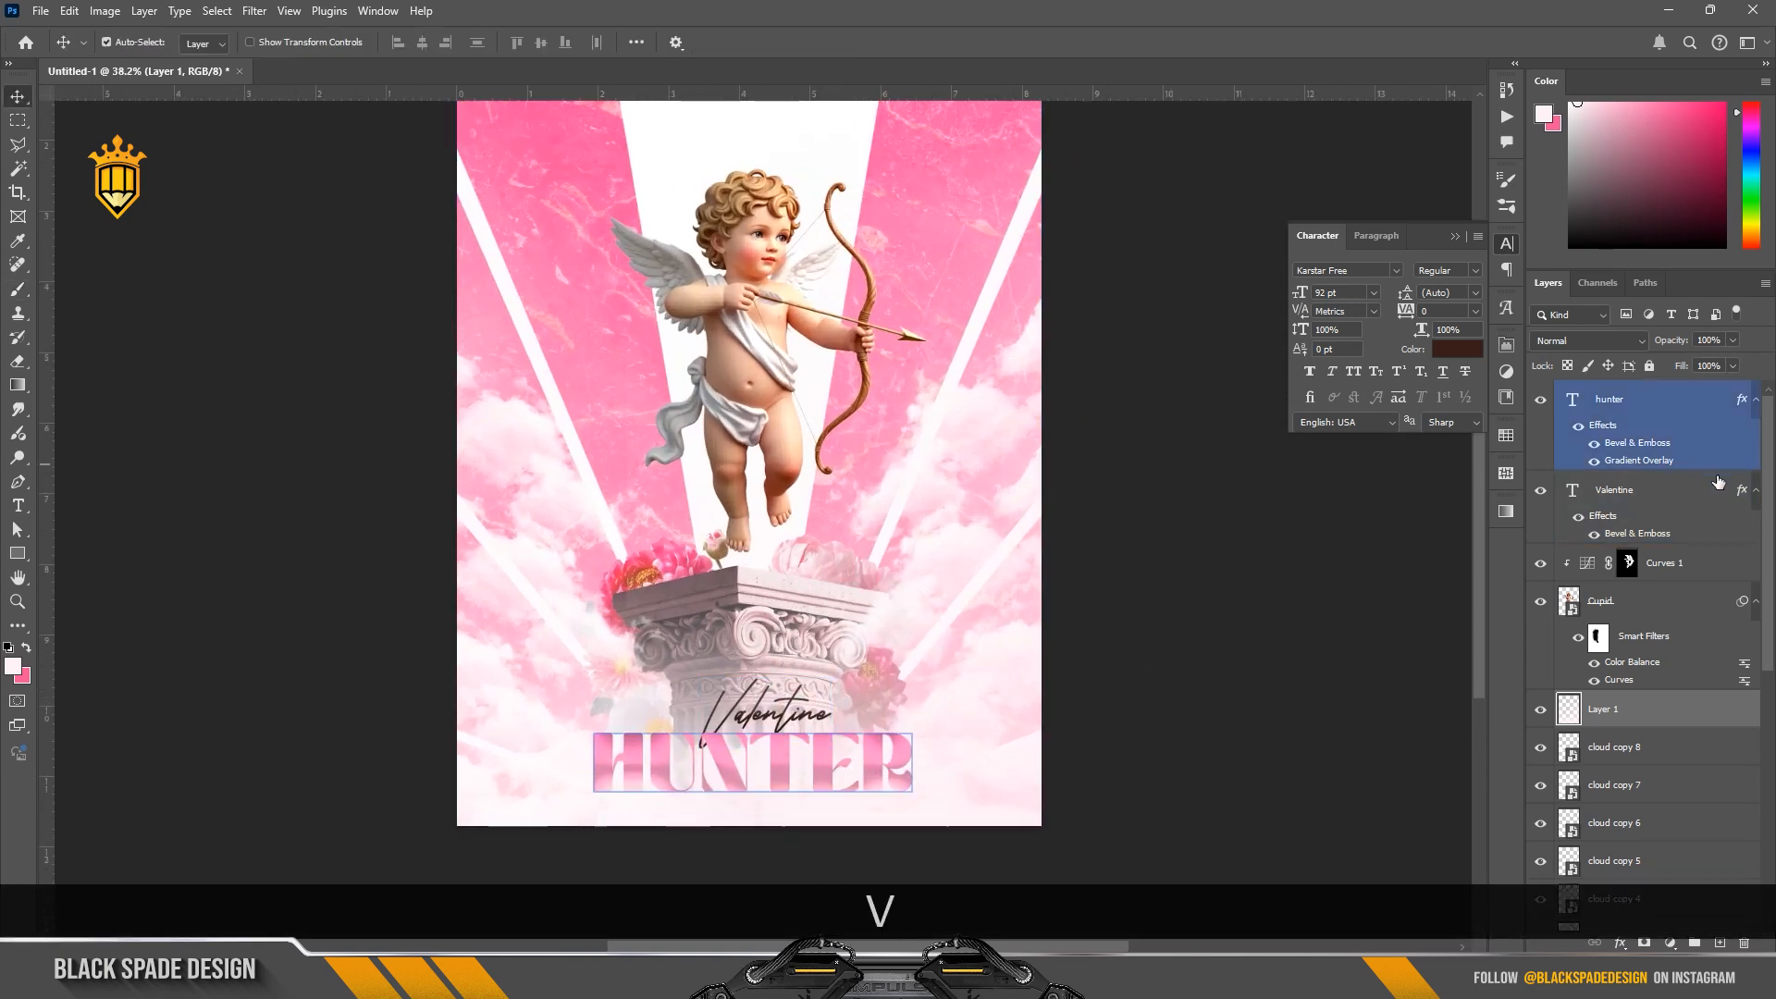
left_click(1695, 410)
left_click(564, 971)
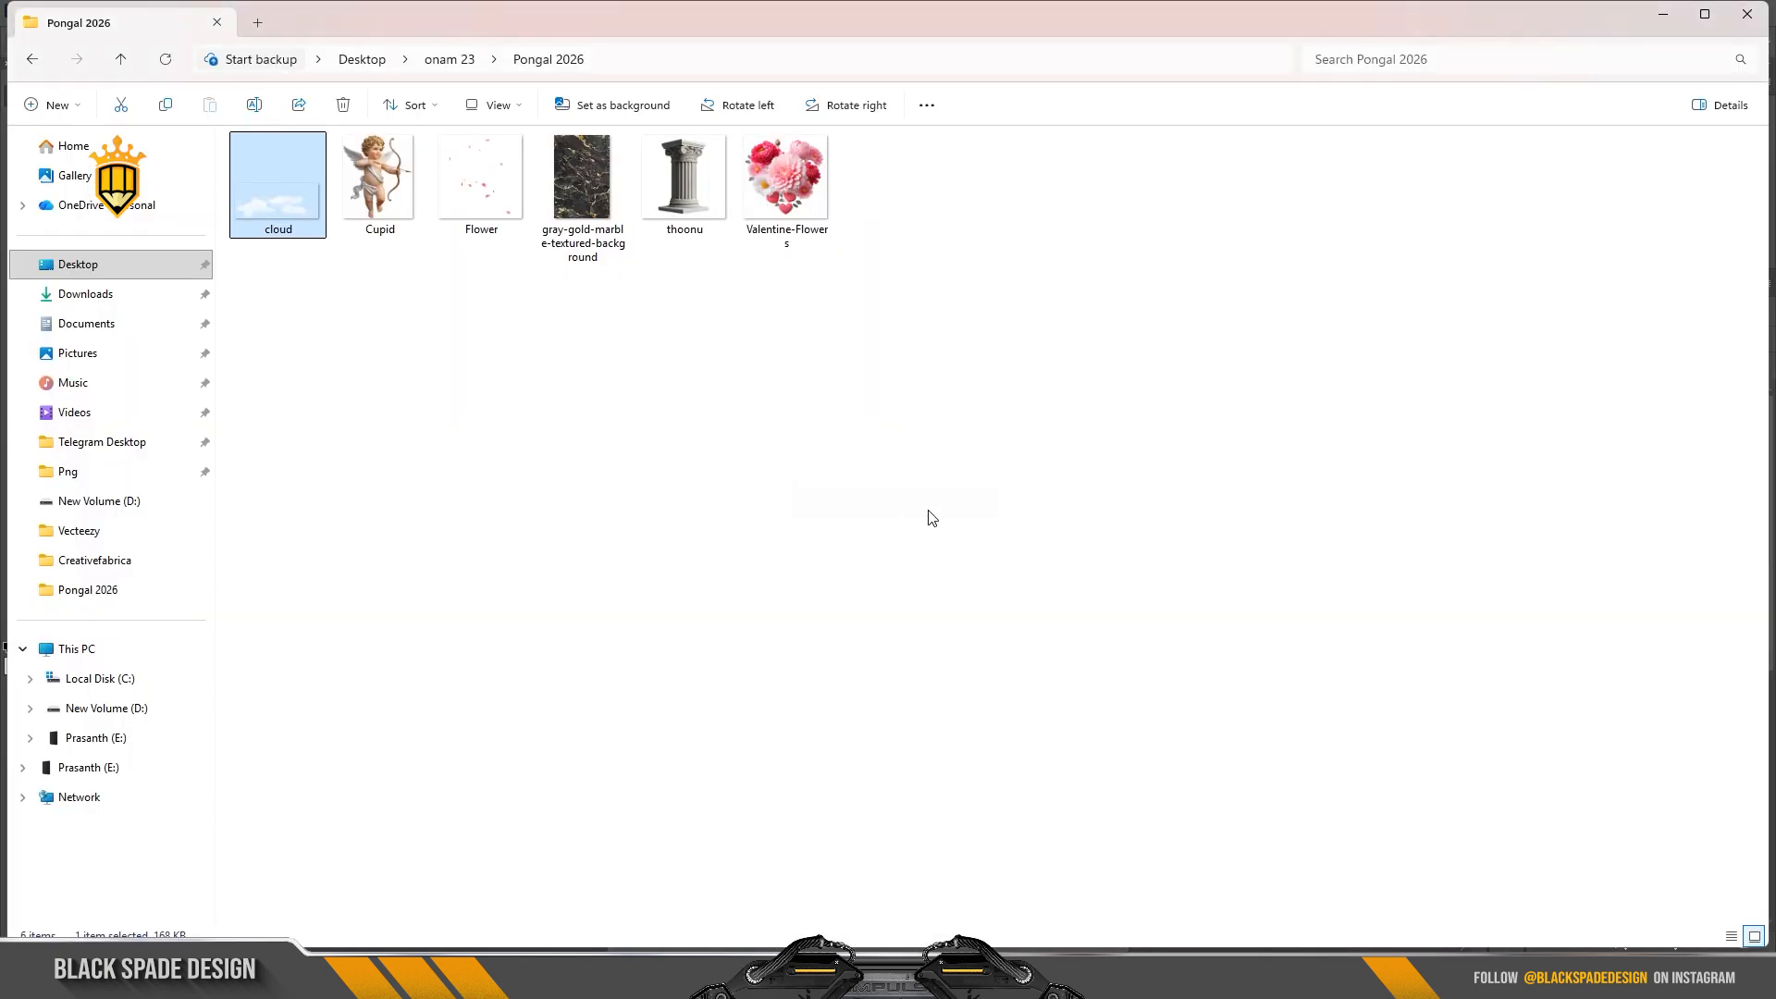
left_click_drag(481, 180, 805, 613)
scroll(804, 608, "down", 3)
mouse_move(845, 546)
left_mouse_down()
mouse_move(857, 621)
mouse_move(854, 550)
left_mouse_up()
left_click_drag(992, 284, 1100, 250)
left_click_drag(921, 503, 890, 509)
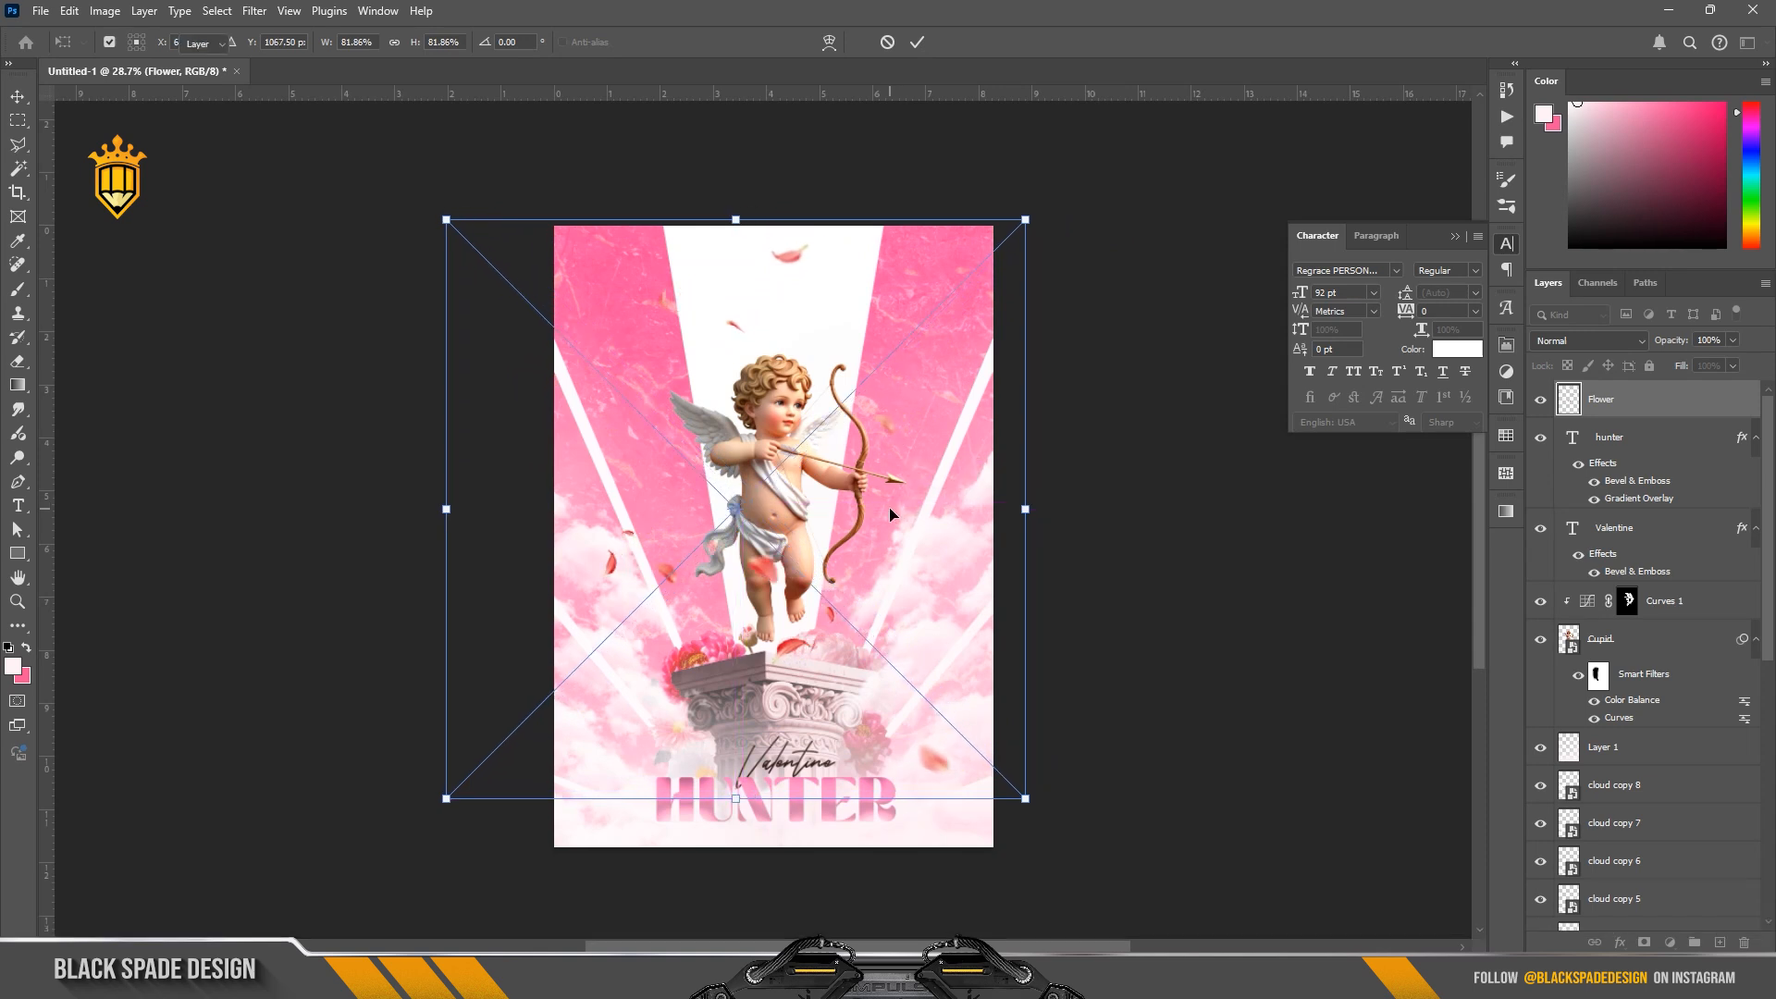
key("Return")
Step: Shift the Flower petals toward pink with a midtone Color Balance of -50, -74, 0
key("ctrl+b")
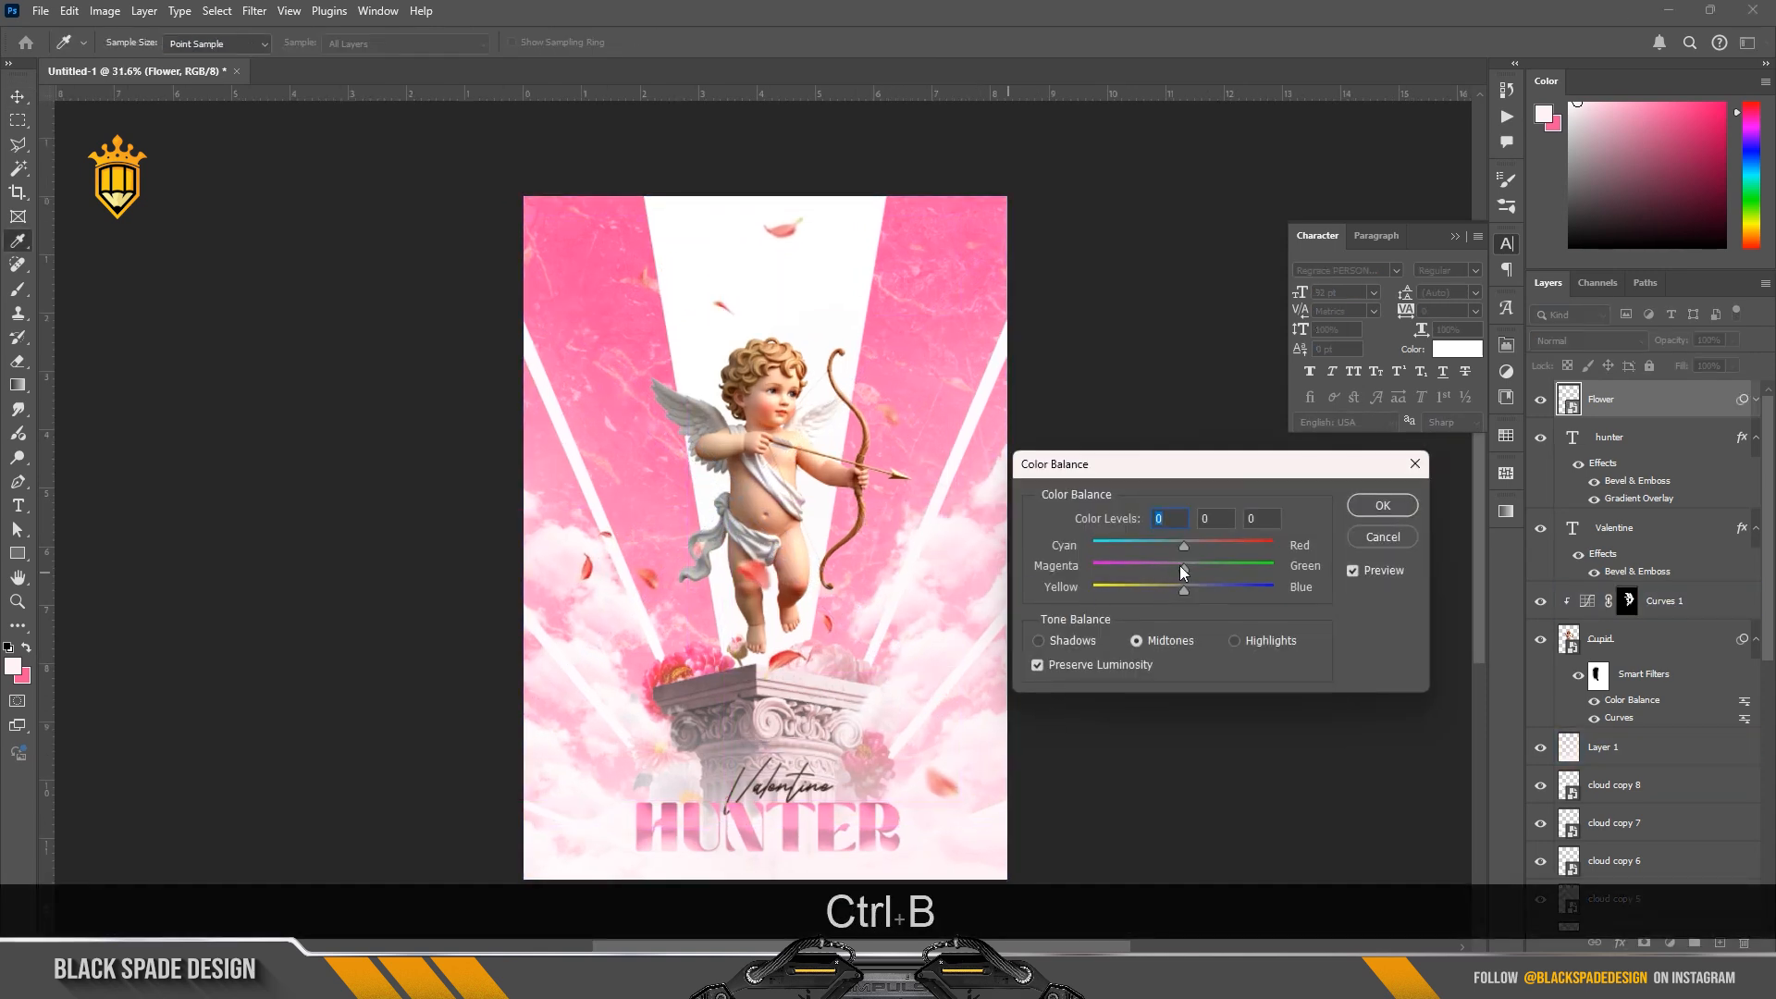
left_click_drag(1164, 574, 1139, 544)
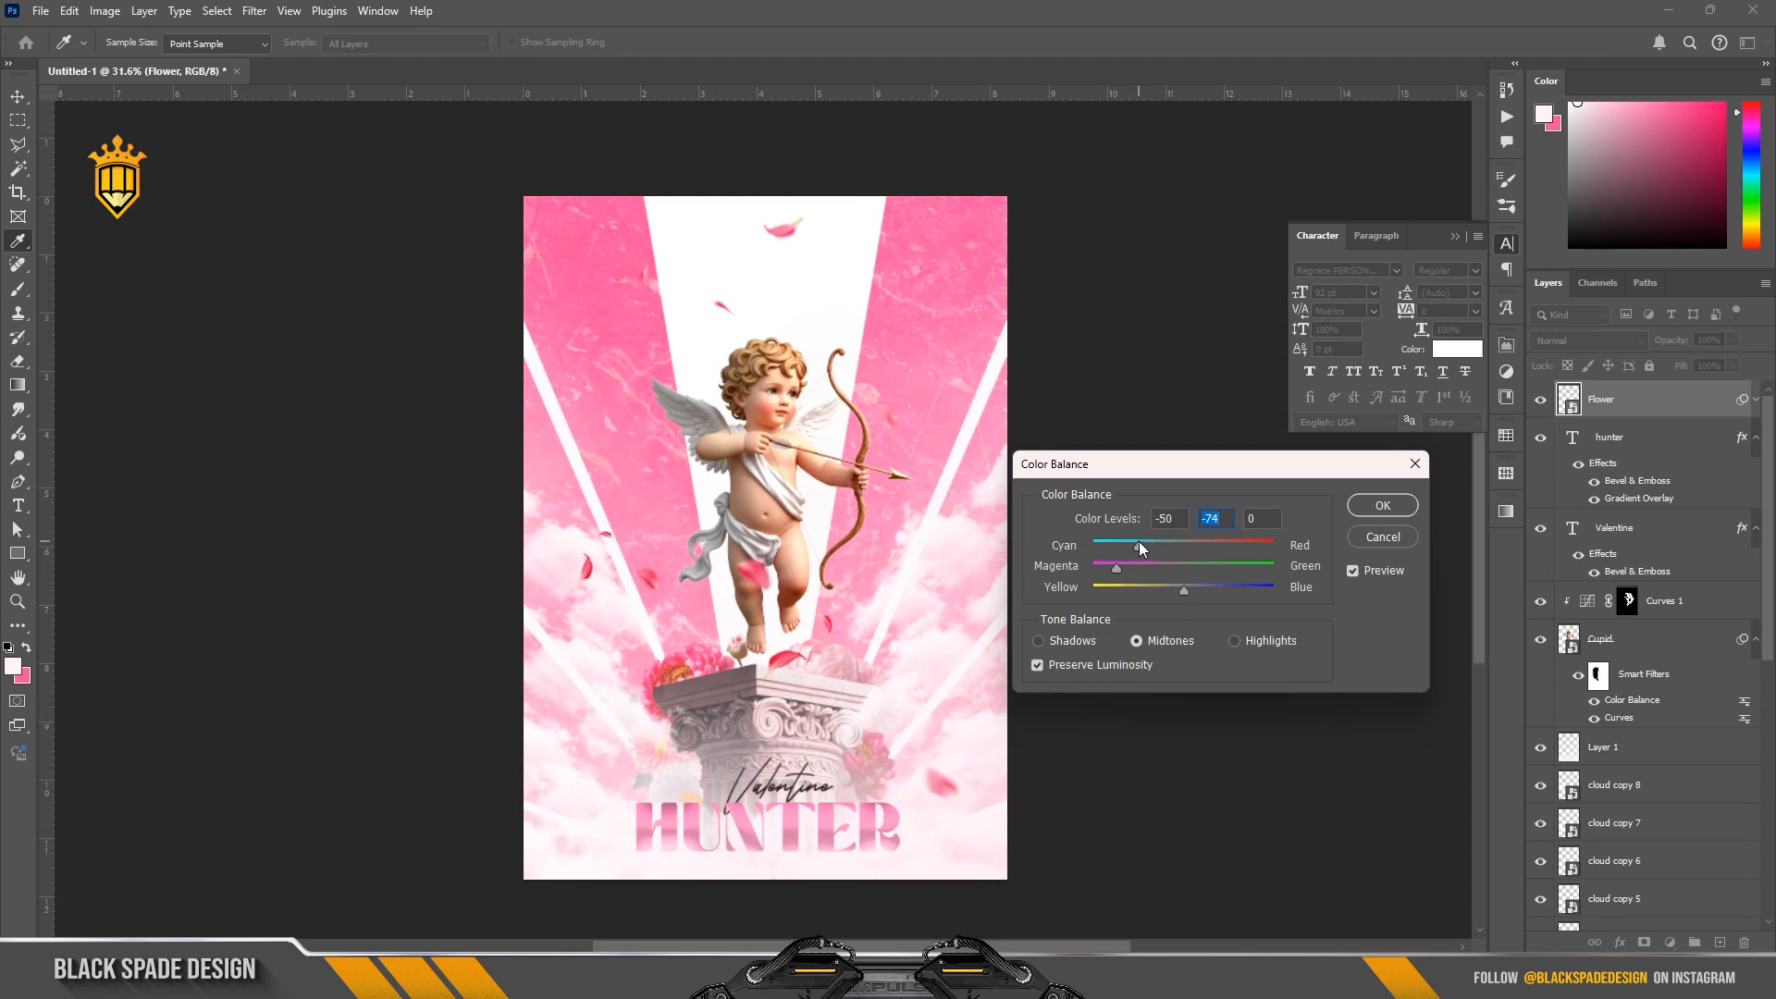
left_click(1392, 507)
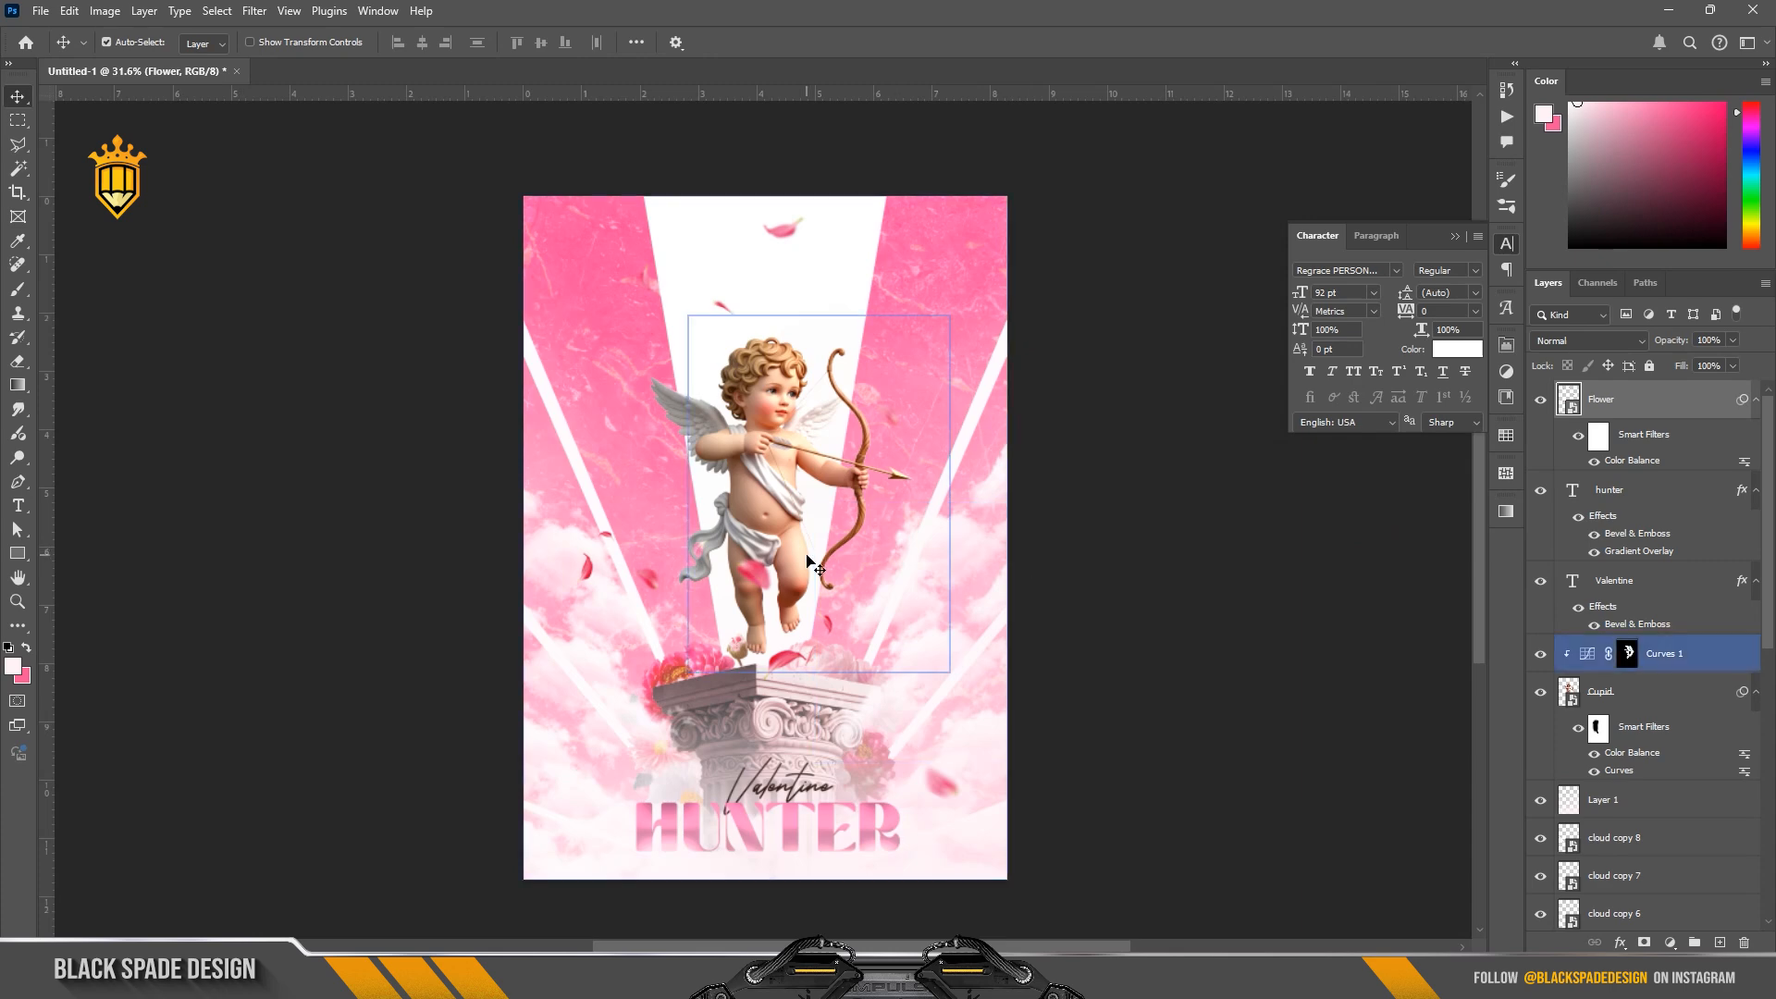
scroll(806, 553, "up", 3)
scroll(806, 555, "down", 1)
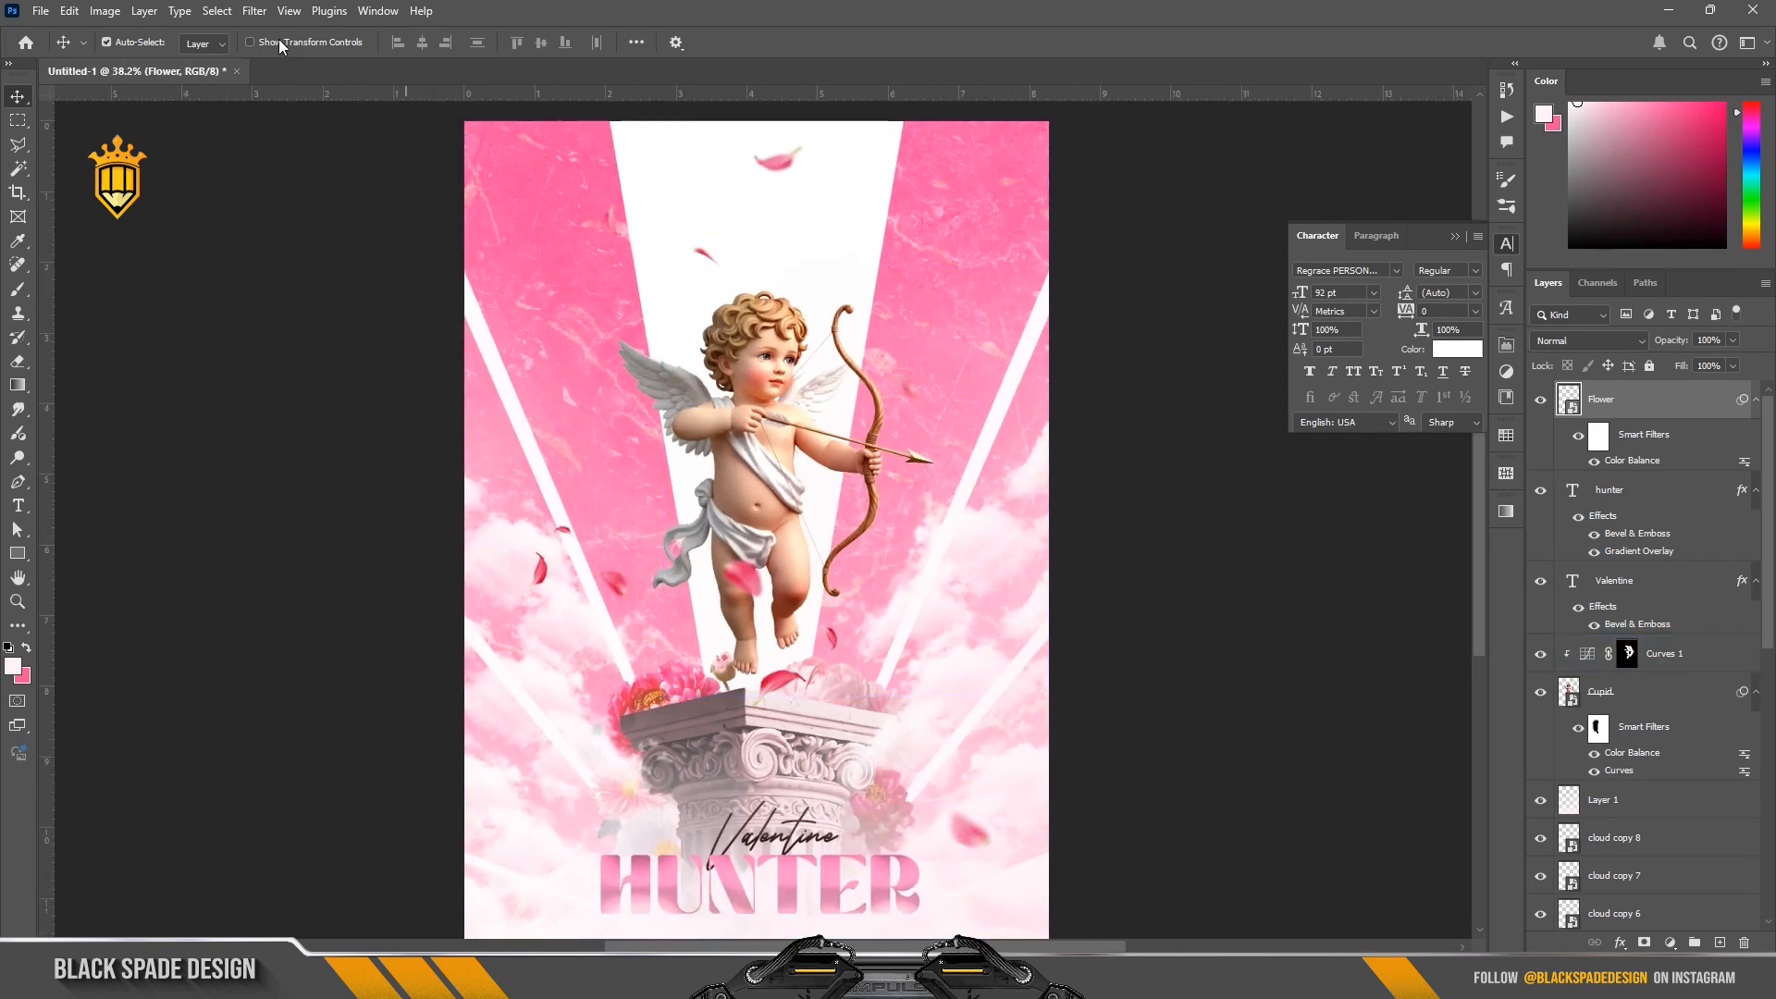
Step: Apply a Path Blur at 50% speed to the Flower petals, with the blur path tilted slightly downward
left_click(254, 11)
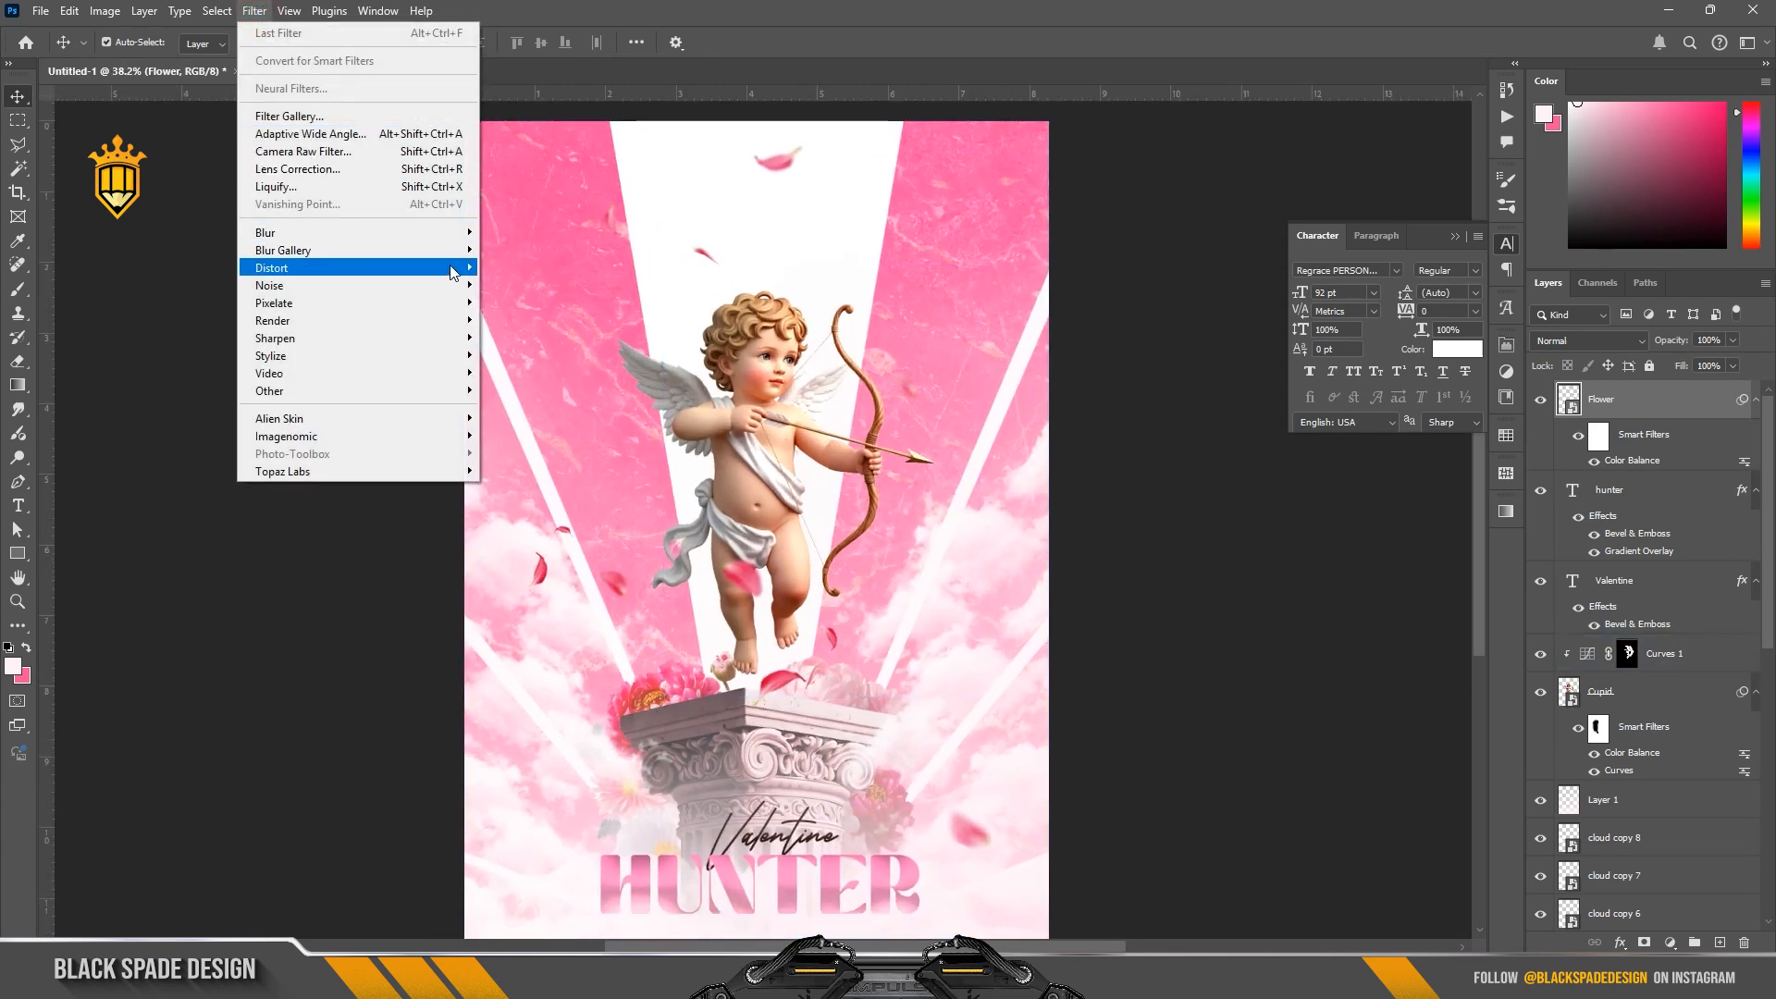
mouse_move(435, 251)
left_click(533, 303)
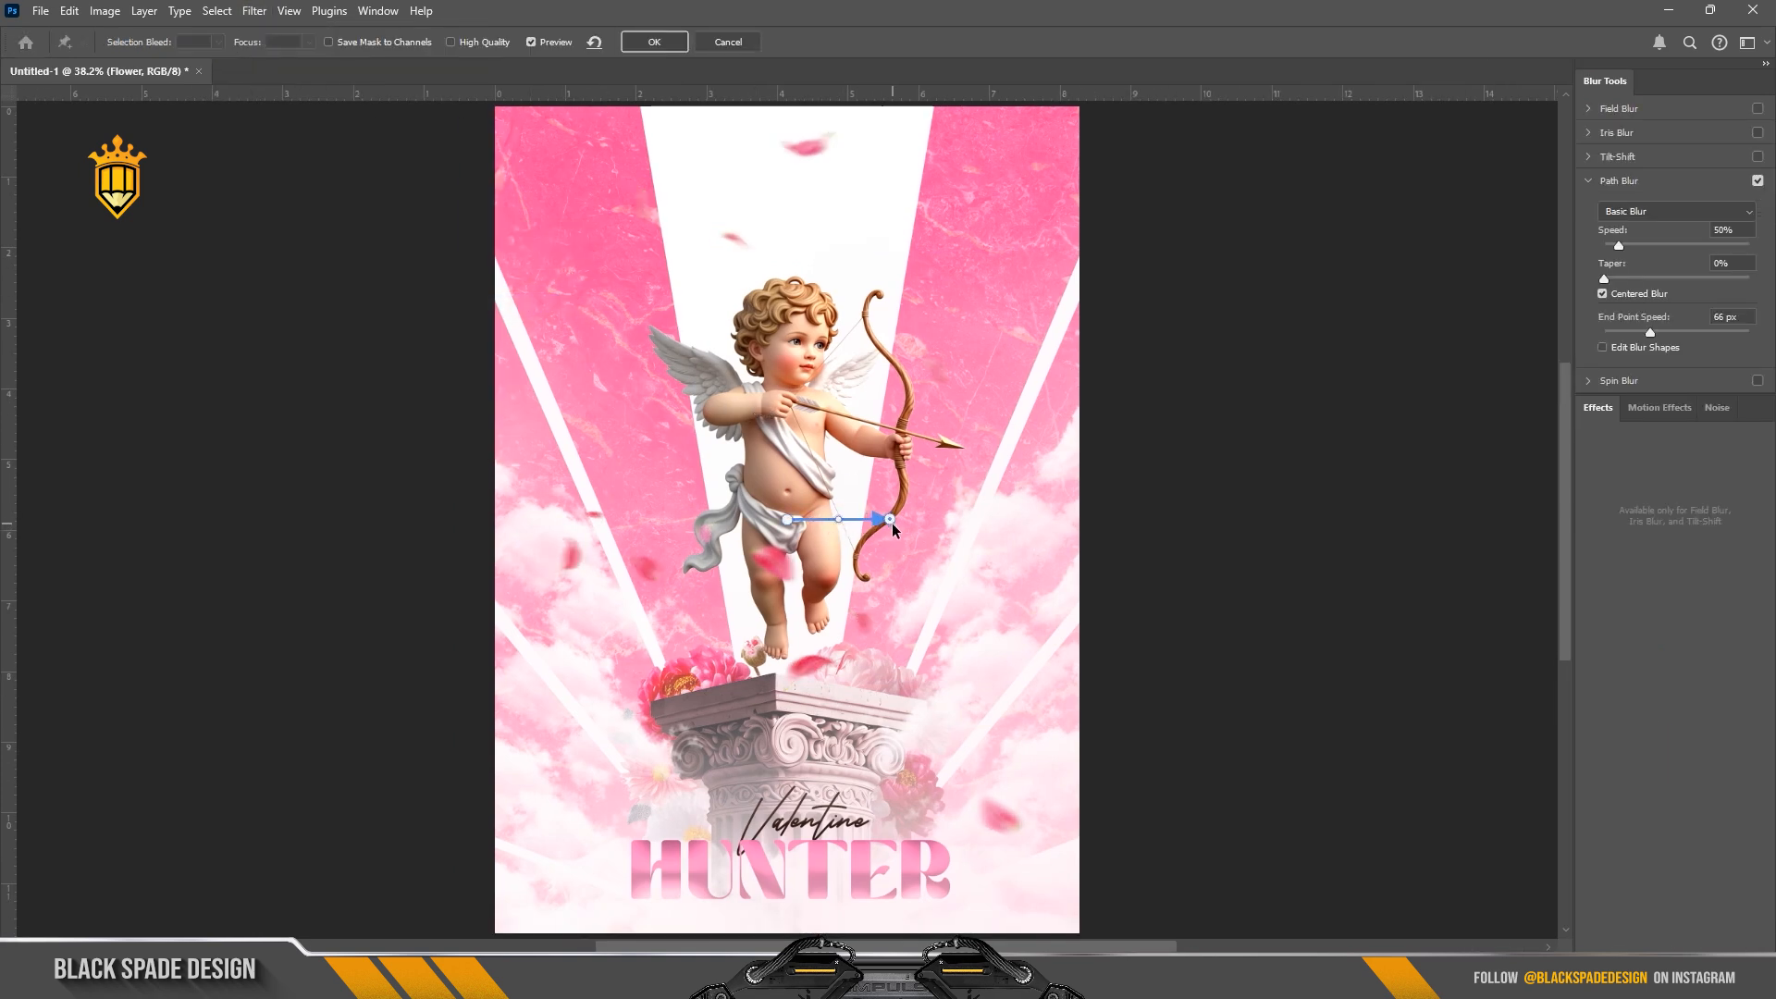
left_click(891, 521)
left_click_drag(890, 536, 879, 540)
left_click(653, 41)
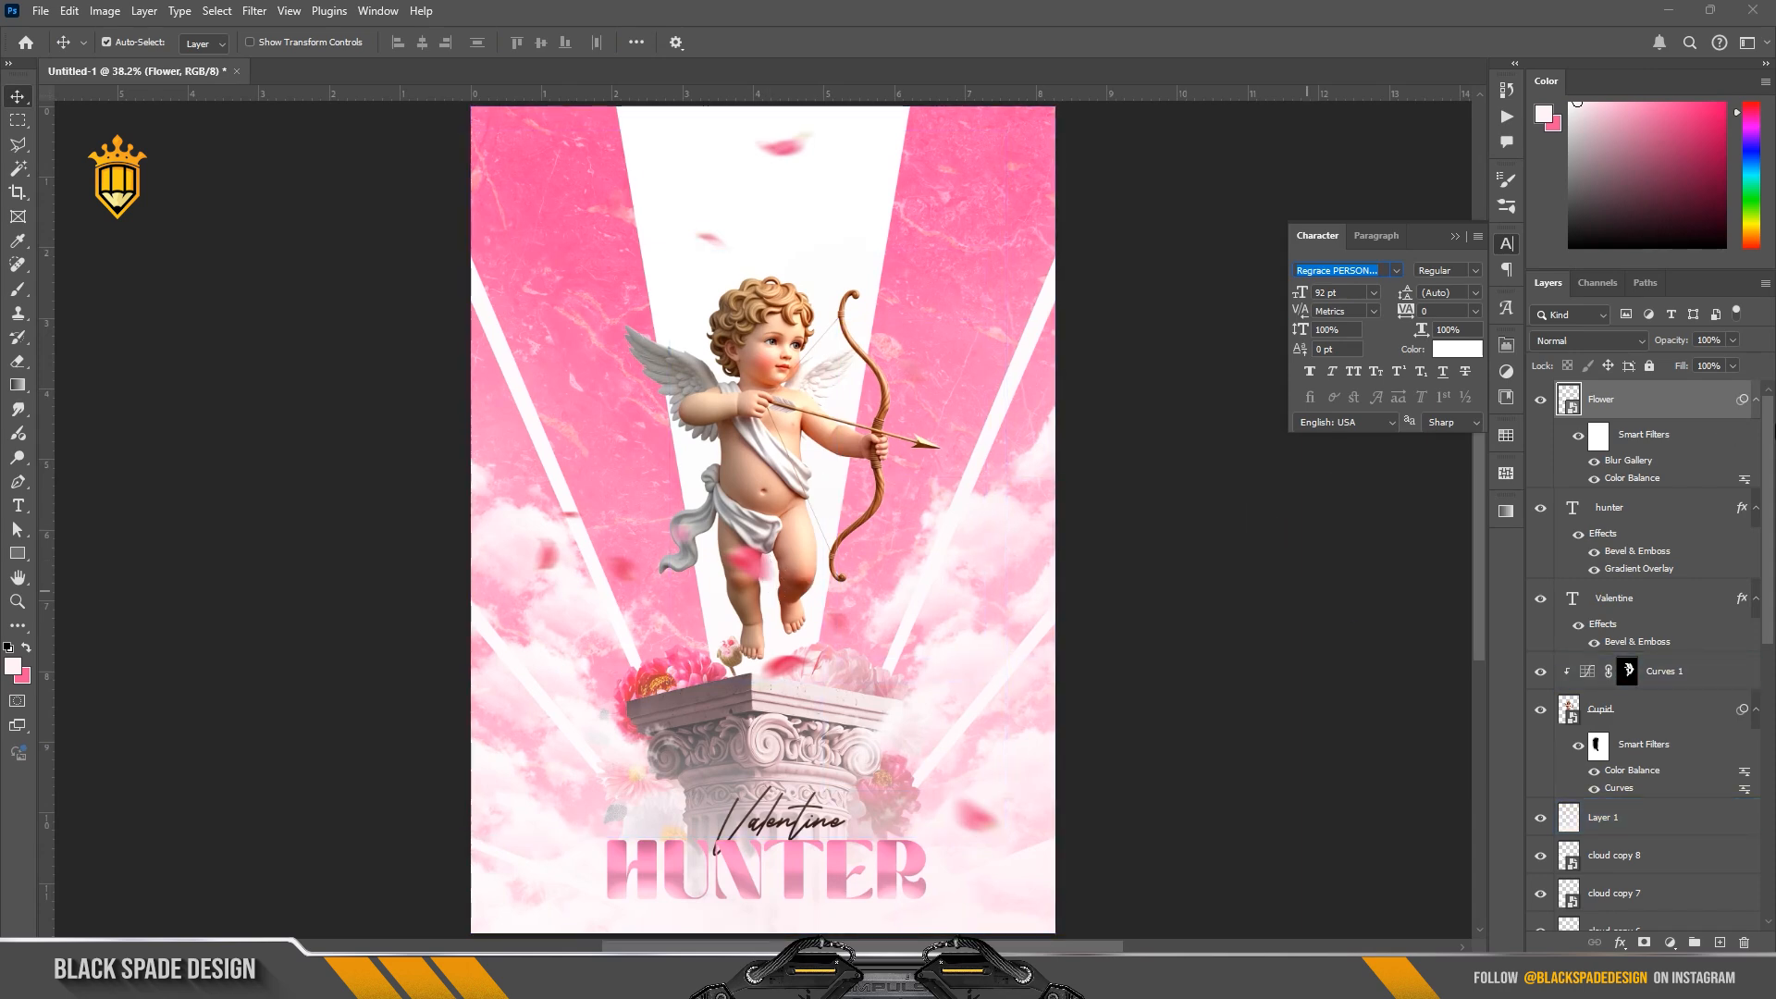
Step: Add a layer mask to the Flower layer
left_click(1635, 507)
left_click(1618, 411)
scroll(867, 563, "down", 4)
scroll(868, 563, "up", 5)
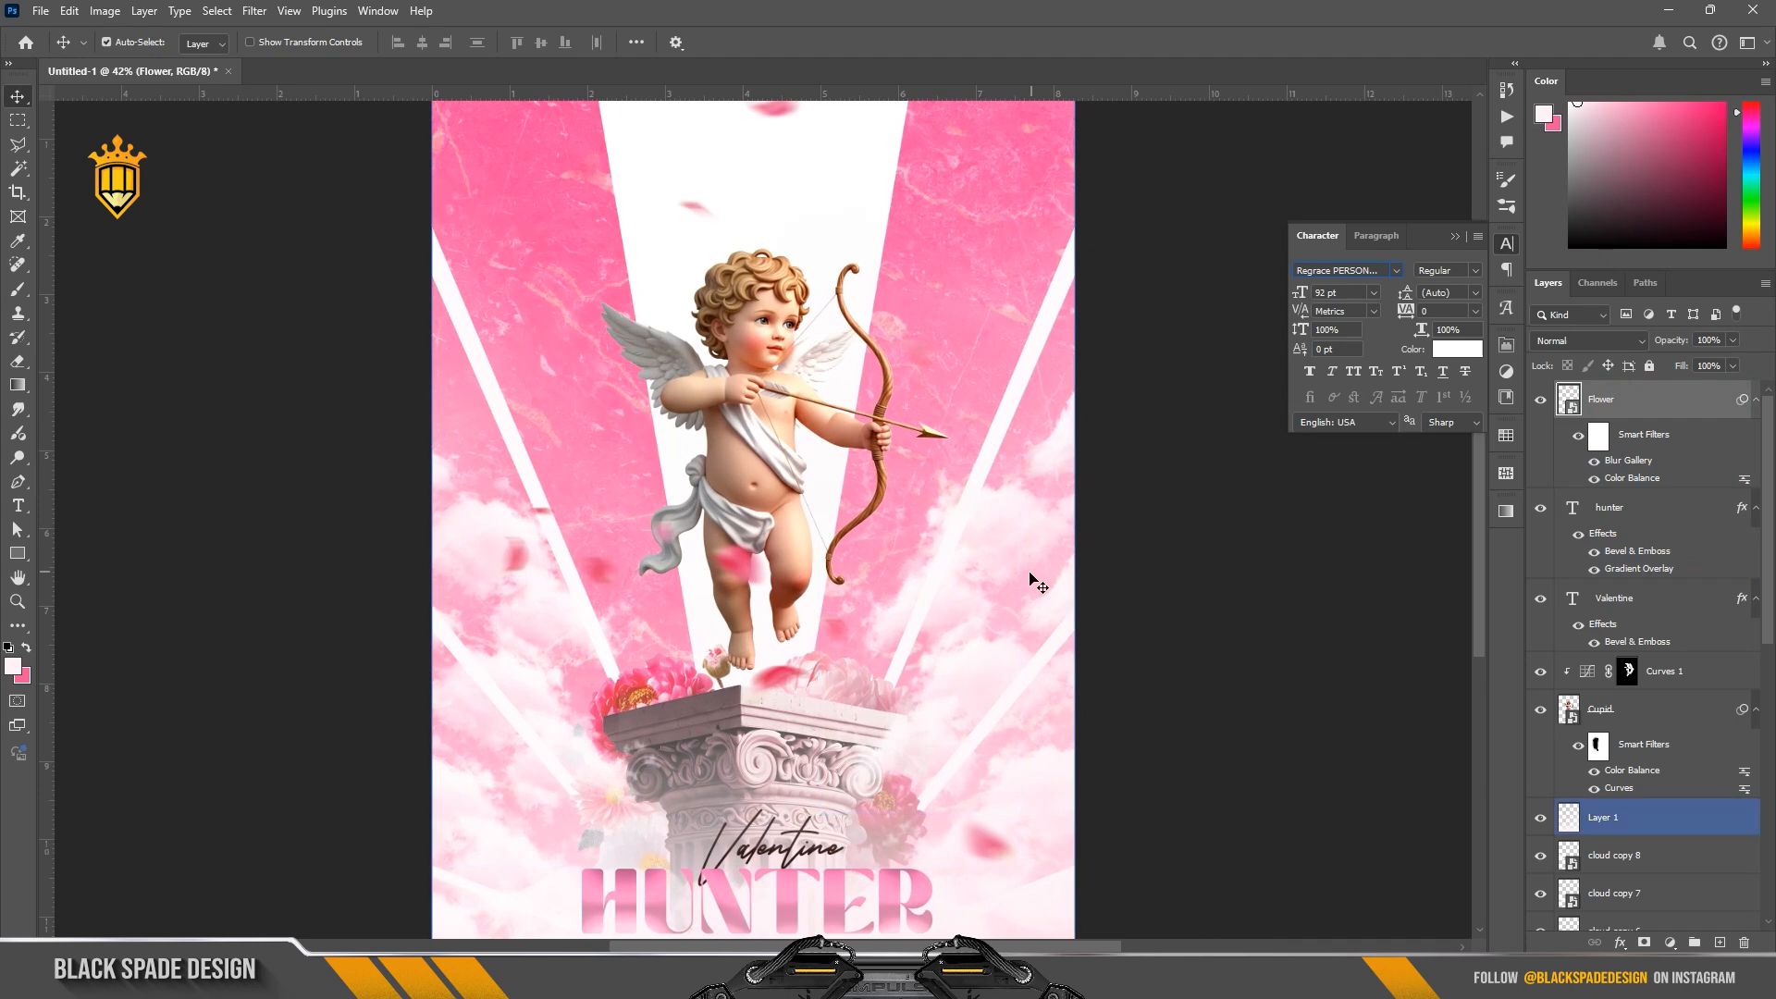
right_click(1654, 403)
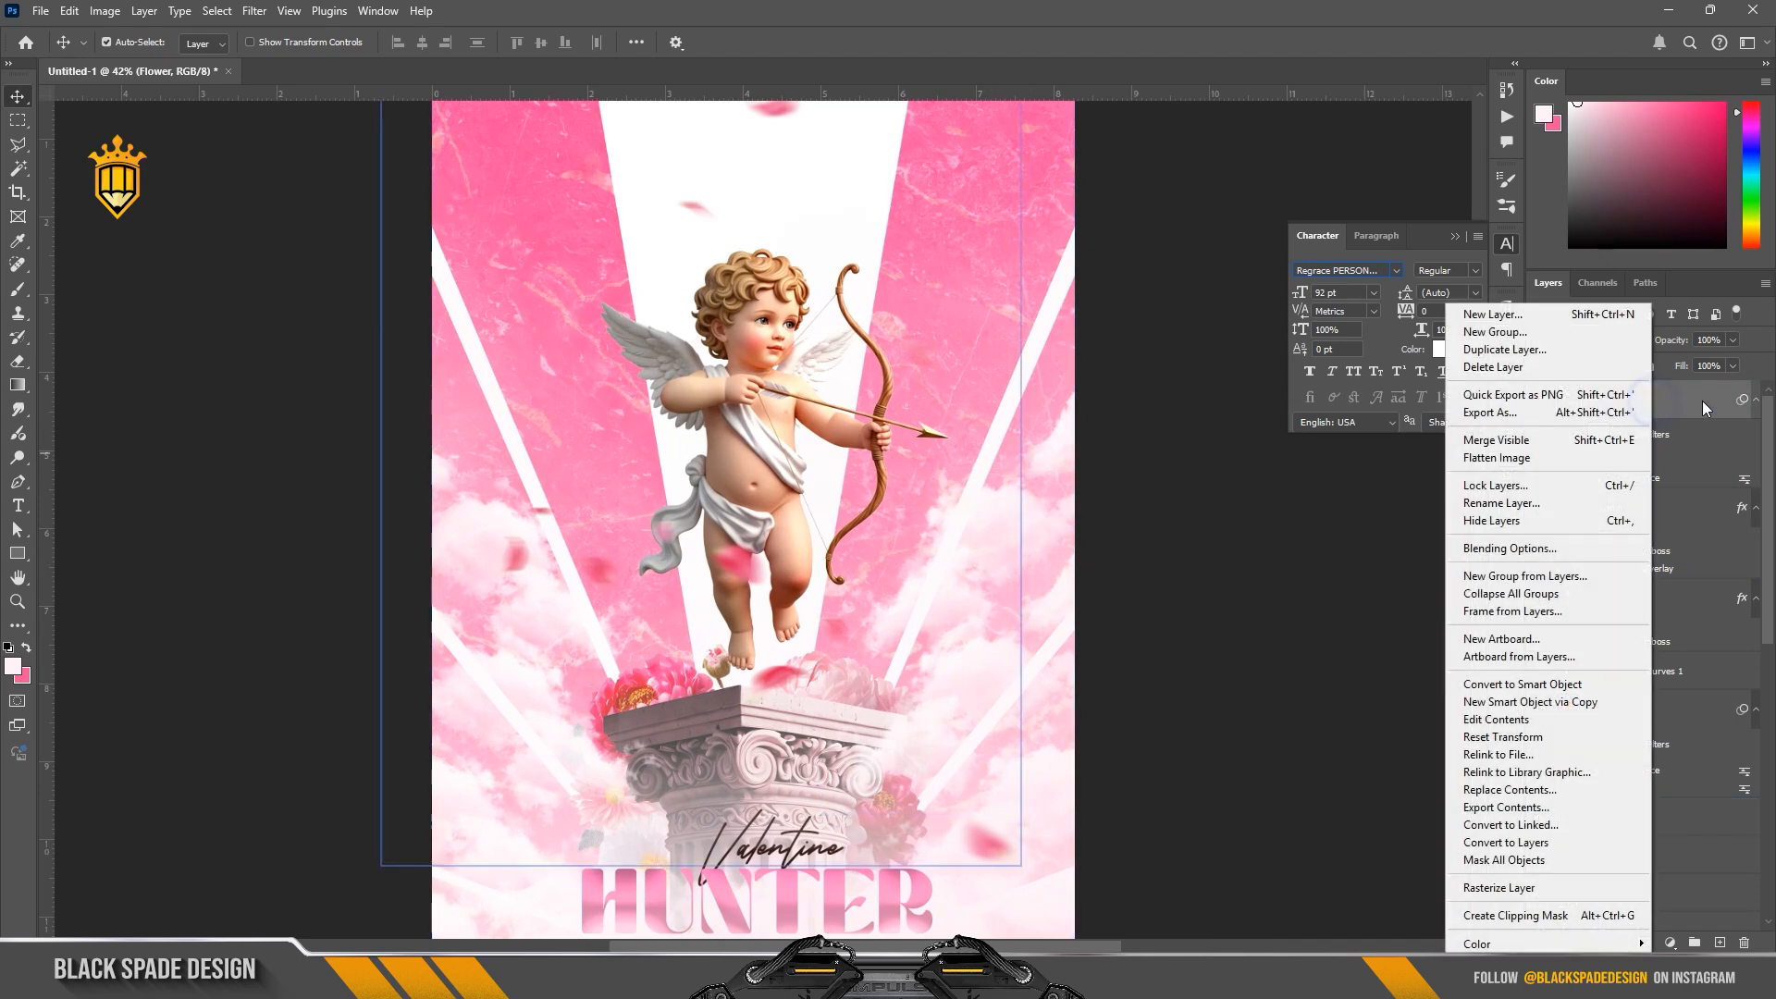
left_click(1702, 403)
left_click(1644, 943)
Step: Paint black on the Flower mask with 600 px brushes to hide the petal covering Cupid's legs
key("b")
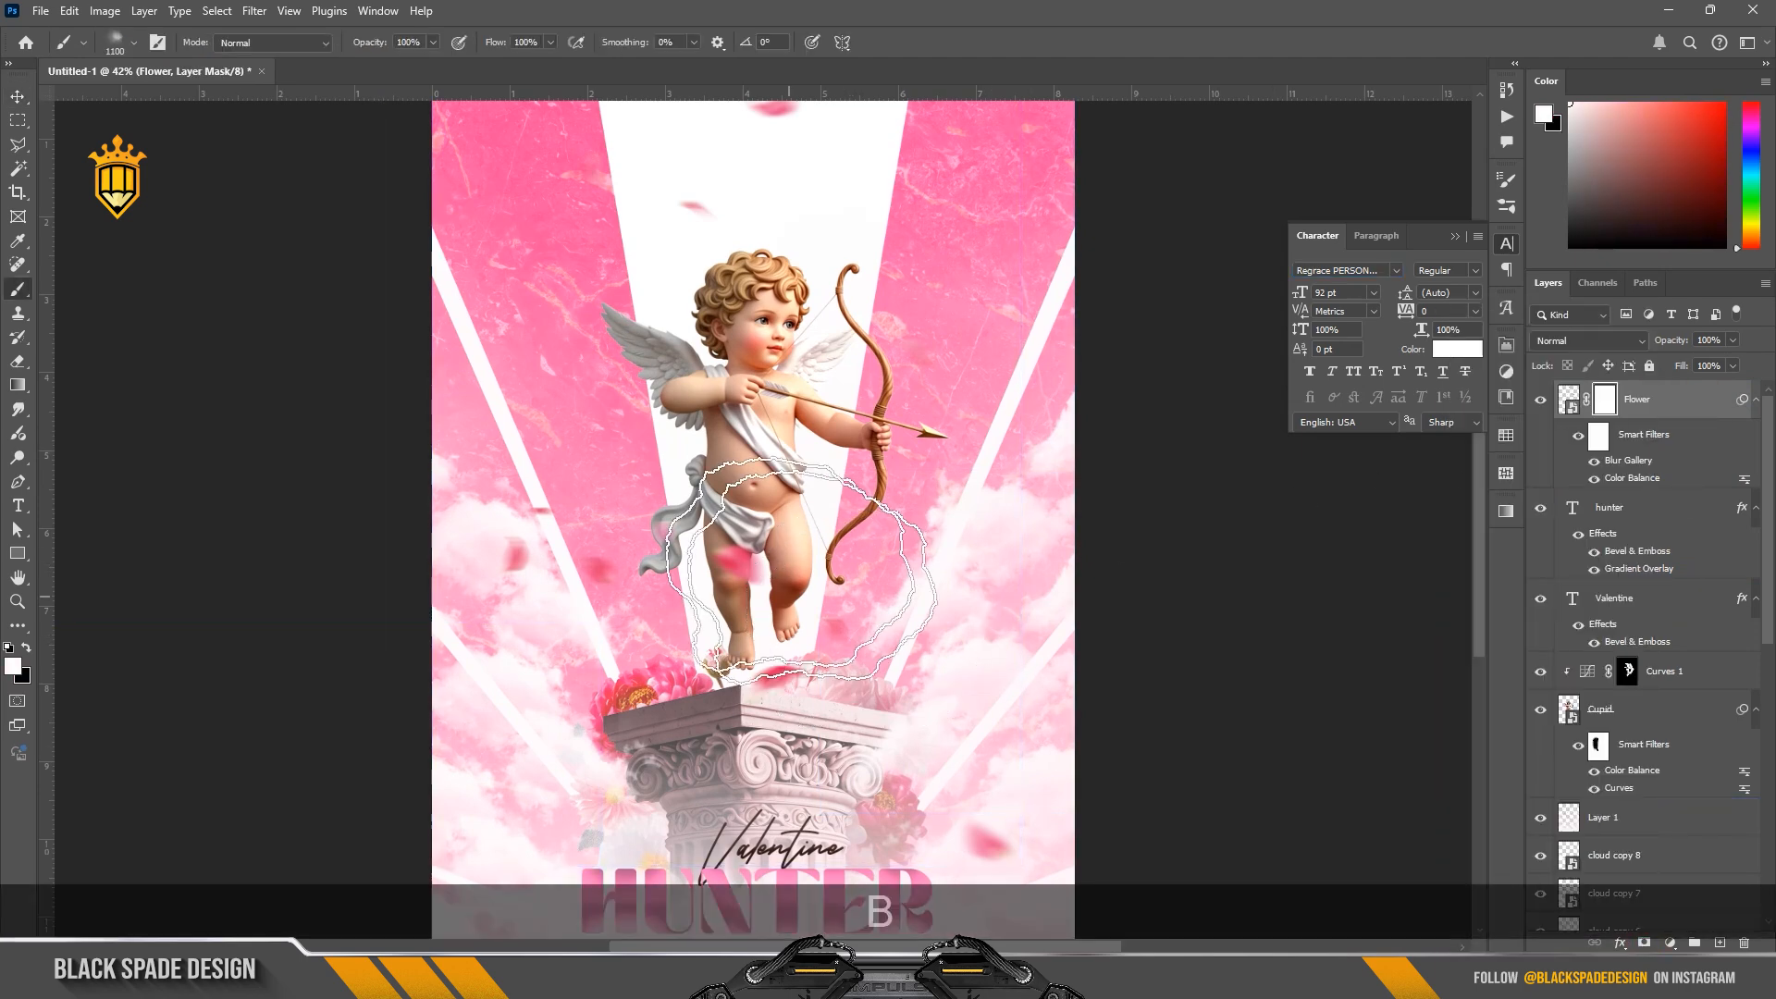
key("[")
key("[")
key("[")
key("bracketleft")
key("bracketleft")
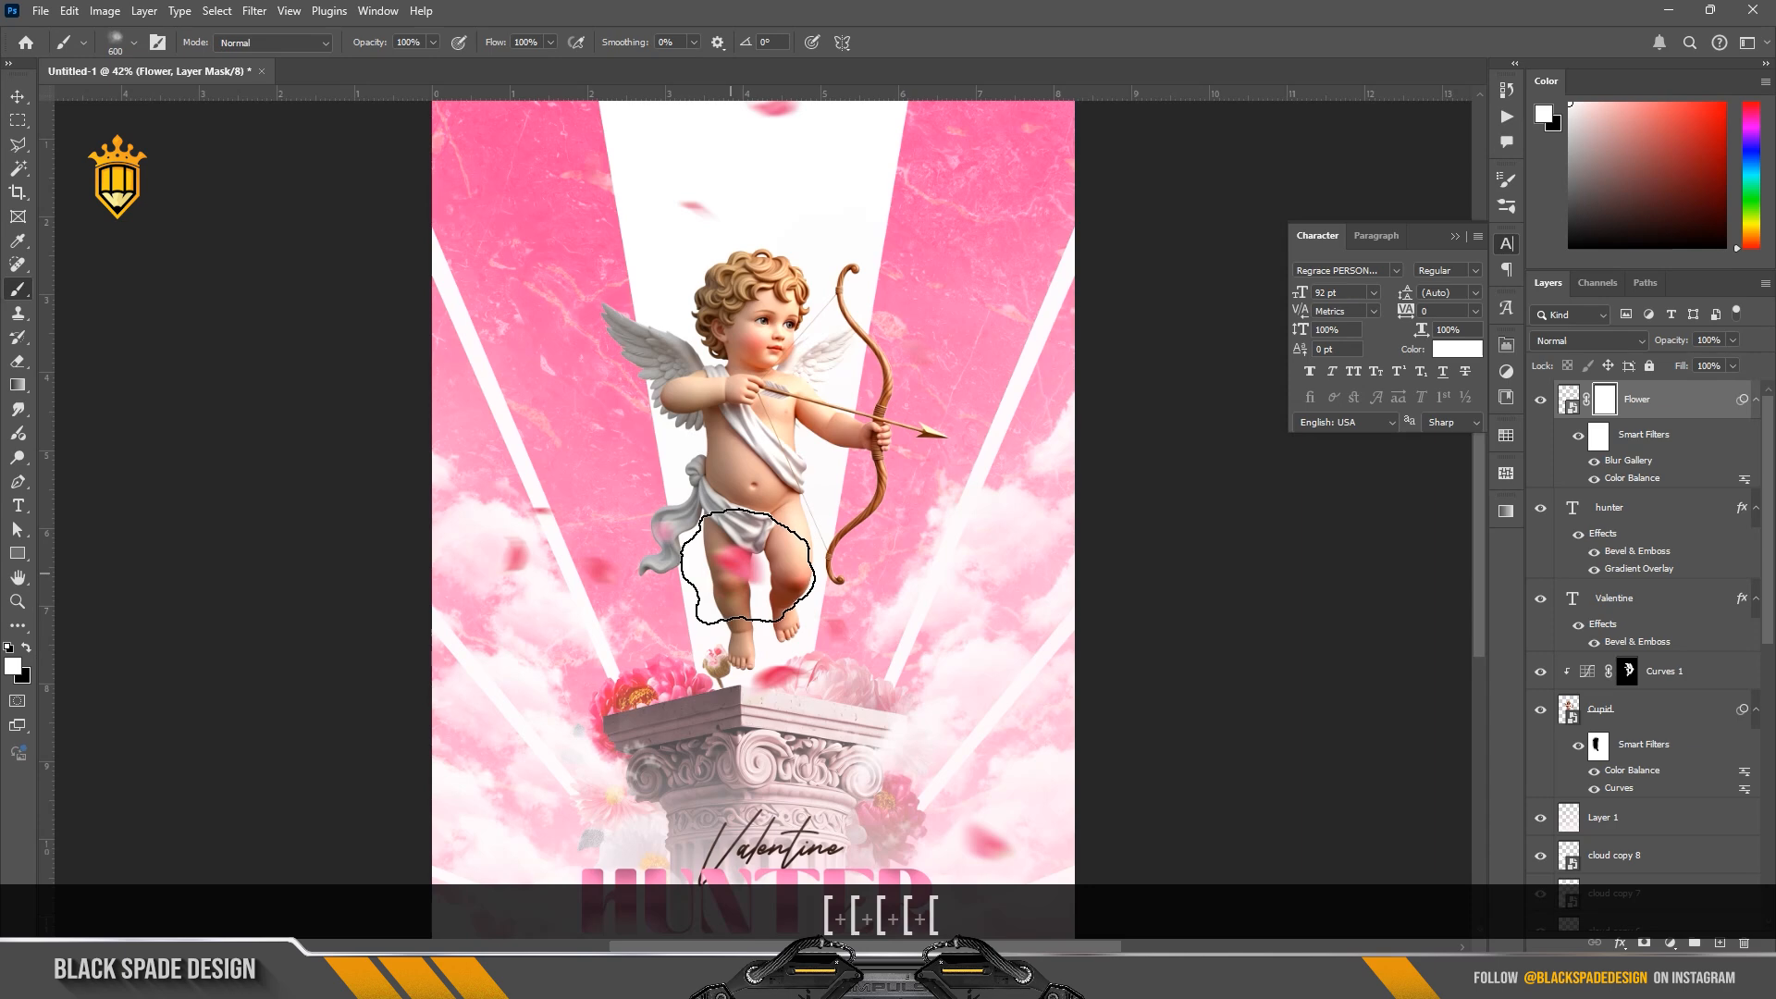
key("x")
left_click(738, 563)
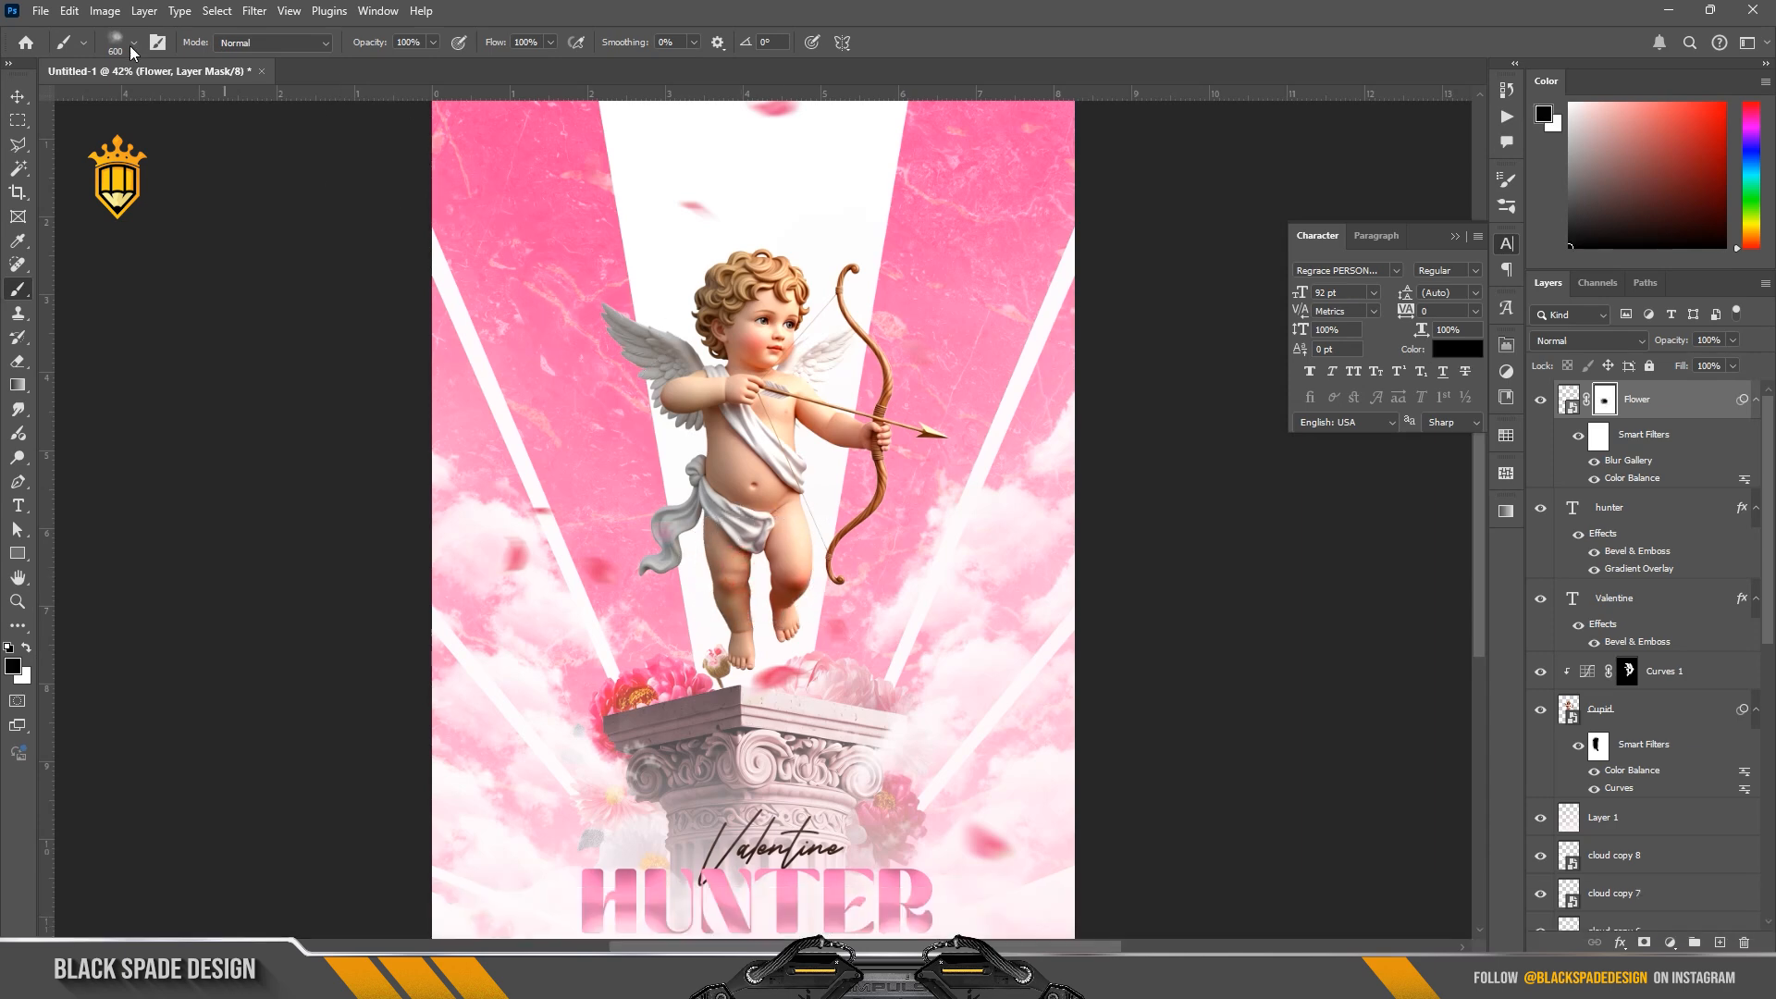
left_click(133, 43)
left_click(162, 221)
left_click(773, 556)
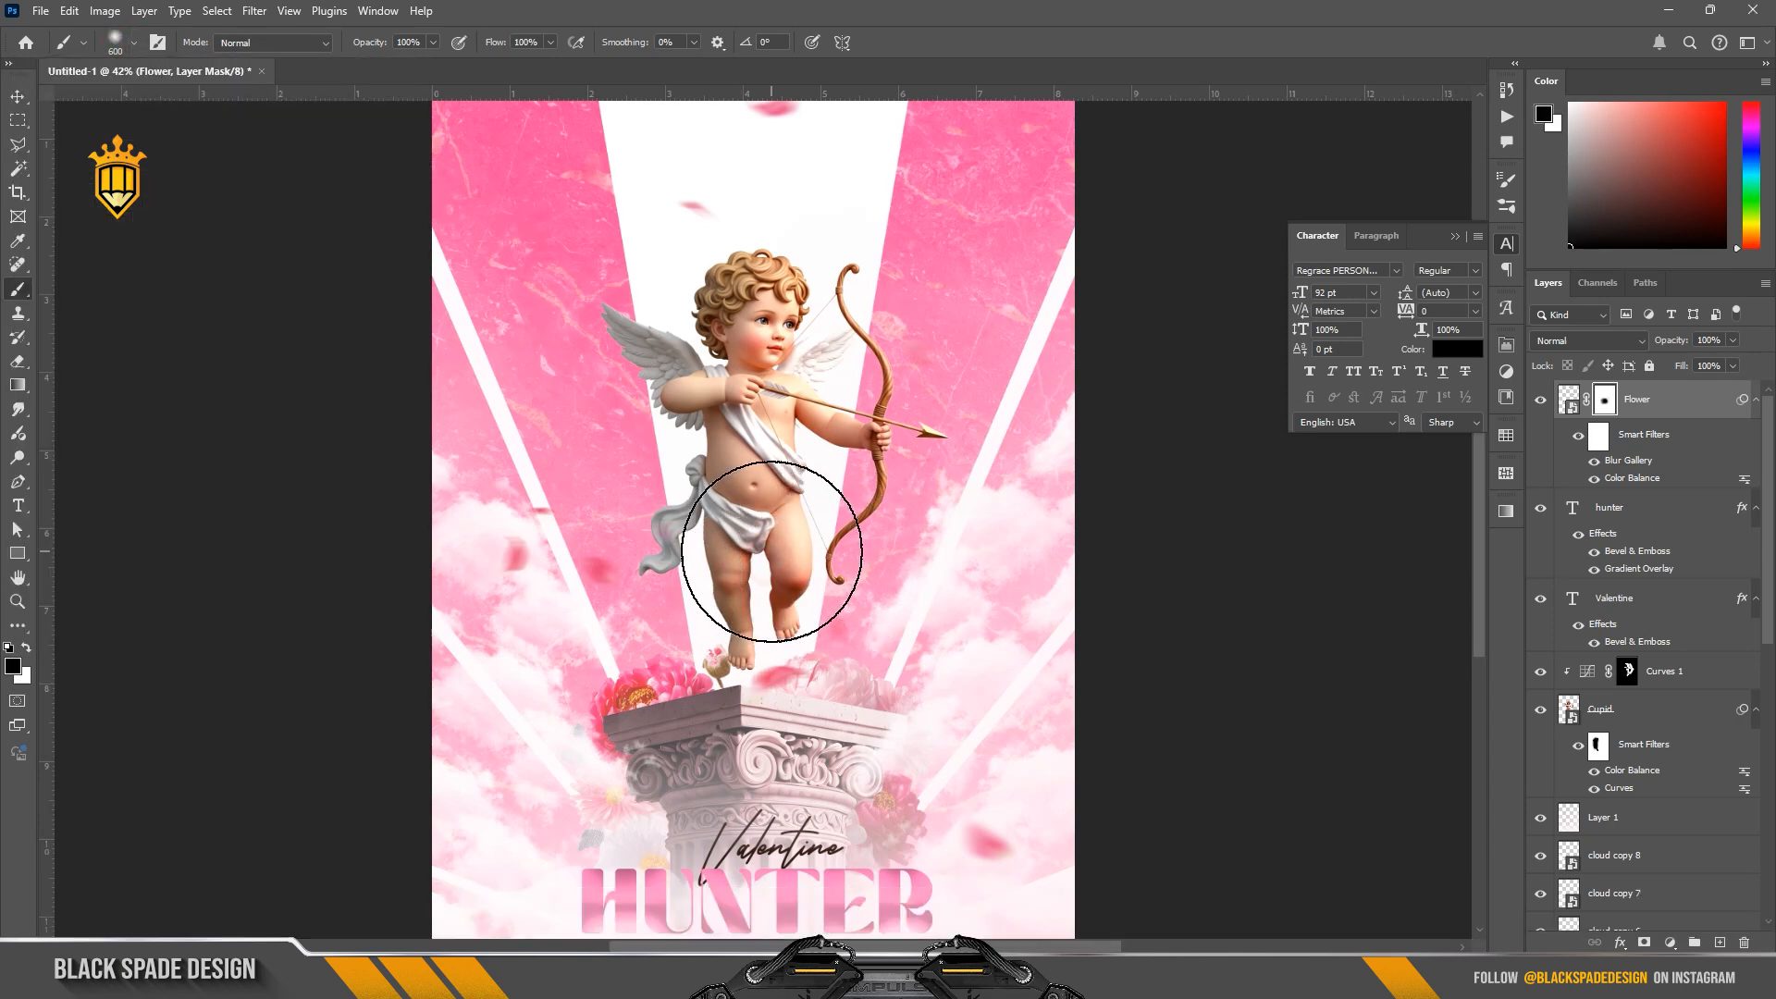
Step: Duplicate the Flower layer and move the copy so its petals fall along the poster's left side
scroll(773, 555, "down", 2)
scroll(772, 555, "up", 1)
key("v")
key("ctrl+j")
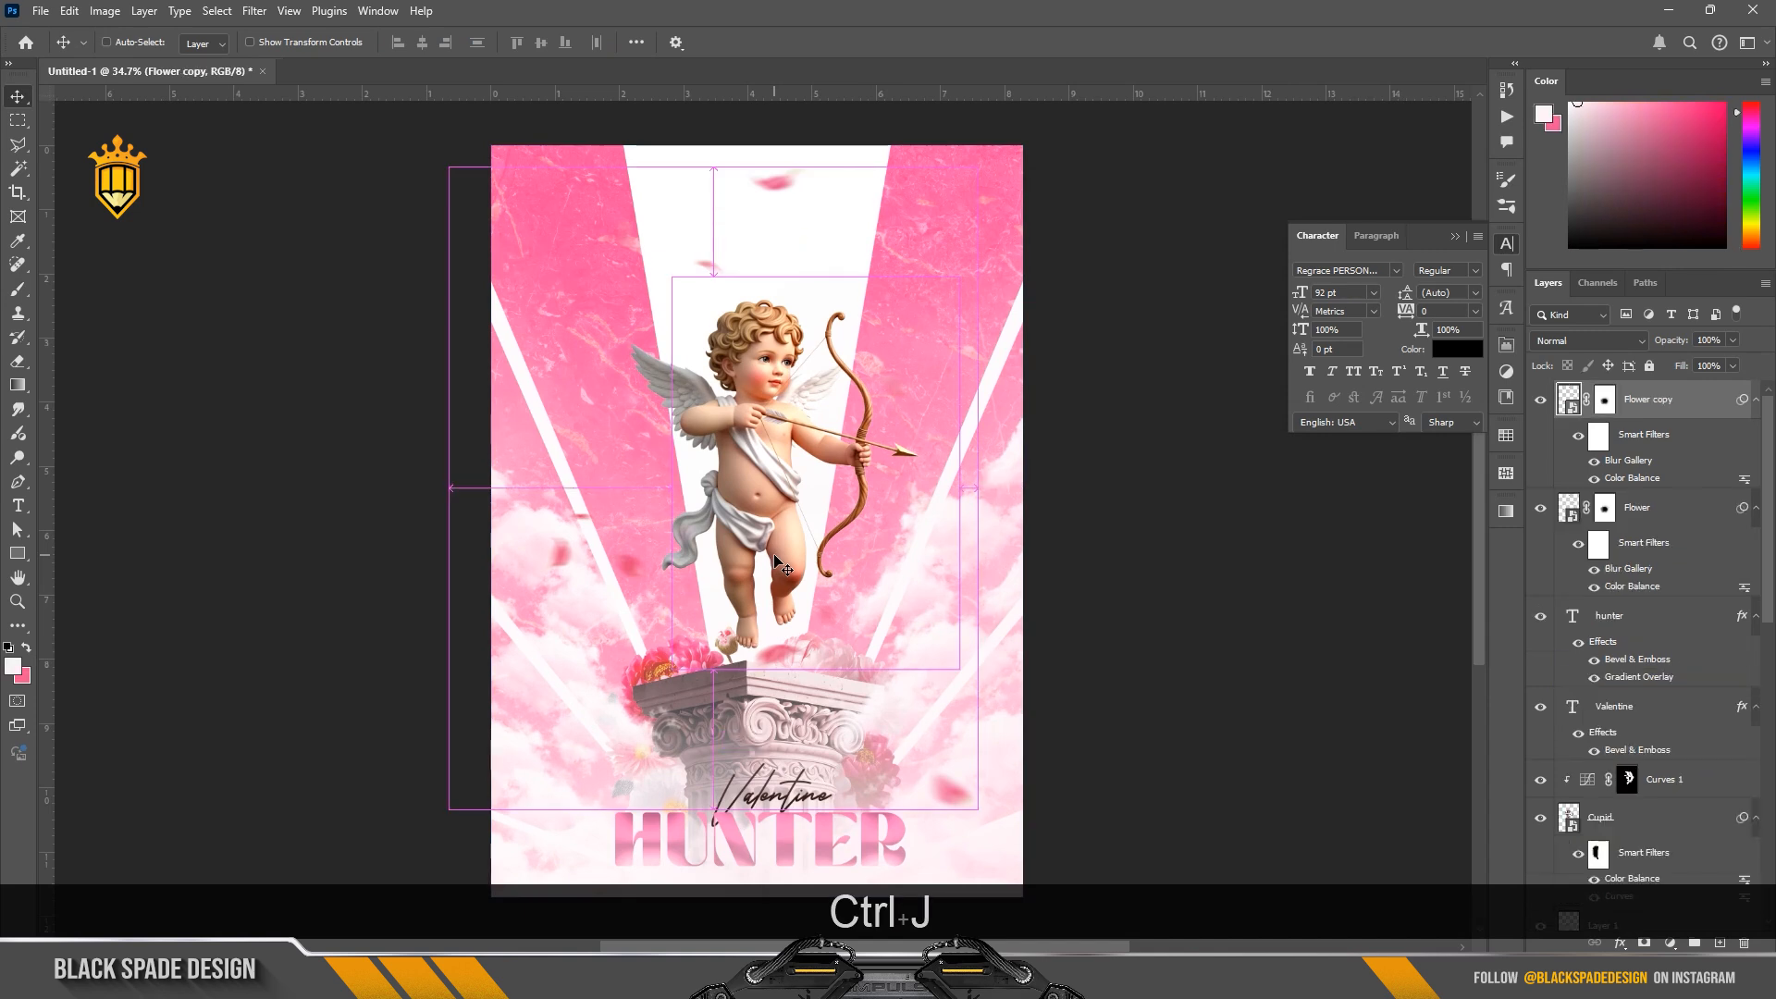
key("ctrl+t")
scroll(777, 562, "down", 1)
left_click_drag(777, 561, 663, 574)
scroll(672, 642, "up", 2)
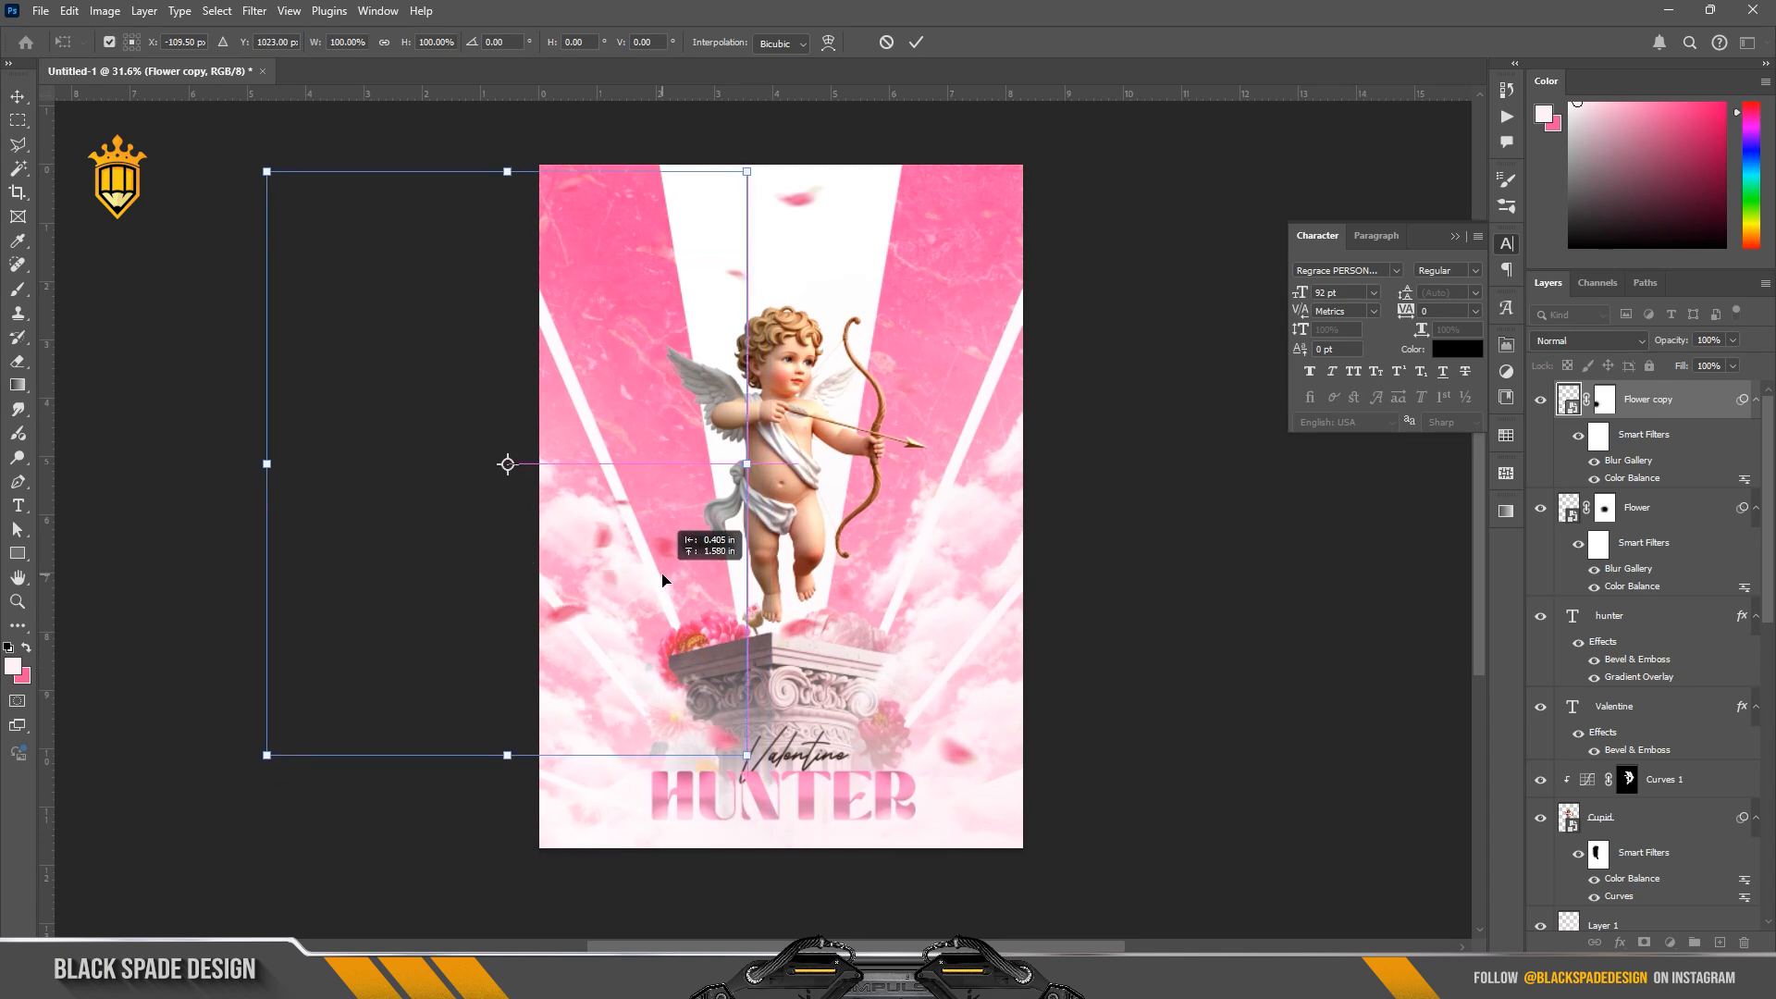
key("Return")
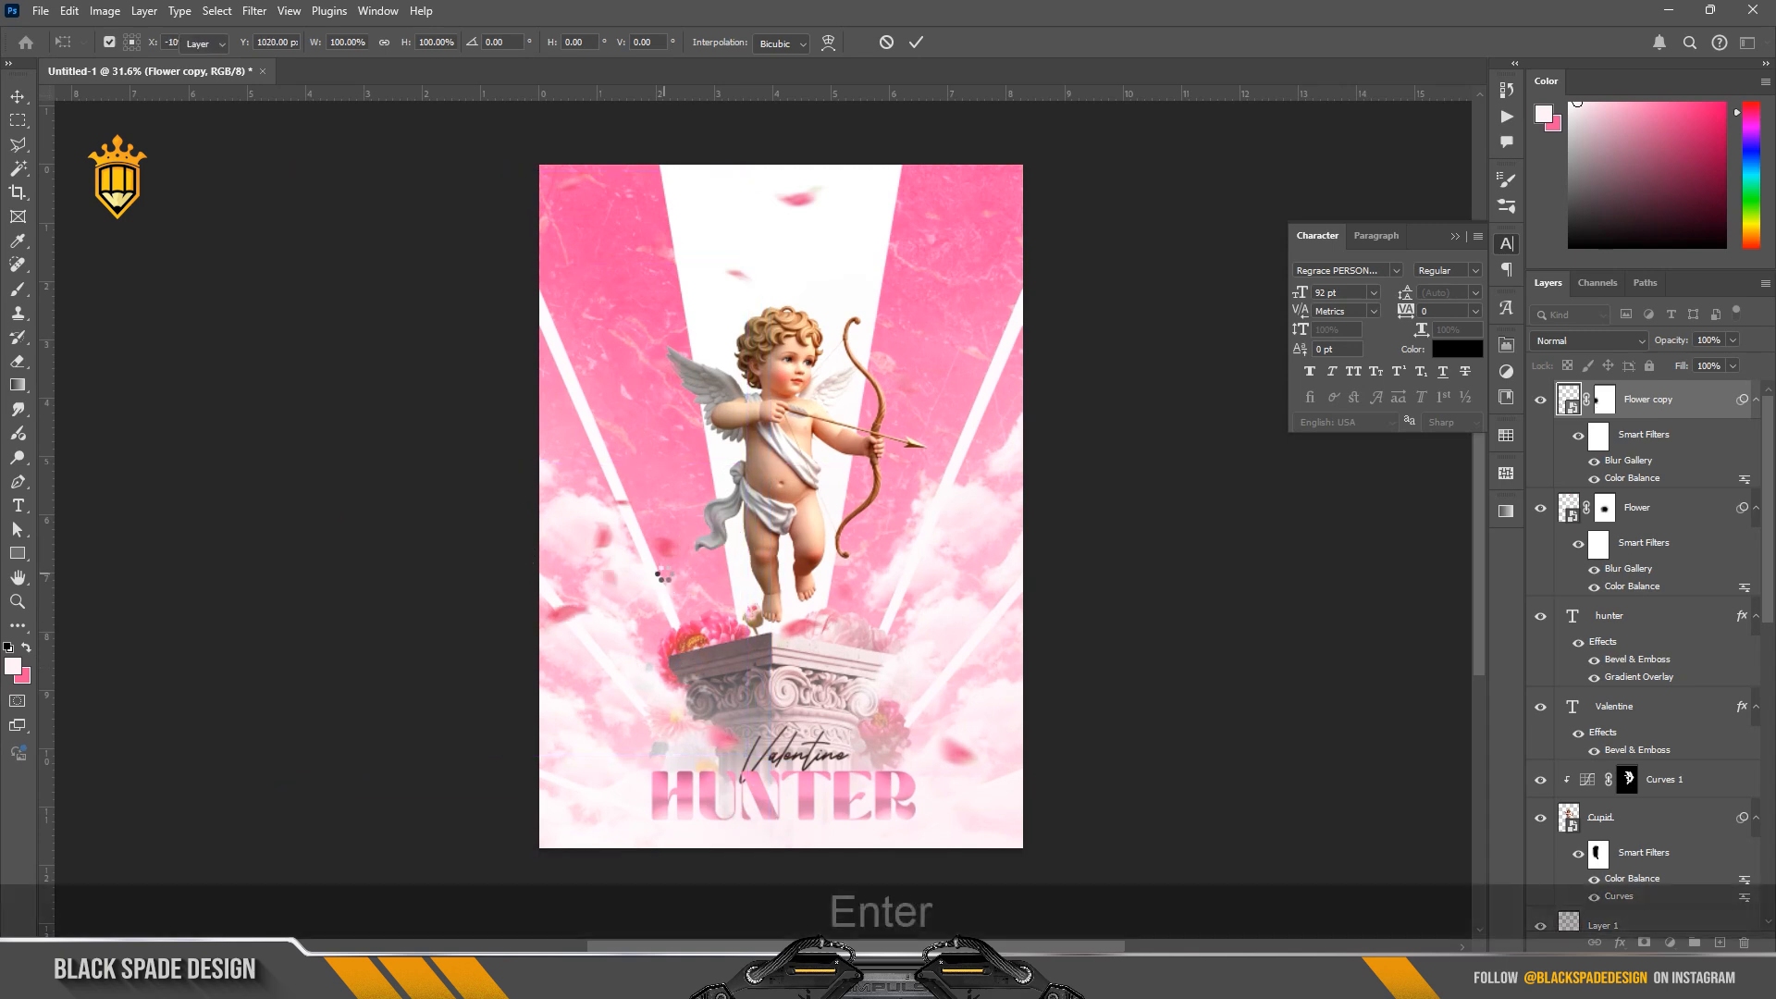
Step: Duplicate the Flower copy, scale it to 60.85%, and place its petals along the poster's right side
scroll(665, 578, "down", 1)
key("ctrl+j")
key("ctrl+t")
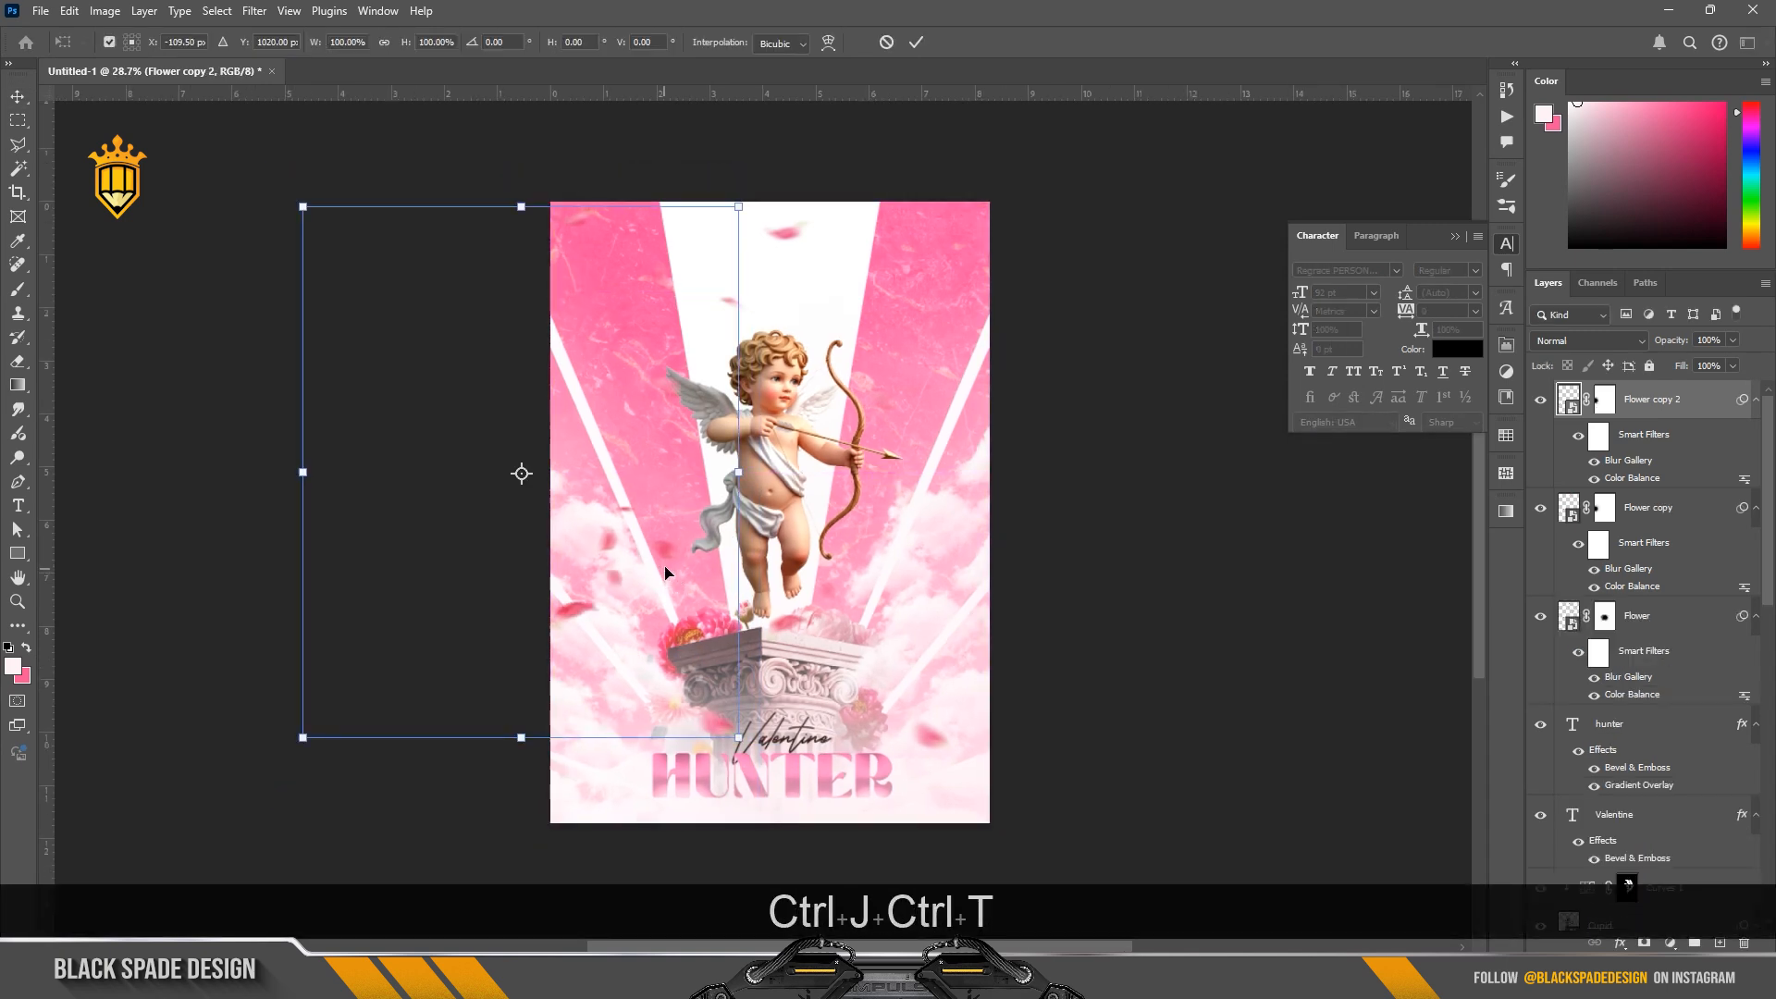
left_click_drag(664, 578, 1138, 555)
left_click_drag(1225, 220, 1141, 326)
left_click_drag(1118, 513, 1095, 523)
key("Return")
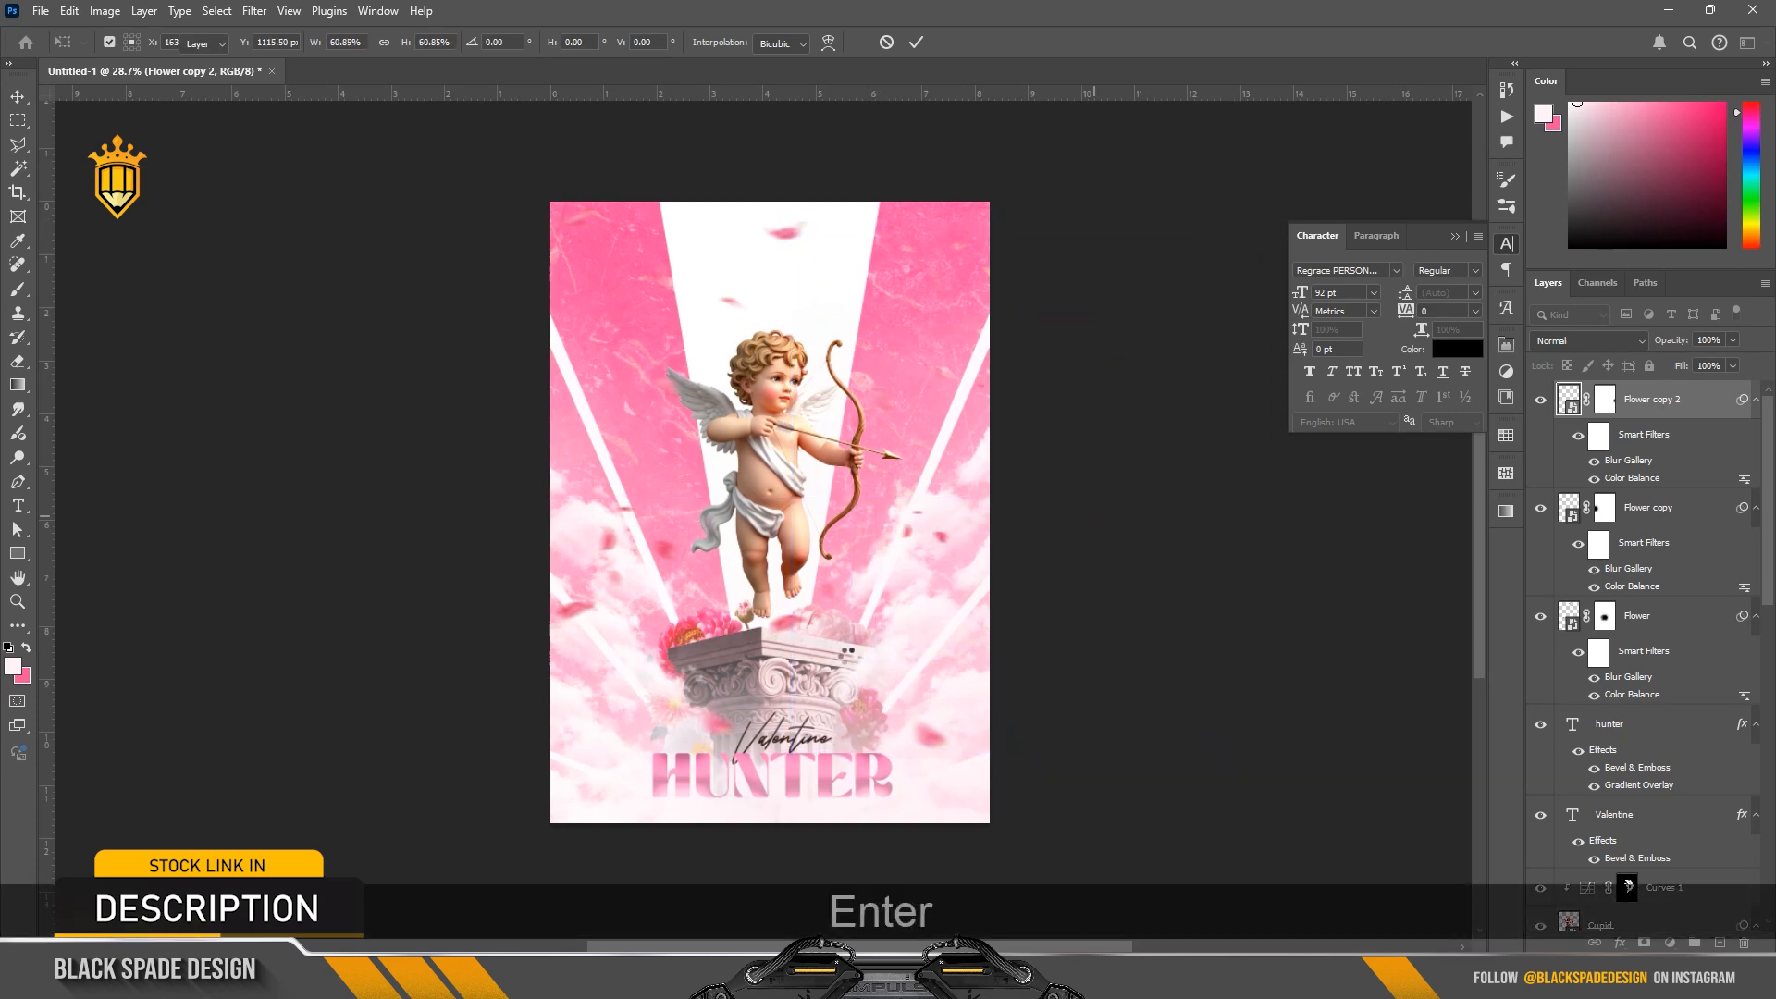
Step: Add the text "14th feb" in Britannic Bold on the white ray above Cupid's head
scroll(842, 648, "up", 2)
scroll(842, 648, "down", 1)
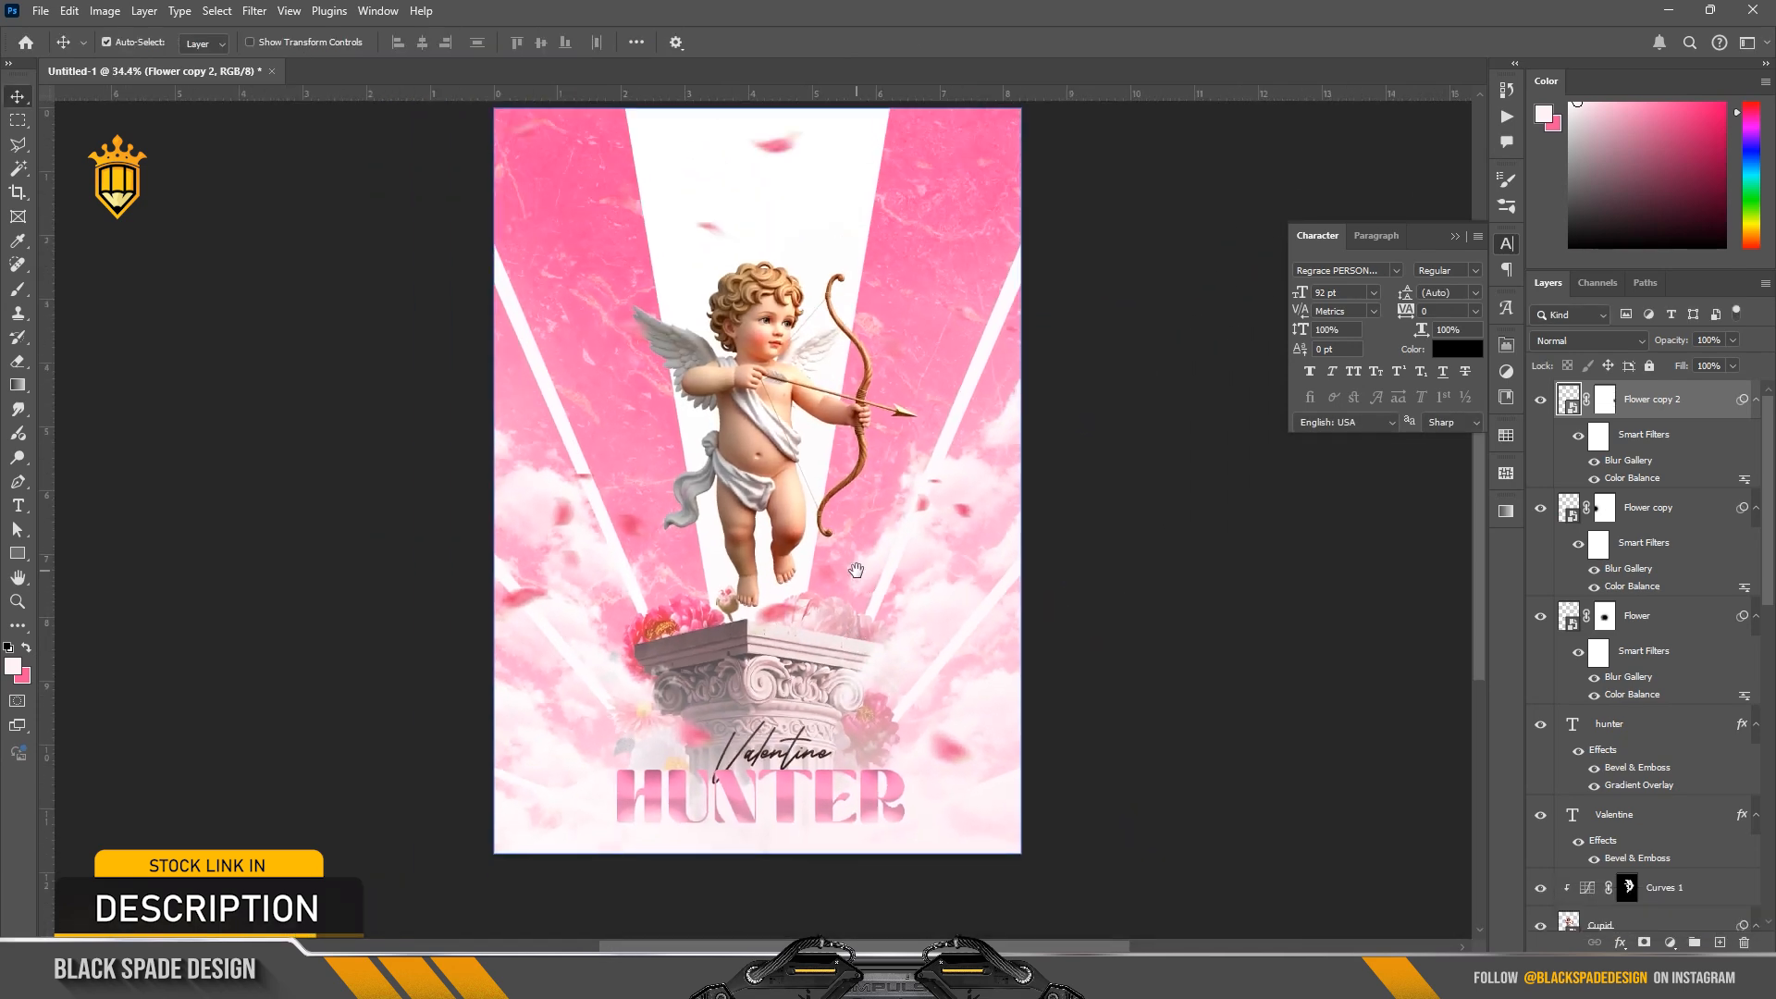
scroll(856, 570, "up", 1)
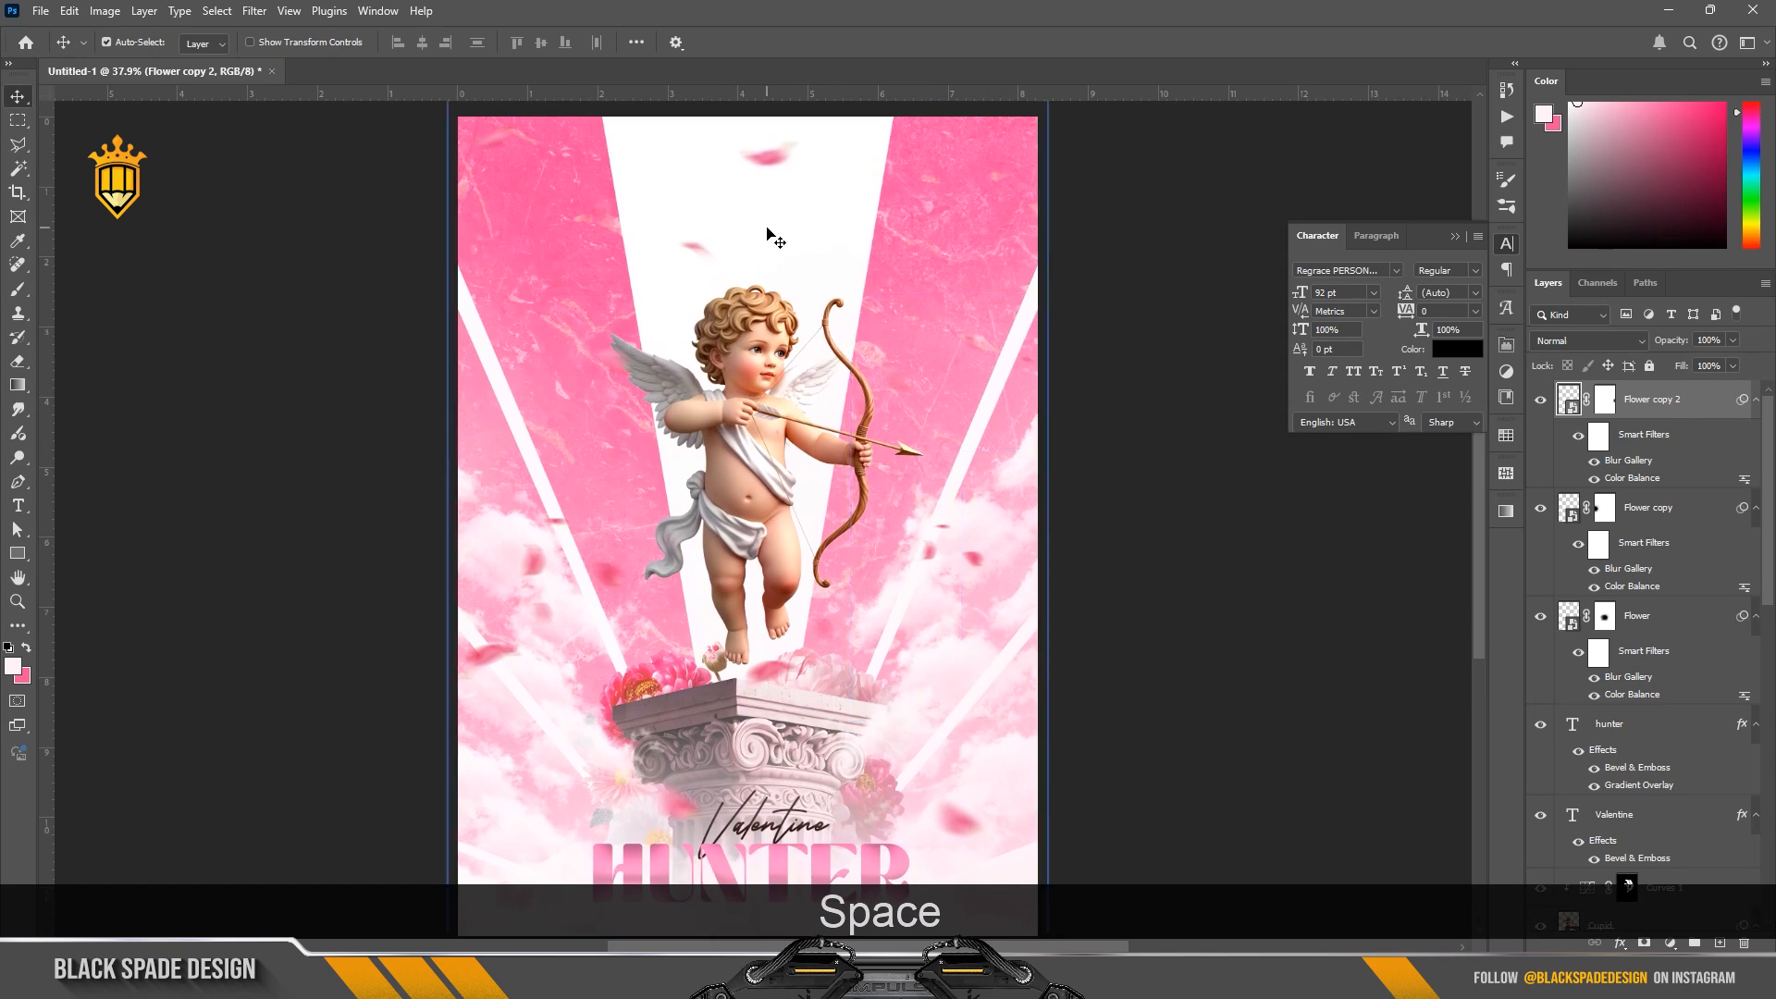
scroll(768, 236, "up", 3)
left_click_drag(764, 226, 794, 384)
key("t")
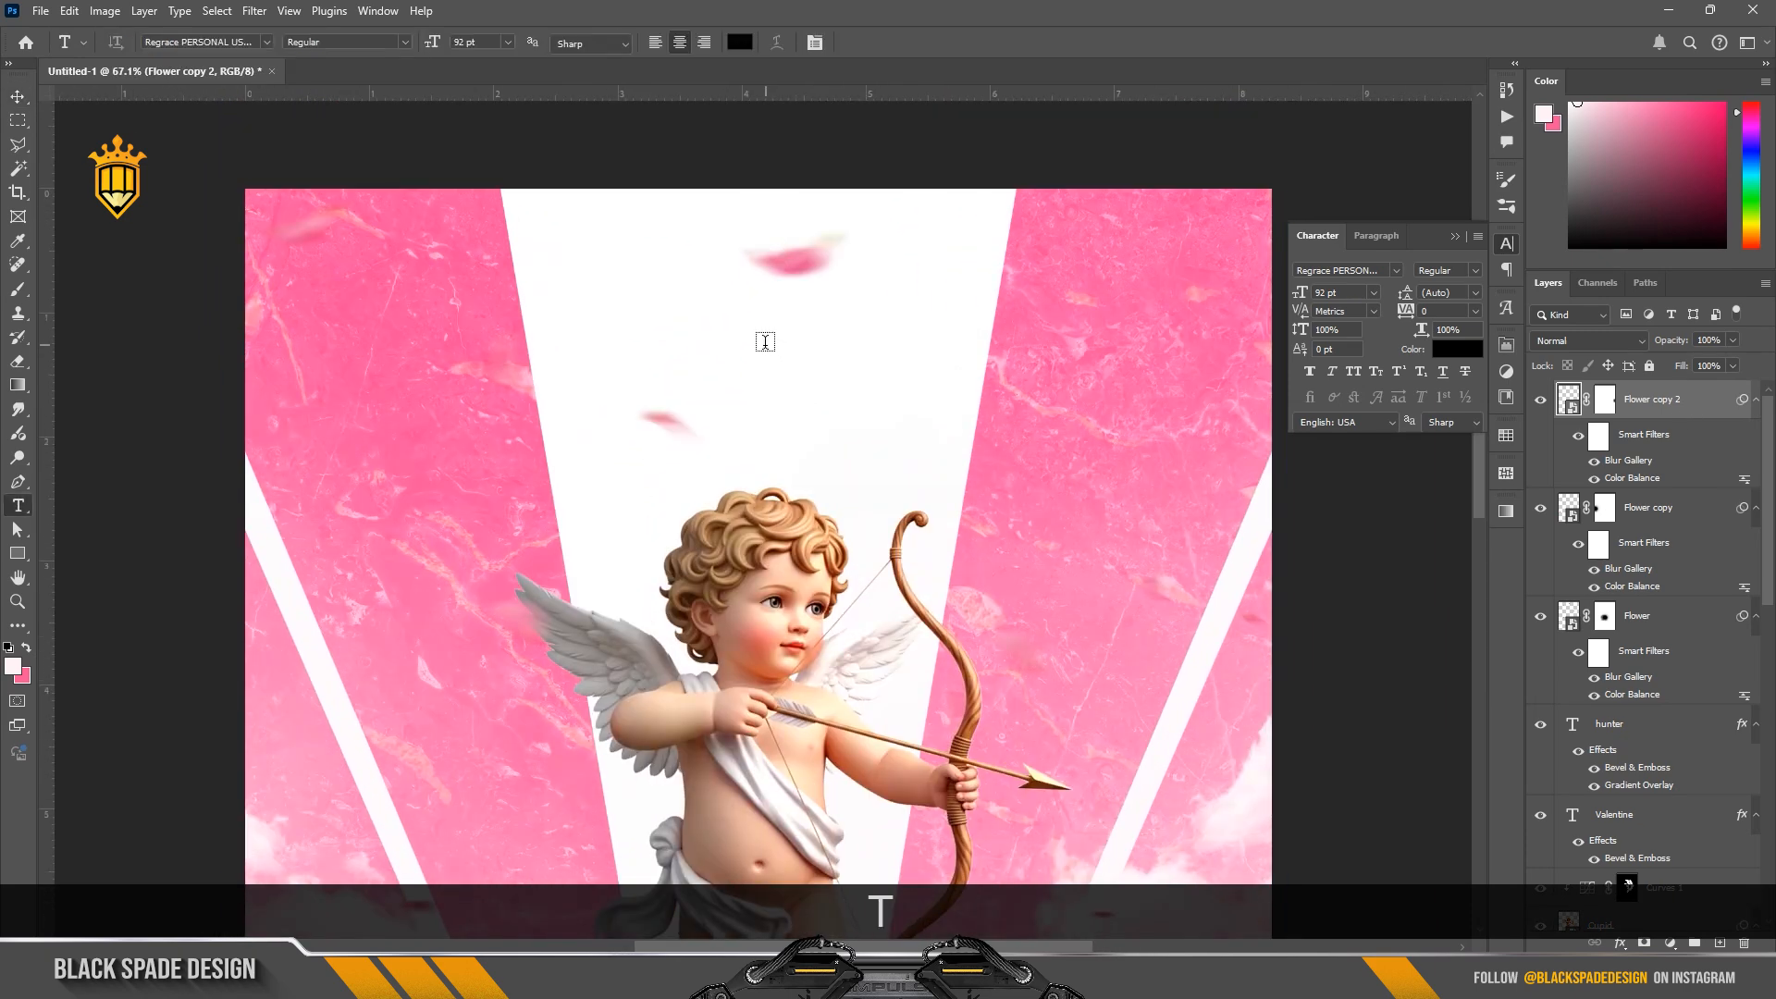
left_click(765, 344)
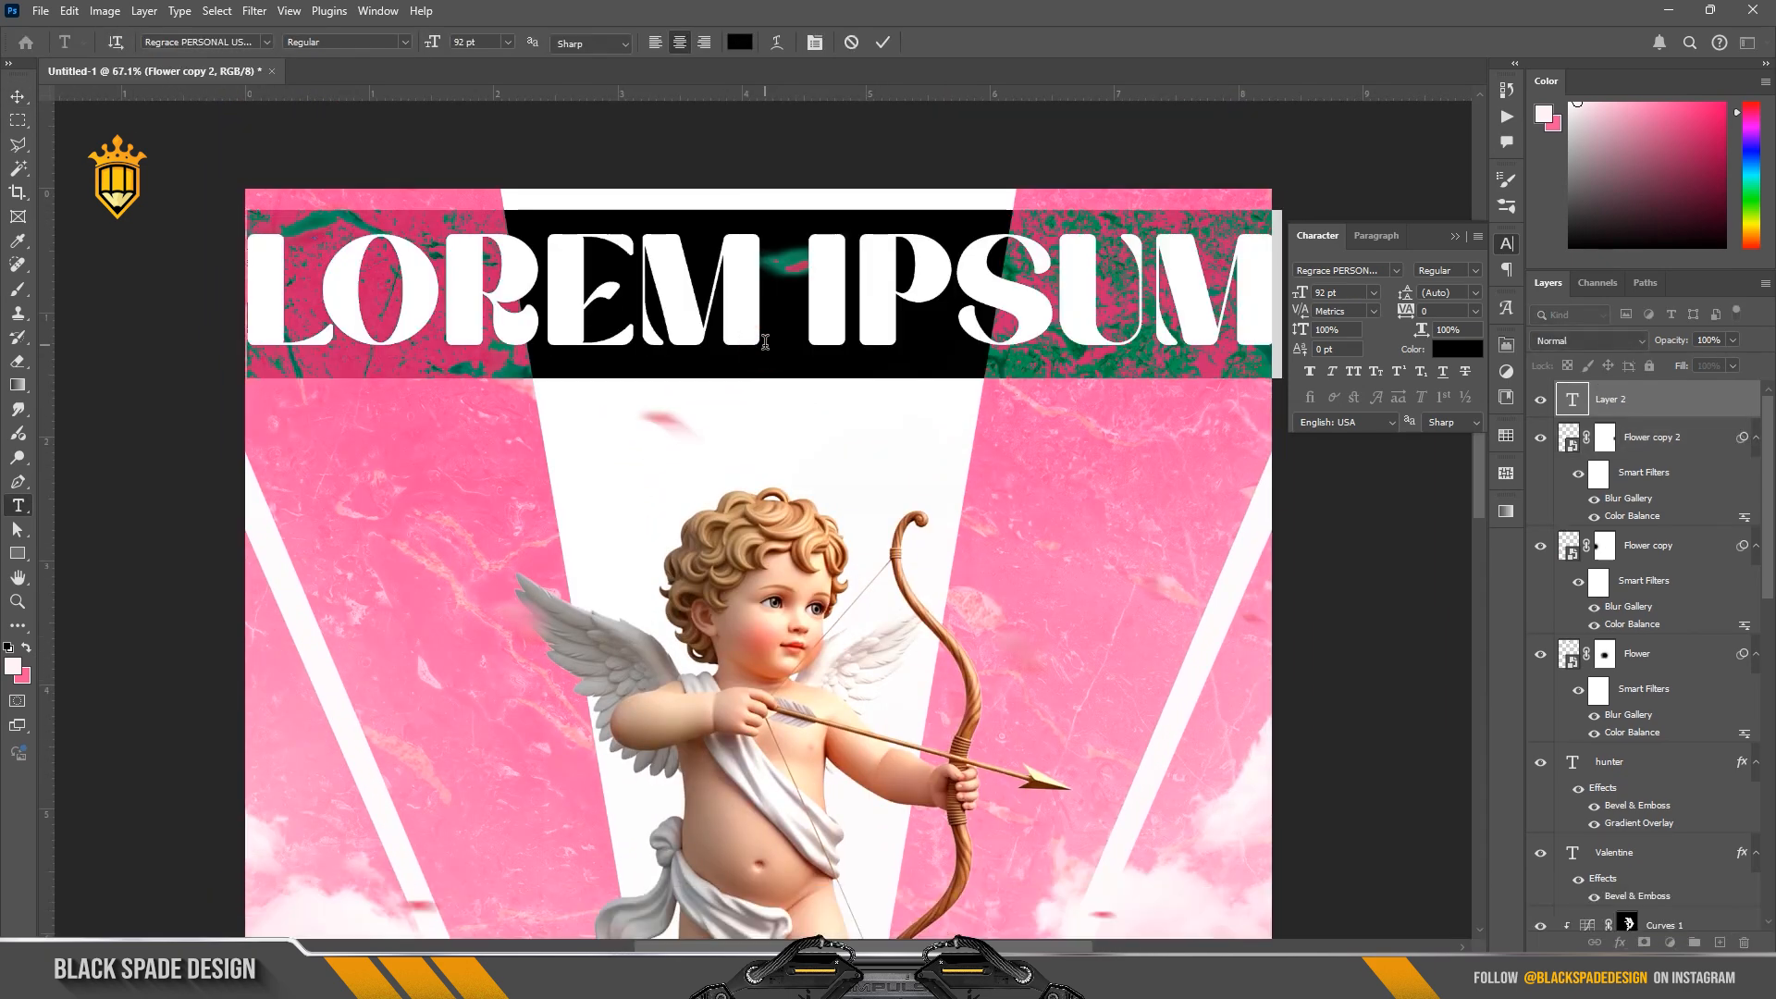
type("14")
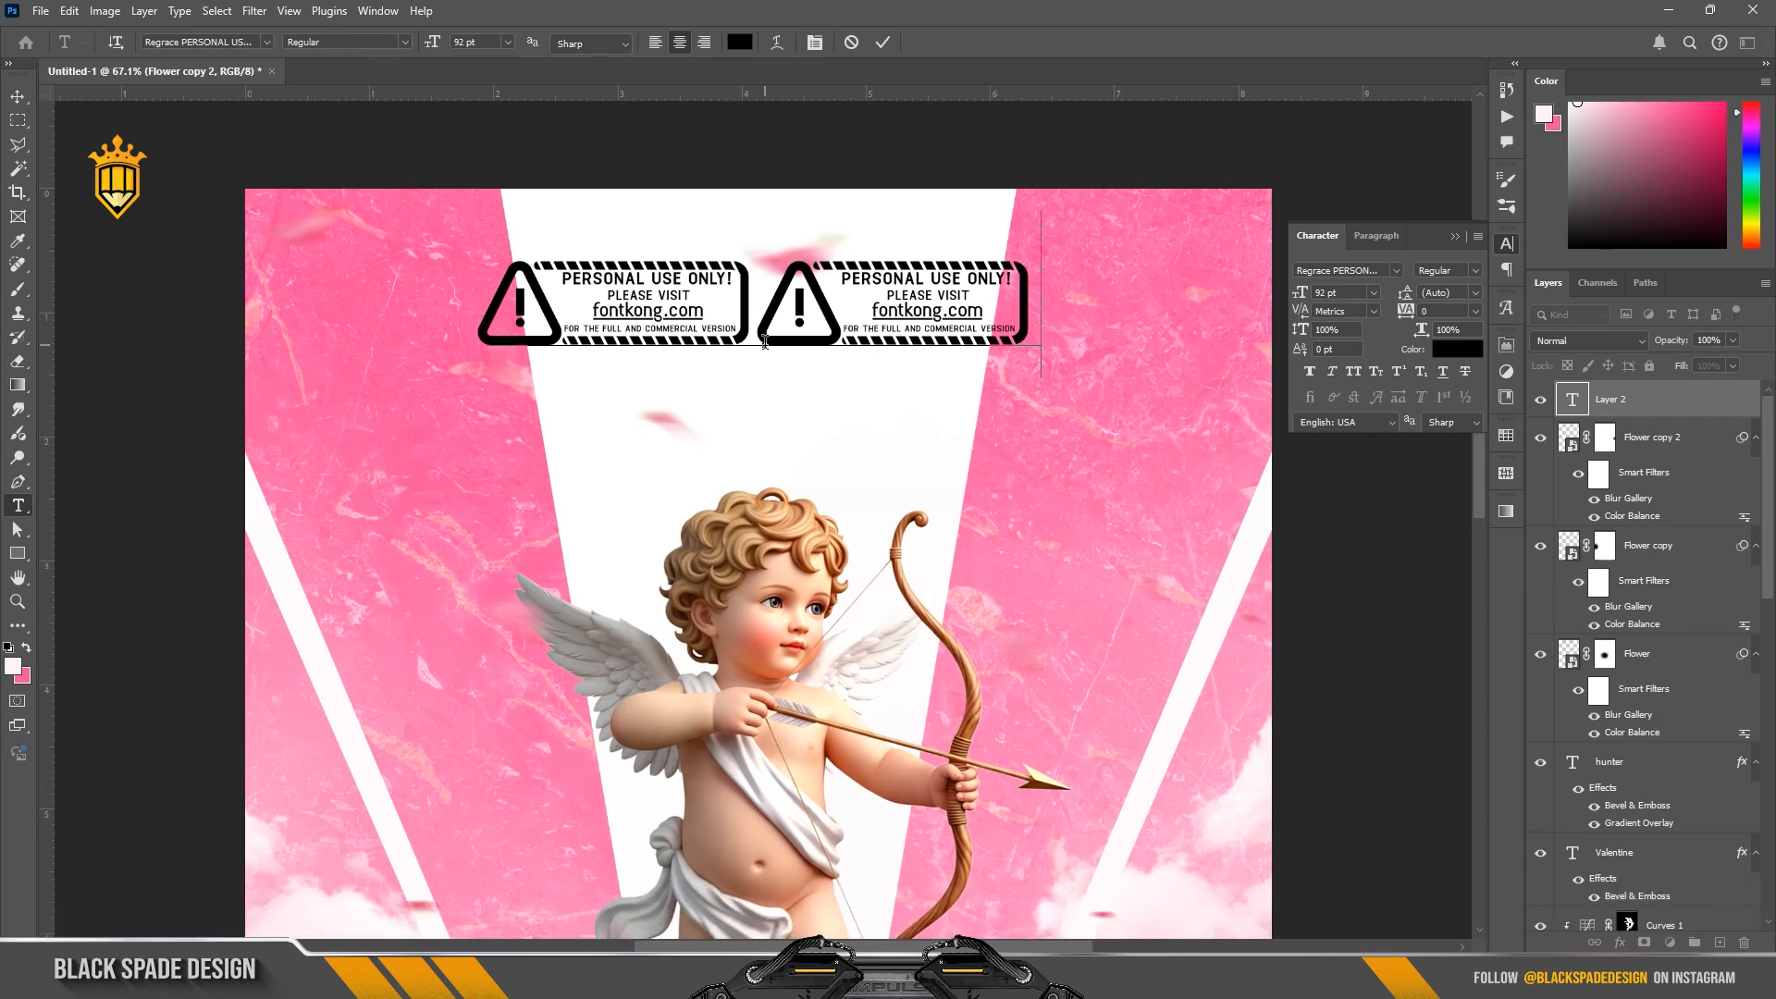
left_click_drag(1024, 287, 553, 292)
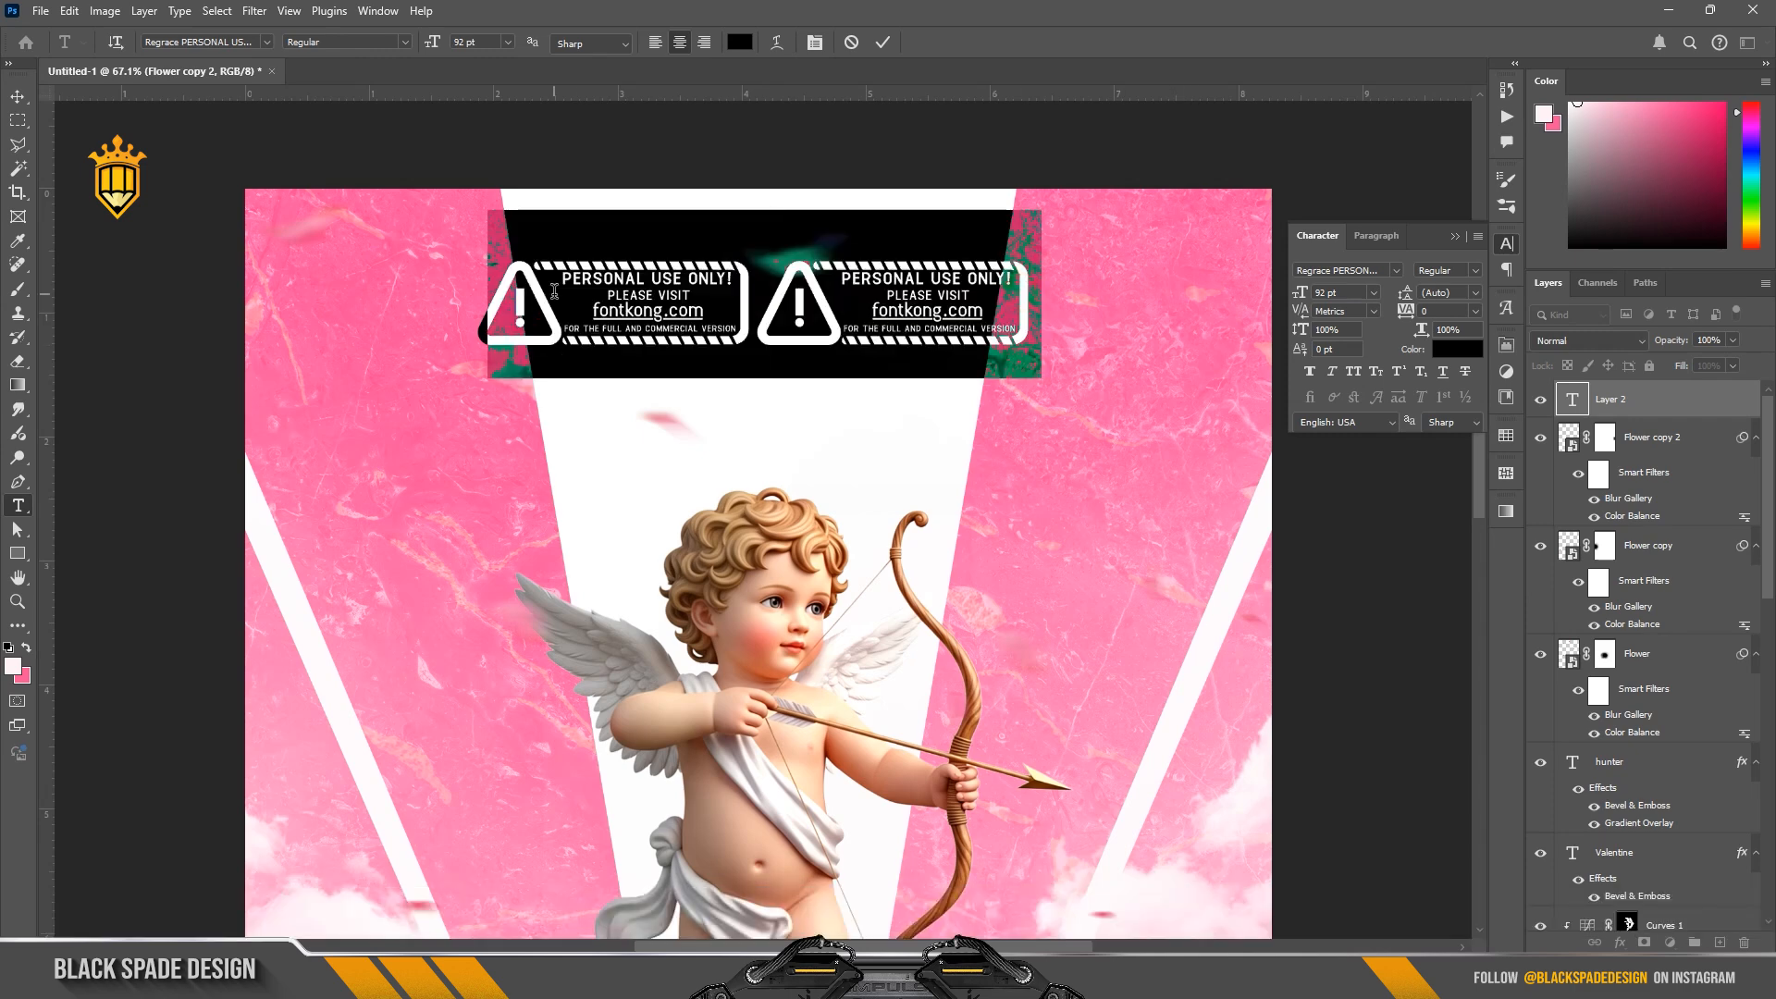
left_click(1397, 270)
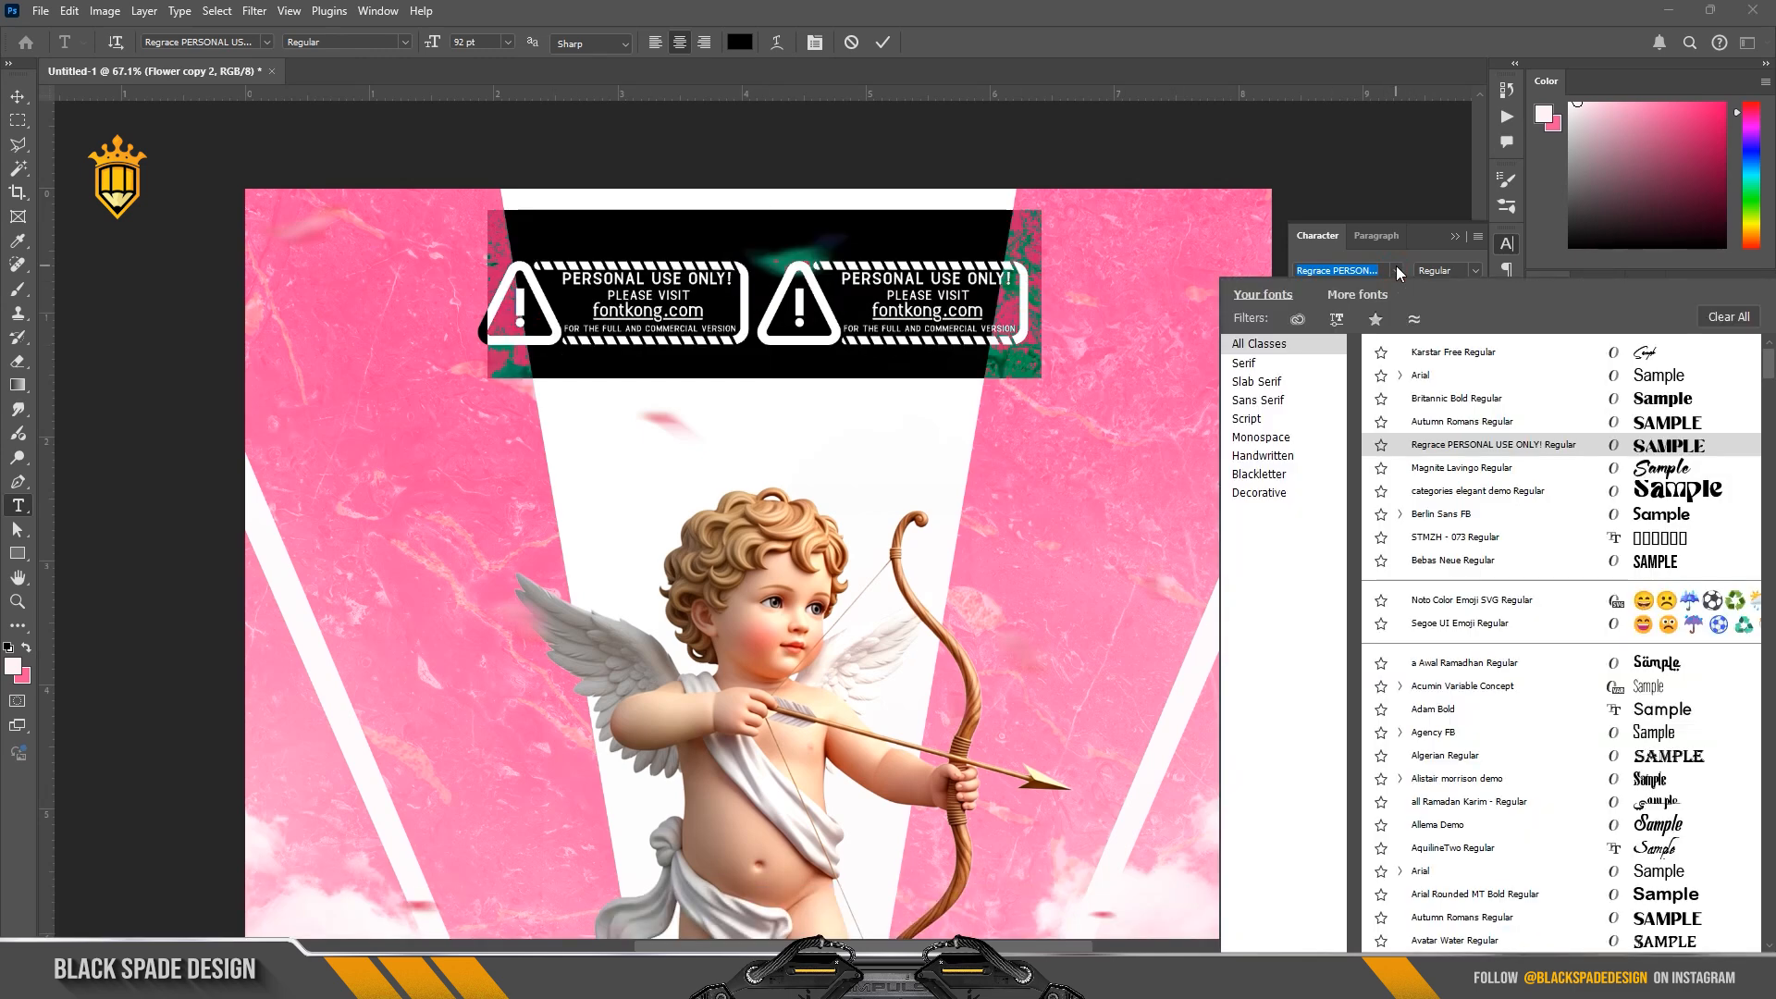
left_click(1428, 400)
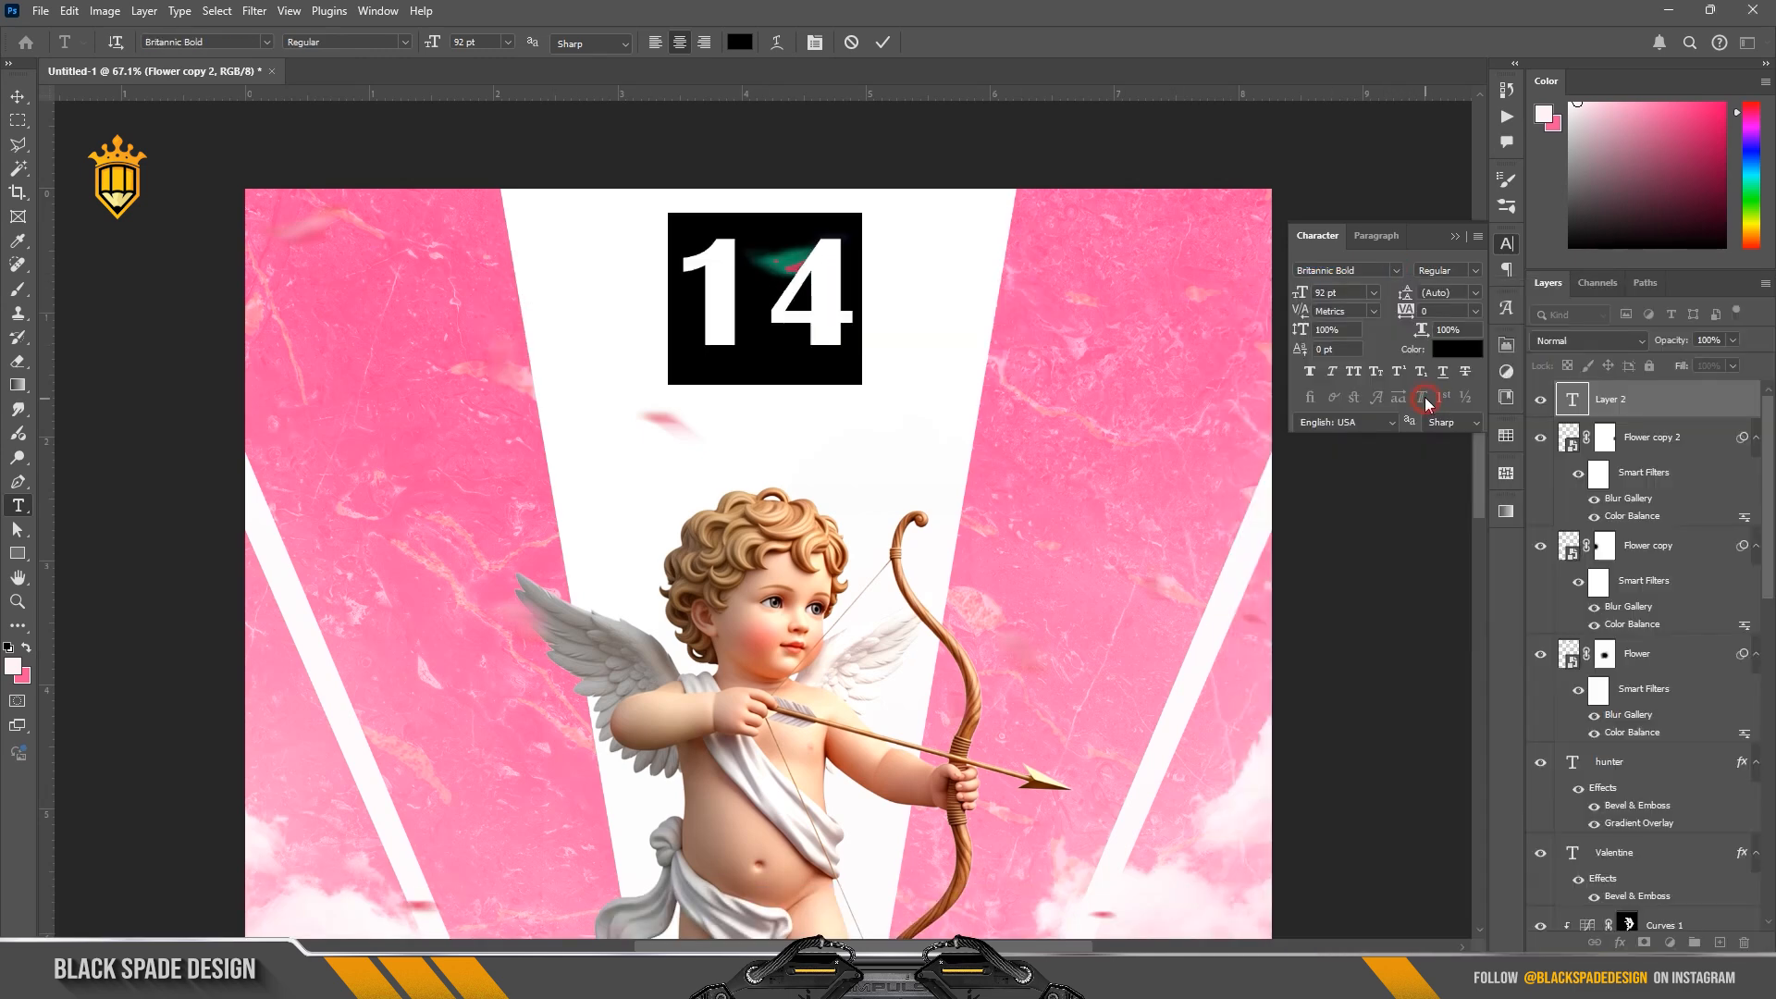
left_click(860, 294)
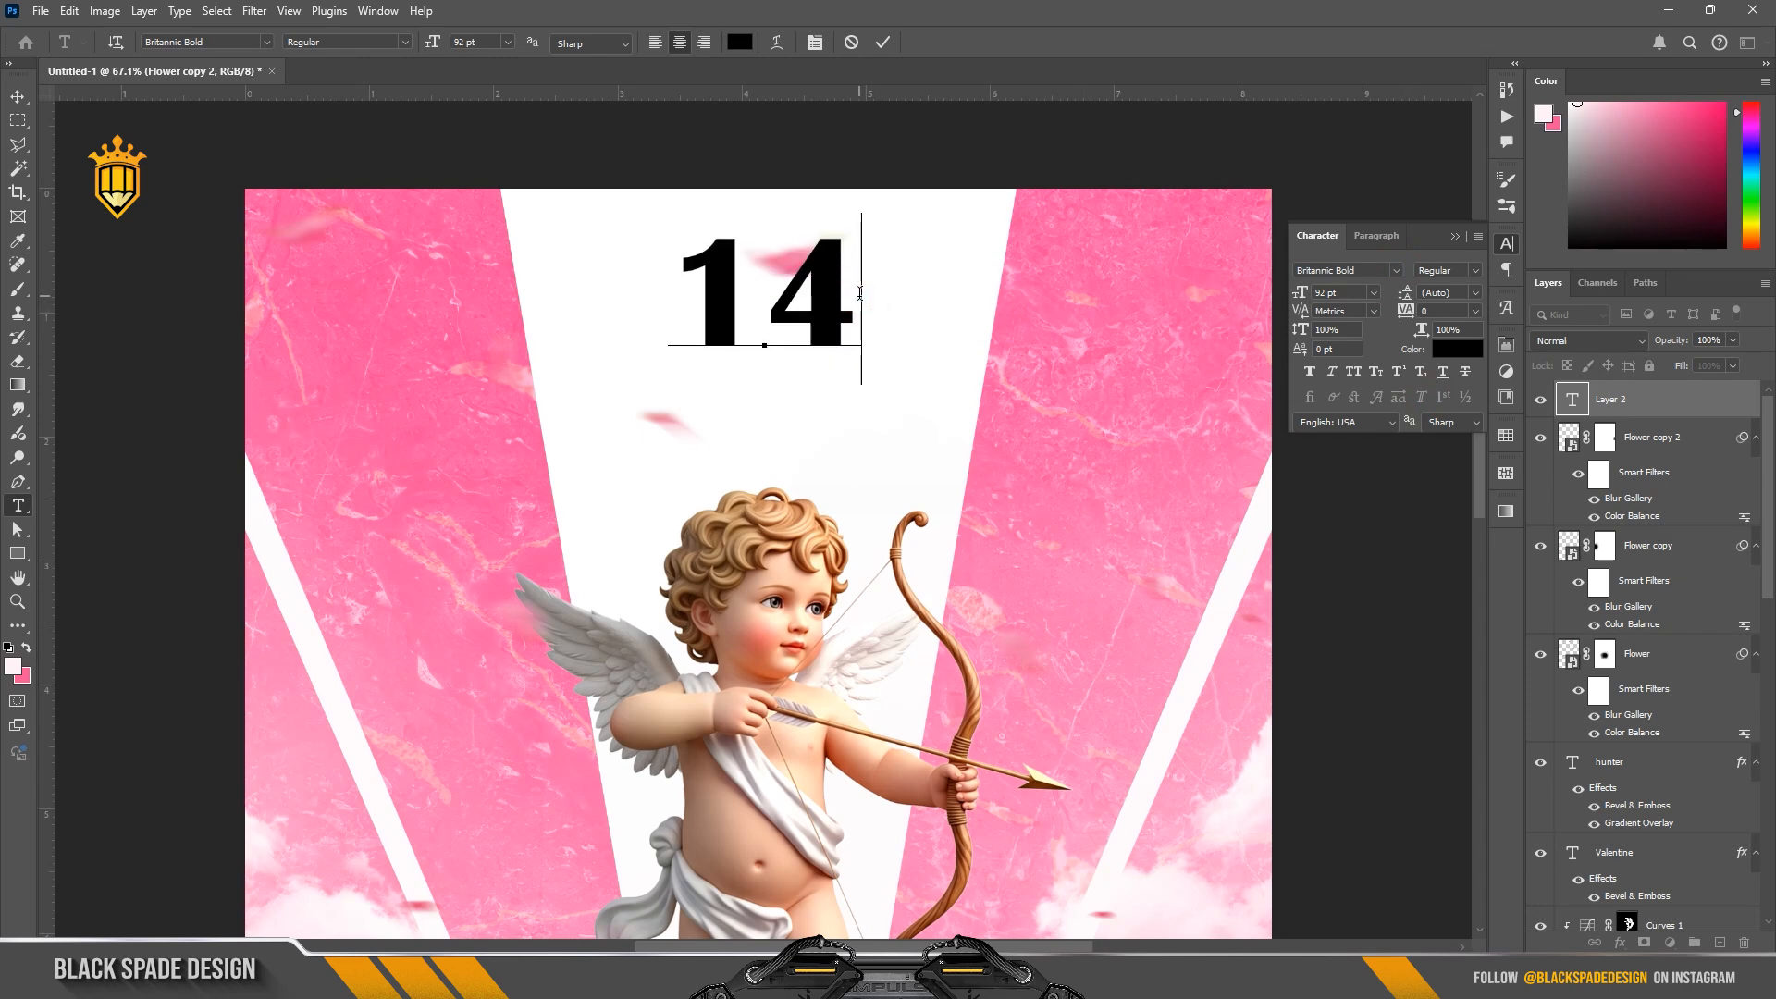
type("th ")
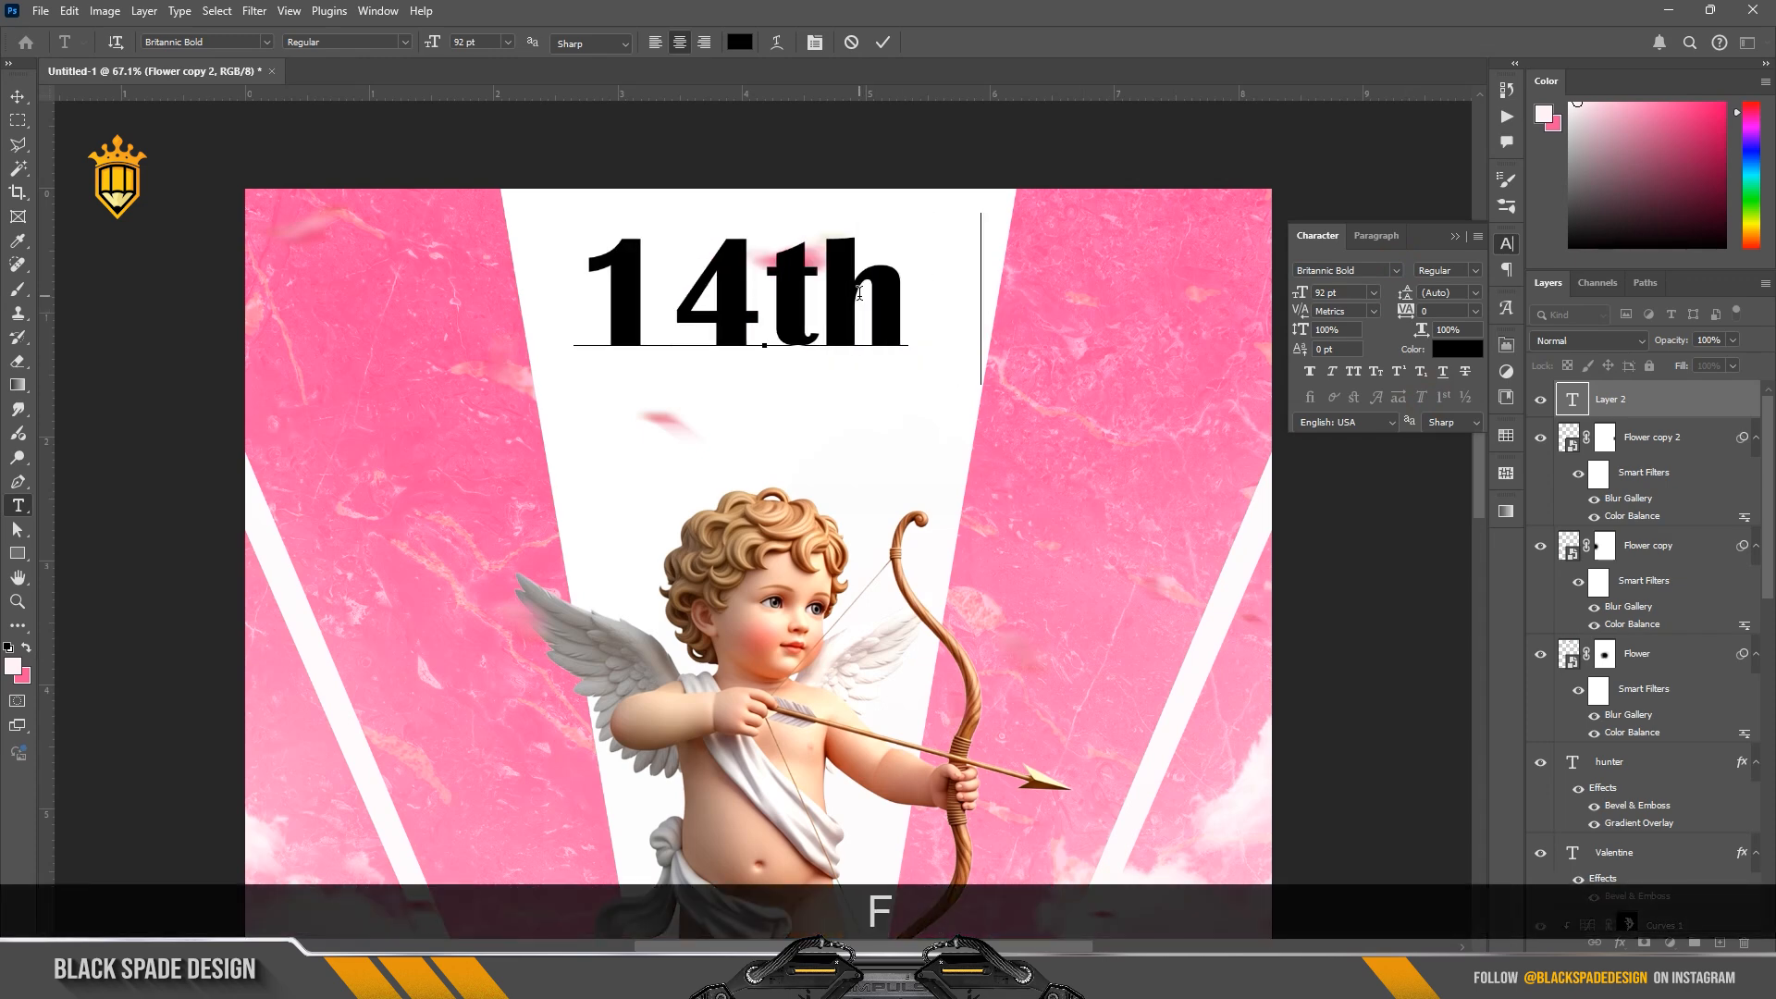
type("feb")
Step: Set the date text in all caps and make its TH superscript
key("ctrl+a")
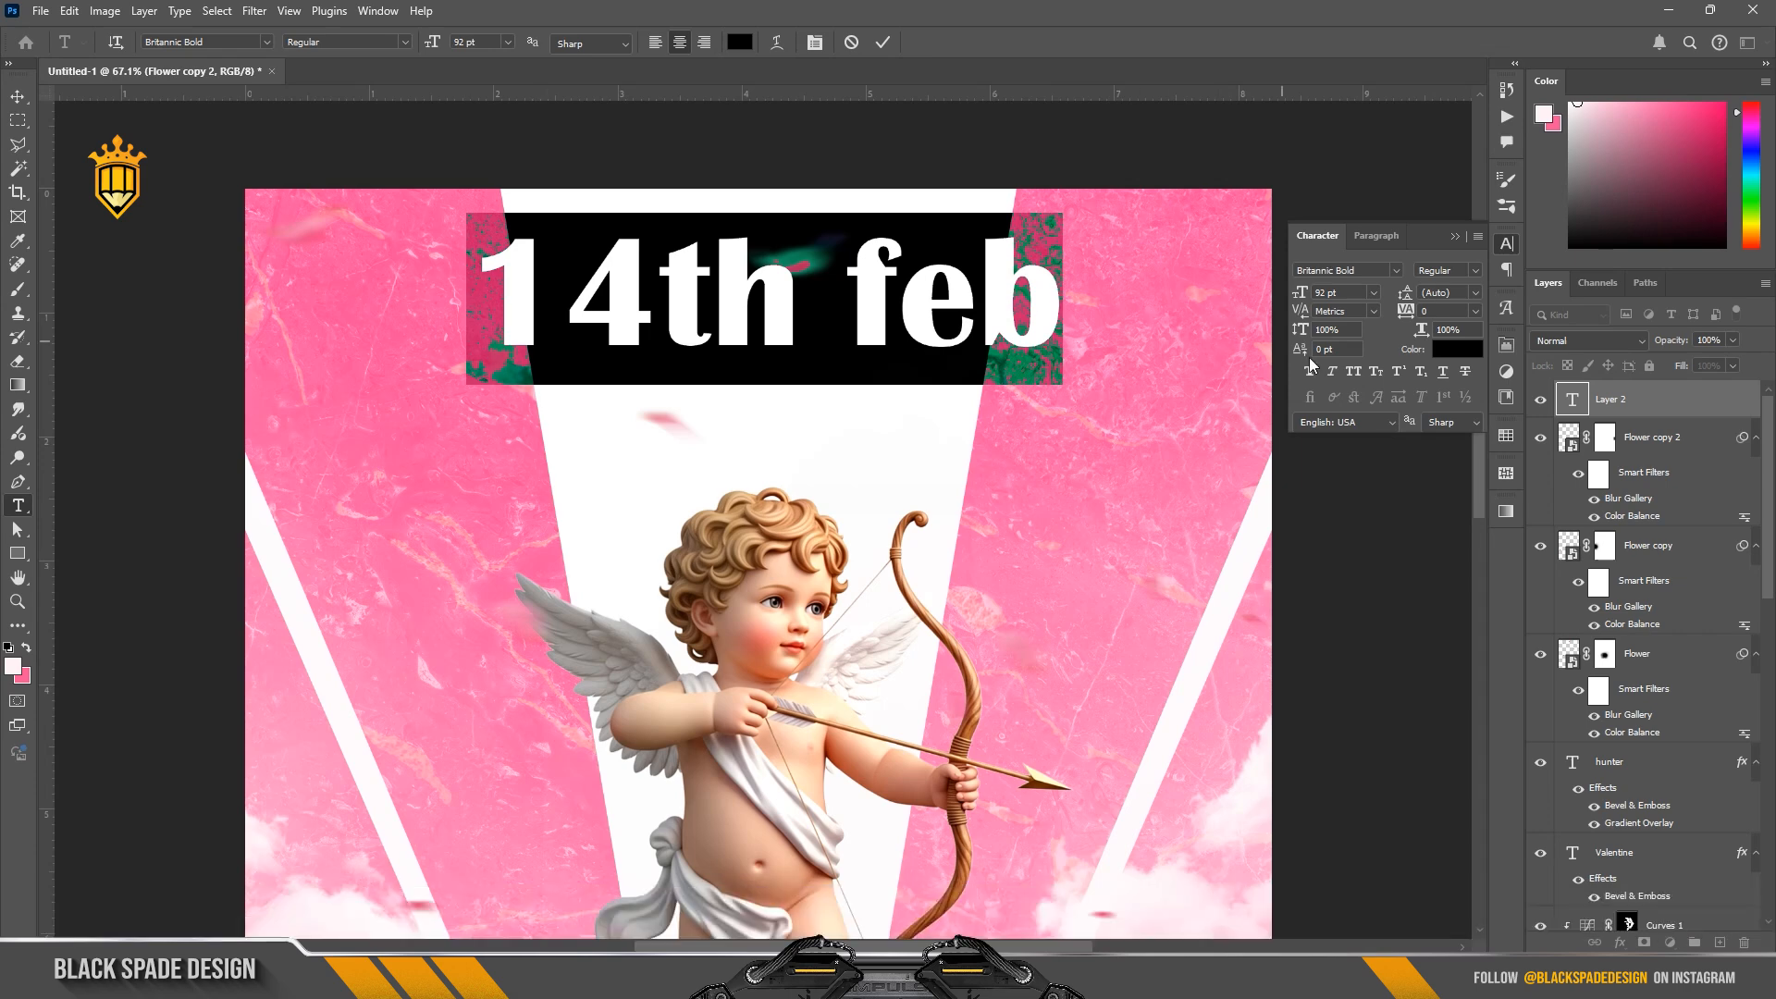
left_click(1353, 372)
left_click_drag(800, 326, 630, 308)
left_click(1398, 372)
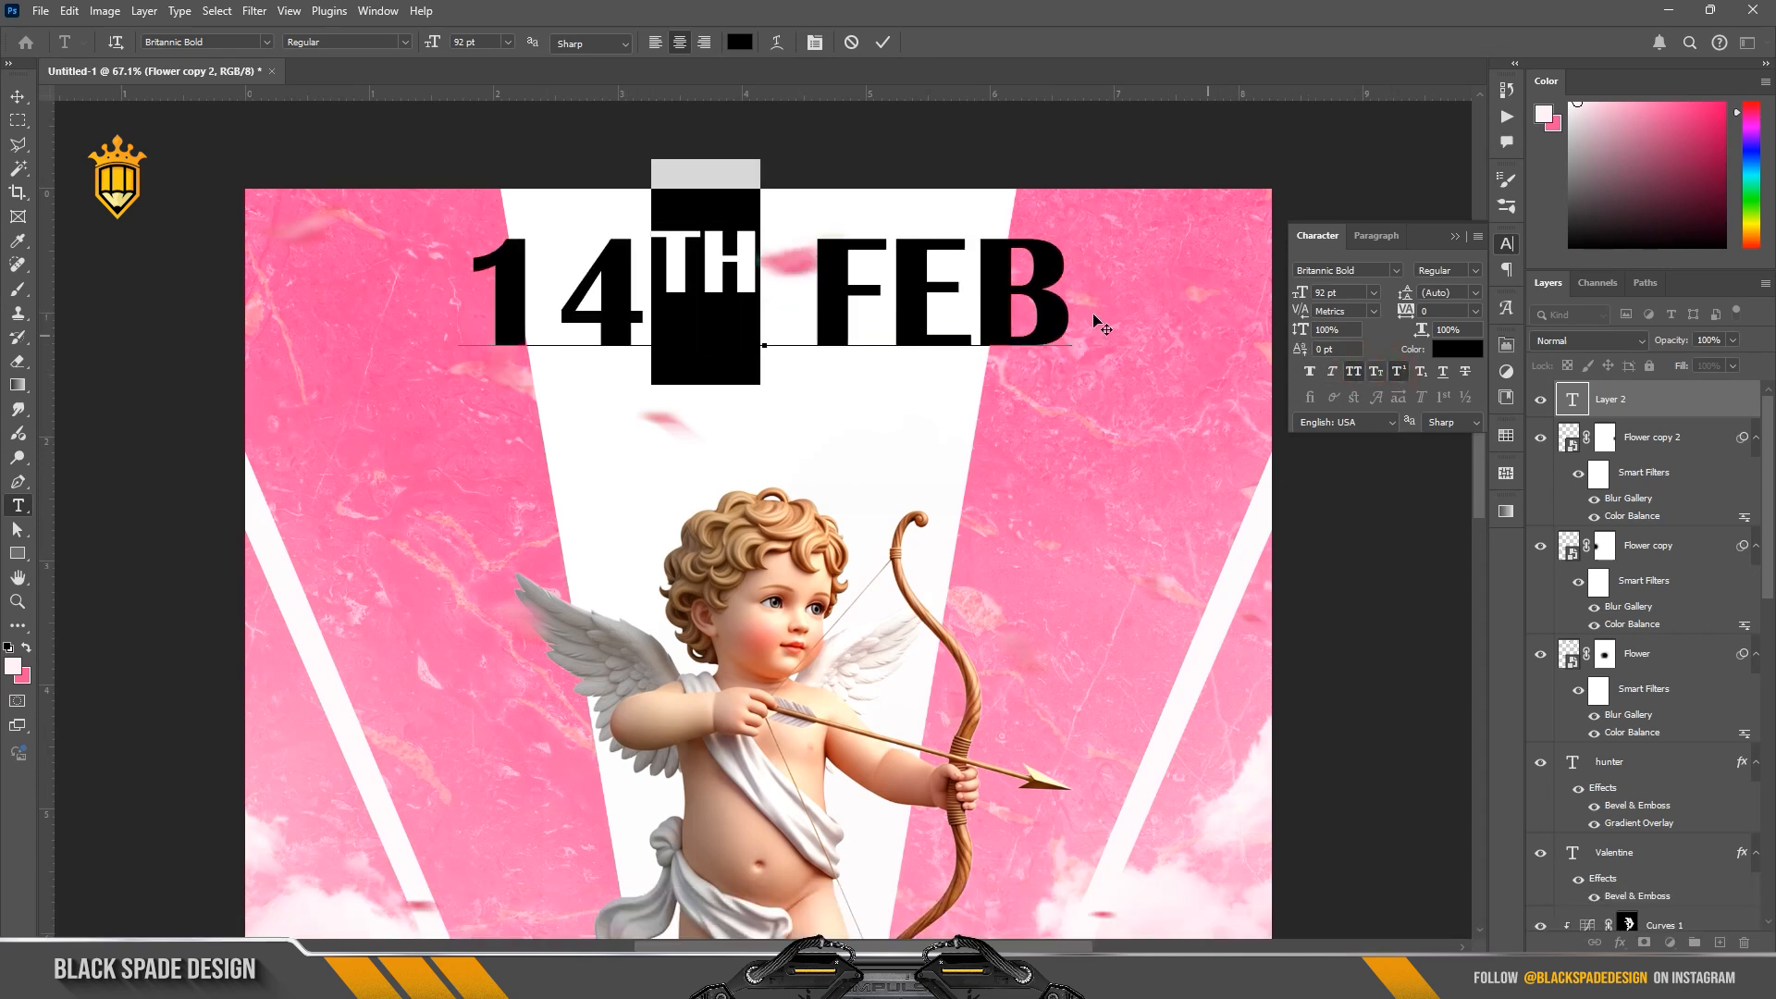
Step: Color the whole date text with pink sampled from the poster and set its size to 34 pt
left_click_drag(1082, 320, 505, 294)
left_click(1462, 347)
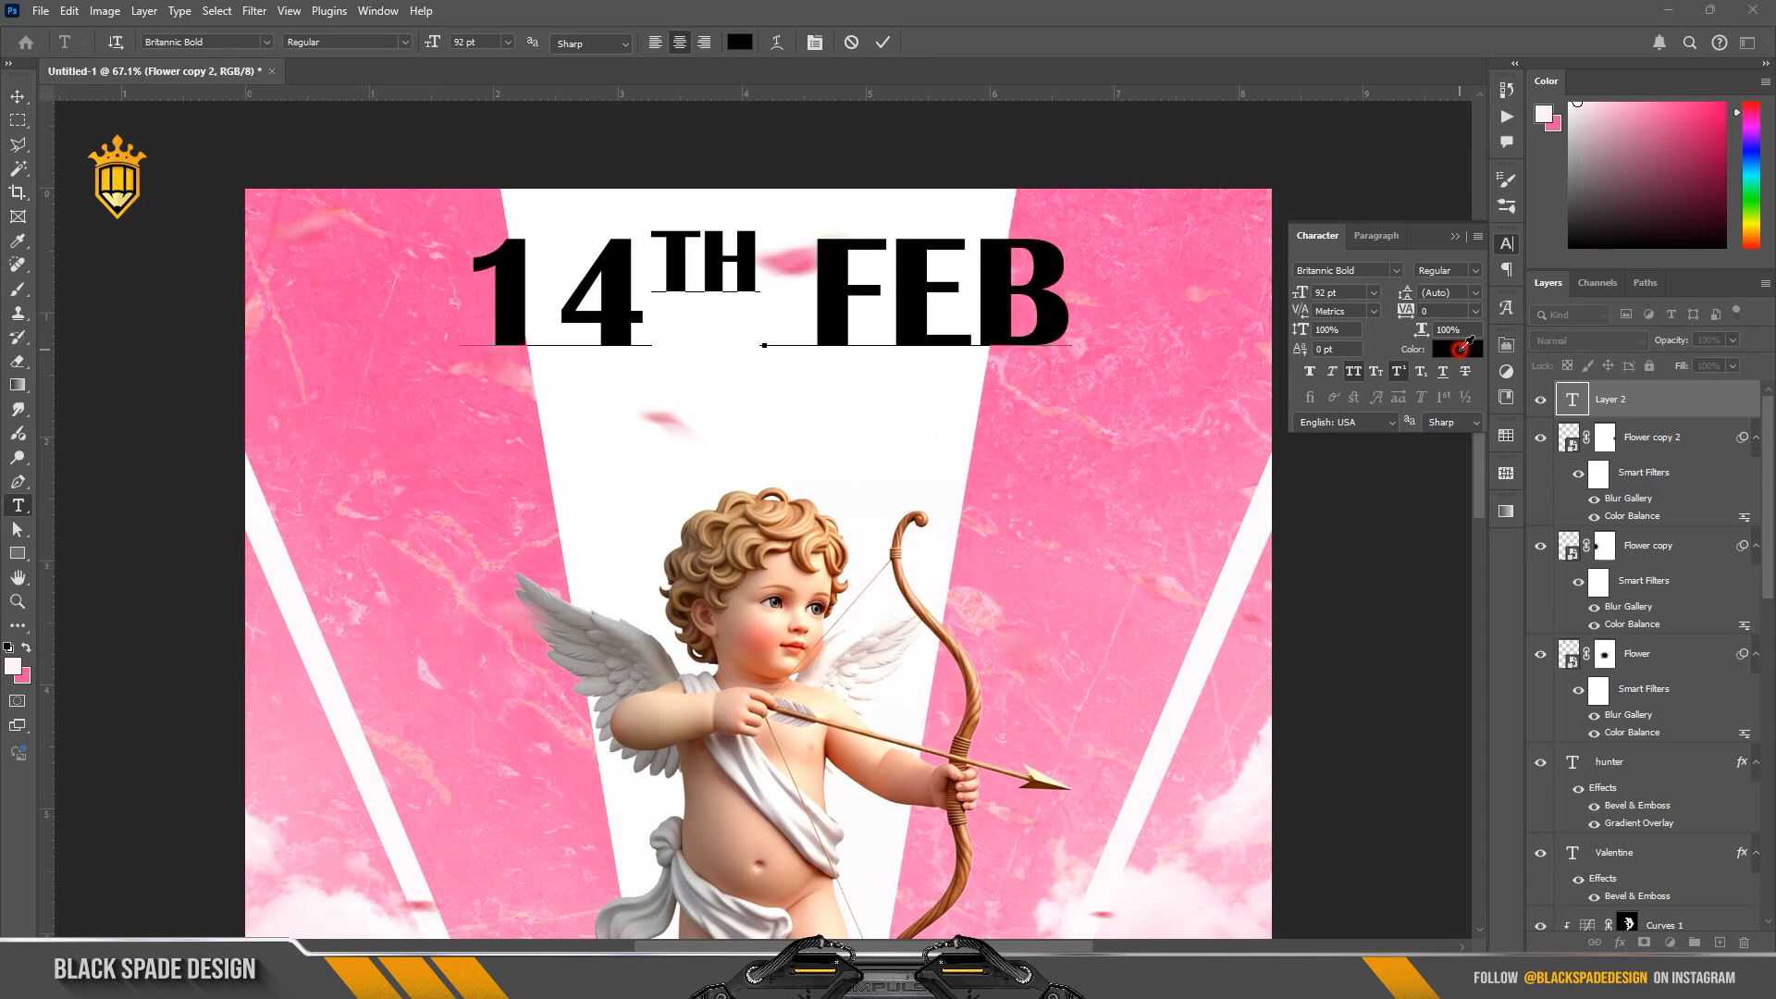
left_click(984, 467)
left_click(1678, 624)
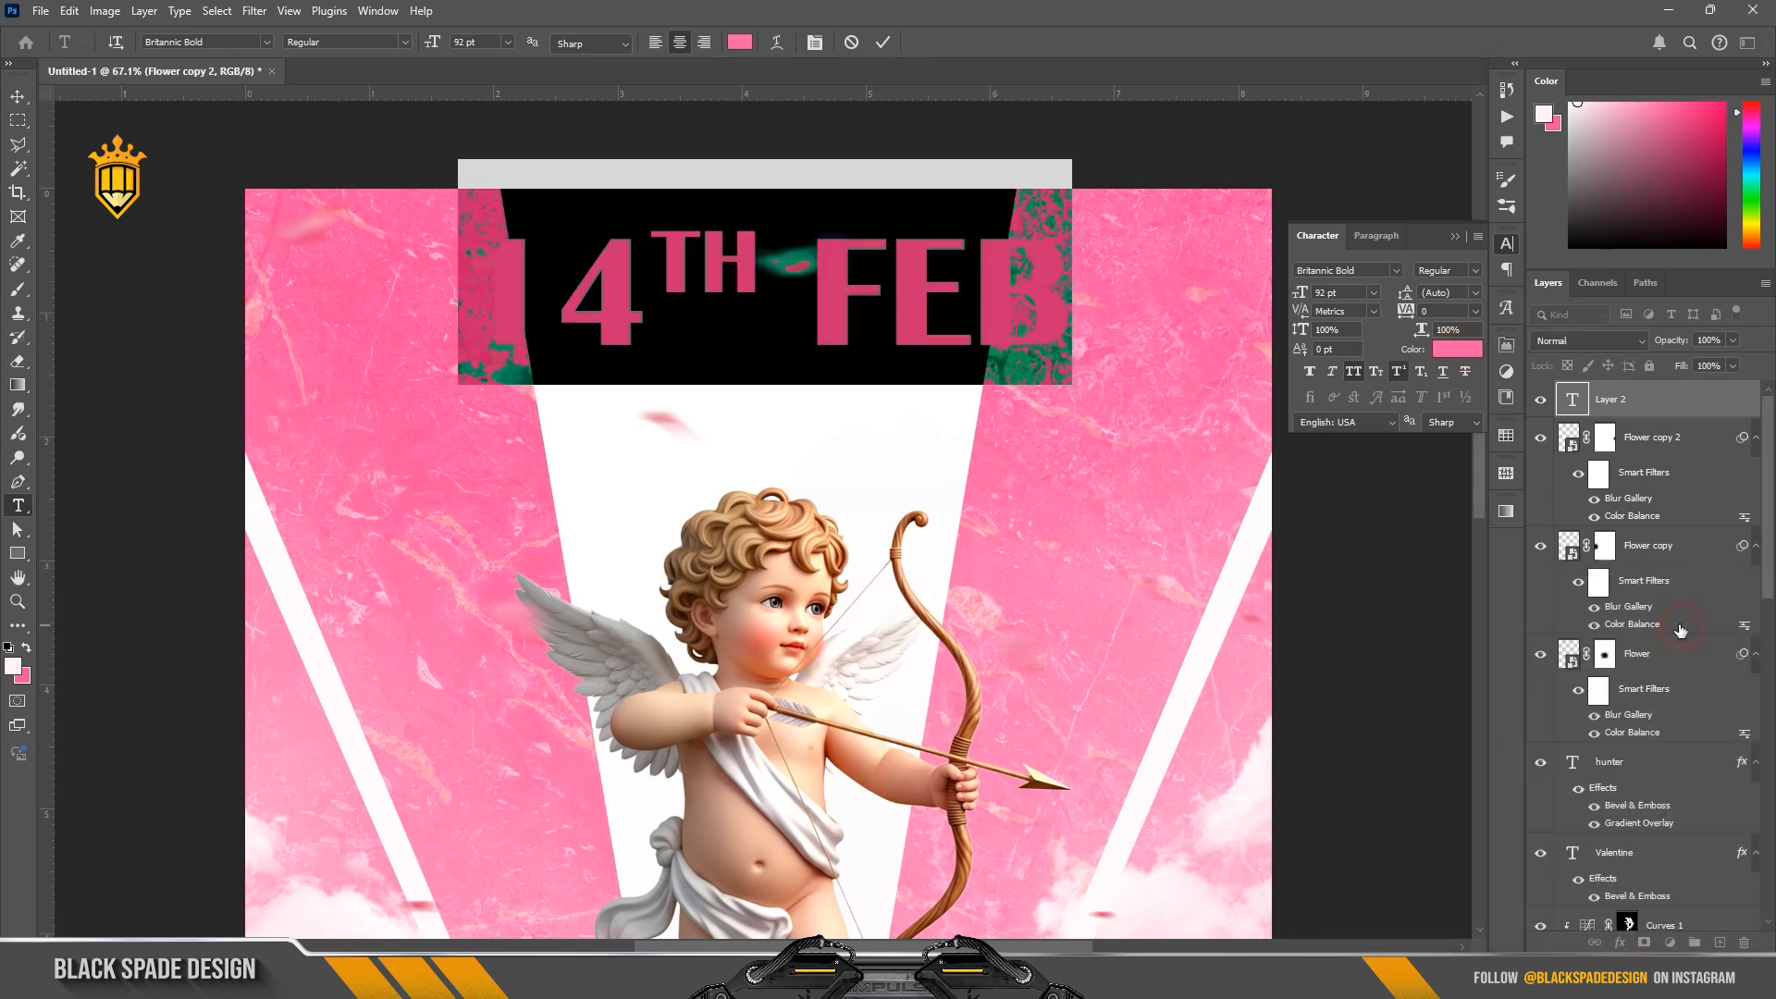
left_click_drag(1299, 292, 1246, 302)
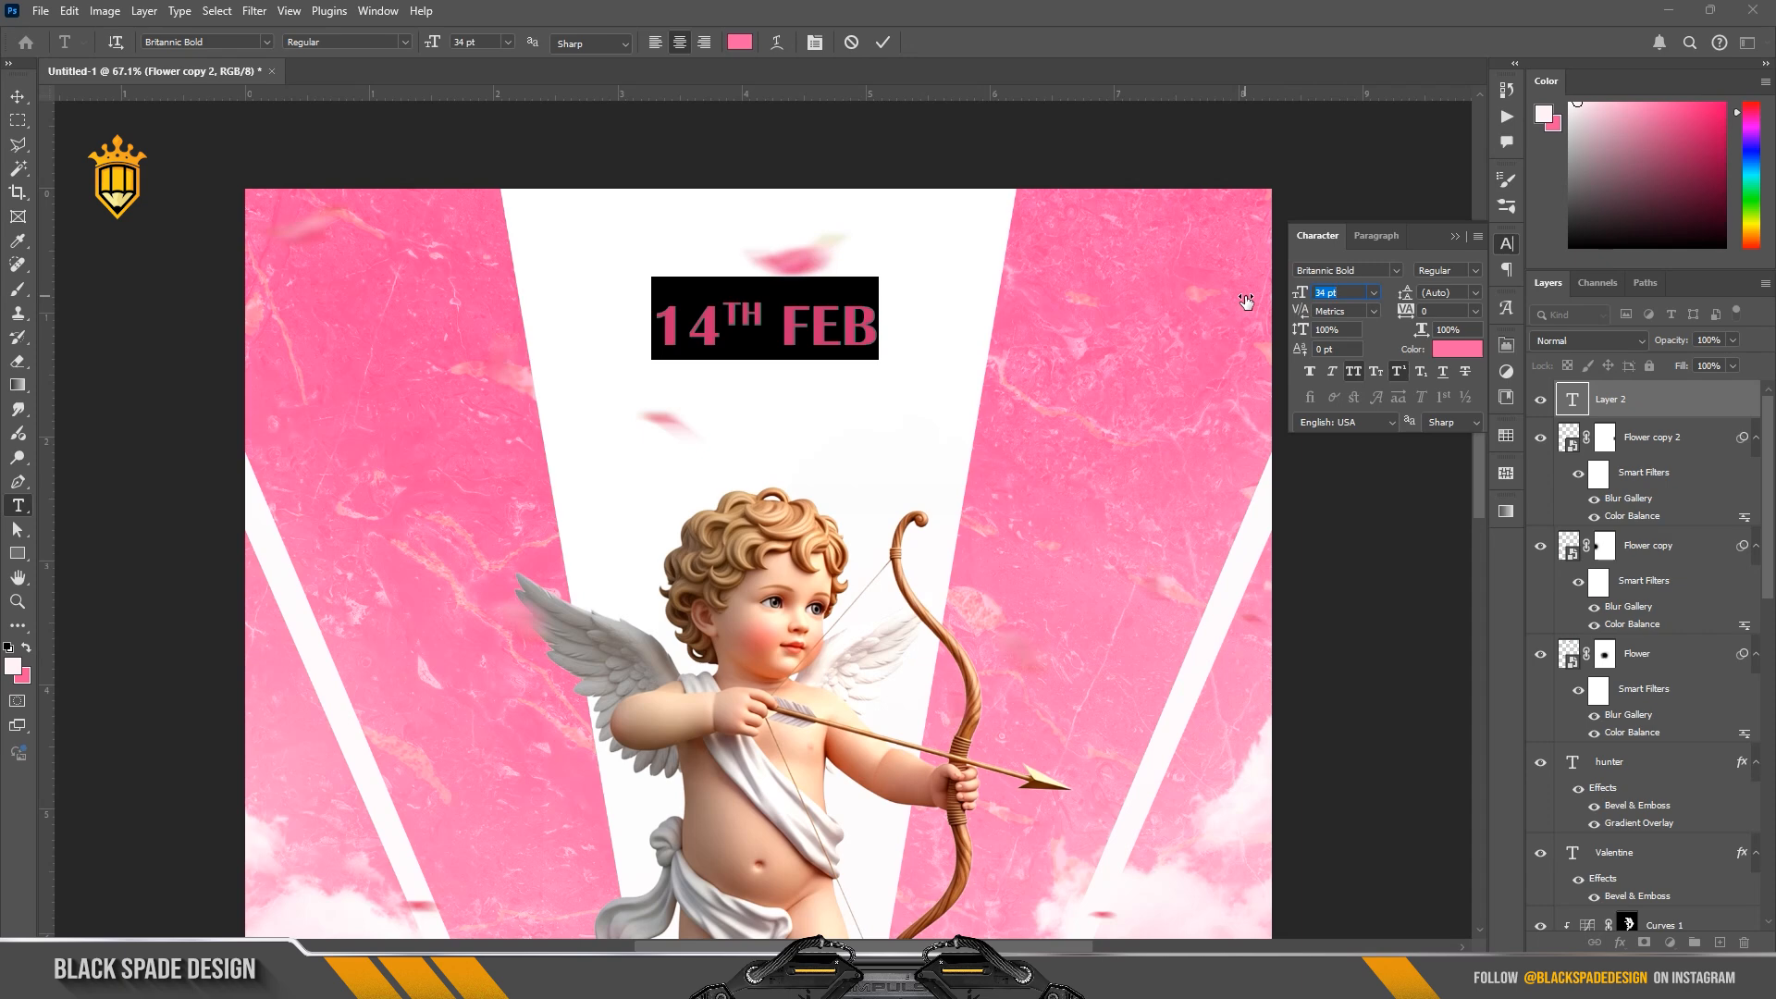
left_click(879, 43)
Step: Add a new text line "NIGHT 12 AM" directly below the date on the white ray
scroll(790, 330, "down", 3)
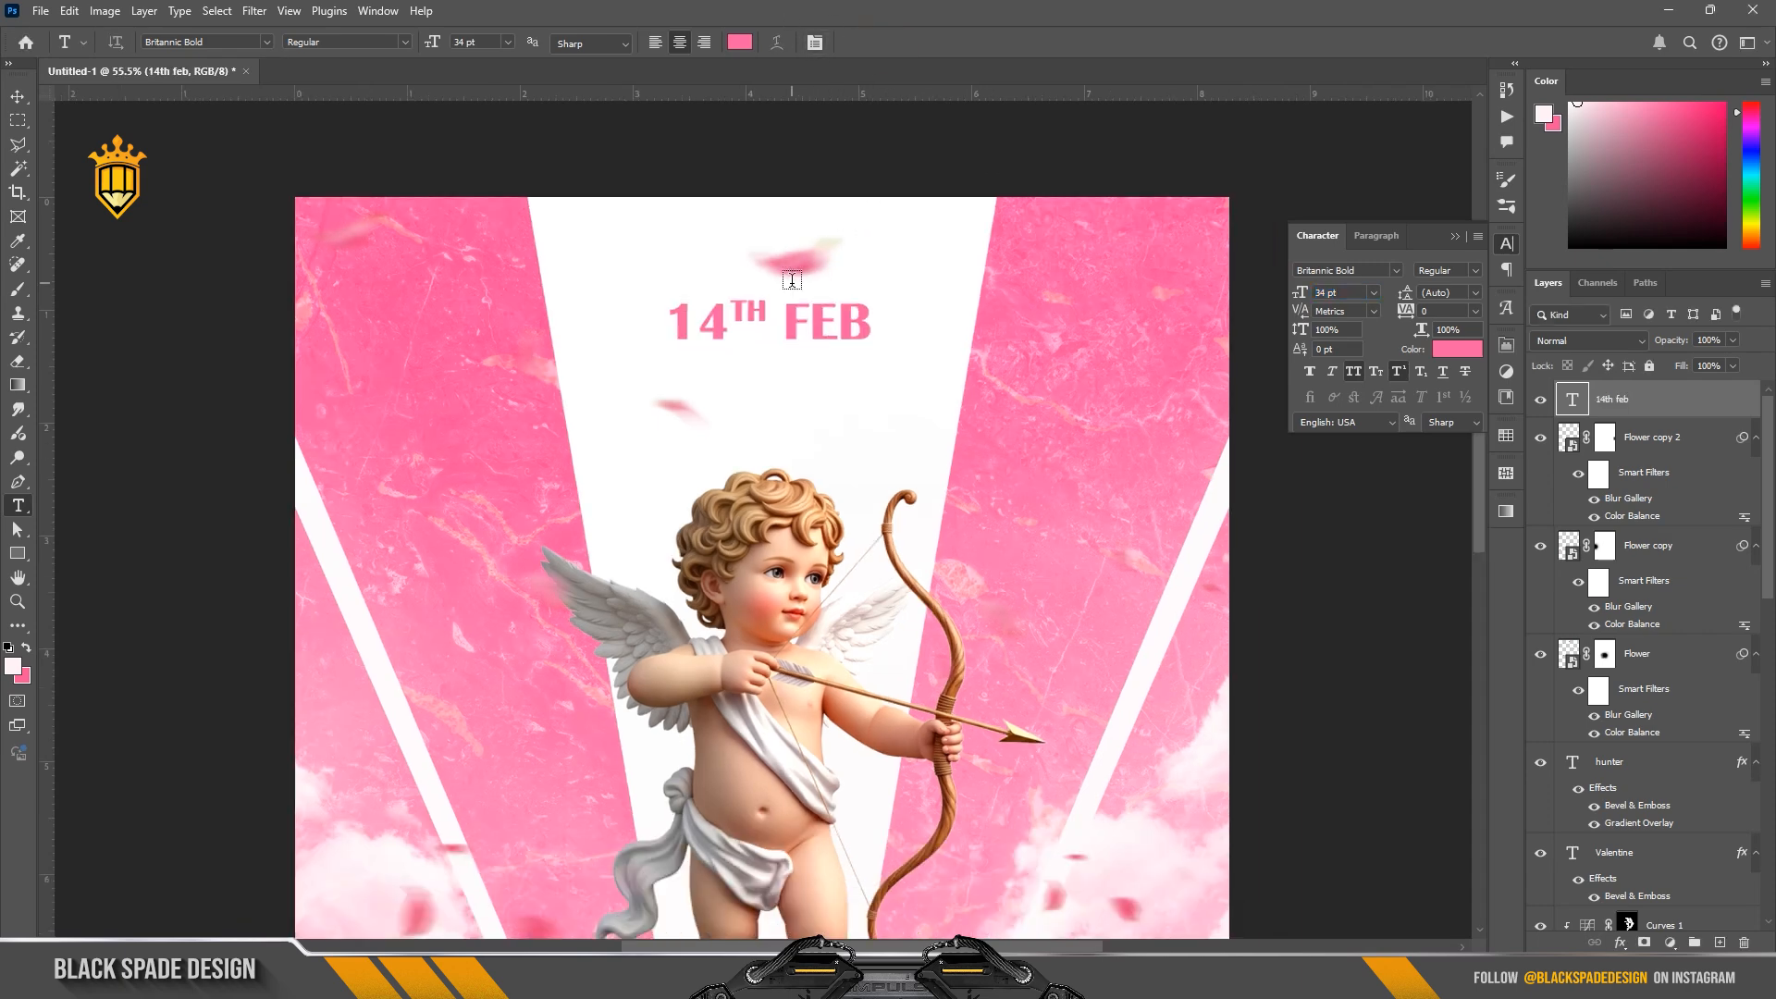
scroll(791, 331, "up", 3)
left_click_drag(790, 330, 856, 335)
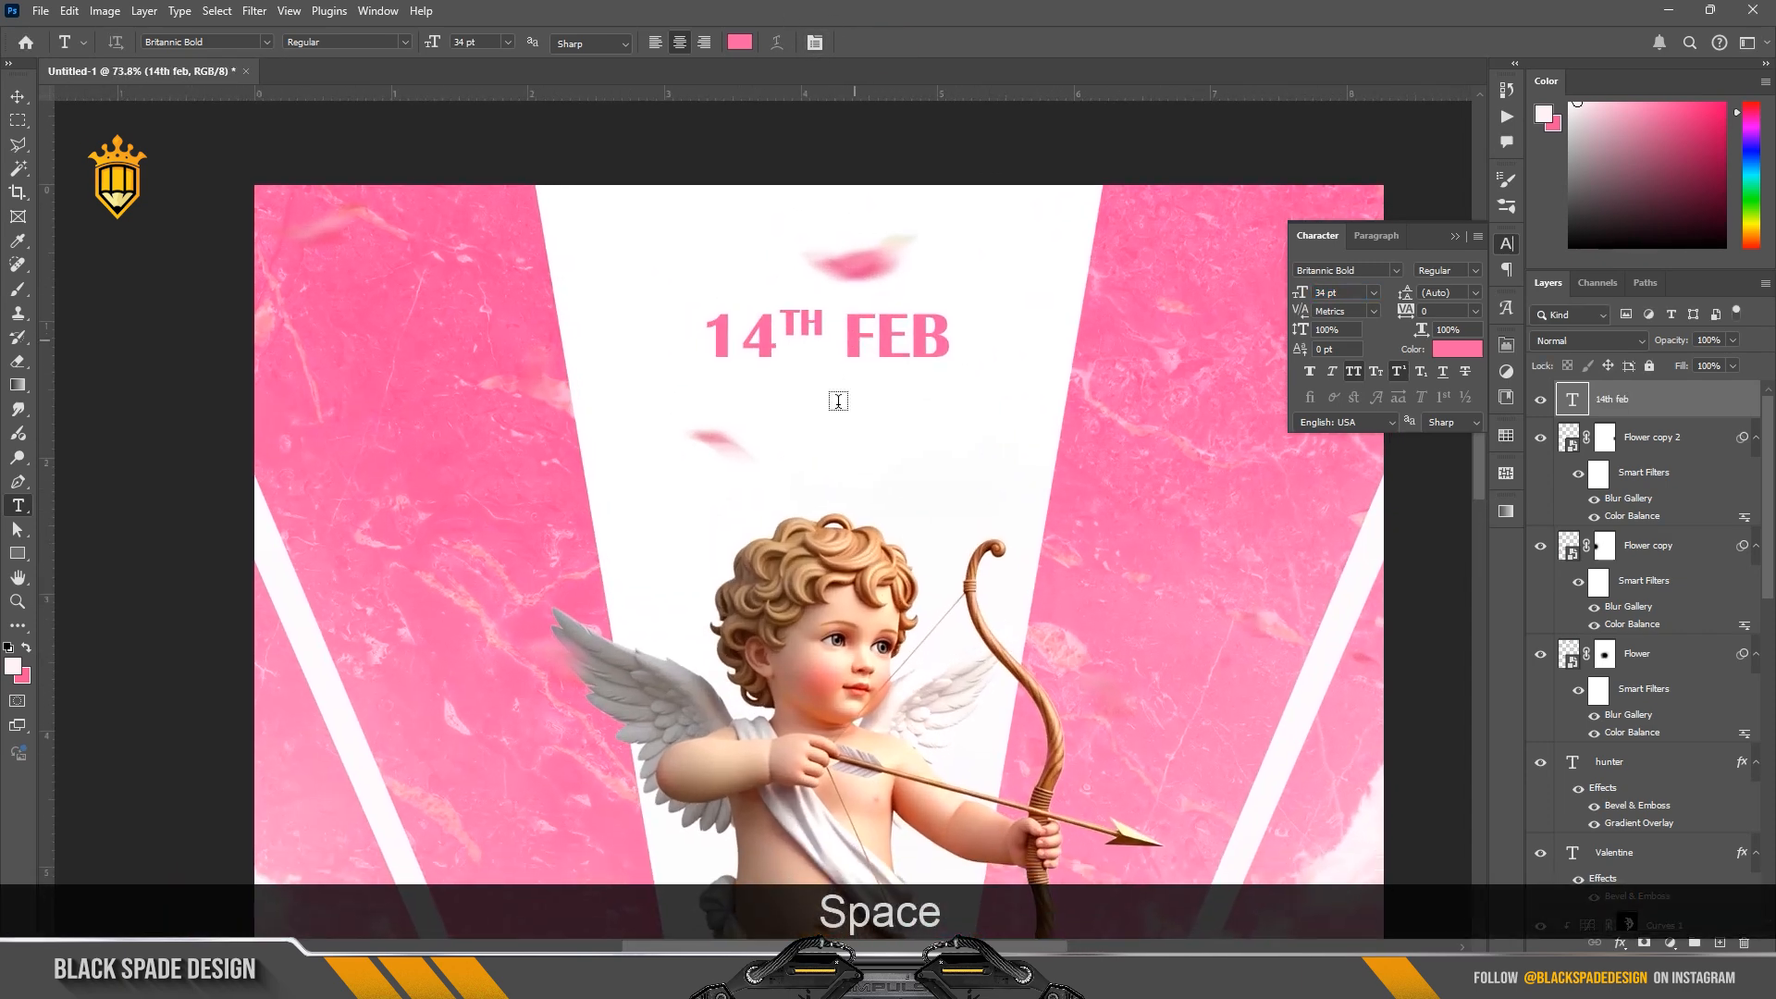
left_click(822, 427)
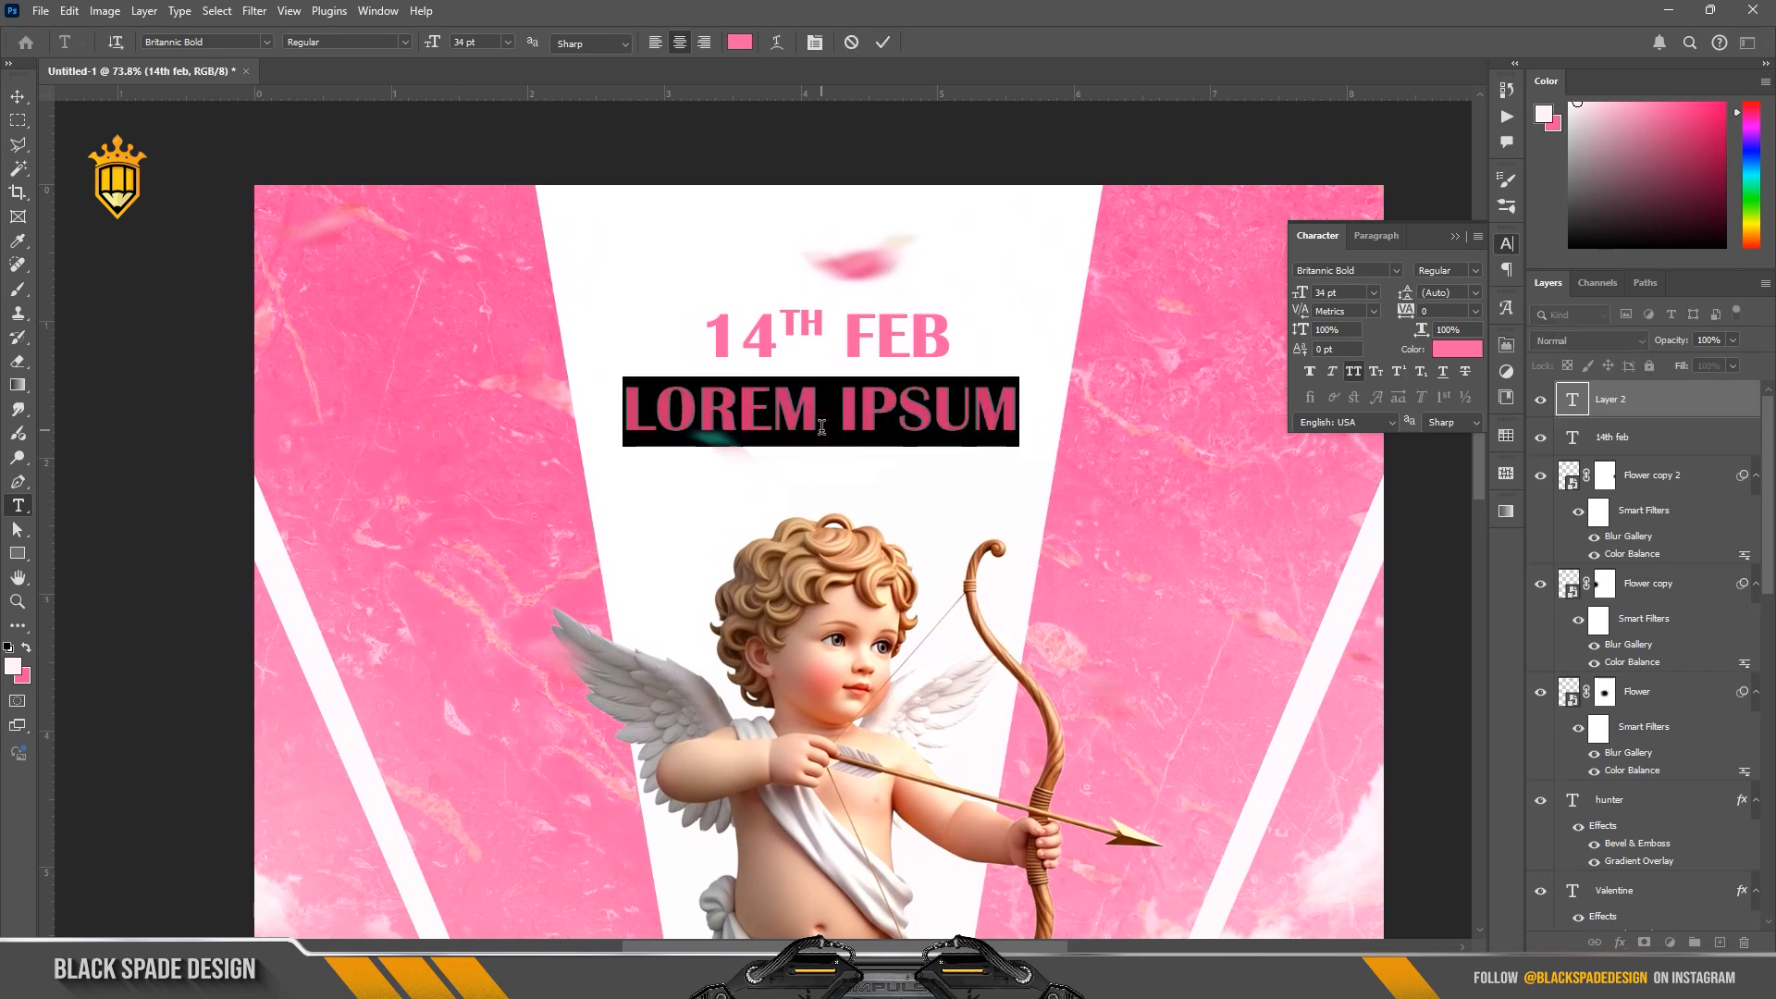
type("N")
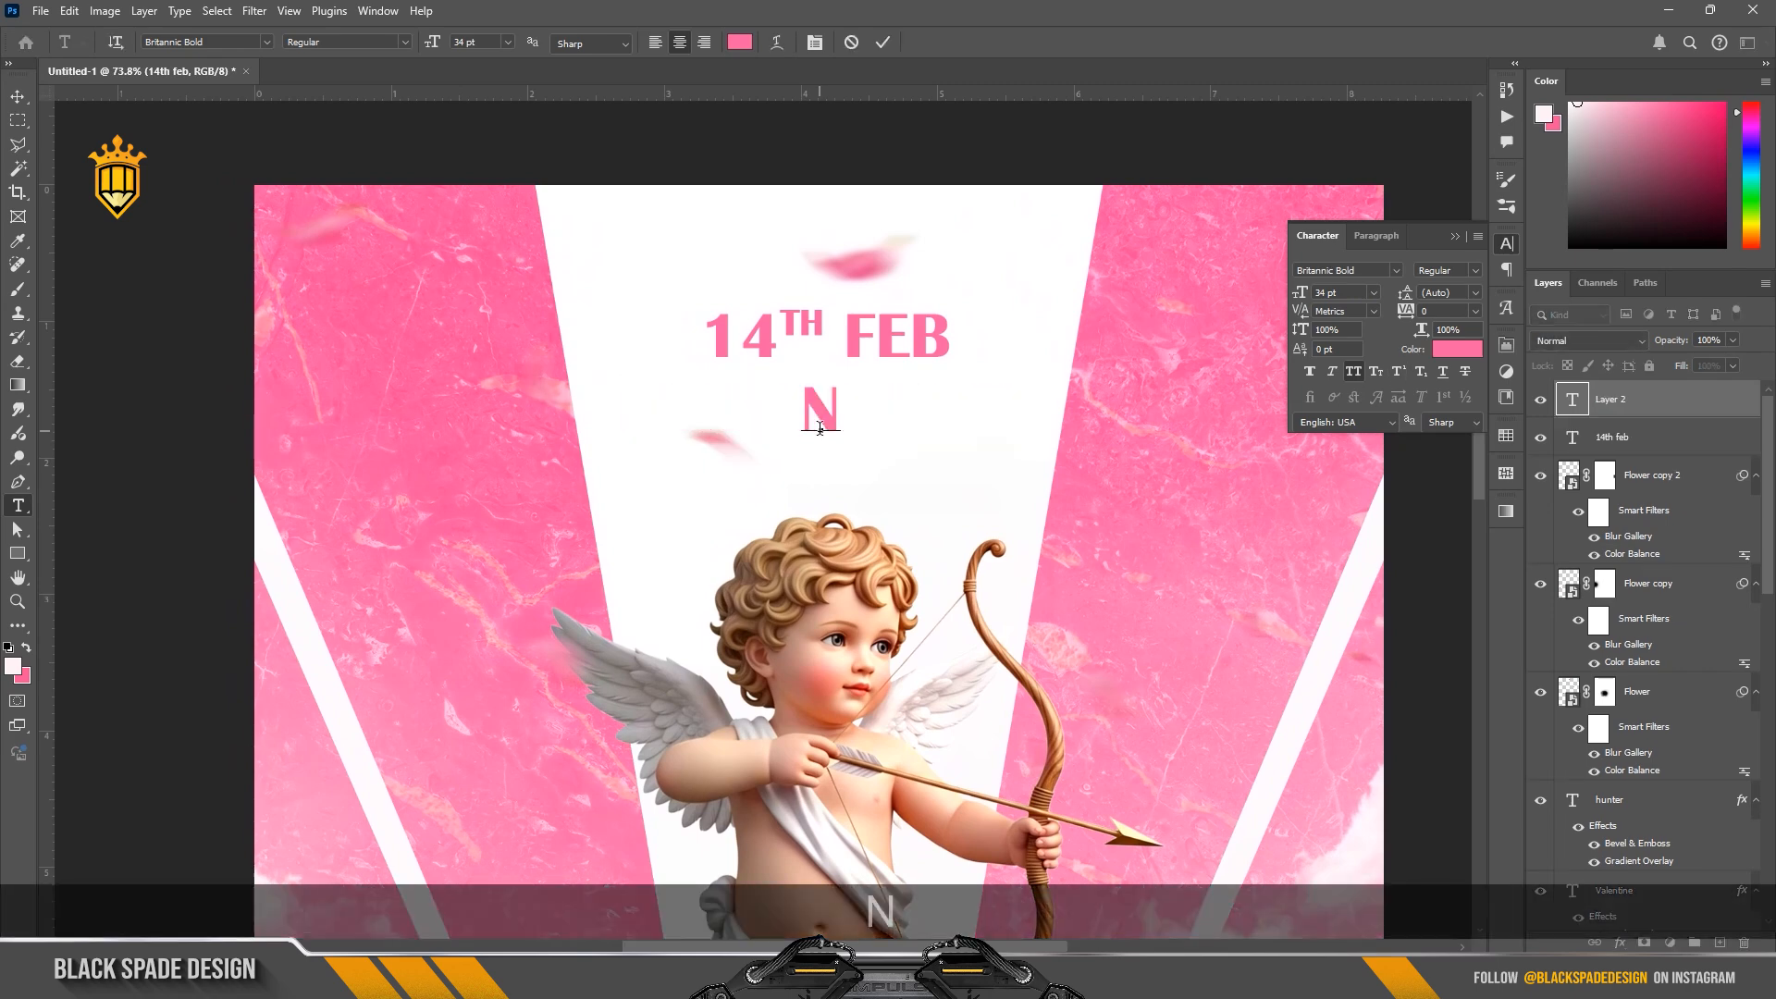
type("IGHT 12")
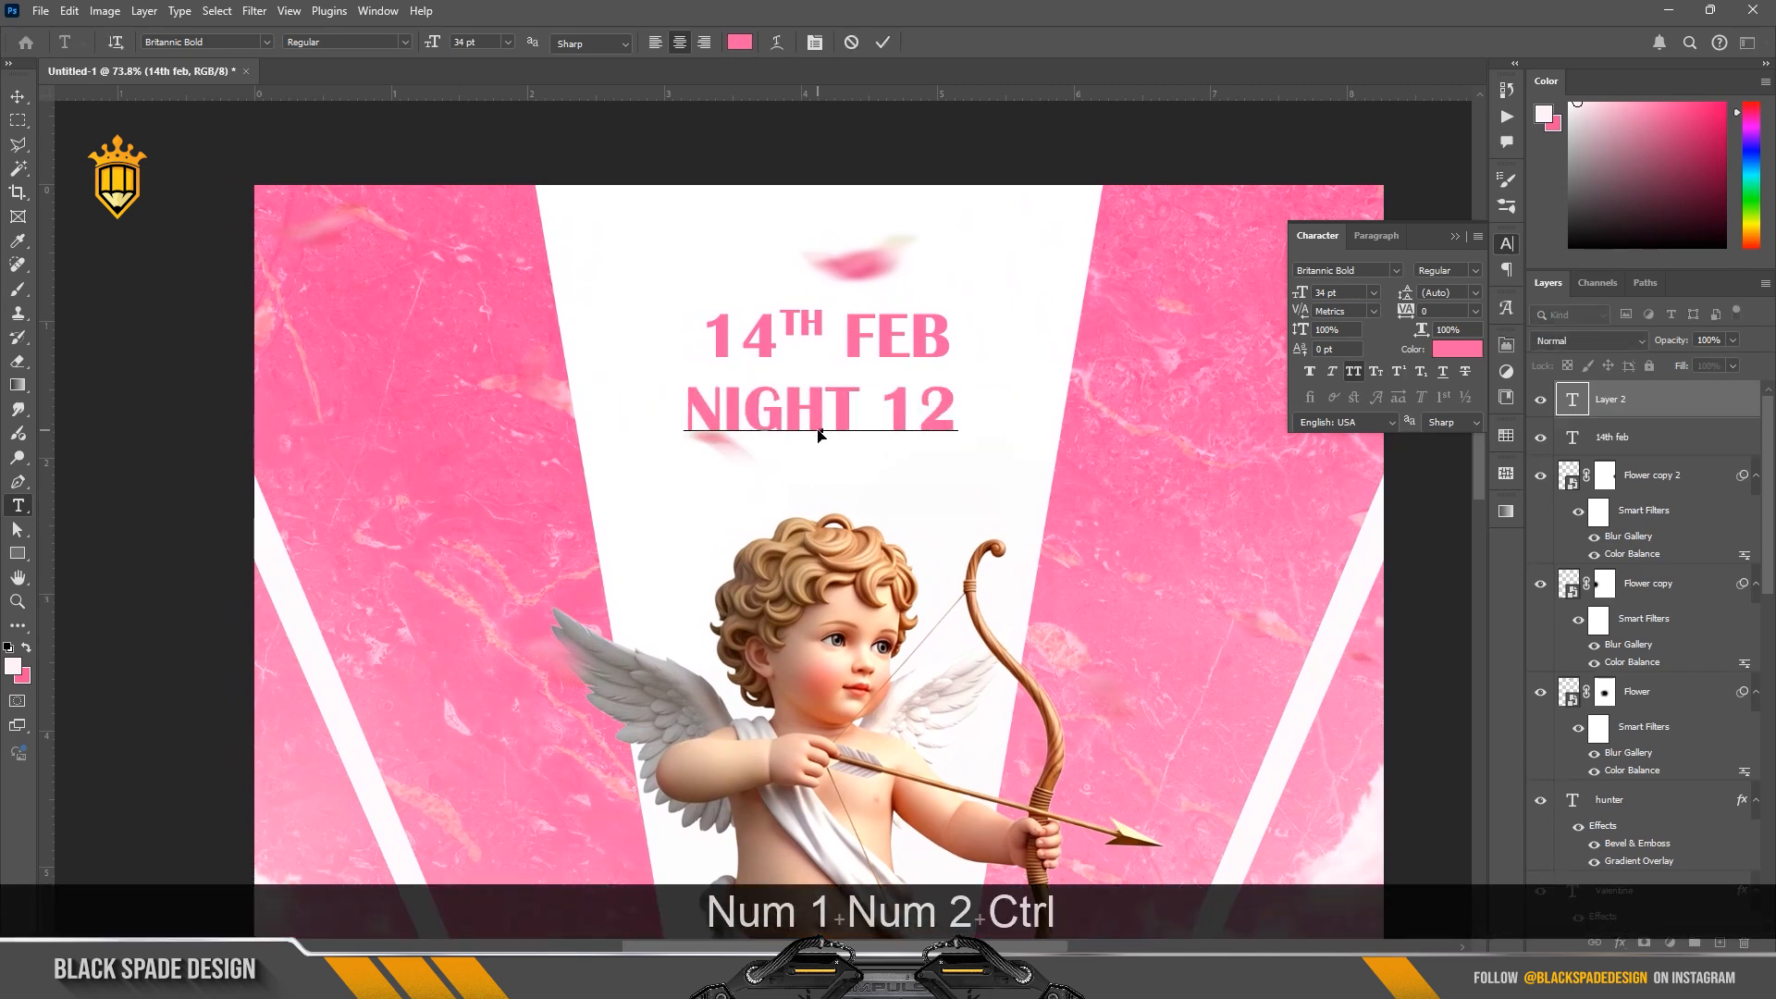
type("A")
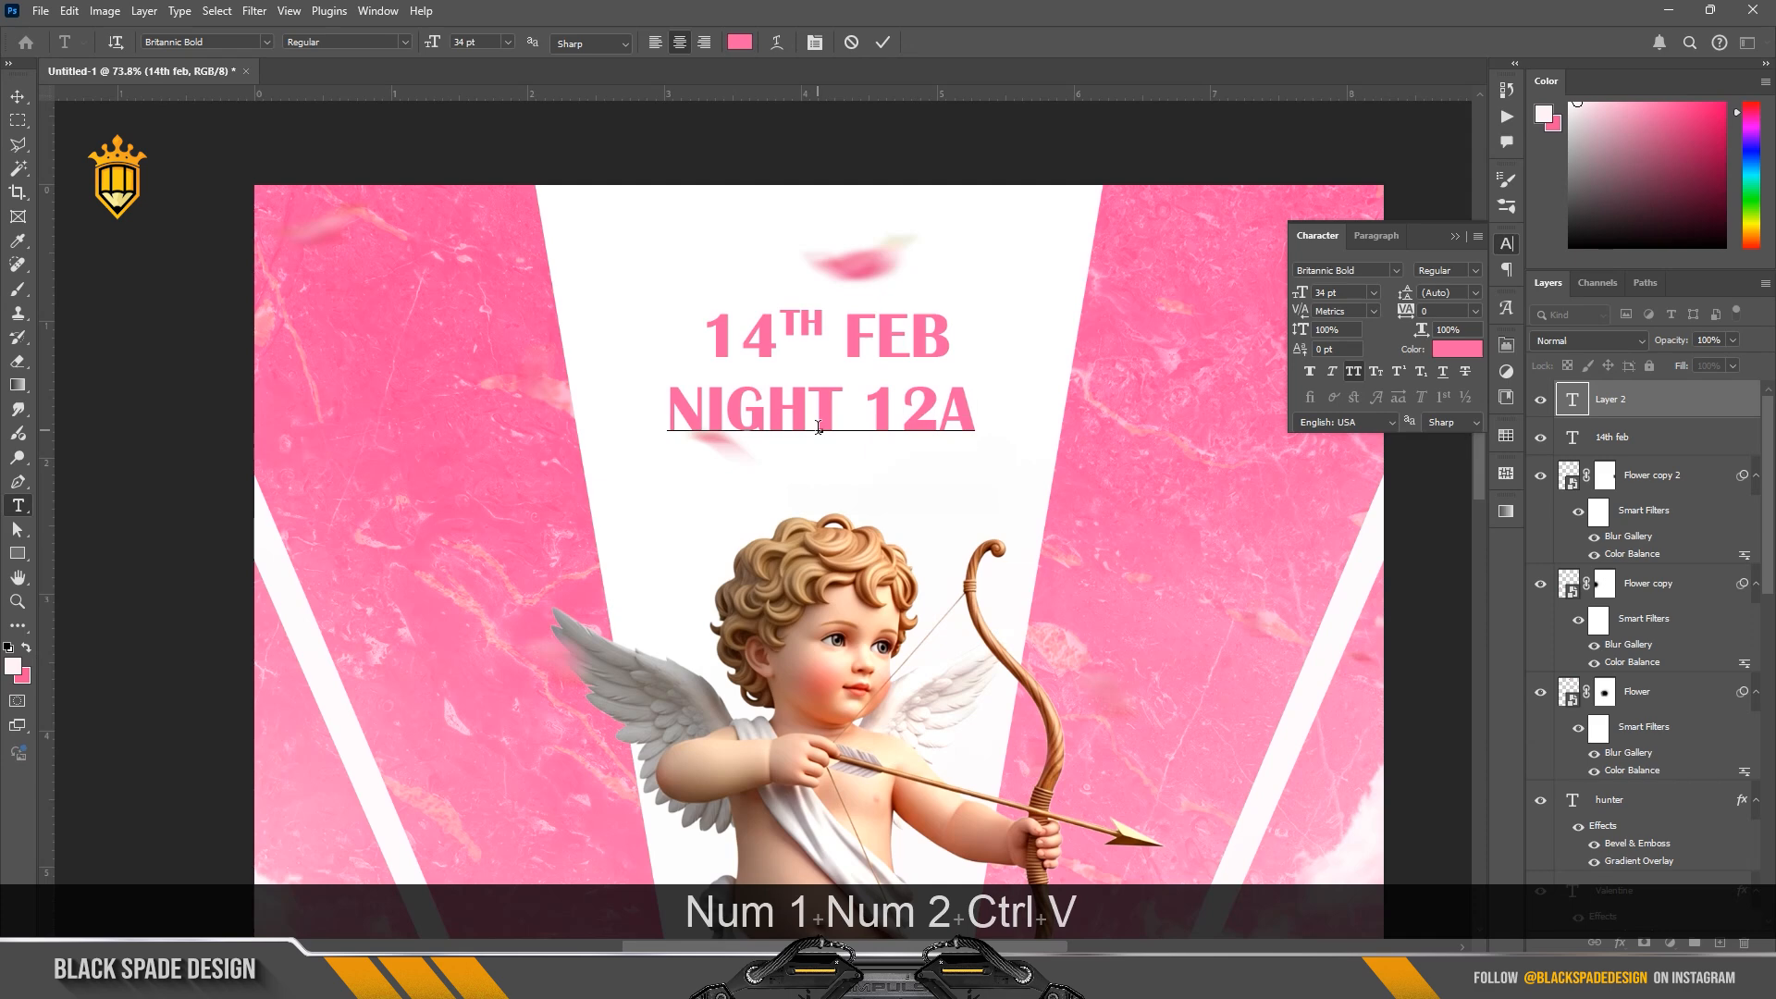
type("M")
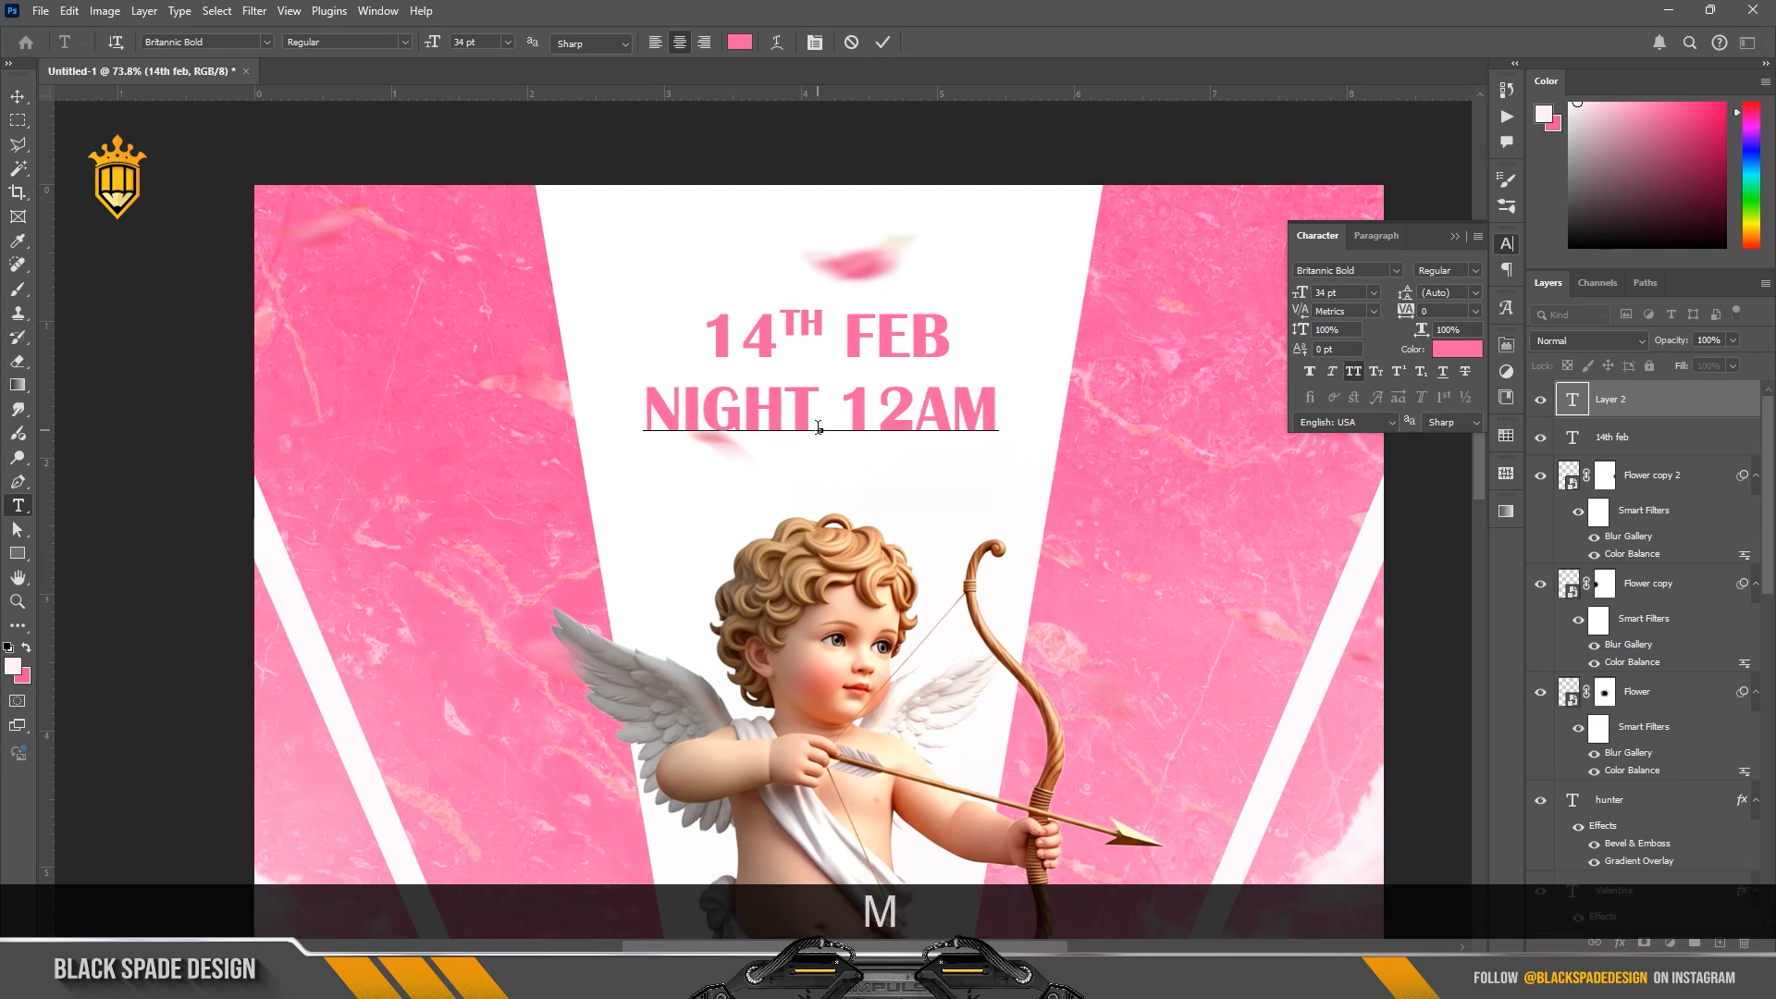
left_click(918, 415)
Step: Set the "NIGHT 12 AM" text to Arial Bold at 13 pt and move it up closer to the date
left_click_drag(1009, 414, 612, 428)
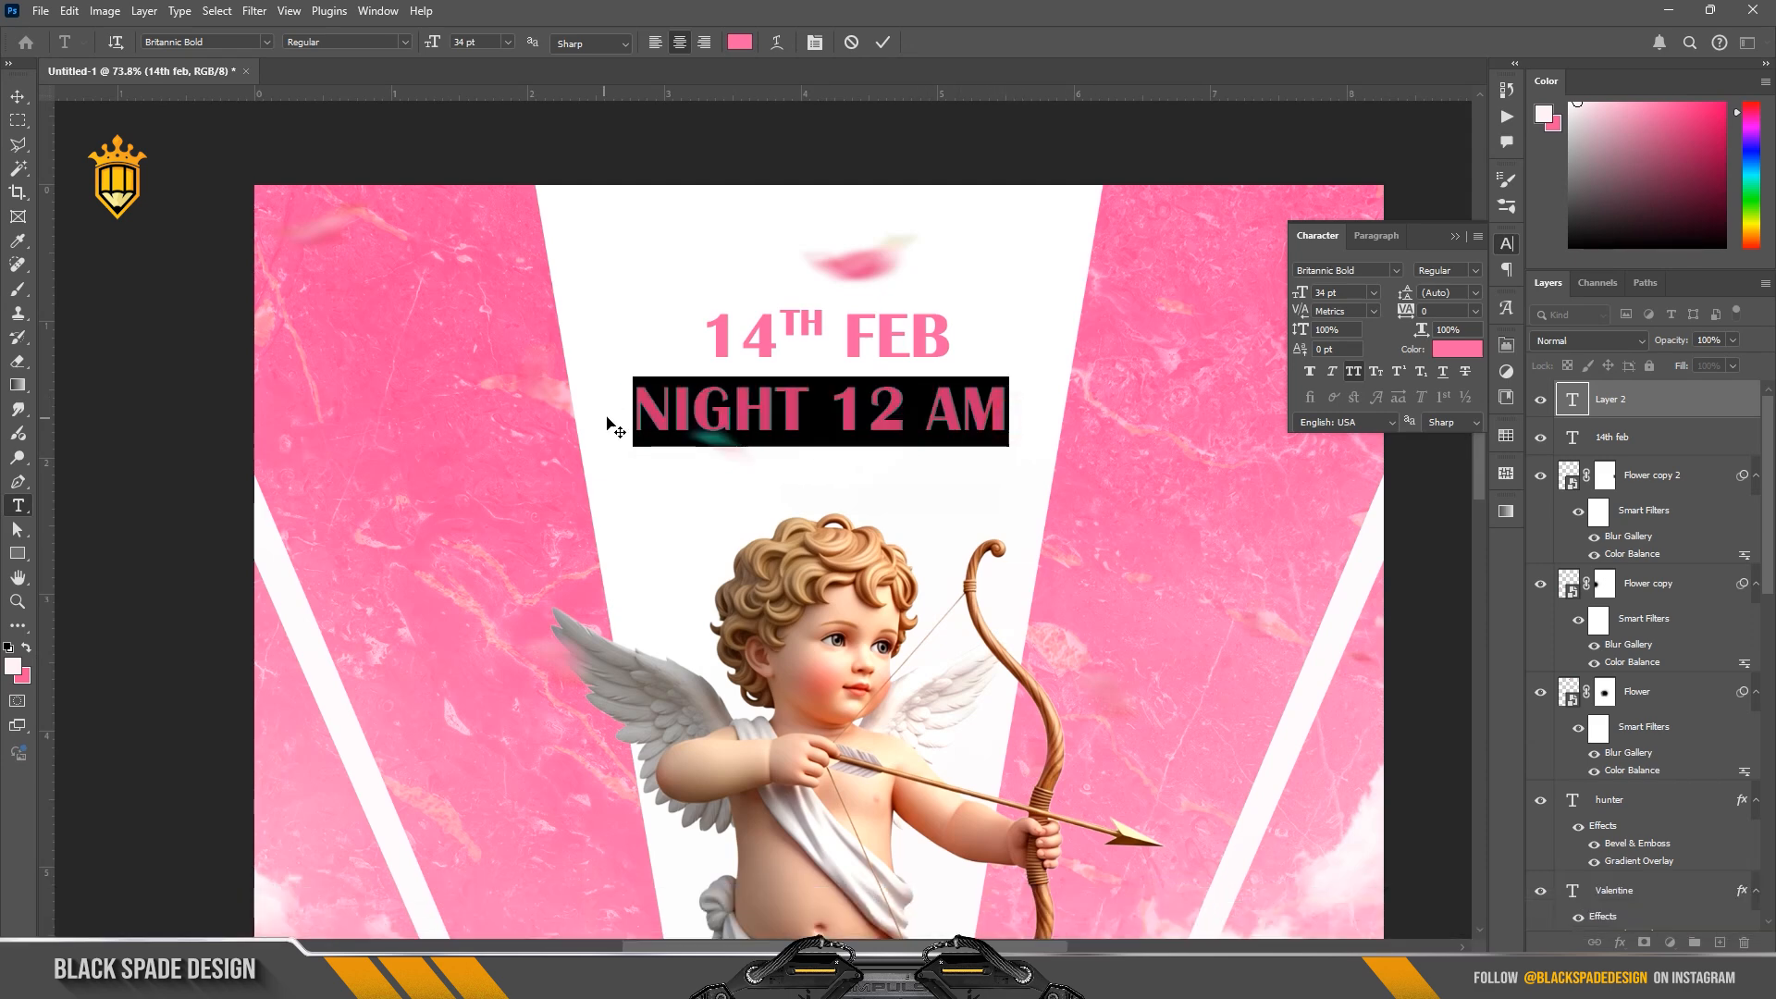
left_click_drag(1297, 296, 1283, 298)
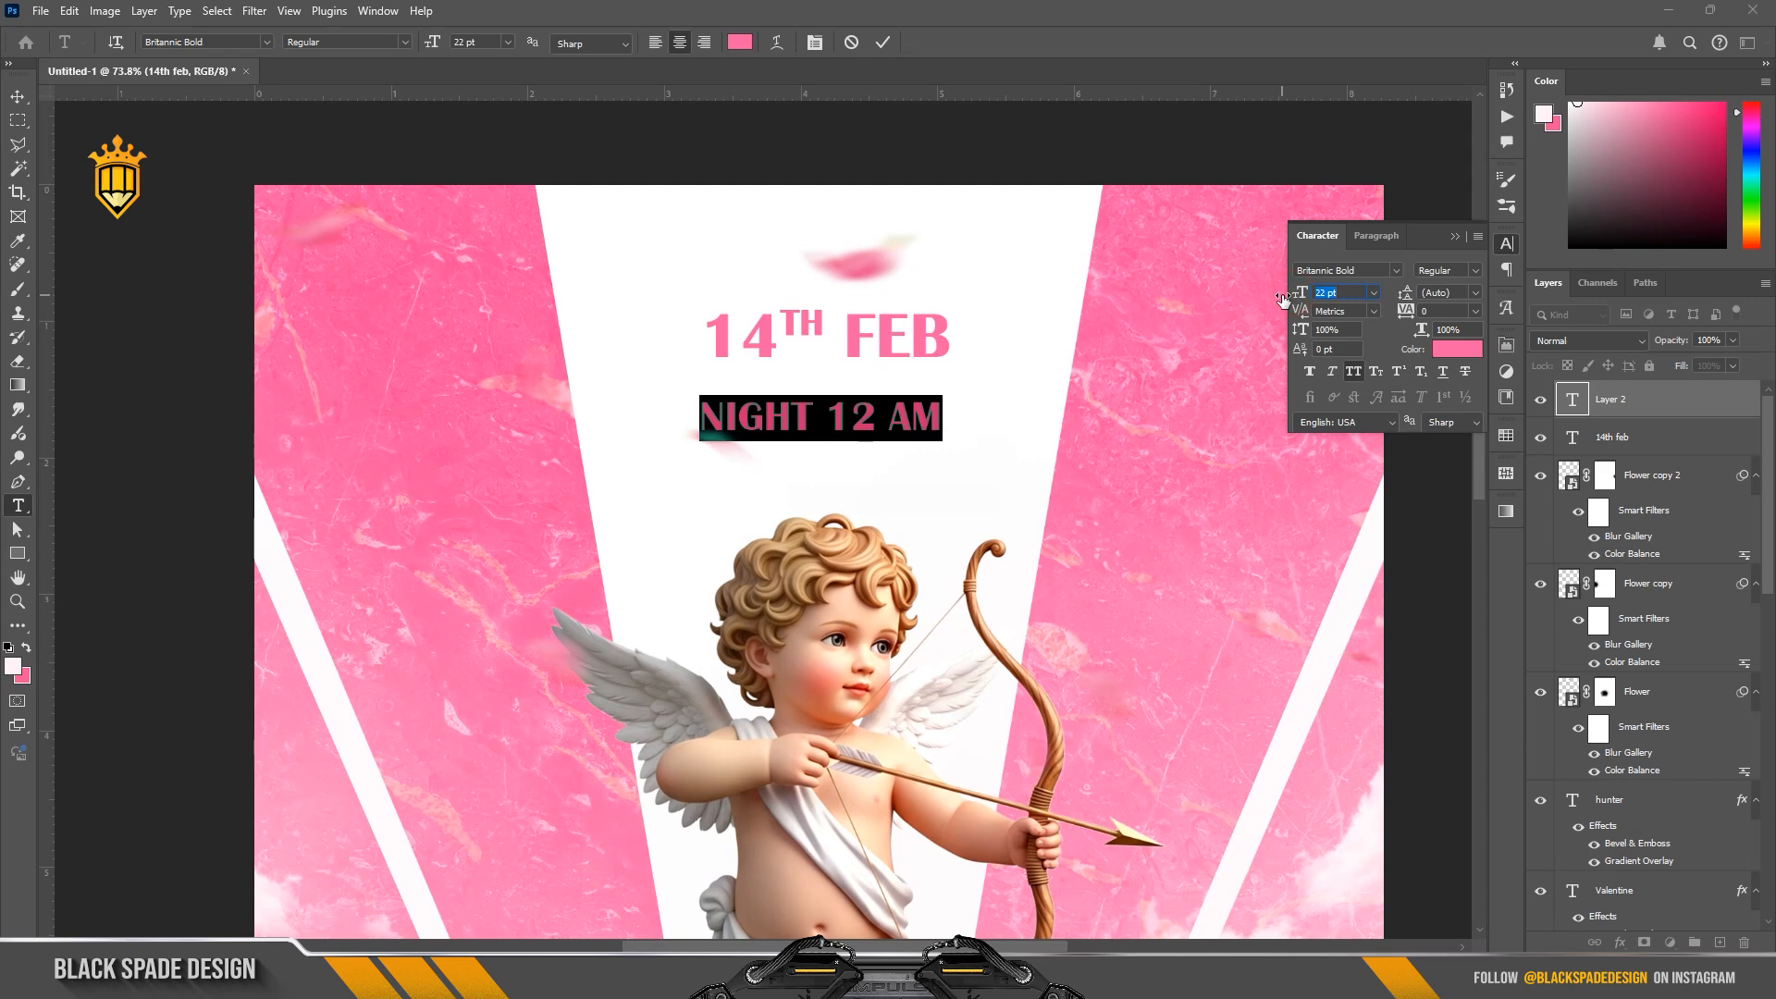
left_click(1397, 270)
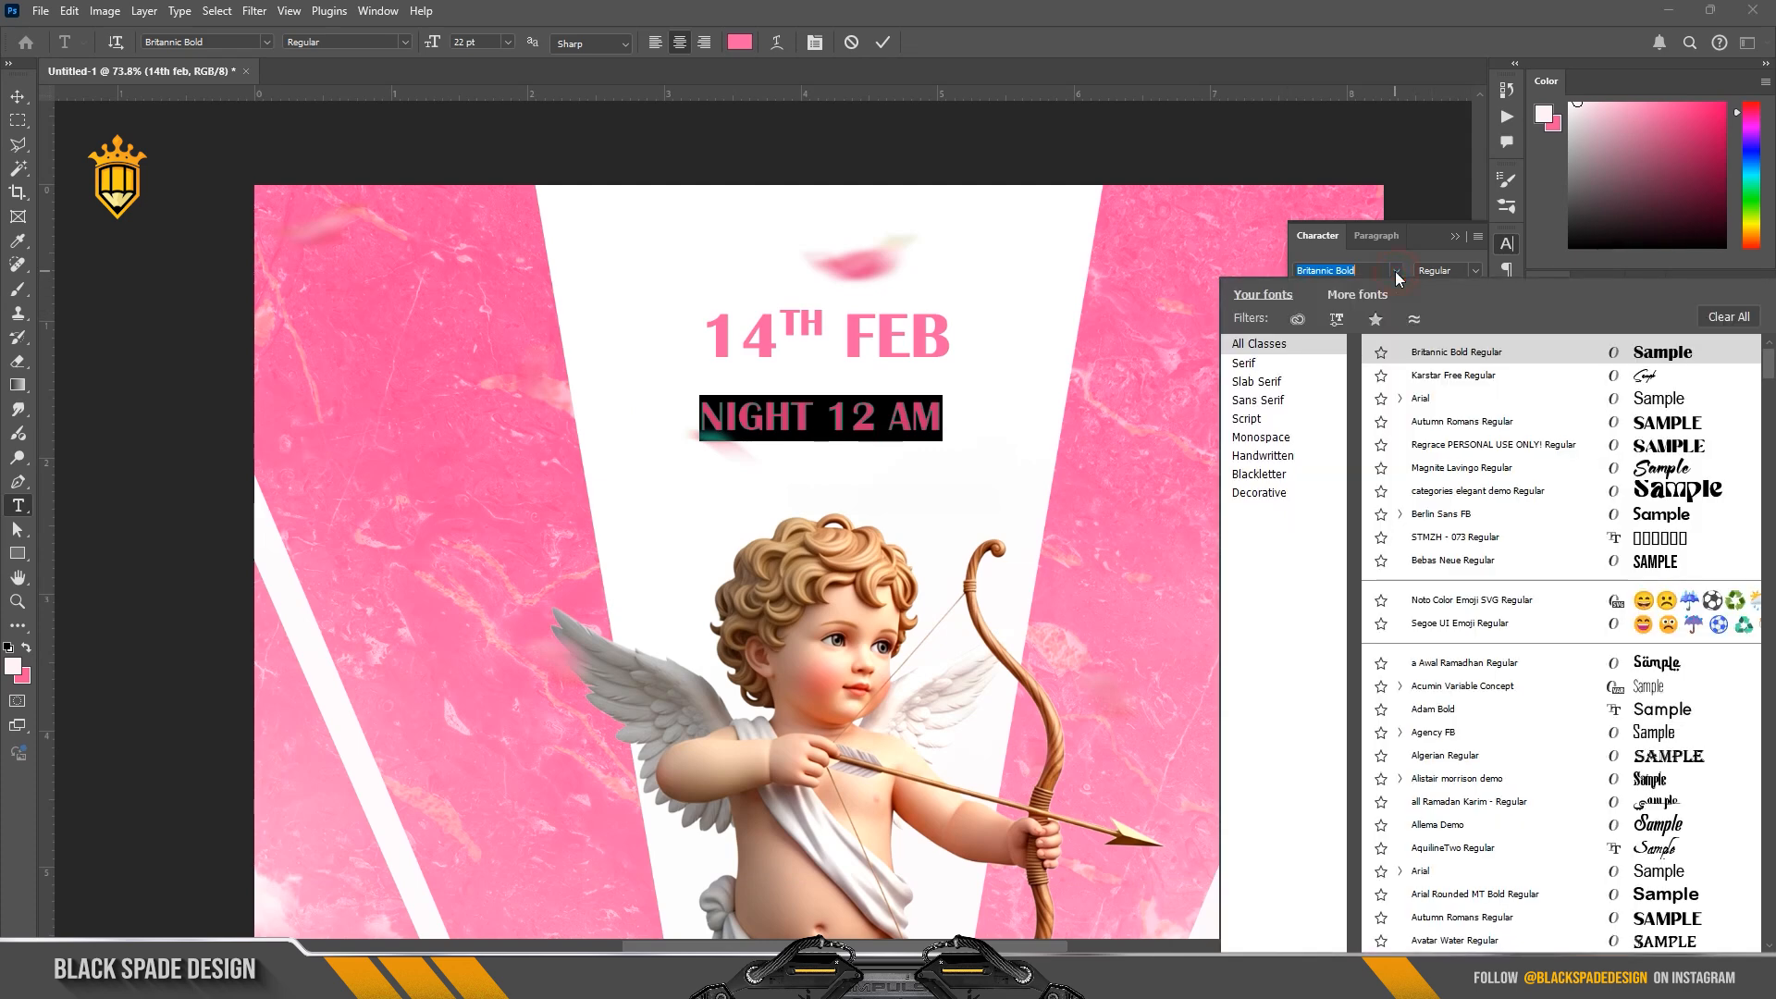
left_click(1429, 402)
left_click(1448, 270)
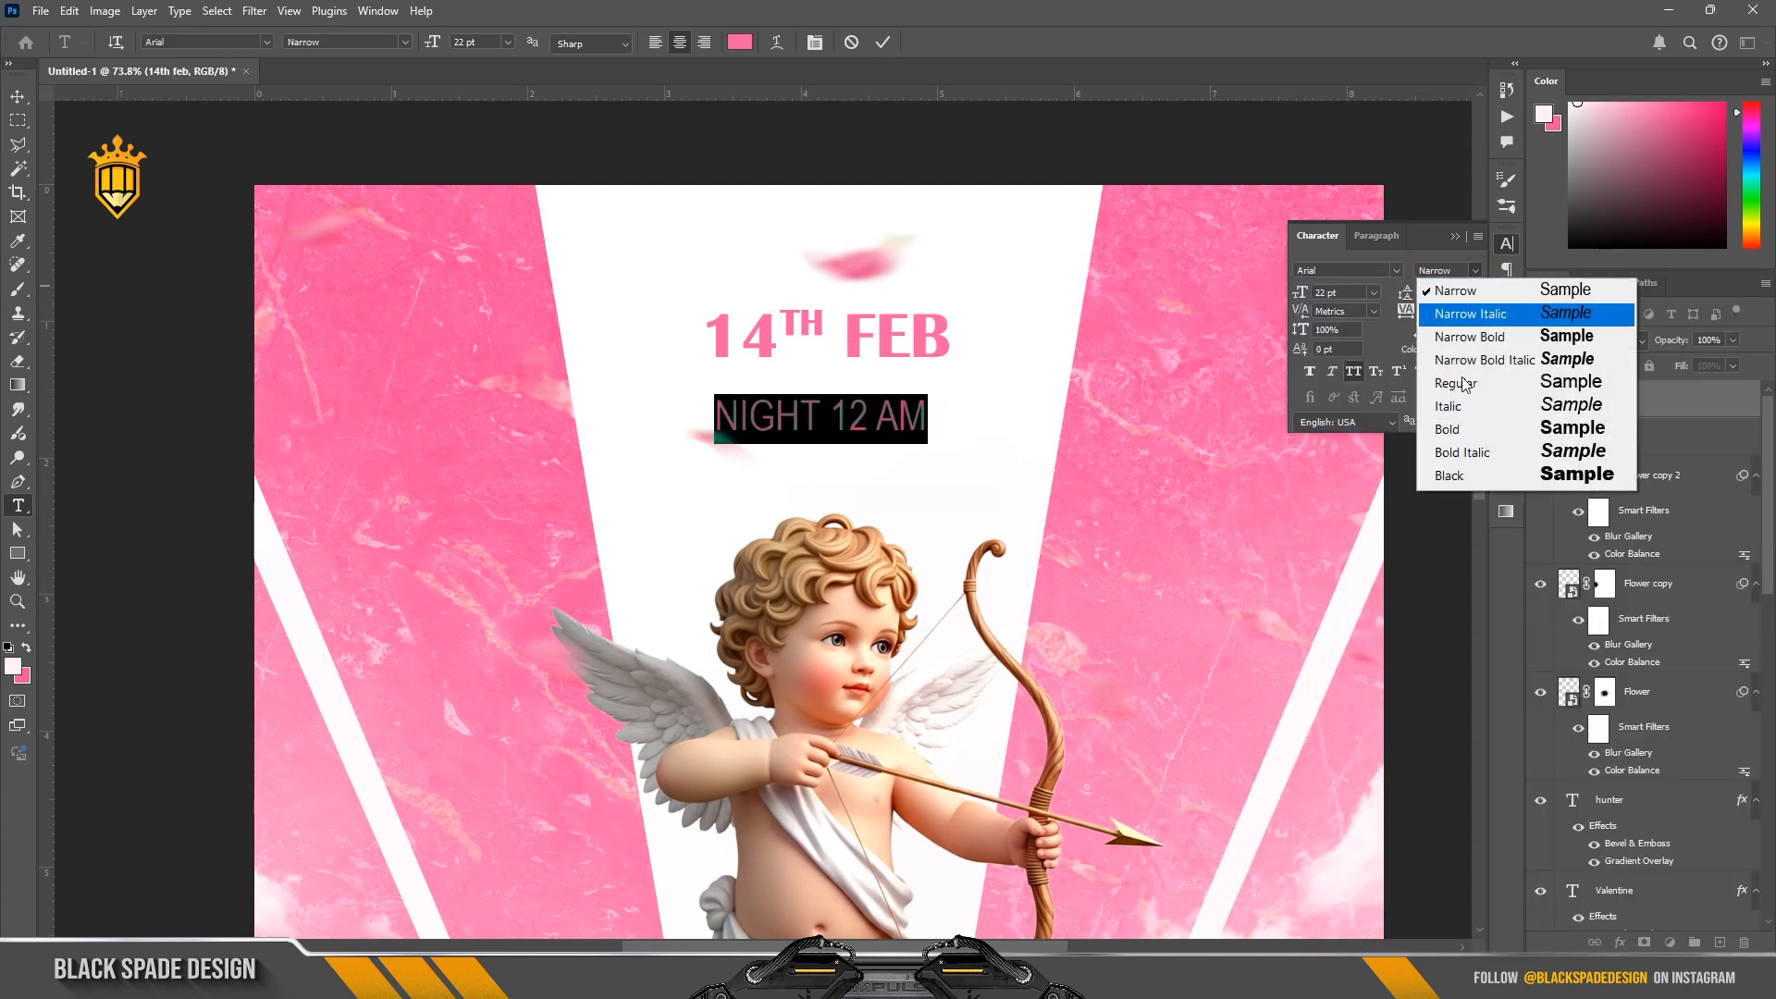
left_click(1458, 427)
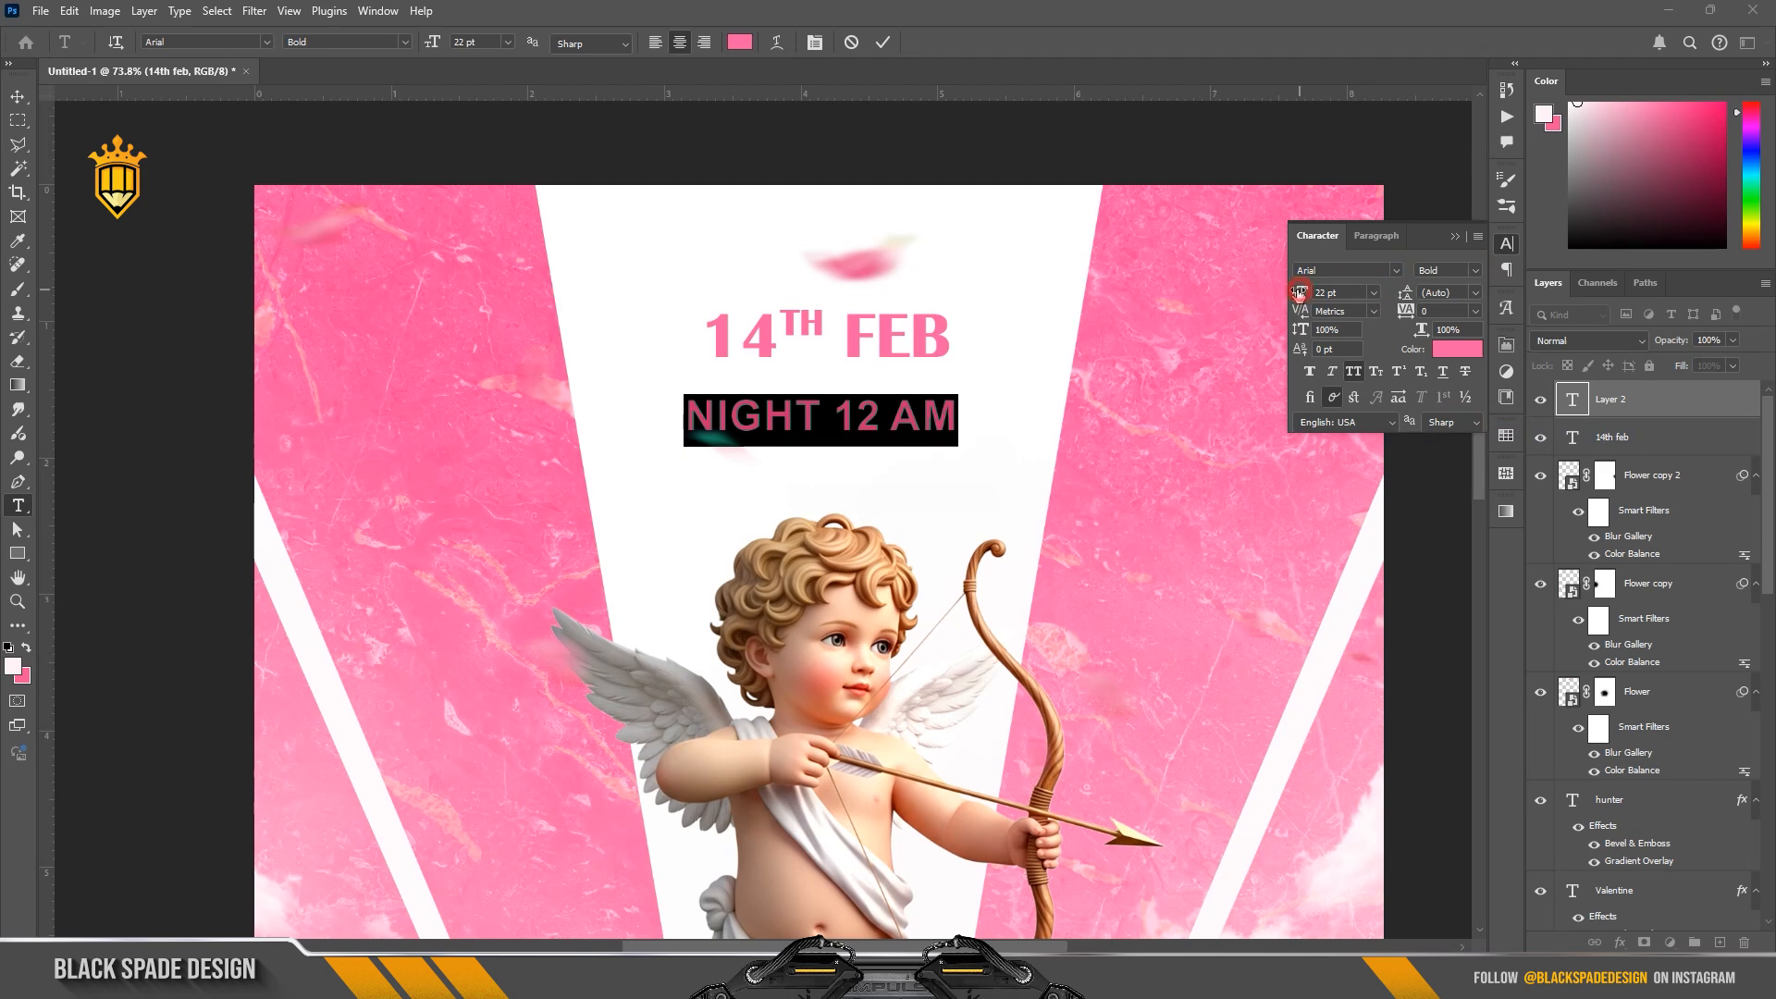
left_click_drag(1299, 292, 1292, 294)
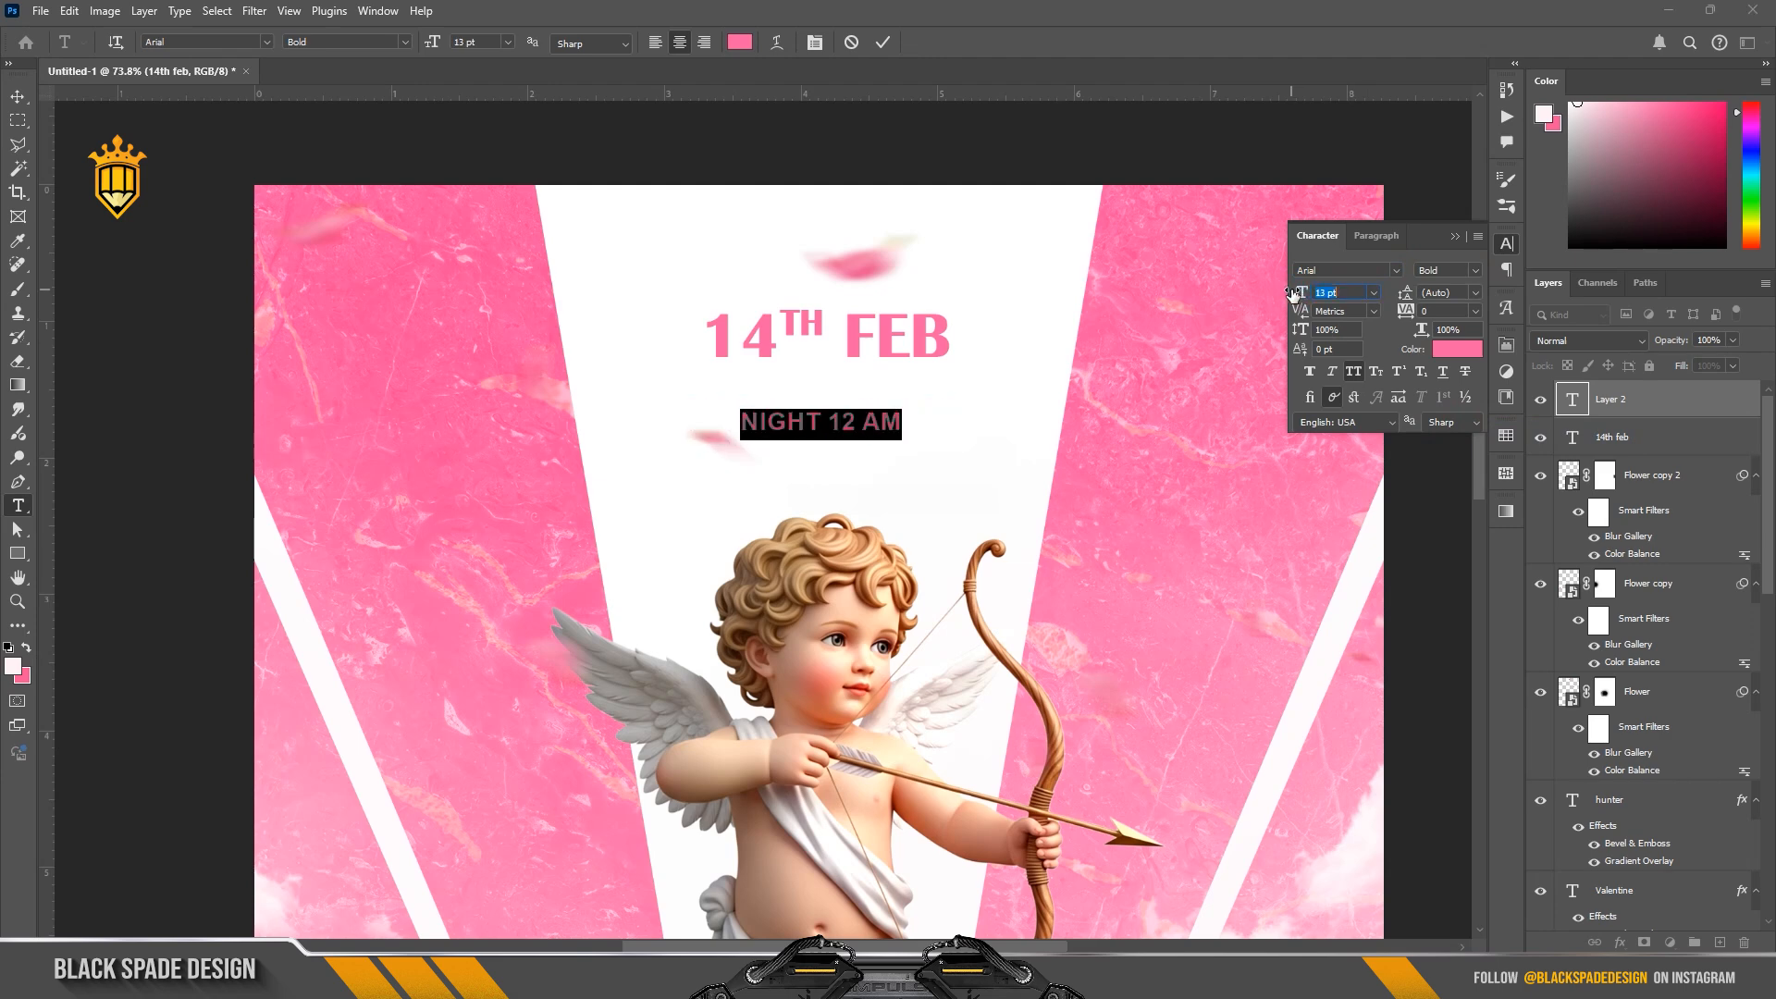
left_click(883, 42)
key("v")
left_click_drag(864, 429, 869, 402)
Step: Draw an unfilled, pink-outlined pill shape about 348 × 71 px around the "NIGHT 12 AM" text
key("u")
scroll(735, 374, "up", 1)
left_click_drag(711, 374, 988, 433)
scroll(777, 418, "up", 2)
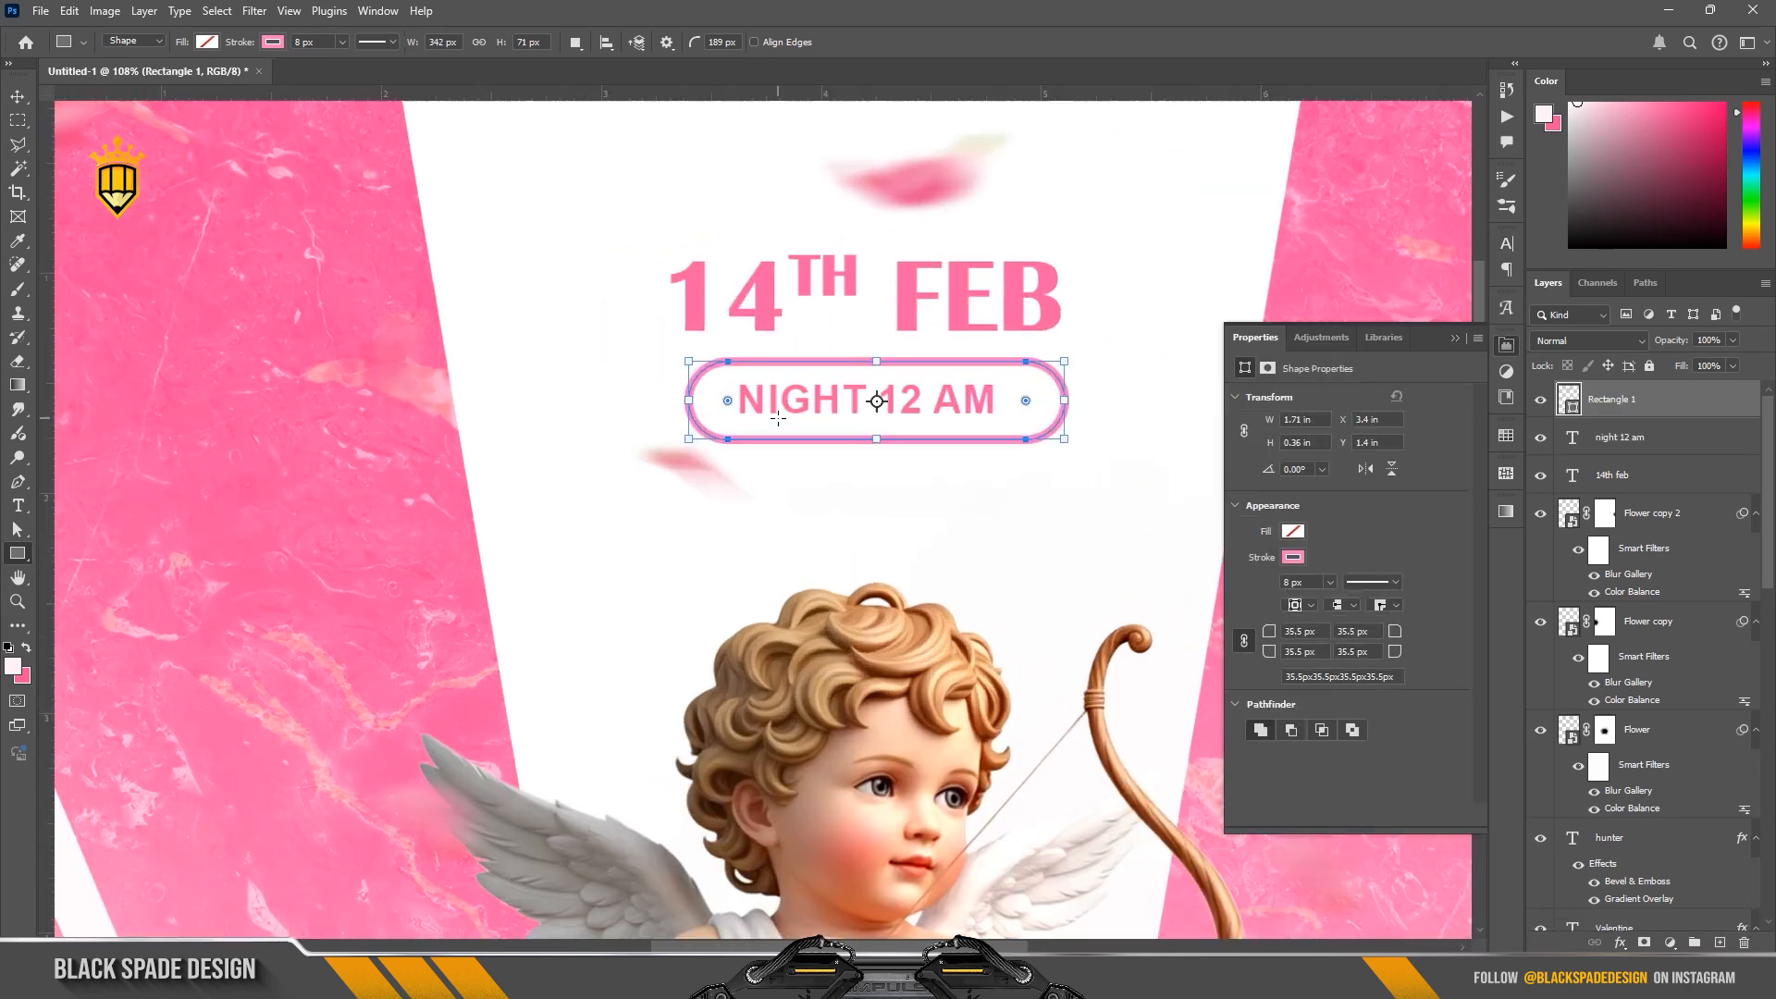
left_click_drag(712, 404, 682, 399)
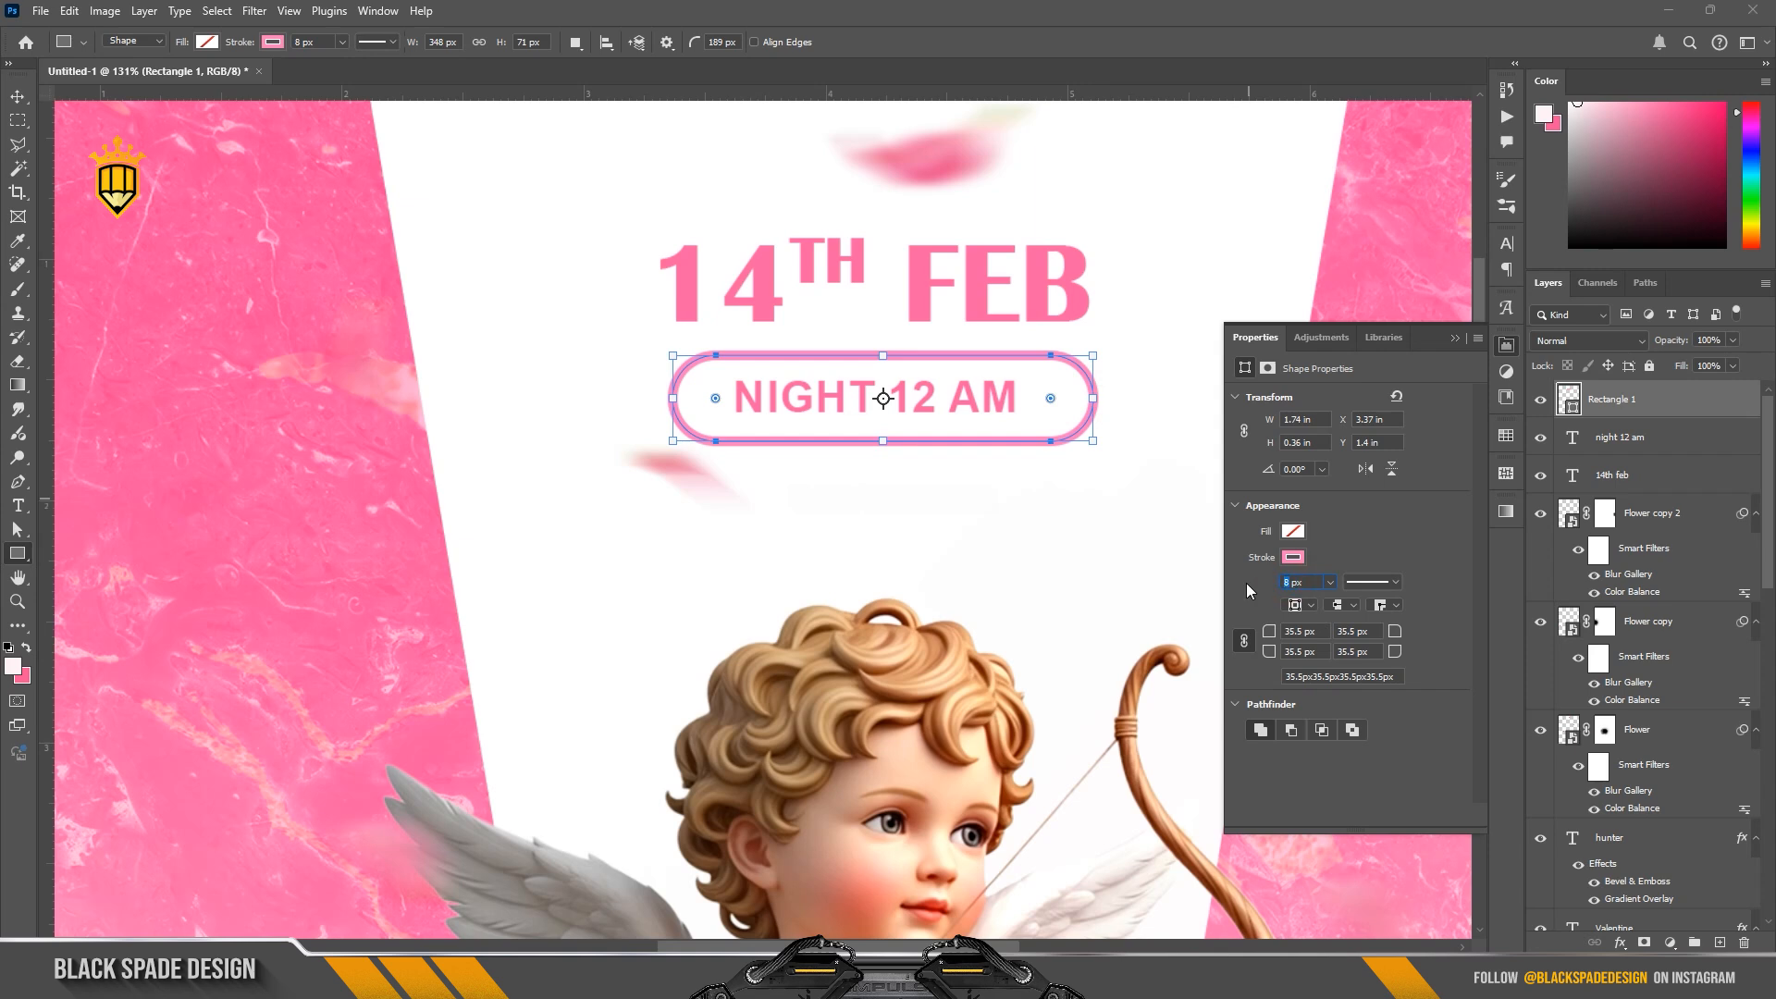
Step: Set the pill outline's stroke to 5 px and color it with pink sampled from the date text
type("5")
key("Return")
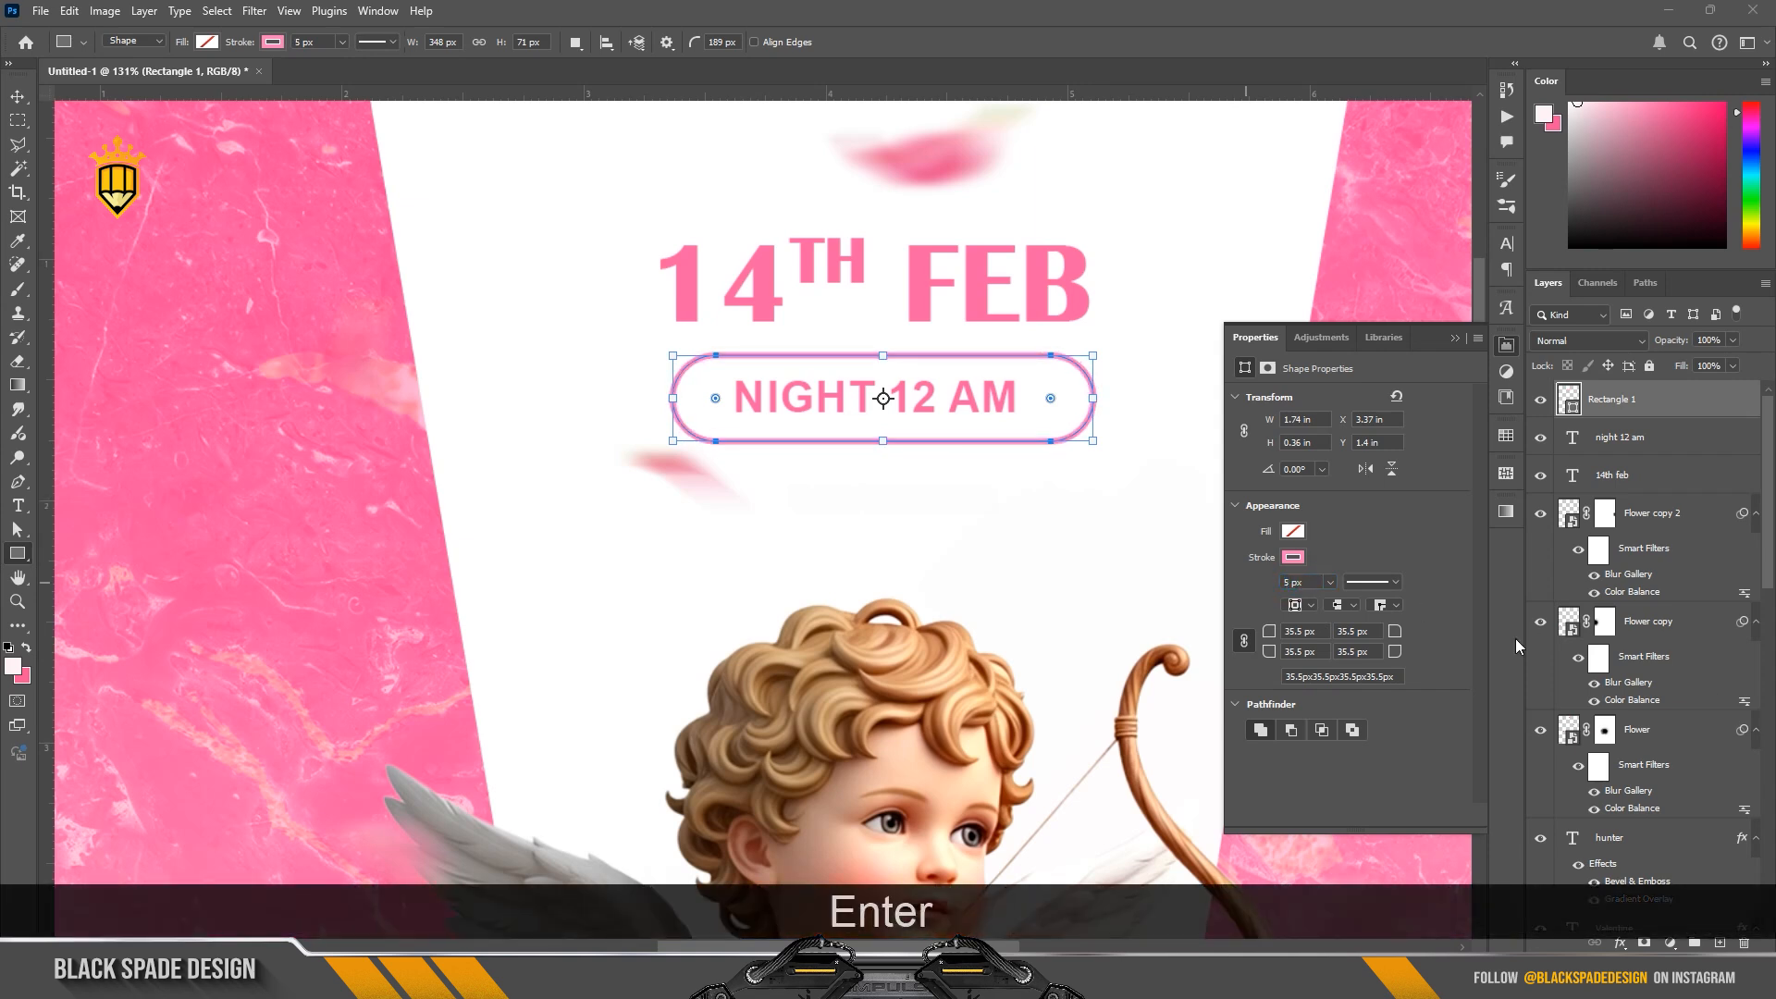
left_click(1293, 557)
left_click(1478, 593)
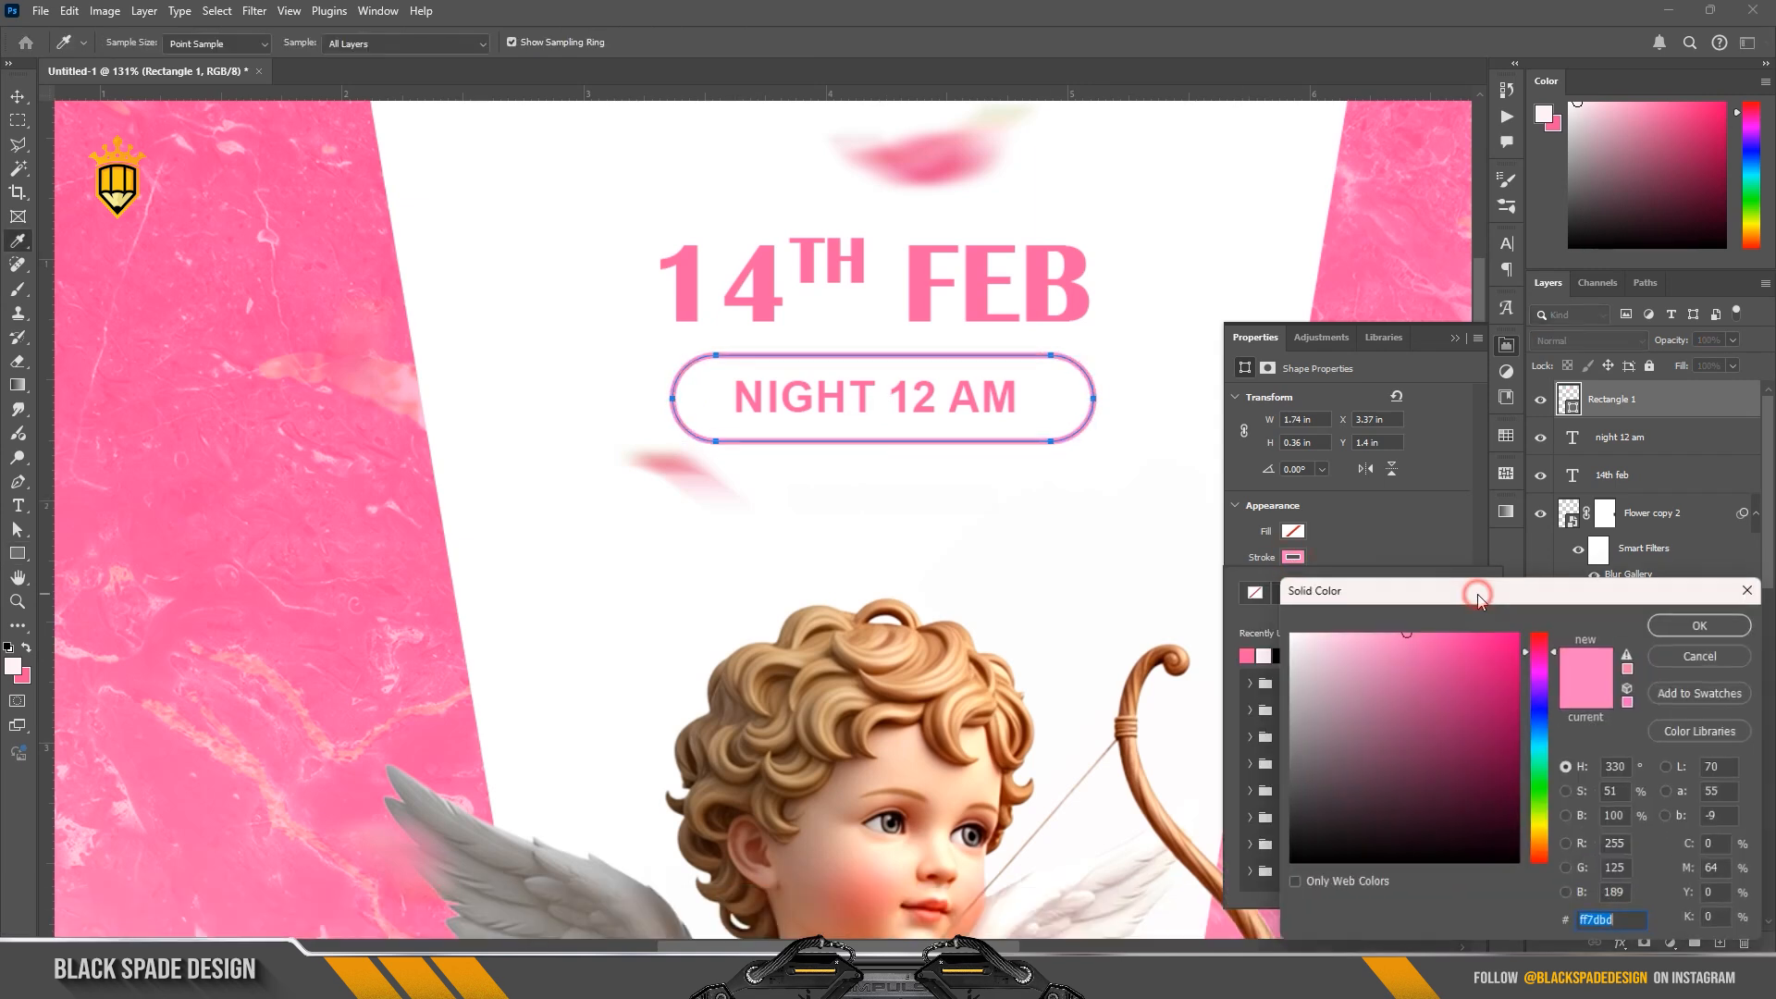
left_click(1044, 301)
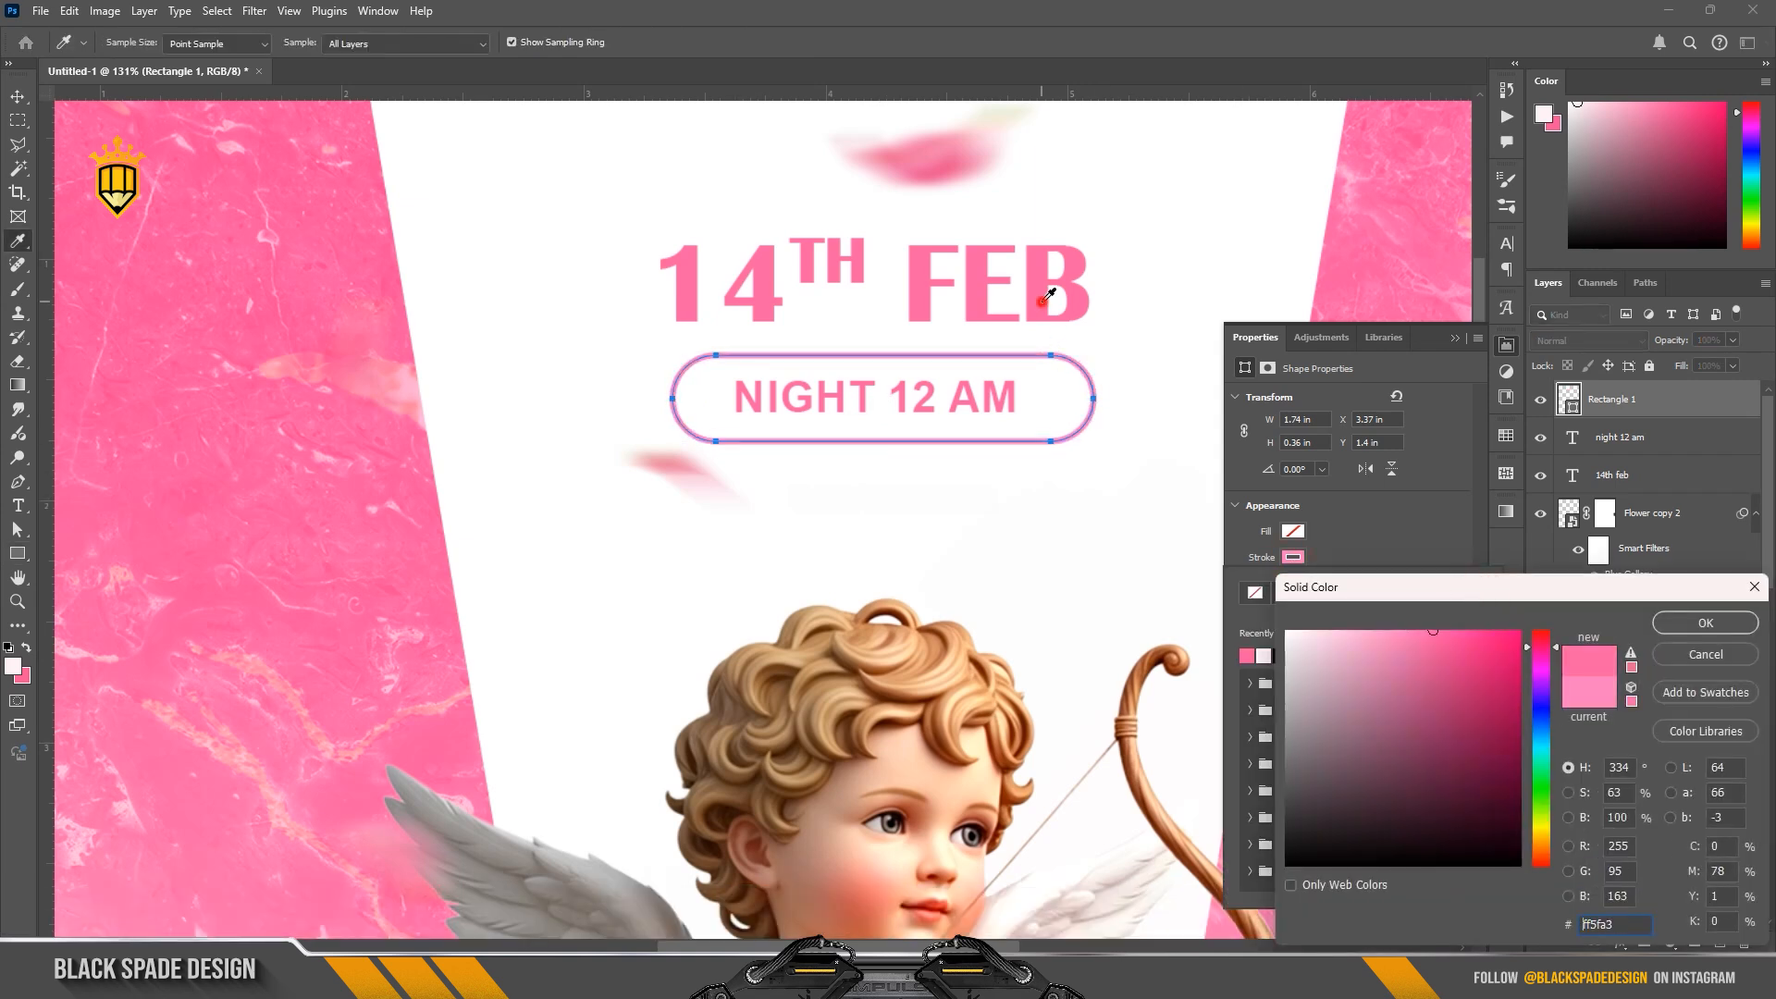
left_click(1689, 626)
Step: Nudge the date text slightly upward above the pill outline
scroll(1054, 484, "down", 5)
key("v")
key("space")
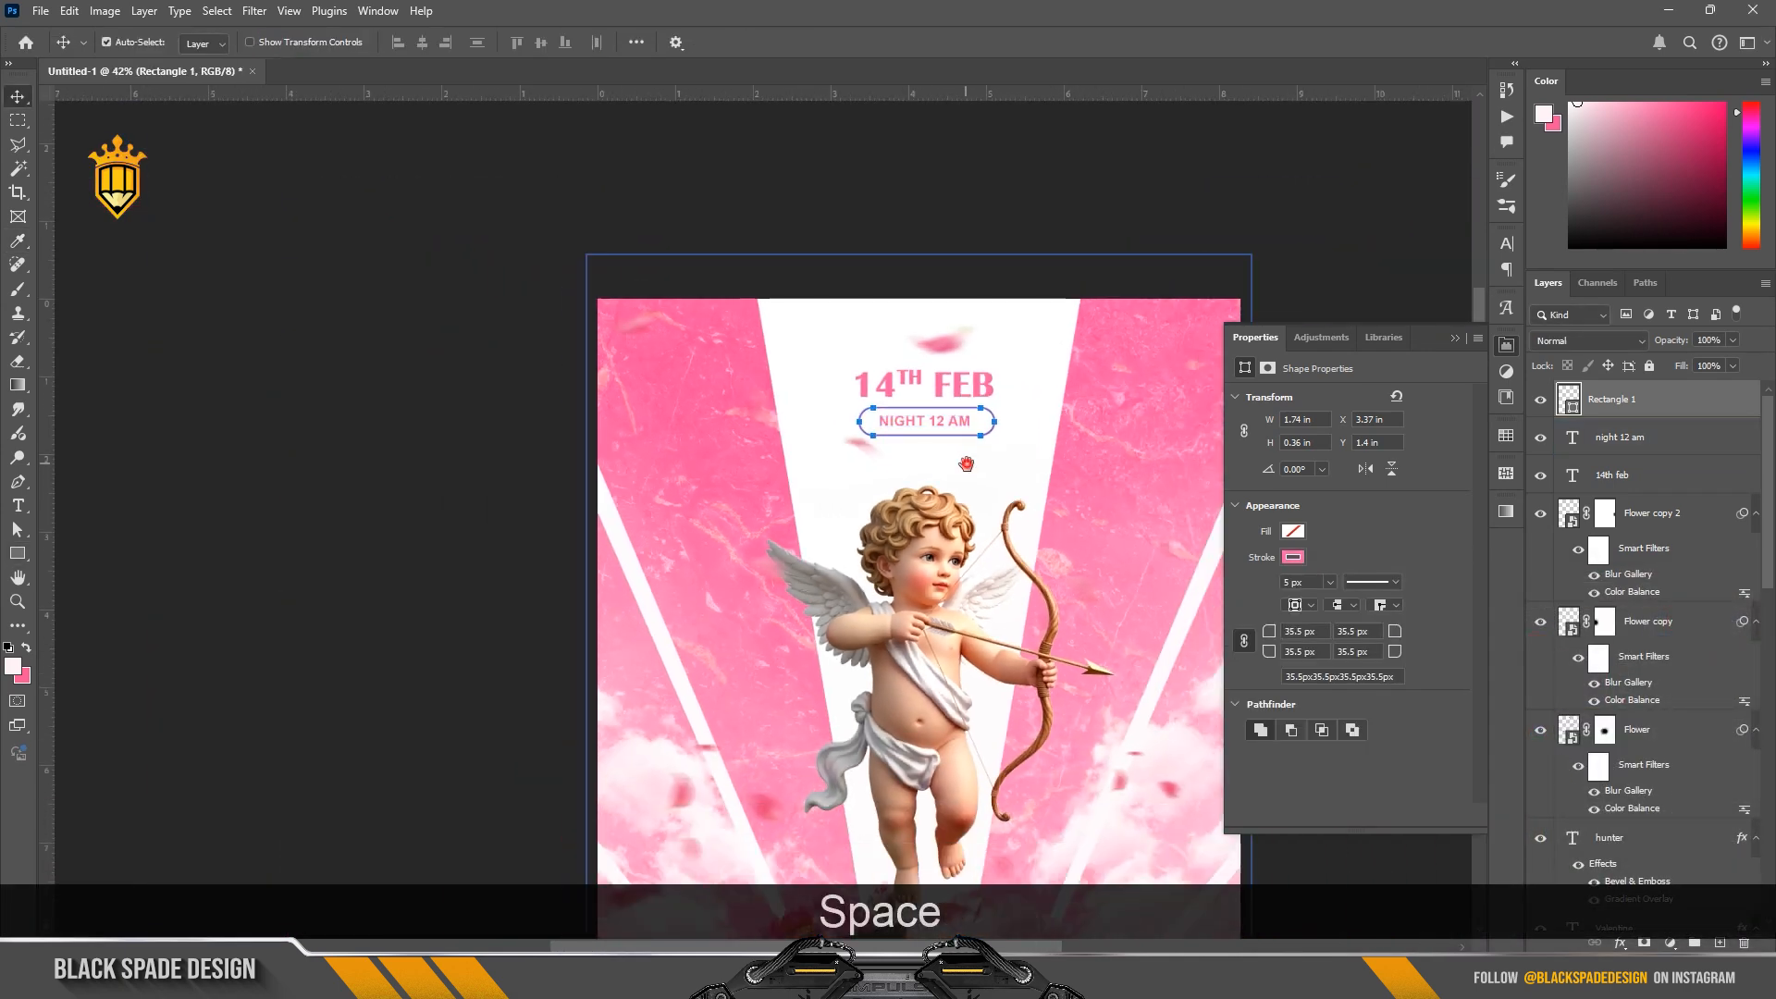
left_click_drag(966, 463, 902, 522)
scroll(868, 444, "up", 4)
left_click_drag(870, 441, 870, 433)
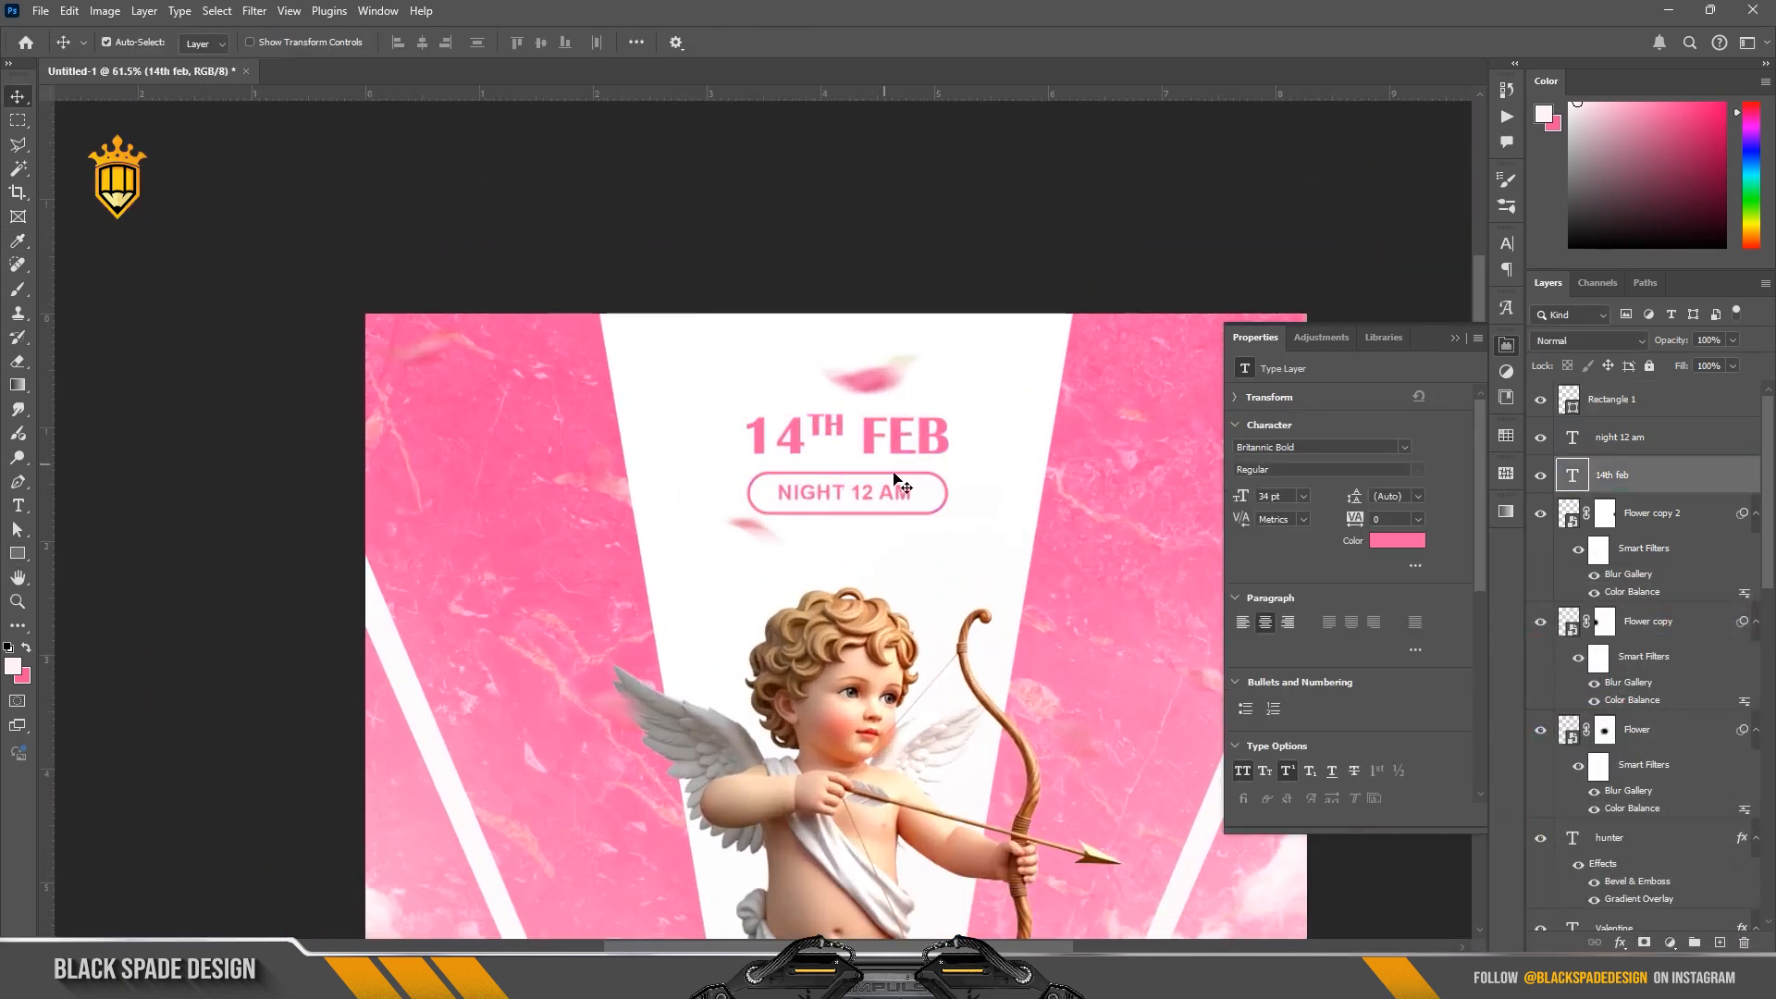
Step: Move the "NIGHT 12 AM" text and its pill outline together slightly up toward the date
left_click(1618, 444)
left_click(1611, 406, "ctrl")
scroll(914, 447, "up", 4)
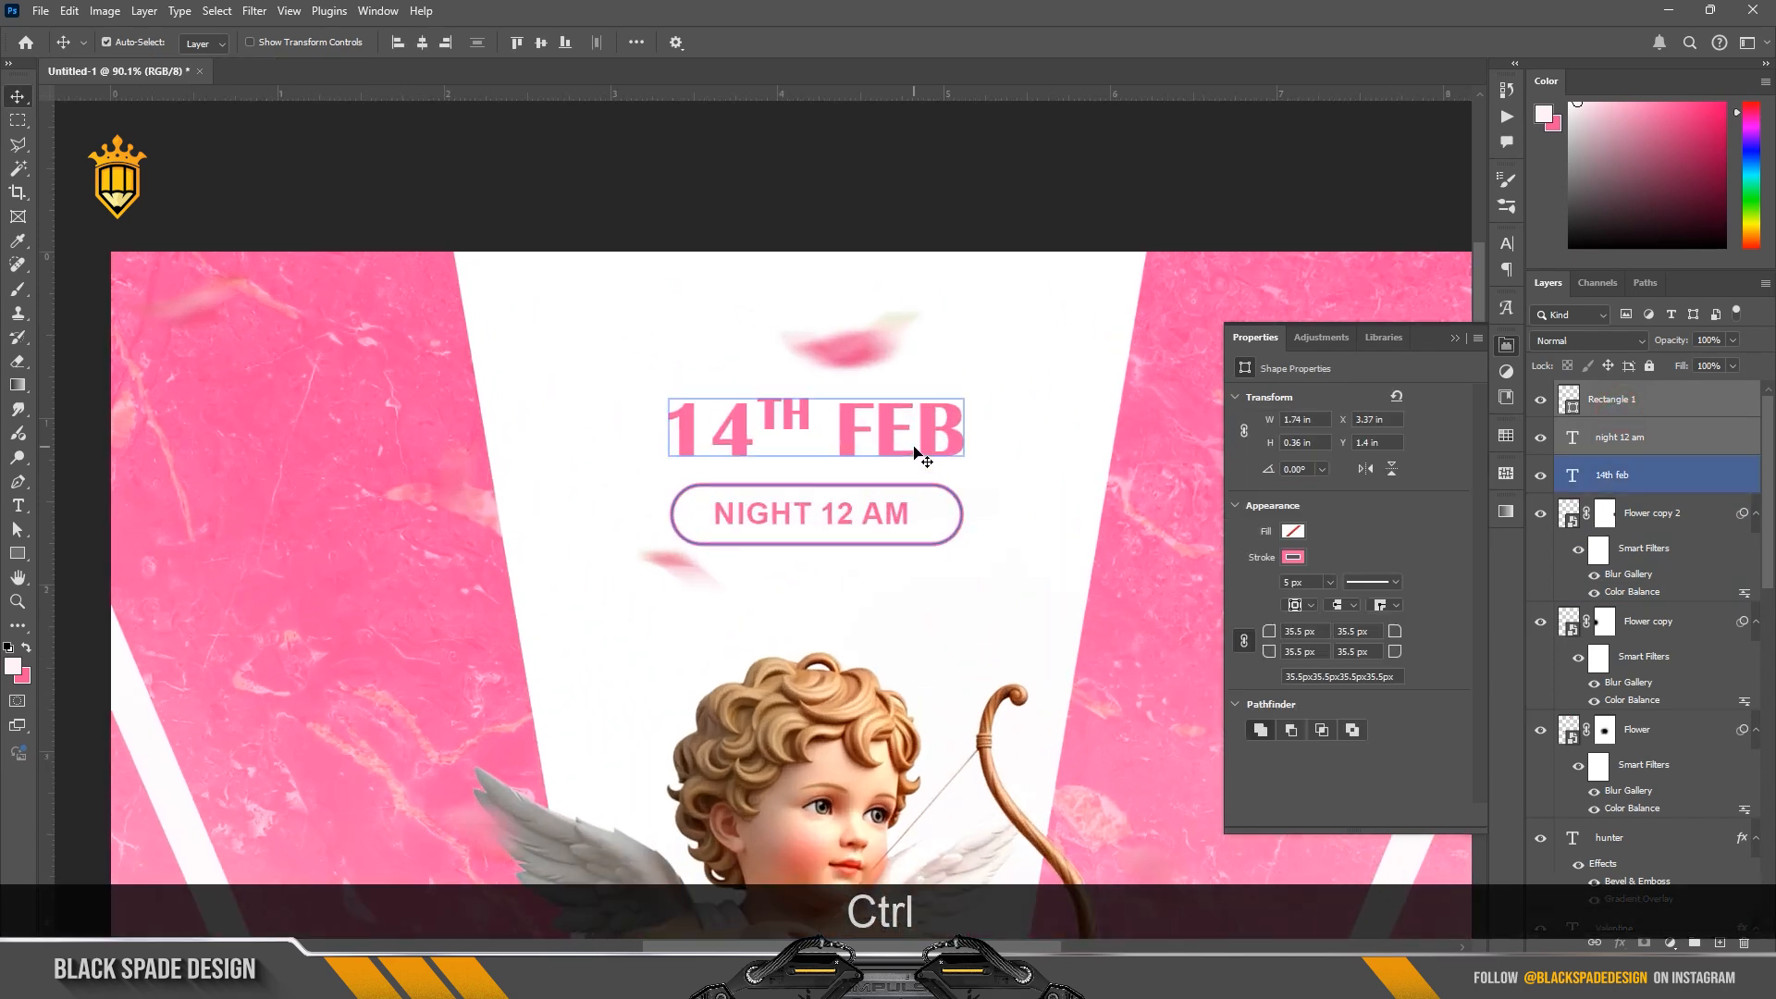
key("ctrl+t")
scroll(861, 521, "up", 2)
left_click_drag(862, 520, 860, 511)
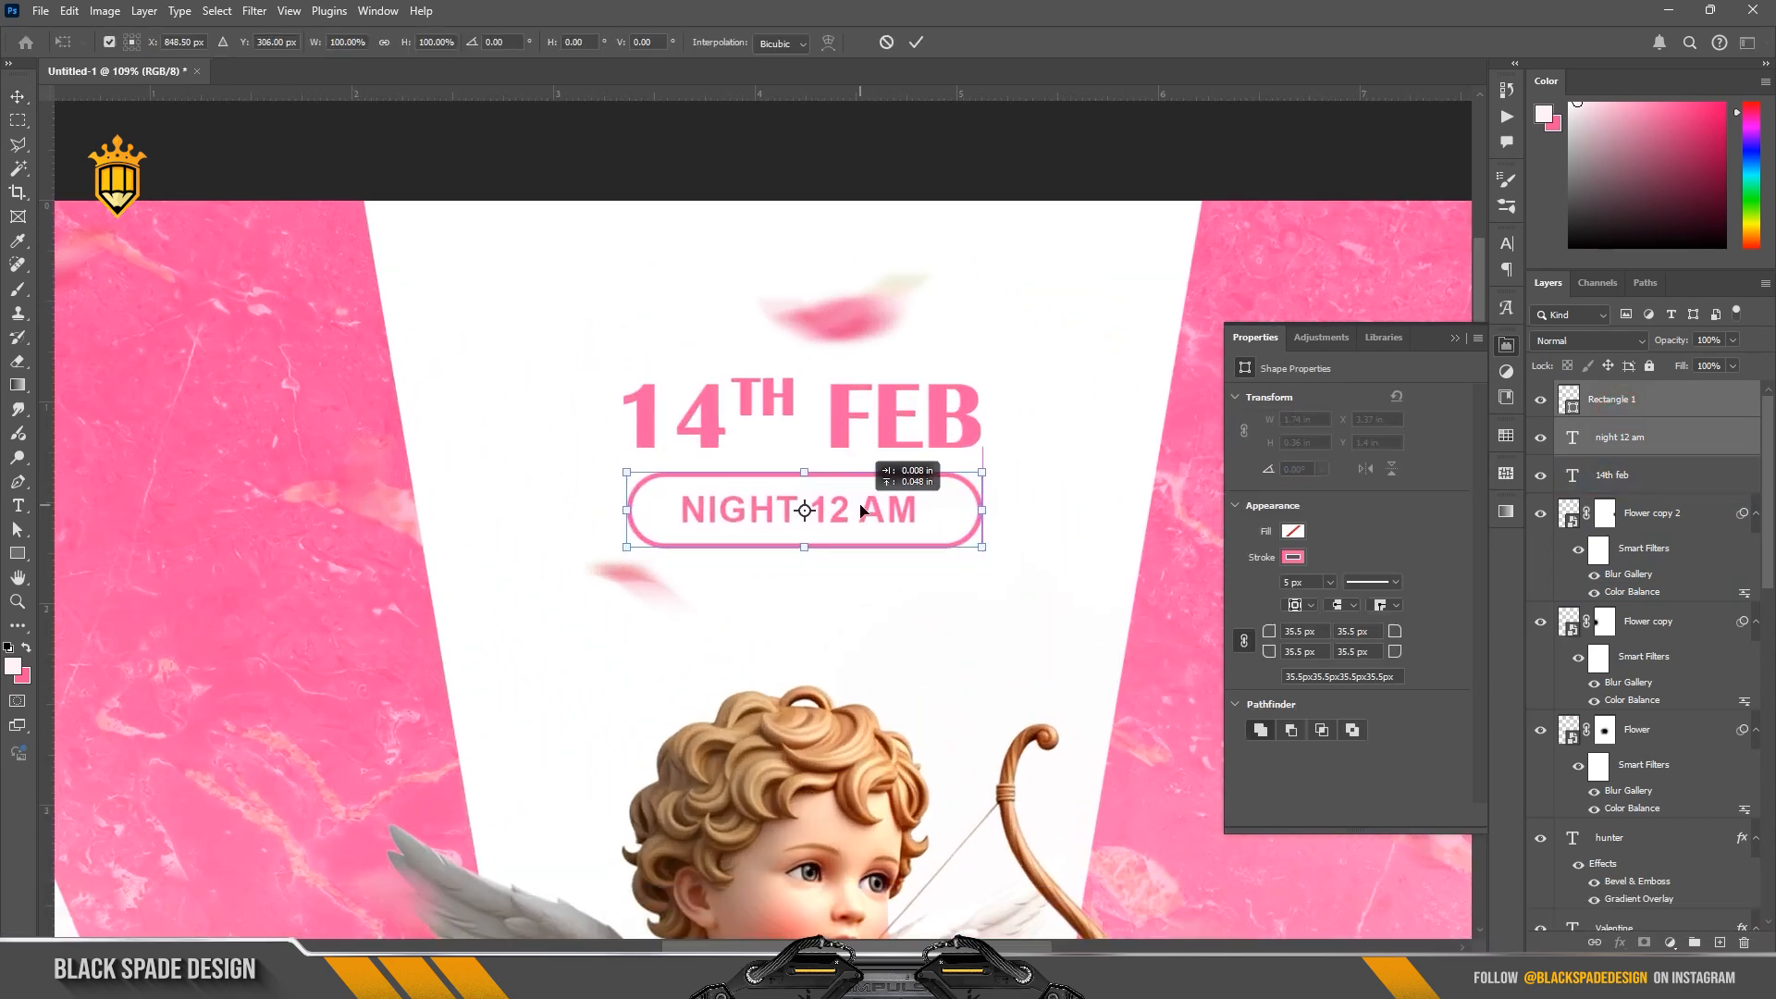
Step: Stretch the pill outline to 101.44% width so its left edge lines up with the date text
left_click(1624, 405)
key("ctrl+t")
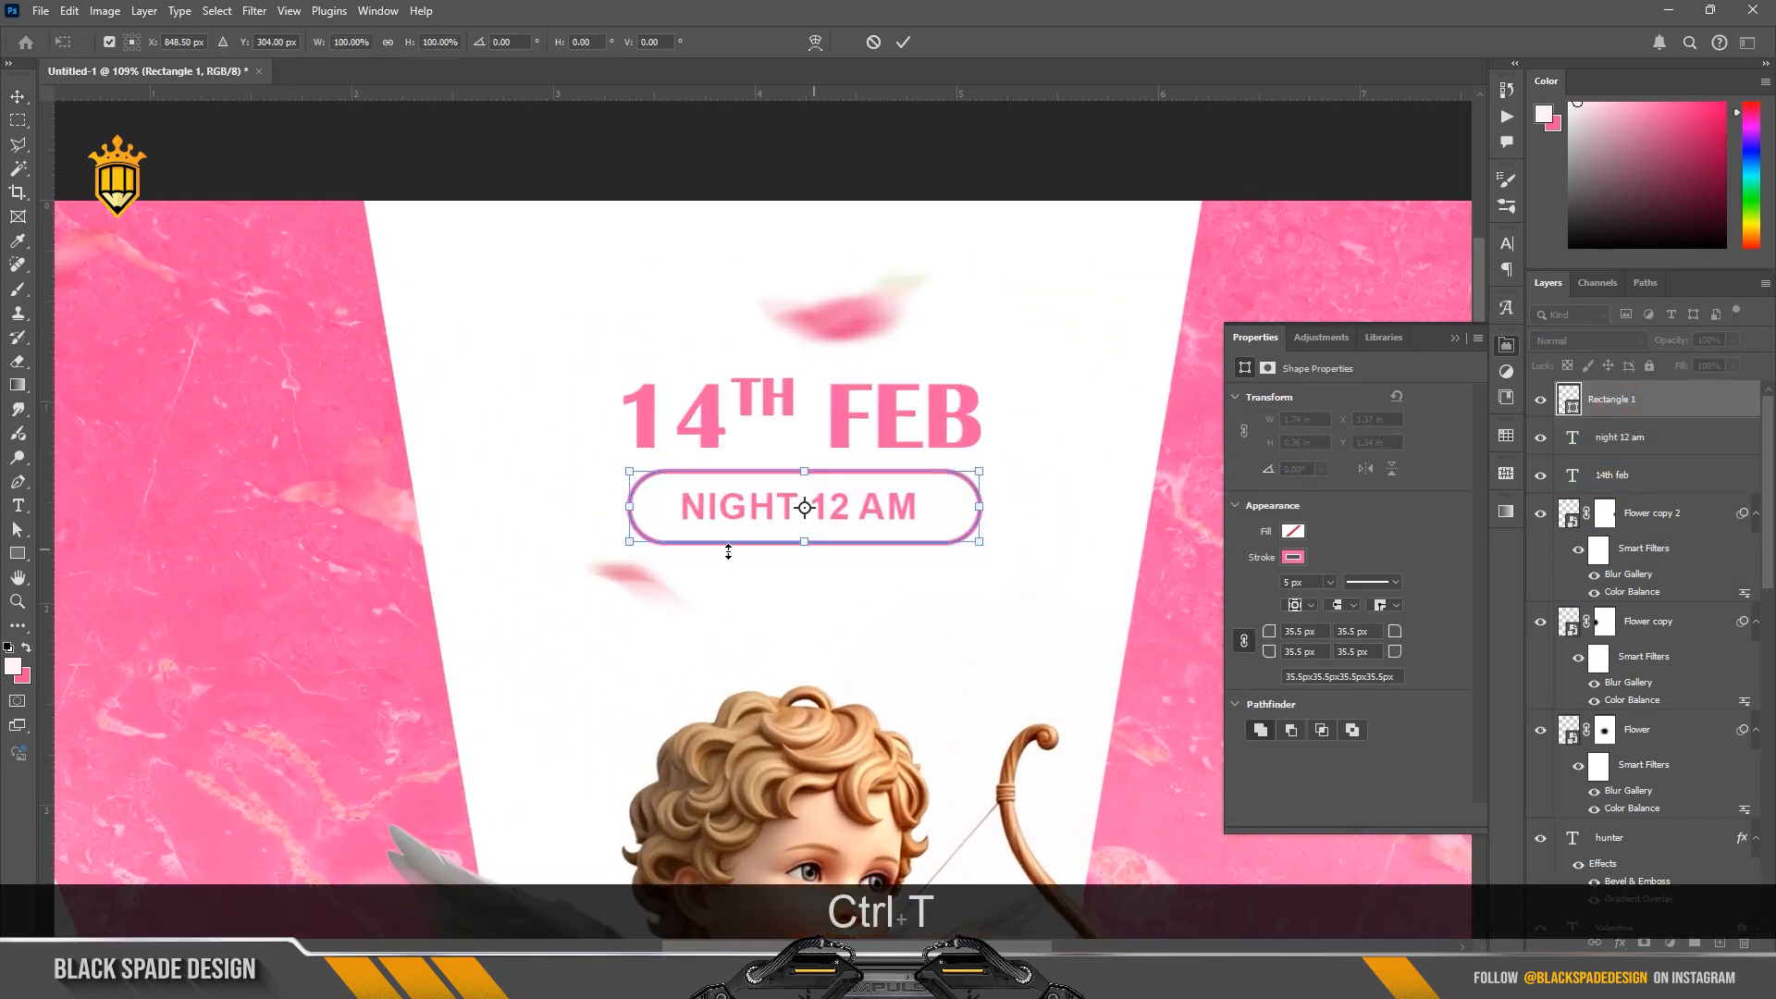
scroll(680, 485, "up", 2)
left_click_drag(605, 492, 597, 492)
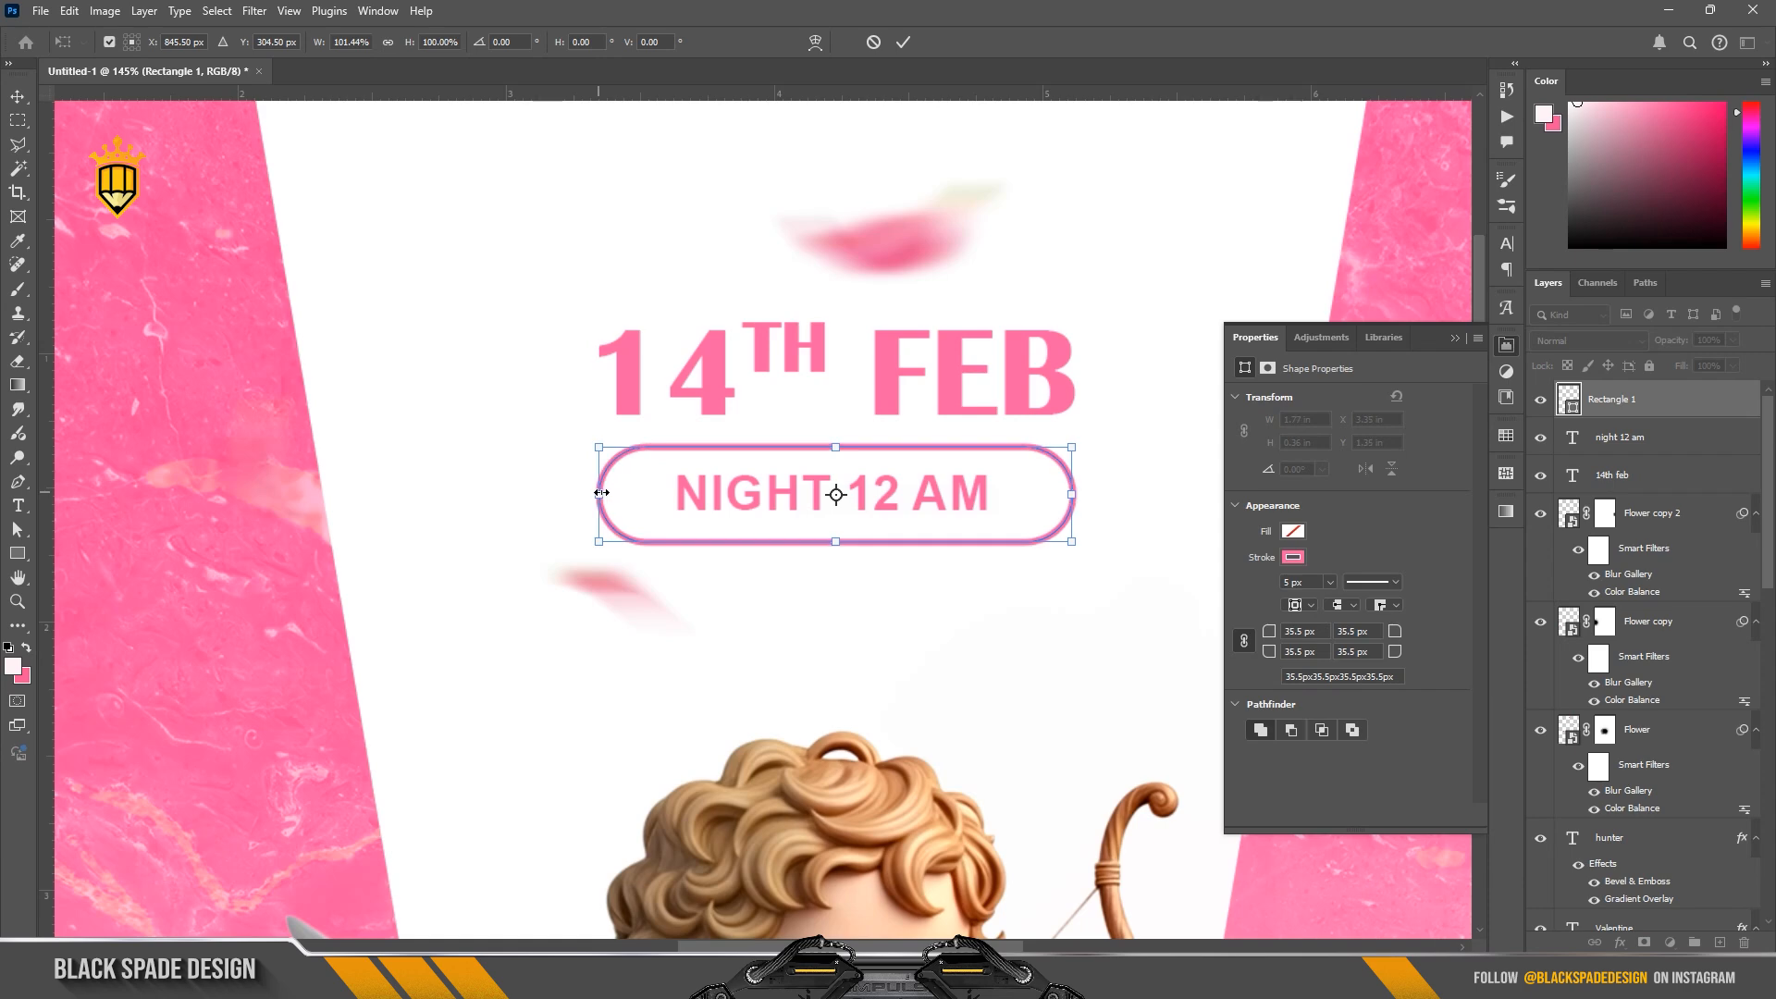
key("Return")
Step: Reposition the "NIGHT 12 AM" text centrally inside the pill outline and scale it to 109.13%
left_click(1637, 442)
scroll(872, 464, "up", 2)
key("ctrl+t")
left_click_drag(914, 514, 912, 519)
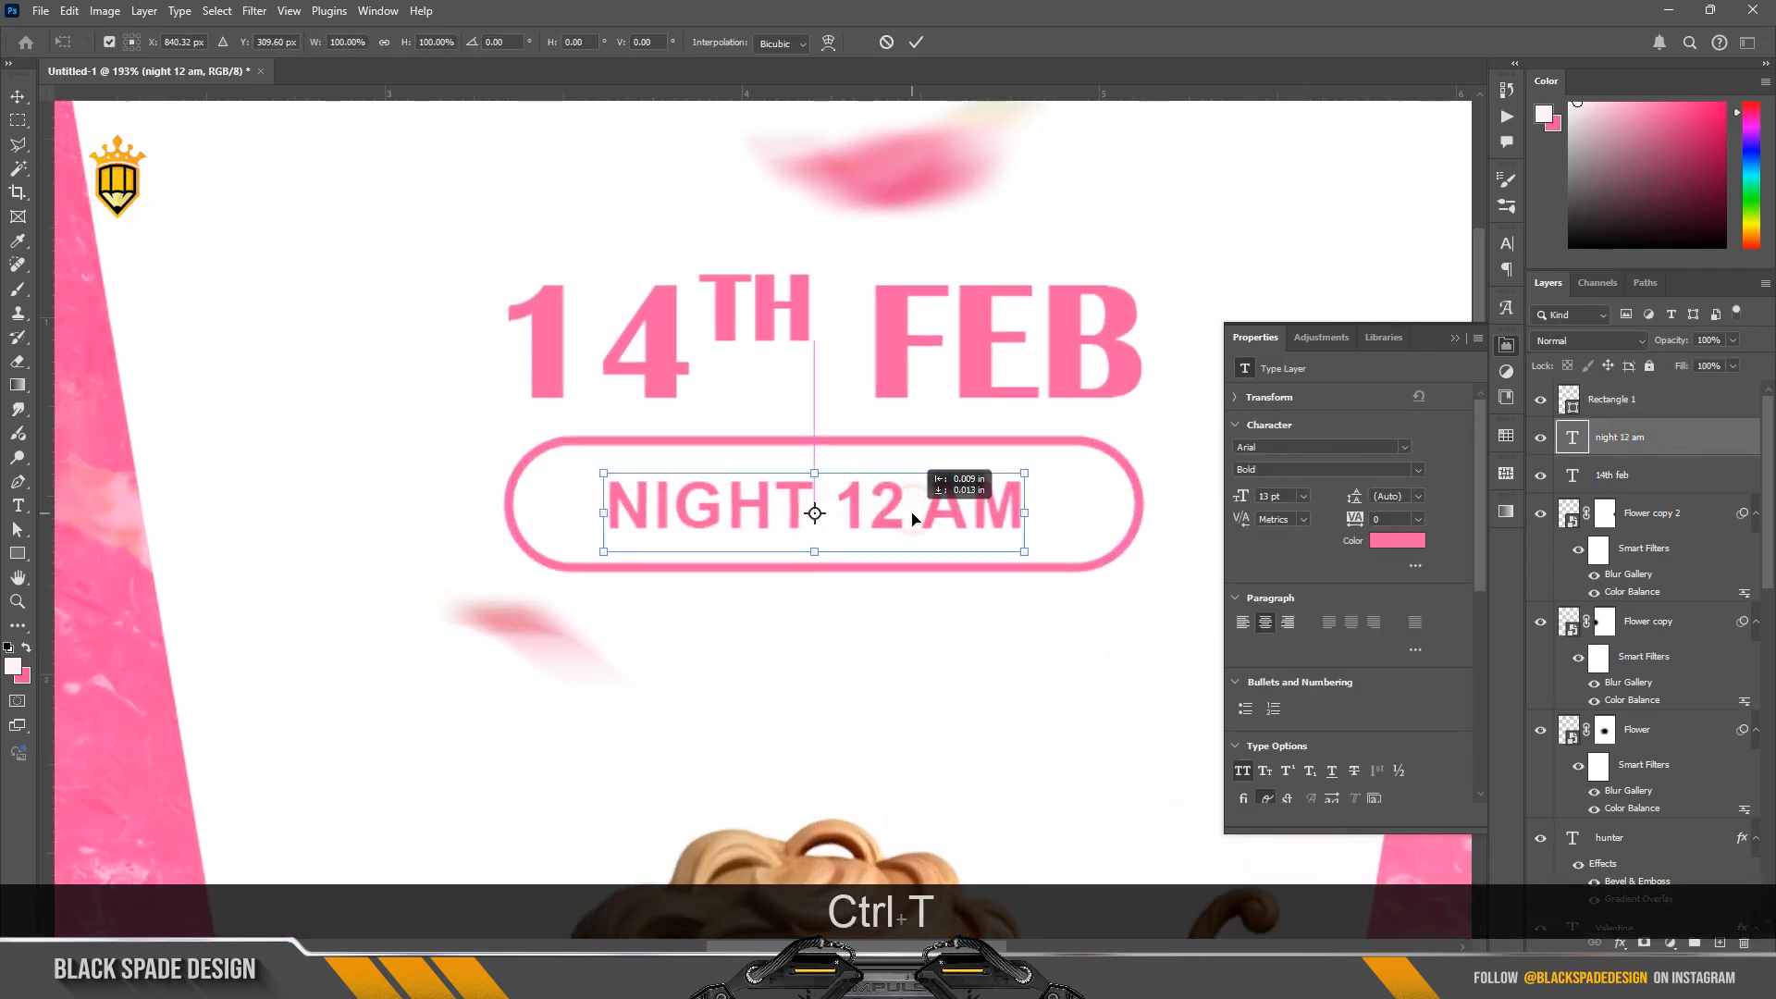
left_click_drag(1024, 473, 1045, 469)
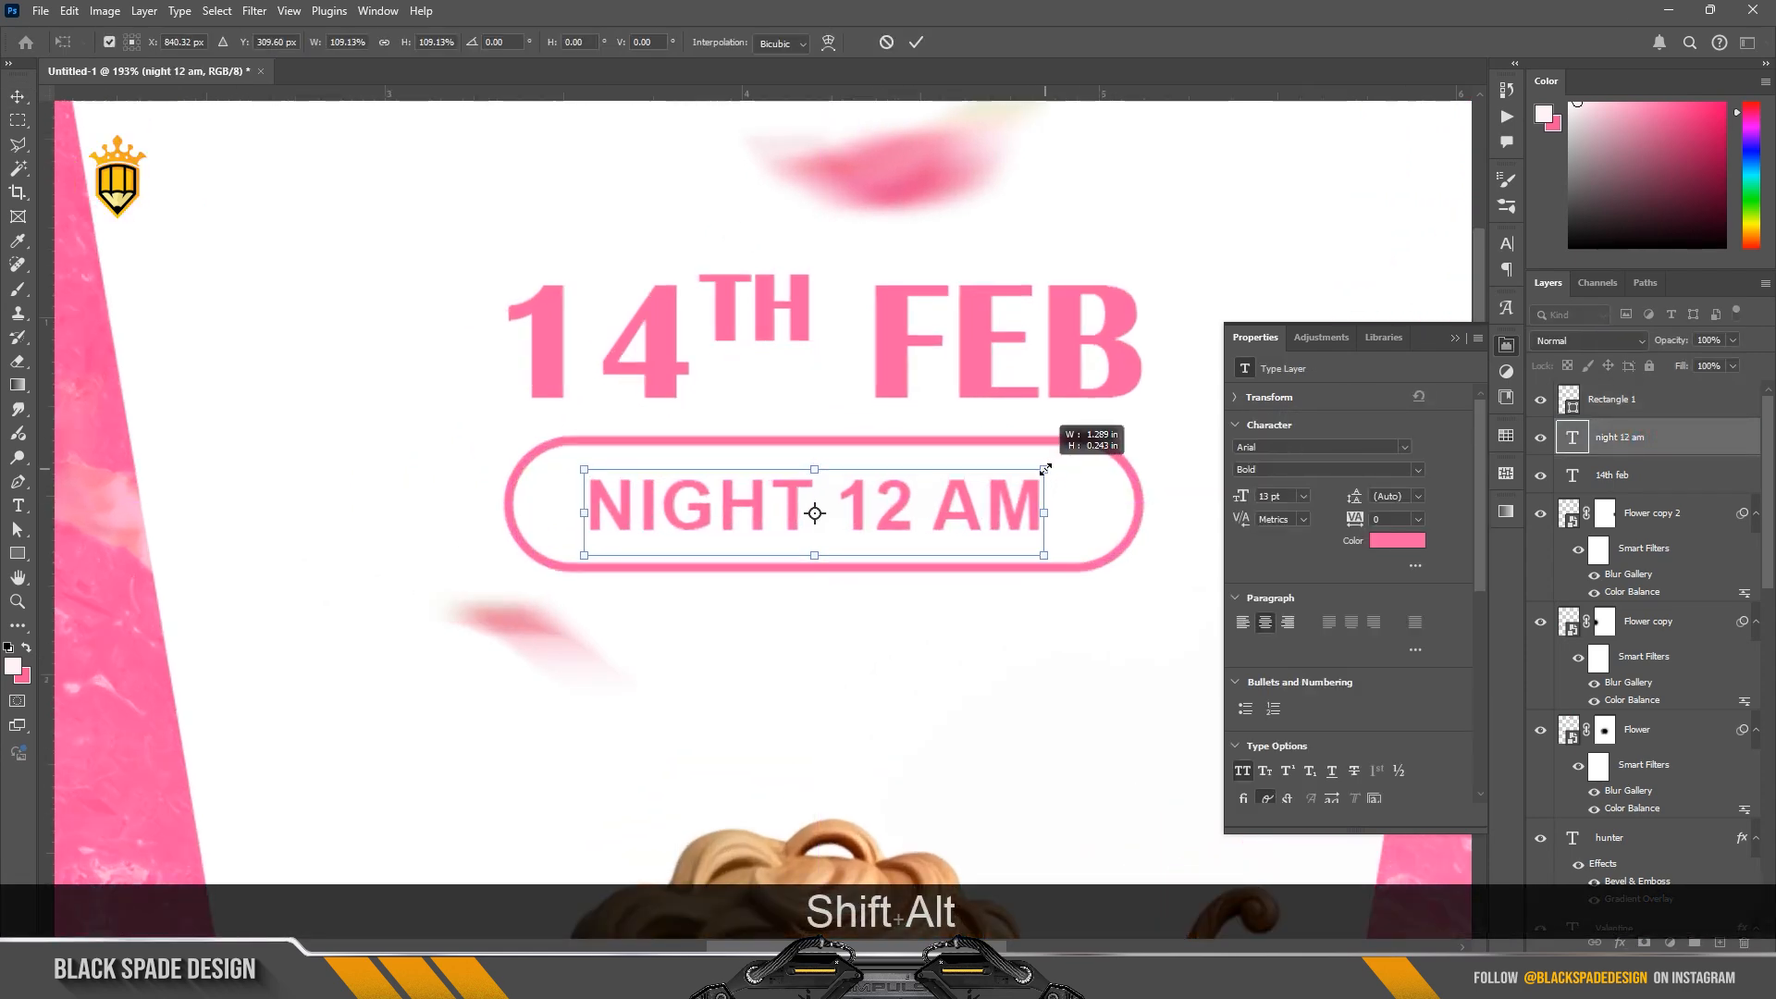
key("Return")
Step: Hide the small petals below the arrow tip by painting black on the Flower copy 2 mask with a 150 px brush
scroll(924, 453, "down", 5)
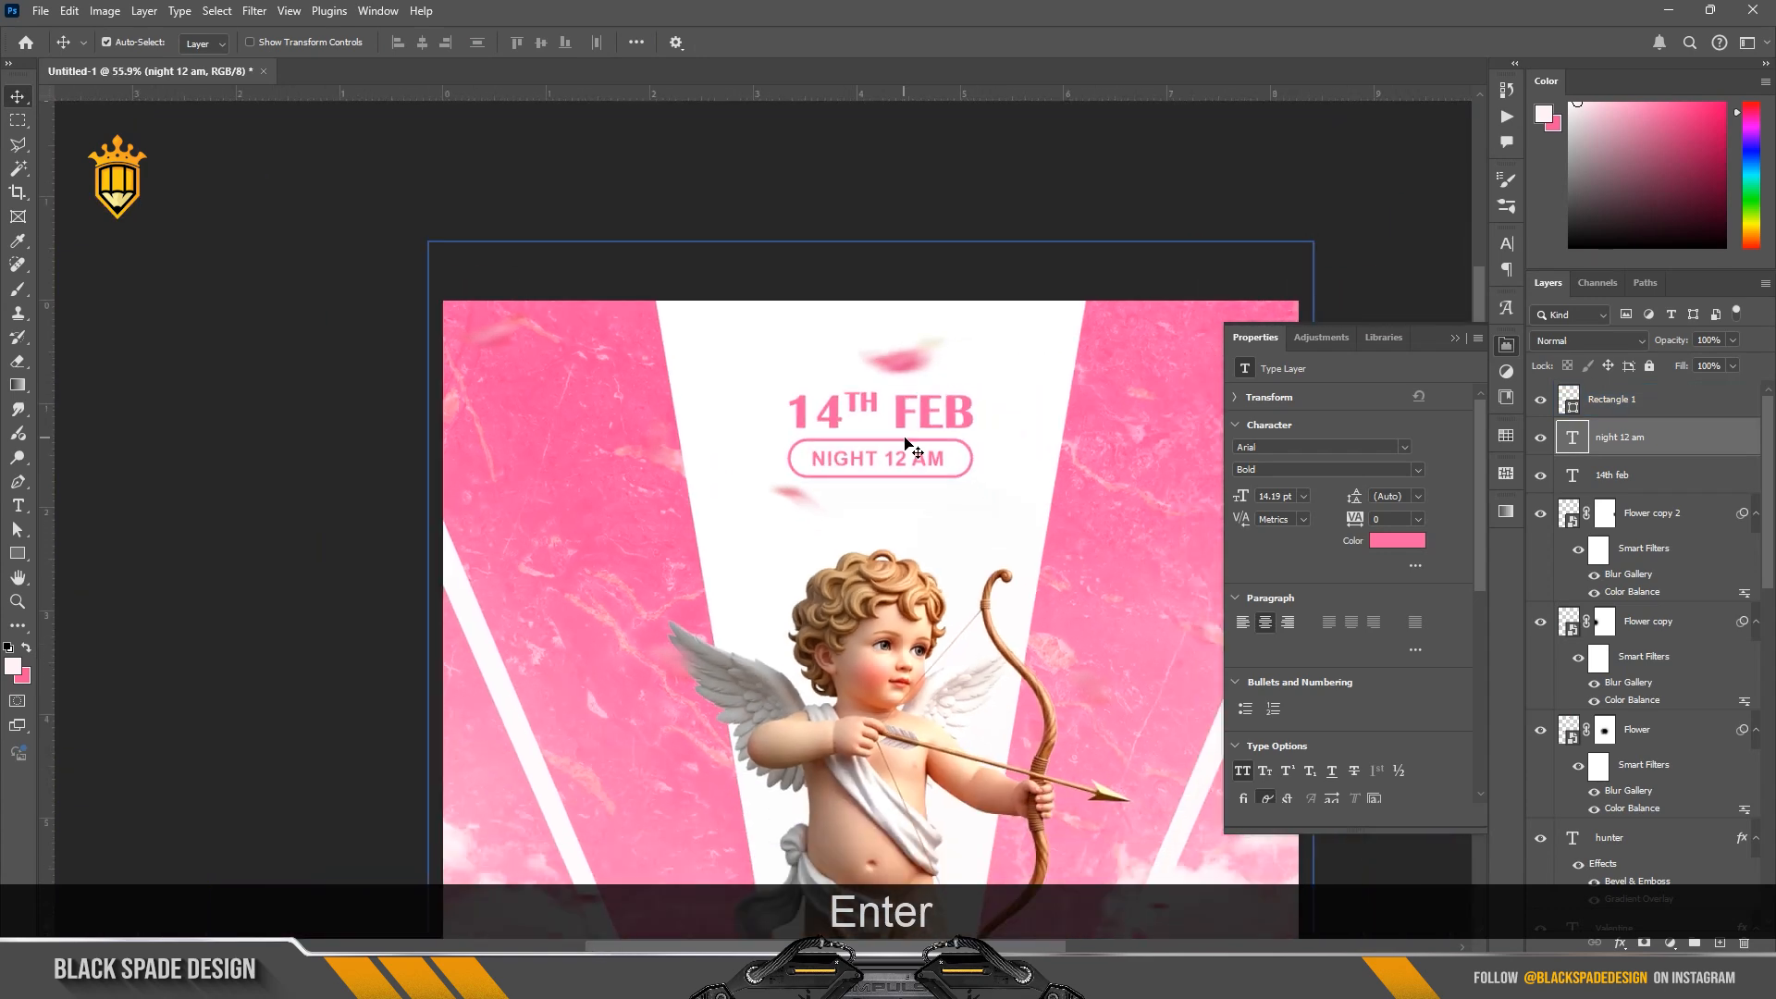
scroll(910, 444, "down", 2)
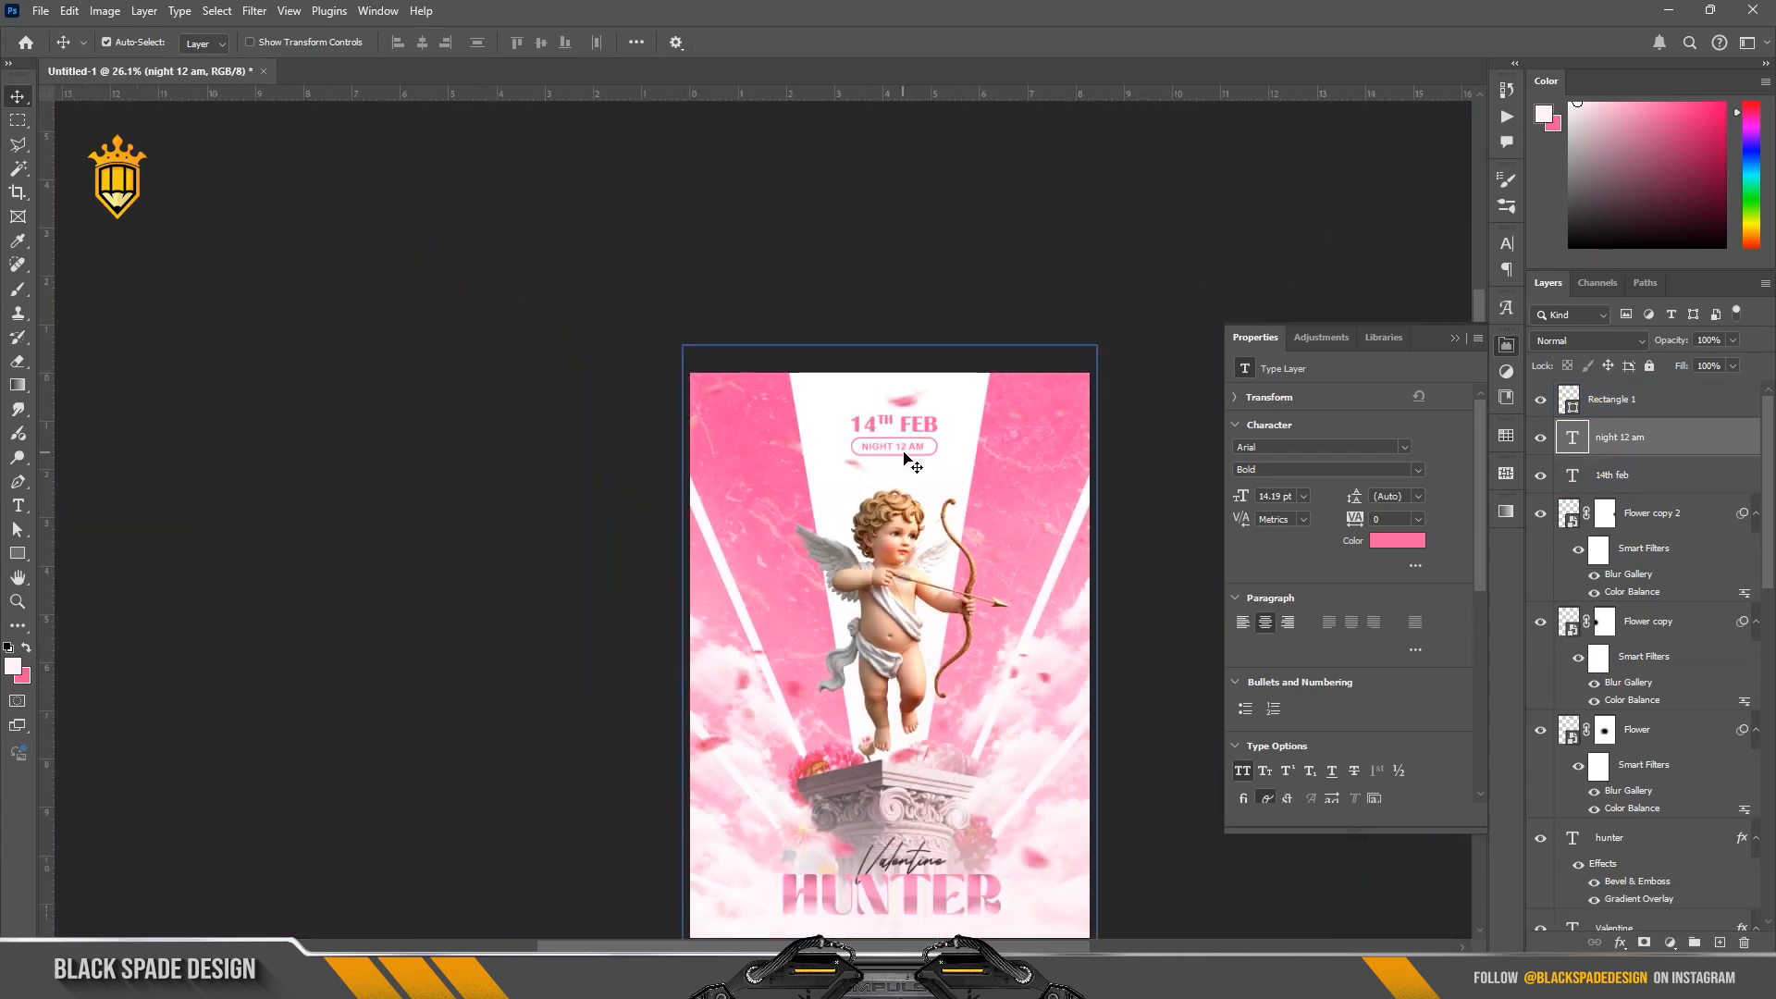
scroll(909, 462, "up", 2)
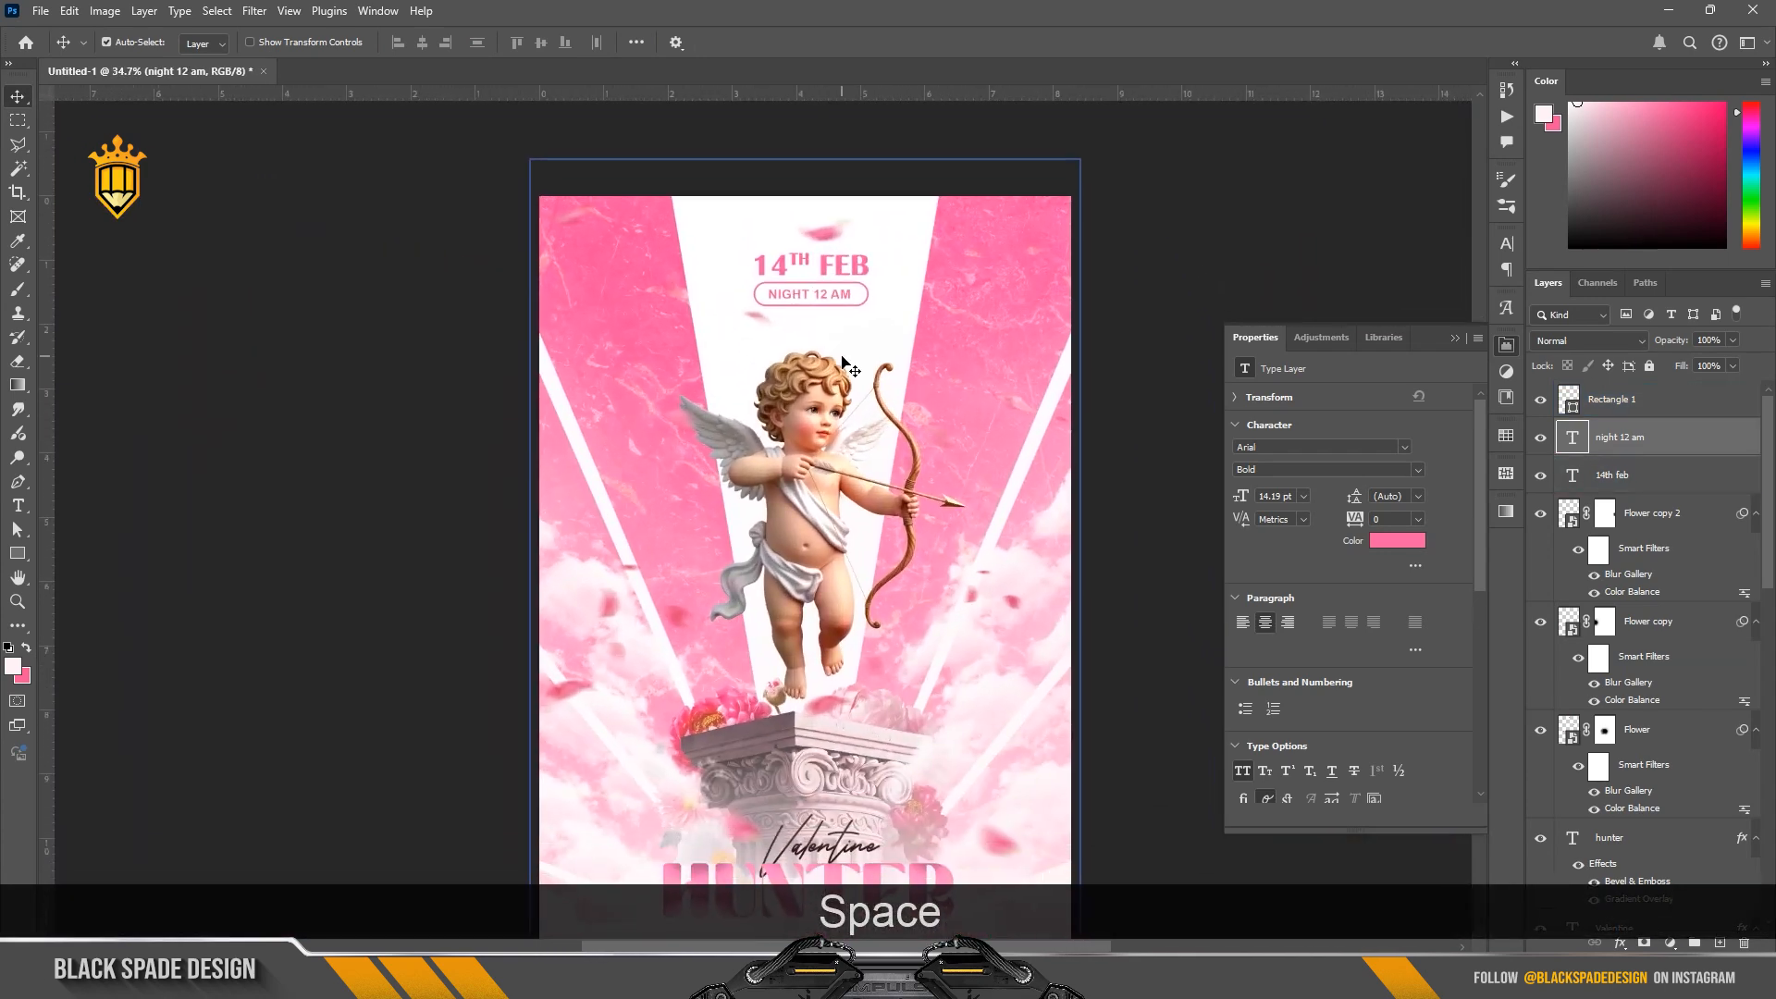
scroll(845, 361, "down", 2)
scroll(931, 527, "up", 3)
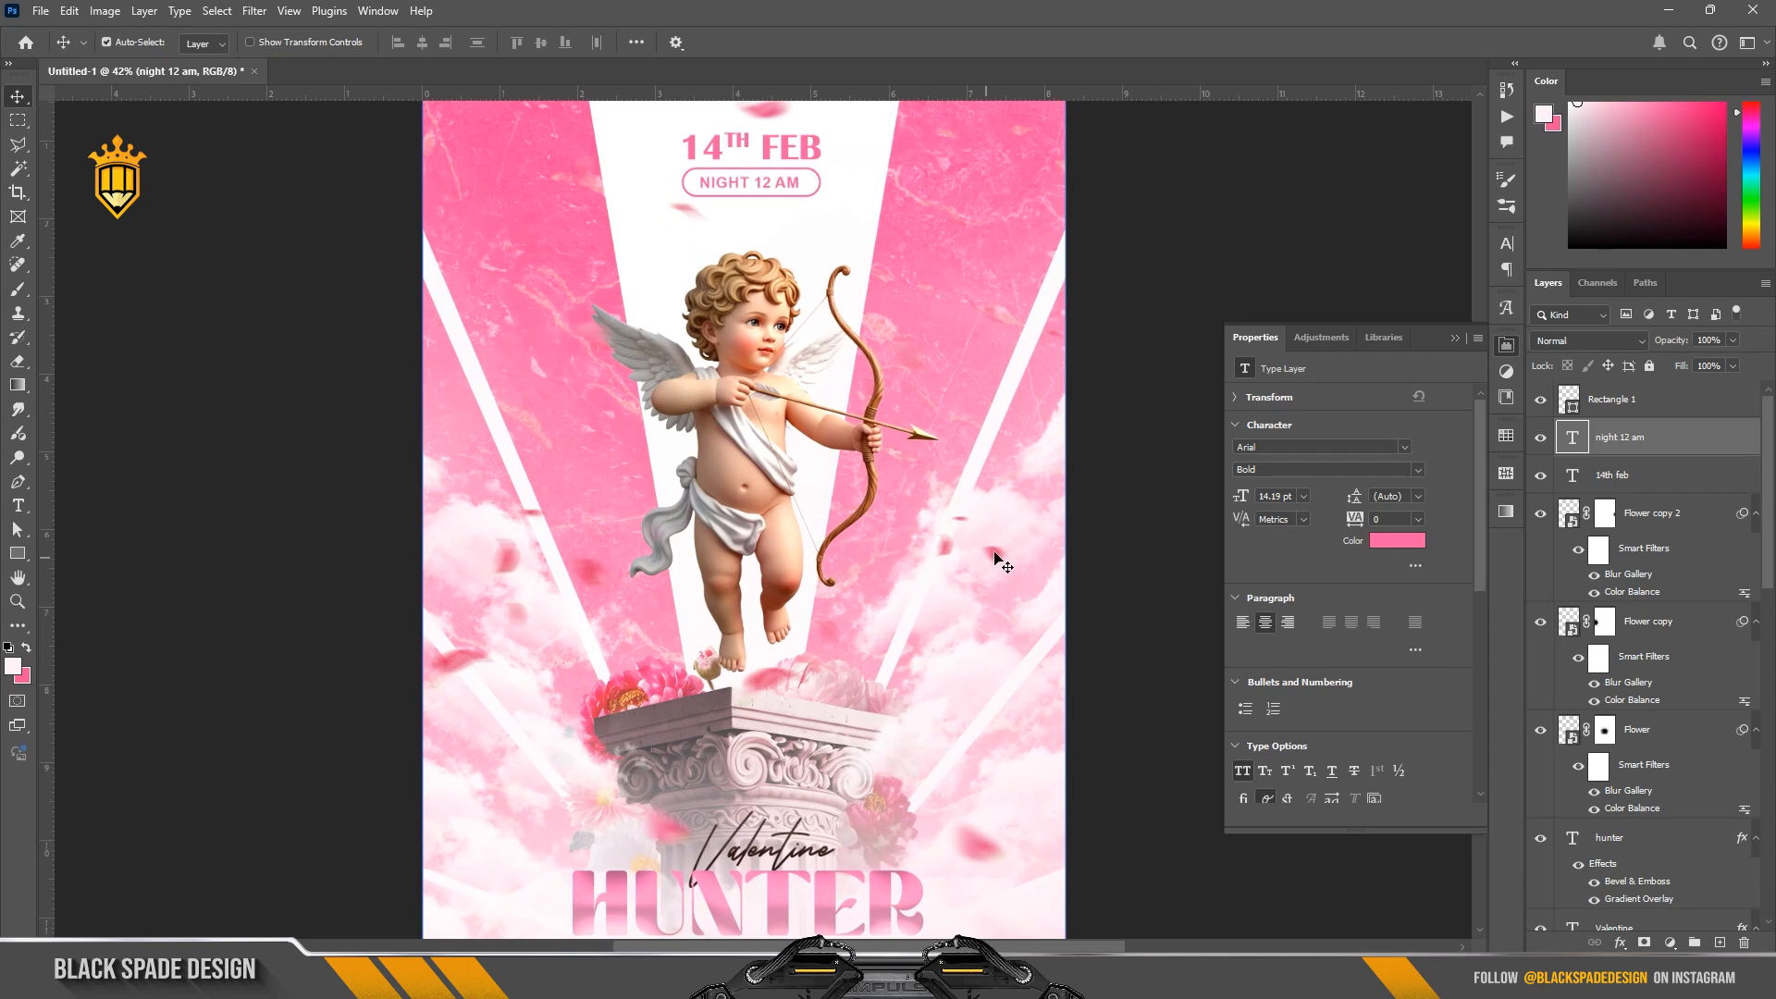
left_click(1651, 513)
left_click(1605, 513)
key("b")
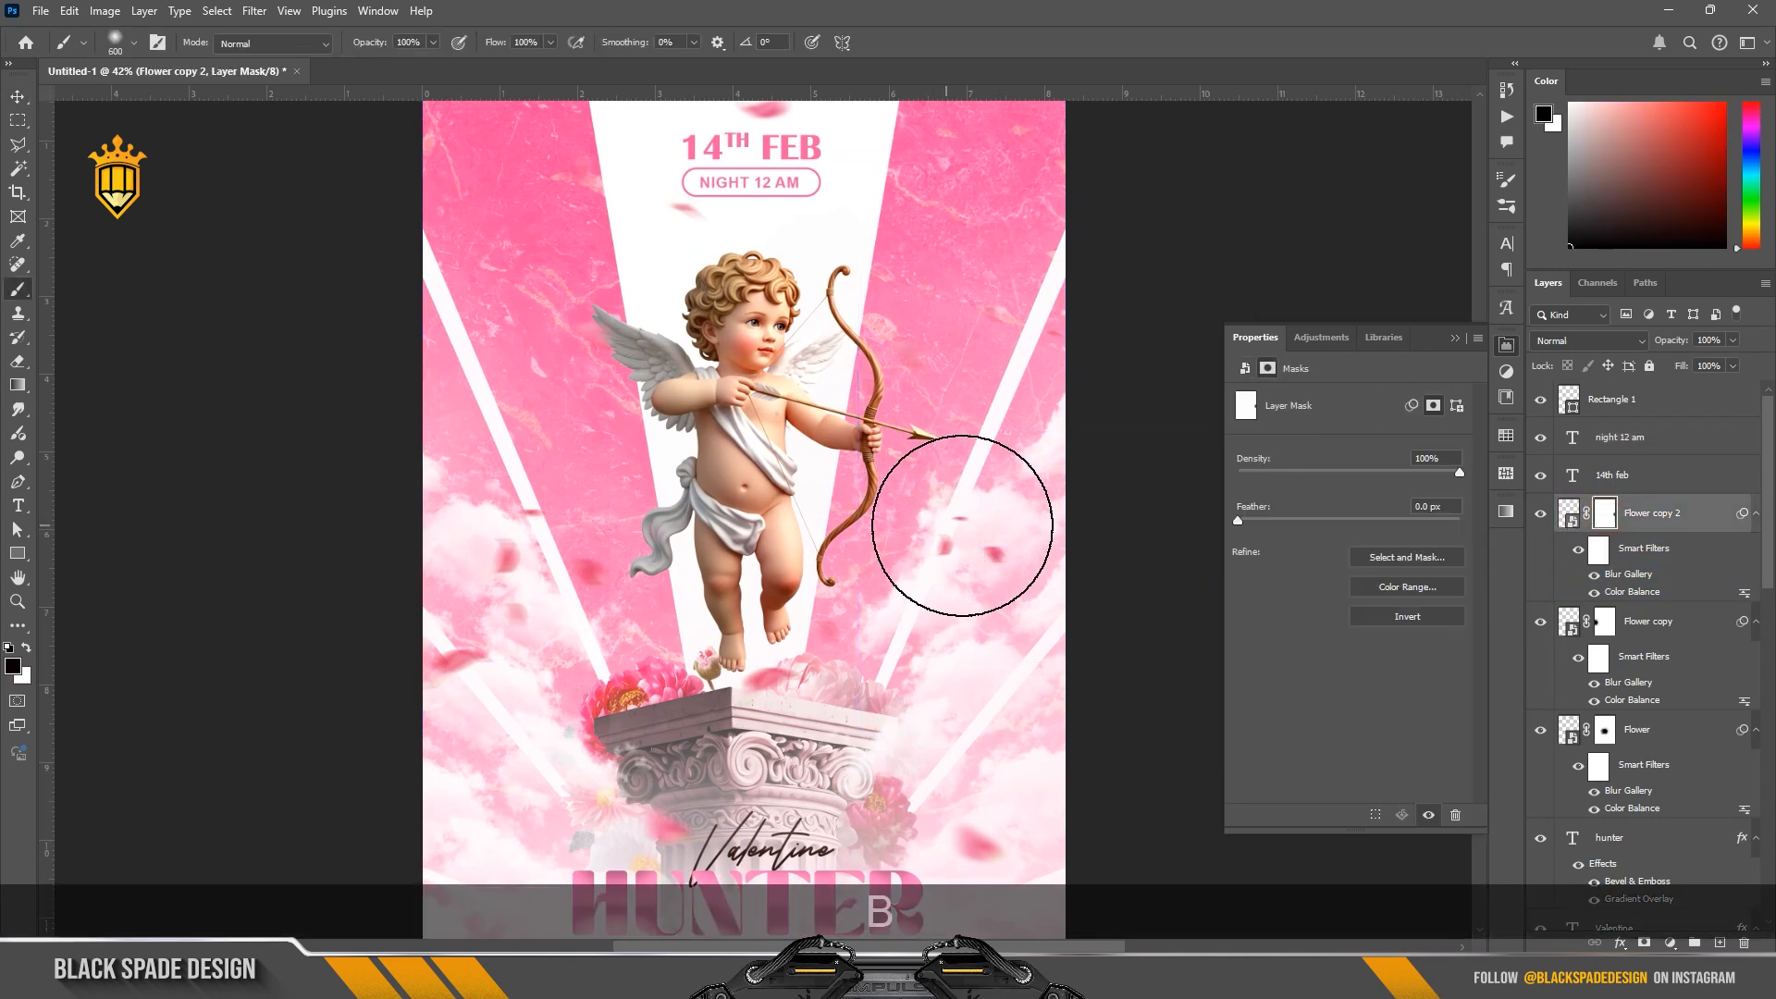
scroll(962, 525, "up", 3)
key("bracketleft")
key("bracketleft")
key("bracketleft")
key("bracketleft")
key("bracketleft")
key("bracketleft")
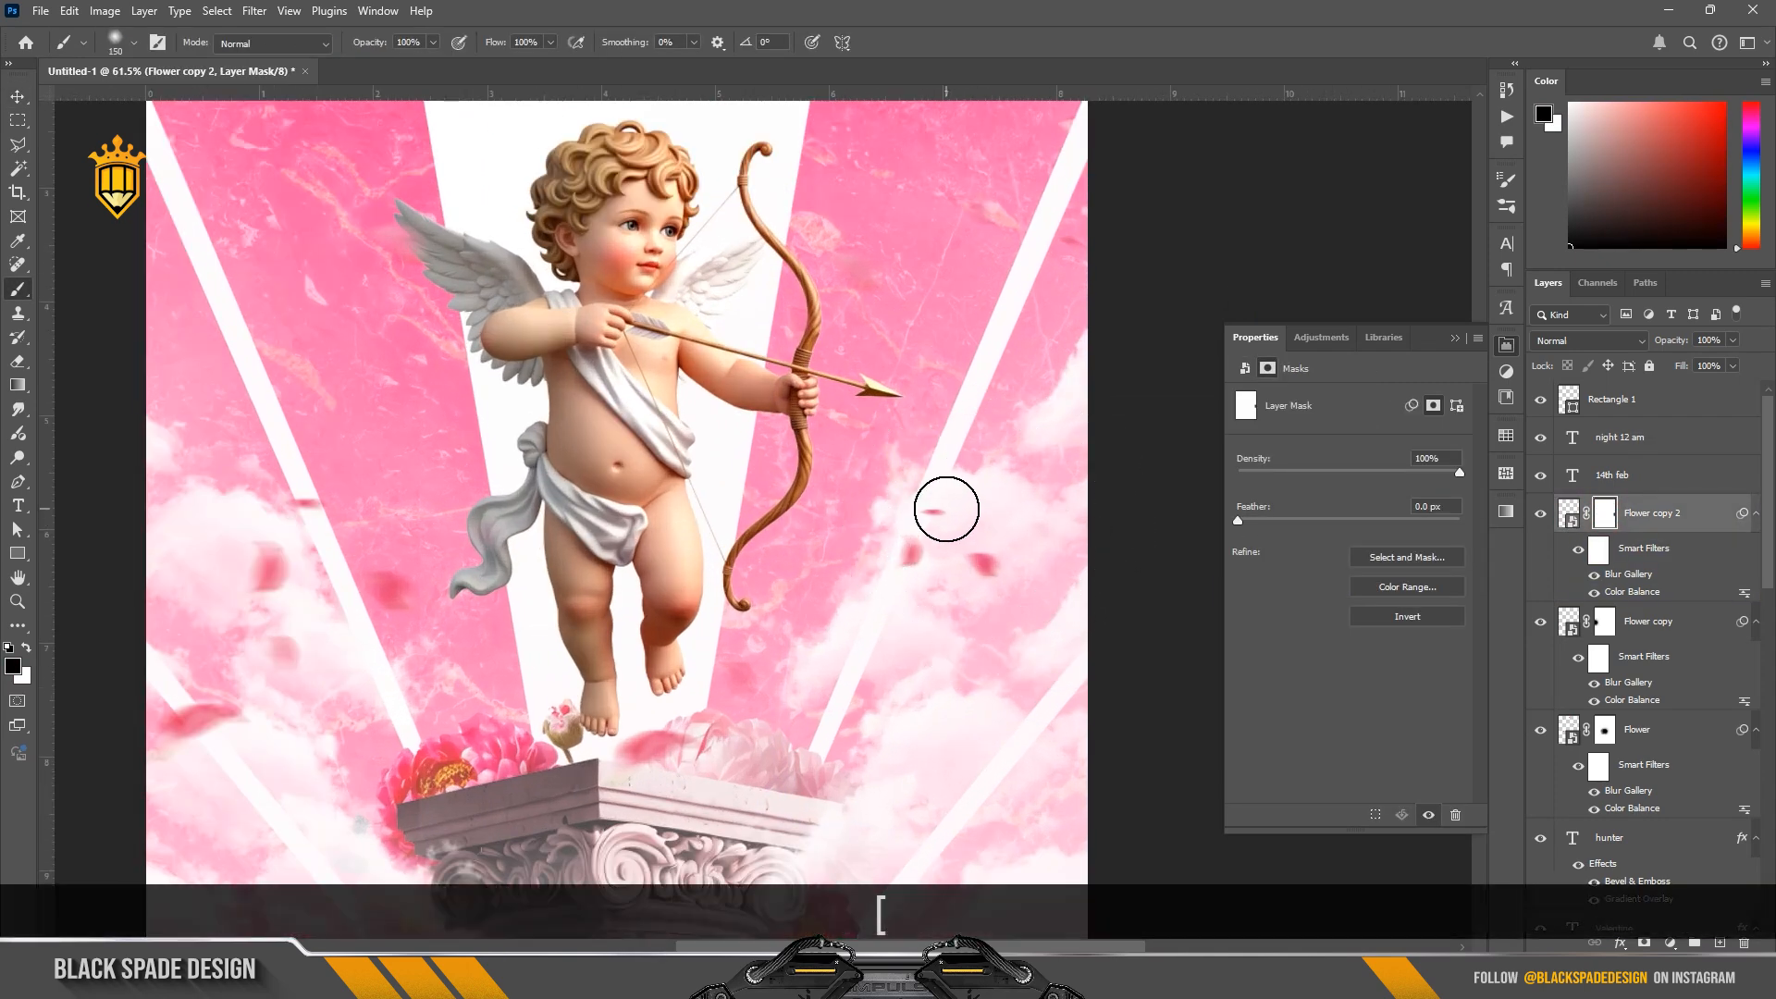
scroll(955, 471, "down", 2)
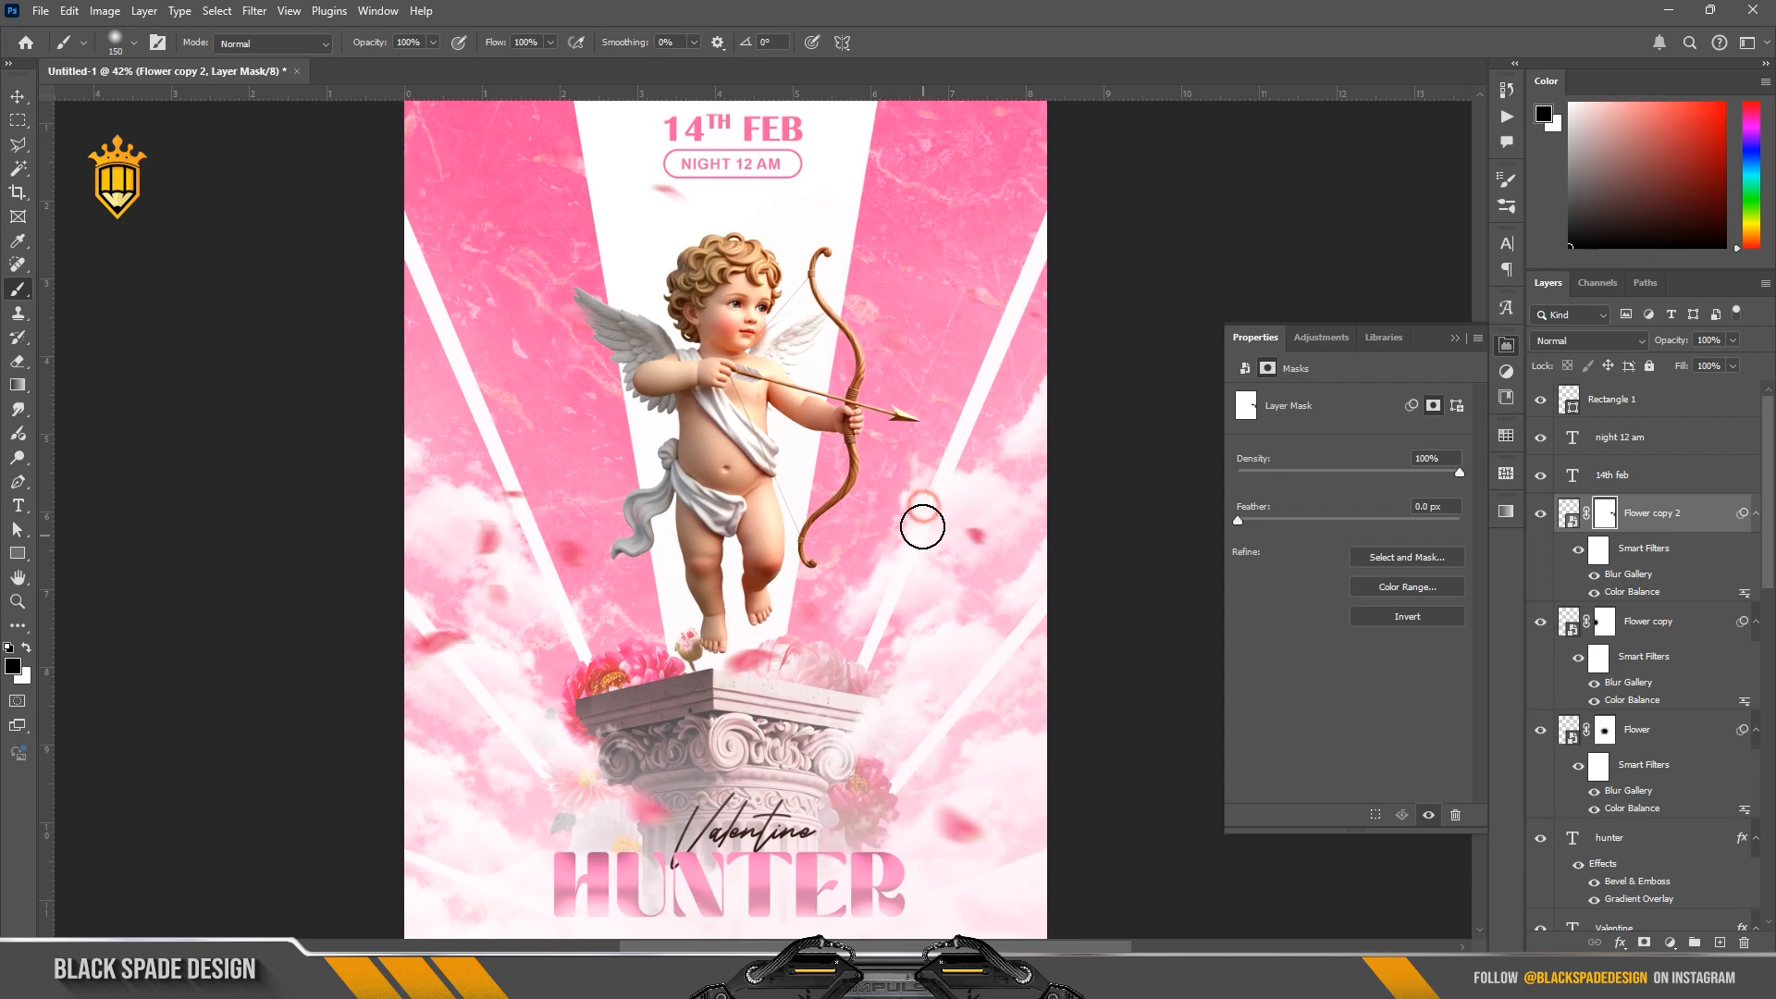
scroll(906, 604, "down", 3)
scroll(652, 573, "up", 2)
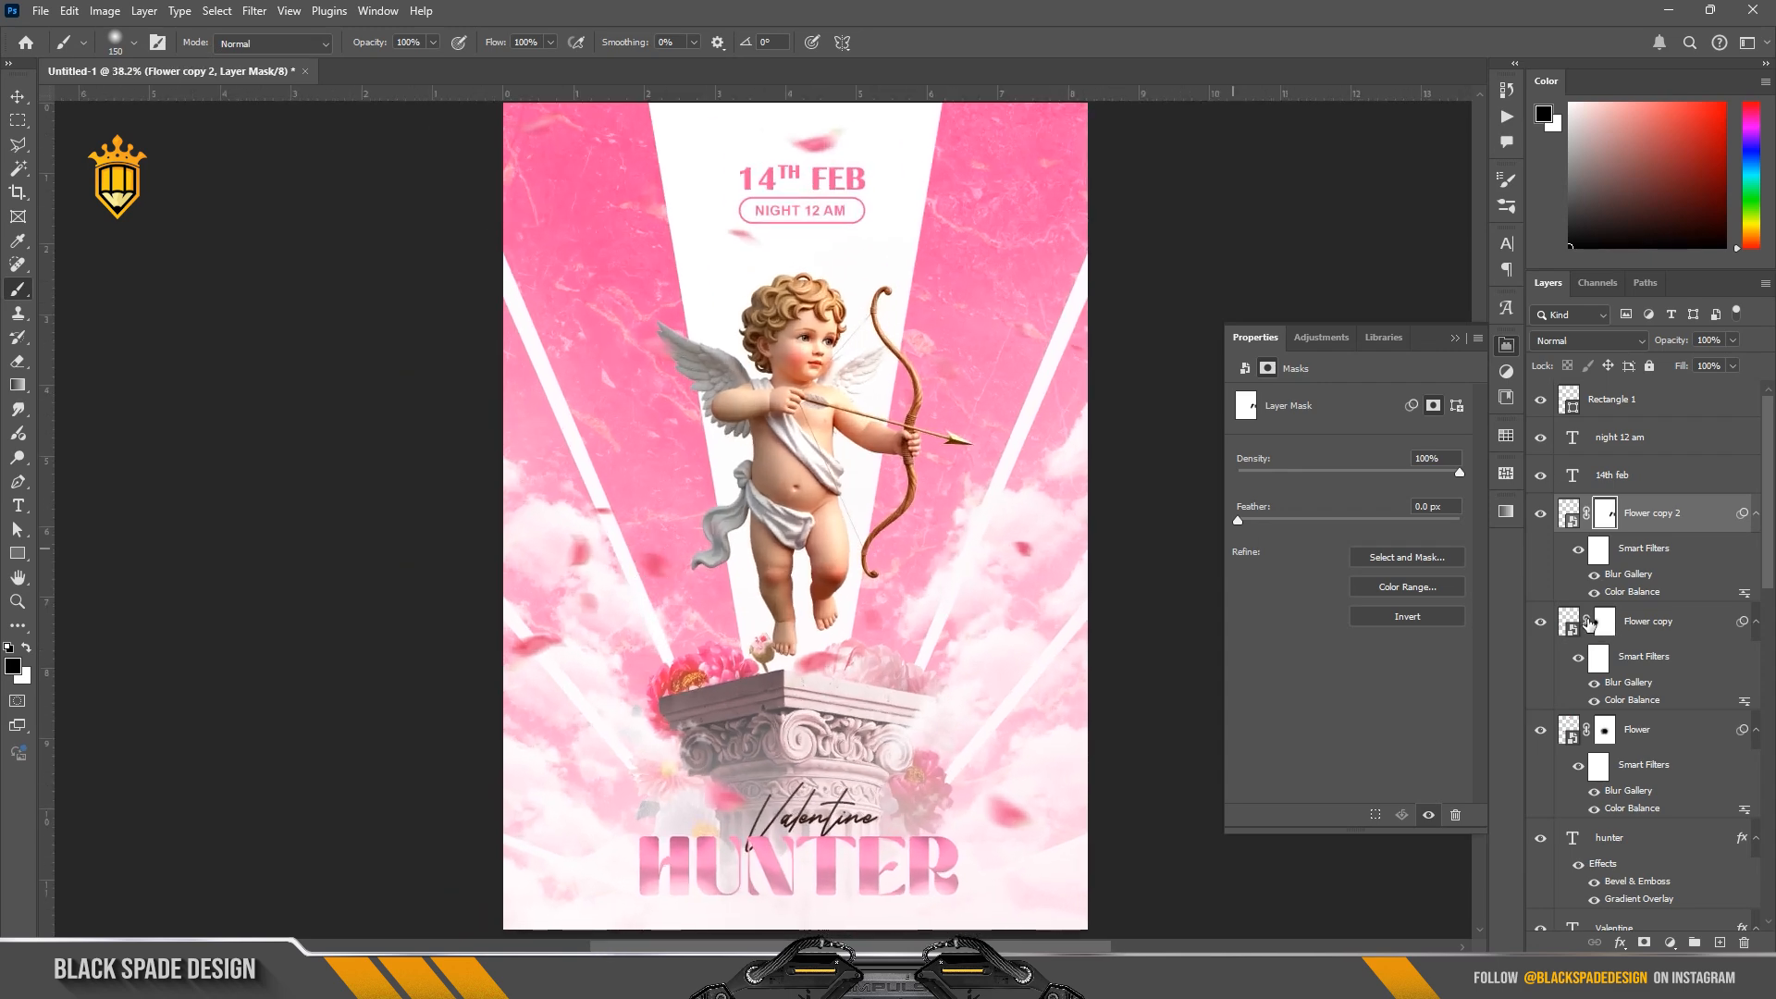
Step: Hide the small petal on the white ray left of Cupid by painting black on the Flower layer's mask with a 150 px brush
left_click(1601, 622)
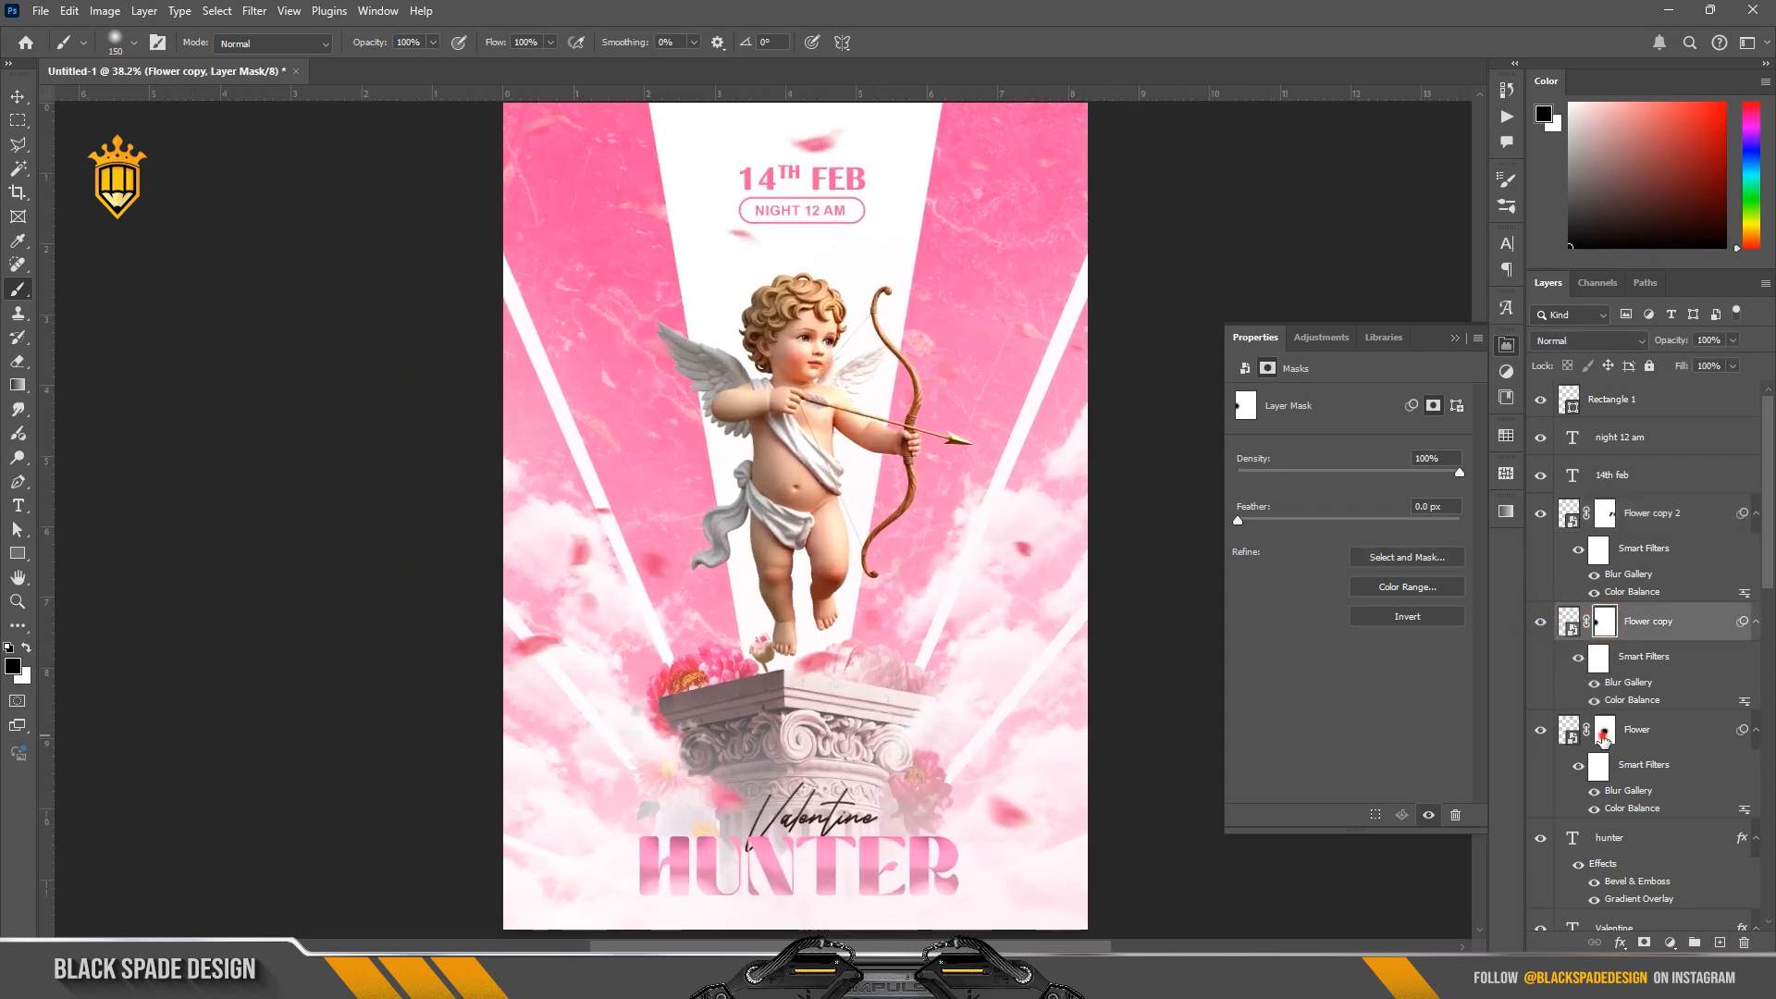
left_click(1605, 729)
scroll(702, 522, "right", 1)
scroll(619, 507, "up", 3)
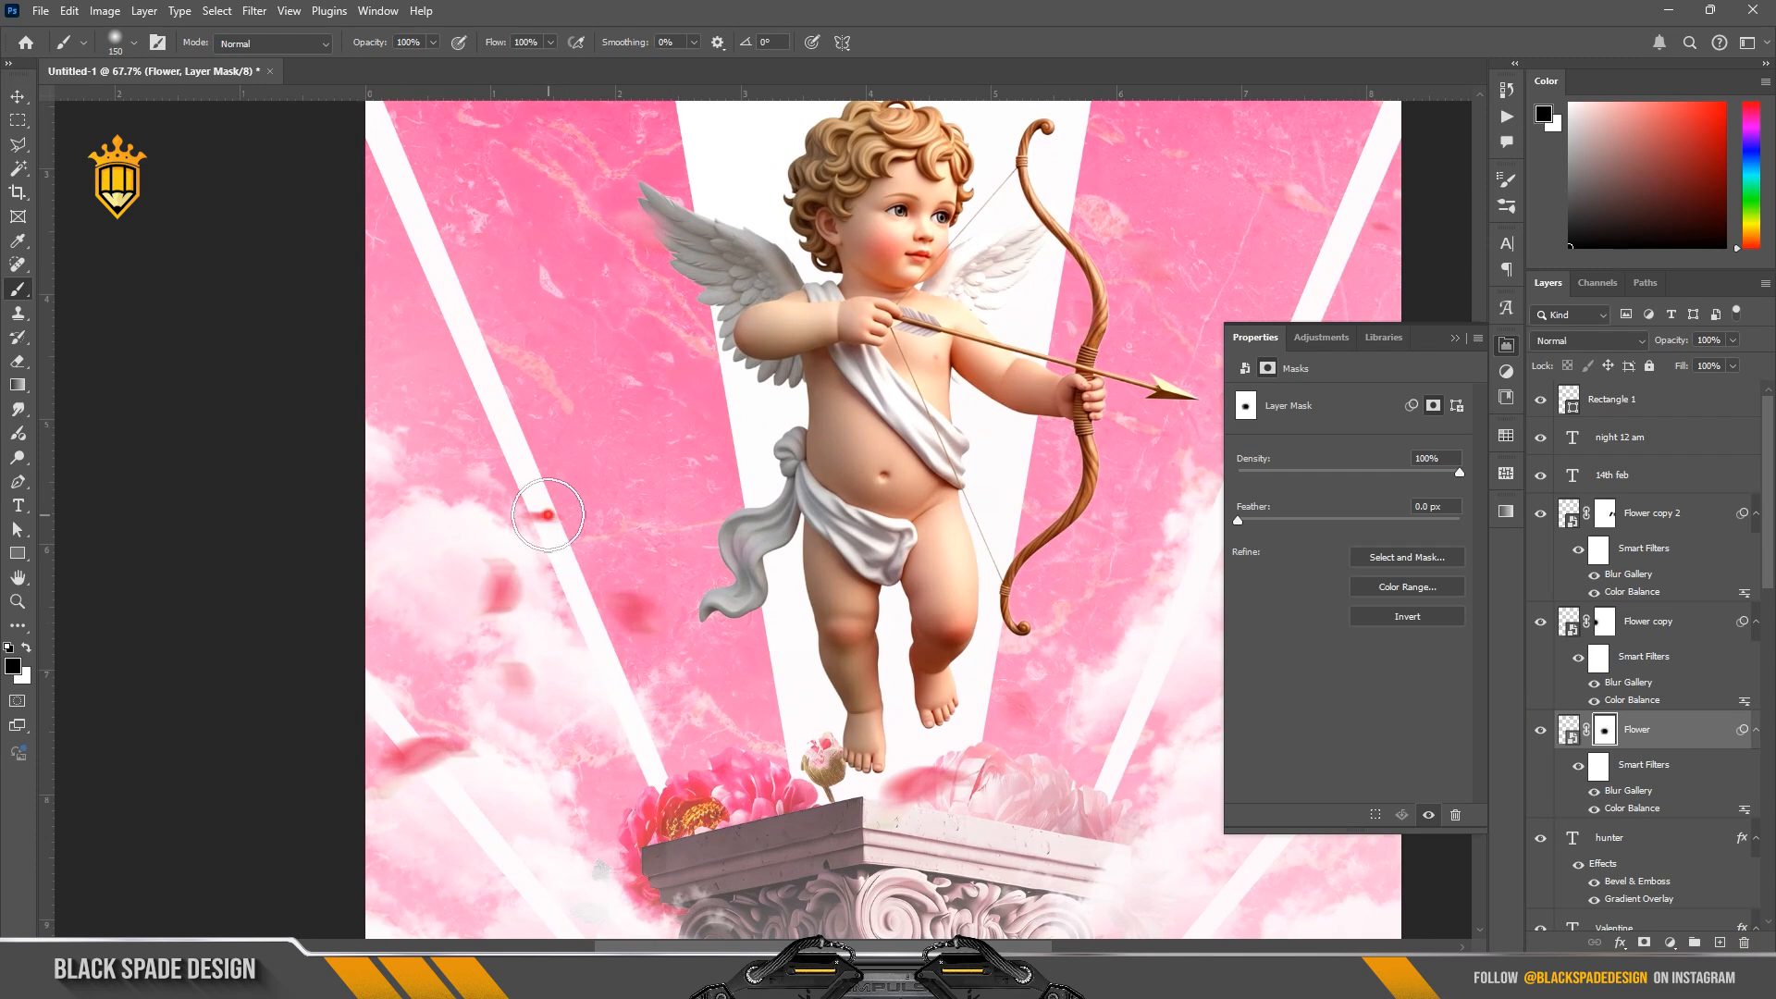
scroll(541, 423, "down", 5)
key("v")
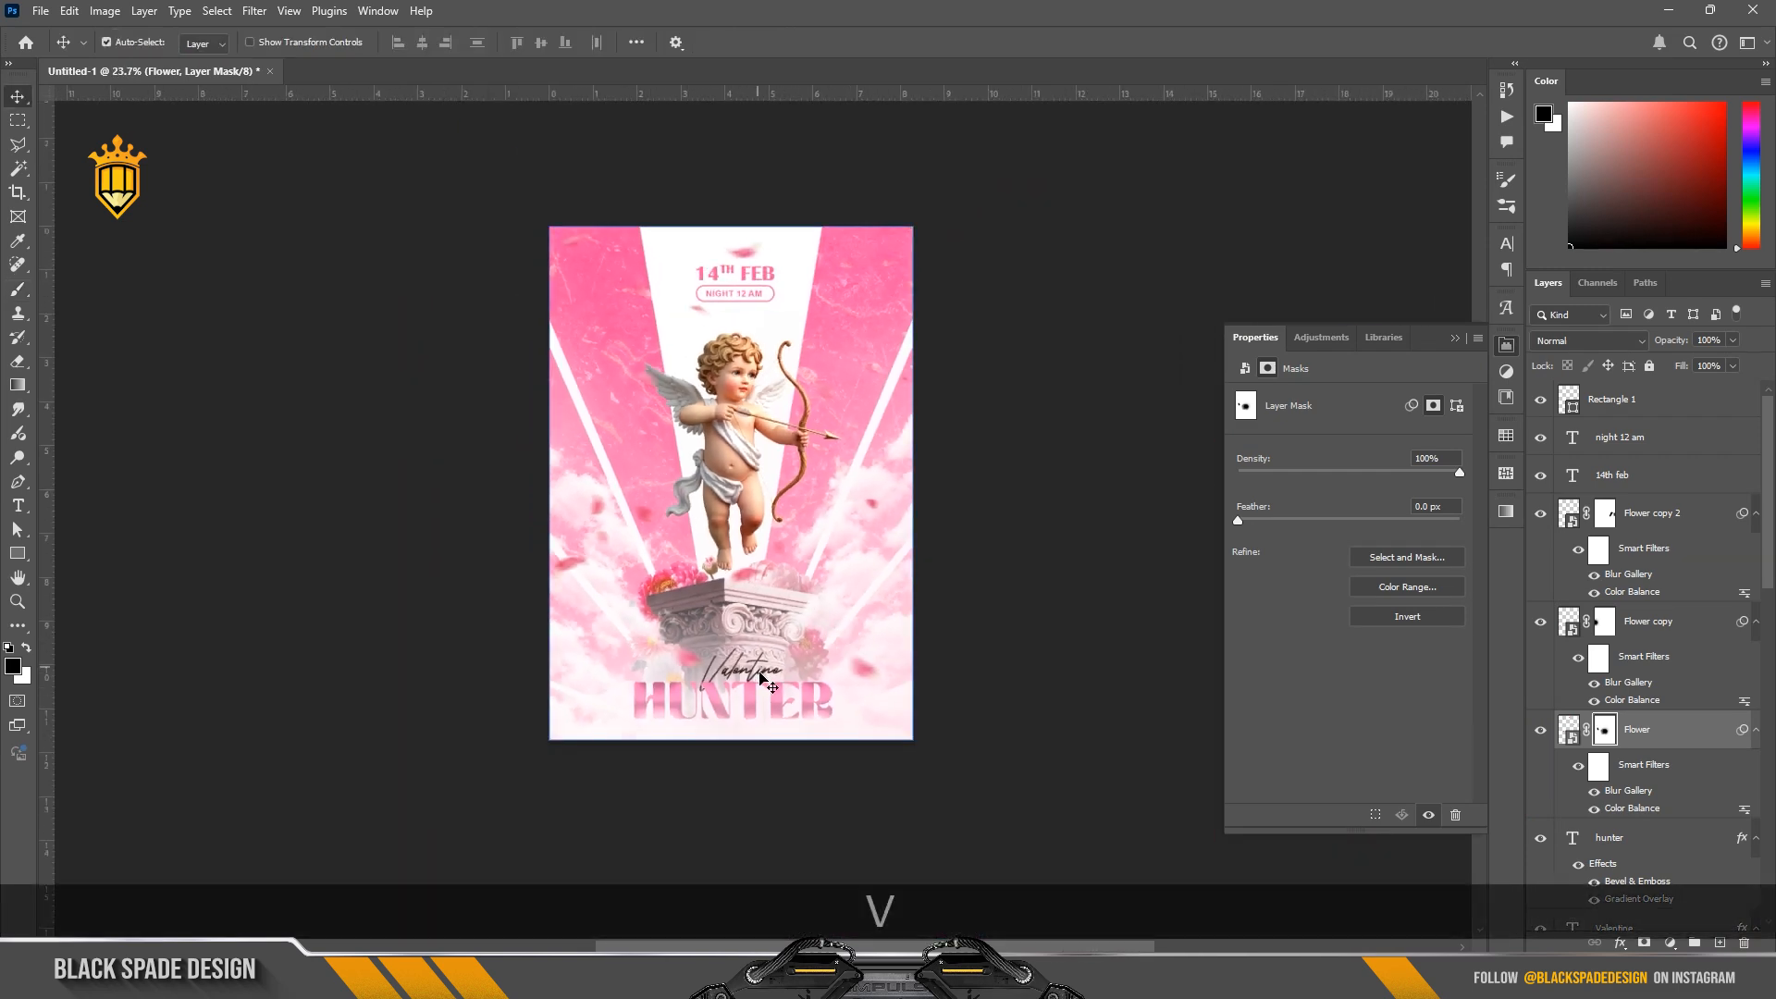
Step: Collapse the mask properties and examine the whole poster composition at different magnifications
key("space")
left_click_drag(762, 608, 793, 675)
left_click(1455, 339)
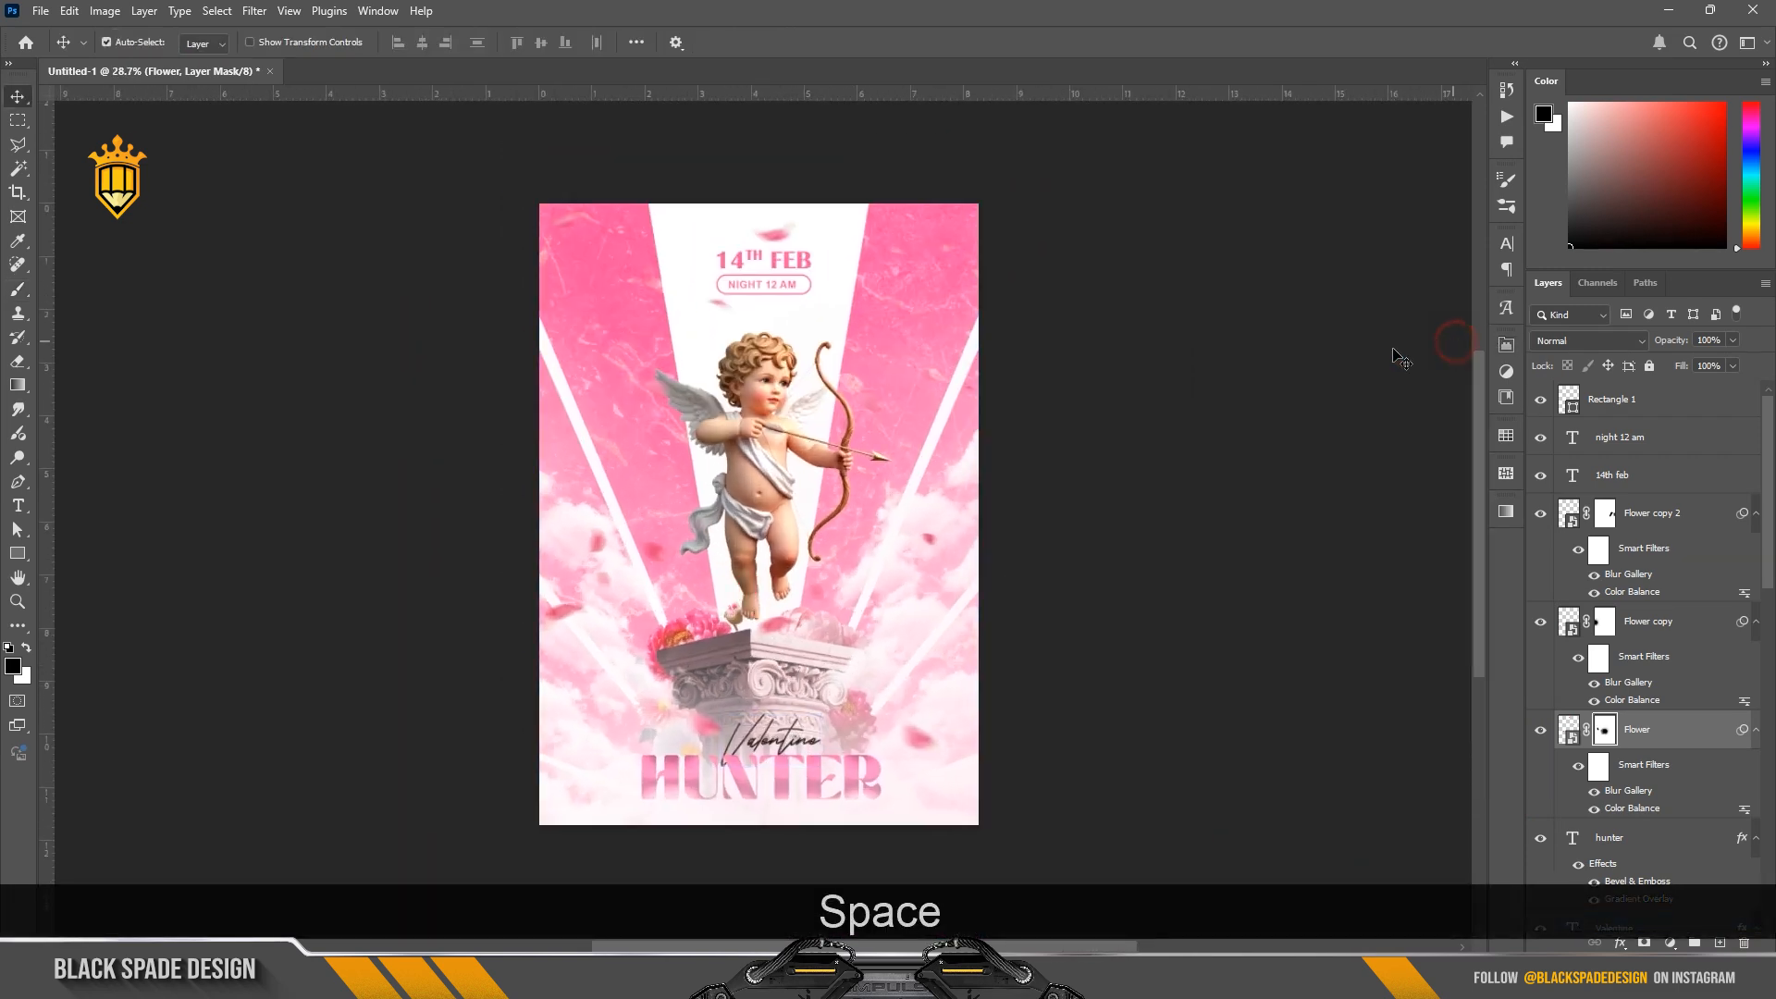
scroll(1048, 419, "down", 1)
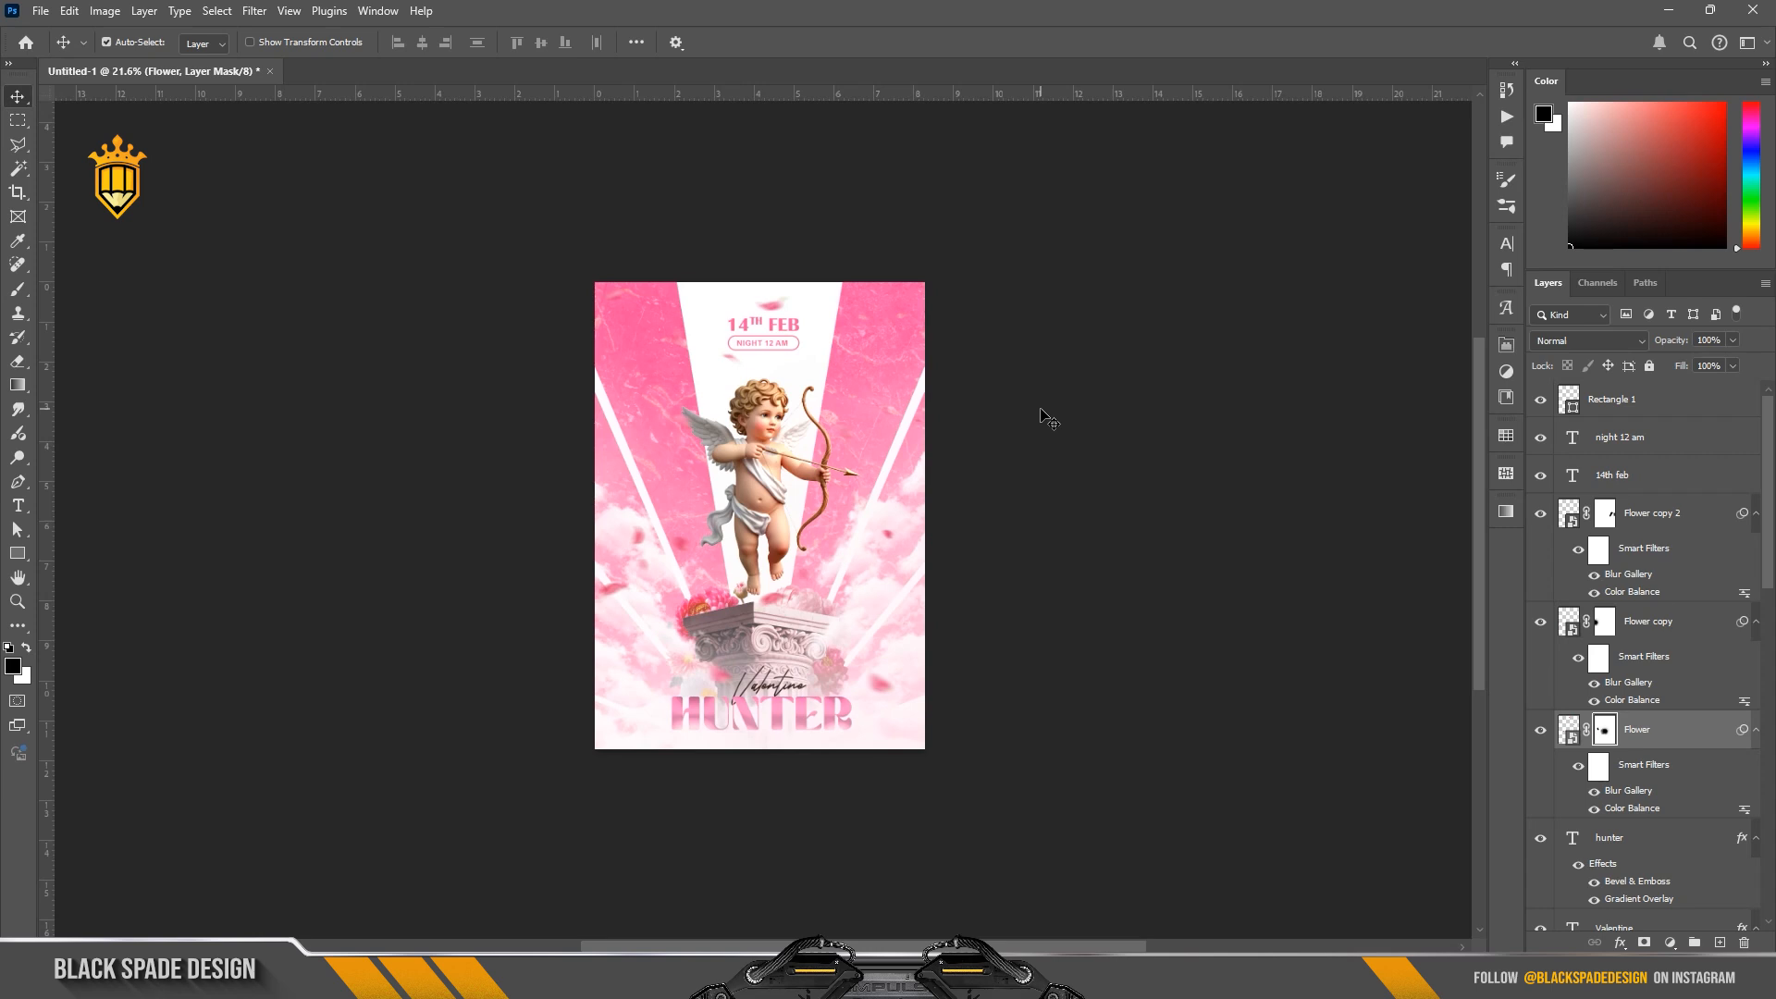
scroll(1043, 457, "up", 1)
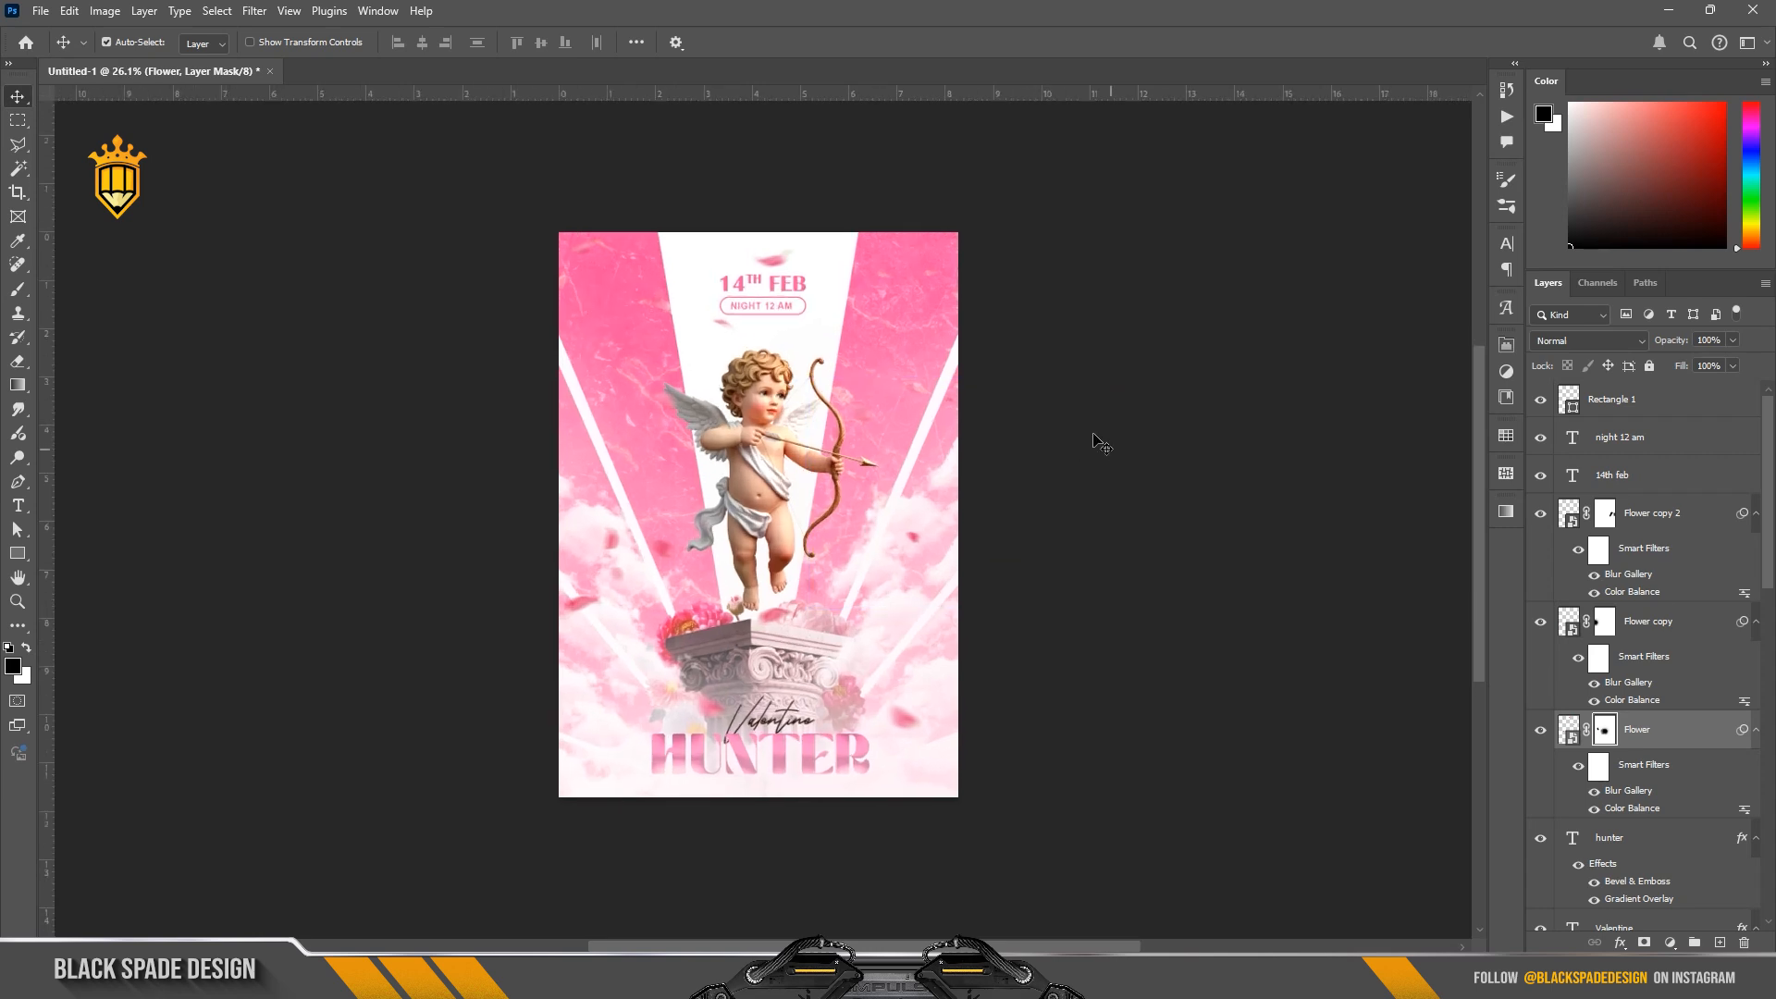
key("z")
right_click(985, 388)
left_click(995, 393)
key("v")
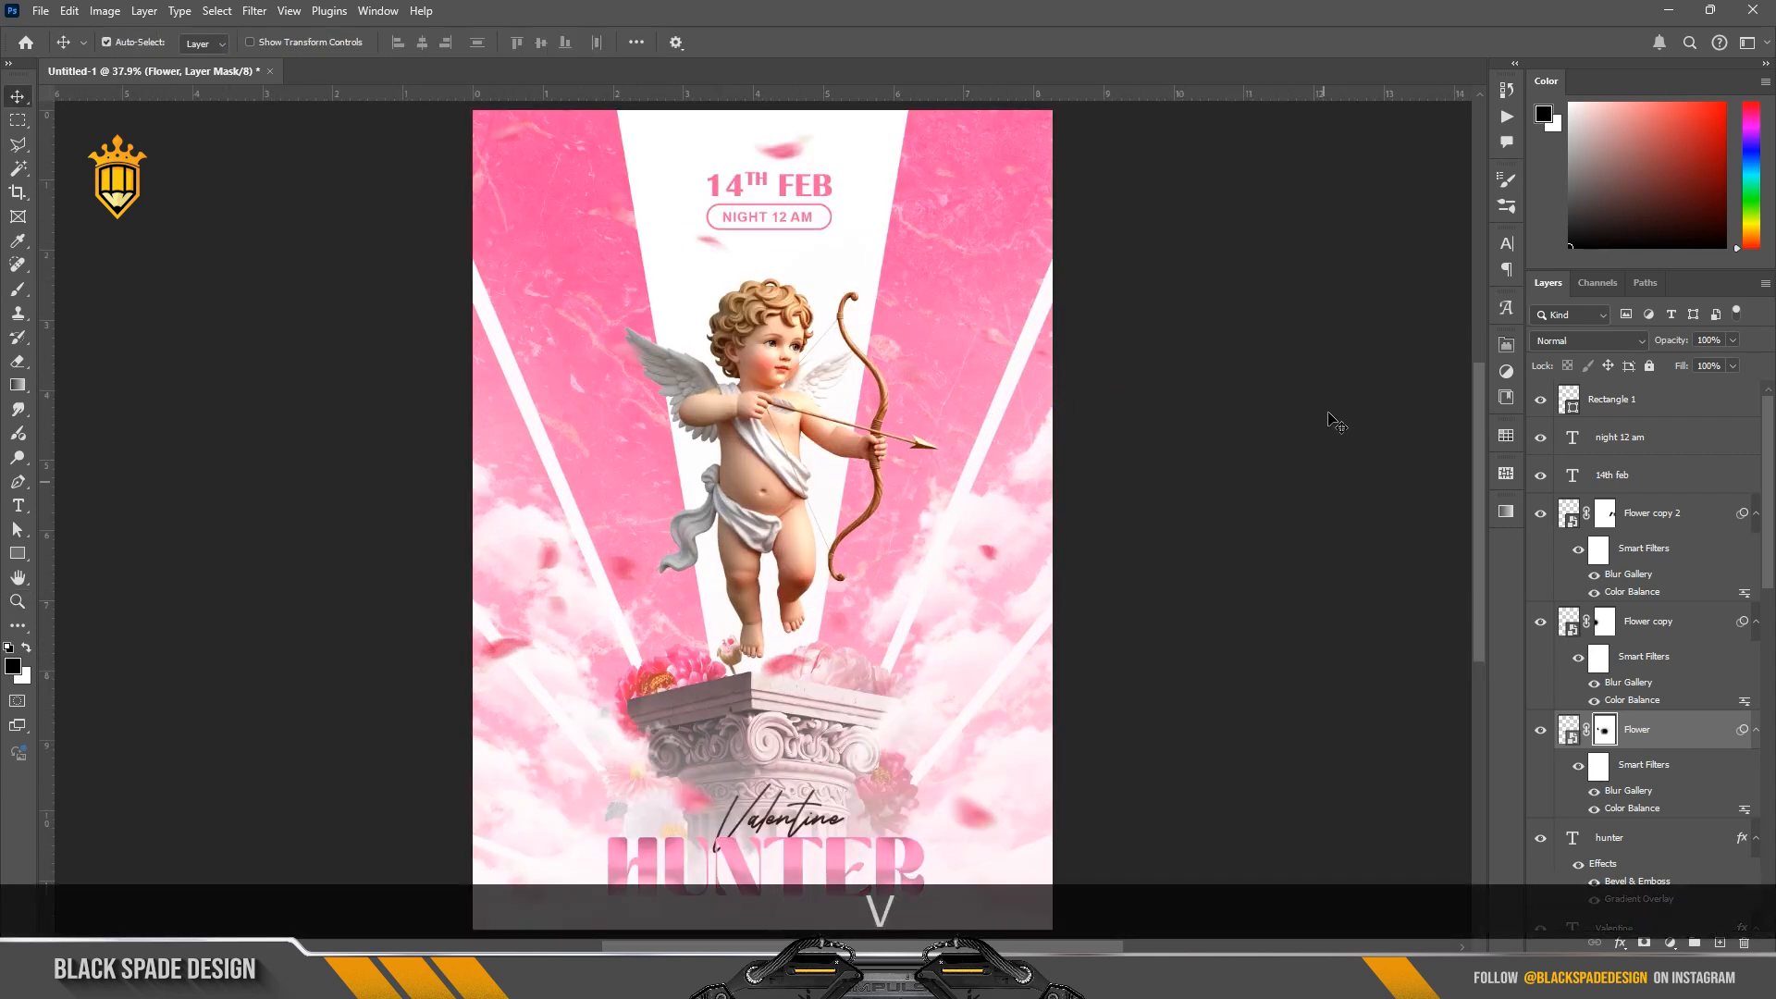